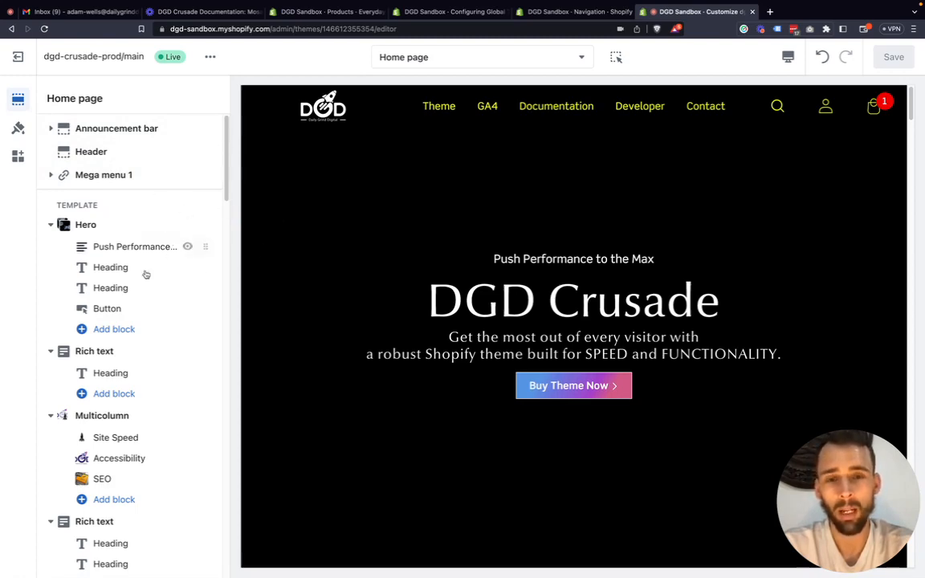
scroll(288, 270, "down", 3)
scroll(306, 274, "up", 3)
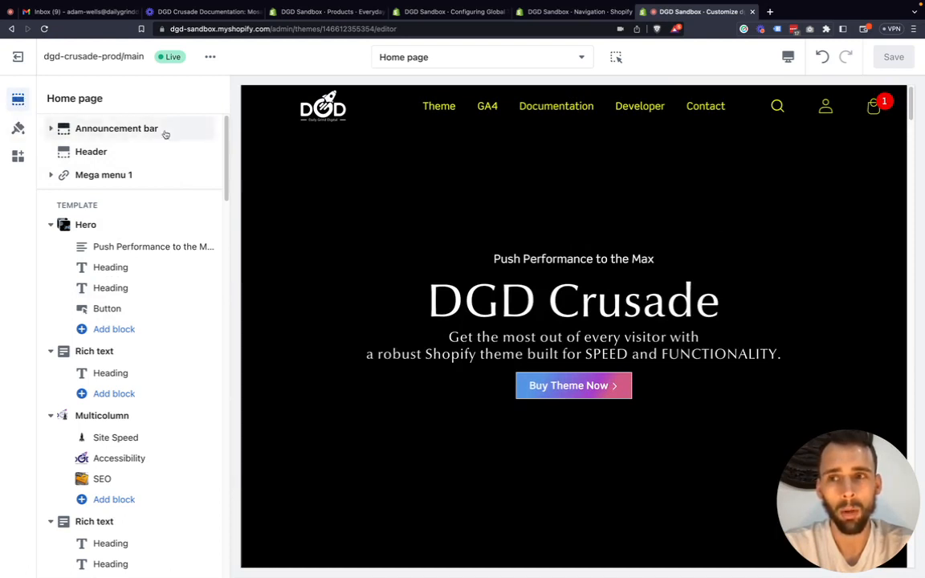
scroll(128, 258, "down", 1)
scroll(111, 216, "up", 1)
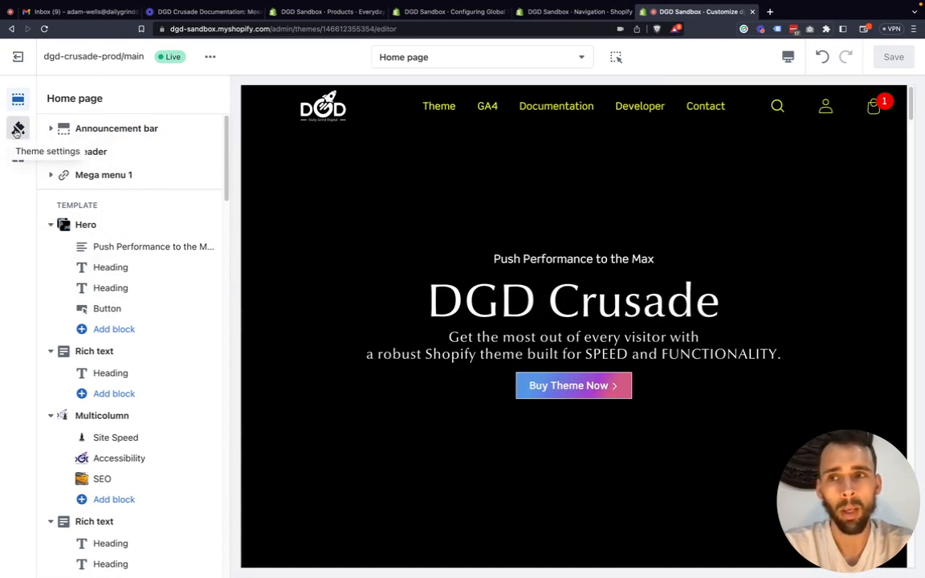
Open the theme settings and examine the Inline Critical CSS option and its warning in the Performance settings.
left_click(18, 129)
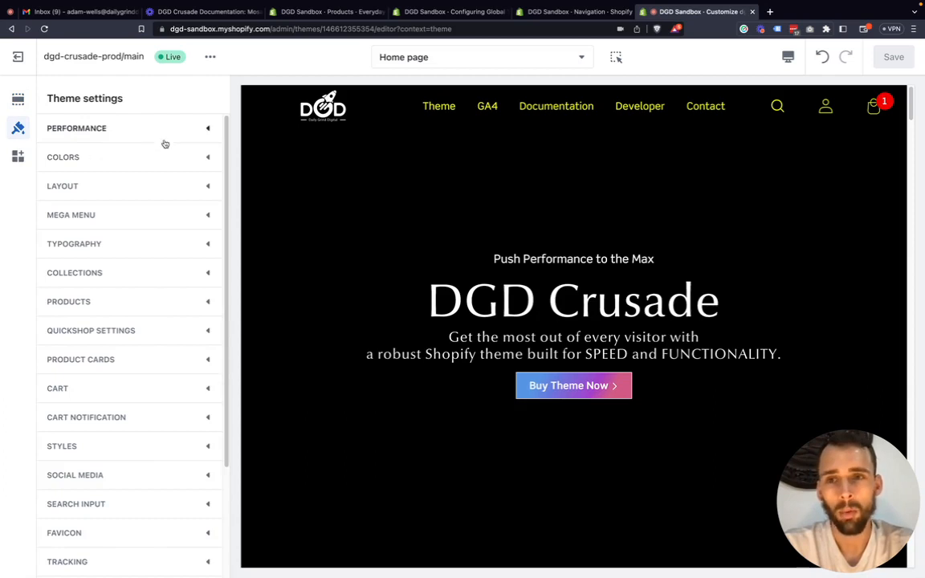
left_click(208, 130)
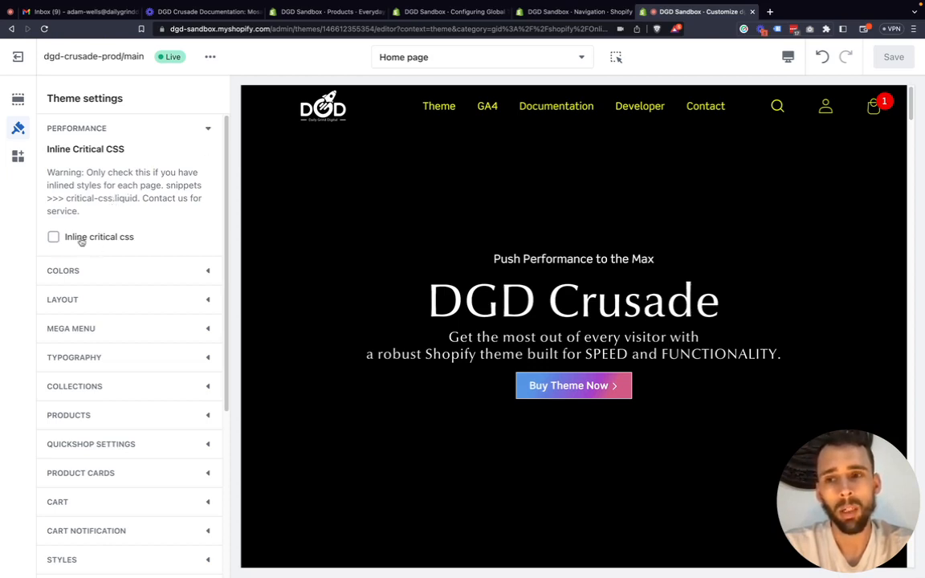
left_click(206, 130)
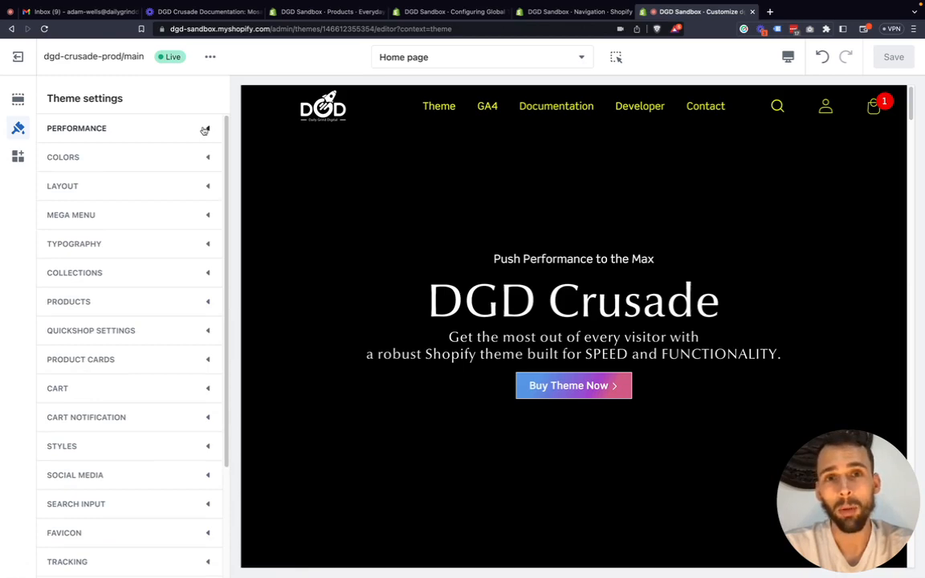
left_click(205, 130)
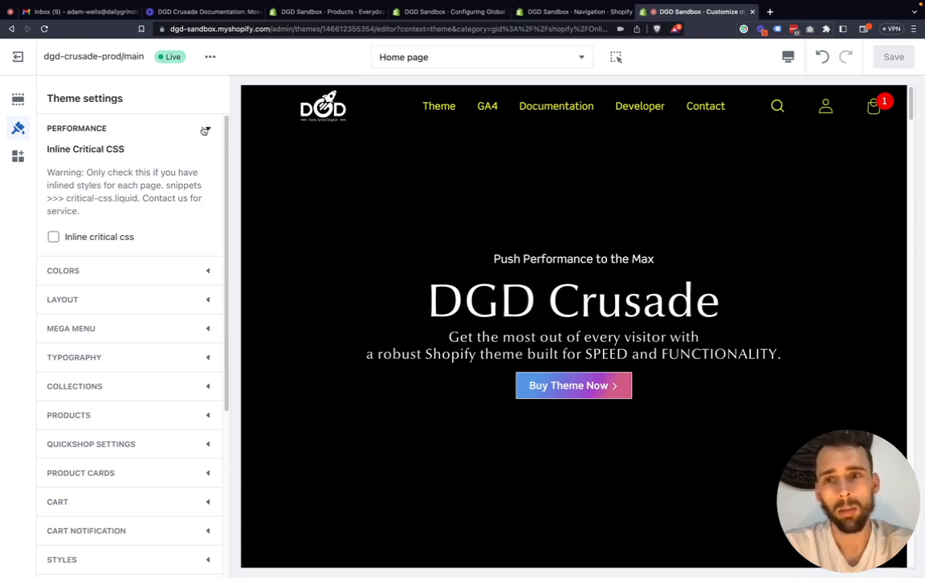
left_click(205, 130)
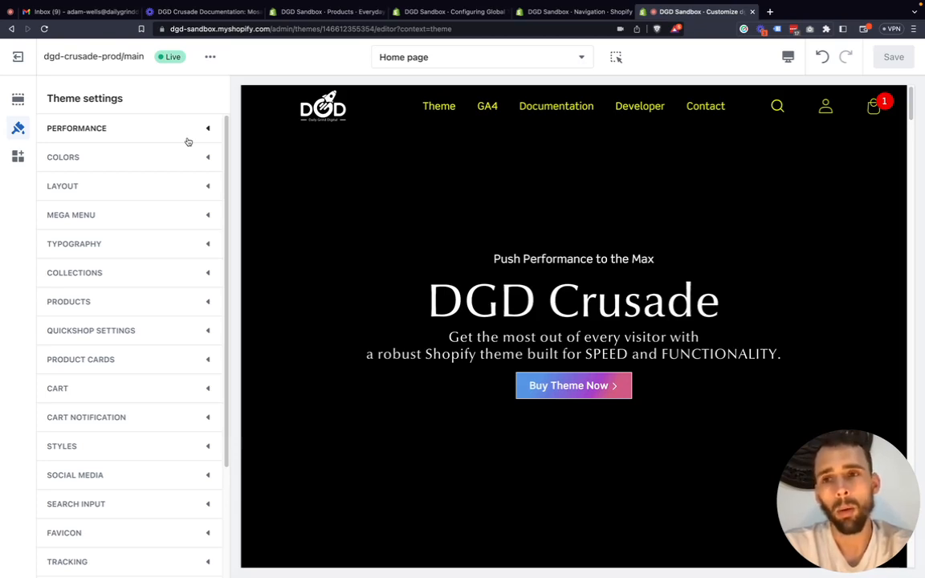
left_click(202, 135)
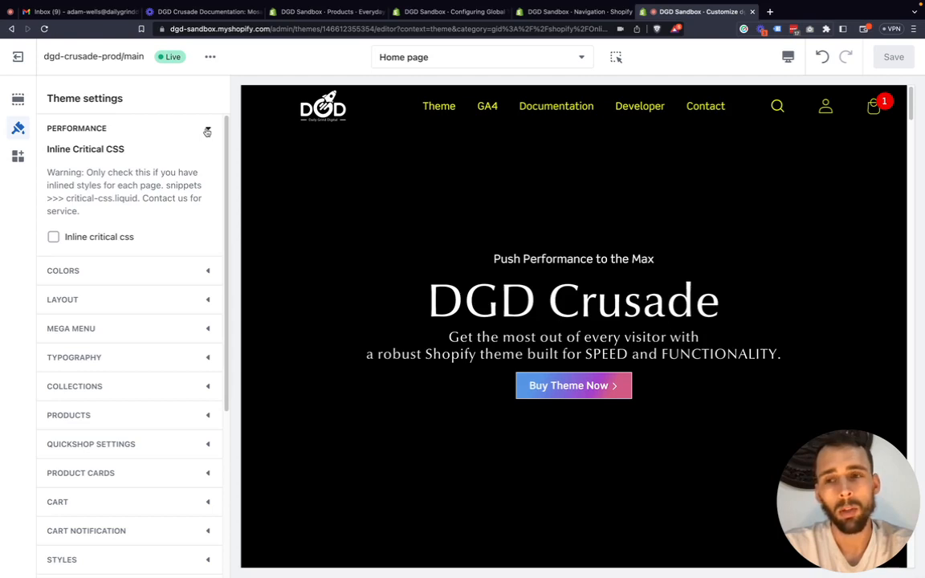
left_click(207, 132)
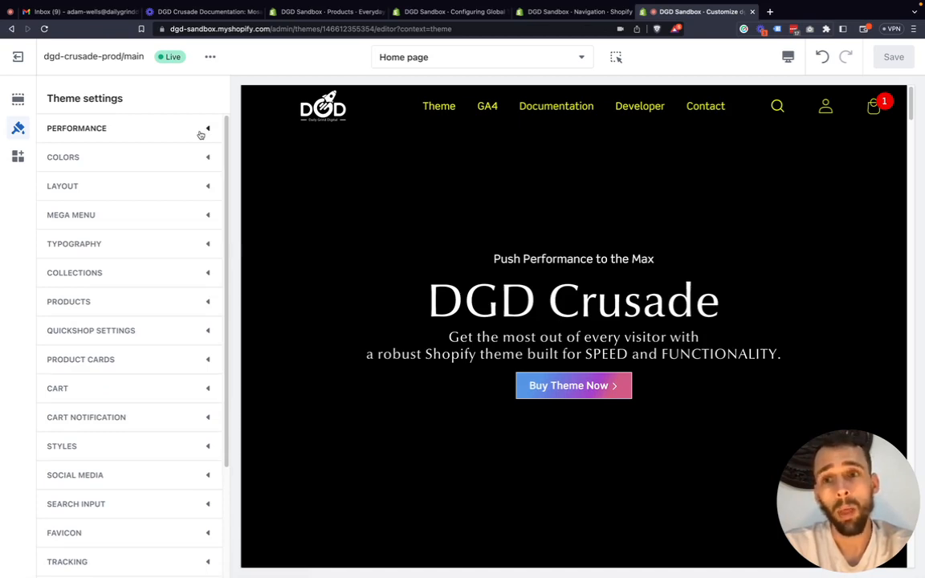
left_click(201, 135)
left_click(201, 134)
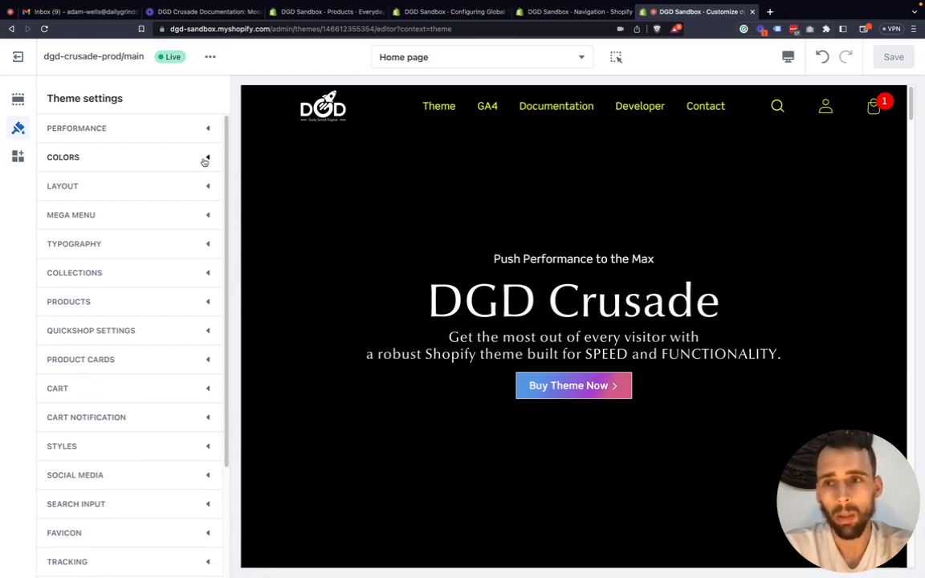
Set the theme's base background color to black, #000000.
left_click(205, 160)
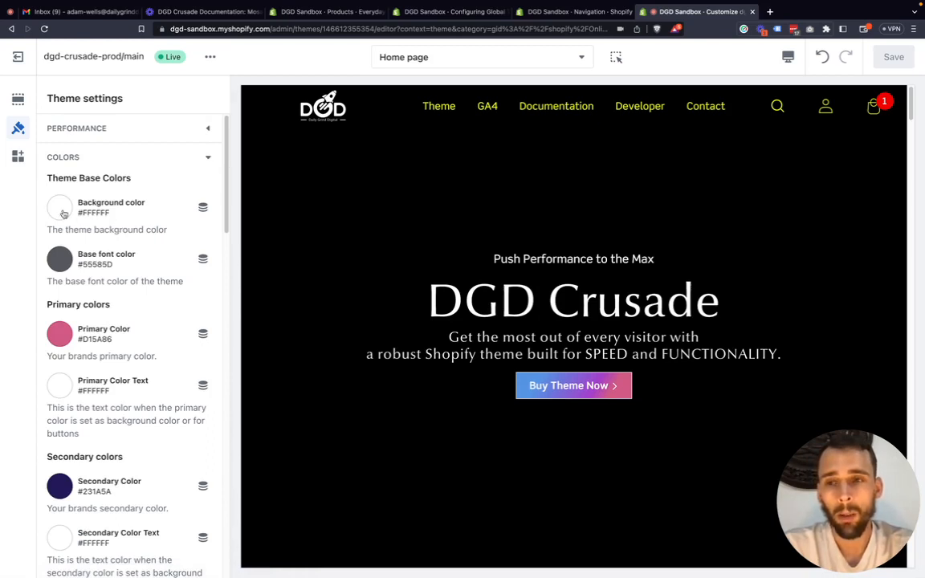
scroll(311, 241, "down", 1)
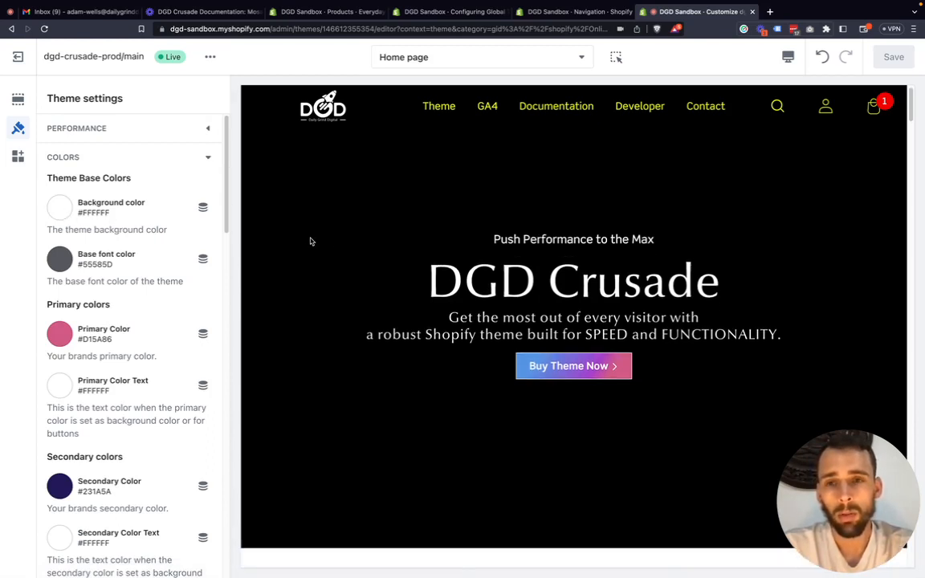
scroll(311, 241, "down", 5)
left_click(60, 207)
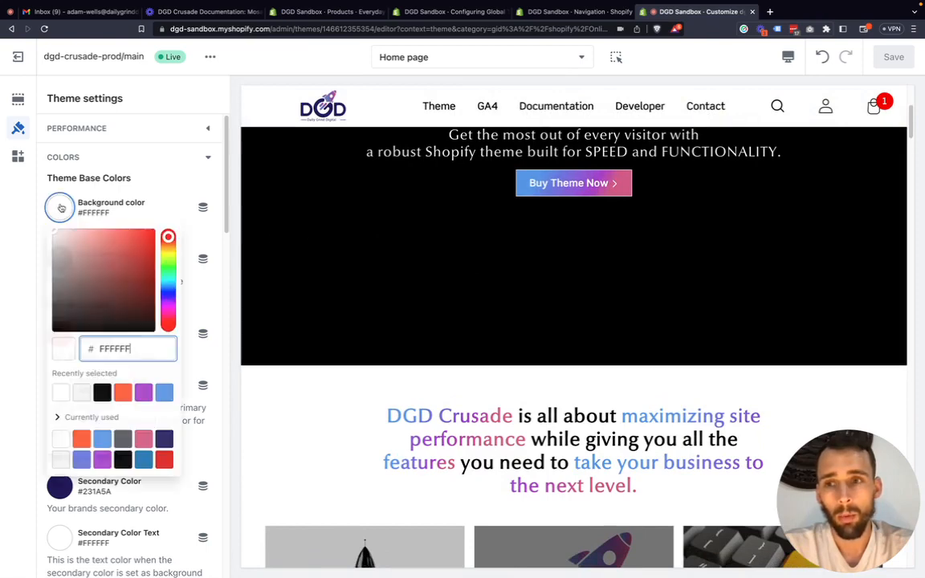
left_click(53, 330)
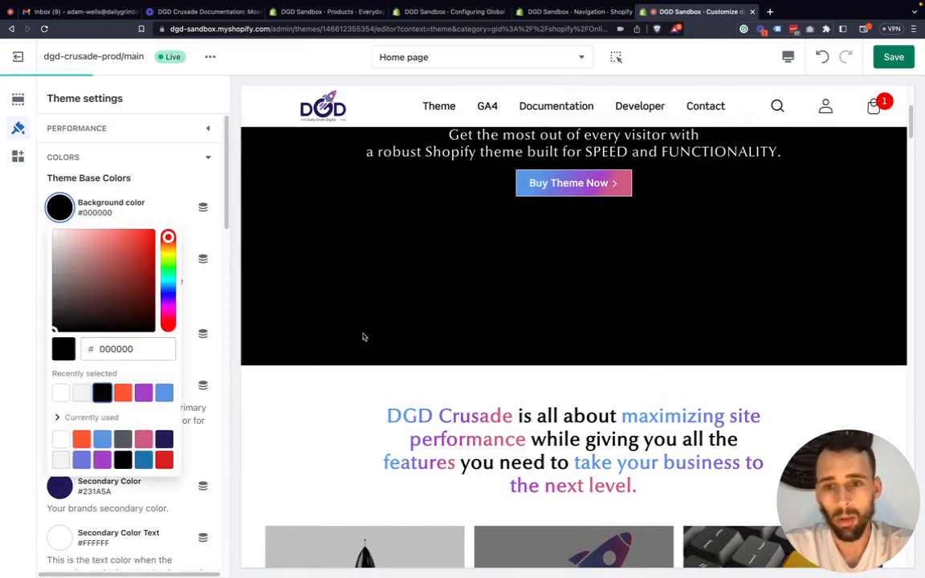
Review the home page preview to see where the theme background color shows around and between the sections.
scroll(378, 336, "down", 5)
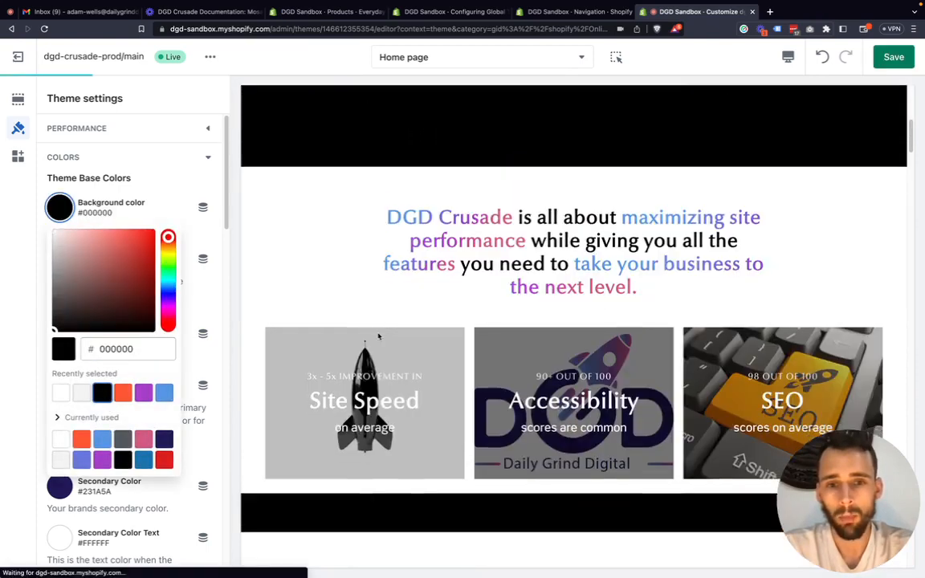
scroll(378, 336, "down", 4)
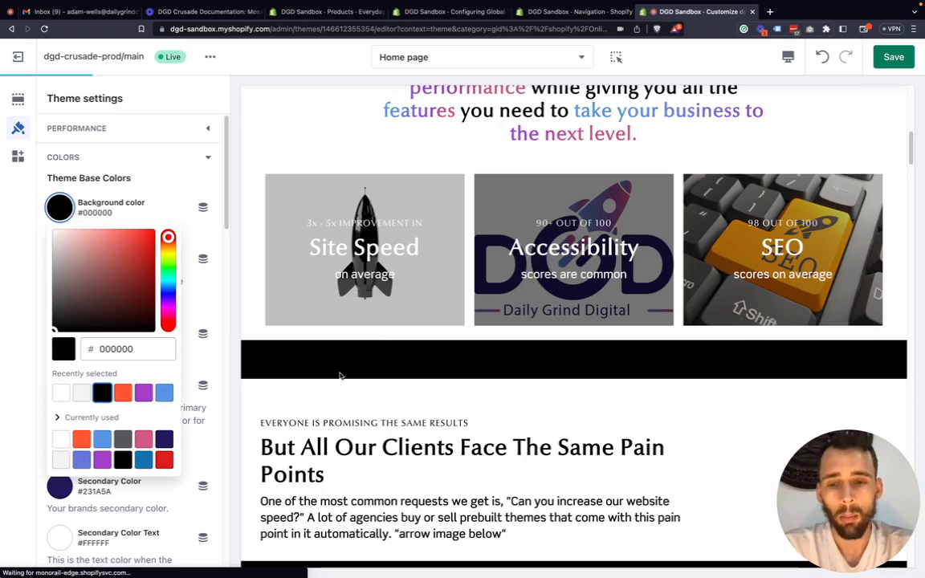
scroll(354, 370, "down", 10)
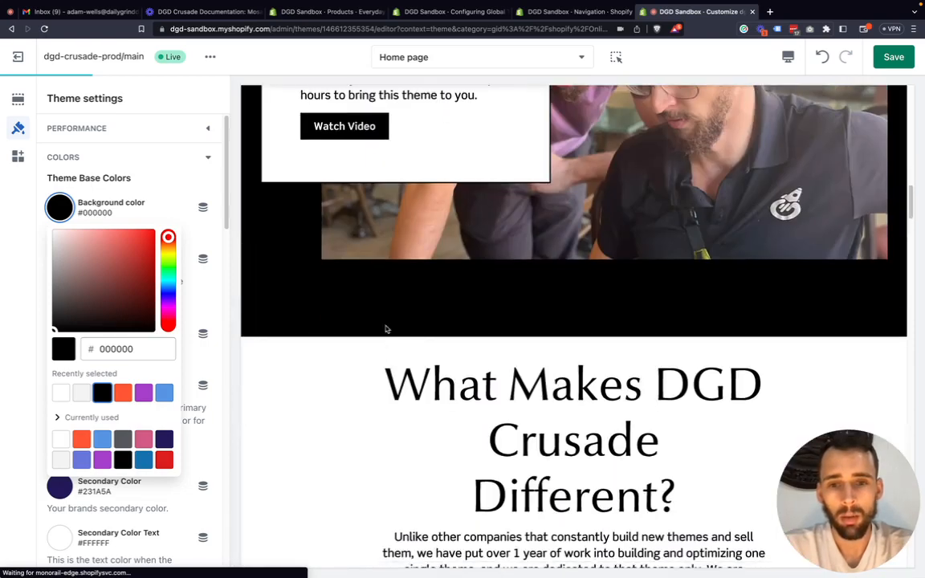
scroll(389, 329, "down", 16)
scroll(408, 267, "up", 5)
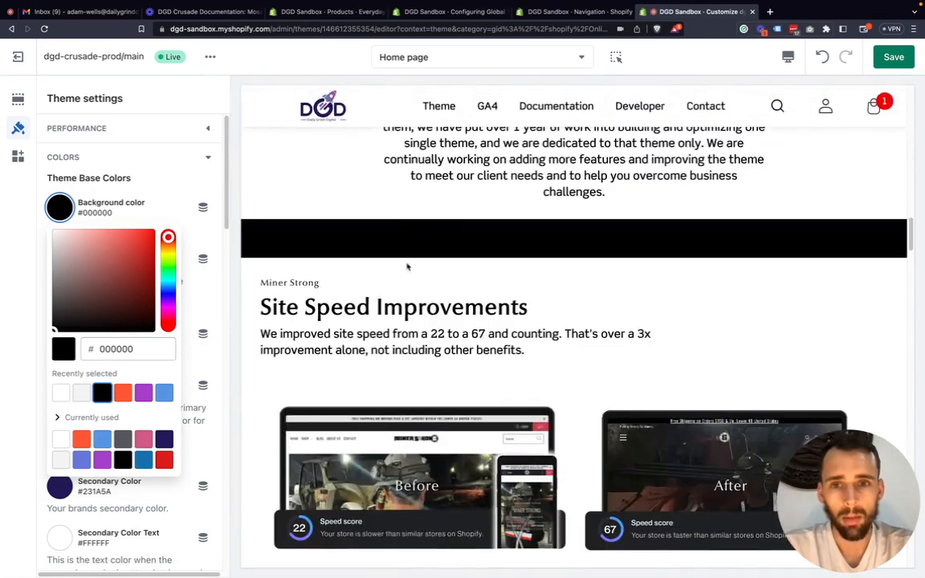
scroll(416, 233, "up", 12)
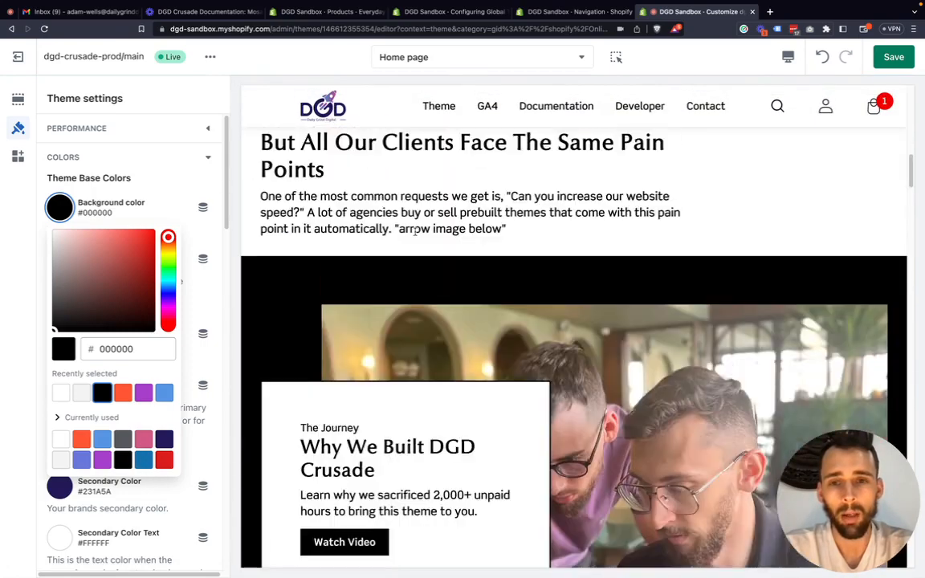
scroll(415, 231, "up", 5)
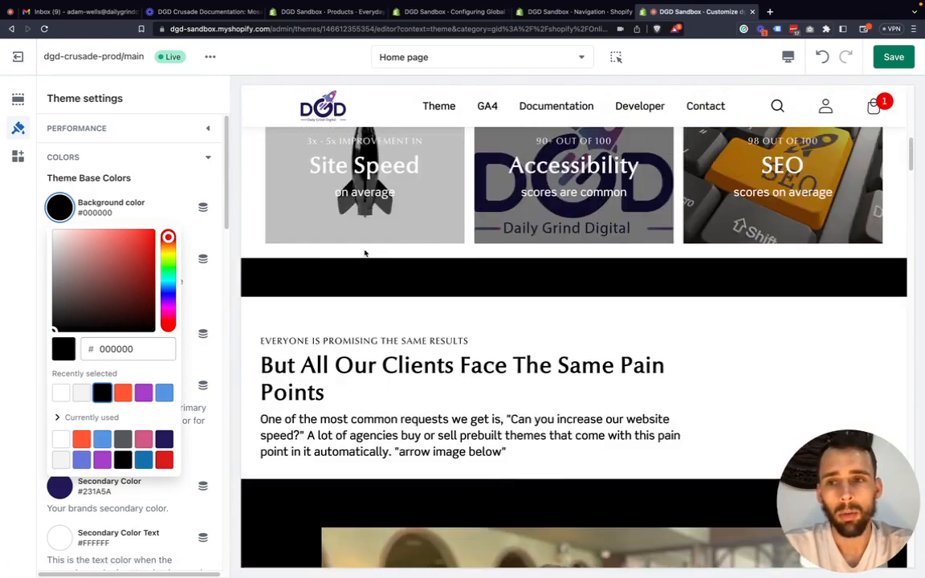
Set the background color of the Rich text section below the Multicolumn section to Black.
left_click(18, 98)
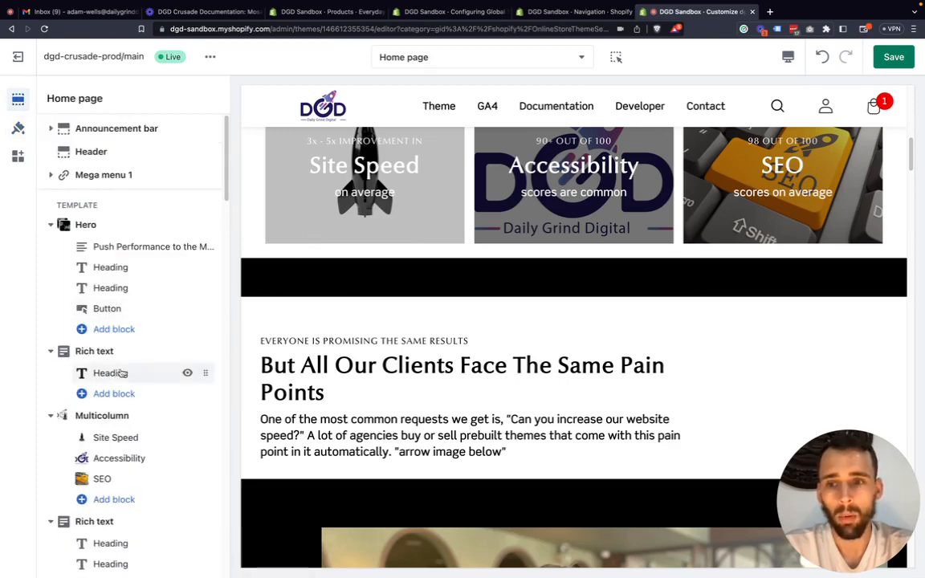
scroll(153, 405, "down", 2)
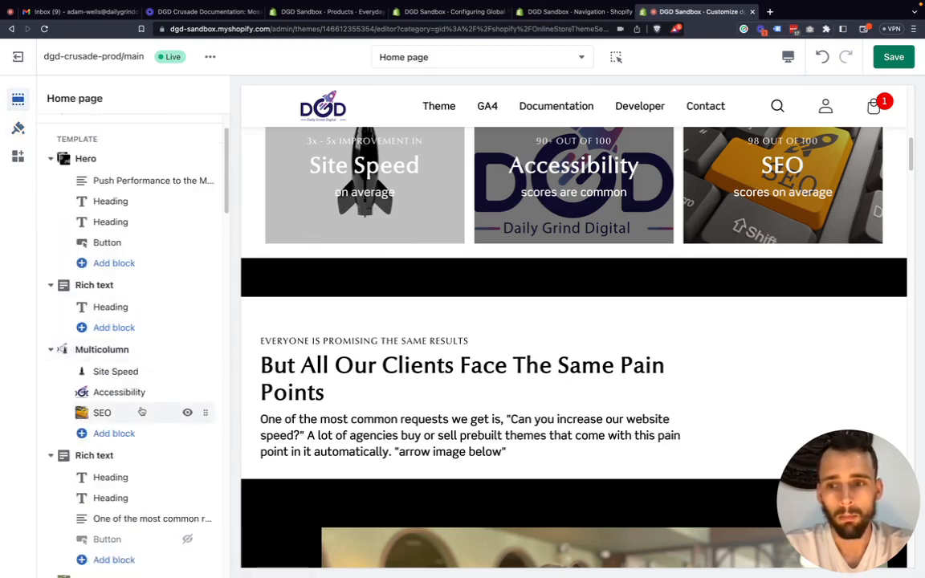
left_click(112, 444)
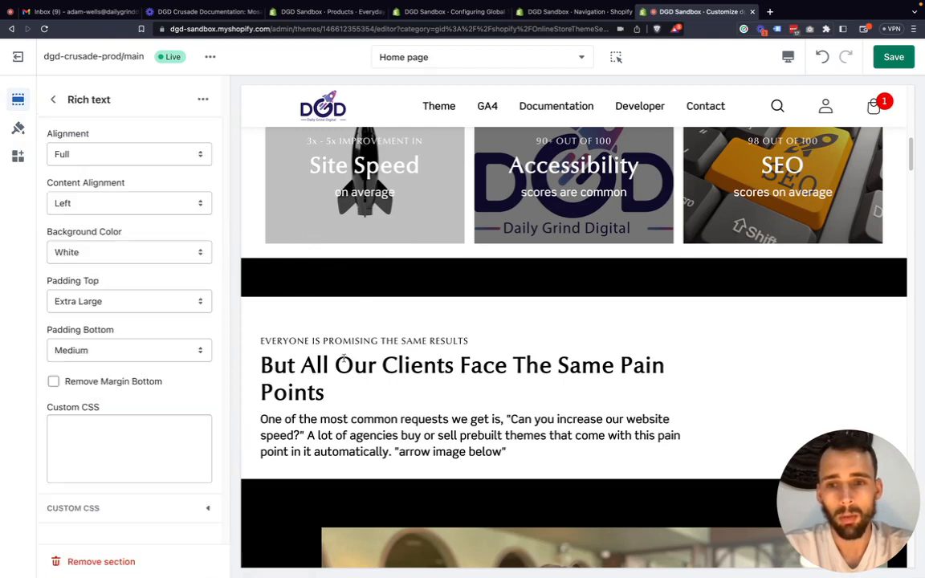
left_click(97, 252)
left_click(91, 264)
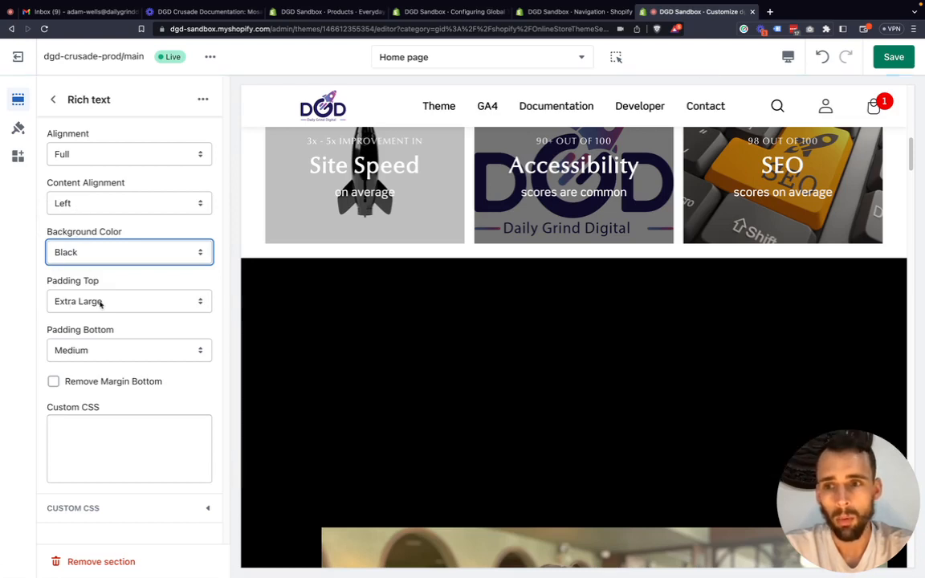
left_click(56, 98)
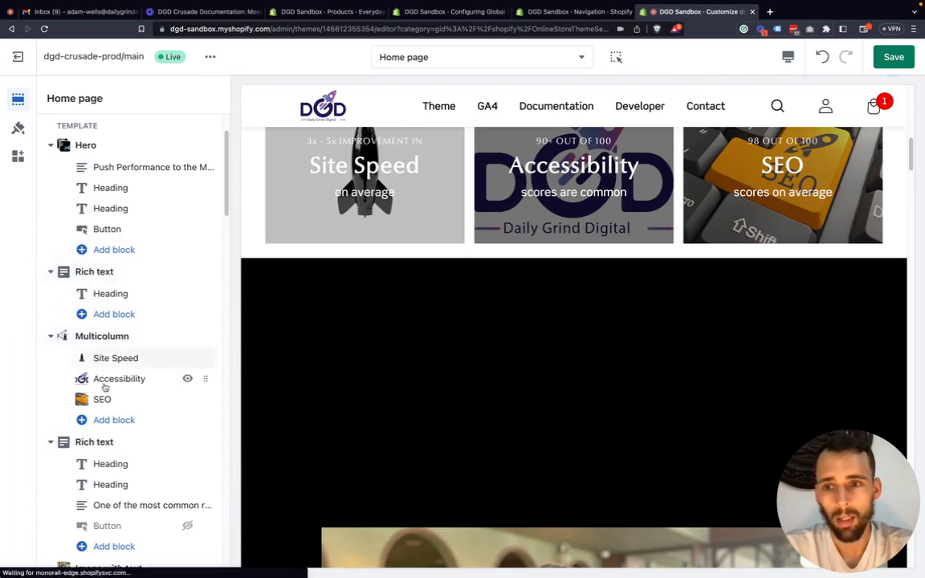
Set the "EVERYONE IS PROMISING THE SAME RESULTS" heading's color to White and check its contrast in the preview.
left_click(110, 463)
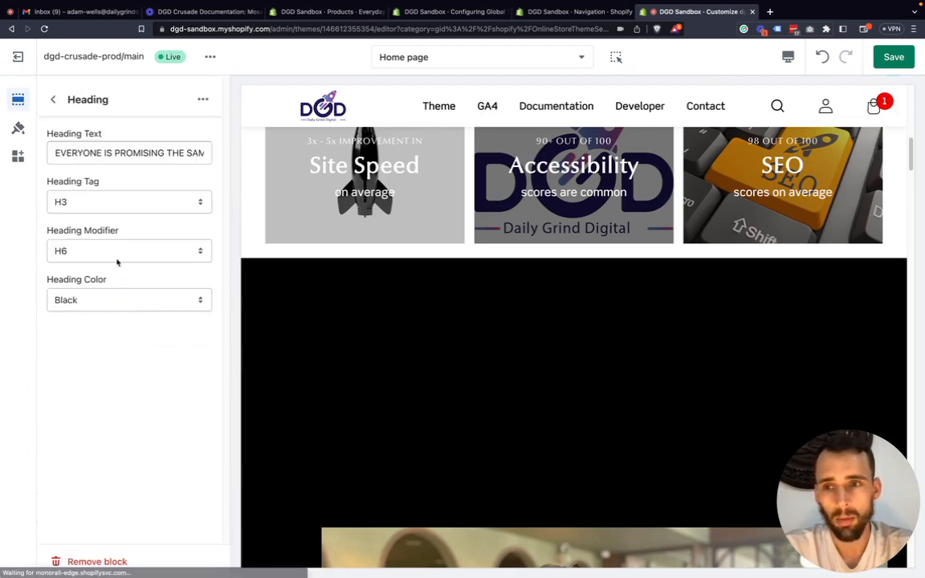
left_click(105, 300)
left_click(105, 287)
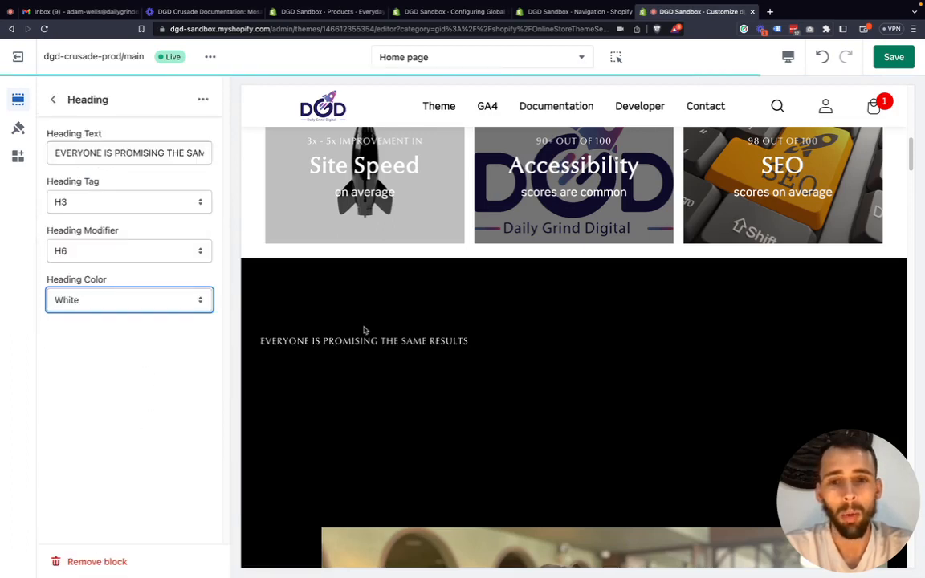
left_click_drag(260, 298, 477, 301)
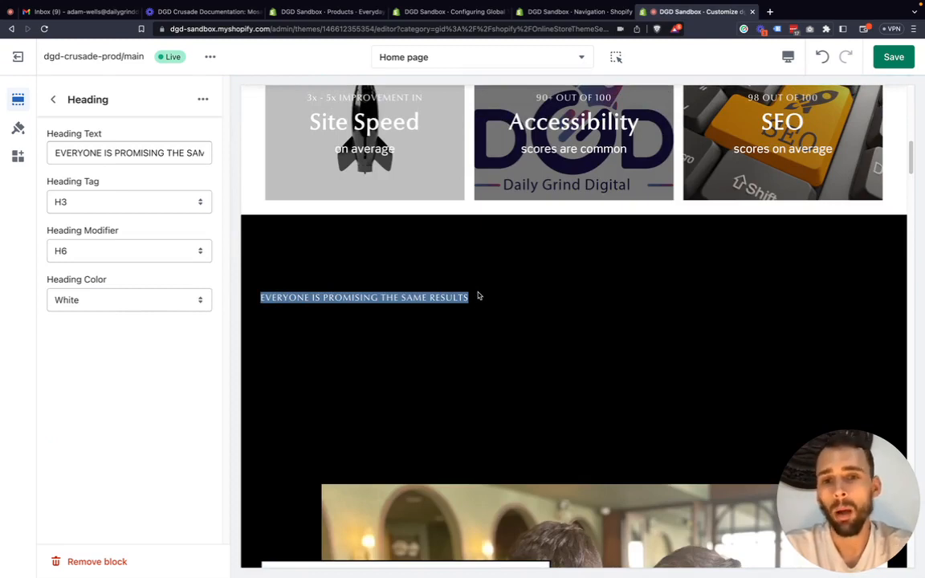
left_click(432, 267)
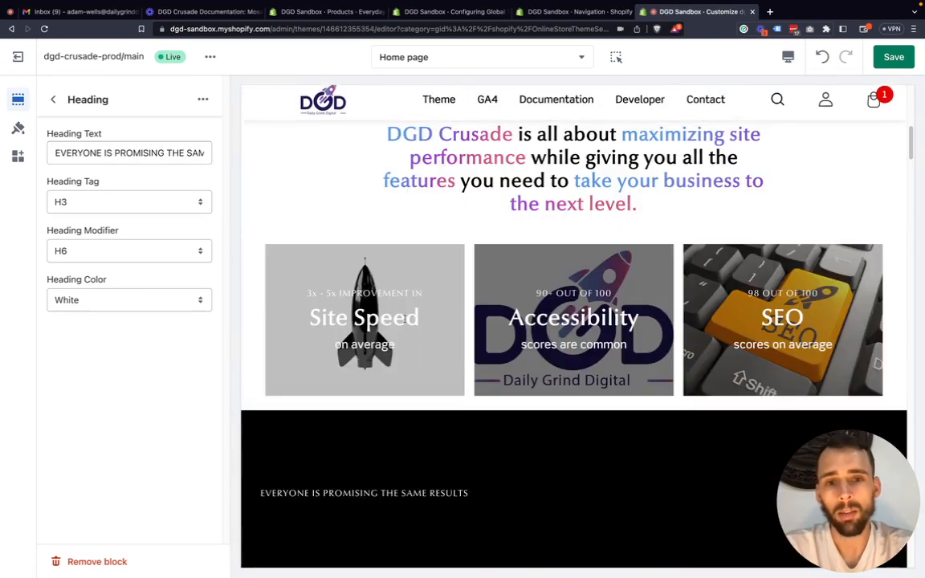
scroll(333, 200, "up", 1)
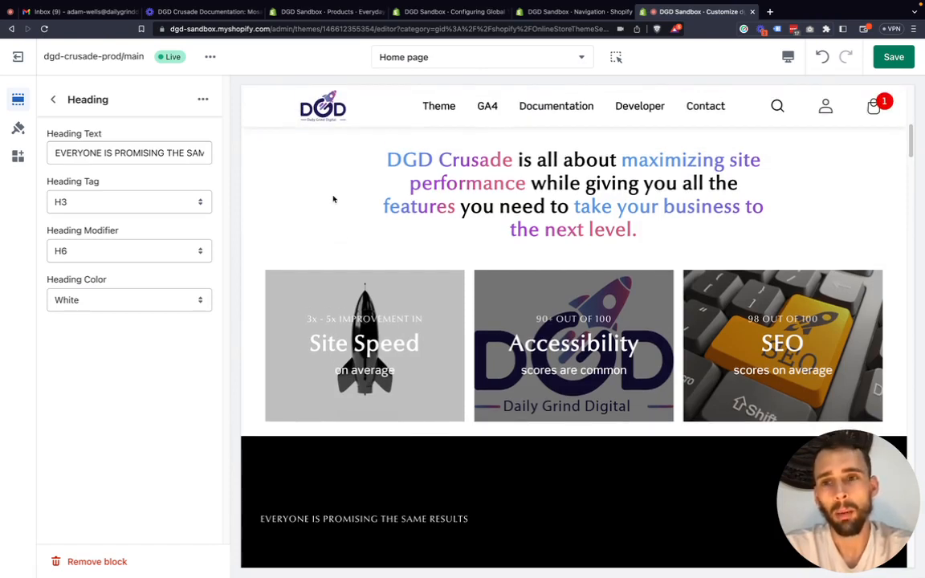
Change the "EVERYONE IS PROMISING THE SAME RESULTS" heading's color back to Black and return to the home page sections.
left_click(98, 303)
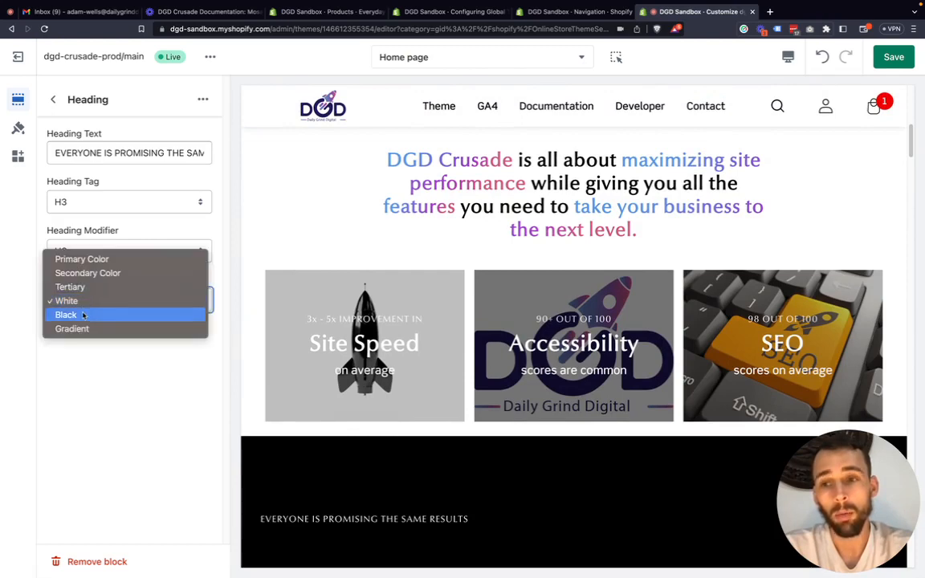
left_click(86, 312)
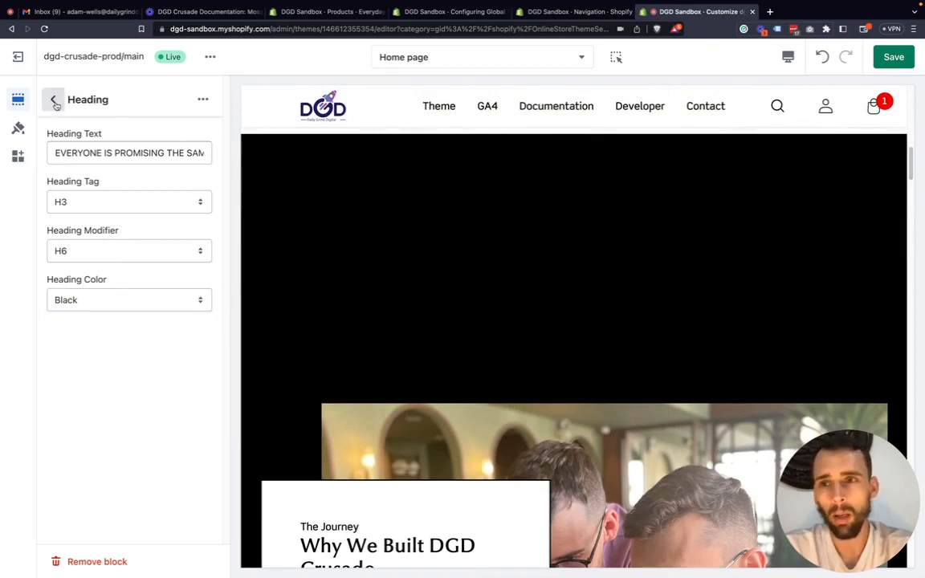
left_click(53, 102)
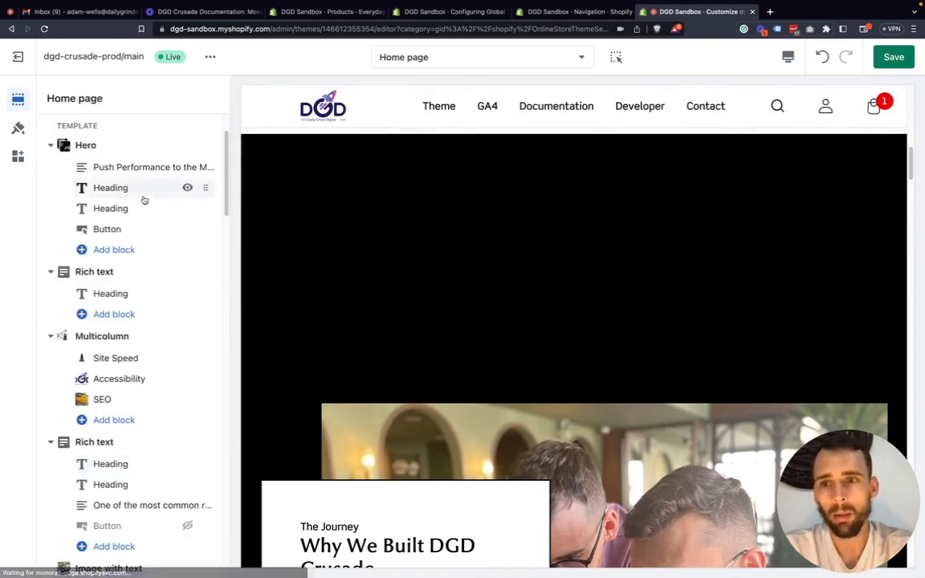
Set the theme's base background color to white (#FFFFFF) and check the home page preview around the sections.
left_click(17, 128)
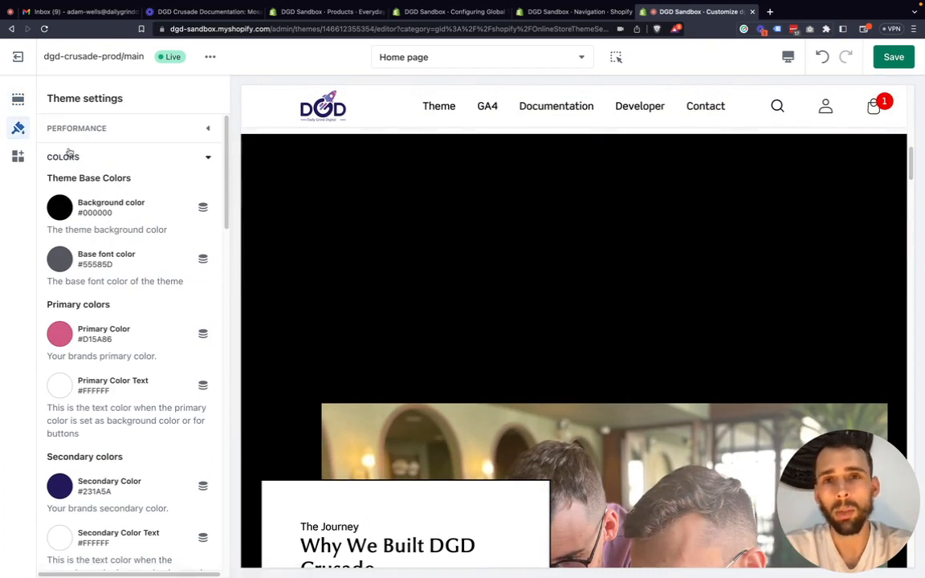
left_click(60, 198)
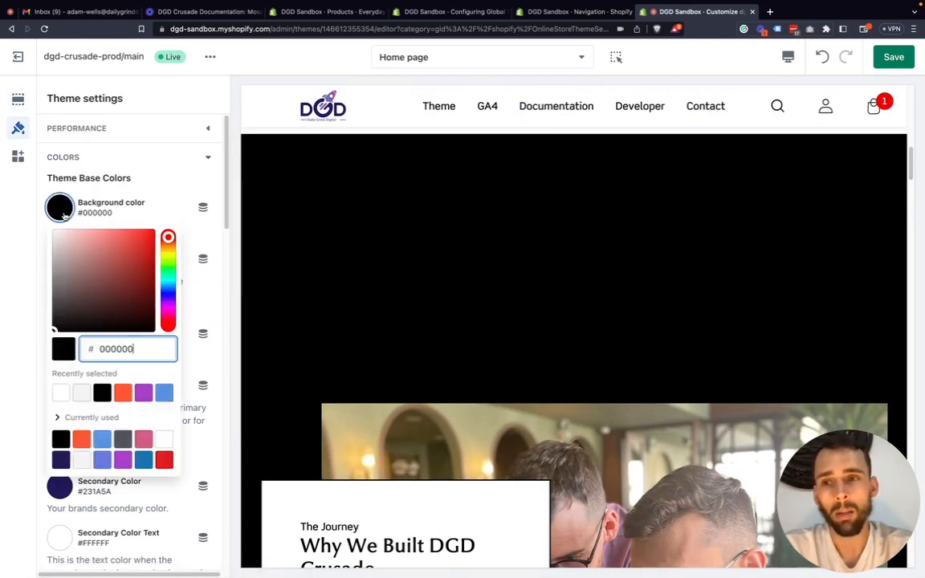
left_click(59, 393)
left_click(17, 309)
scroll(399, 289, "up", 8)
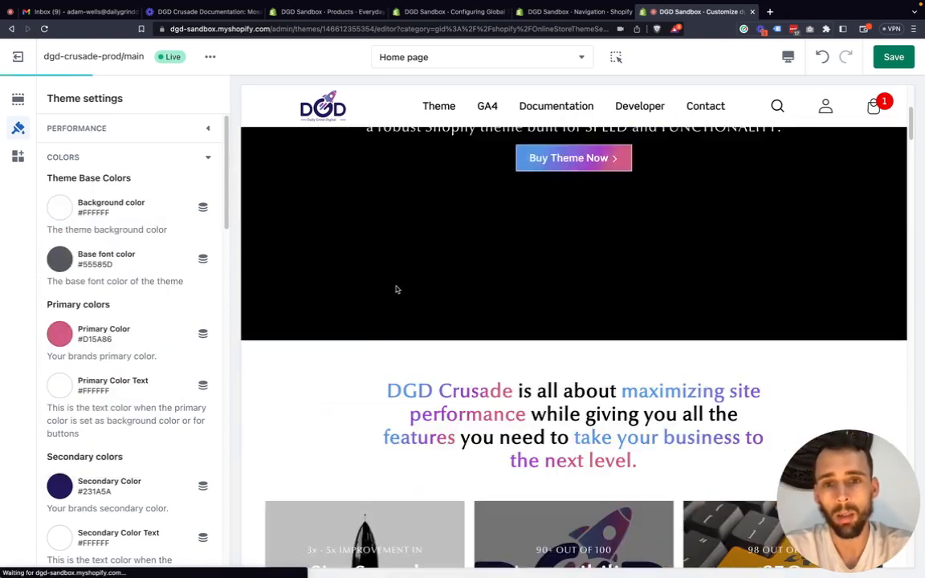
scroll(398, 288, "down", 6)
scroll(398, 285, "down", 1)
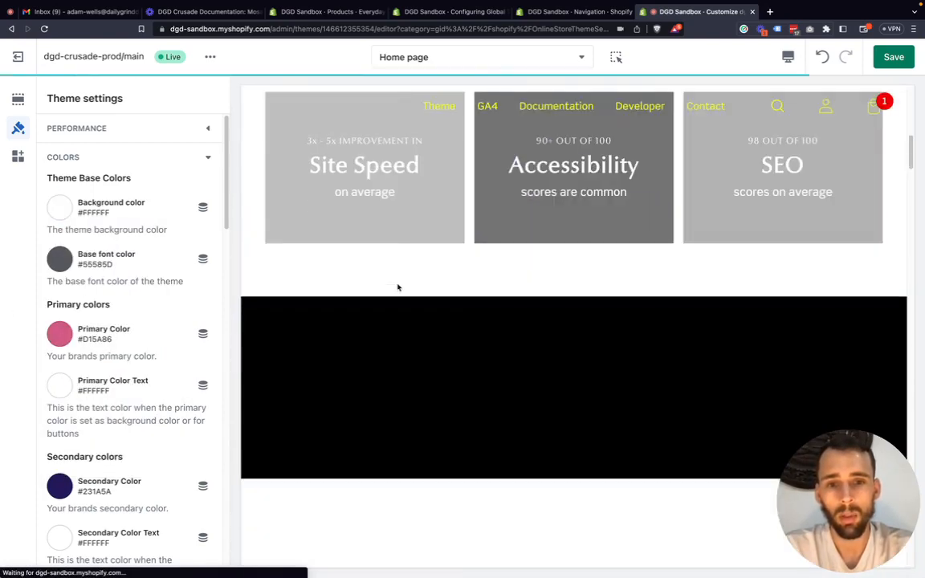
Set the background color of the Rich text section below the Multicolumn section to White and check it in the preview.
left_click(18, 99)
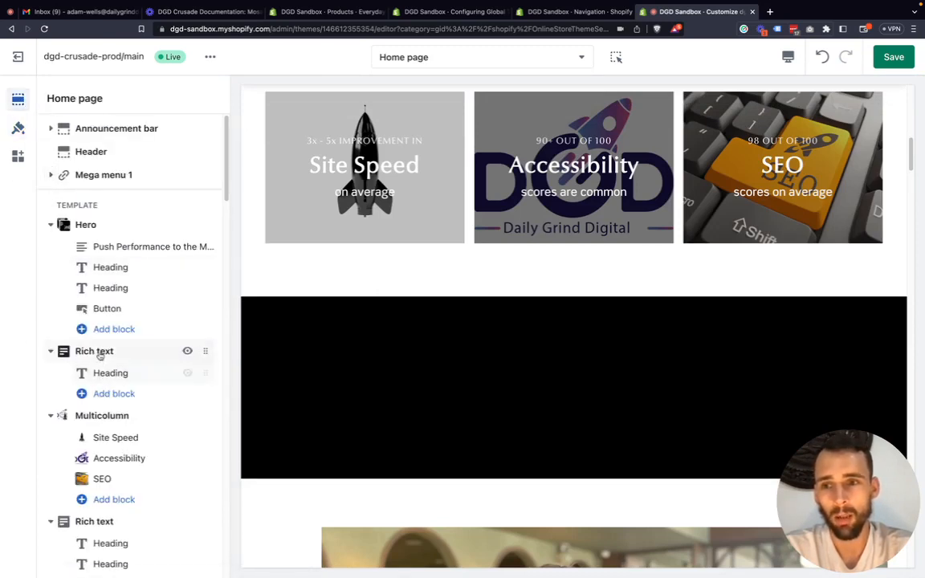
left_click(94, 521)
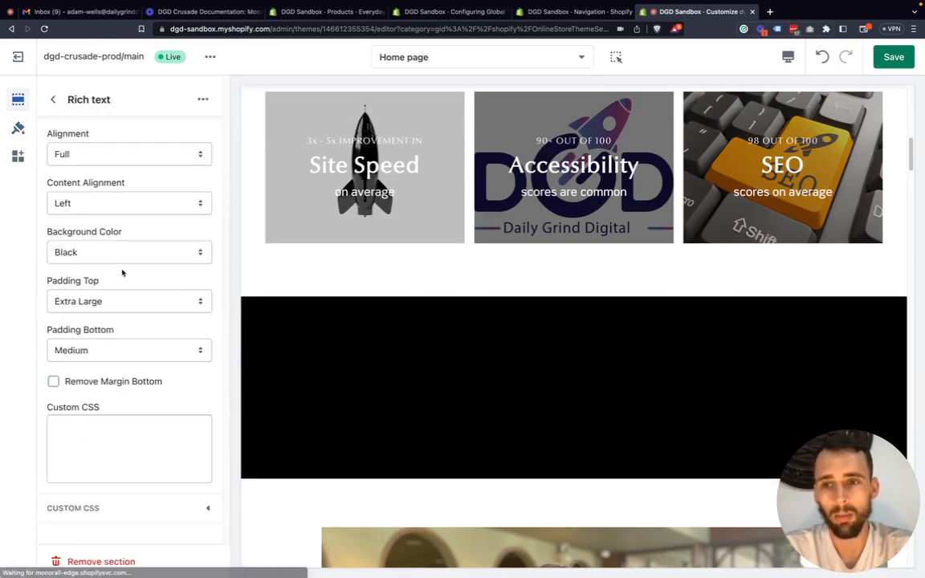
left_click(102, 255)
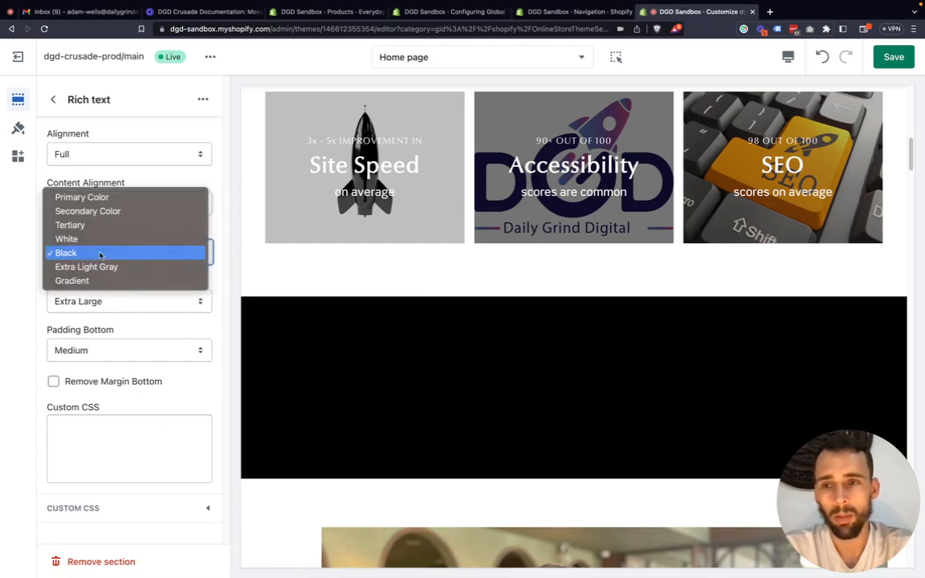
left_click(193, 304)
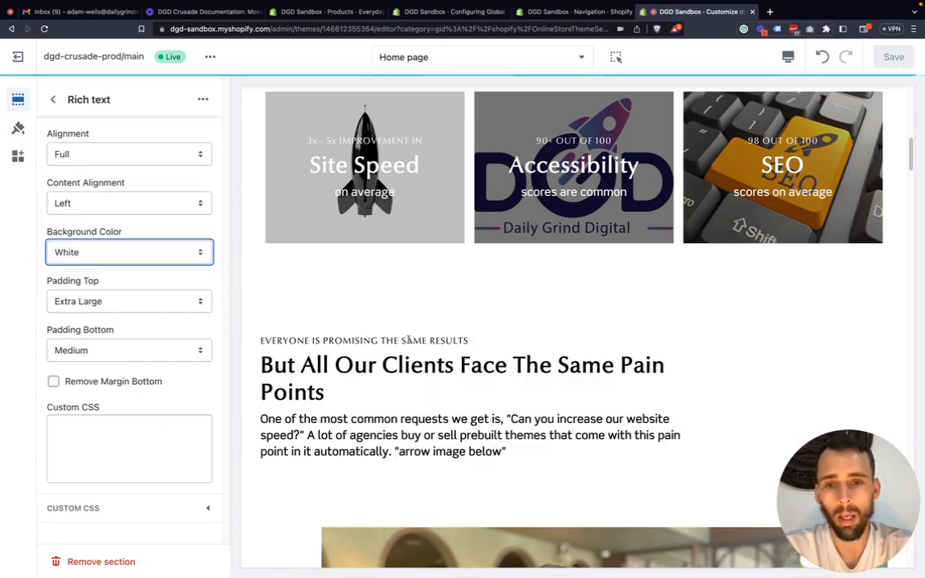
scroll(409, 333, "up", 5)
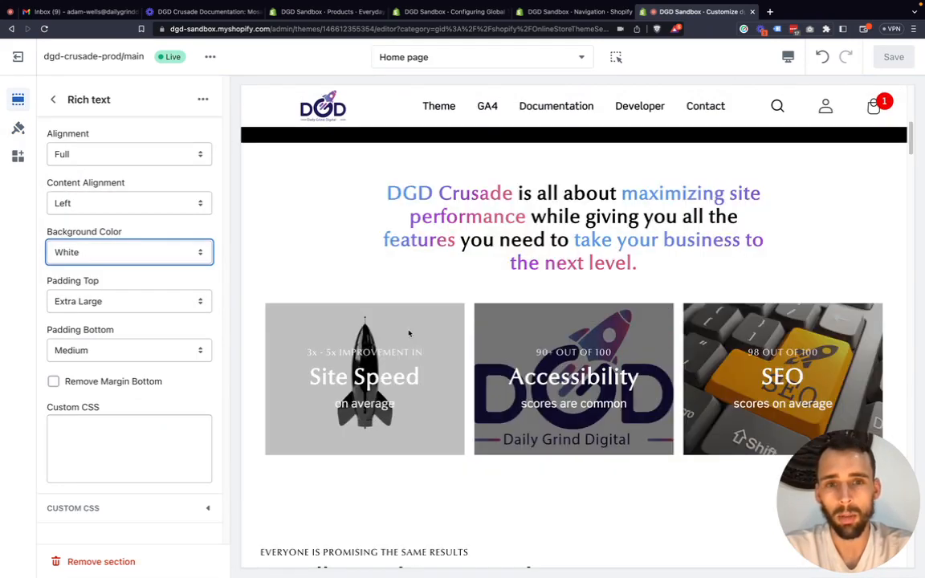
Review the theme color settings, from the base background and font colors through the primary, secondary, tertiary and gray colors.
left_click(19, 128)
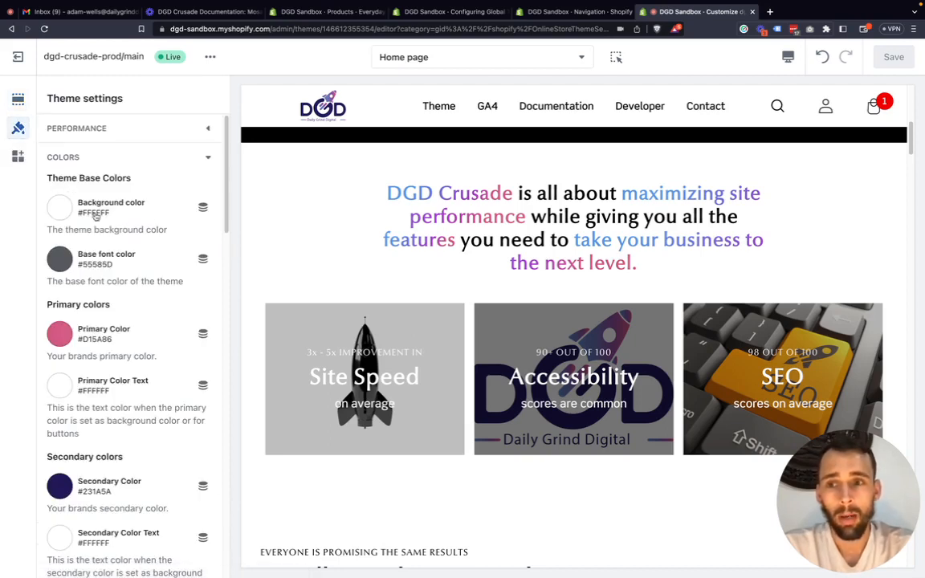
scroll(91, 213, "down", 1)
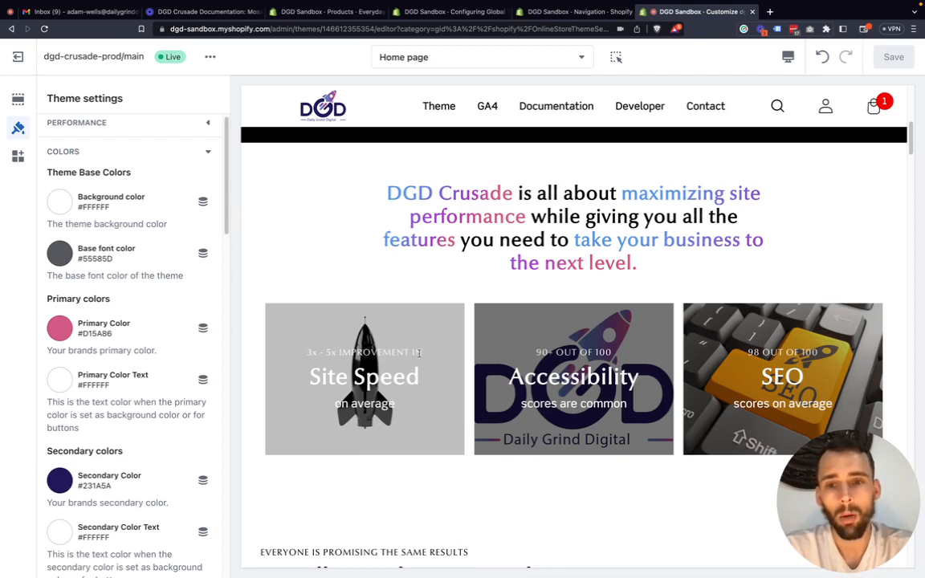
scroll(462, 372, "down", 1)
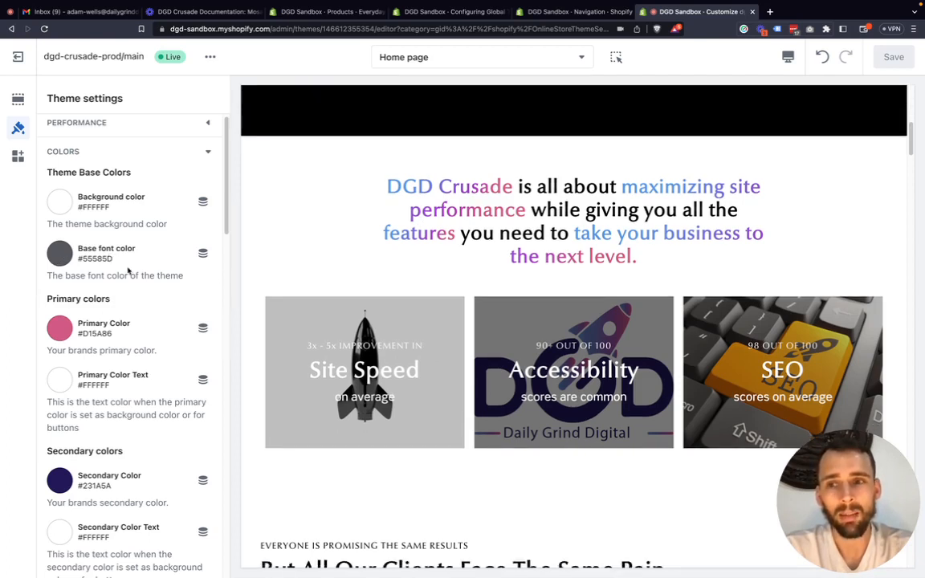
scroll(137, 271, "up", 1)
scroll(300, 271, "up", 1)
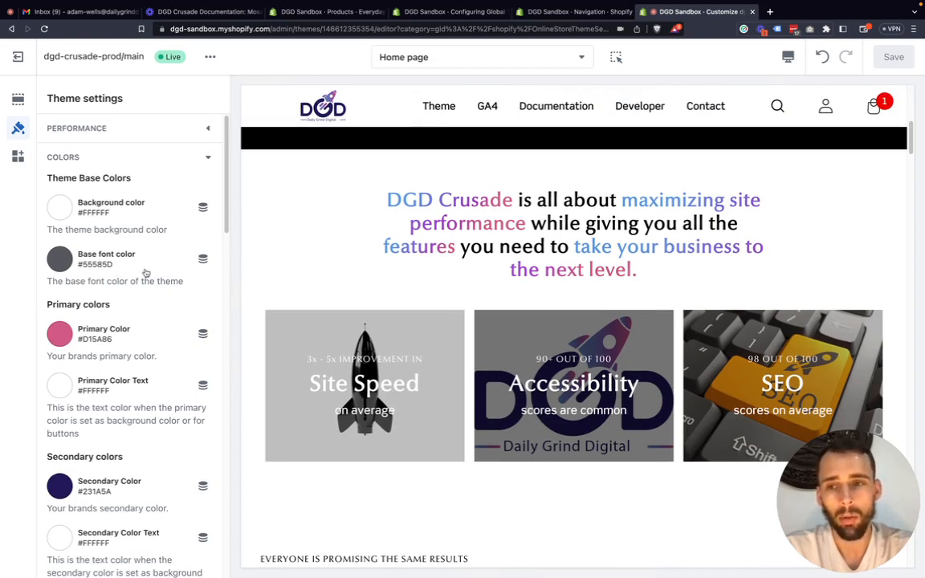
scroll(130, 296, "down", 1)
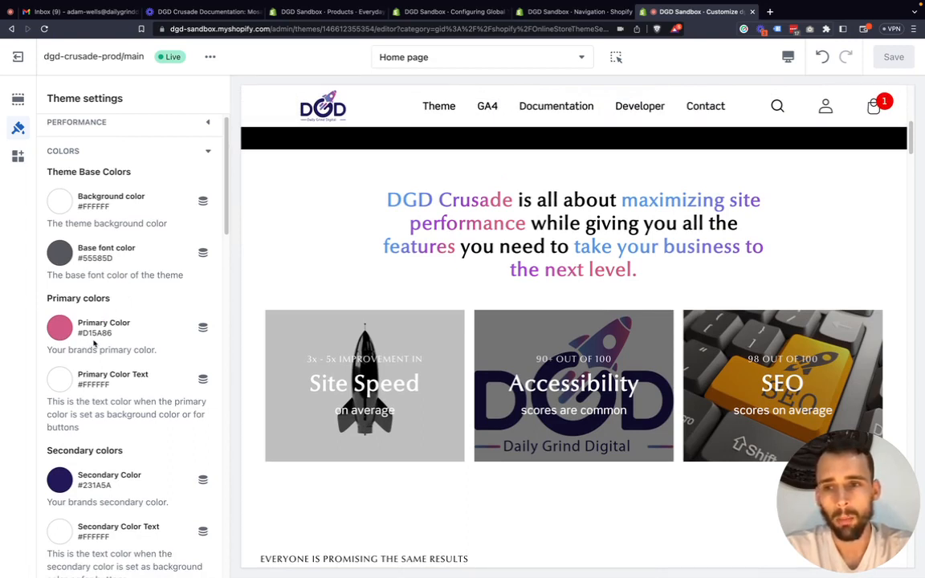
scroll(94, 344, "down", 1)
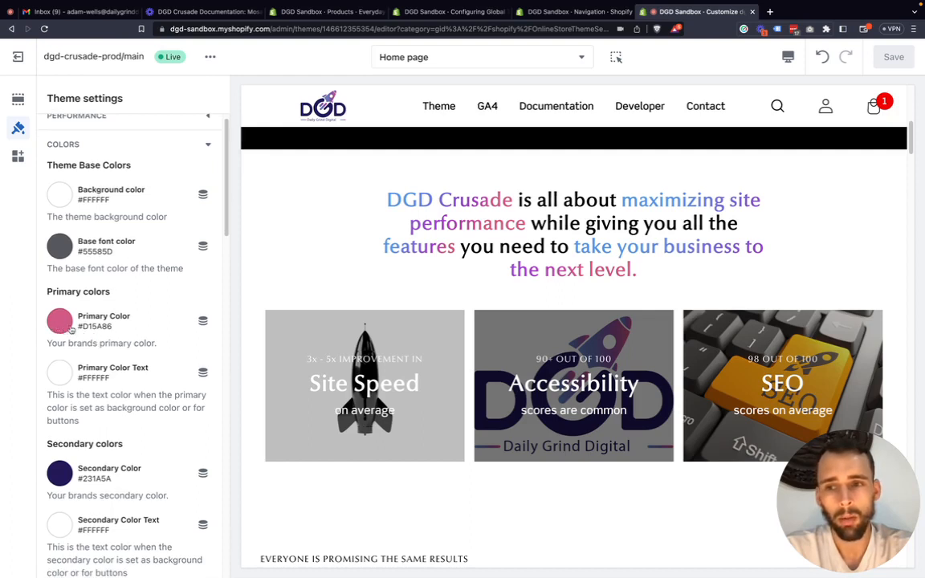
scroll(85, 327, "down", 1)
scroll(85, 327, "down", 1)
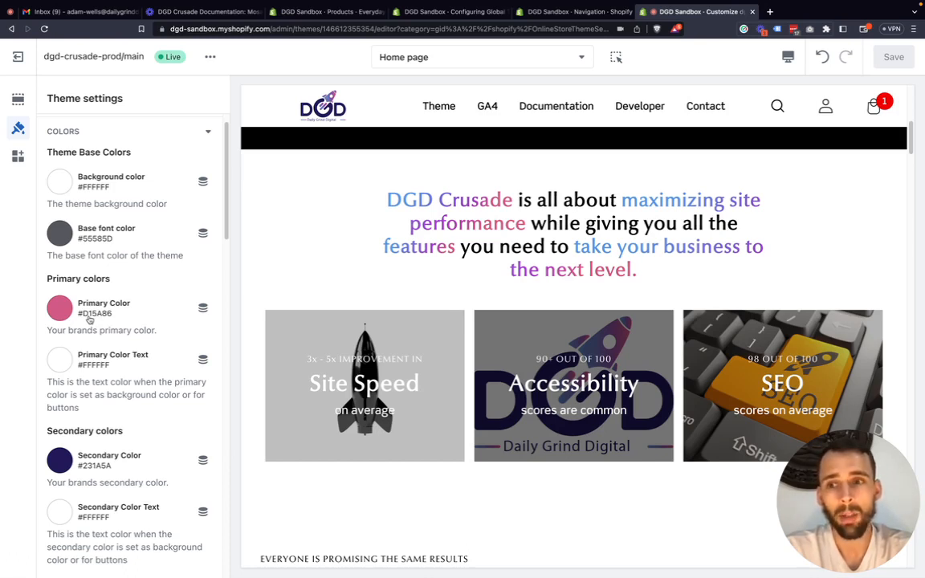
scroll(88, 319, "down", 3)
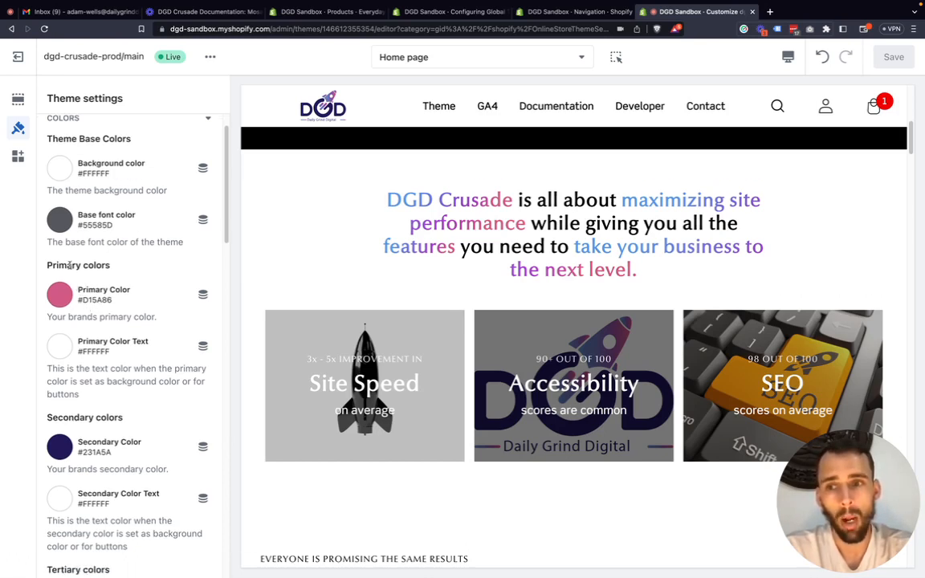
scroll(72, 434, "down", 3)
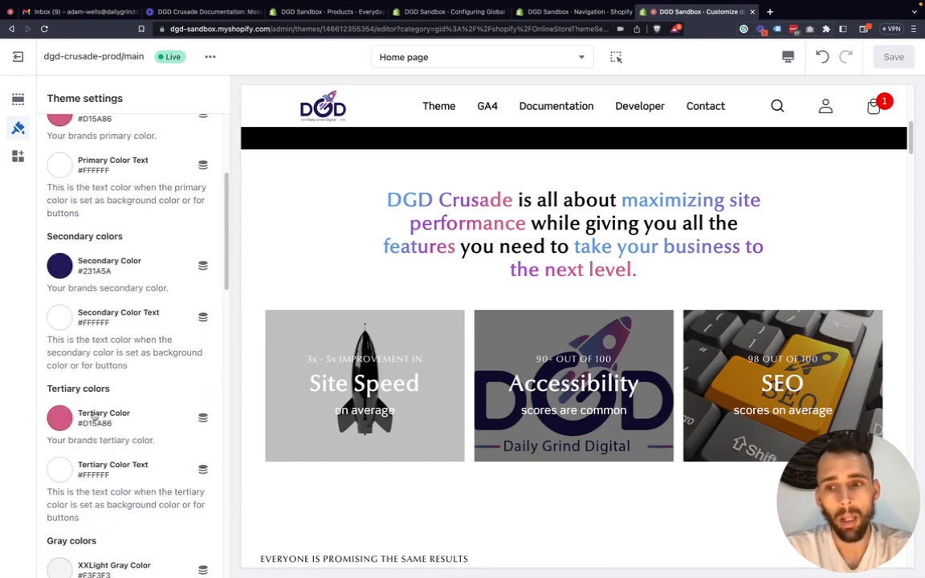
scroll(94, 414, "down", 3)
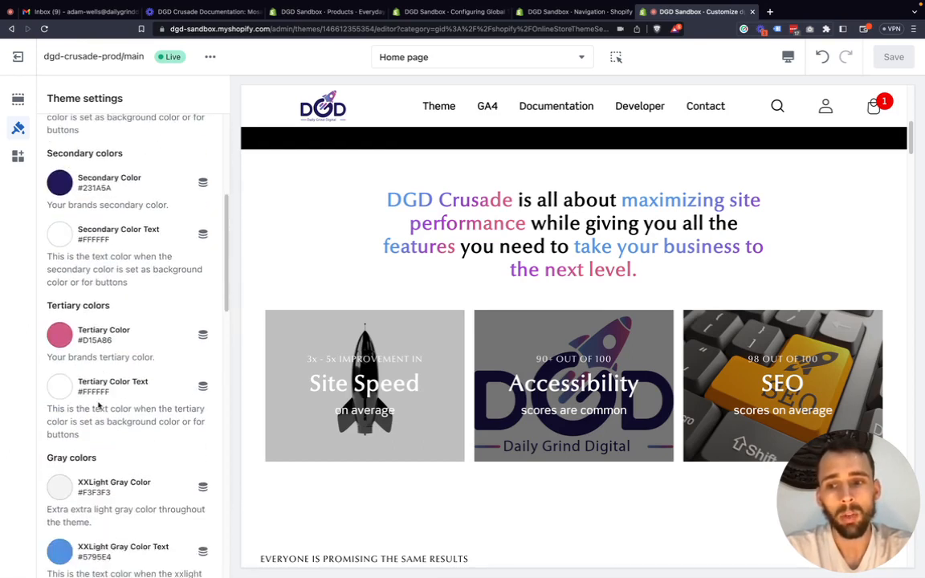
scroll(94, 411, "down", 2)
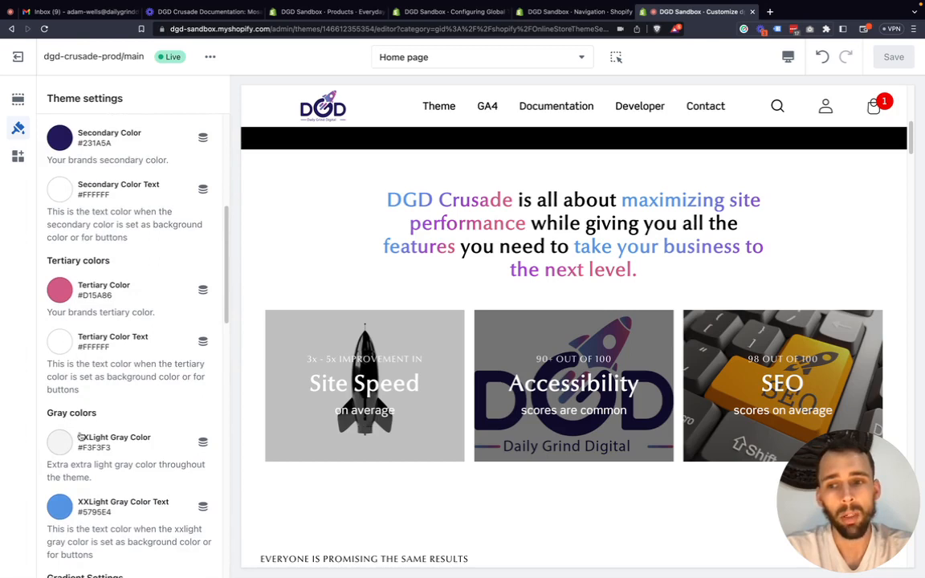
scroll(79, 418, "down", 1)
scroll(66, 458, "down", 1)
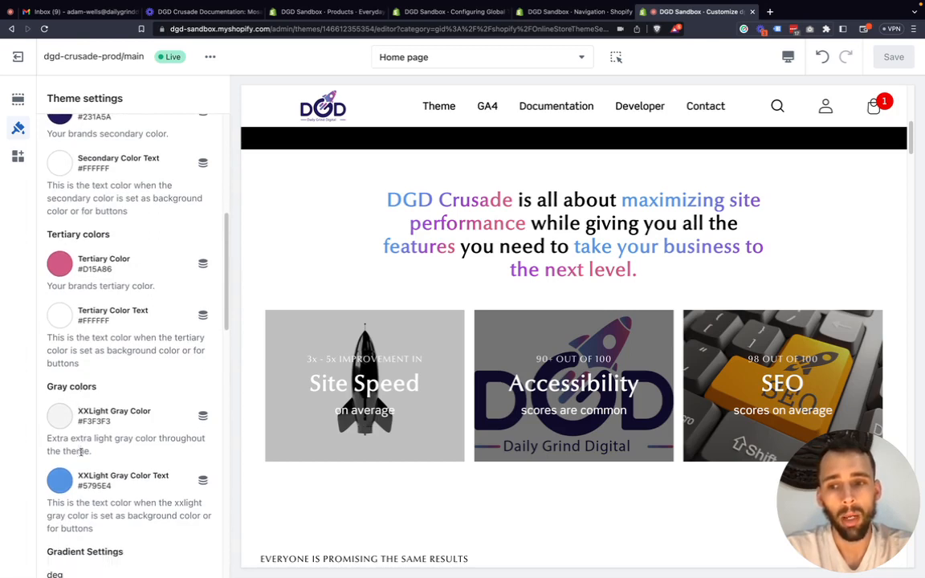
scroll(82, 424, "down", 1)
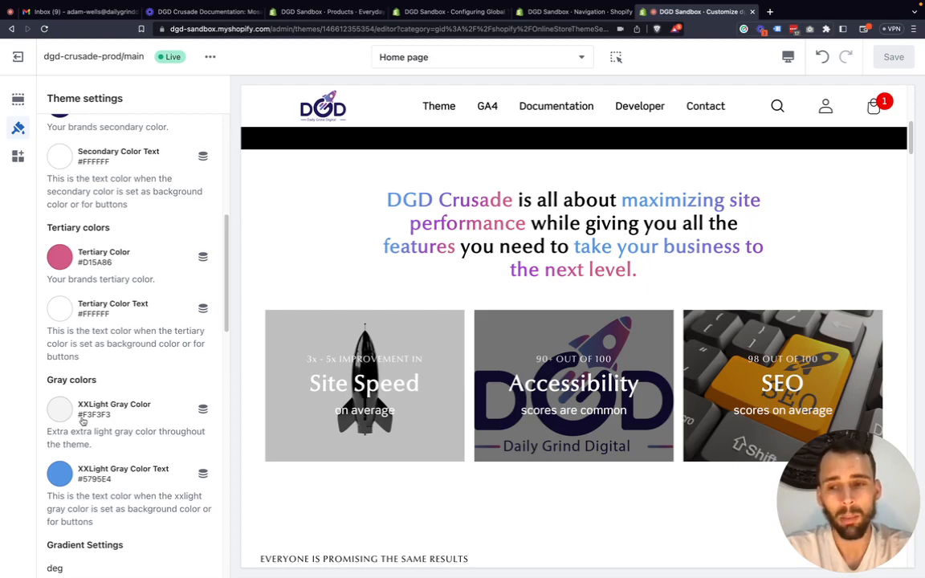
Go back over the primary, secondary and tertiary colors and examine how each pairs with its own text color.
scroll(83, 419, "up", 10)
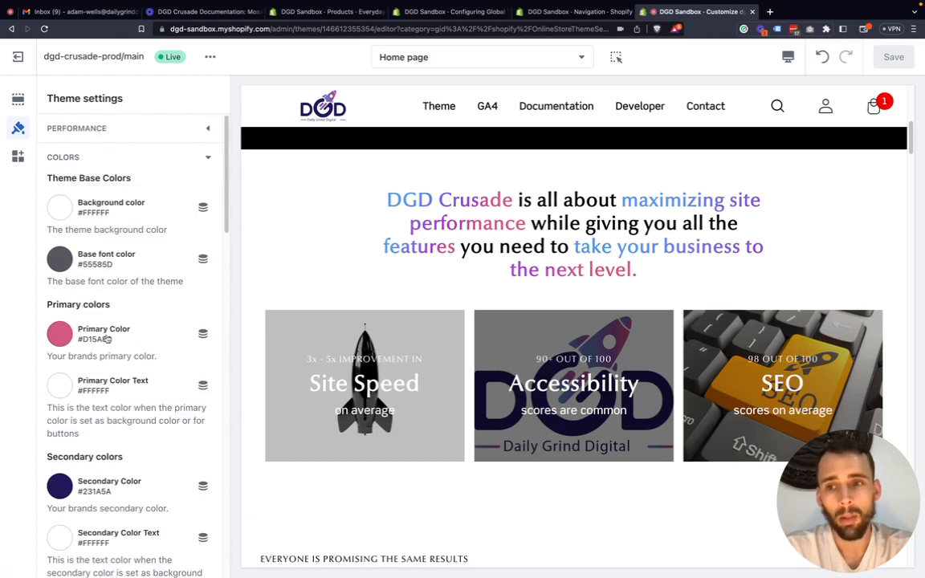
scroll(90, 326, "down", 1)
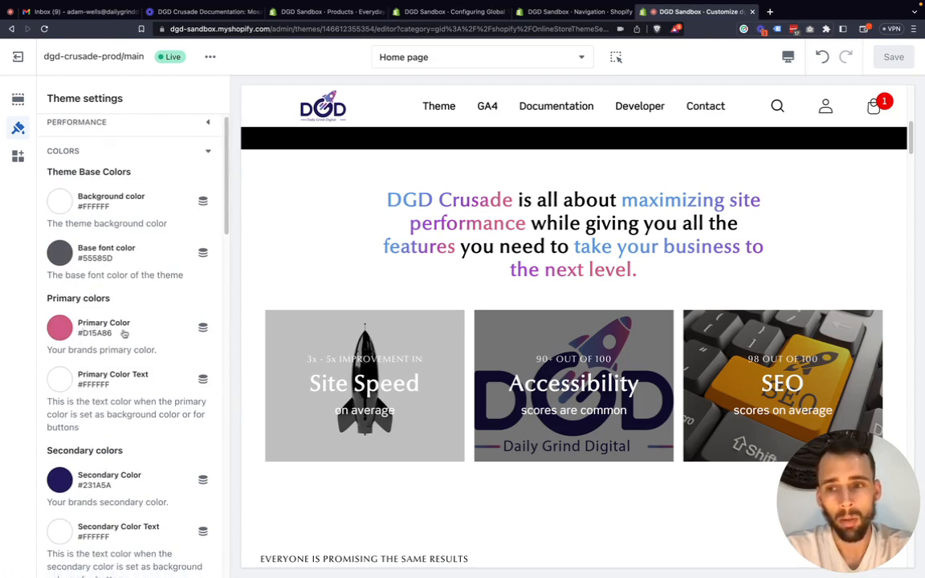
scroll(90, 326, "down", 1)
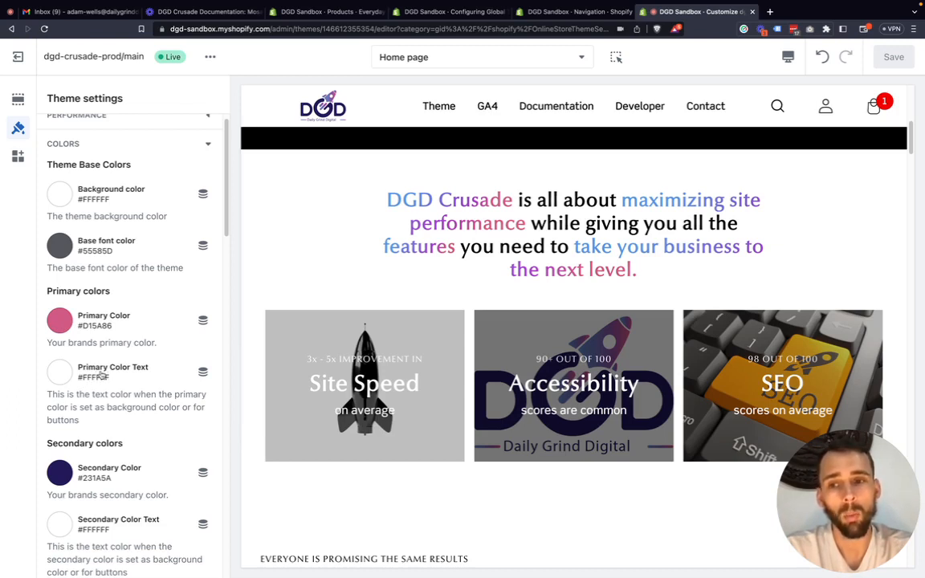
scroll(96, 402, "down", 2)
scroll(71, 444, "down", 1)
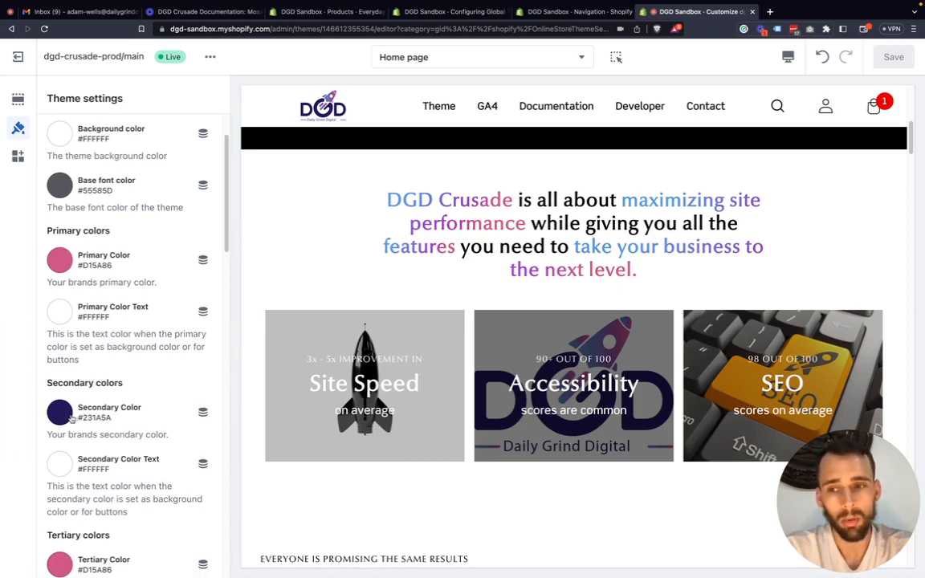
scroll(76, 422, "down", 1)
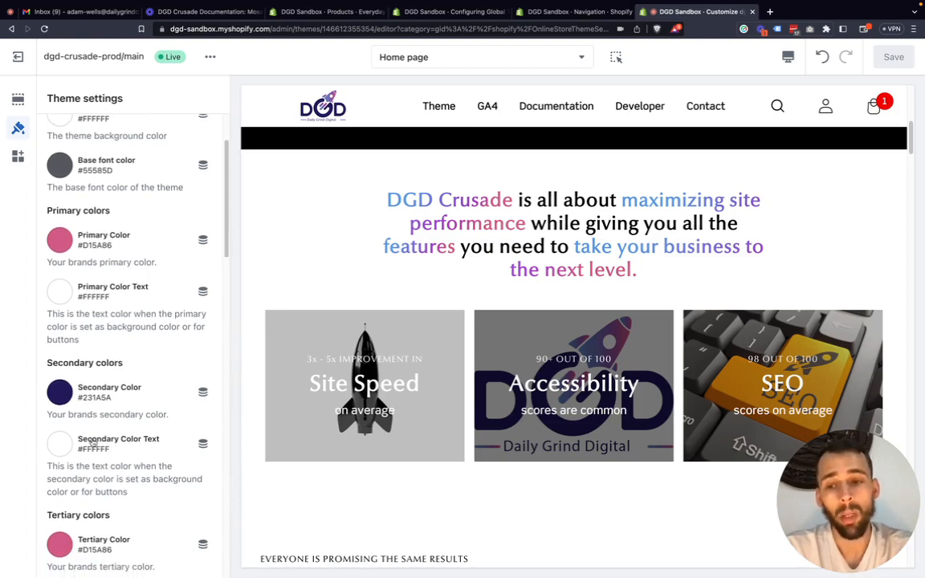
scroll(92, 442, "down", 5)
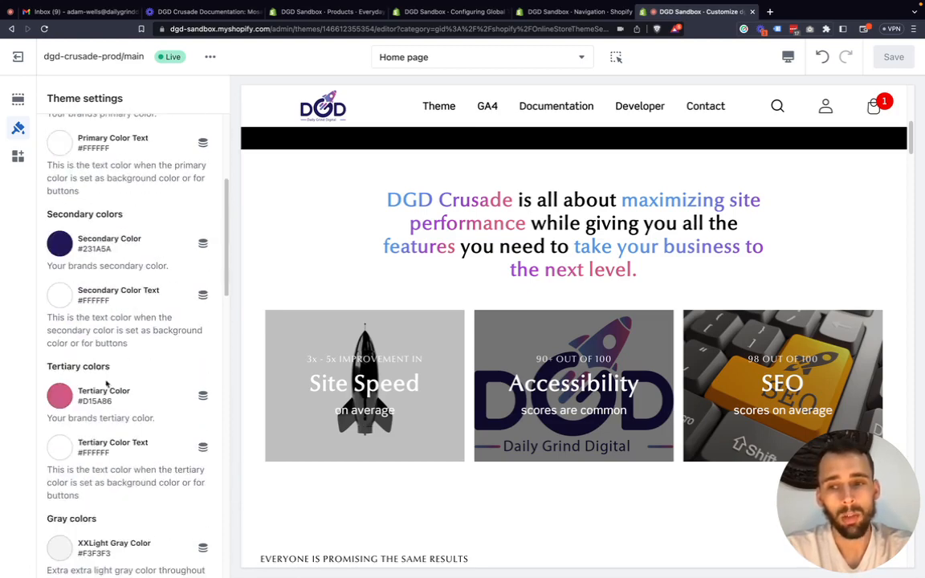
scroll(107, 385, "up", 6)
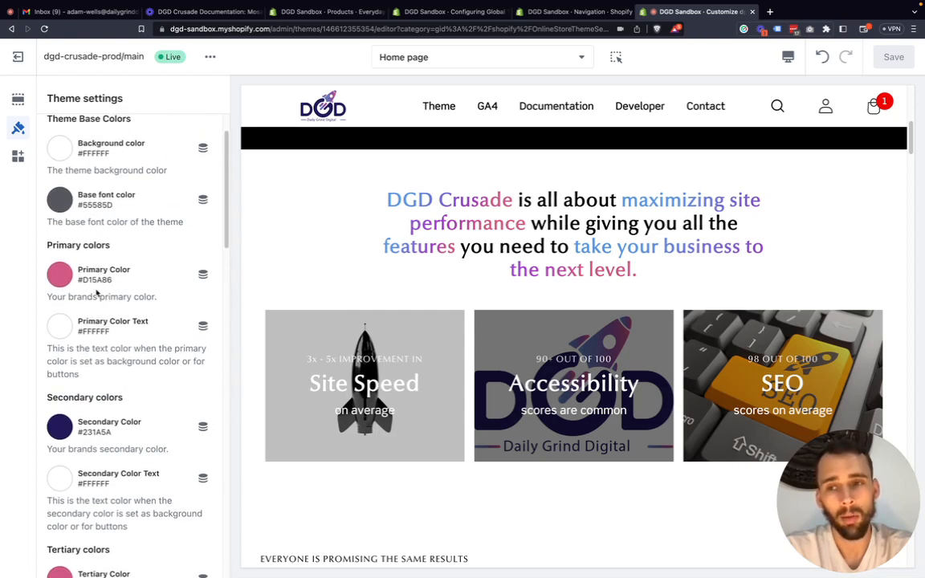
scroll(97, 294, "up", 1)
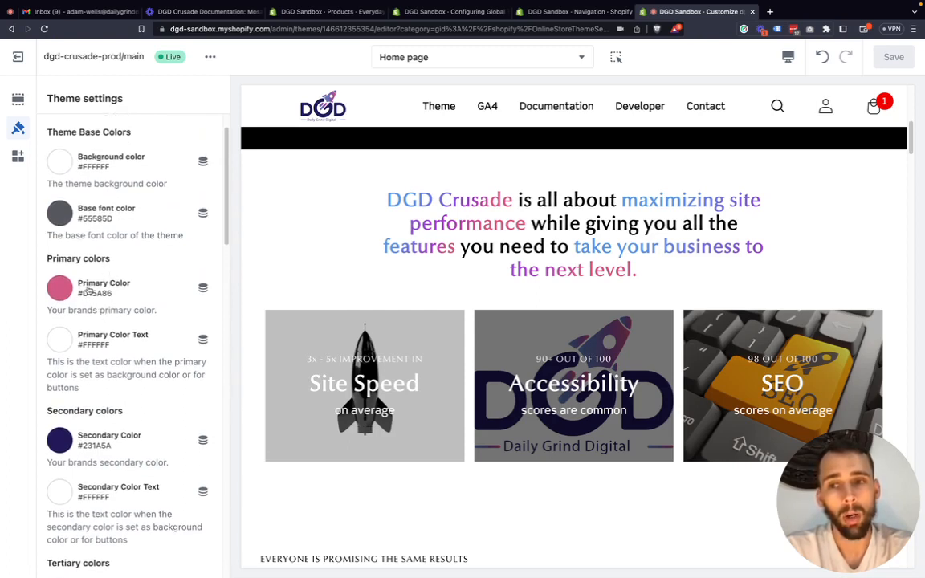
Set the button color of the Hero section's Buy Theme Now button to Primary Color.
left_click(22, 98)
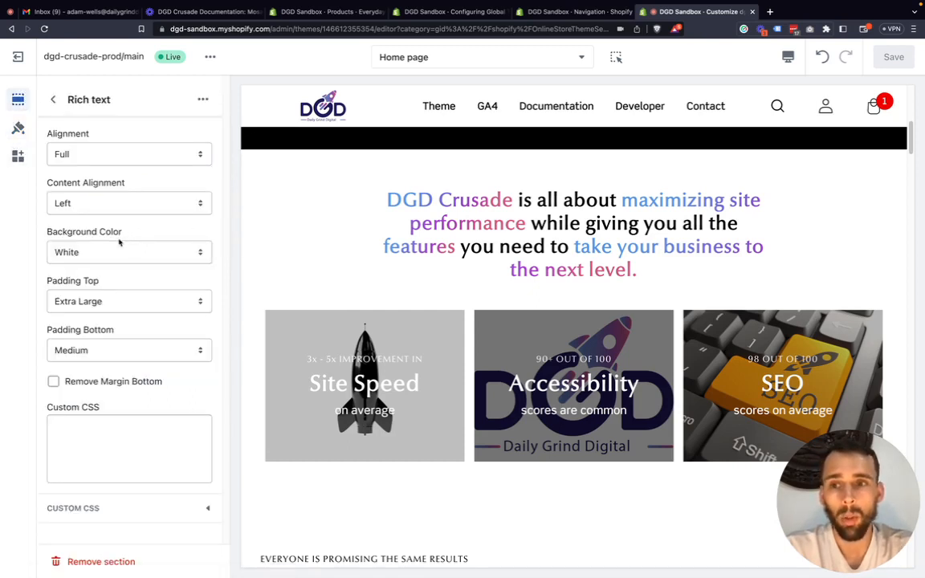
scroll(347, 264, "up", 1)
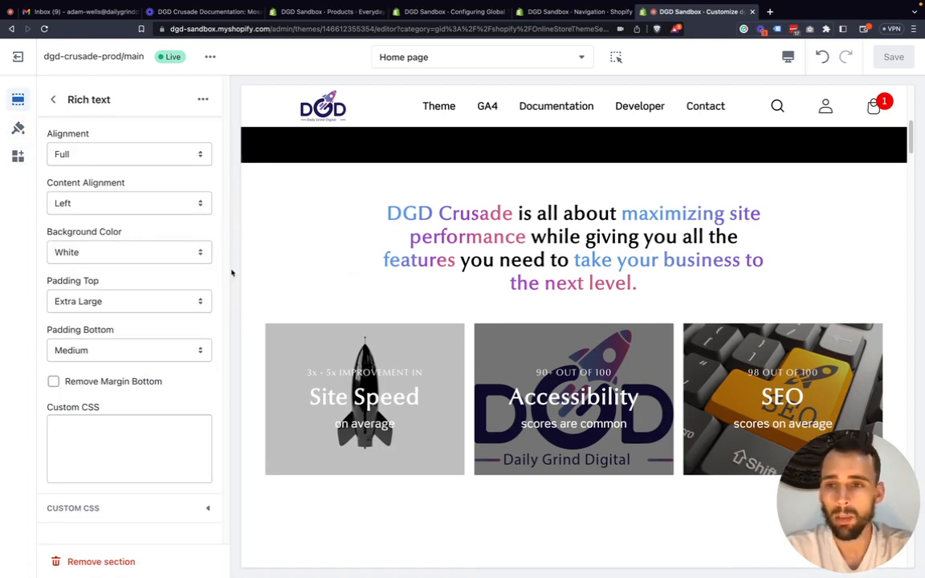
scroll(414, 270, "up", 5)
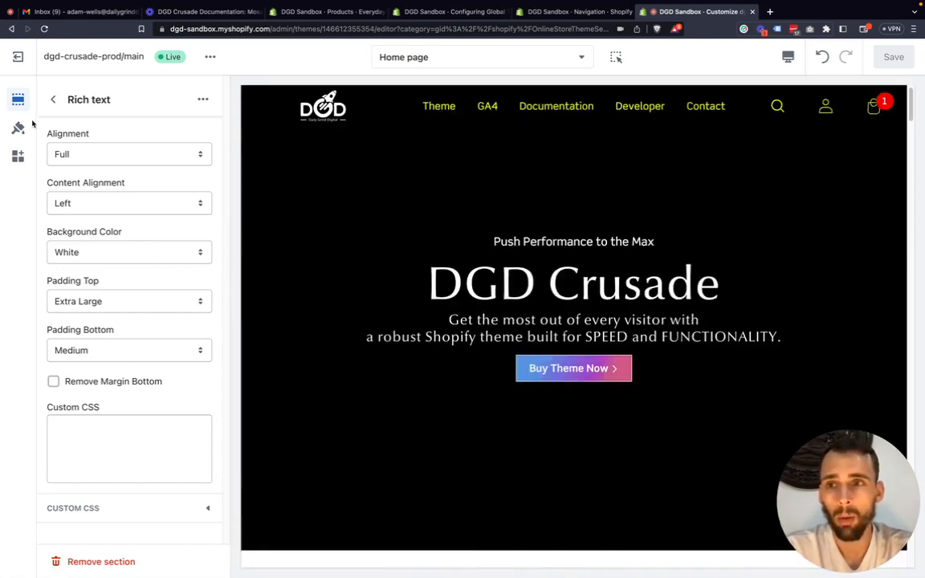
left_click(52, 99)
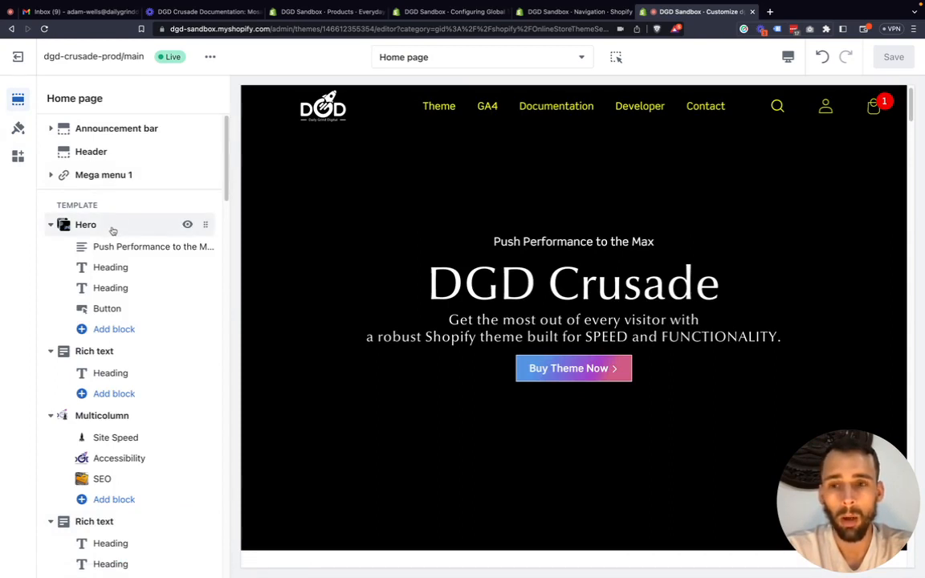
left_click(116, 310)
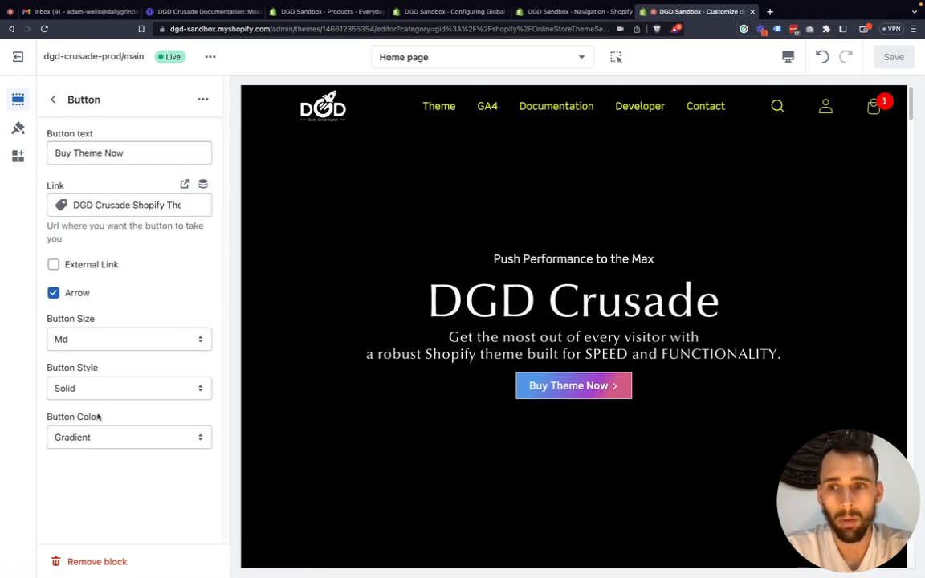
left_click(94, 439)
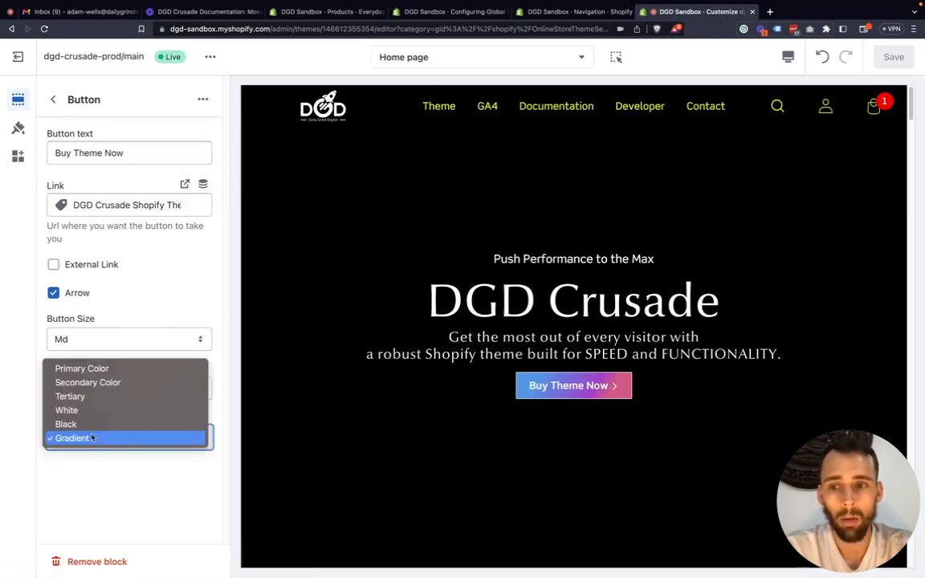
left_click(93, 370)
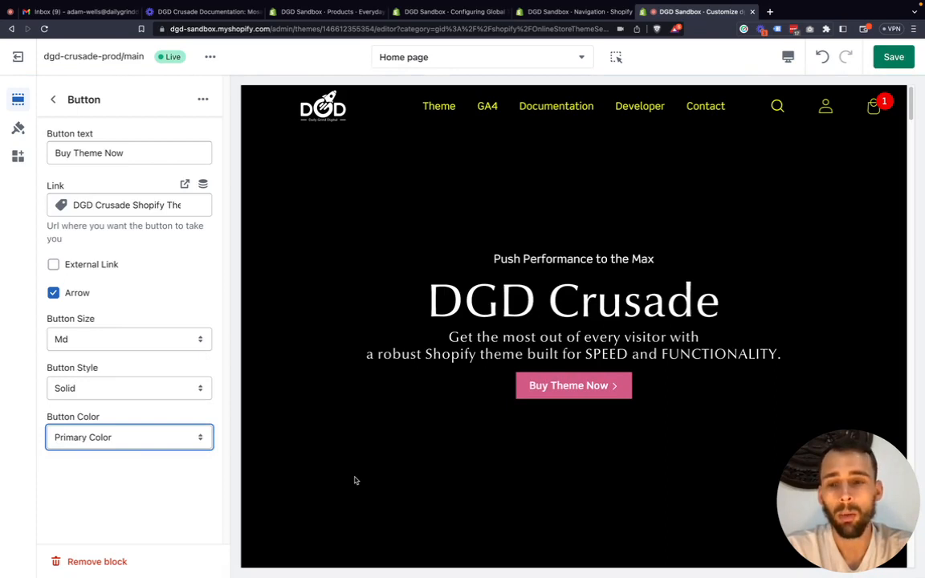
Set the Hero button's color to Secondary Color and return to the home page's section list.
left_click(97, 434)
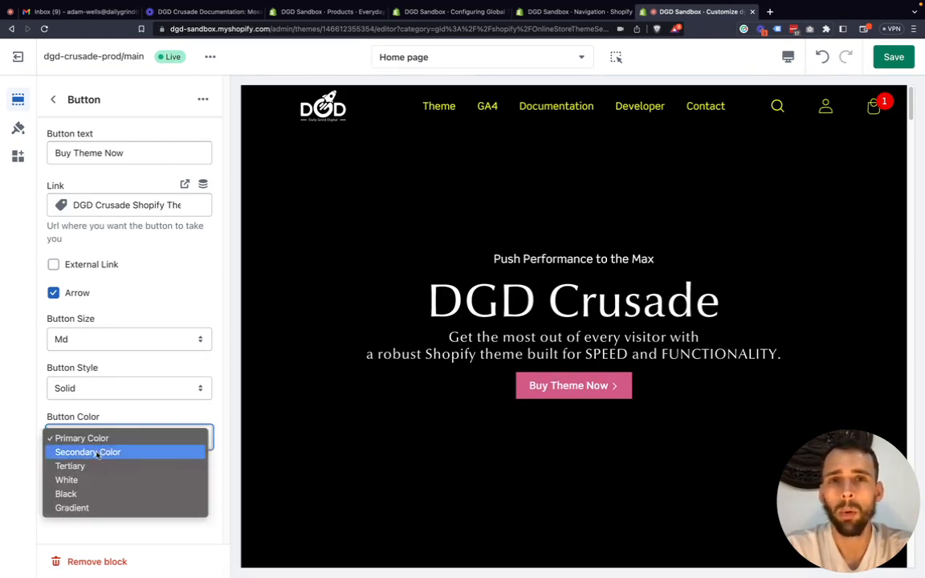
left_click(96, 452)
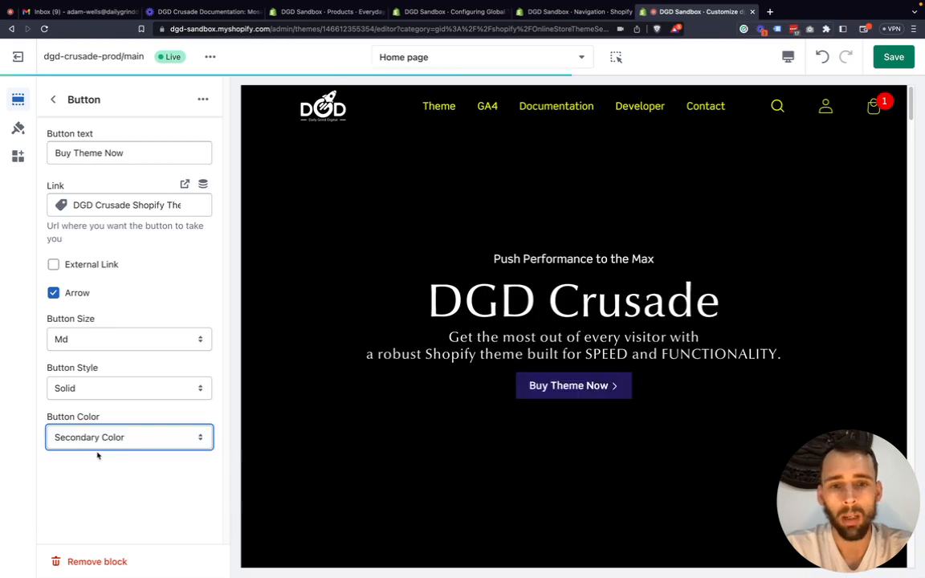
left_click(178, 437)
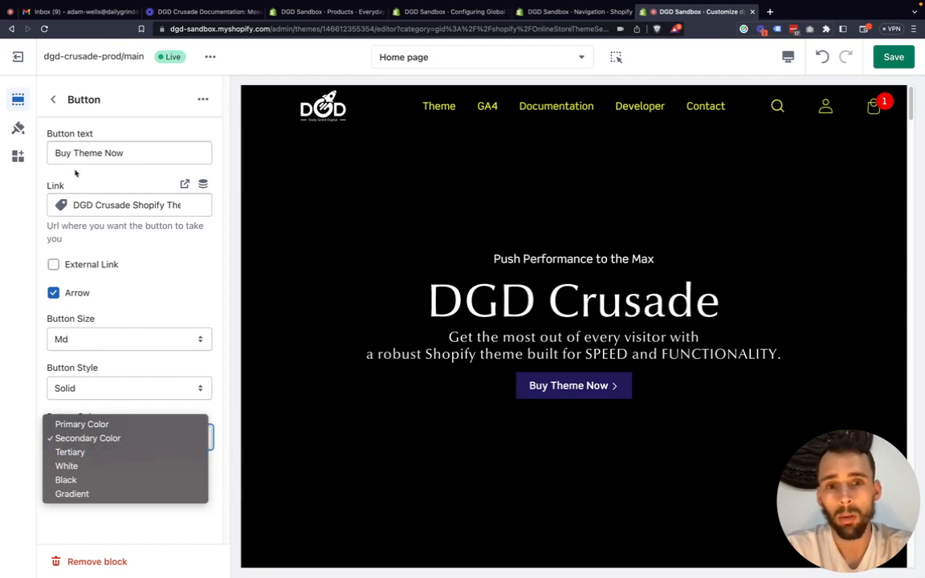
left_click(52, 101)
left_click(53, 100)
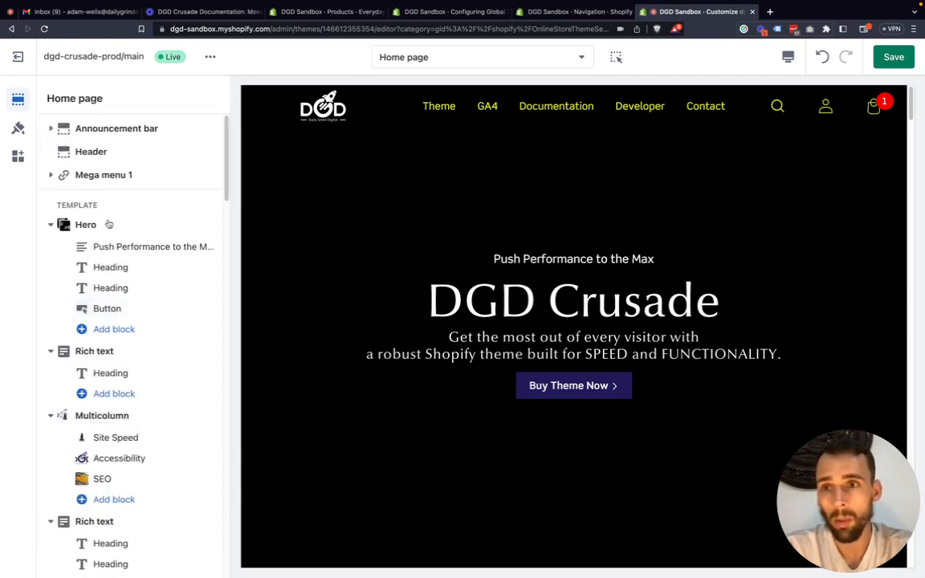
Set the background color of the Rich text section between Hero and Multicolumn to Primary Color.
scroll(96, 327, "down", 1)
left_click(109, 359)
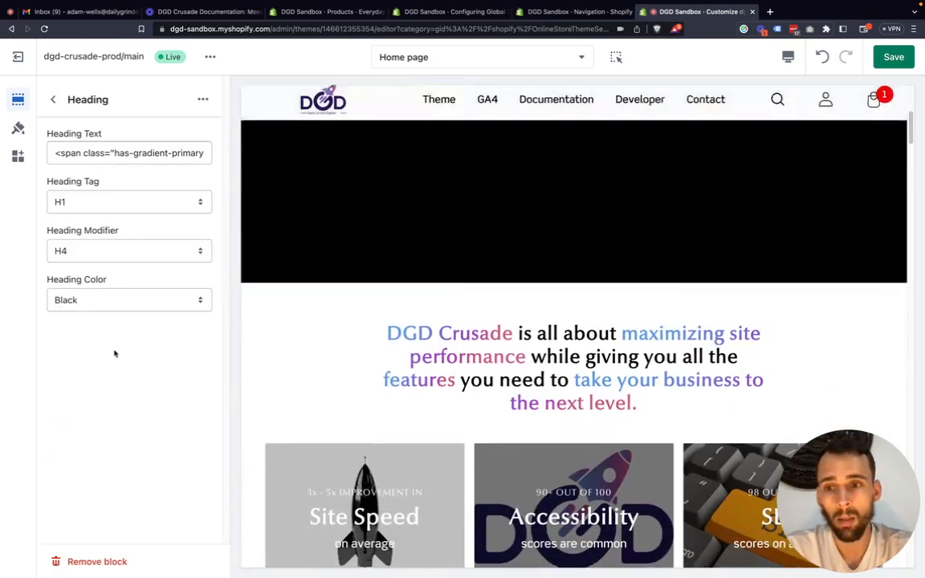
left_click(50, 101)
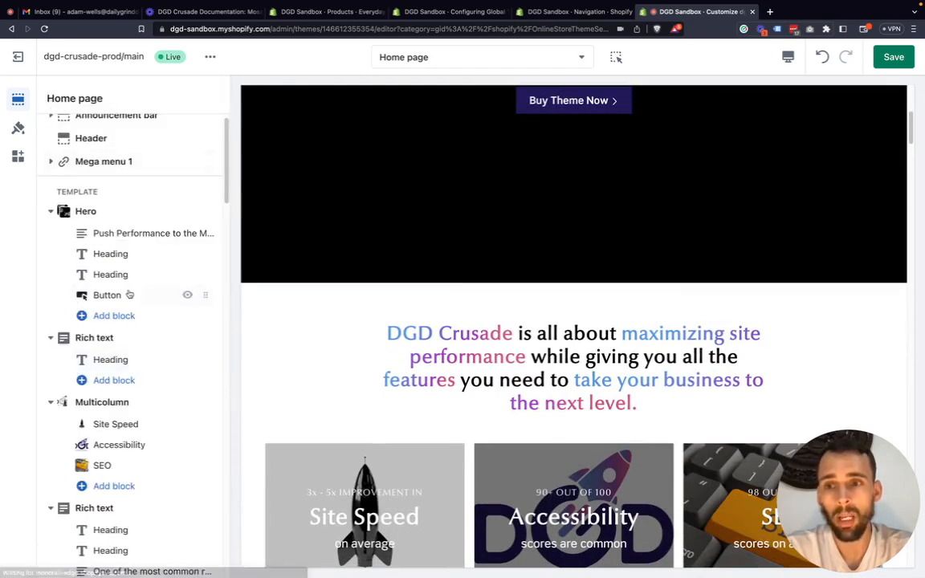
left_click(131, 333)
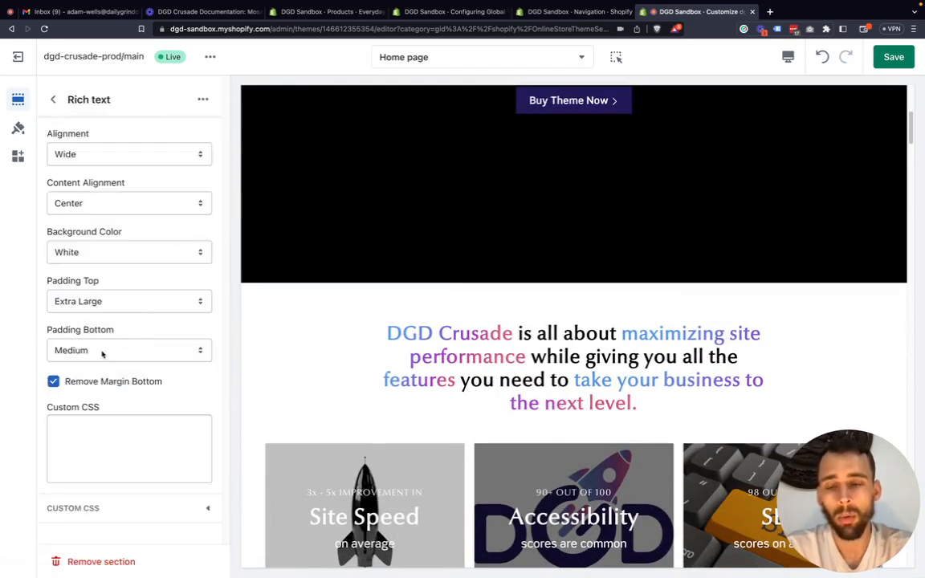
left_click(106, 251)
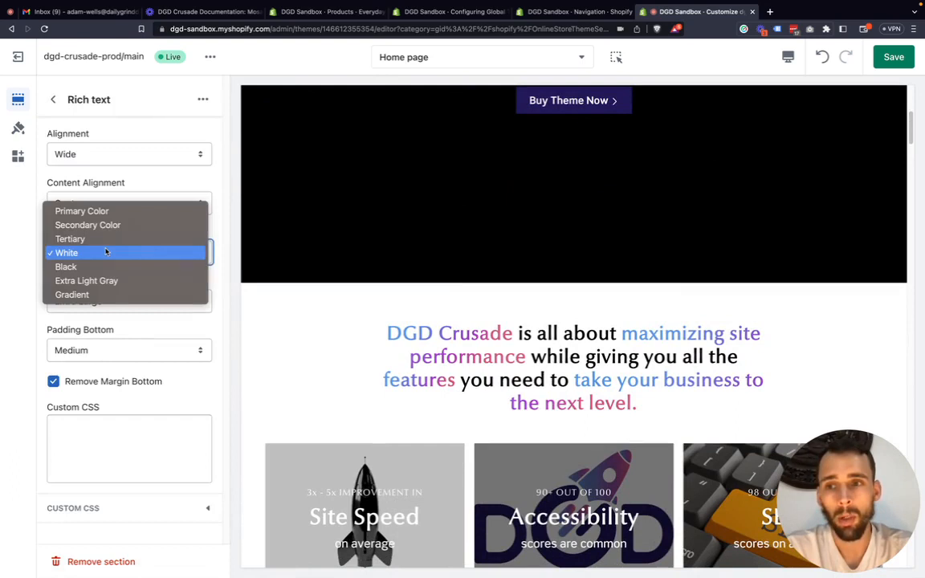
left_click(103, 211)
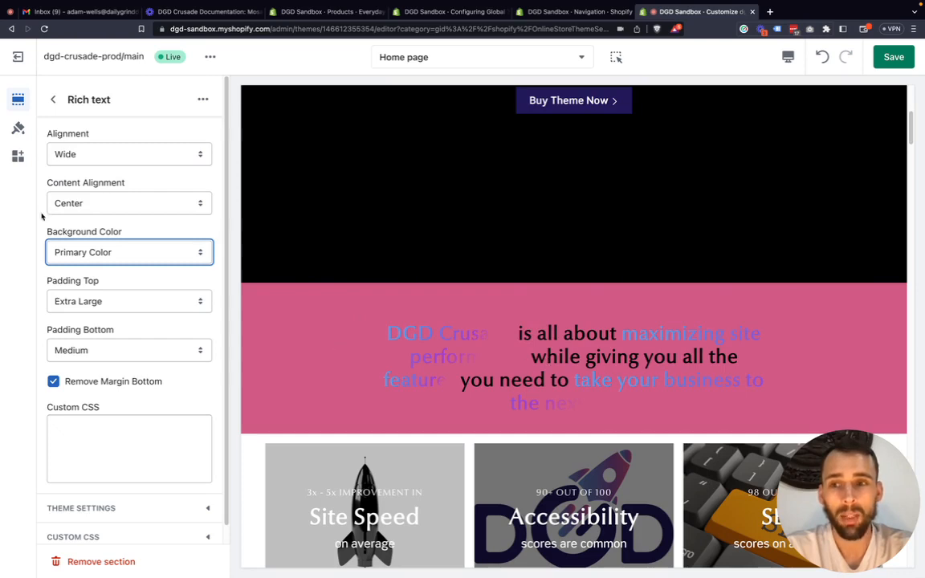
Set that Rich text section's heading color to White and inspect the gradient span class in its heading text.
left_click(52, 98)
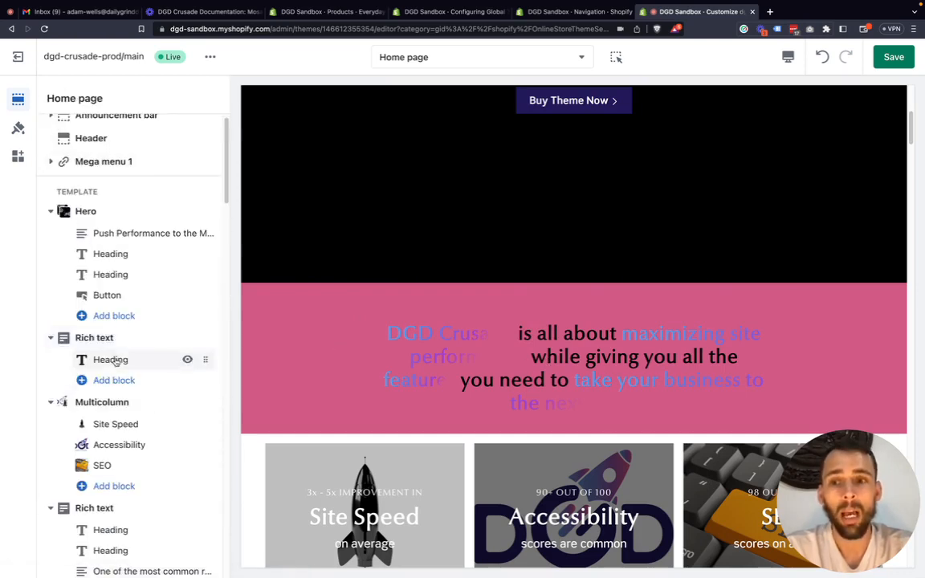
left_click(112, 360)
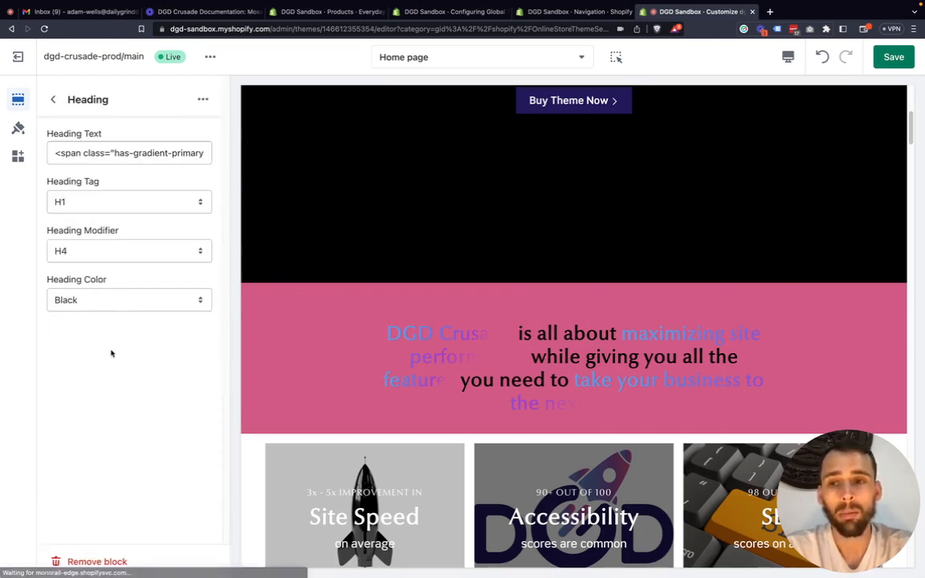
left_click(90, 304)
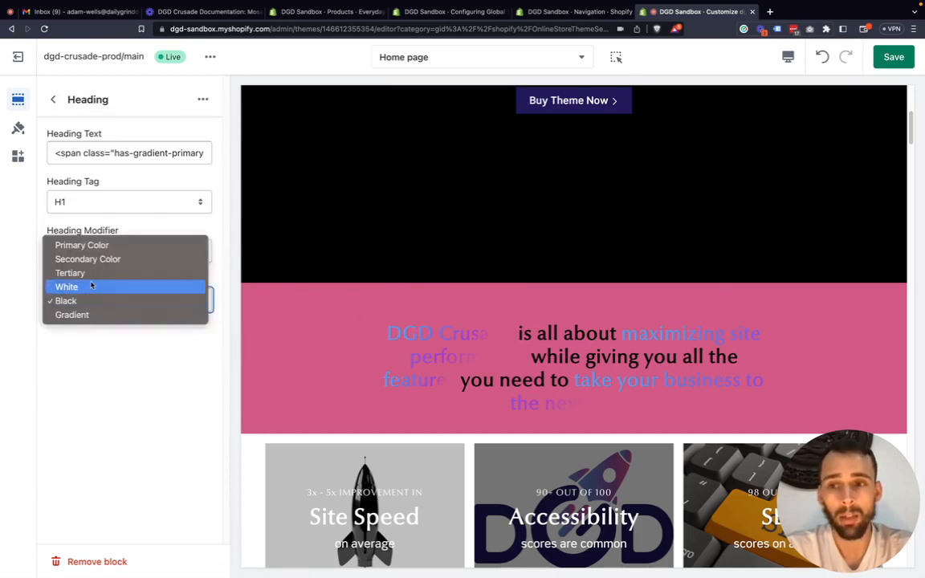
left_click(92, 286)
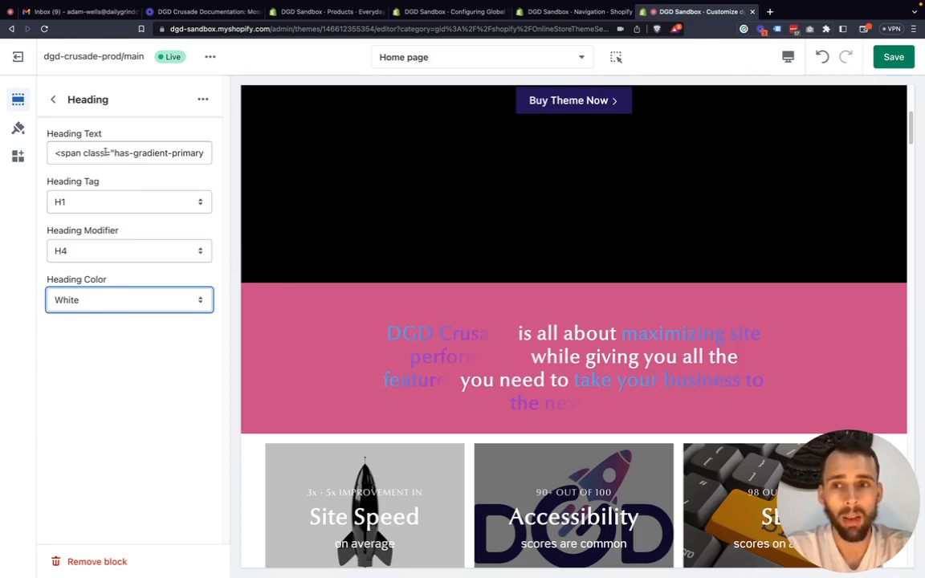
left_click_drag(105, 153, 163, 157)
left_click(62, 153)
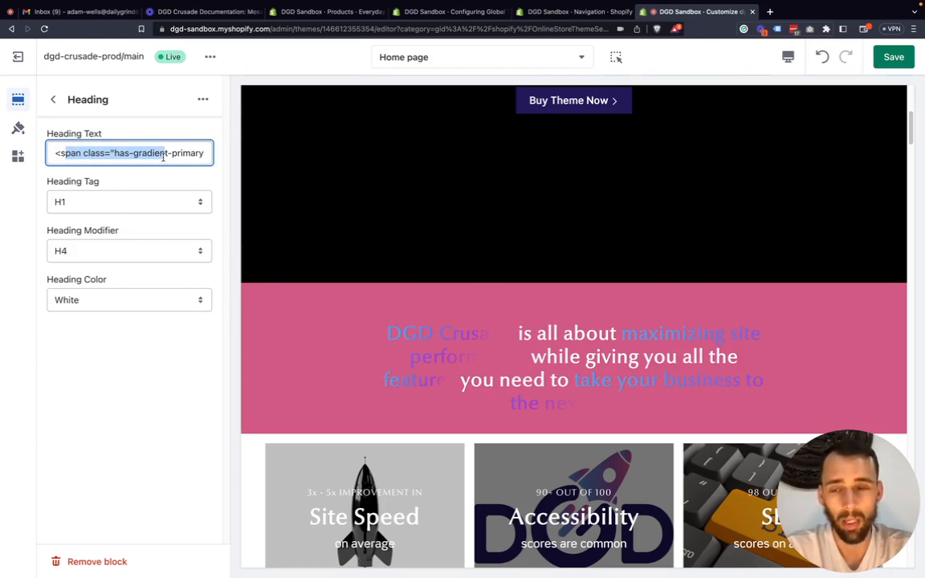
left_click(163, 155)
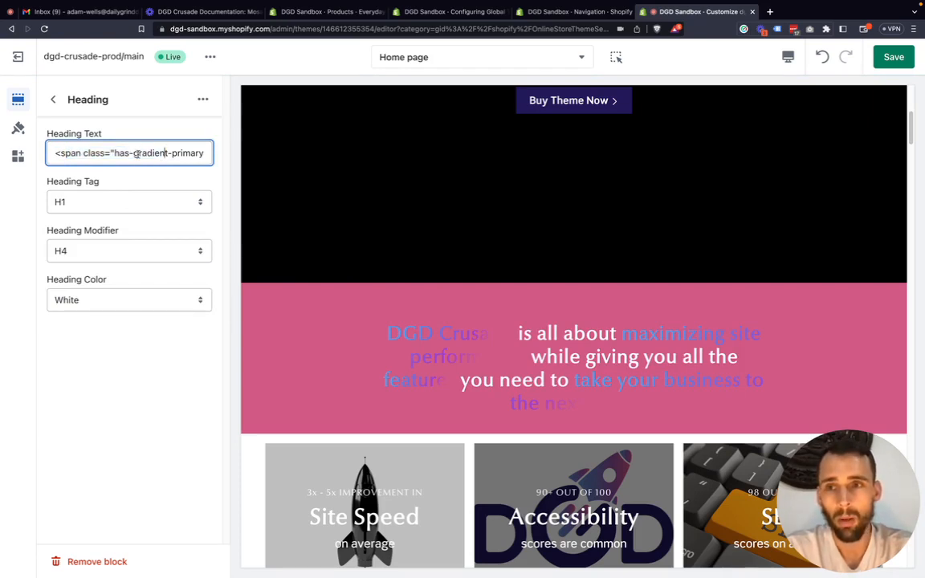
Set the heading color back to Black and leave the heading's settings.
left_click(83, 304)
left_click(80, 315)
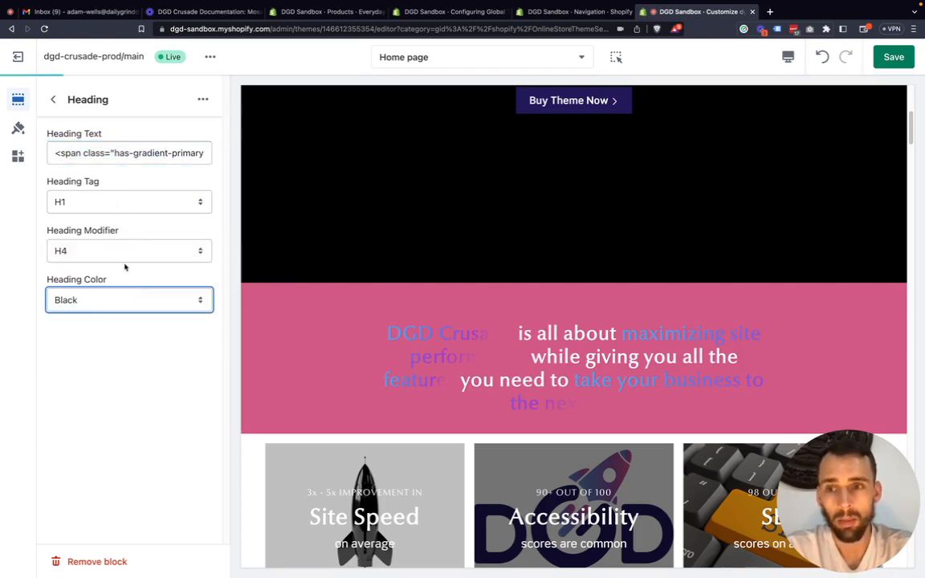
left_click(53, 99)
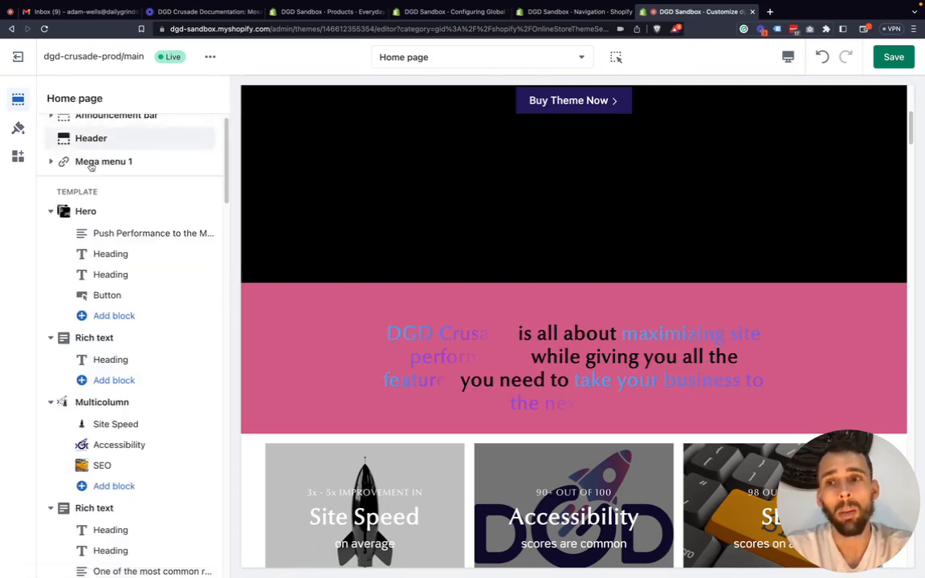
Set the background color of the Rich text section below Hero back to White.
left_click(107, 337)
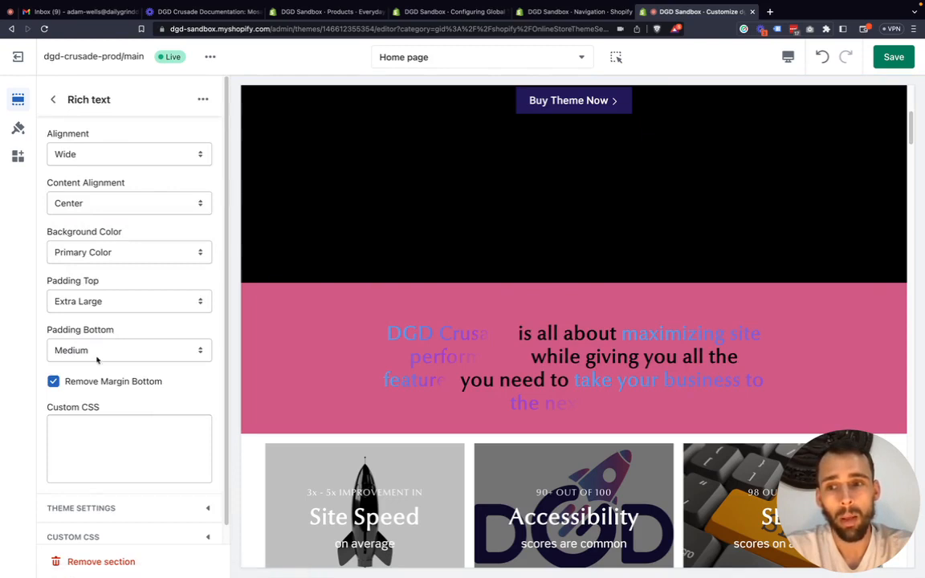
left_click(92, 252)
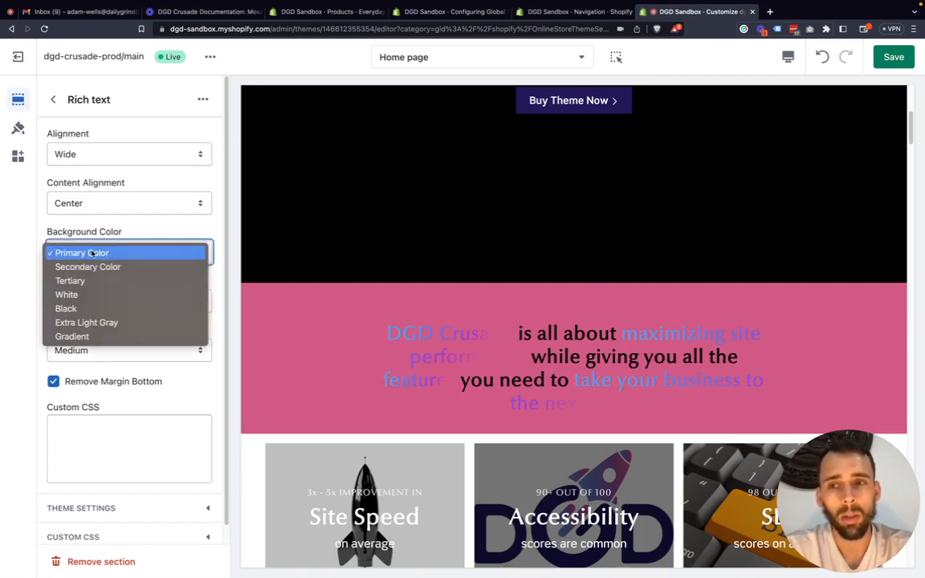
left_click(79, 296)
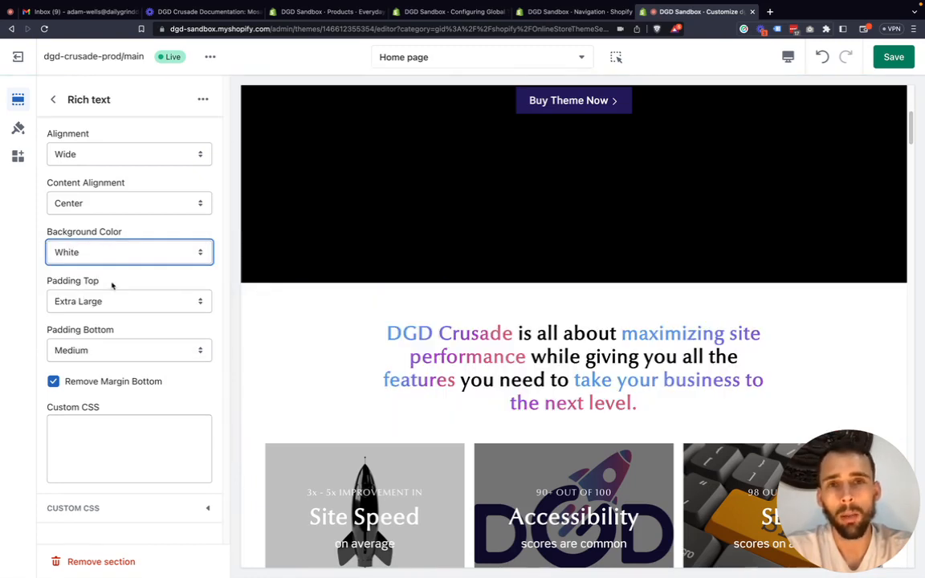
left_click(38, 314)
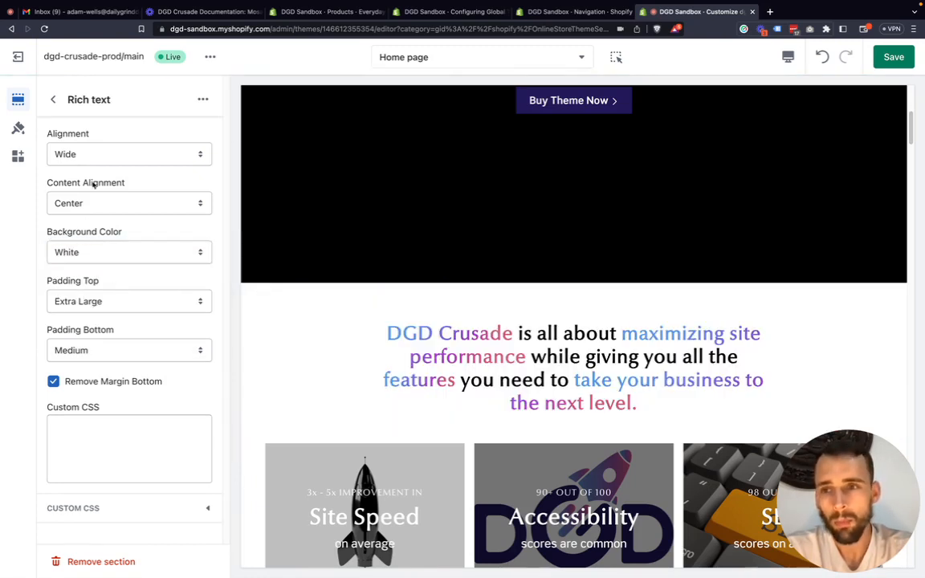
left_click(53, 99)
Review the theme's global color settings from the primary colors through the gray colors and the gradient settings.
left_click(18, 128)
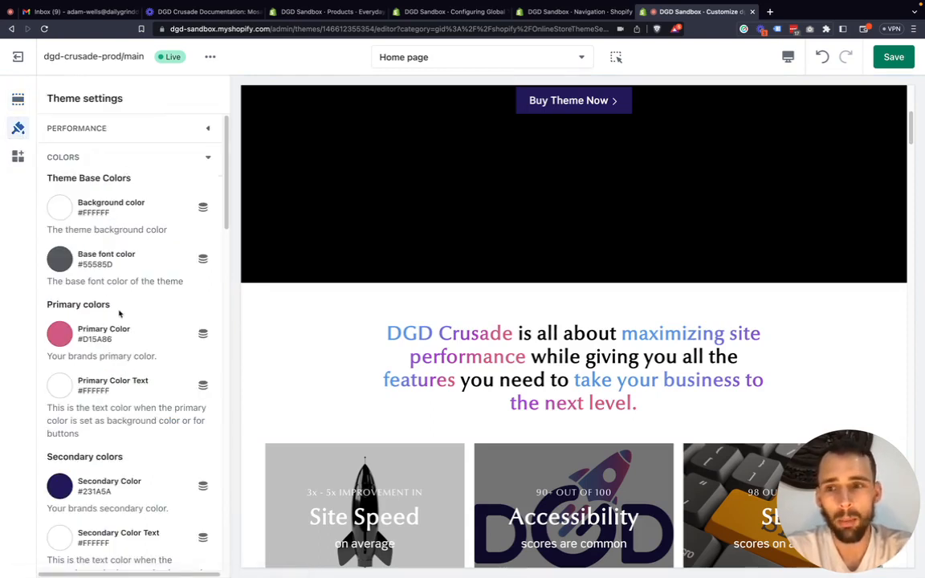
scroll(119, 314, "down", 4)
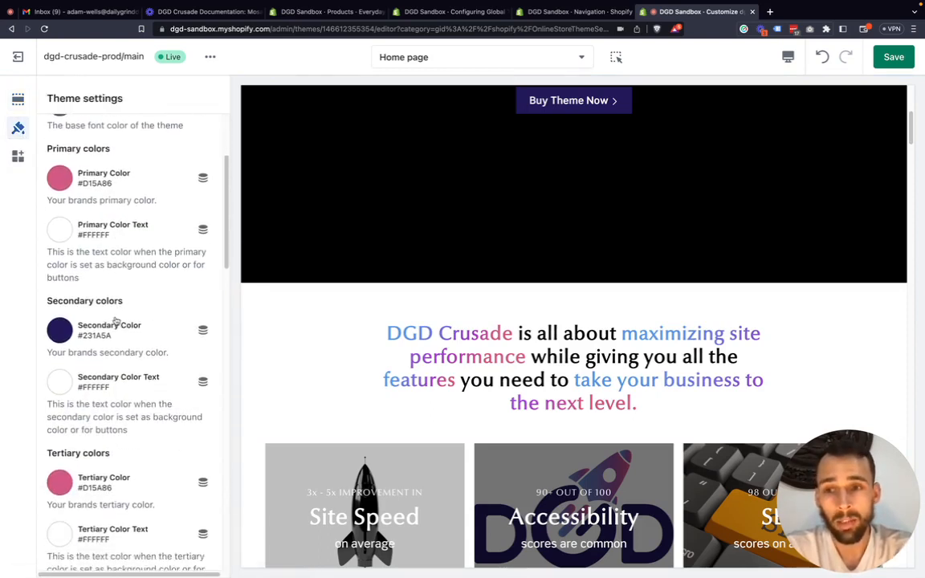
scroll(116, 320, "down", 7)
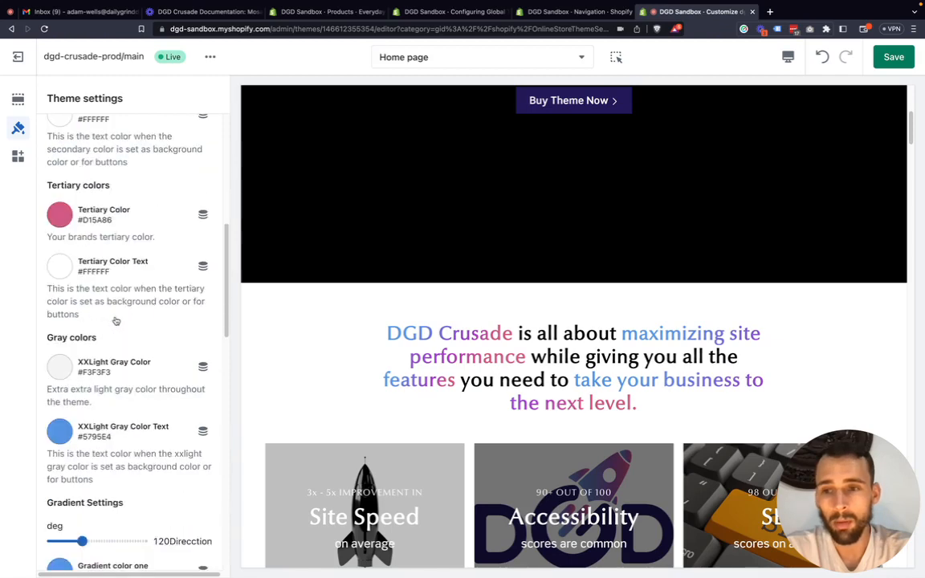
scroll(117, 321, "down", 3)
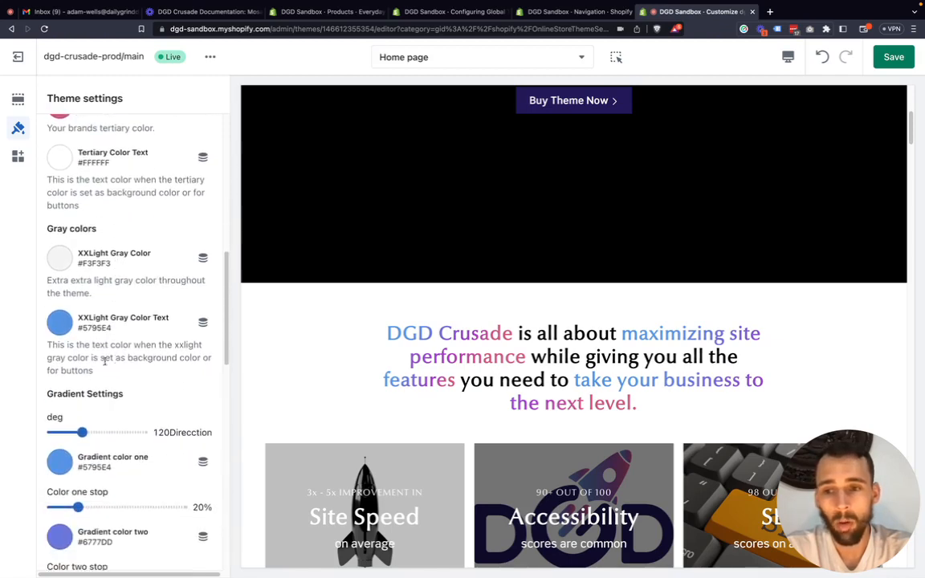
scroll(105, 362, "down", 9)
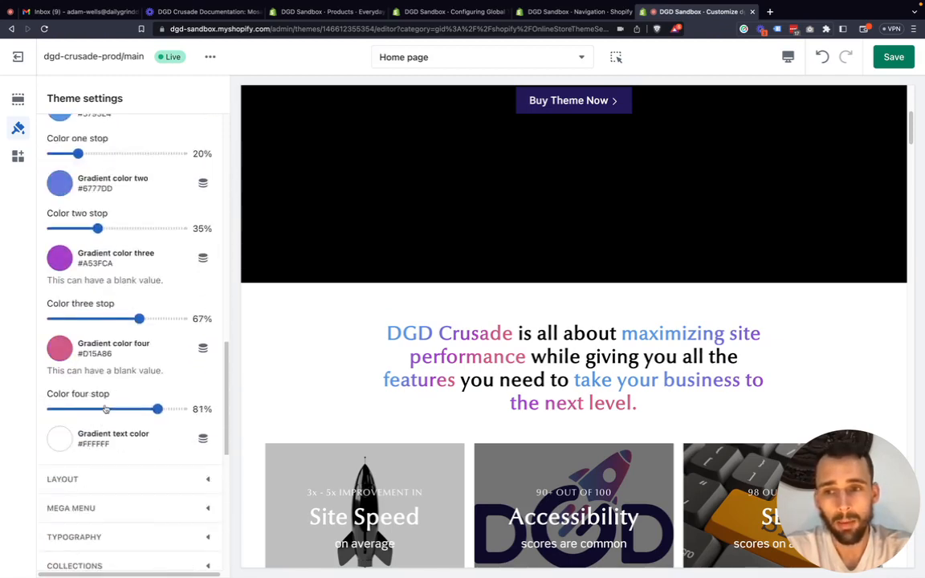
scroll(106, 410, "down", 2)
scroll(163, 374, "up", 8)
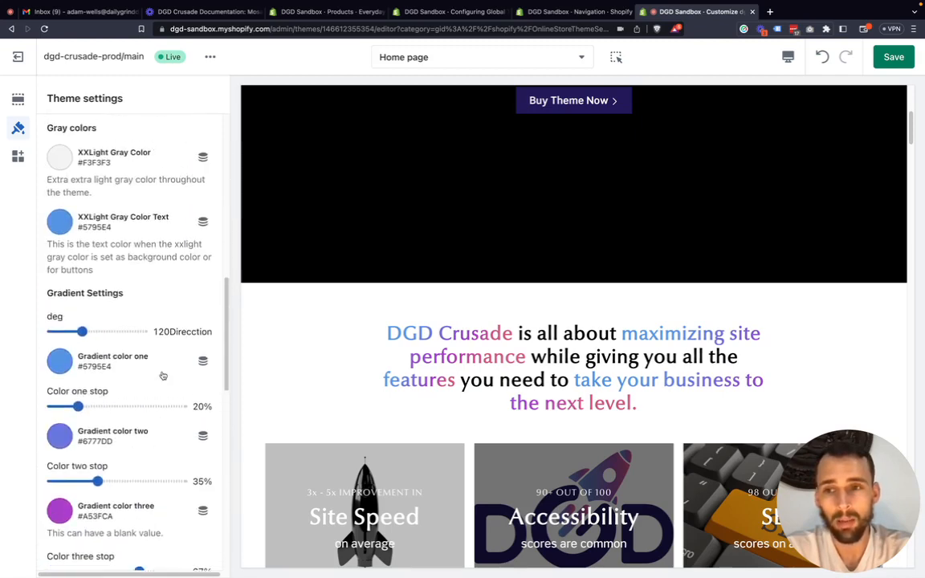
scroll(163, 375, "up", 8)
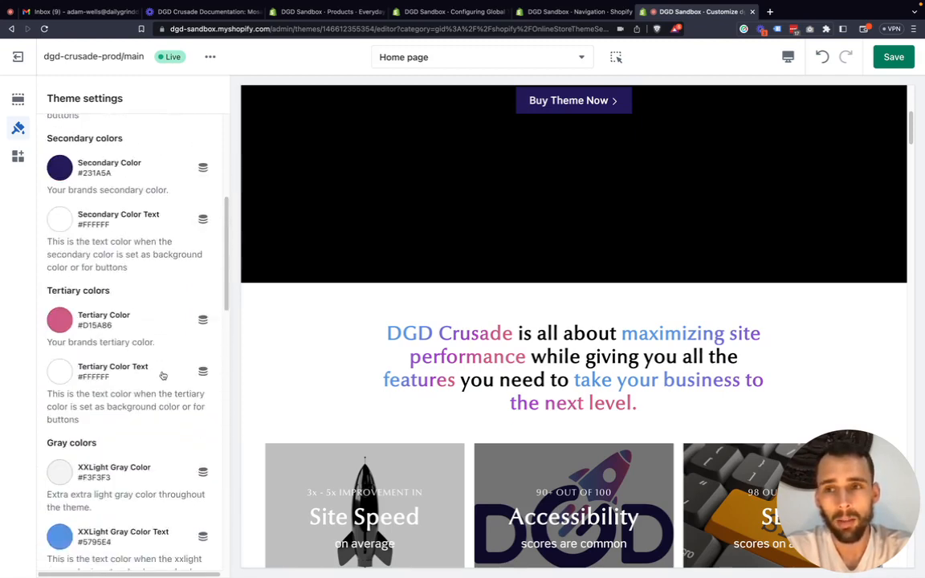
Collapse the global color settings and open the theme's Layout settings.
scroll(163, 375, "up", 3)
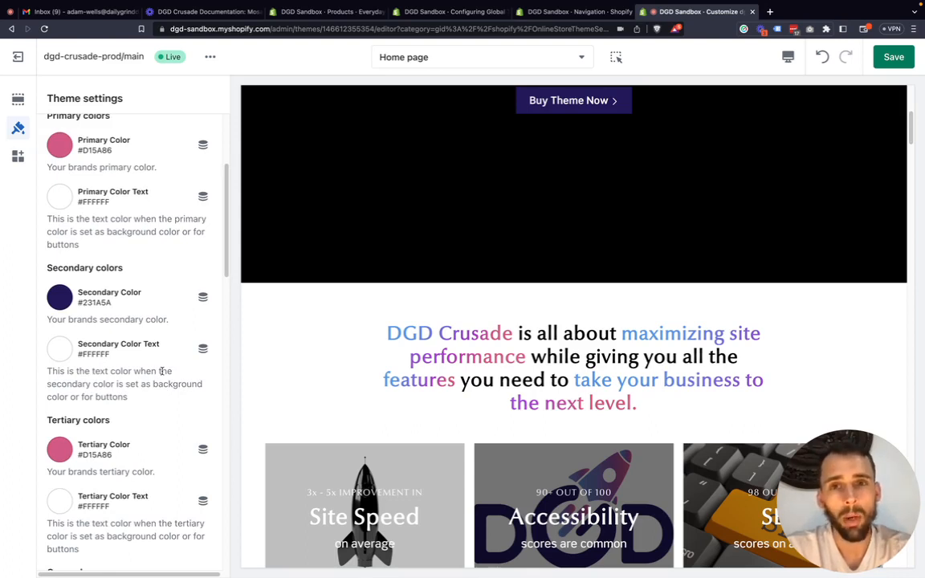
scroll(145, 366, "up", 1)
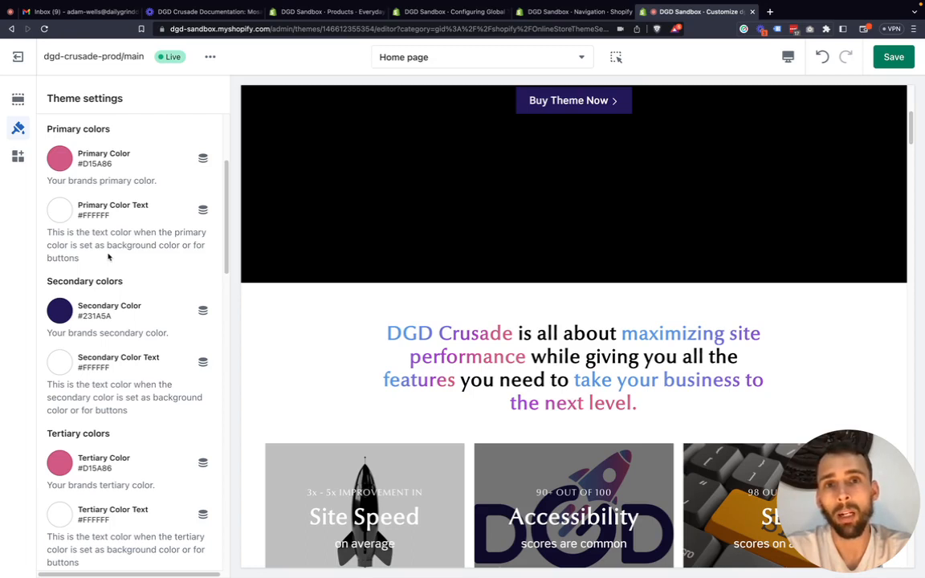
scroll(109, 256, "up", 4)
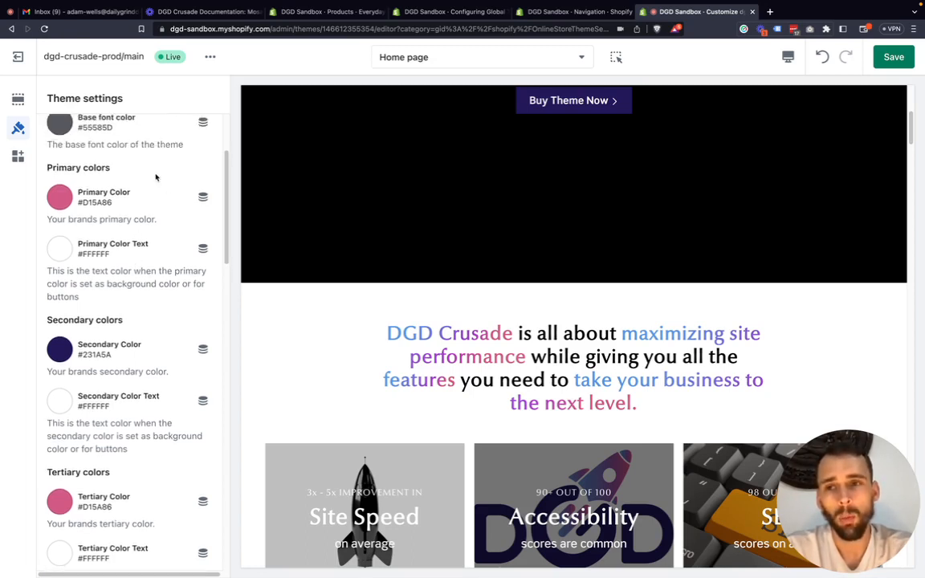
scroll(143, 181, "up", 1)
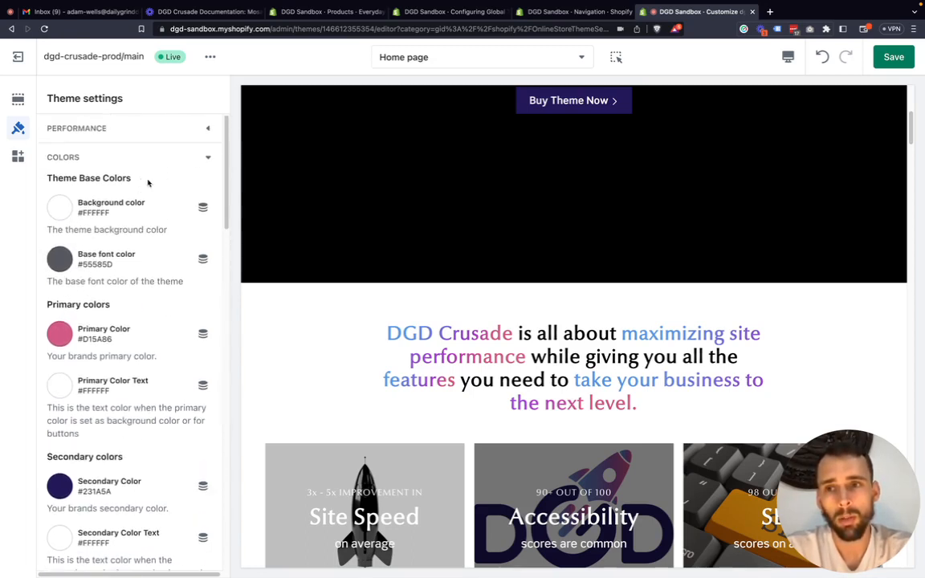
left_click(207, 159)
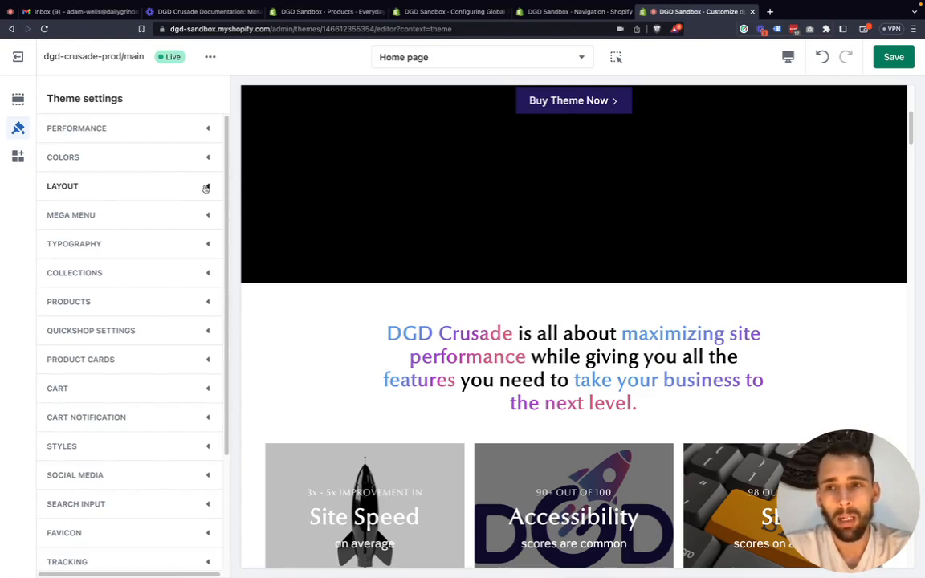
left_click(205, 188)
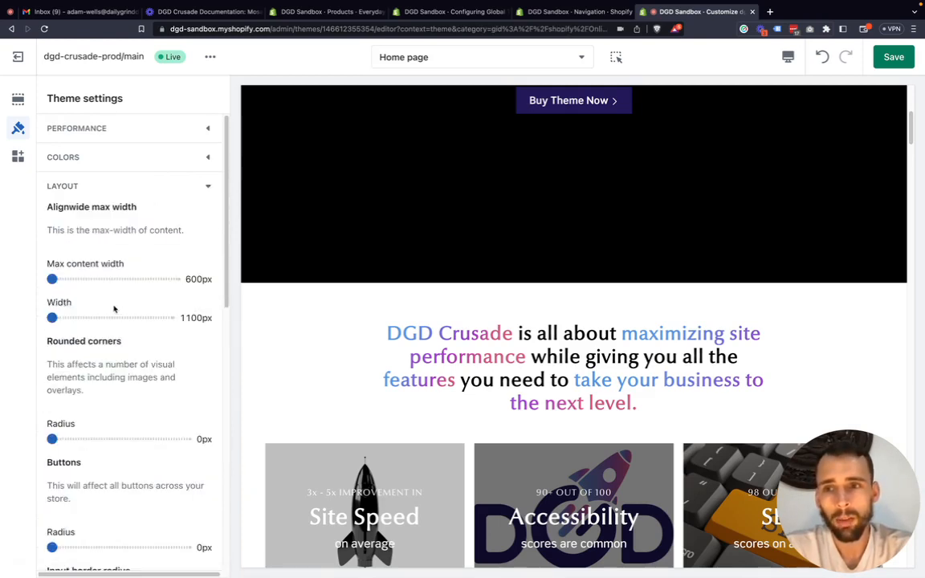
scroll(109, 305, "down", 1)
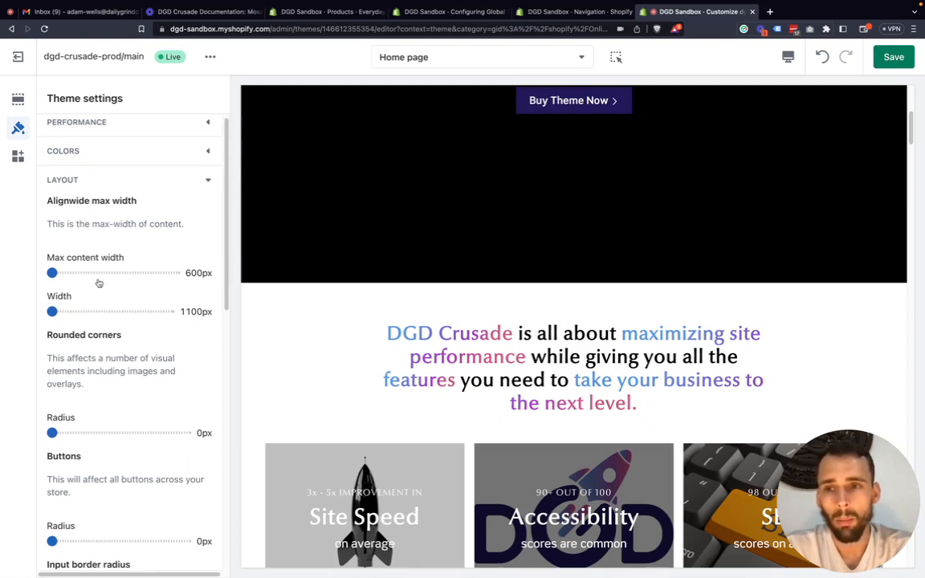
Preview the home page sections below the hero in Fullscreen, and return to the Desktop preview.
scroll(446, 313, "down", 1)
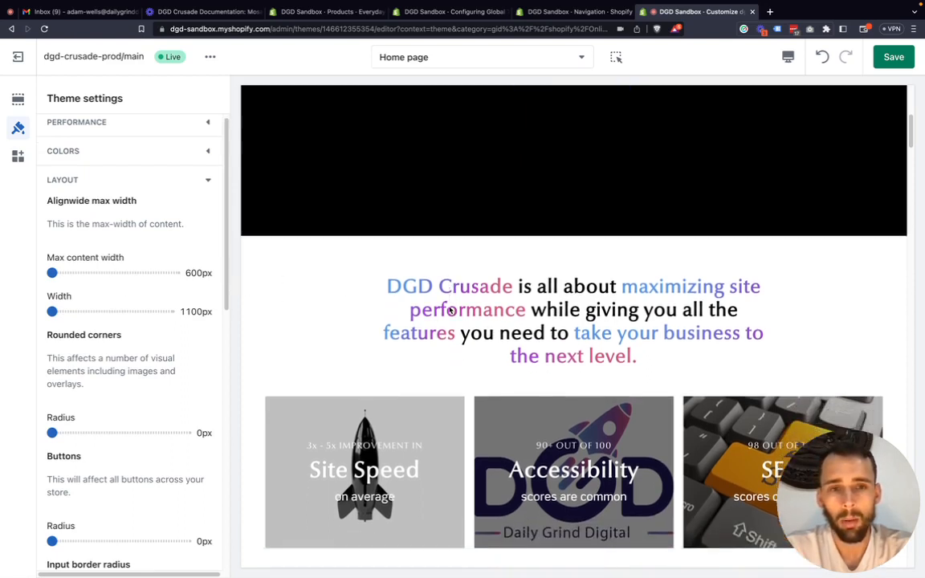
left_click(788, 57)
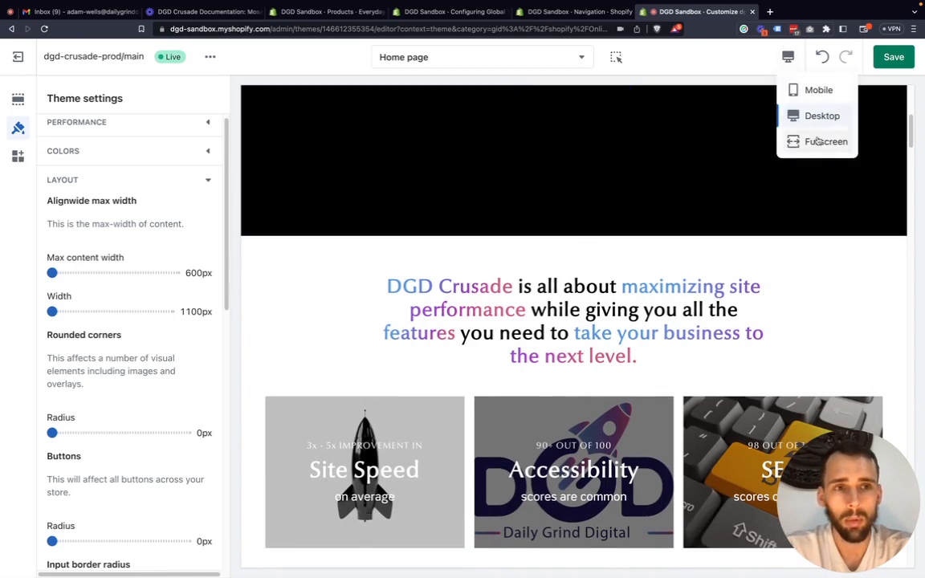
left_click(818, 142)
scroll(601, 262, "down", 3)
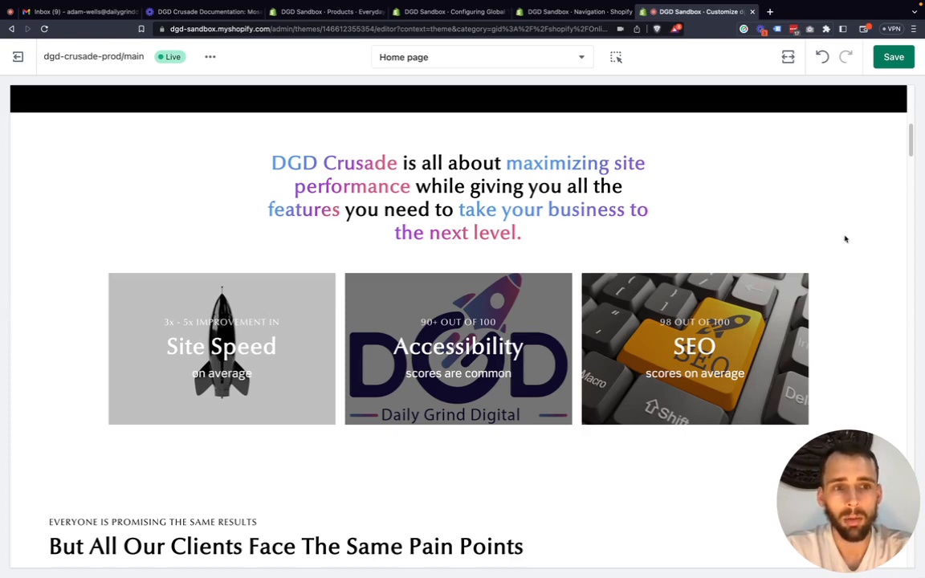
left_click(788, 56)
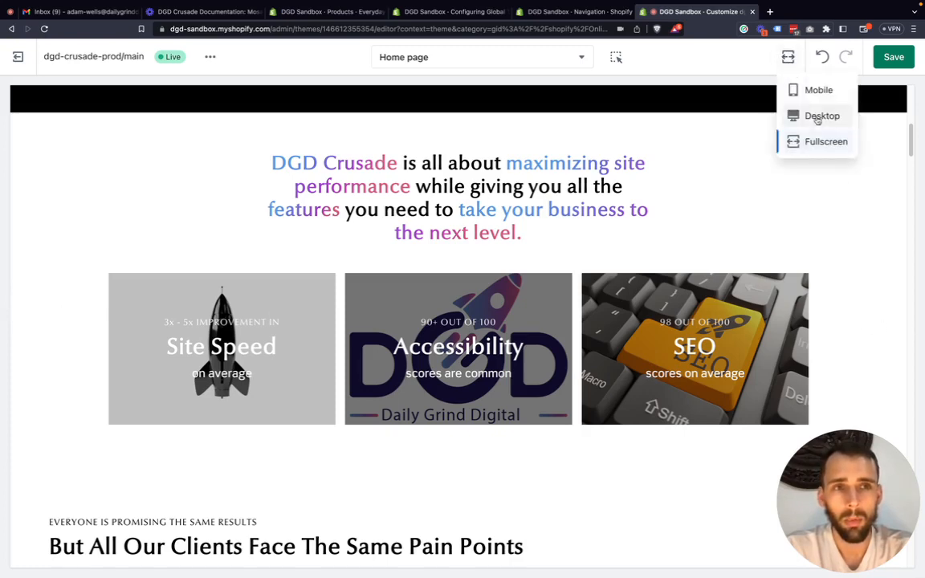
left_click(820, 117)
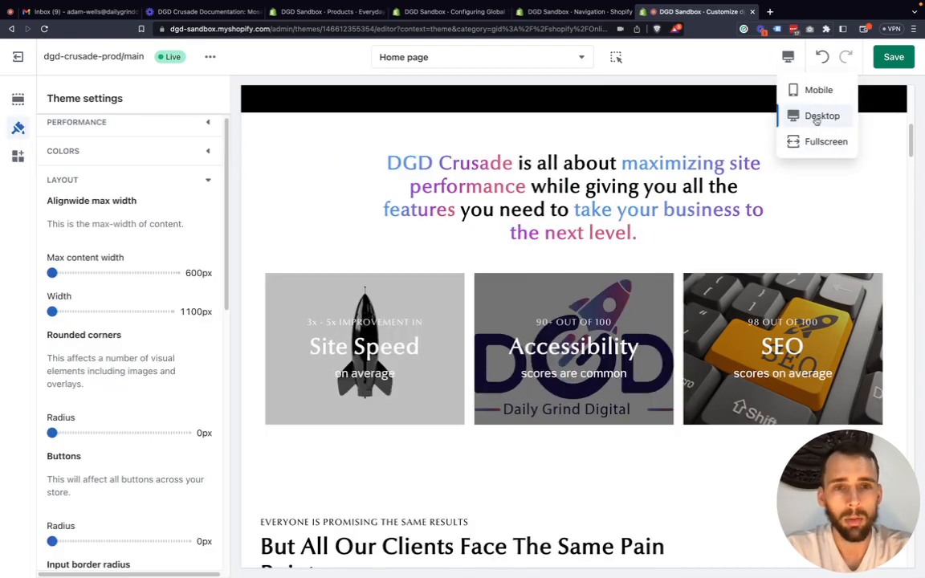
Set the max content width to 900px and check the rich text heading in the Fullscreen preview before returning to Desktop.
left_click_drag(53, 270, 175, 273)
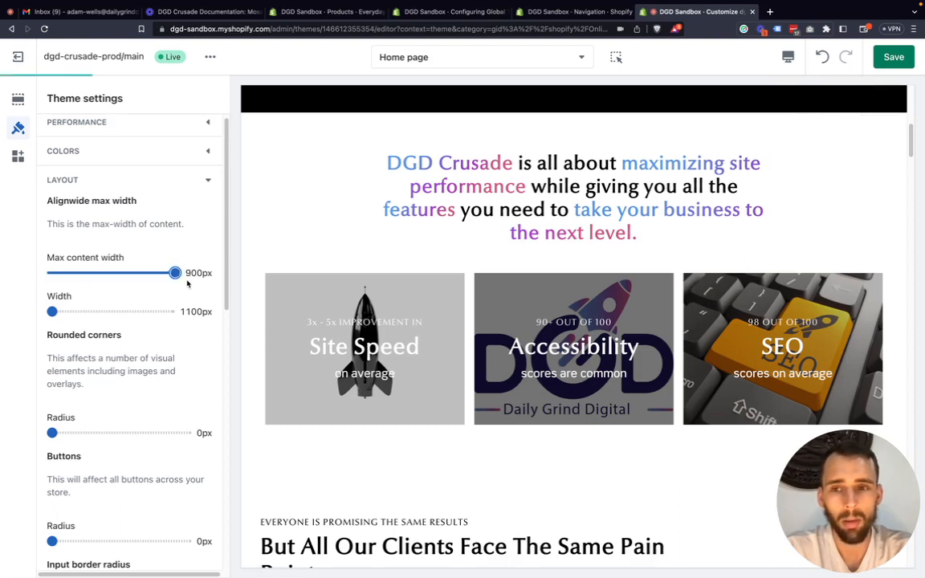
left_click(789, 59)
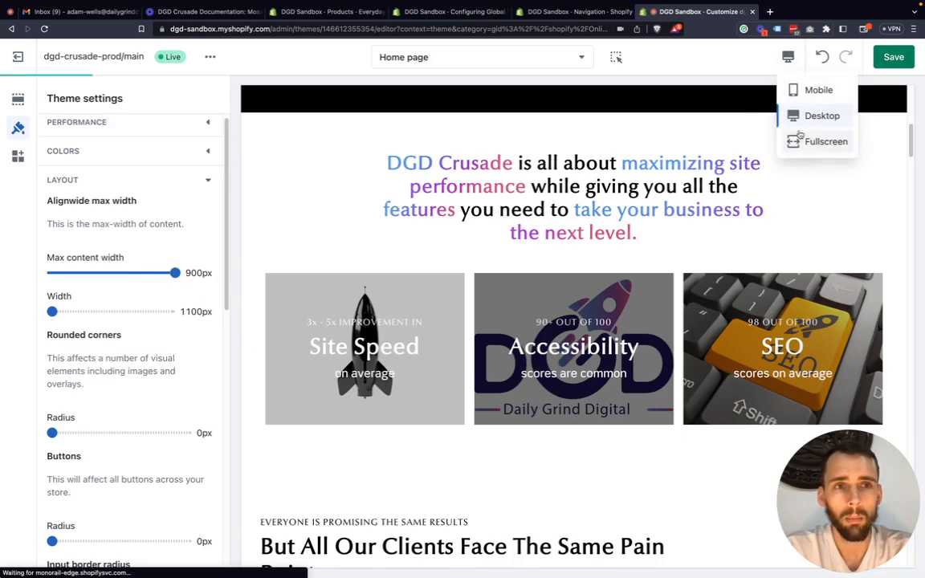
left_click(824, 141)
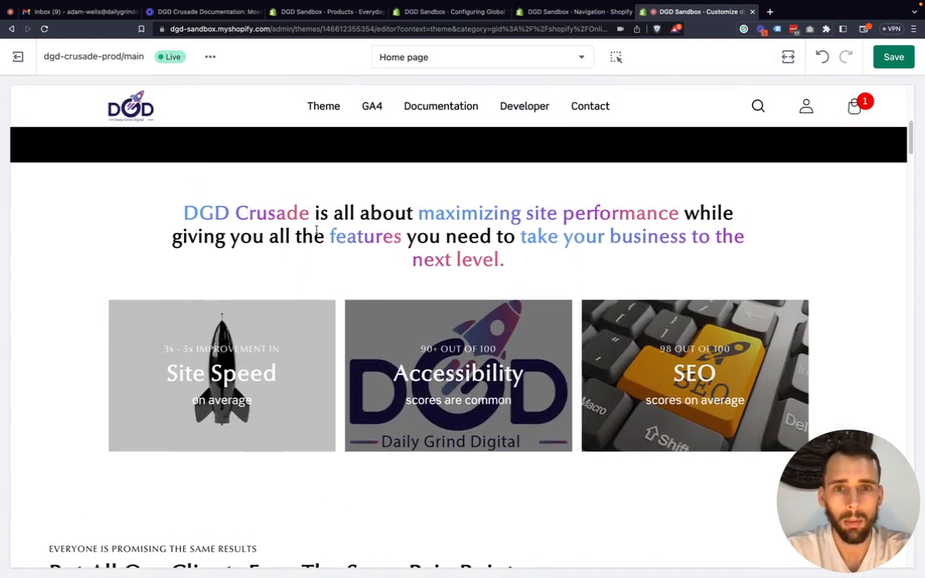
scroll(561, 253, "down", 2)
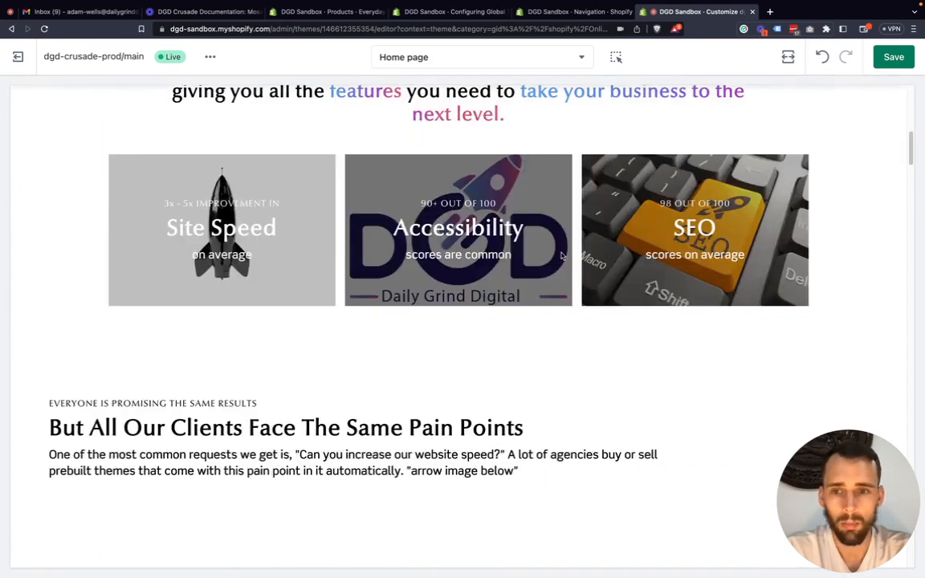
scroll(562, 255, "up", 3)
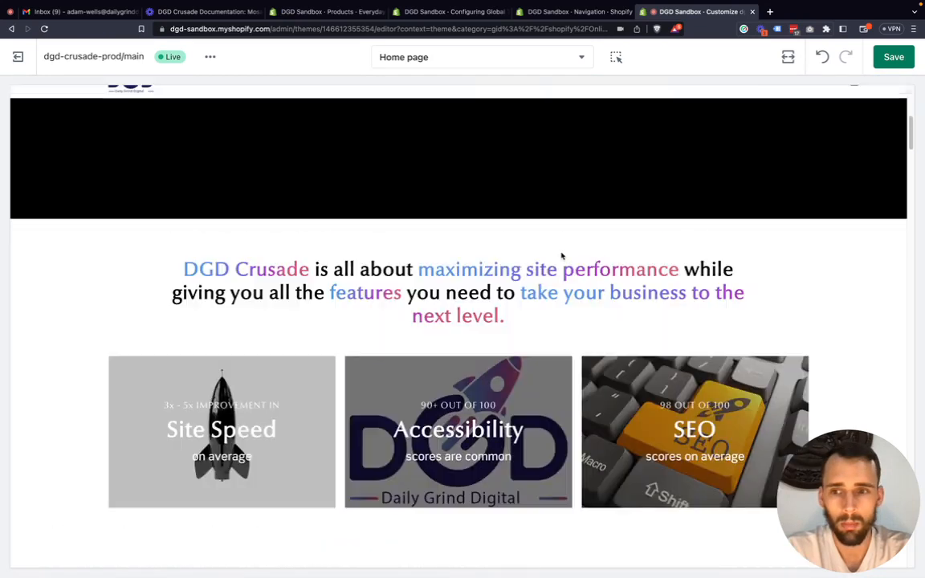
left_click(788, 57)
left_click(814, 117)
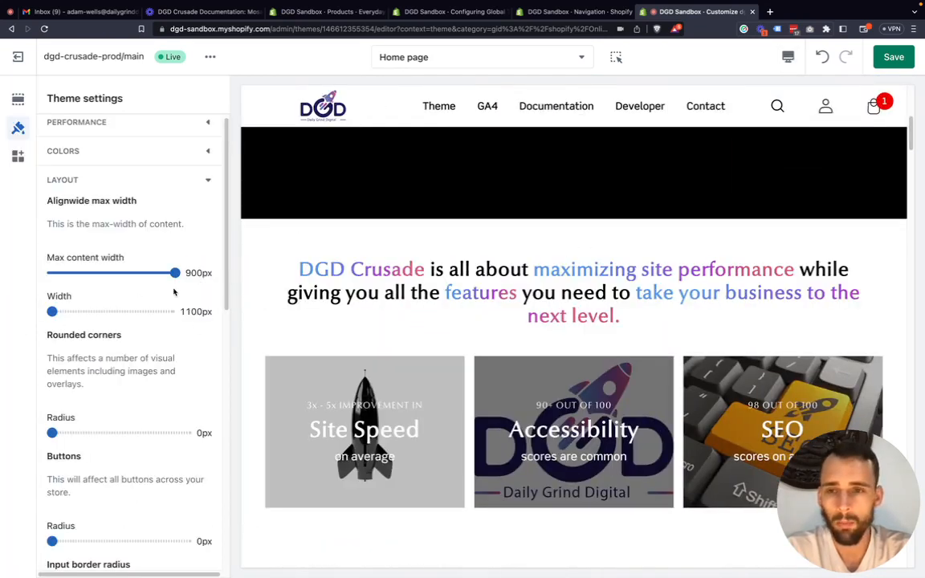
Set the max content width back to 600px and examine the rich text heading and the "What Makes DGD Crusade Different?" heading.
left_click_drag(175, 273, 28, 273)
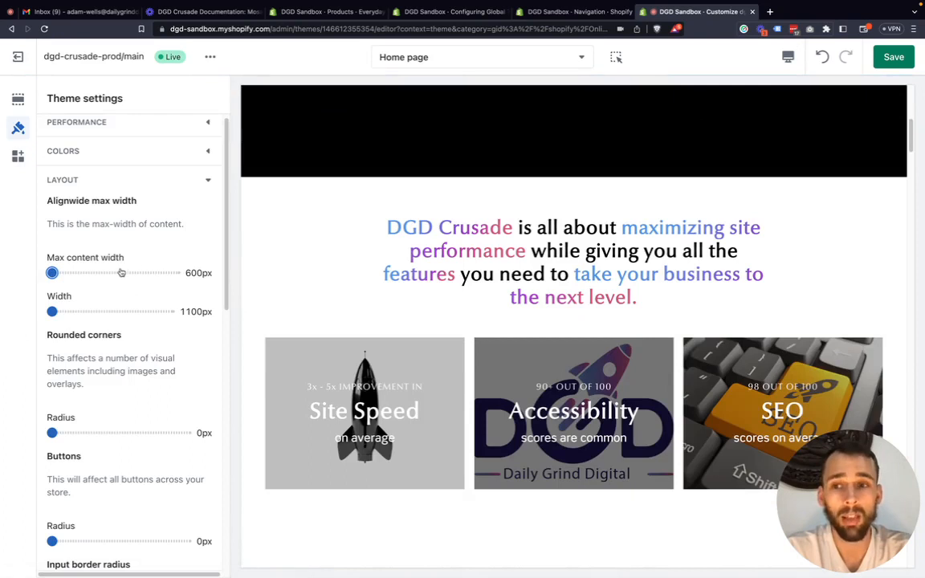
left_click_drag(125, 257, 47, 254)
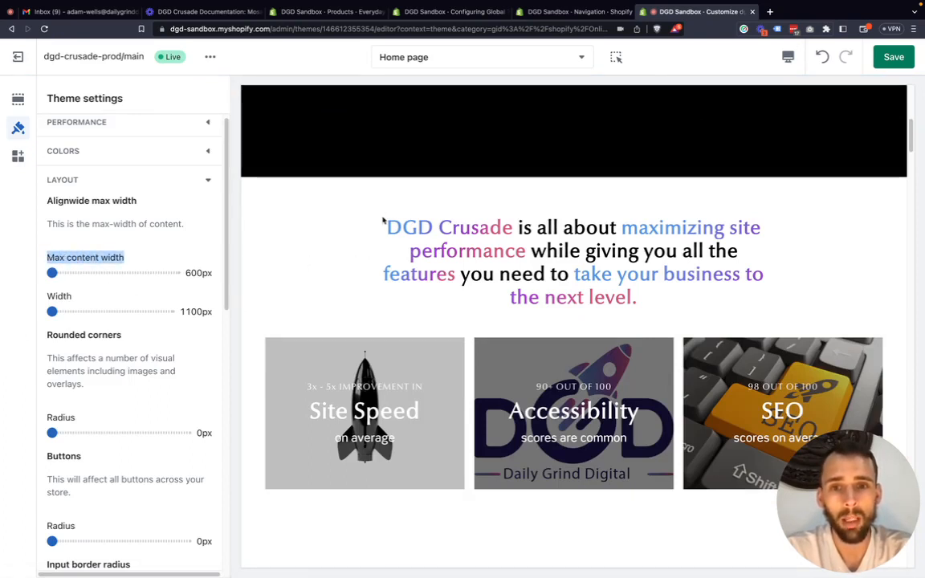
left_click_drag(390, 219, 662, 306)
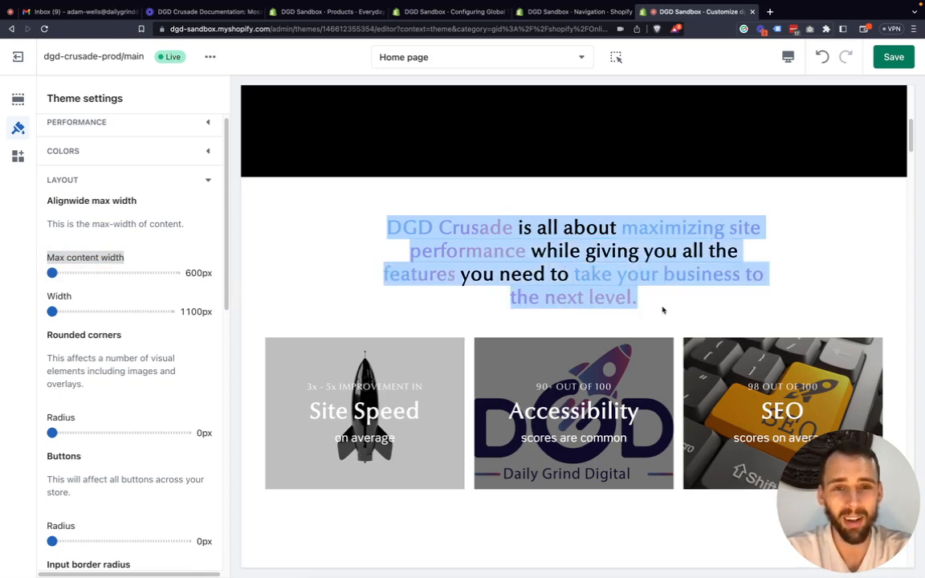
left_click(664, 308)
scroll(562, 303, "down", 10)
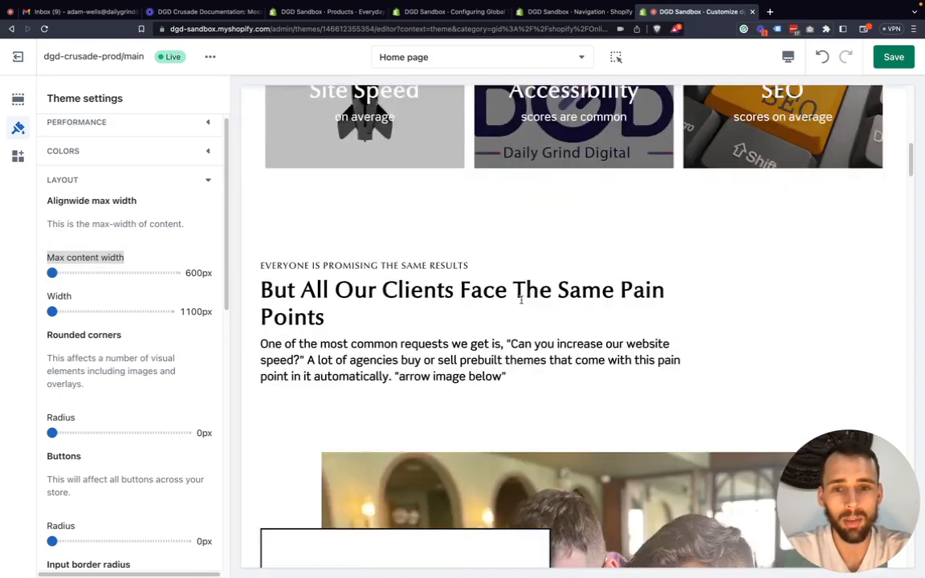
scroll(520, 300, "down", 2)
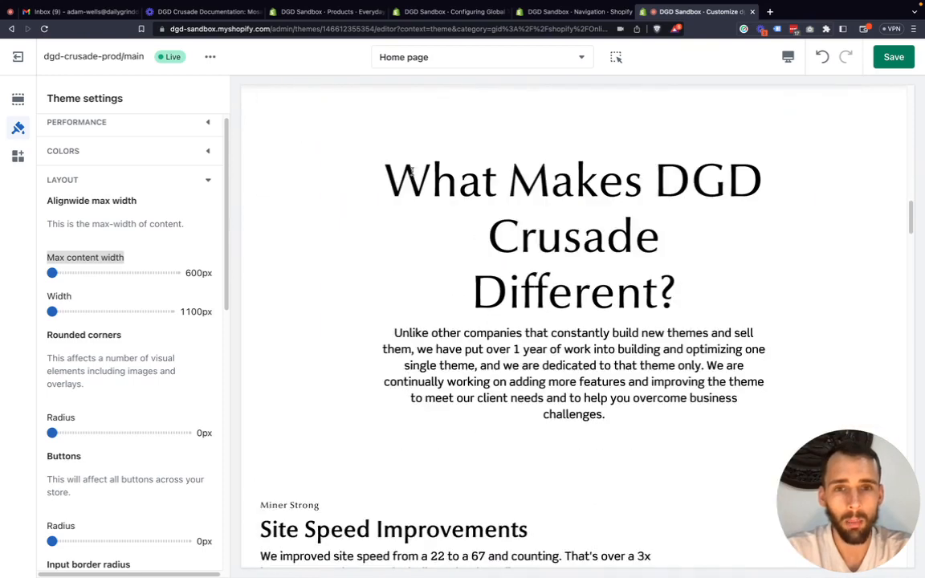
left_click_drag(345, 149, 683, 282)
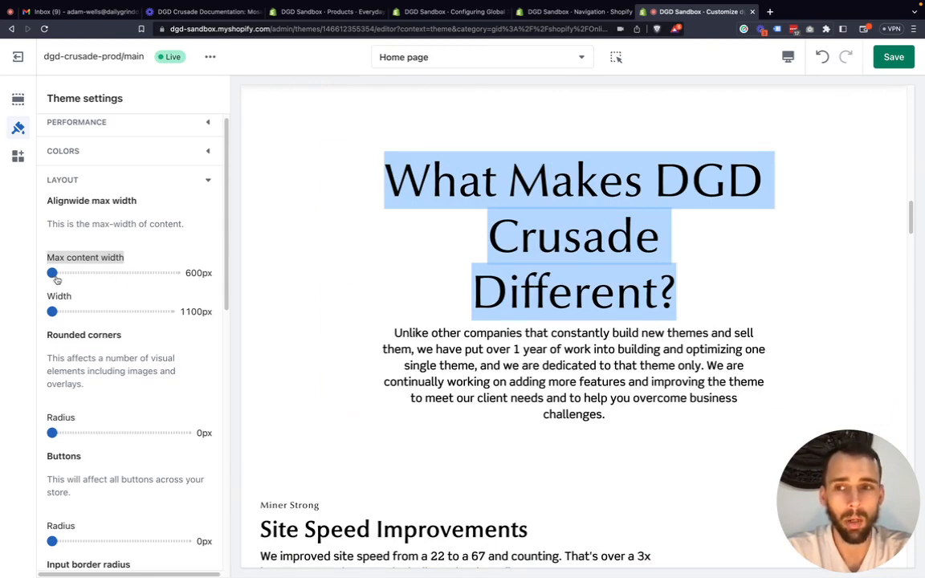
Raise the max content width to 900px and compare the home page text in the Desktop and Fullscreen previews.
left_click_drag(52, 273, 197, 273)
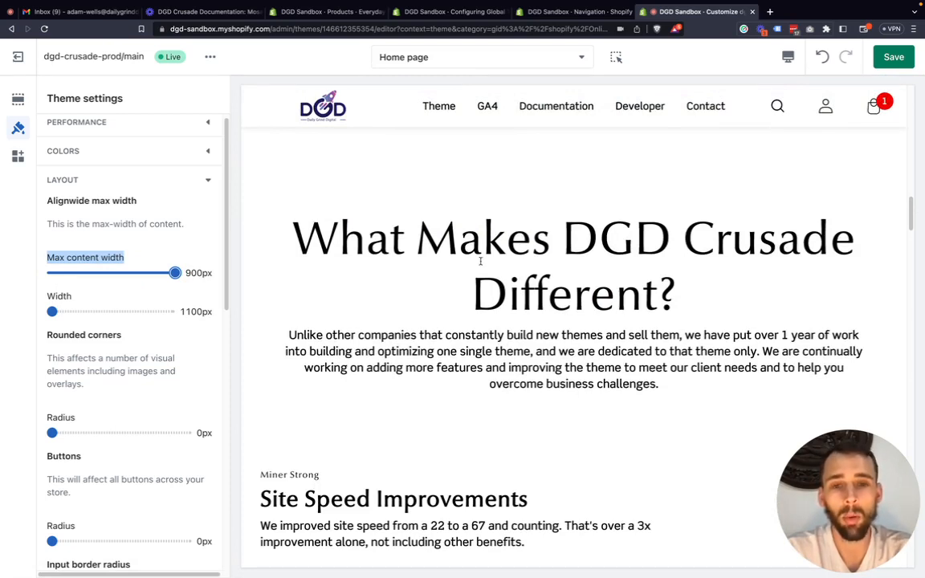
scroll(480, 261, "up", 1)
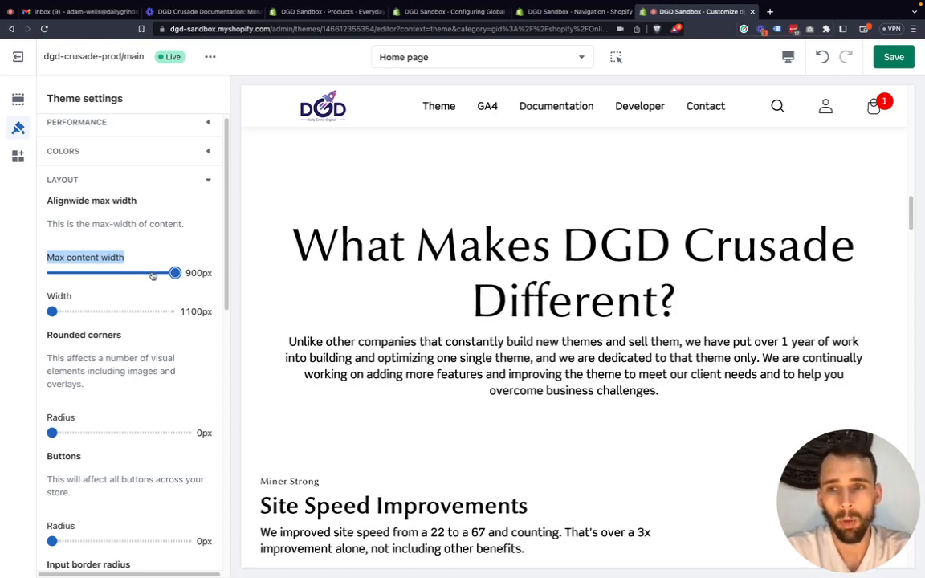
mouse_move(173, 273)
left_mouse_down()
mouse_move(52, 273)
mouse_move(181, 275)
left_mouse_up()
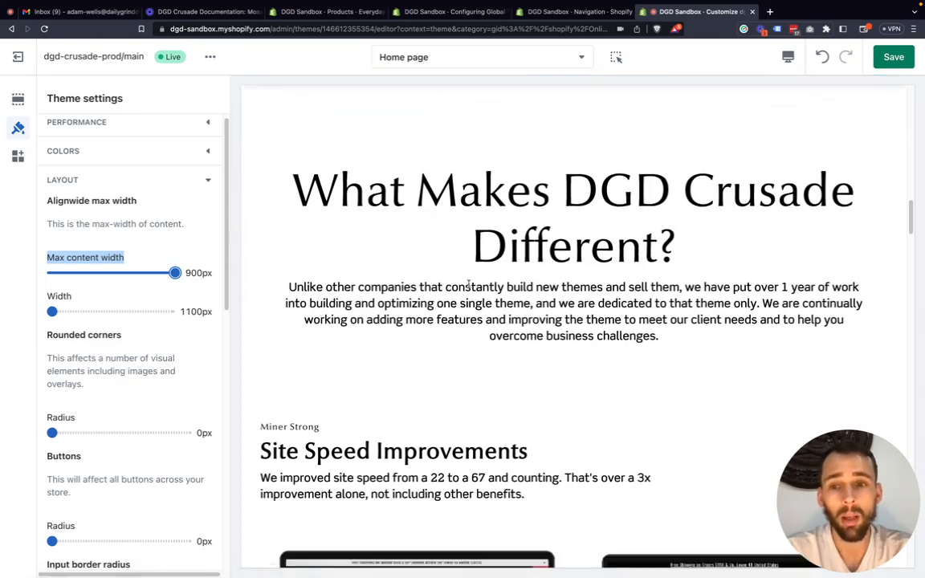
scroll(675, 284, "up", 4)
scroll(650, 278, "down", 5)
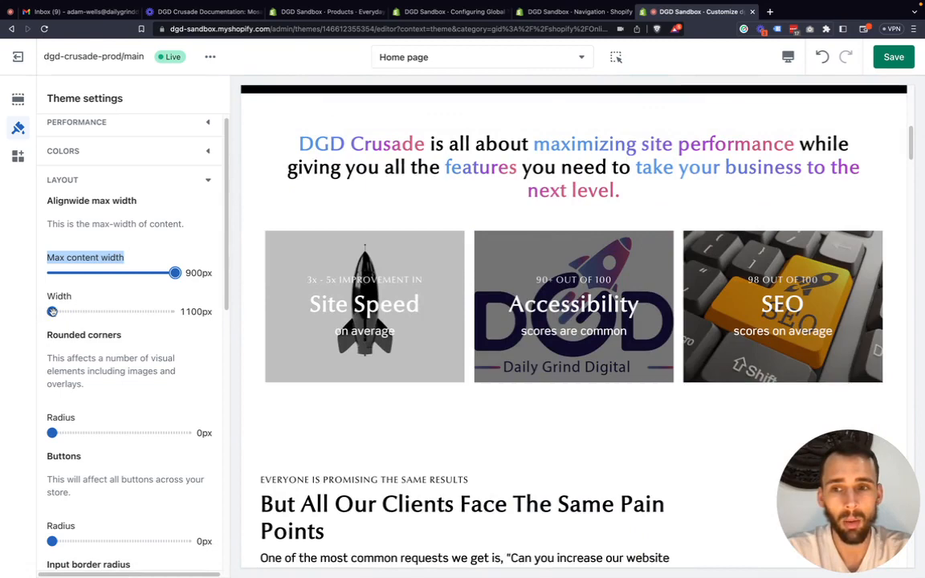
left_click(787, 57)
left_click(794, 140)
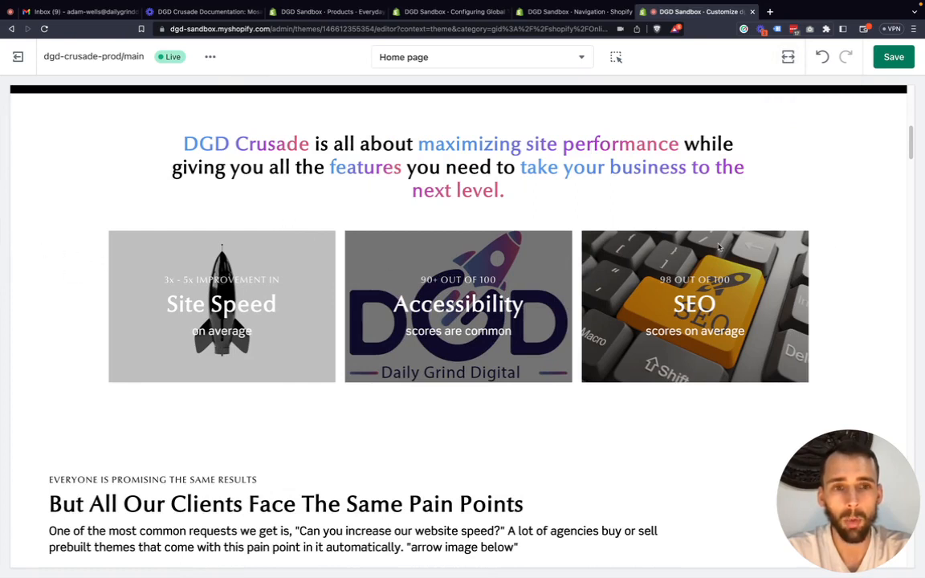
left_click(788, 57)
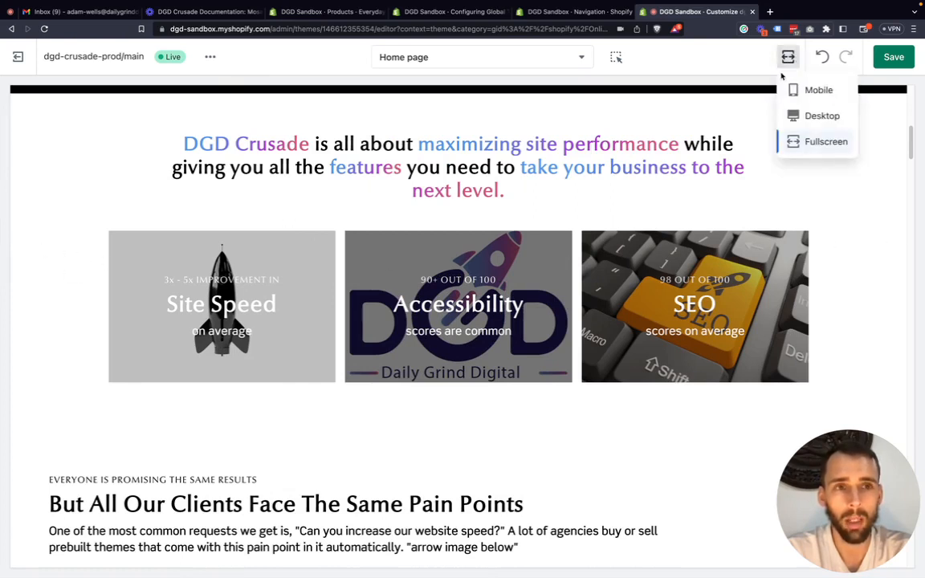
left_click(811, 116)
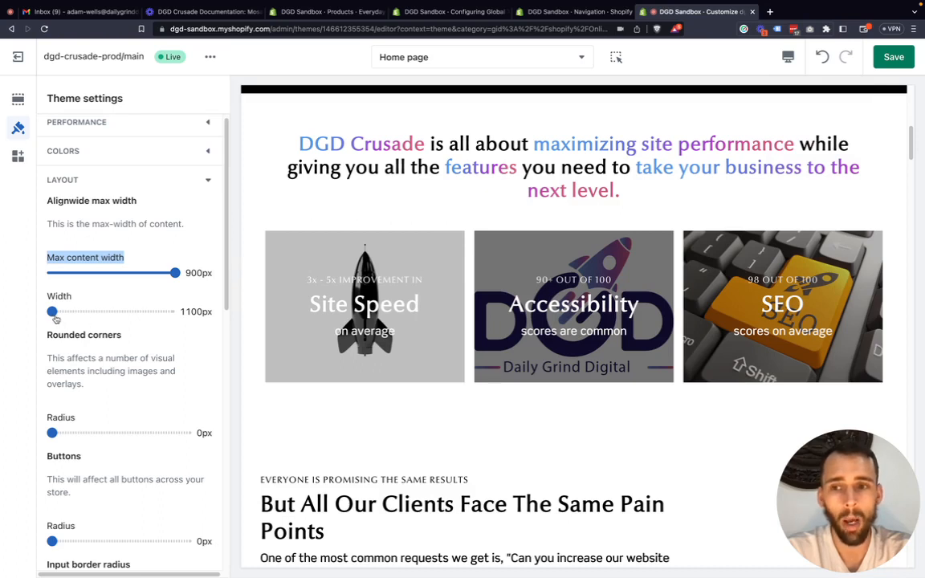
Set the layout Width to 1600px and check the three-image row in the Fullscreen preview before returning to Desktop.
left_click_drag(53, 313, 174, 315)
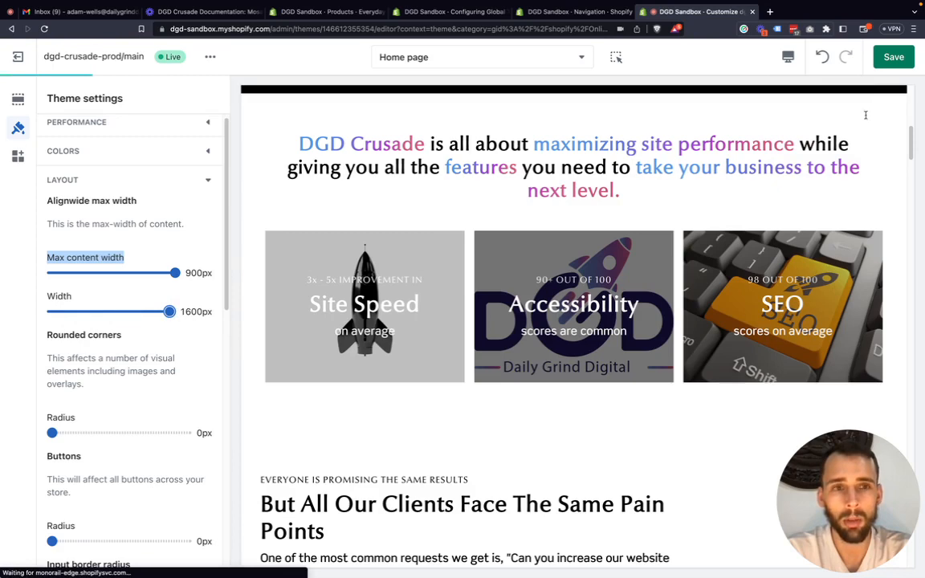
left_click(790, 61)
left_click(795, 141)
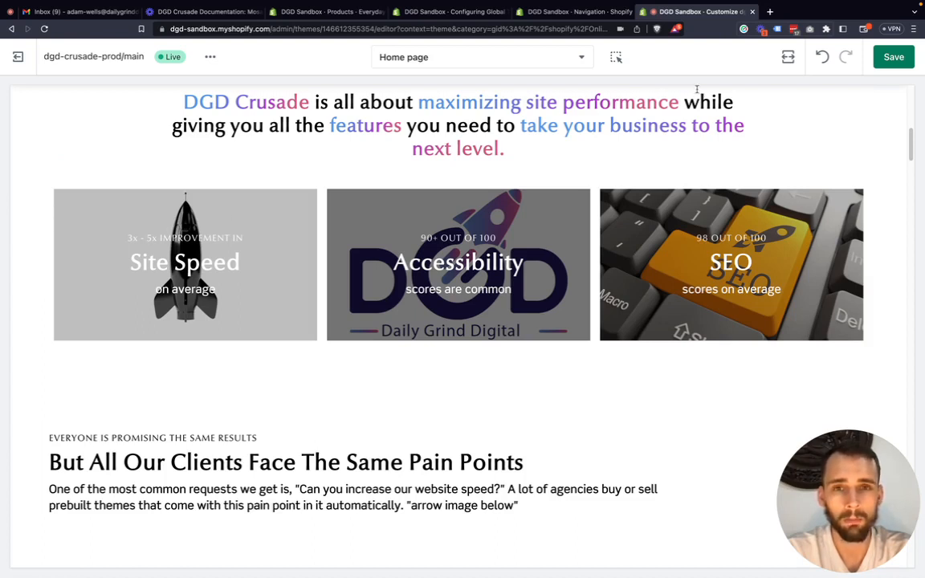
left_click(788, 56)
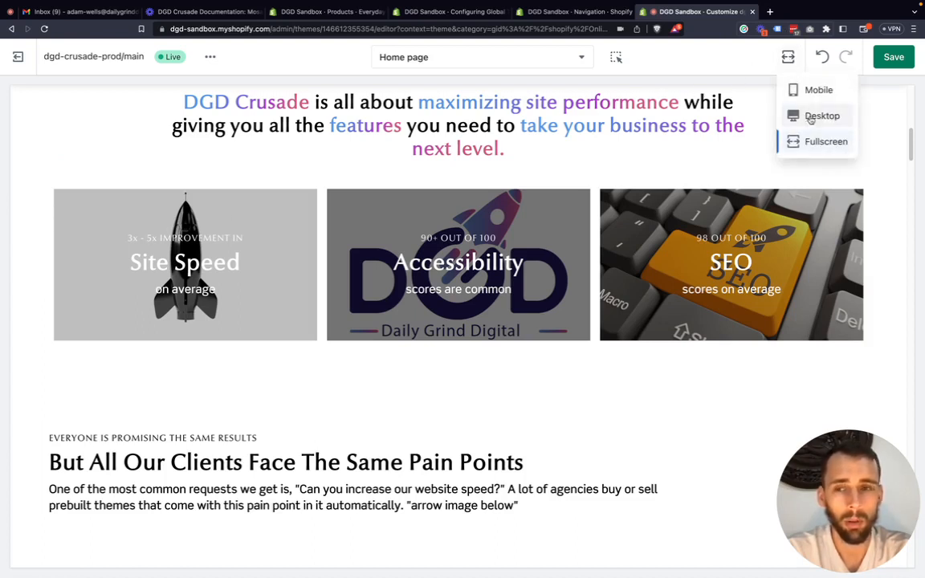
left_click(819, 116)
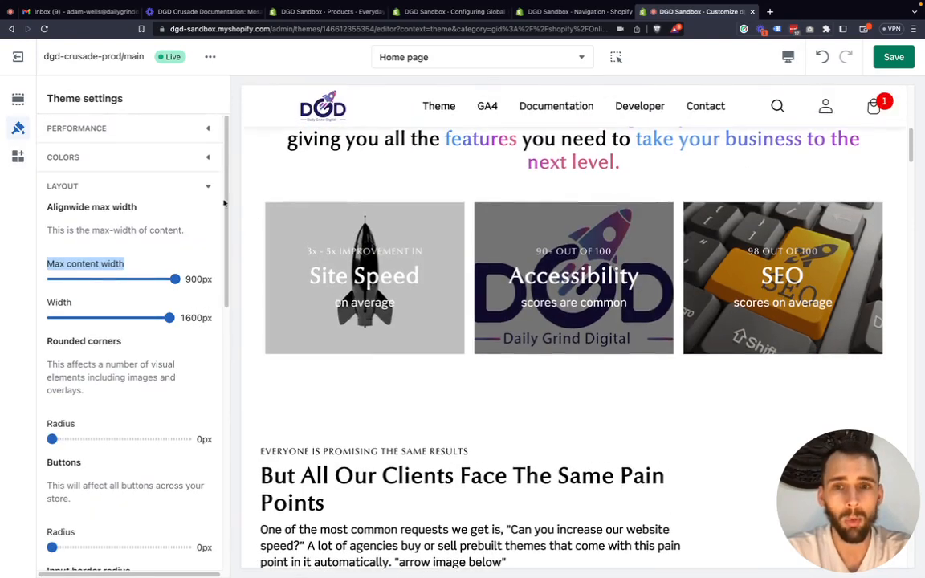
Set the alignment of the home page's Hero section to Wide.
left_click(18, 98)
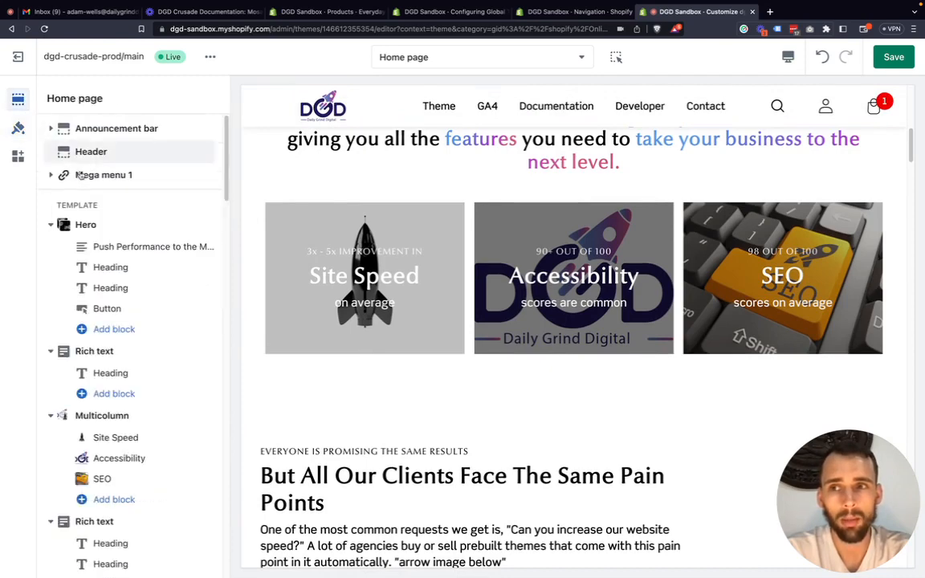
left_click(113, 225)
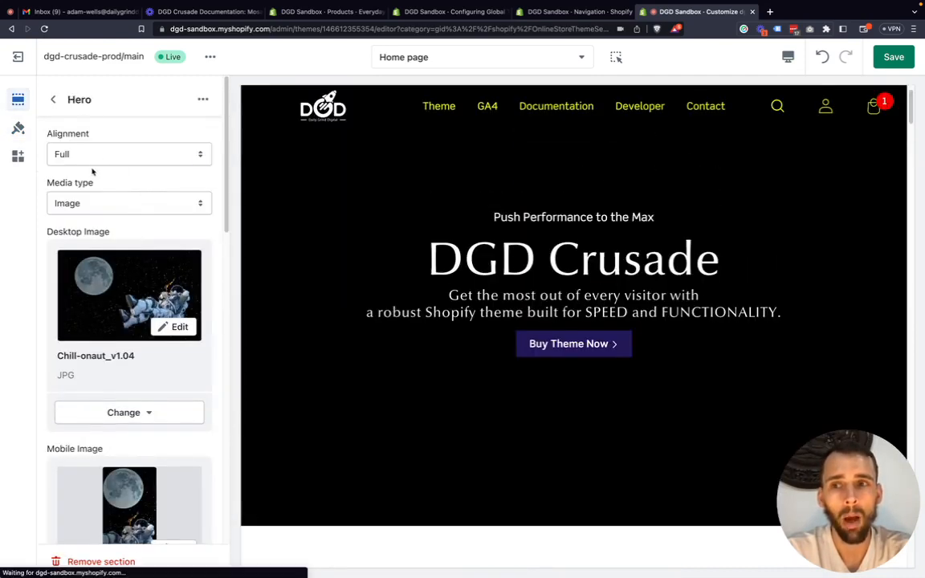
left_click(94, 155)
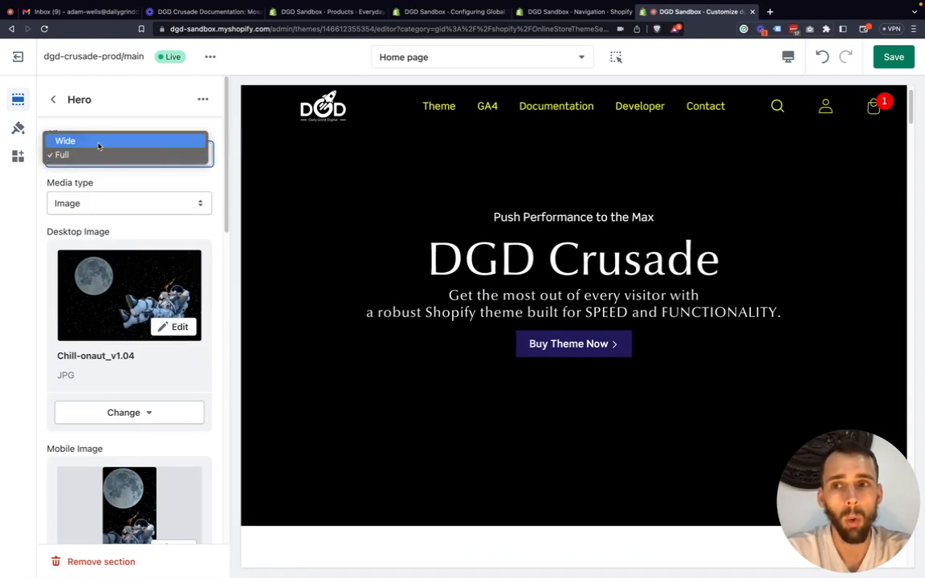
left_click(66, 141)
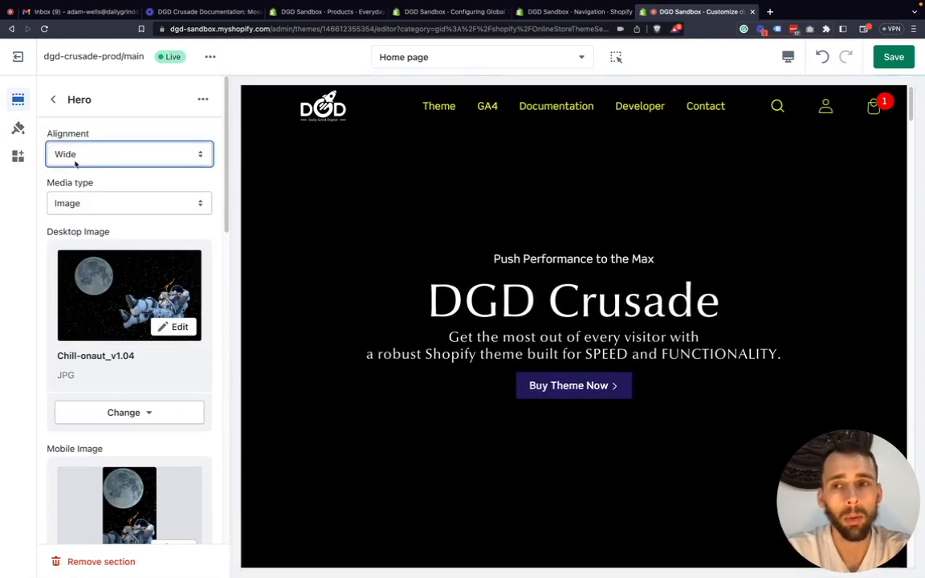
Look up the layout Width option in the theme settings and return to the Hero section's settings.
left_click(18, 127)
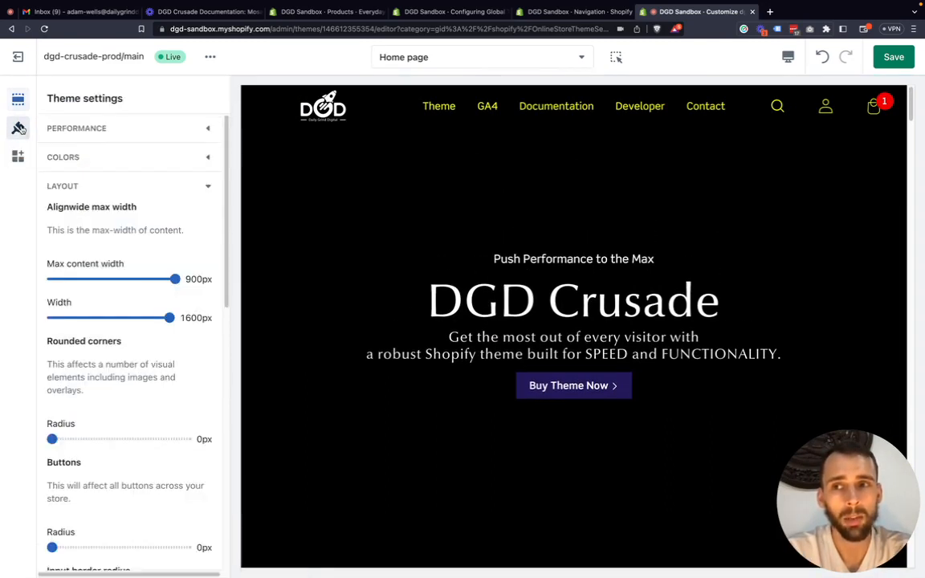
left_click_drag(72, 303, 44, 302)
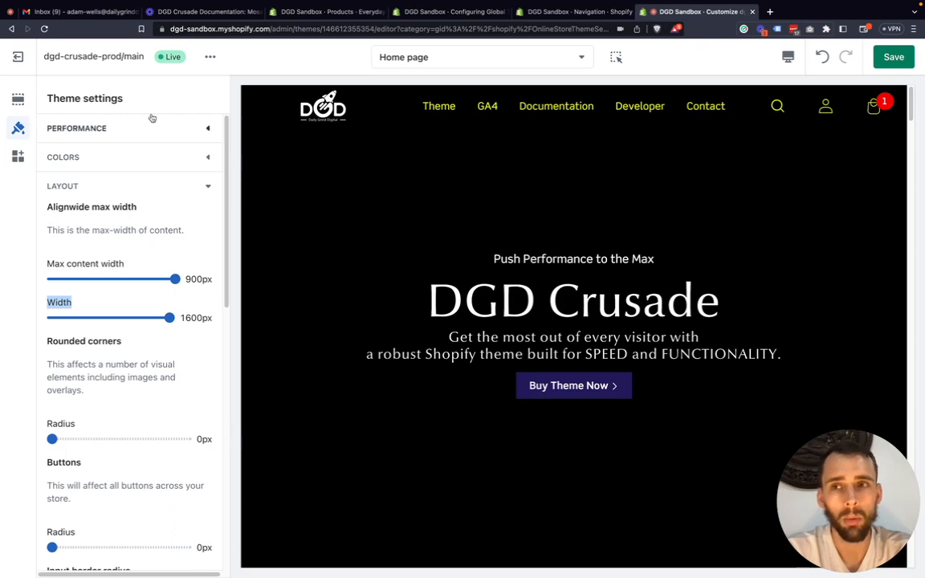
left_click(18, 98)
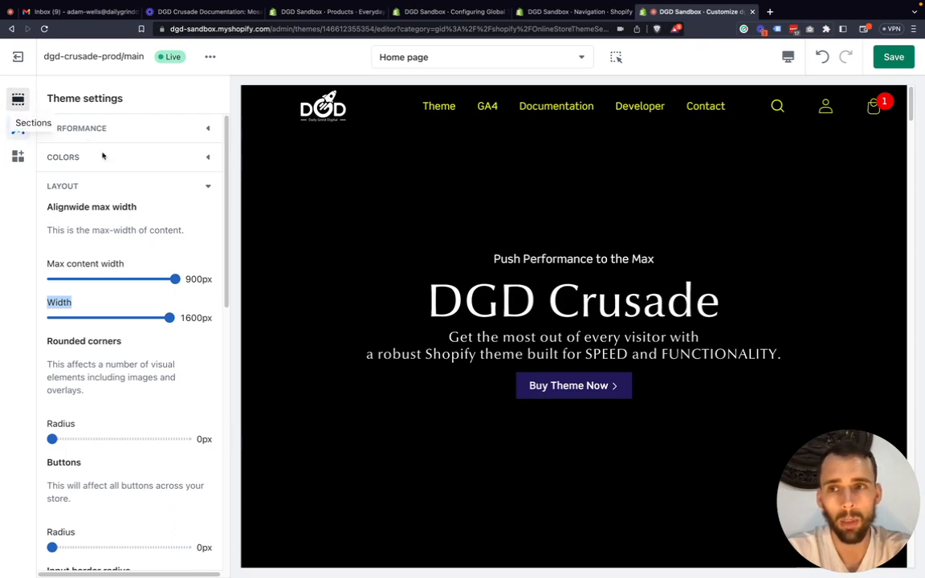
Compare the Hero section with the three-image row below it in the Fullscreen preview before returning to Desktop.
left_click(788, 57)
left_click(811, 141)
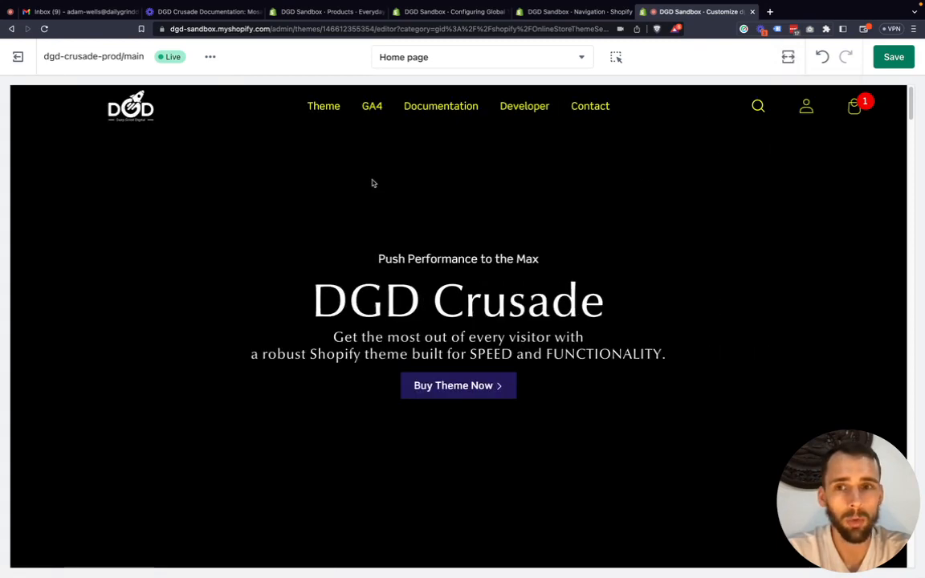
scroll(653, 242, "down", 5)
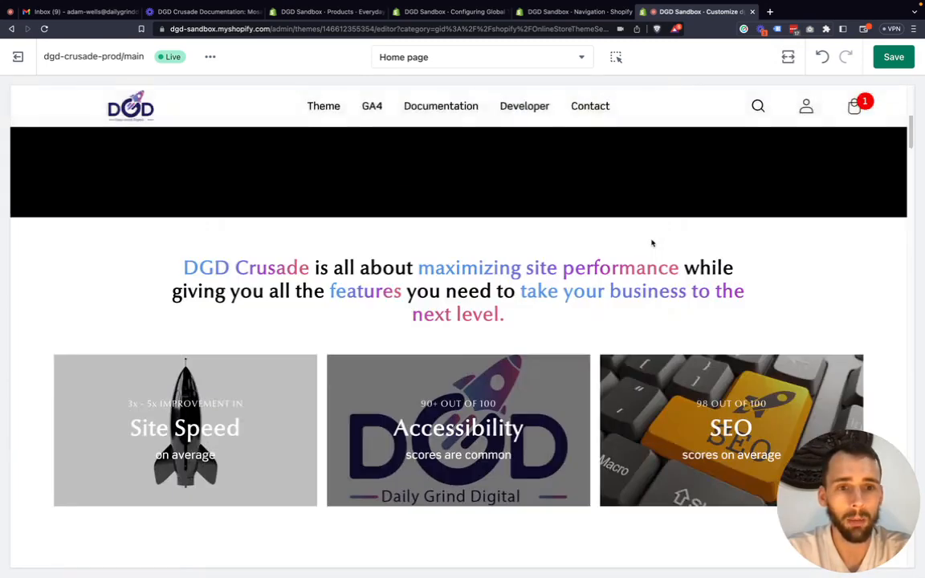
scroll(657, 240, "down", 2)
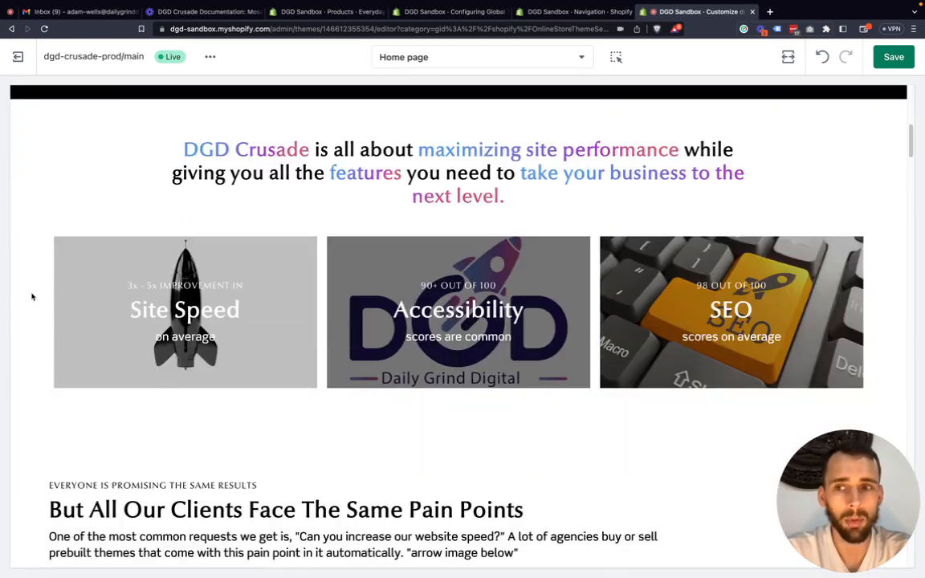
scroll(293, 278, "up", 8)
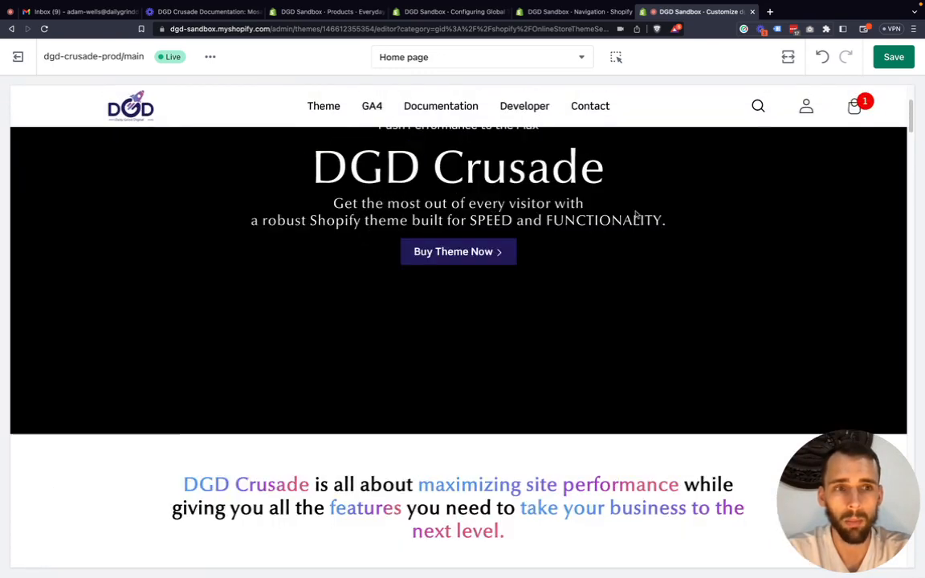
left_click(789, 57)
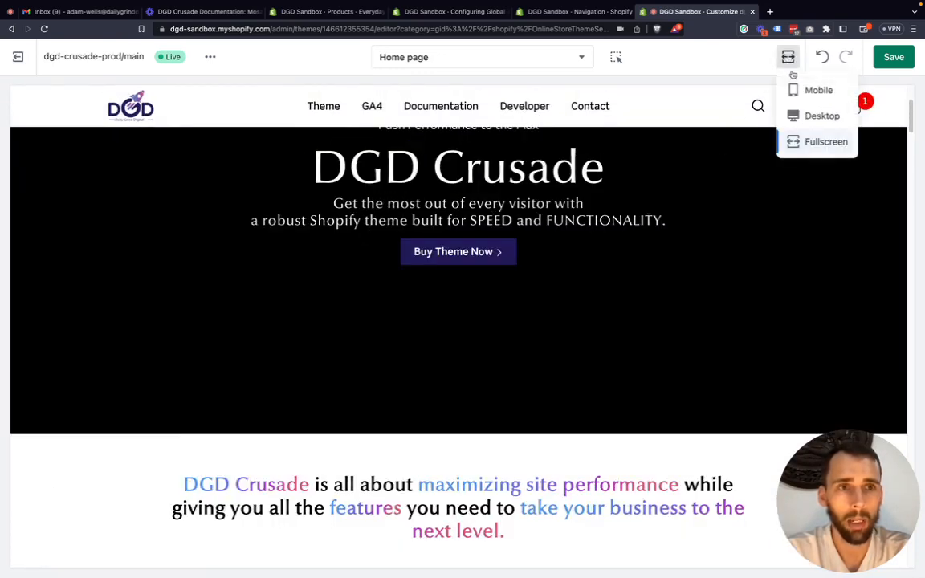
left_click(823, 116)
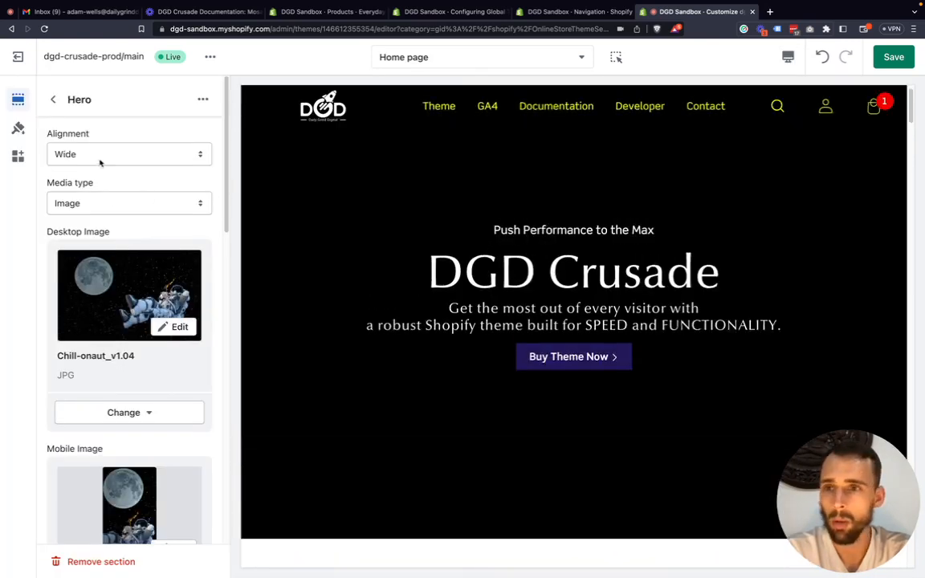
Open the home page's Multicolumn section and view its alignment options without changing them.
left_click(53, 99)
scroll(118, 328, "down", 1)
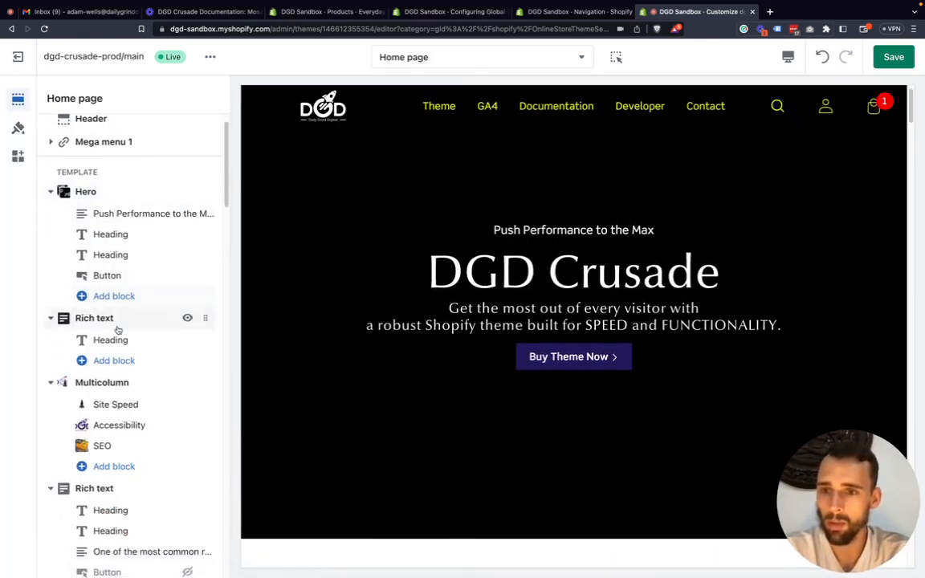
left_click(111, 355)
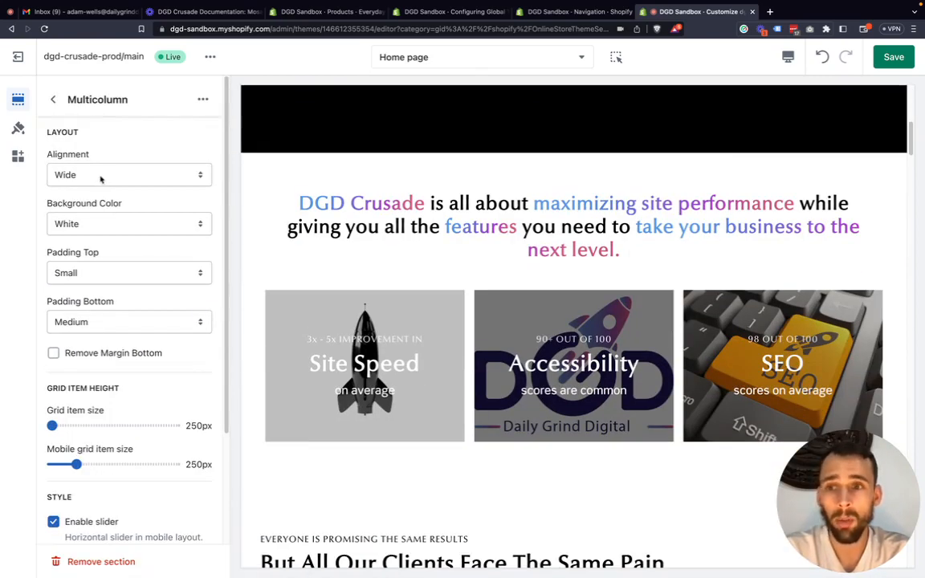
left_click(100, 179)
left_click(448, 170)
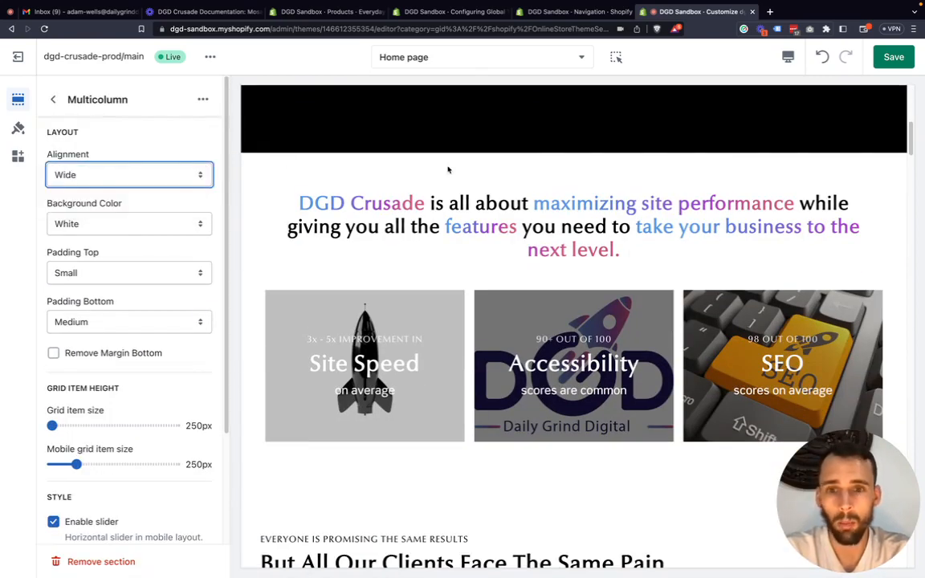
Check the wide-aligned Multicolumn image row in the Fullscreen preview and return to Desktop.
left_click(789, 56)
left_click(812, 141)
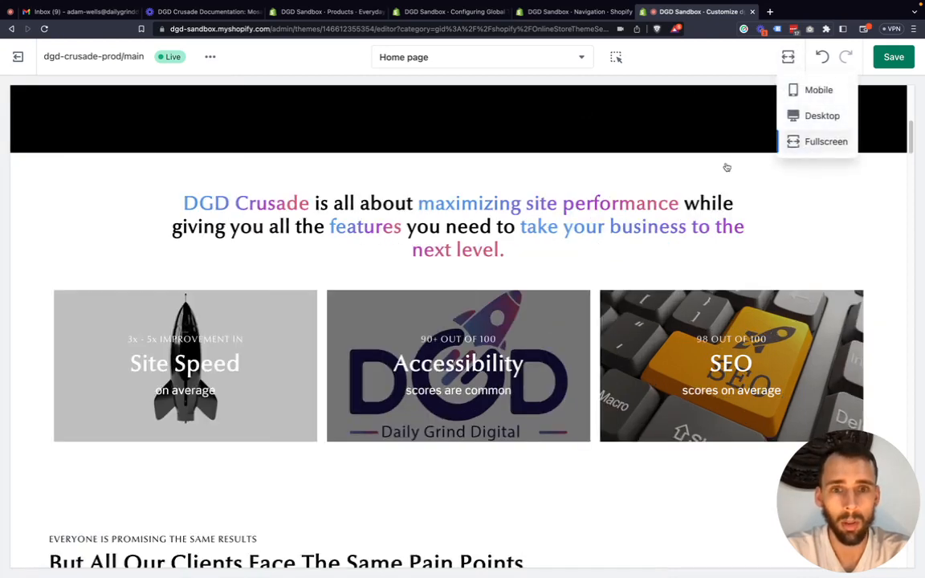
scroll(447, 304, "down", 2)
scroll(126, 221, "up", 1)
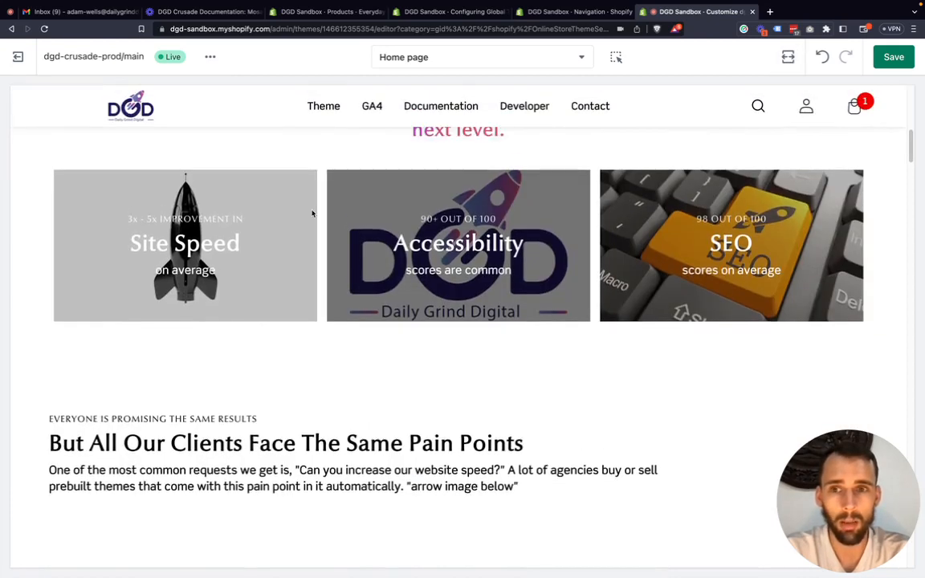
left_click(787, 57)
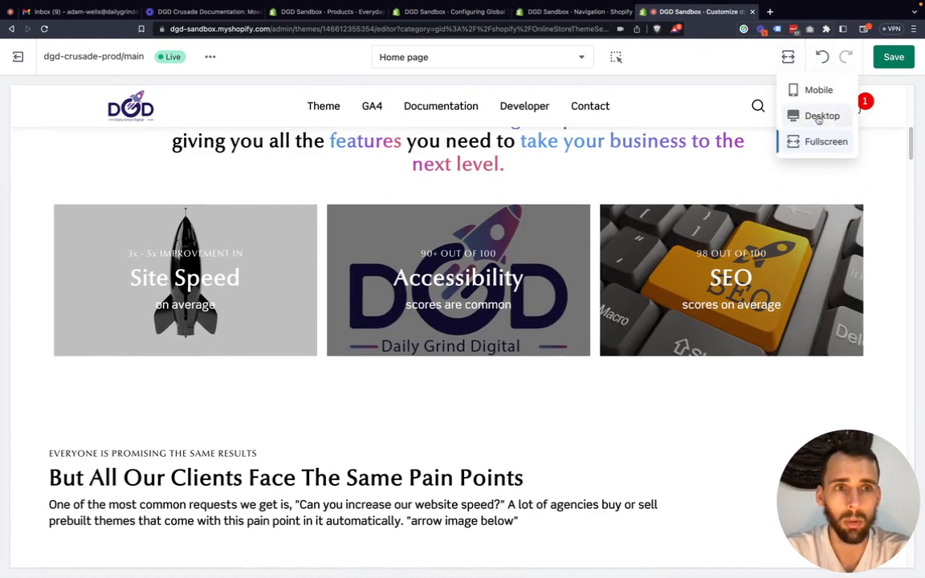
left_click(811, 118)
Set the Multicolumn section's alignment to Full and check the image row in the Fullscreen preview before returning to Desktop.
left_click(96, 170)
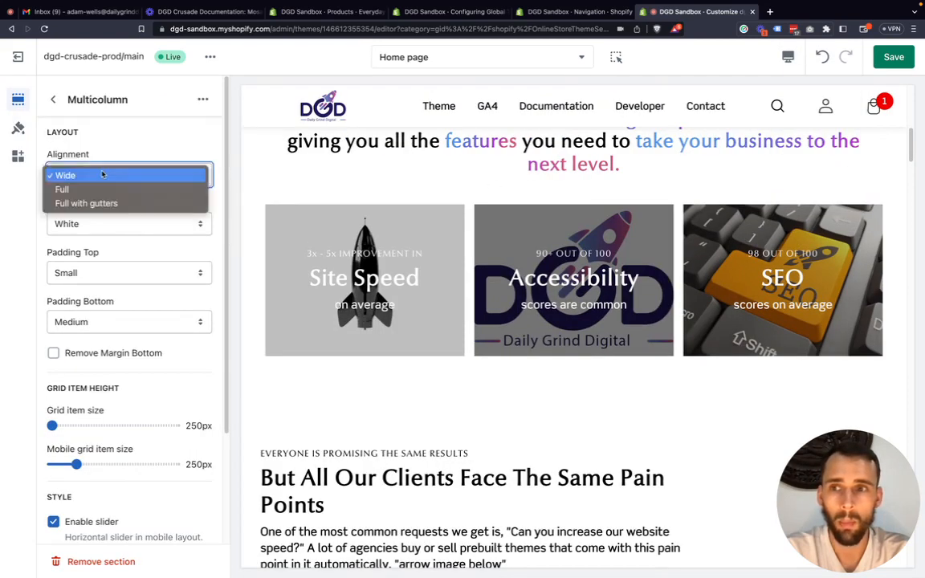
left_click(98, 189)
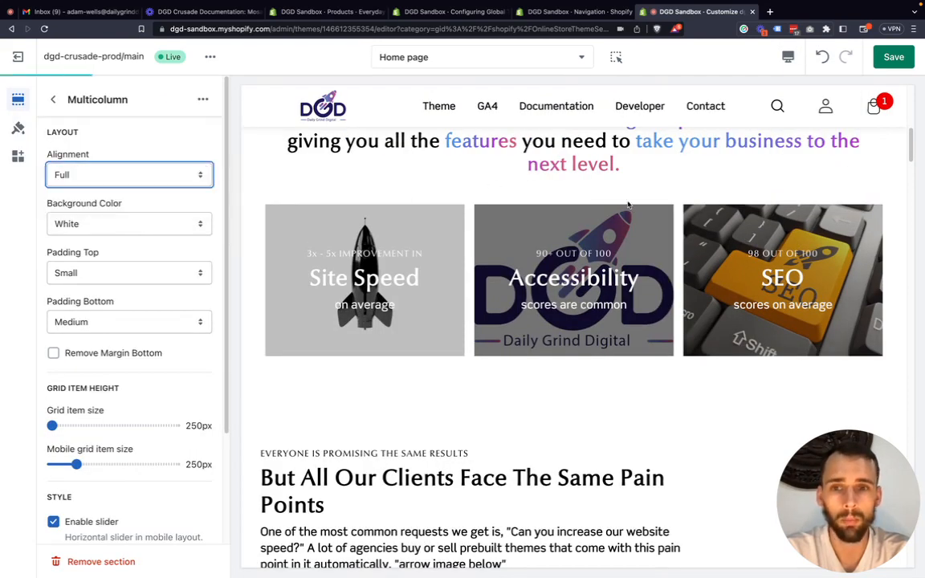
left_click(788, 57)
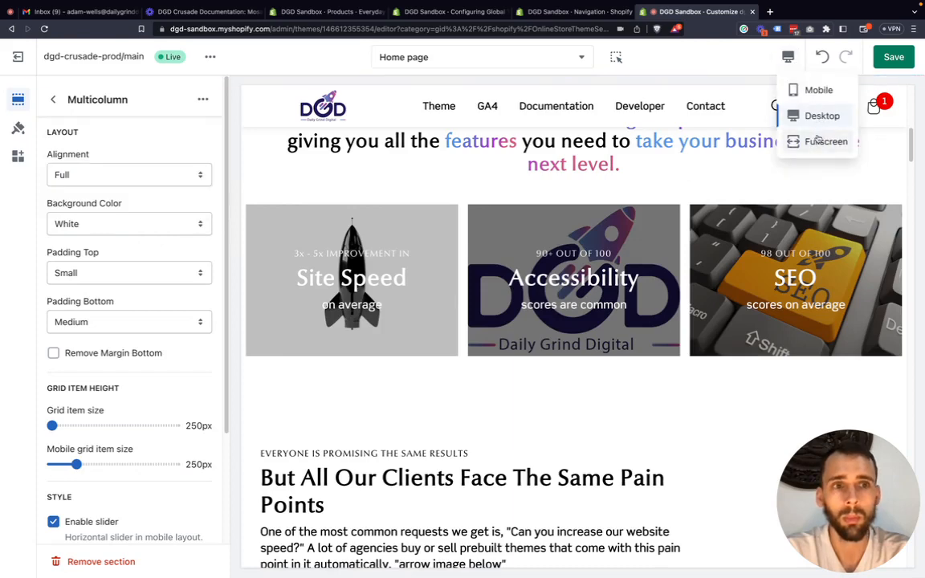
left_click(820, 141)
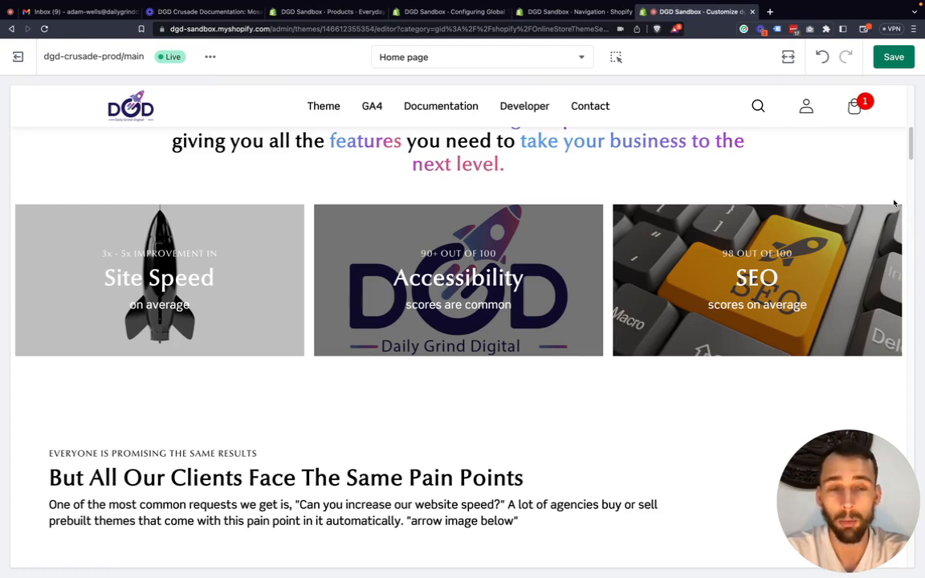
left_click(788, 58)
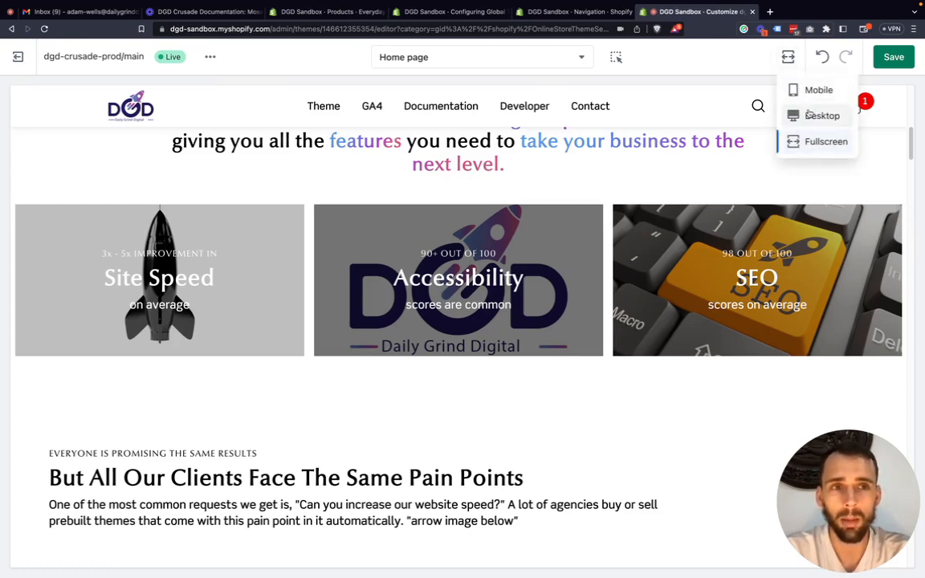
left_click(369, 215)
Set the Multicolumn section's alignment back to Wide and return to the list of home page sections.
left_click(88, 171)
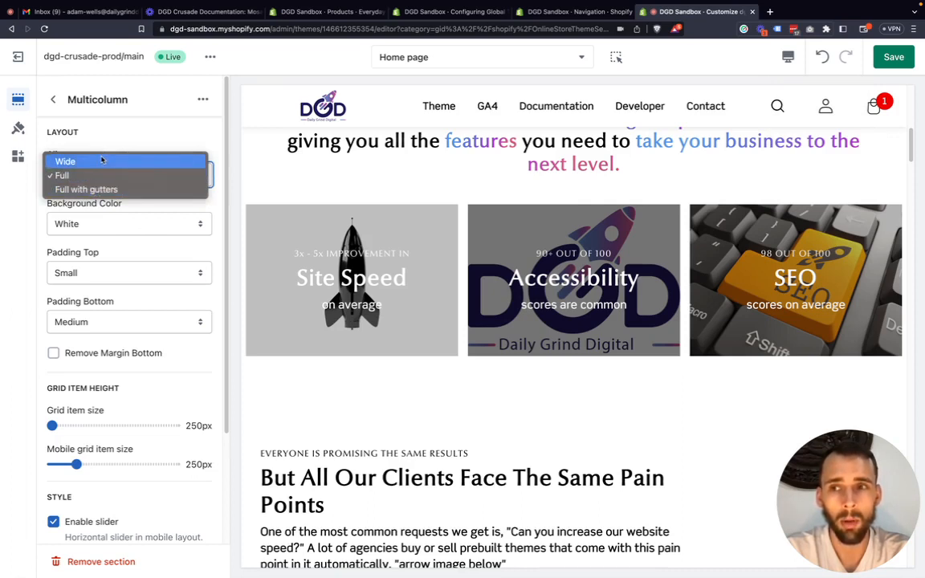
left_click(101, 161)
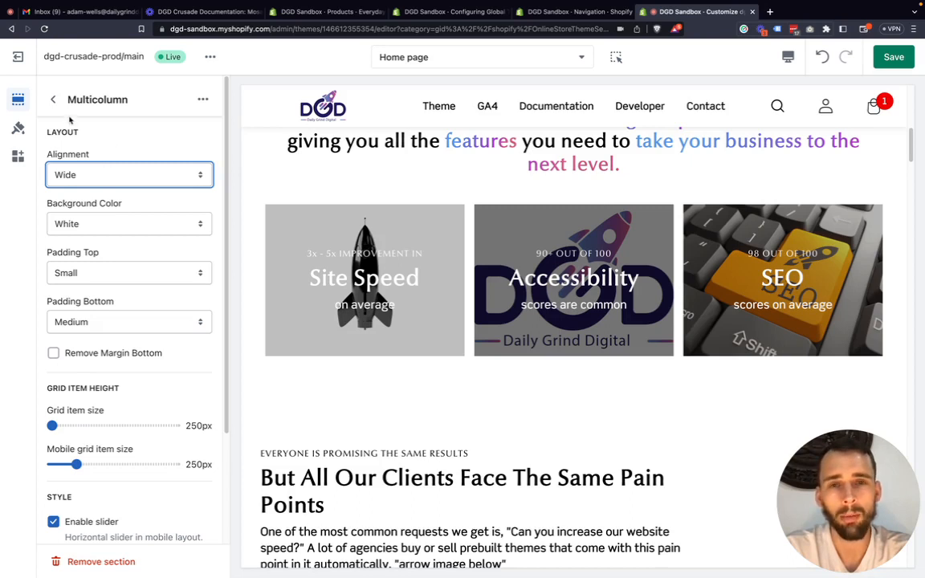
left_click(53, 100)
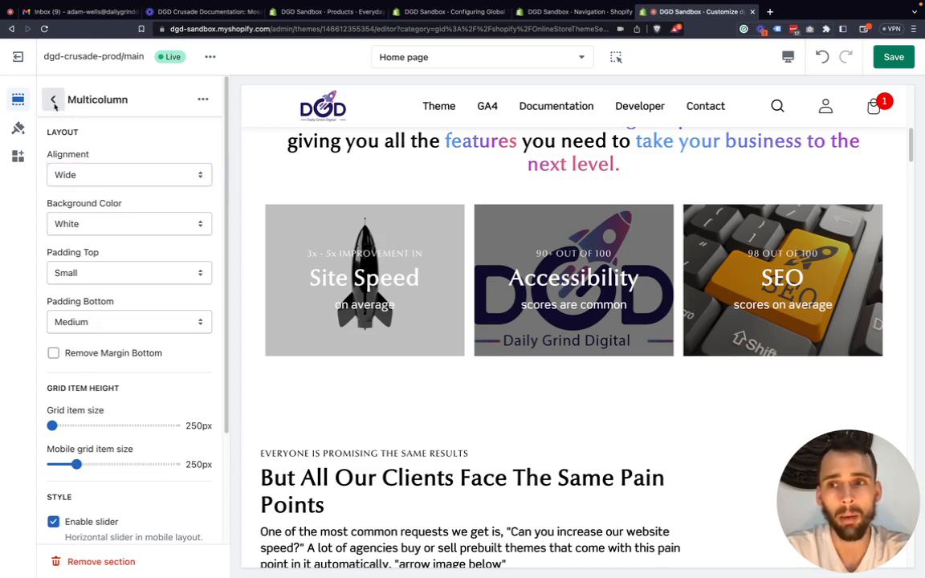
Set the layout Width in the theme settings to 1250px.
left_click(18, 130)
scroll(149, 273, "down", 1)
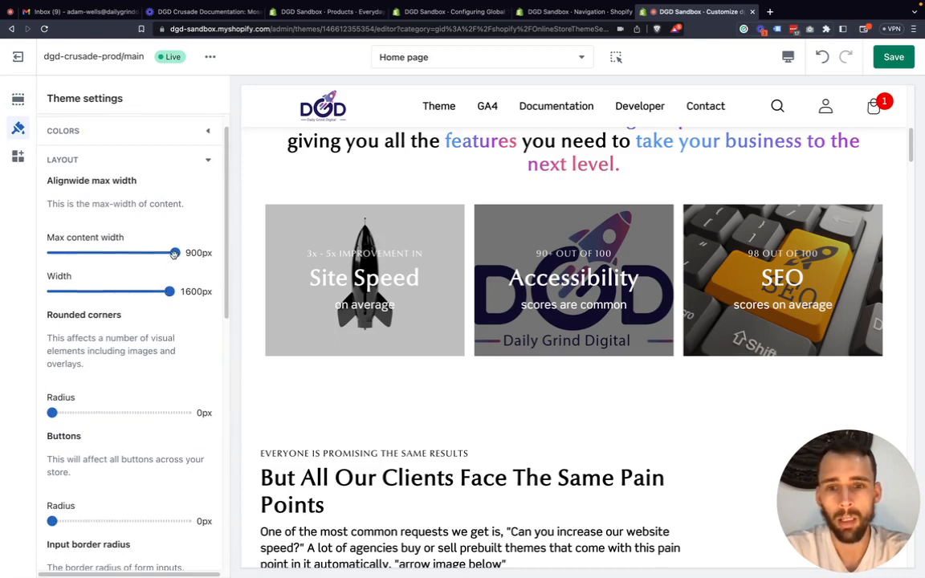
left_click_drag(169, 292, 89, 293)
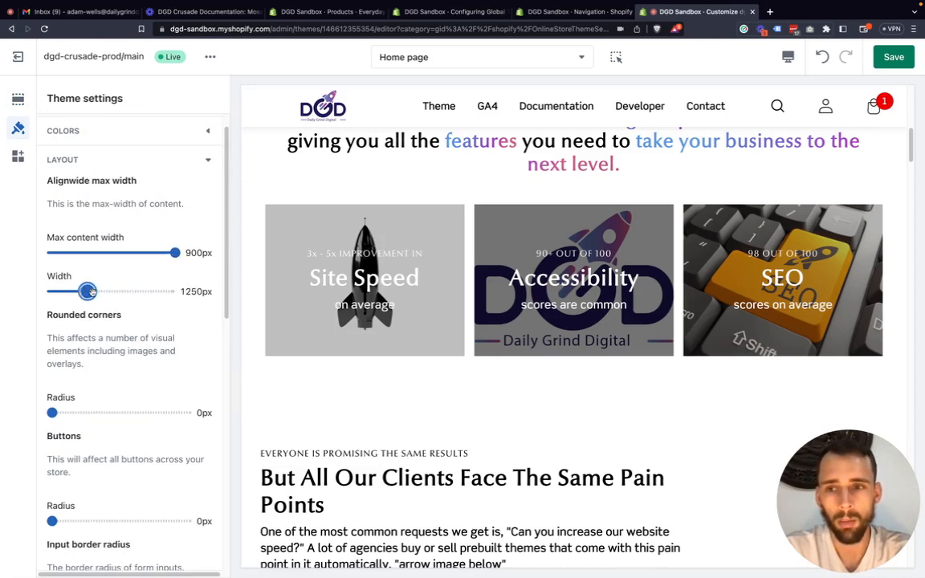
Examine the rounded corners, button and input border radius settings, along with the home page's images, overlays and buttons.
scroll(127, 312, "down", 1)
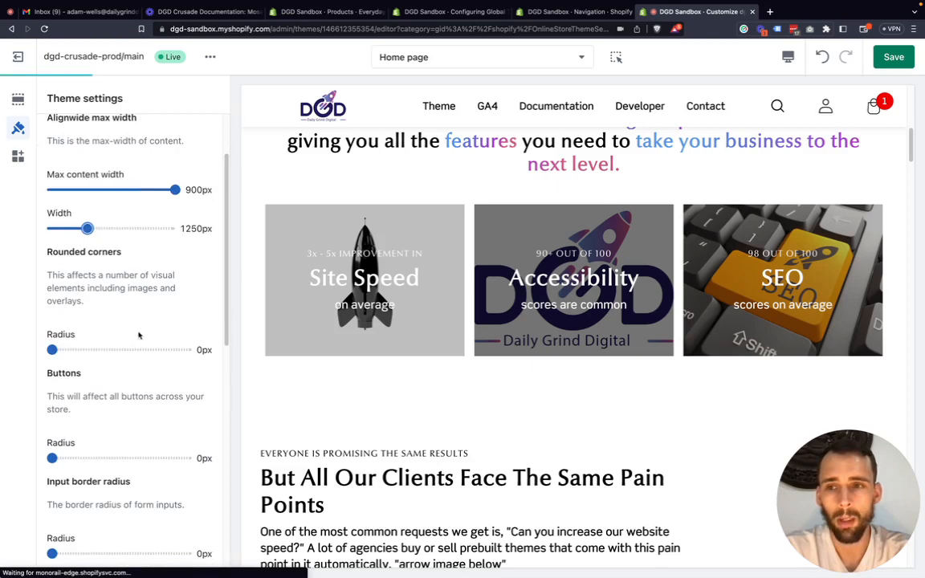
scroll(138, 336, "down", 1)
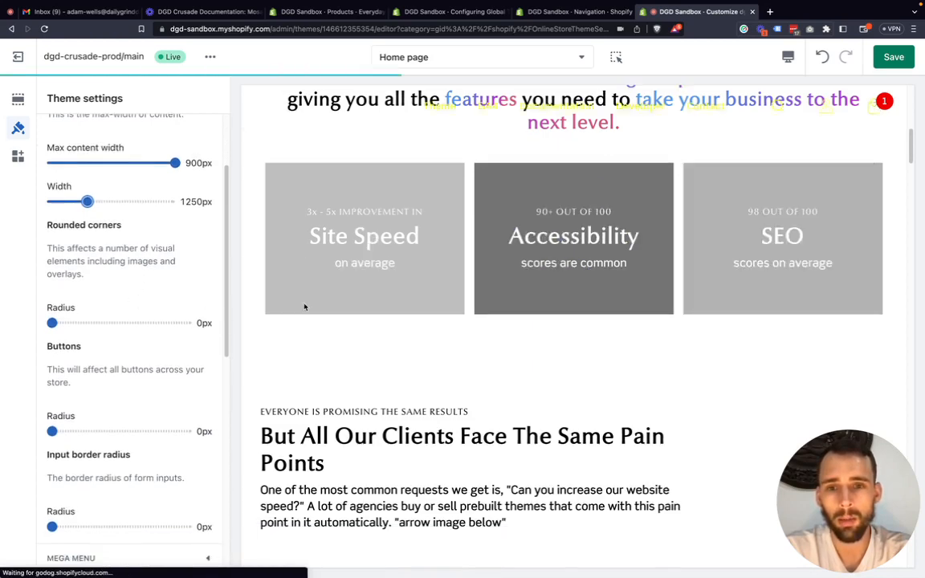
scroll(340, 312, "down", 10)
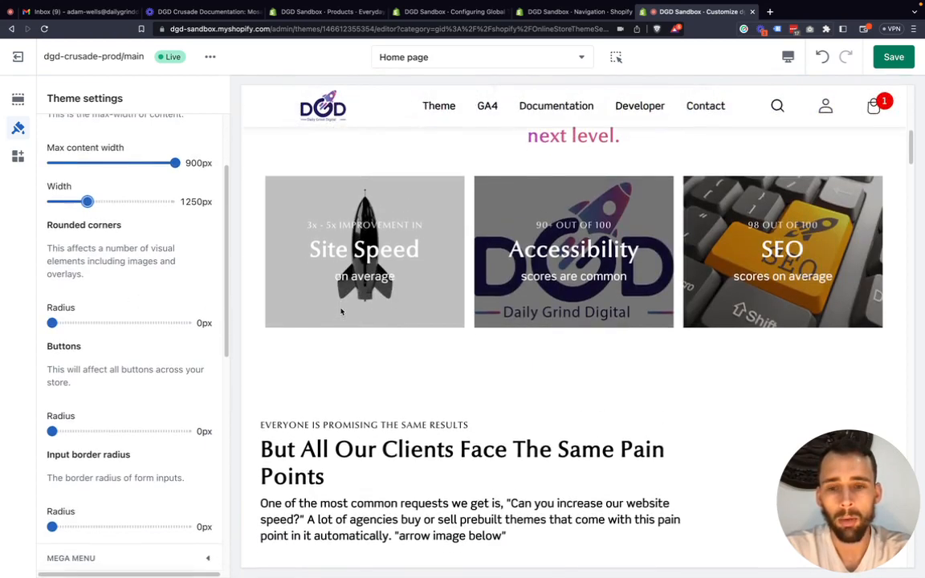
scroll(340, 309, "down", 4)
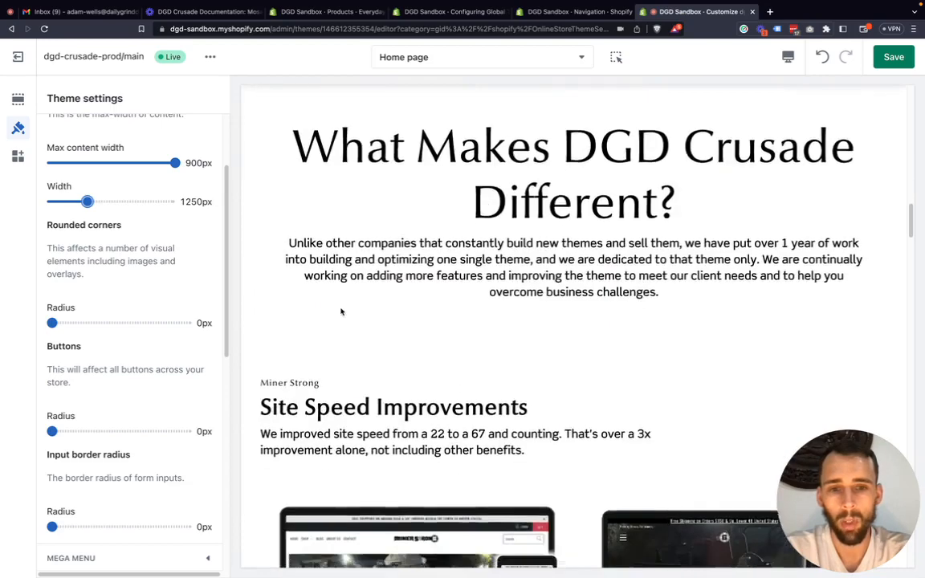
scroll(341, 310, "up", 4)
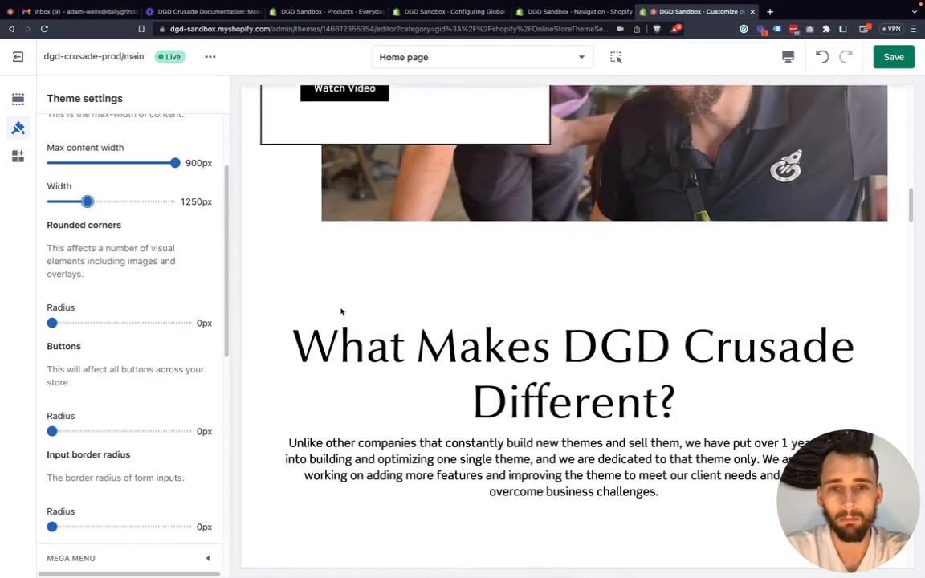
scroll(341, 312, "up", 5)
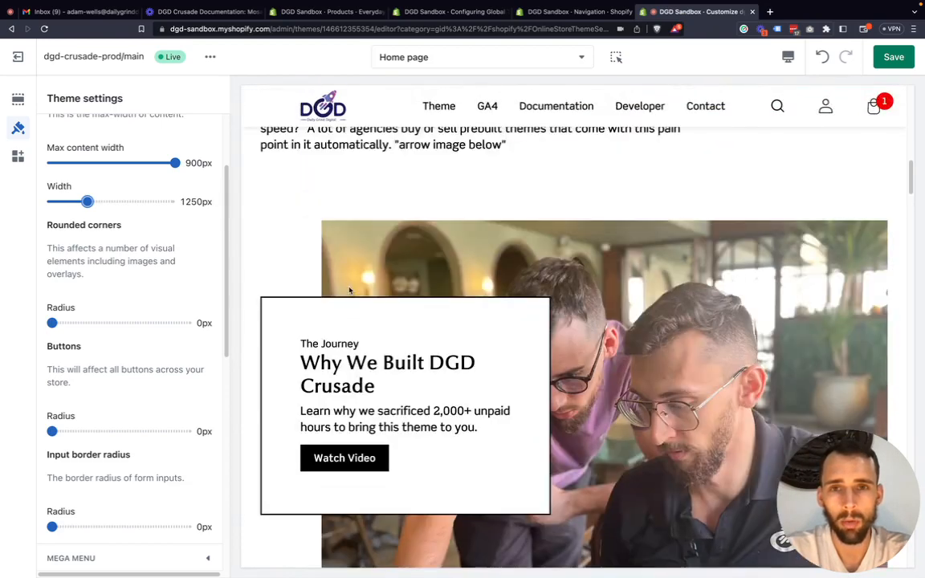
Set the Rounded corners radius to 25px and check the home page's images and overlay box.
scroll(350, 291, "down", 2)
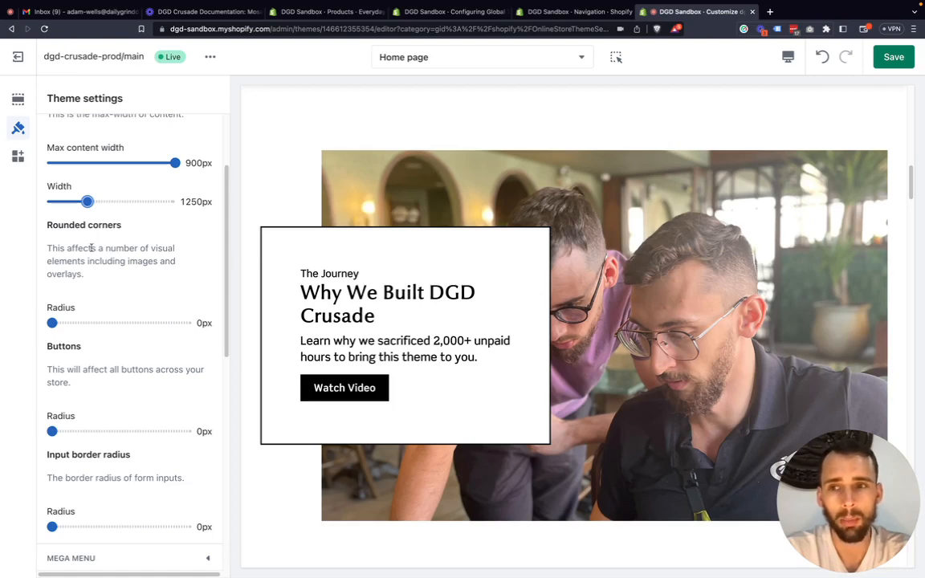
left_click_drag(52, 322, 232, 332)
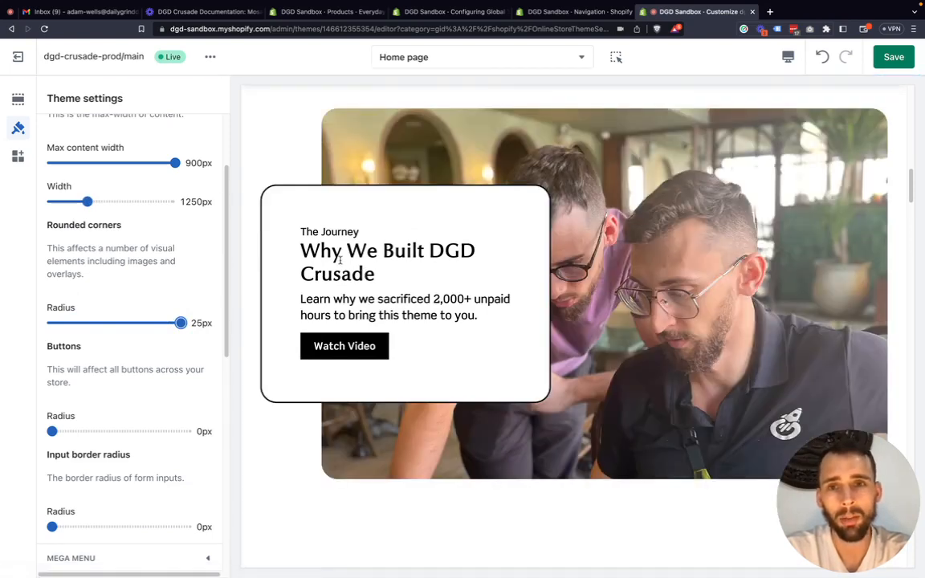
scroll(339, 260, "up", 1)
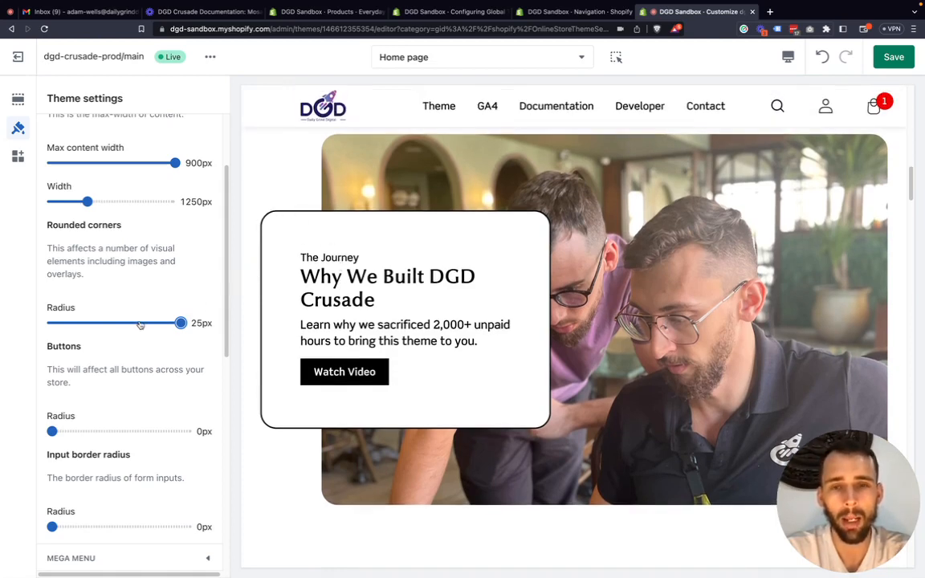
scroll(377, 317, "up", 1)
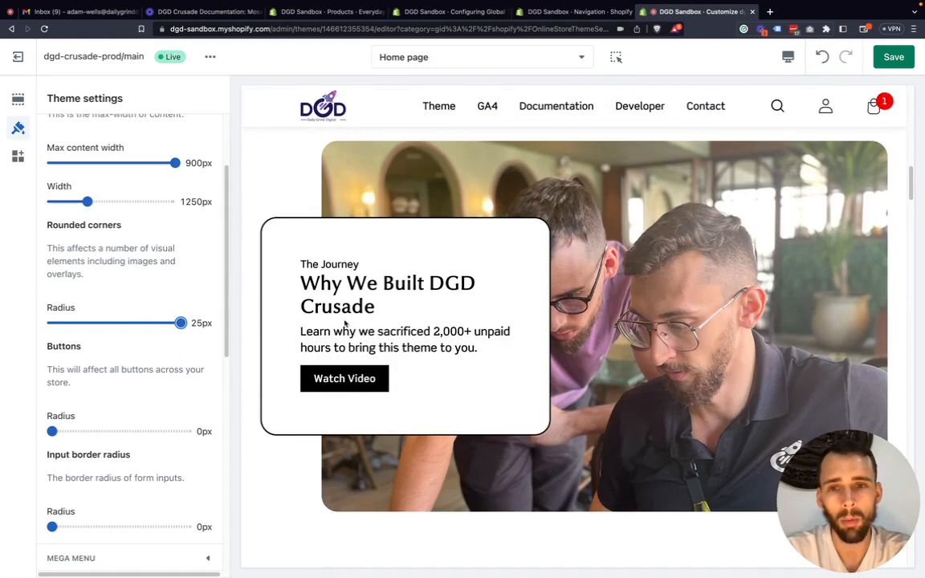
scroll(347, 322, "up", 2)
scroll(347, 322, "up", 6)
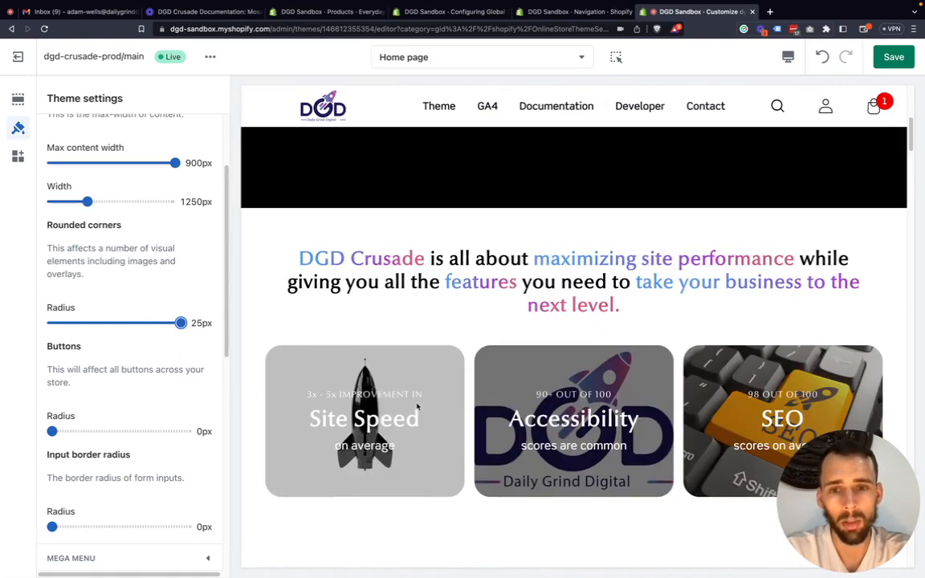
scroll(414, 401, "down", 2)
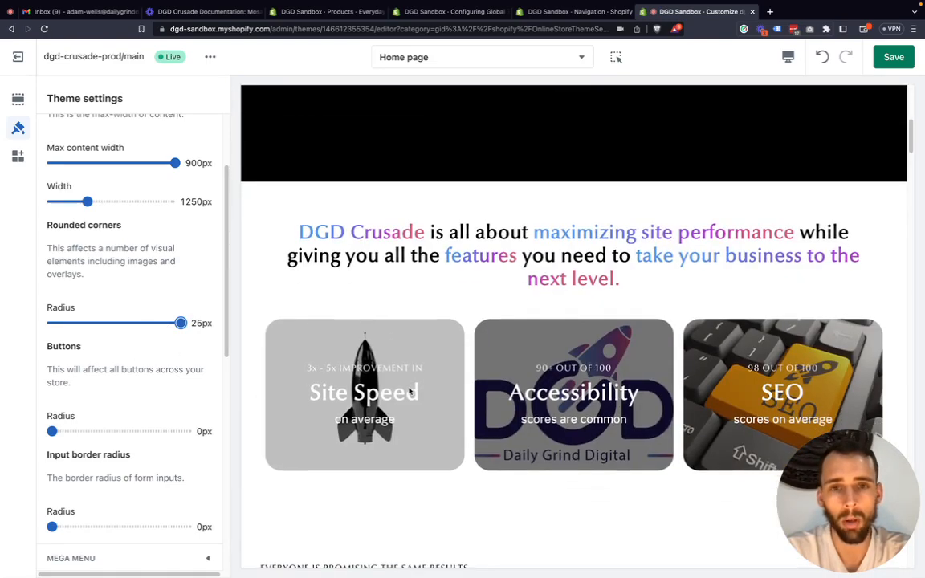
Open the Default collection template in the preview and inspect the product card images and the Quick shop overlay.
left_click(413, 58)
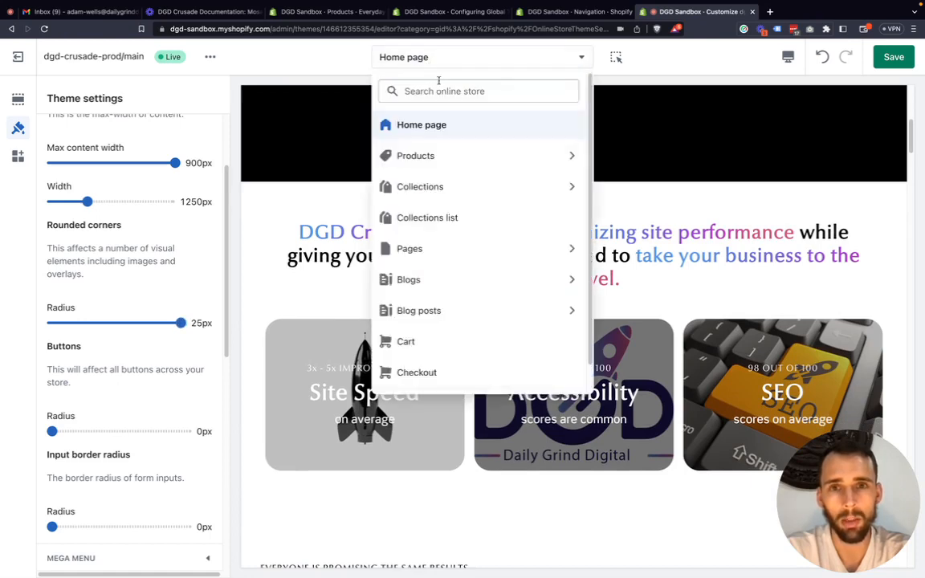
left_click(446, 193)
left_click(432, 149)
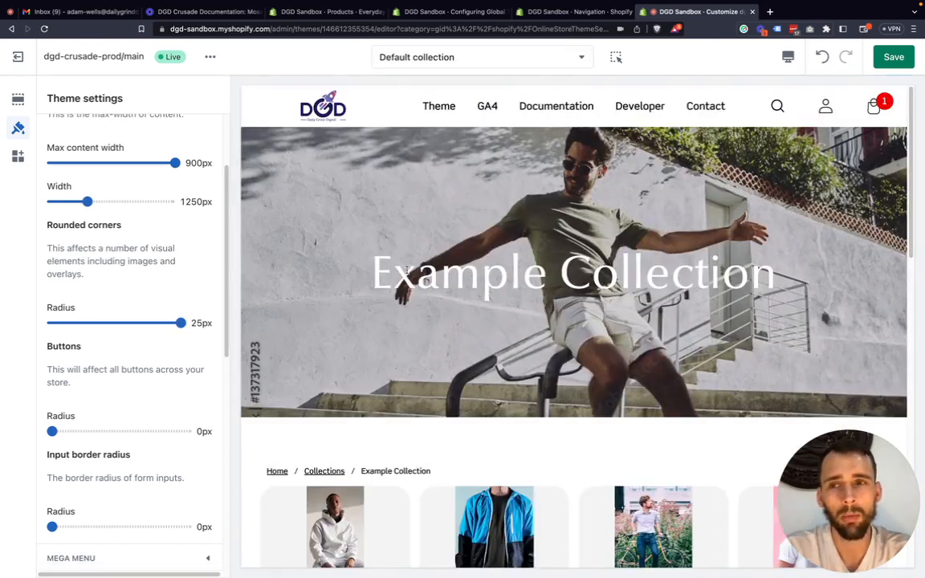
scroll(408, 271, "down", 5)
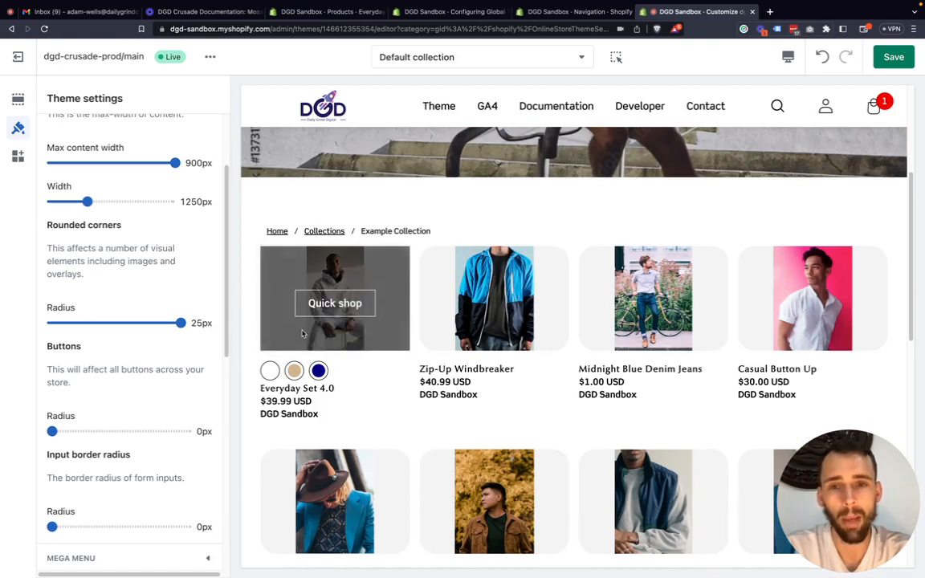
scroll(414, 411, "down", 1)
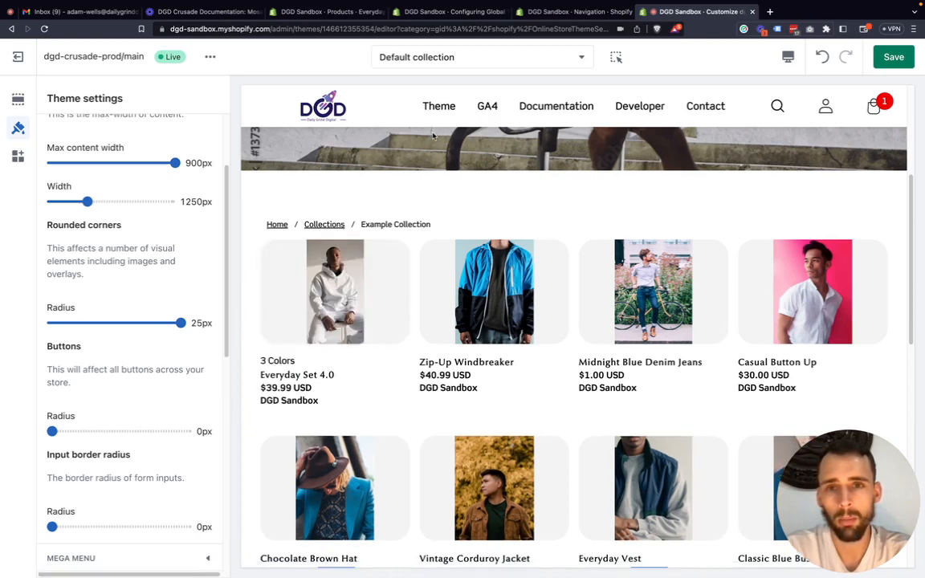
mouse_move(327, 303)
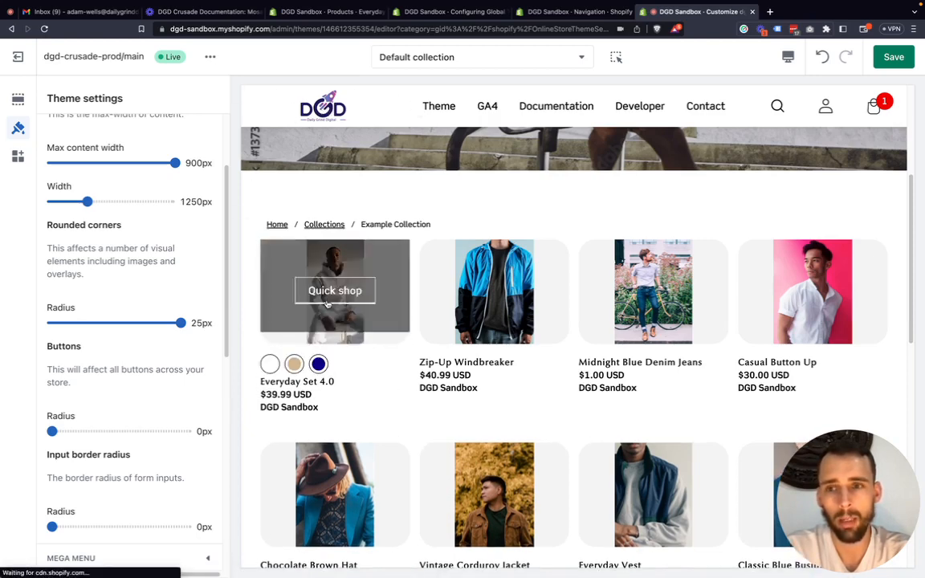
Return the preview to the home page and set the Buttons radius to 25px.
scroll(370, 301, "down", 3)
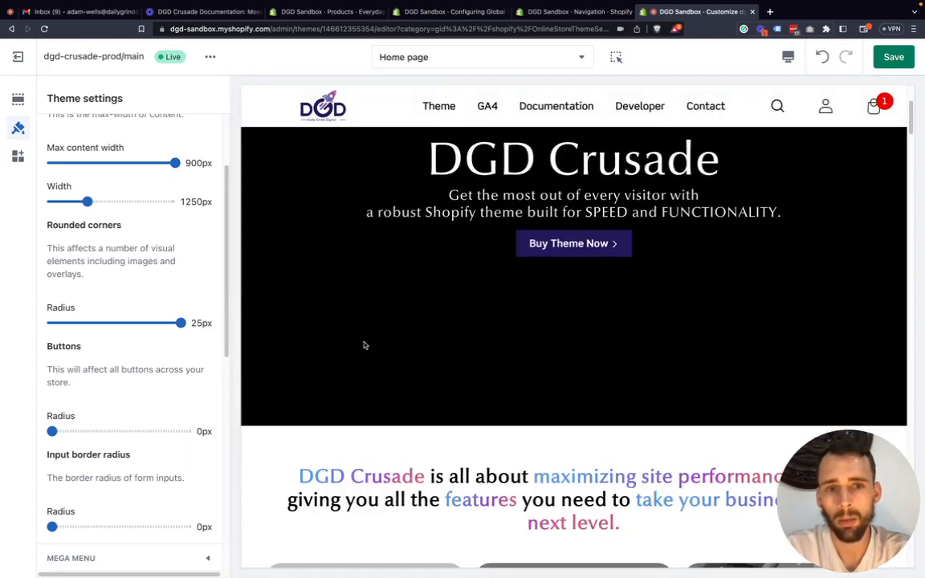
scroll(82, 383, "down", 1)
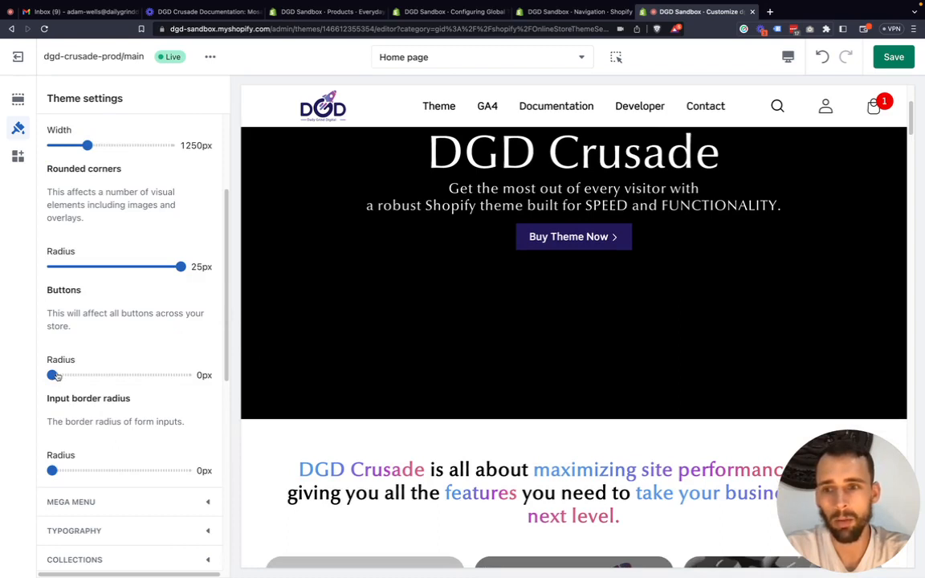
left_click_drag(55, 376, 180, 375)
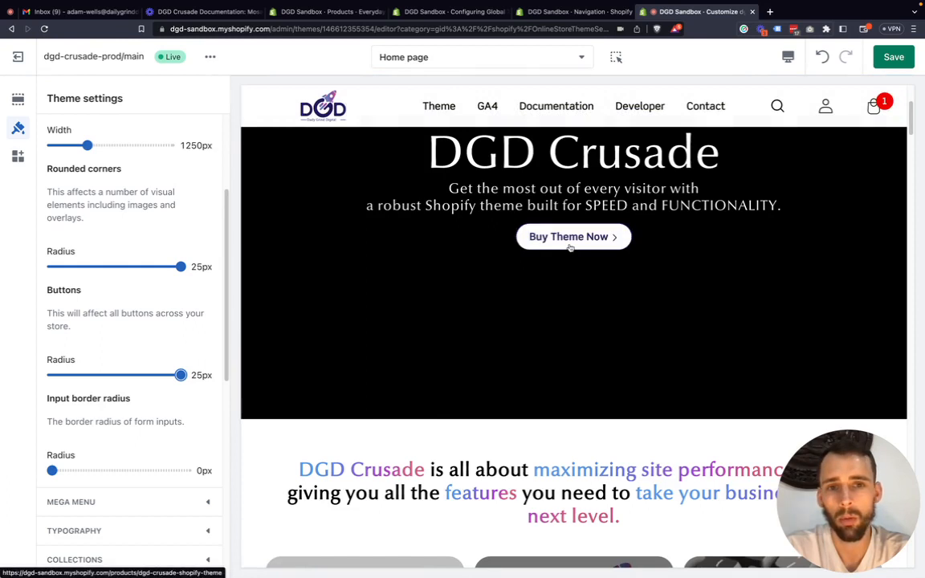
Open the Contact page in the preview and set the Input border radius to 25px.
scroll(116, 441, "down", 2)
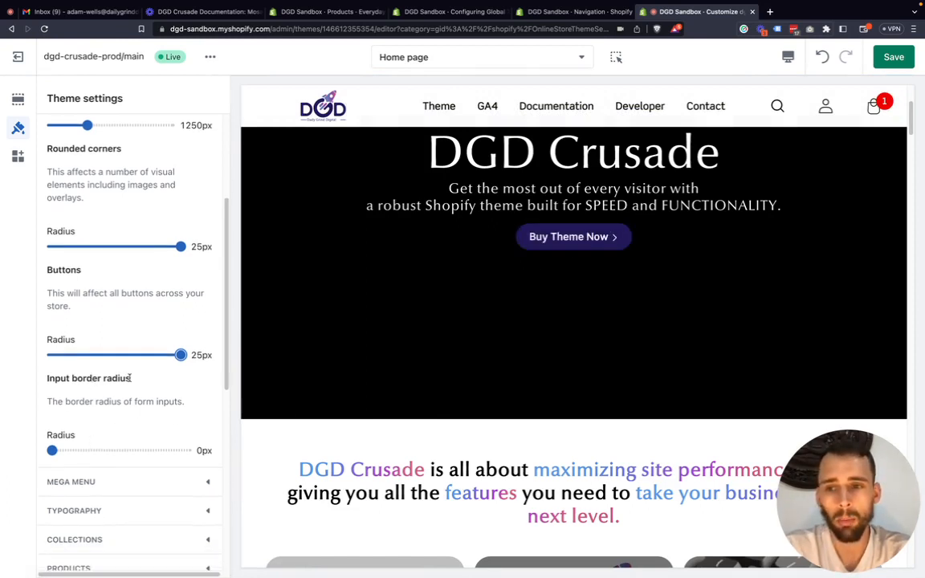
left_click_drag(128, 377, 37, 446)
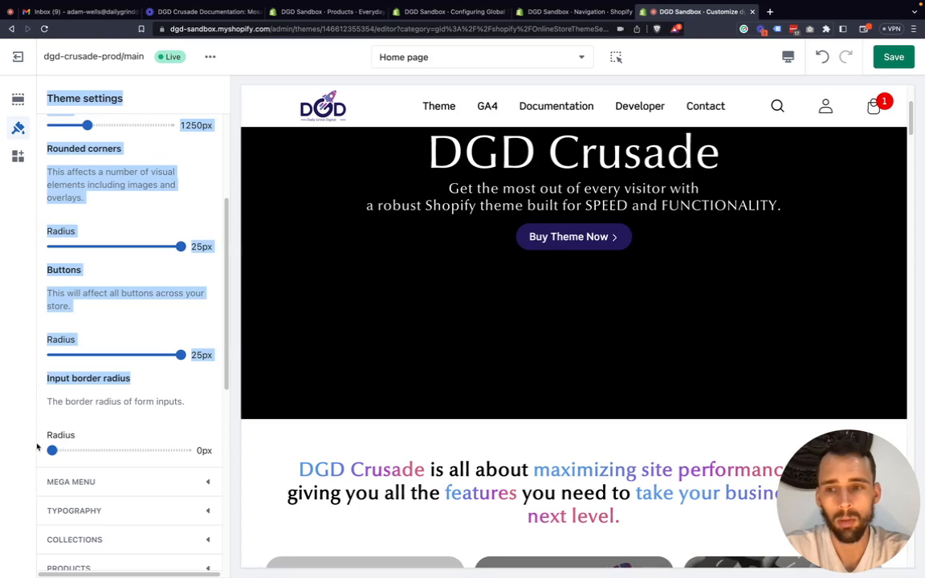
left_click(23, 398)
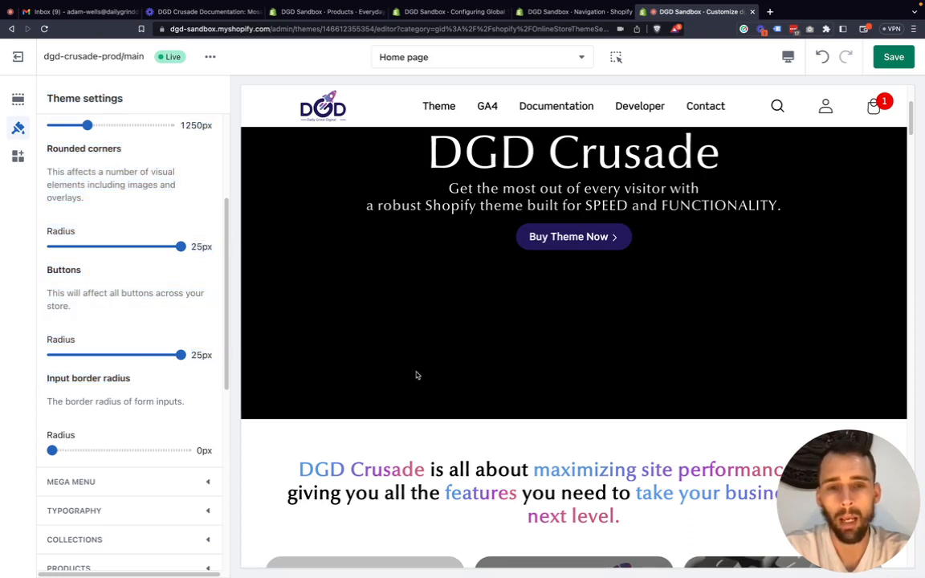
left_click(697, 109)
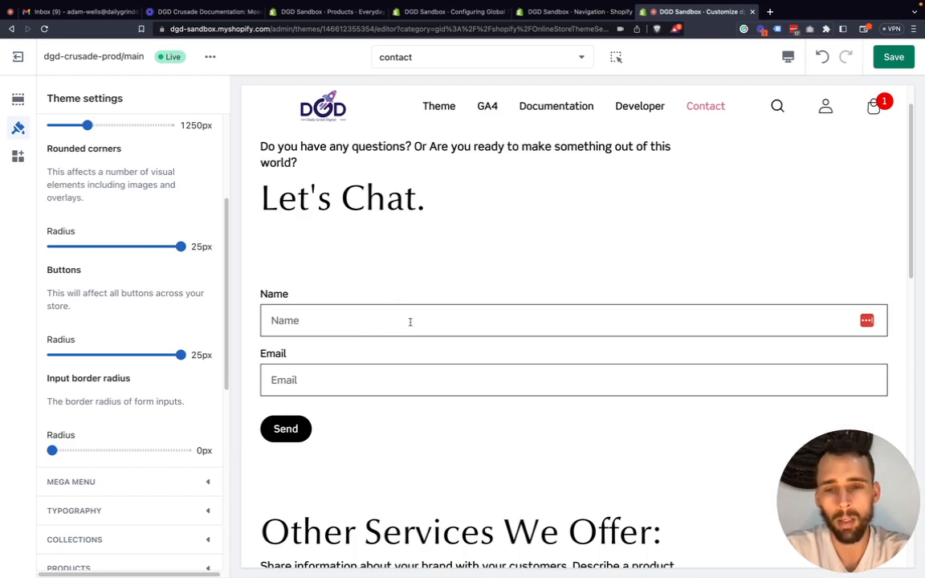
scroll(384, 370, "down", 1)
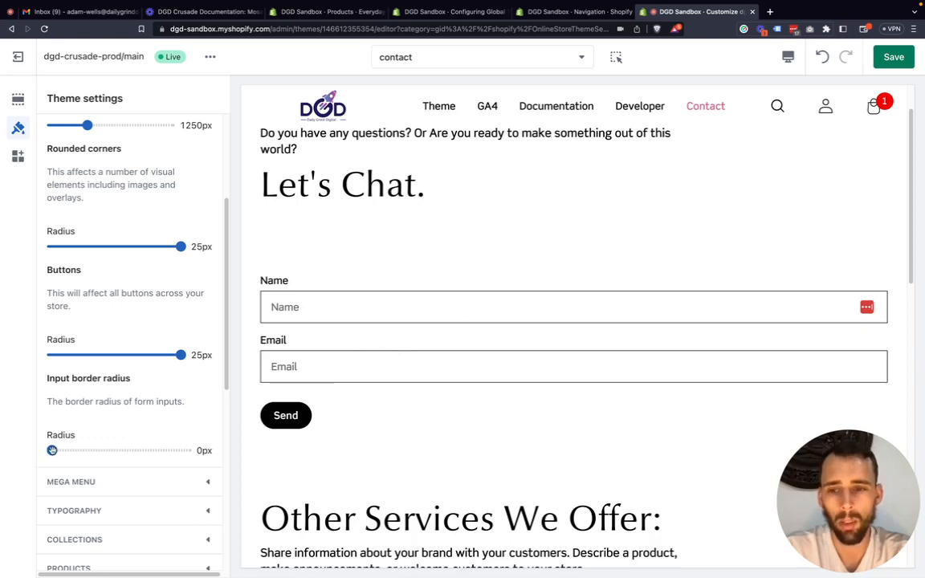
left_click_drag(52, 450, 180, 451)
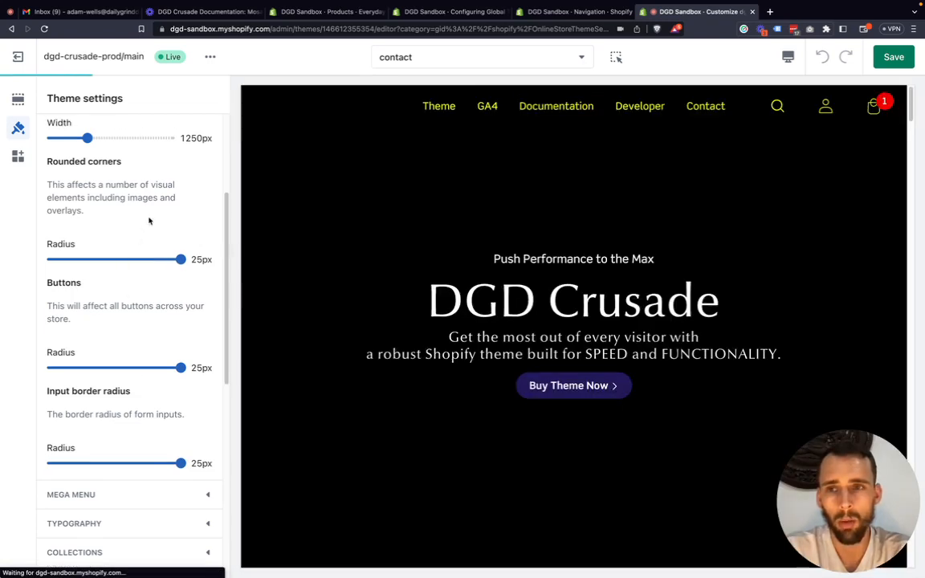
Collapse the Layout settings and examine the enable and link title options of the five mega menus.
left_click(206, 186)
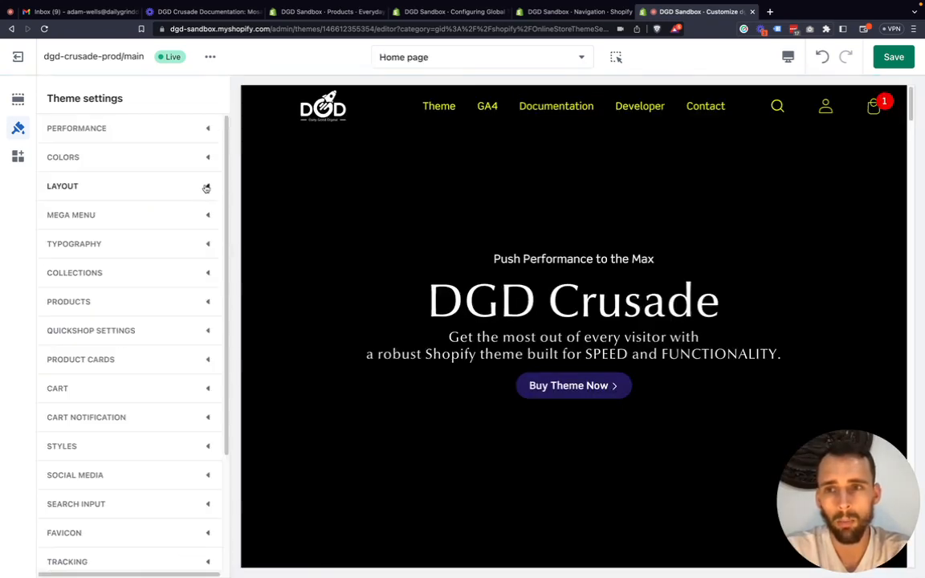
left_click(209, 214)
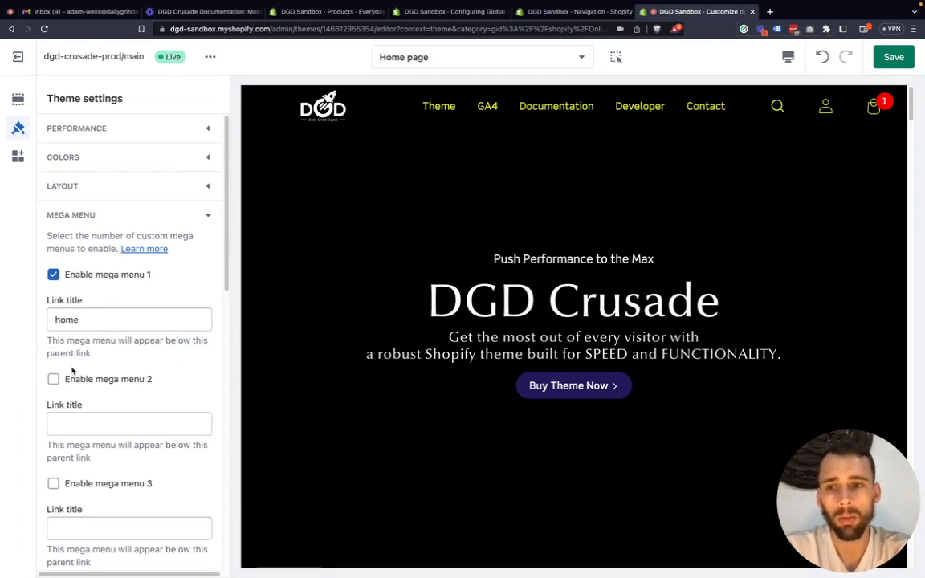
scroll(71, 371, "down", 5)
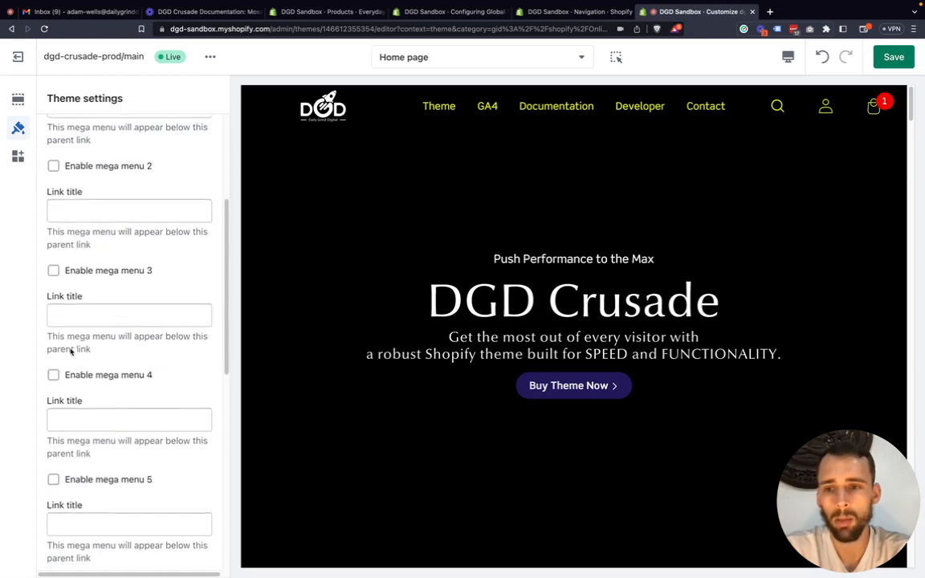
scroll(71, 351, "down", 3)
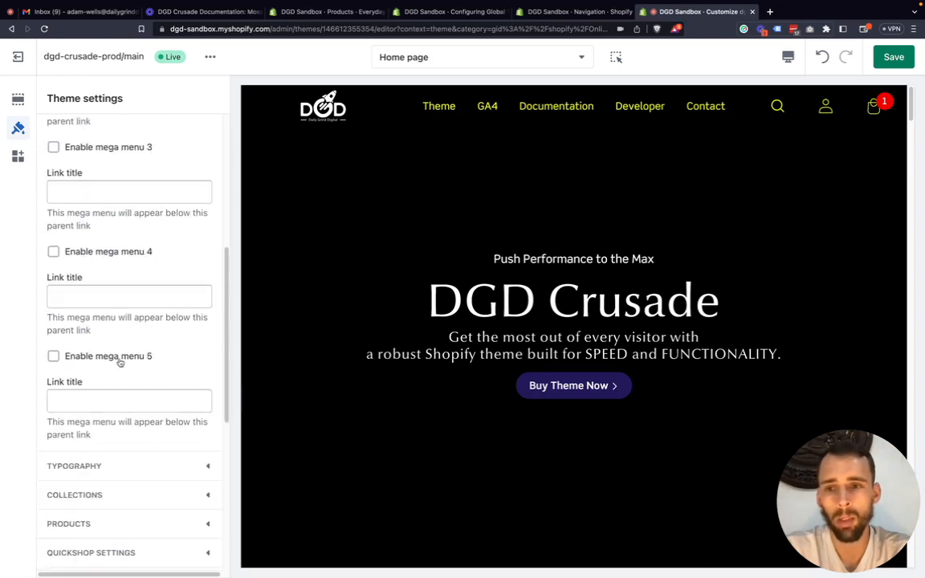
scroll(108, 352, "up", 5)
scroll(108, 351, "up", 3)
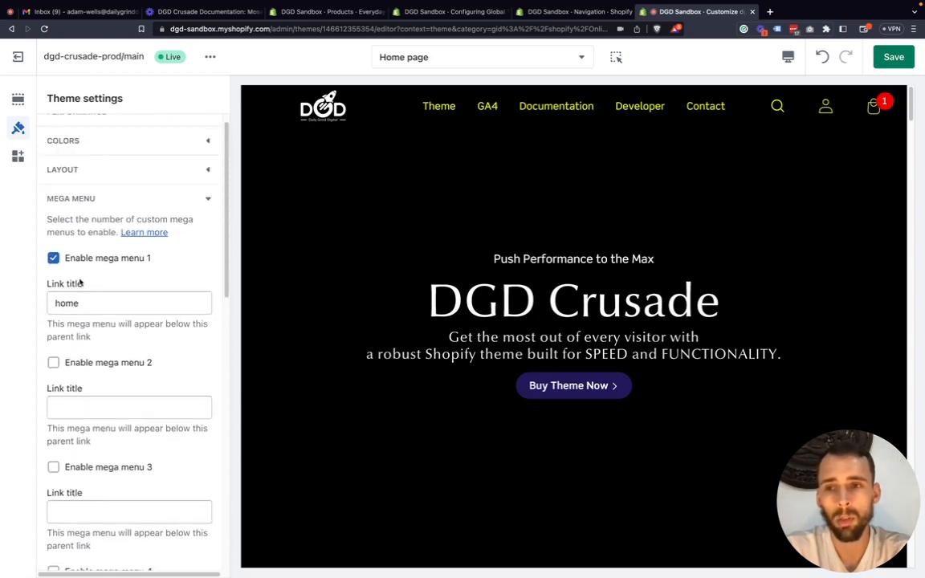
Disable and re-enable mega menu 1, and set its link title to "theme".
left_click(74, 258)
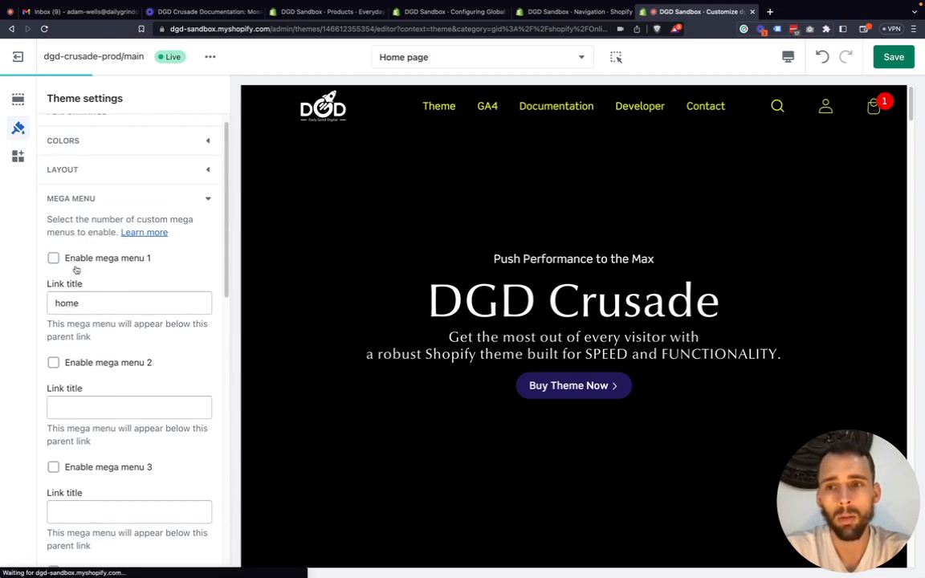
left_click(54, 258)
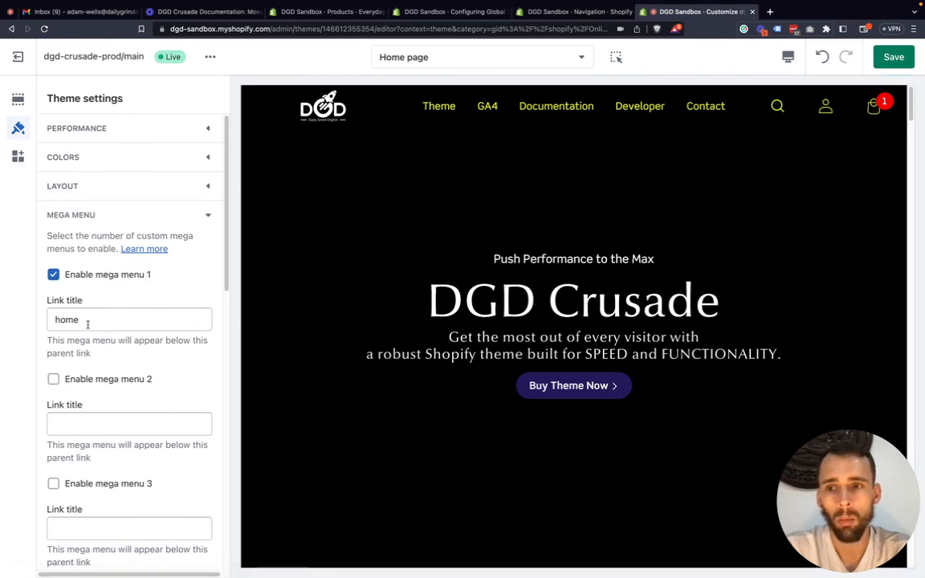
left_click_drag(89, 325, 45, 320)
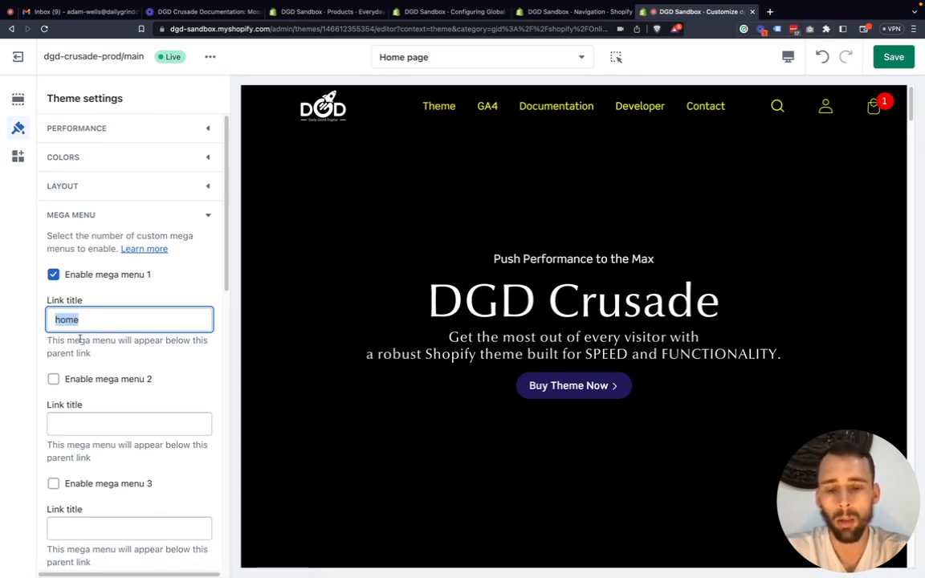
type("theme")
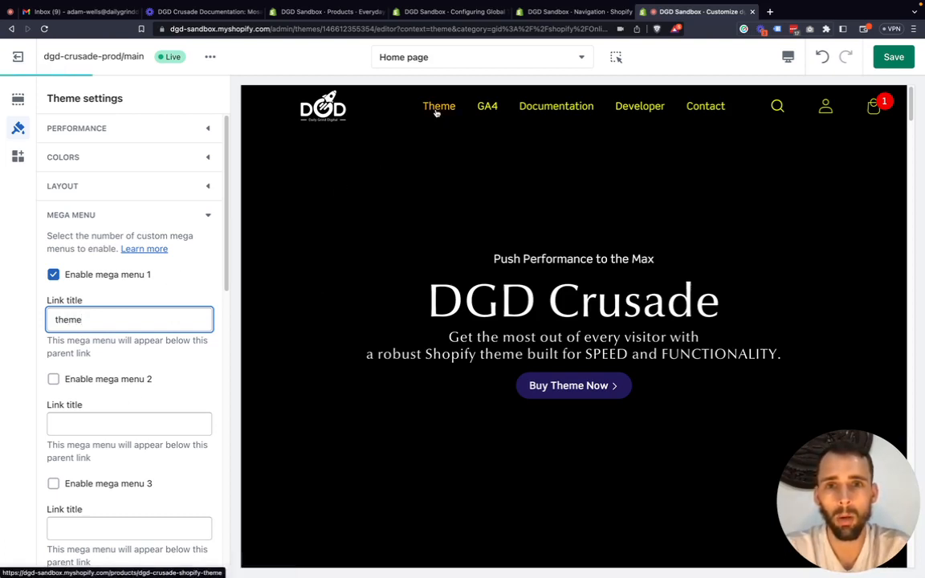
Check the home page's section list for the Mega menu 1 section and review the remaining mega menu settings.
left_click(18, 101)
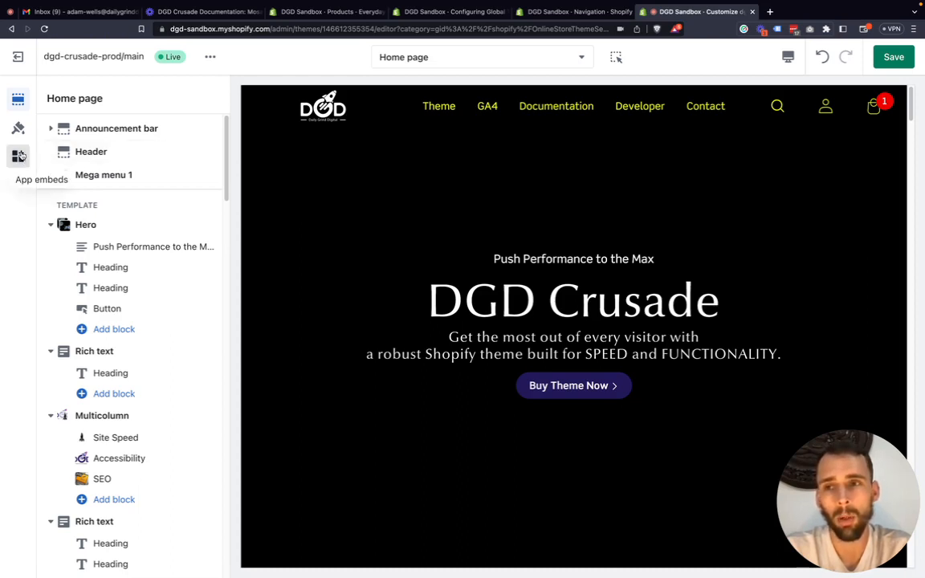
left_click(17, 128)
scroll(125, 265, "down", 10)
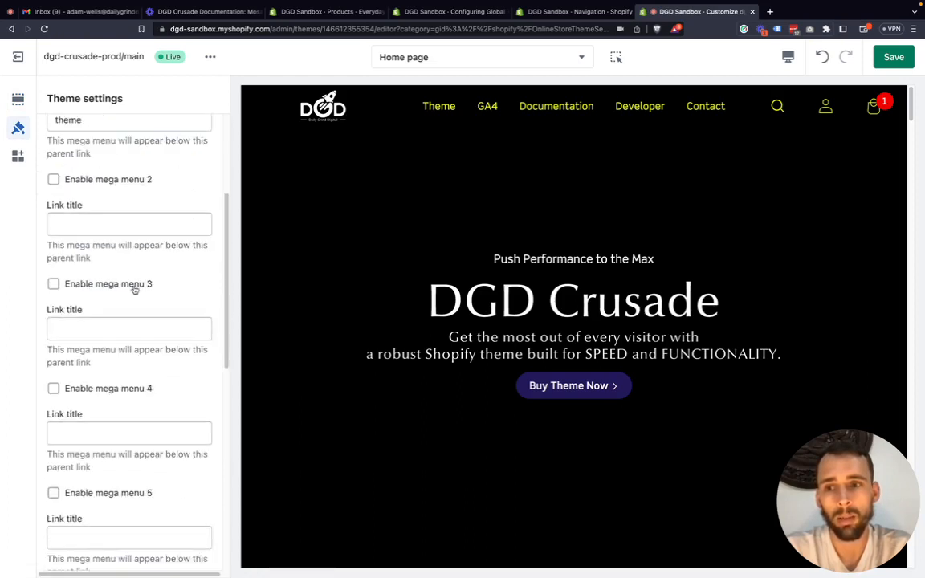
scroll(133, 294, "down", 3)
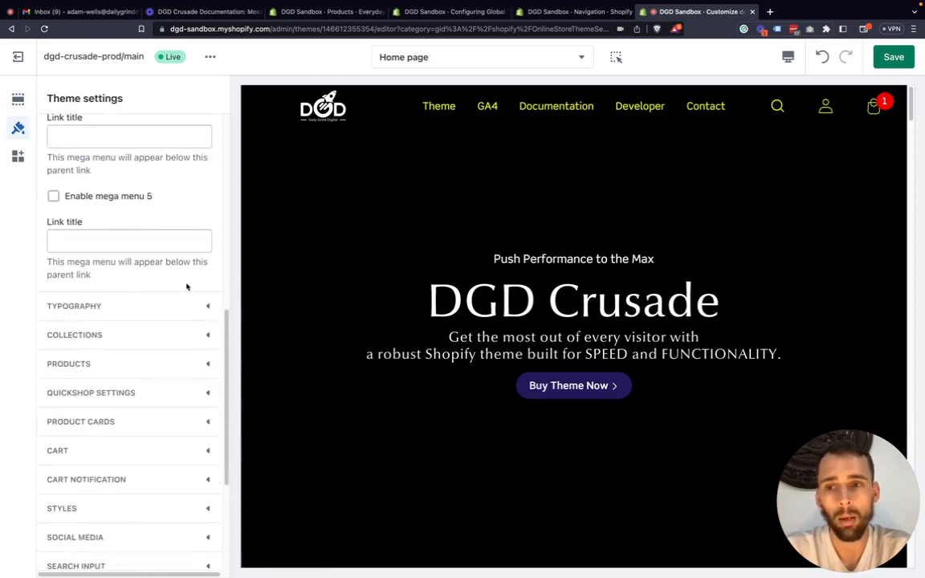
scroll(192, 285, "up", 7)
scroll(192, 285, "up", 5)
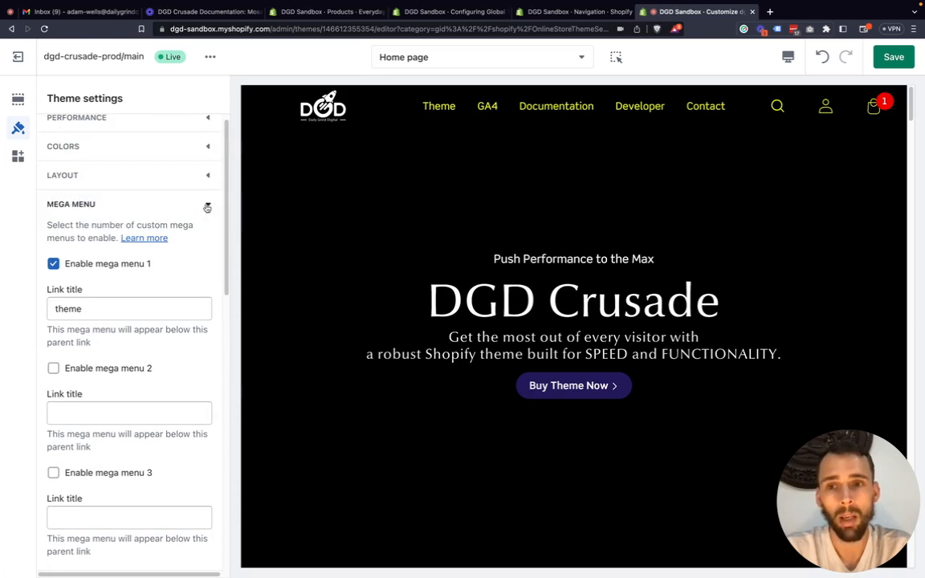
Collapse the Mega menu settings and open the Typography settings to view the primary and secondary fonts.
left_click(207, 207)
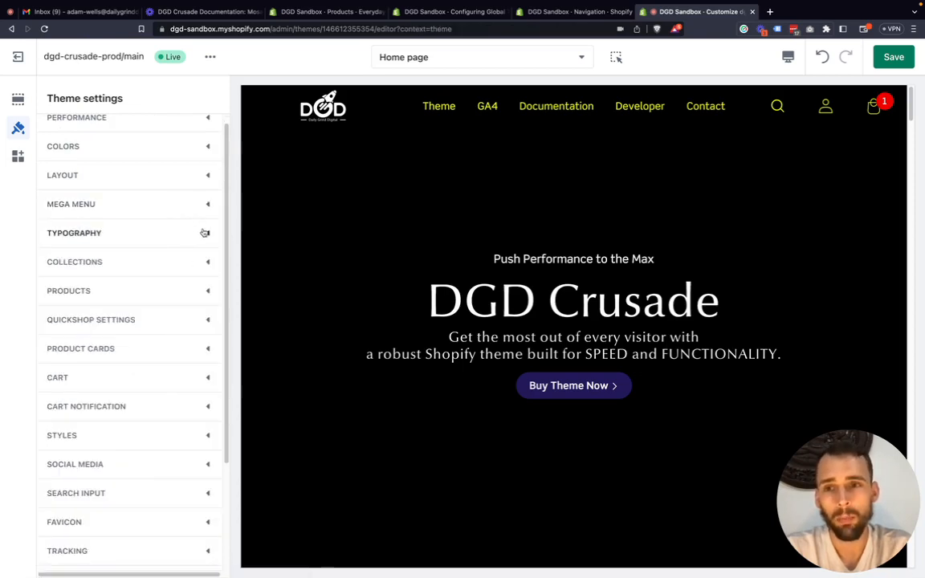
left_click(207, 234)
scroll(167, 240, "down", 1)
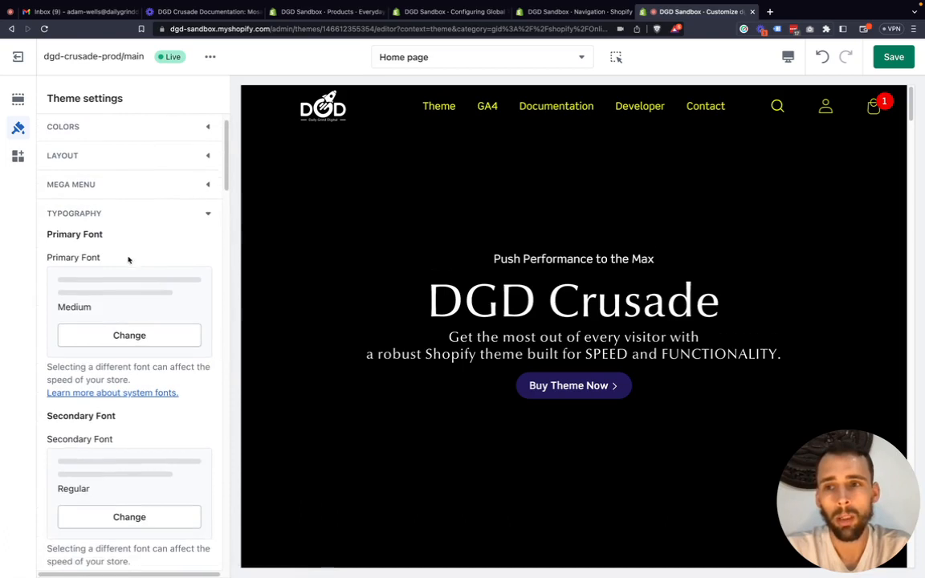
Open the font selection for the primary font, browse the system and other fonts, and close it without choosing one.
scroll(102, 245, "down", 1)
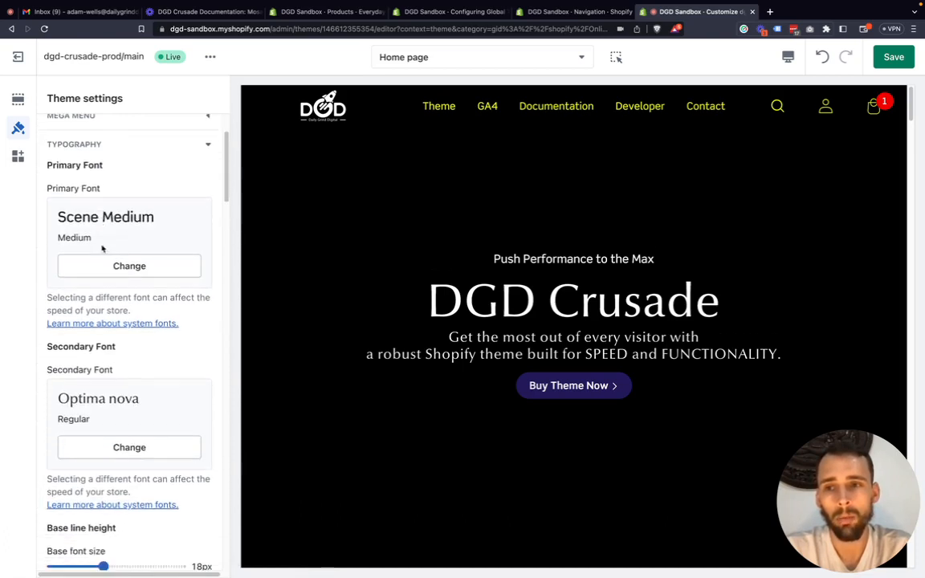
left_click(116, 267)
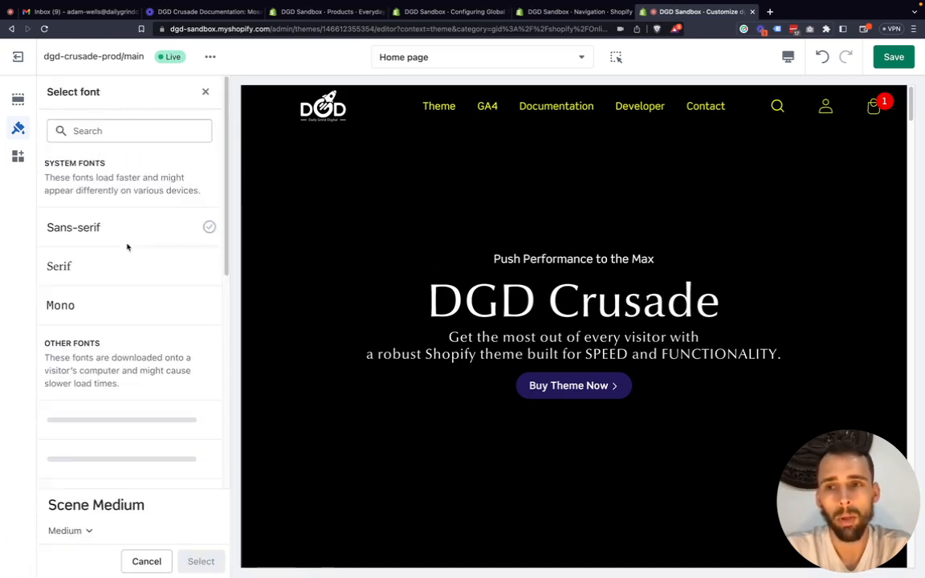
scroll(124, 290, "down", 5)
scroll(125, 310, "up", 4)
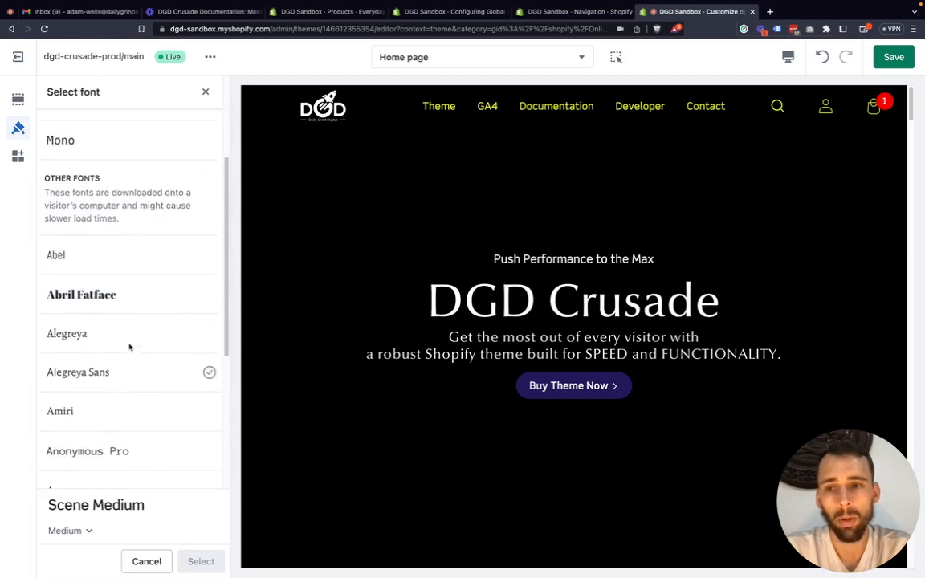
scroll(185, 241, "up", 1)
left_click(206, 92)
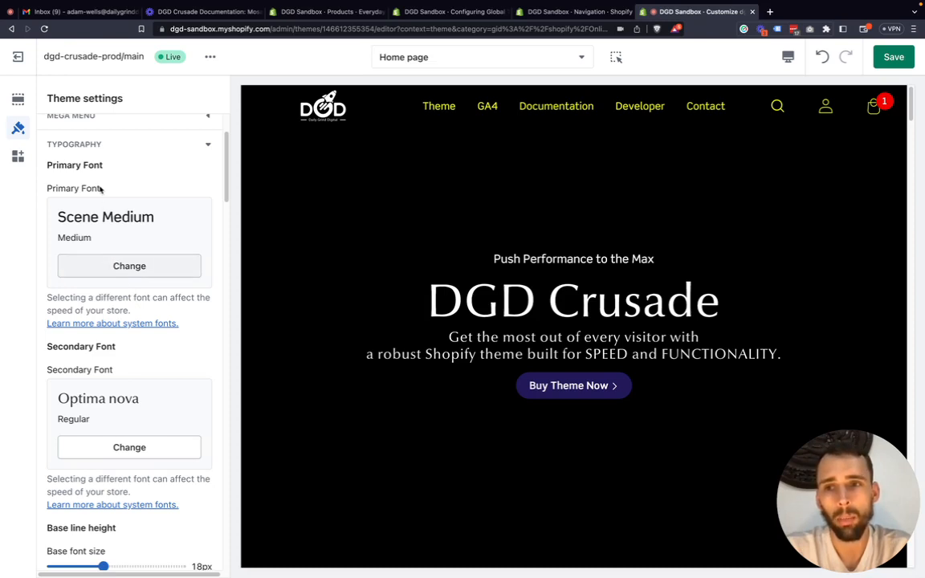
Examine the primary and secondary font settings in the Typography section.
scroll(90, 172, "down", 2)
scroll(117, 298, "down", 2)
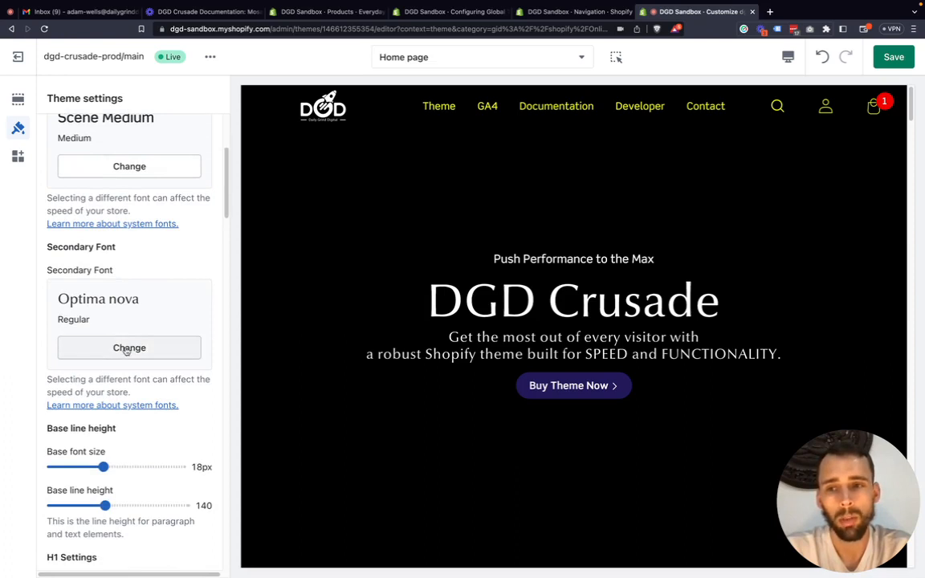
scroll(124, 354, "down", 3)
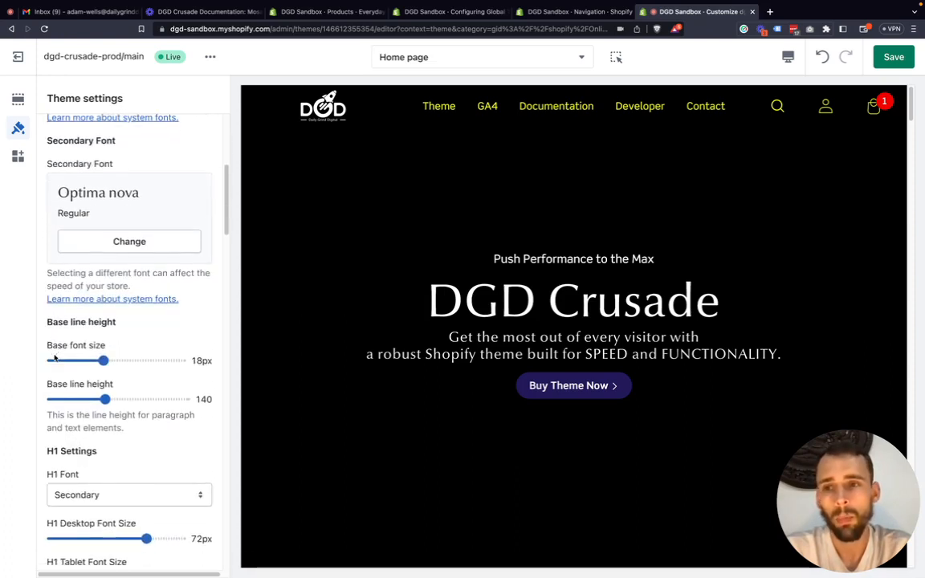
scroll(84, 338, "up", 8)
scroll(90, 325, "down", 1)
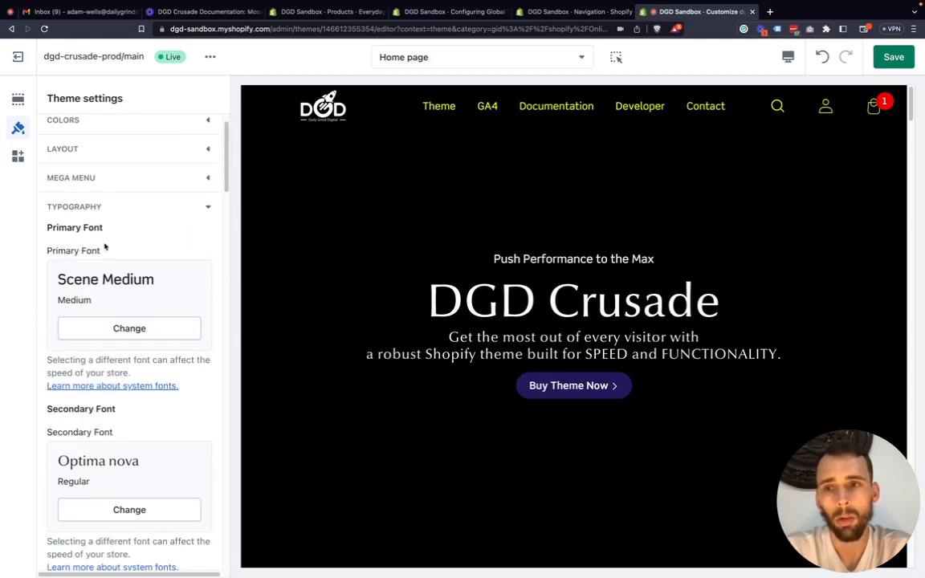
left_click_drag(102, 228, 46, 224)
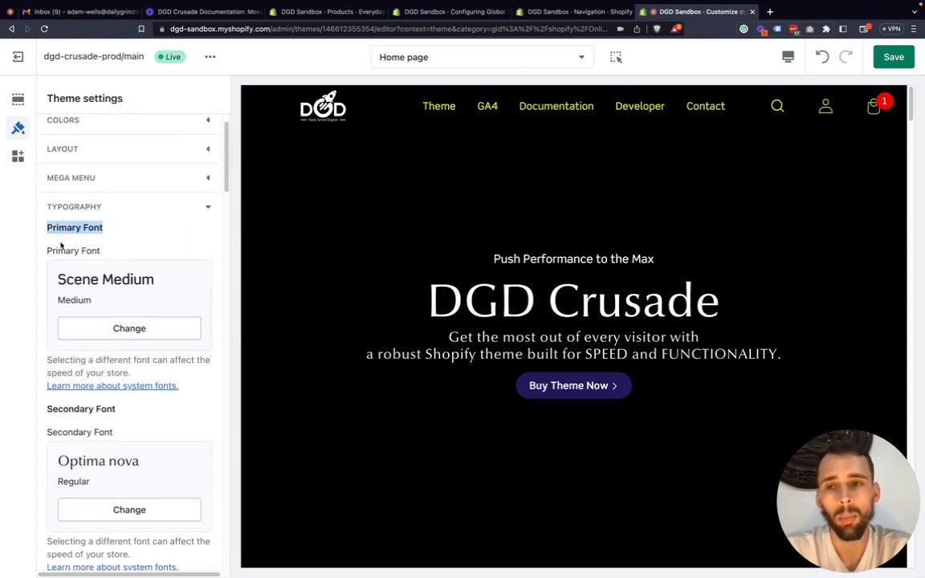
scroll(61, 244, "down", 1)
scroll(60, 247, "down", 6)
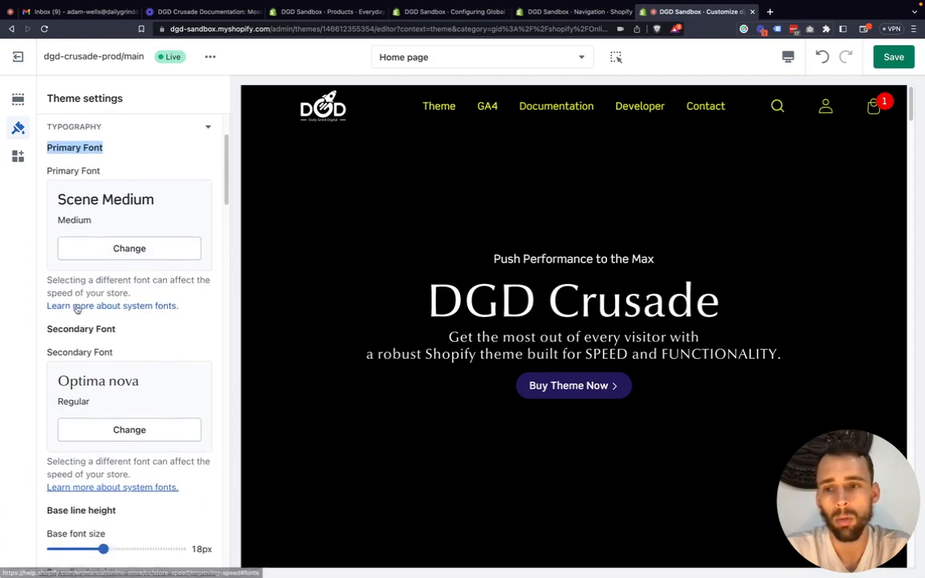
Review the base font size and base line height settings alongside the primary and secondary fonts.
scroll(117, 345, "down", 1)
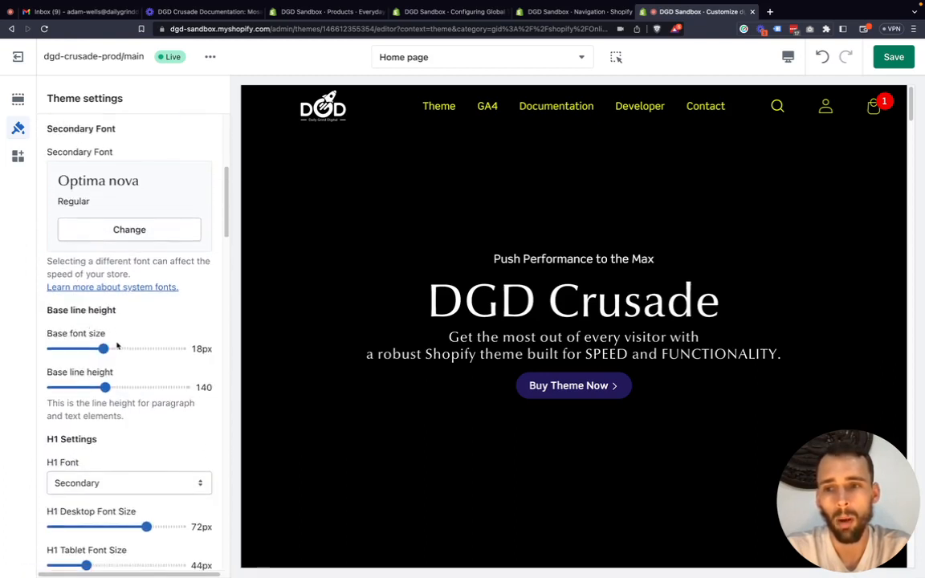
left_click_drag(109, 336, 29, 338)
left_click(29, 338)
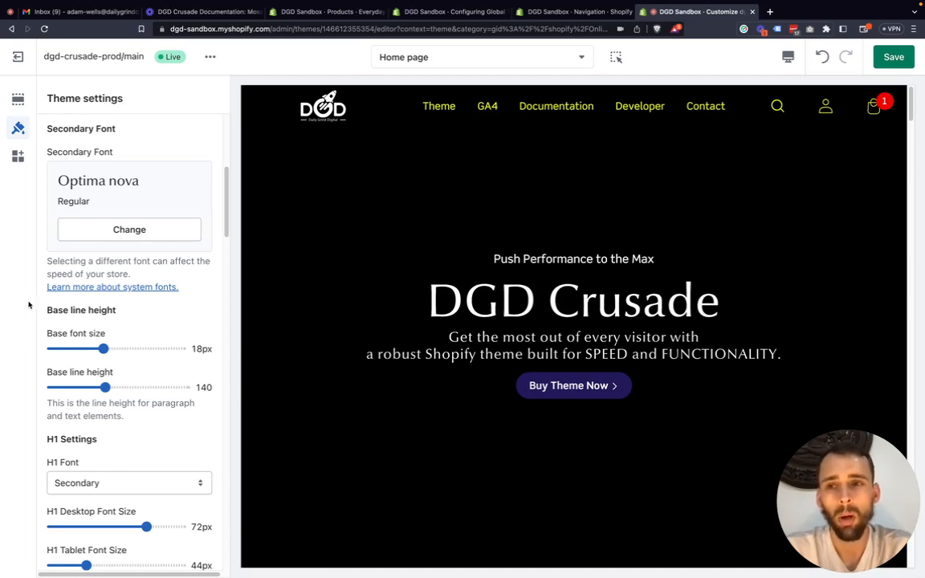
scroll(86, 297, "up", 5)
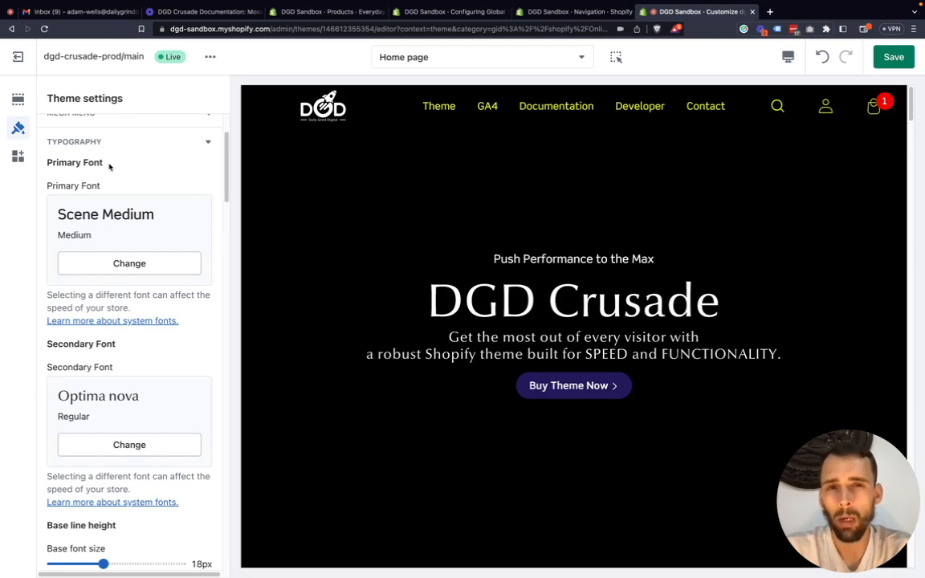
scroll(109, 167, "down", 5)
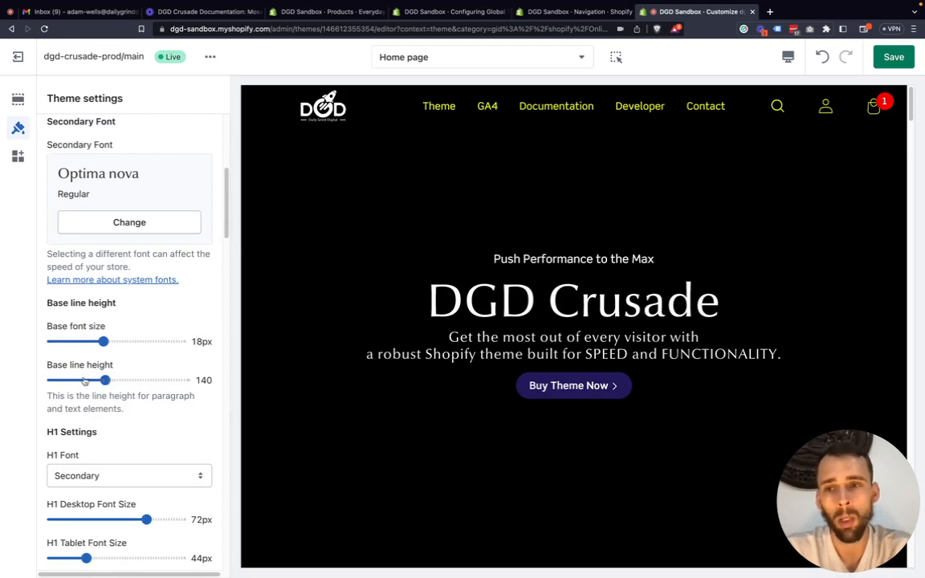
scroll(80, 379, "down", 3)
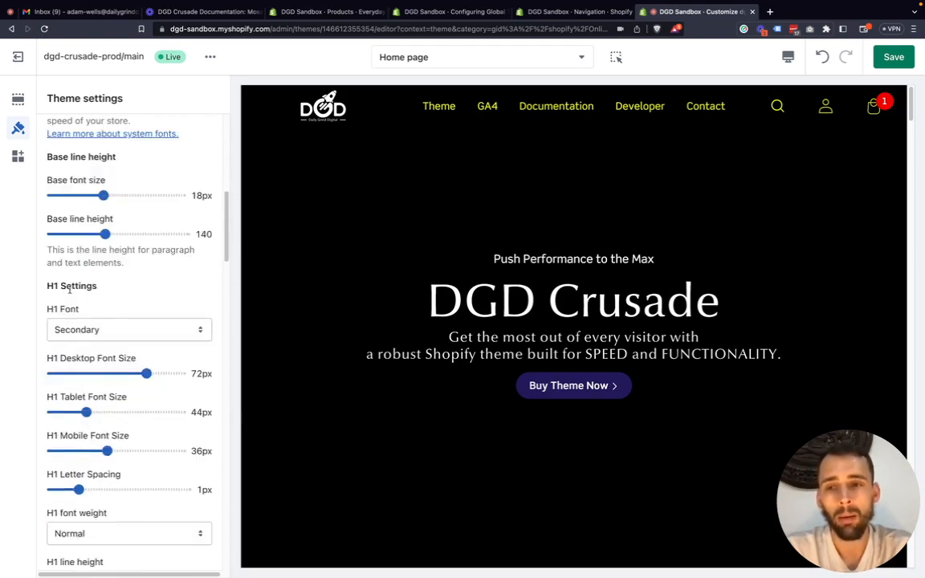
Examine the H1 settings and view the H1 font choices without changing the selection.
left_click_drag(106, 291, 44, 292)
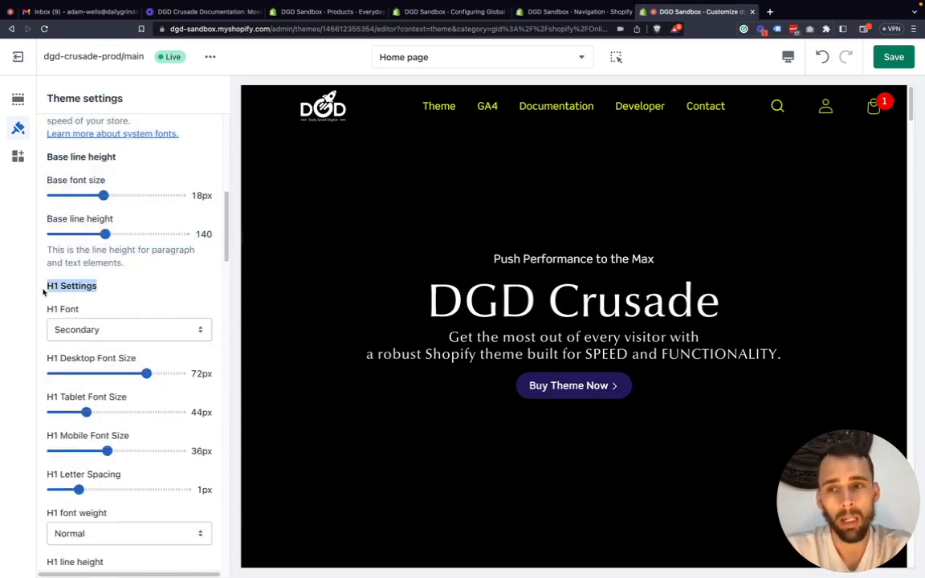
left_click(46, 292)
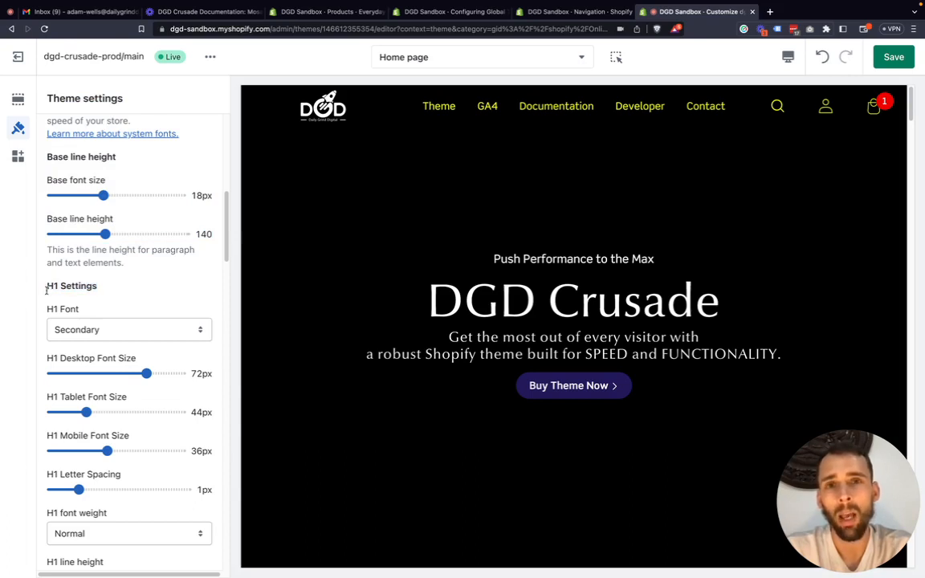
scroll(88, 304, "down", 1)
scroll(115, 314, "down", 1)
left_click(93, 317)
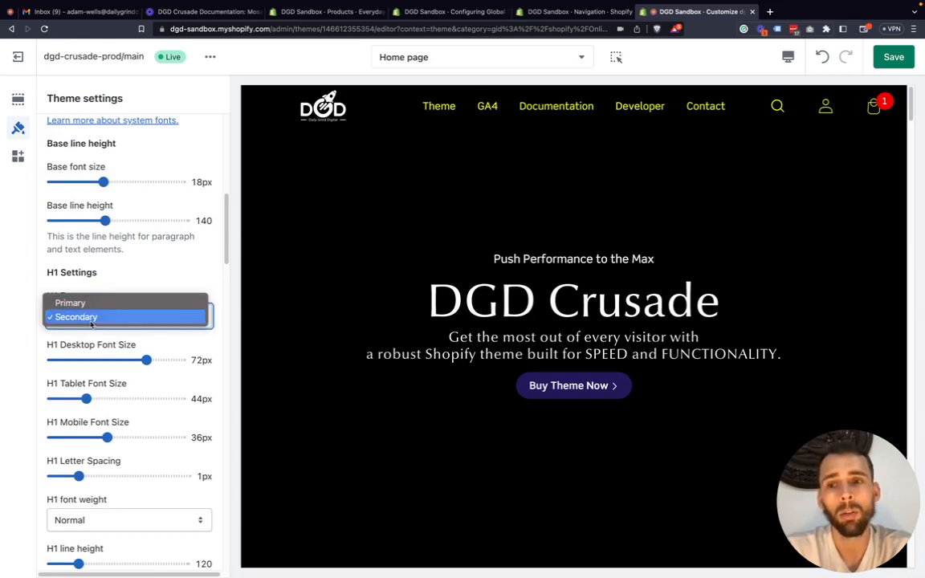
left_click(38, 319)
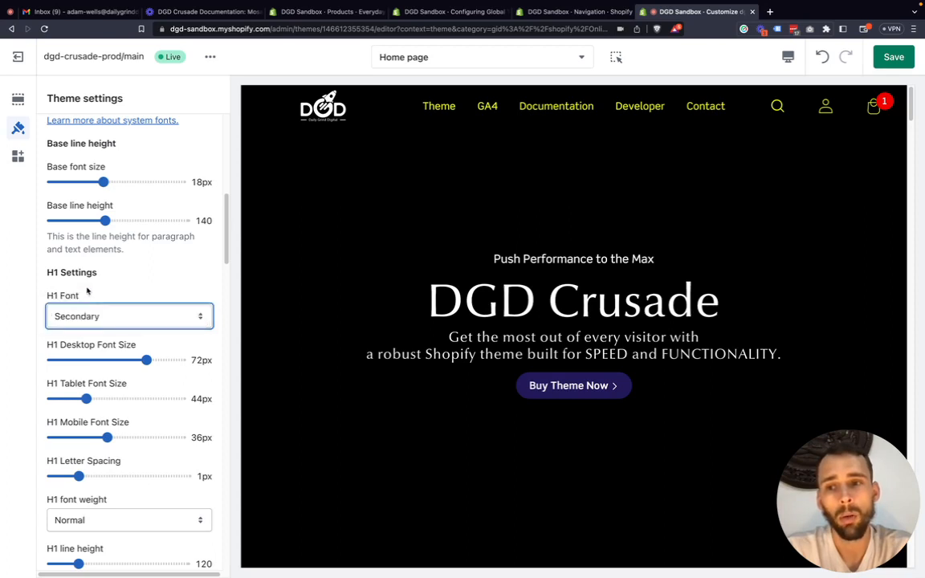
Compare the primary and secondary fonts with the H1 font options, keeping Secondary as the H1 font.
scroll(92, 294, "up", 10)
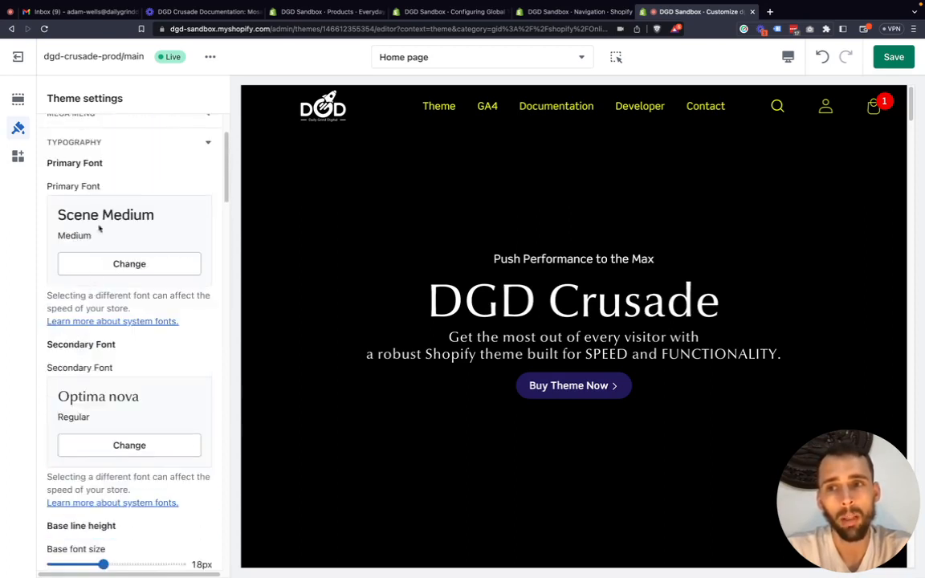
scroll(76, 379, "down", 1)
scroll(81, 380, "down", 1)
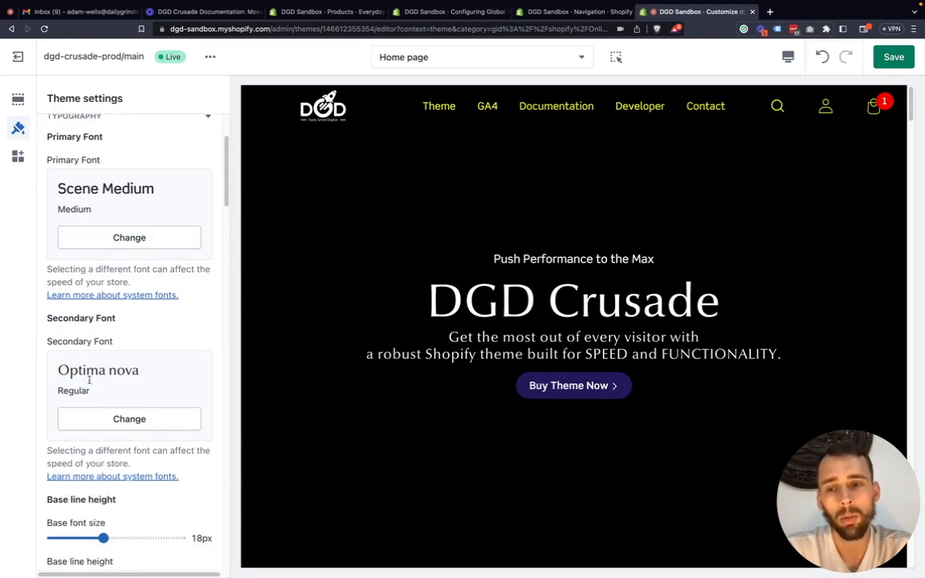
scroll(103, 392, "down", 1)
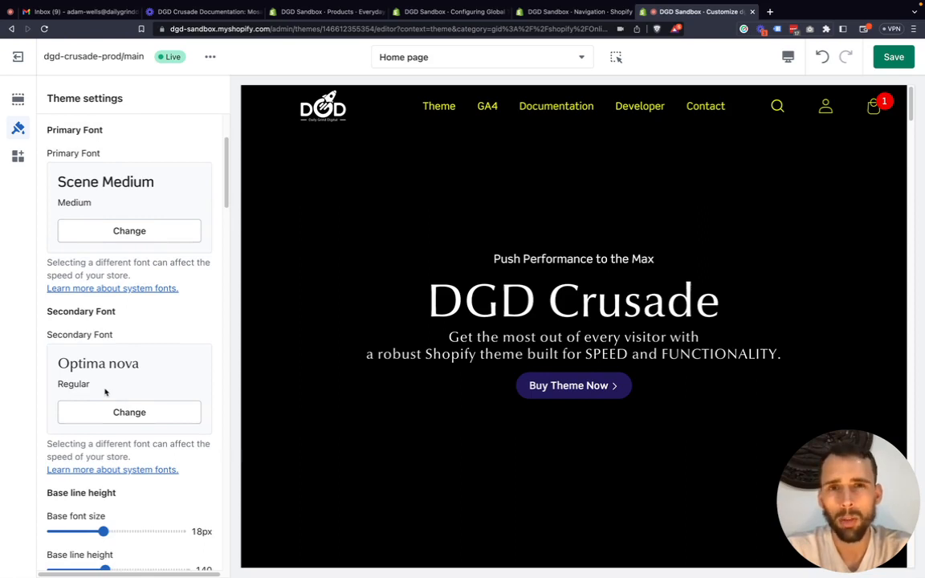
scroll(102, 392, "down", 15)
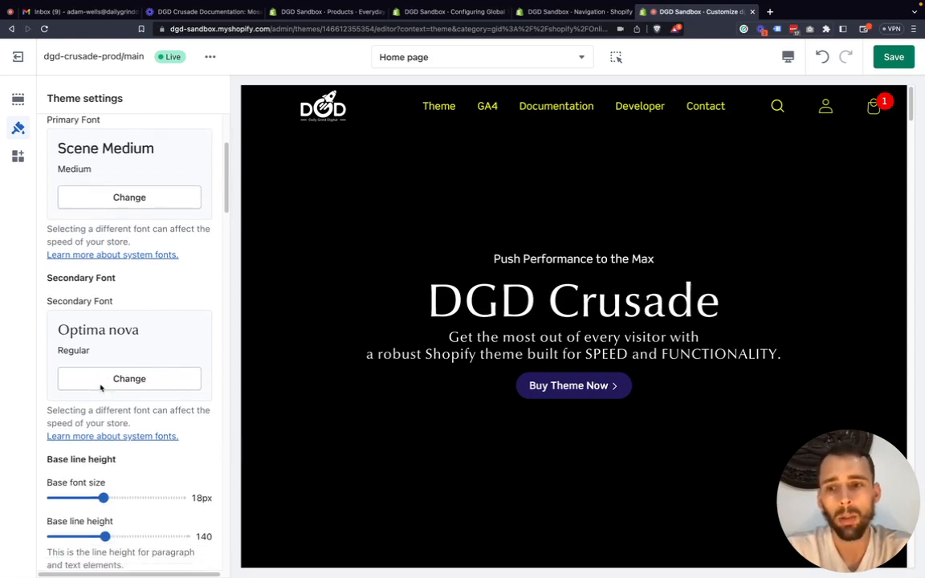
scroll(100, 389, "down", 3)
left_click(93, 389)
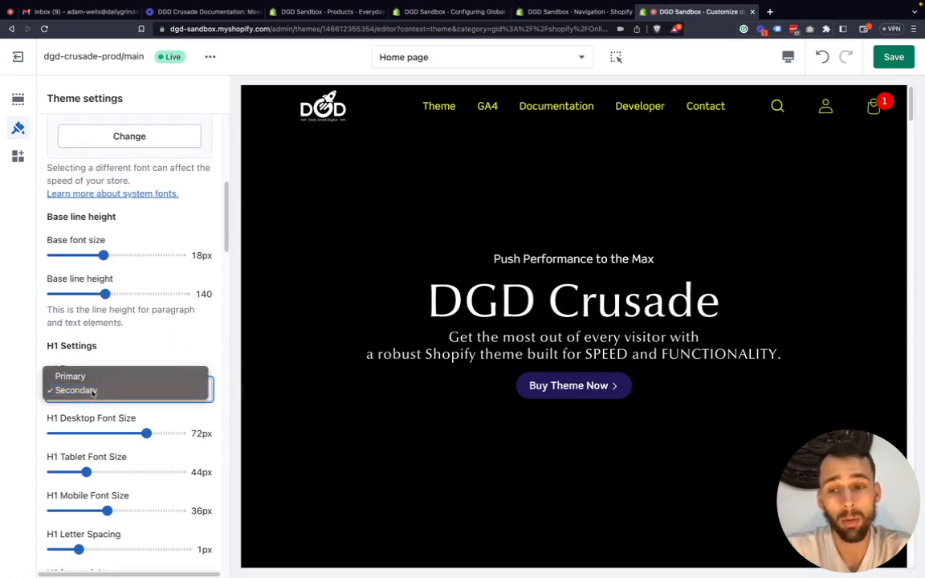
left_click(93, 390)
scroll(77, 389, "down", 1)
left_click(85, 340)
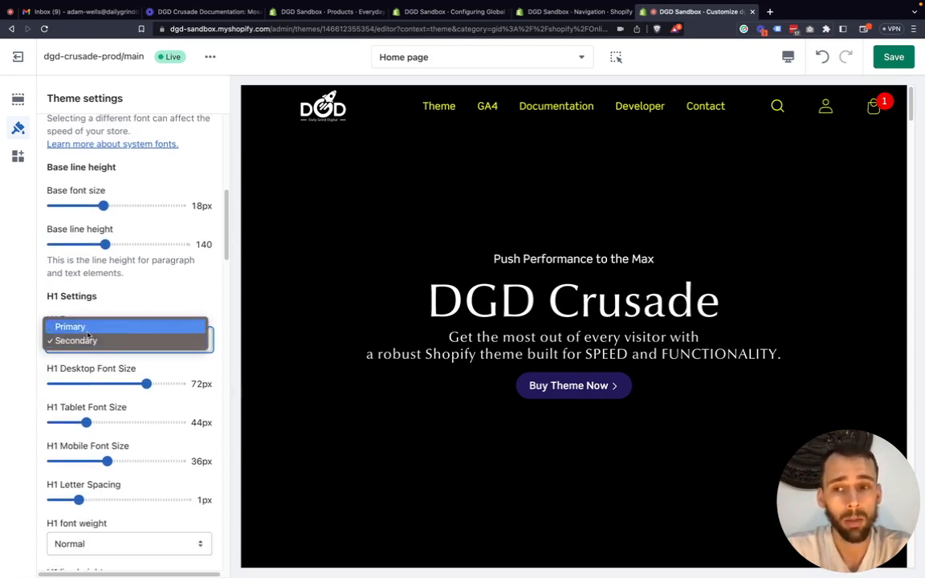
left_click(6, 367)
scroll(68, 372, "down", 3)
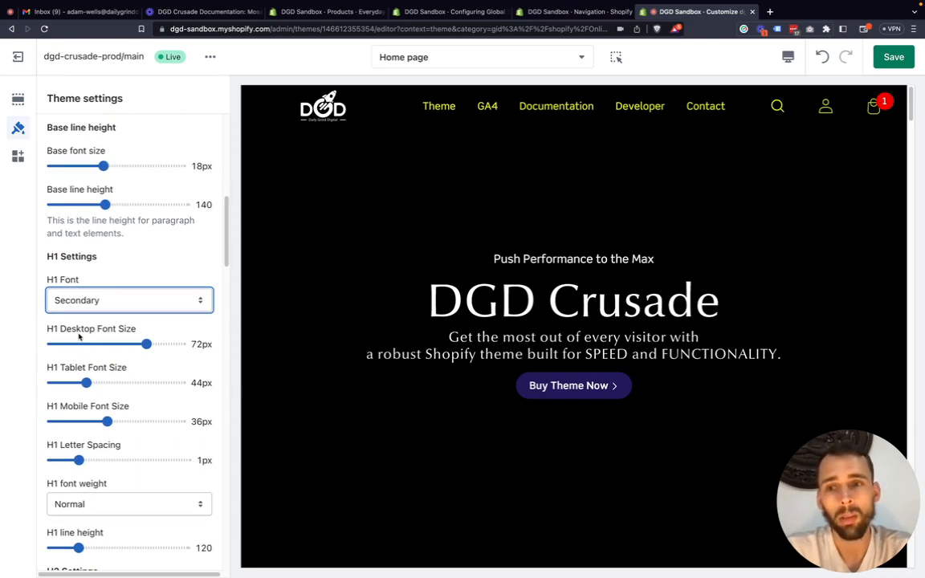
Try the H1 desktop font size at 80px and 50px against the hero heading, and set it to 80px.
scroll(79, 337, "down", 2)
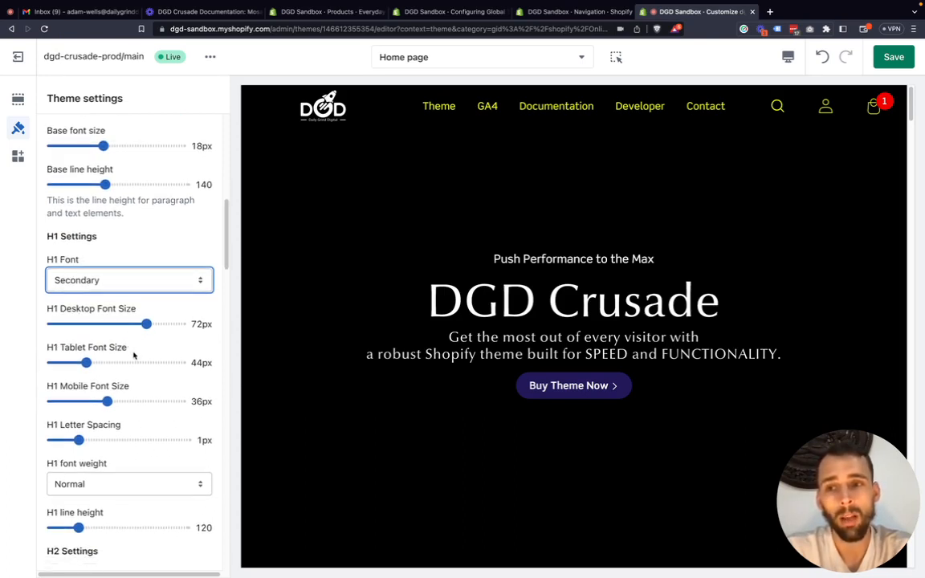
scroll(135, 394, "down", 1)
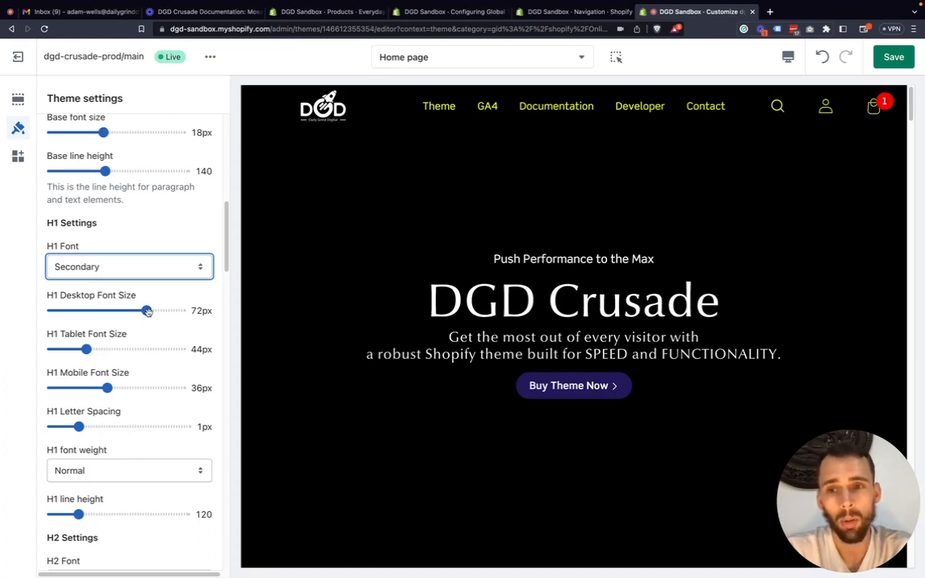
left_click_drag(147, 312, 214, 319)
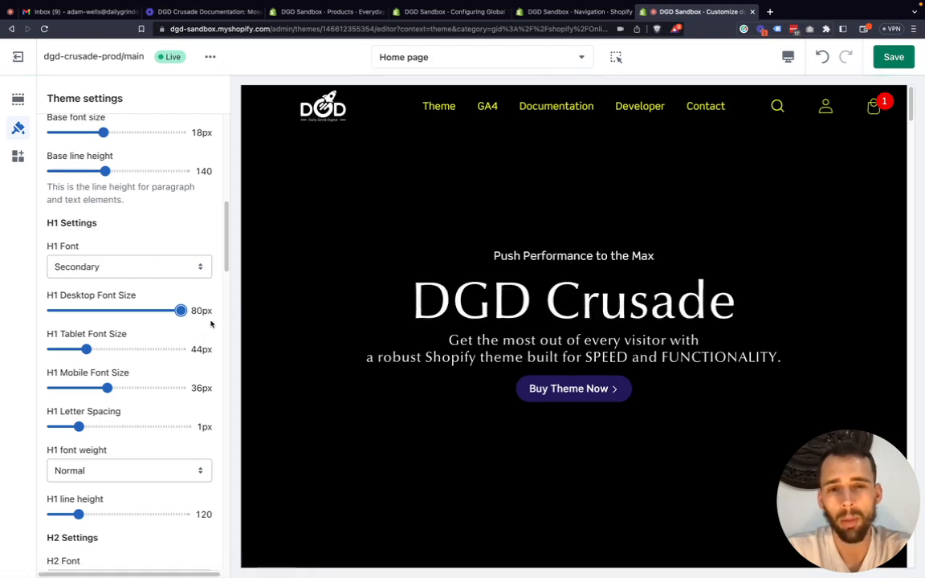
left_click_drag(178, 313, 37, 313)
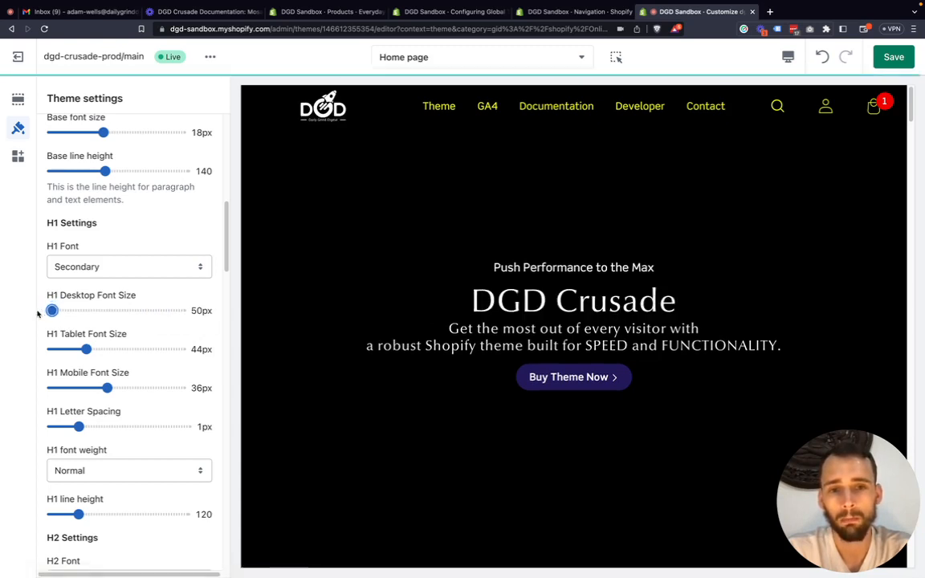
left_click_drag(476, 302, 669, 299)
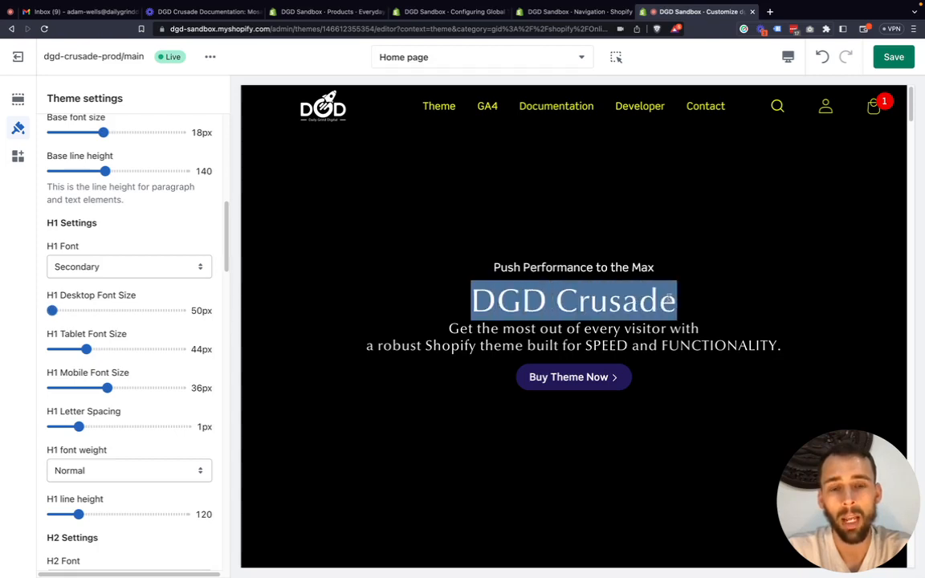
left_click(669, 299)
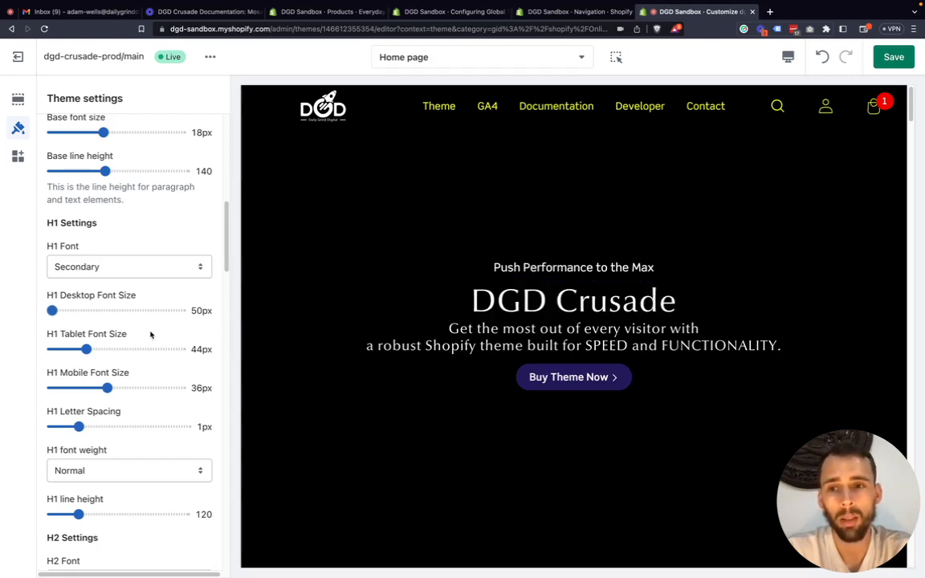
left_click_drag(52, 311, 205, 312)
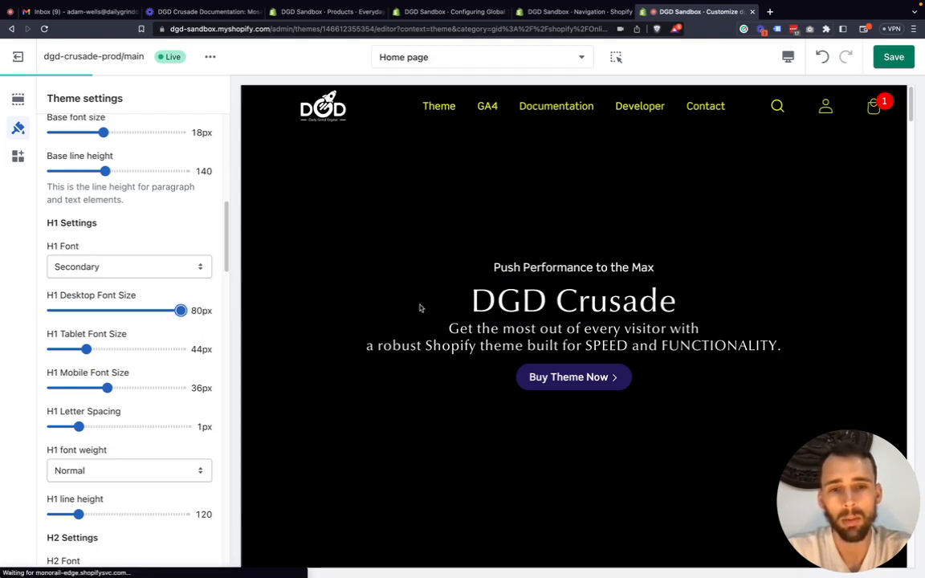
Show the home page's section list and move the Hero section's second Heading block above the first one.
scroll(87, 155, "up", 1)
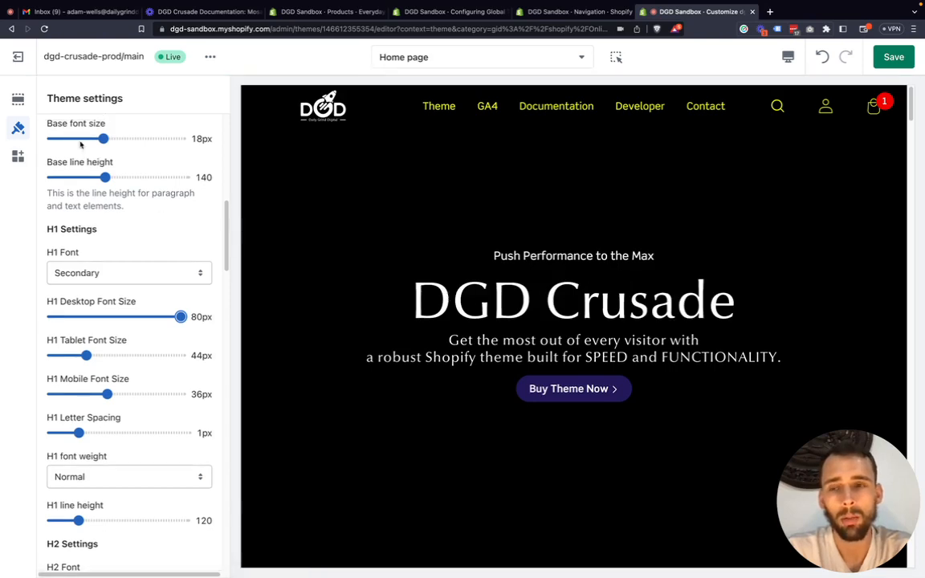
left_click(18, 100)
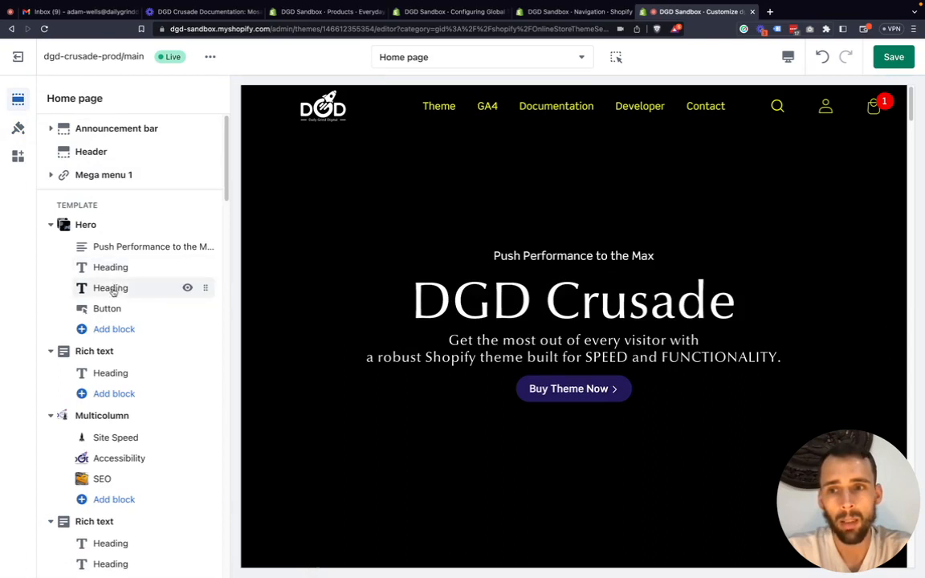
mouse_move(206, 287)
left_mouse_down()
mouse_move(213, 266)
mouse_move(203, 268)
left_mouse_up()
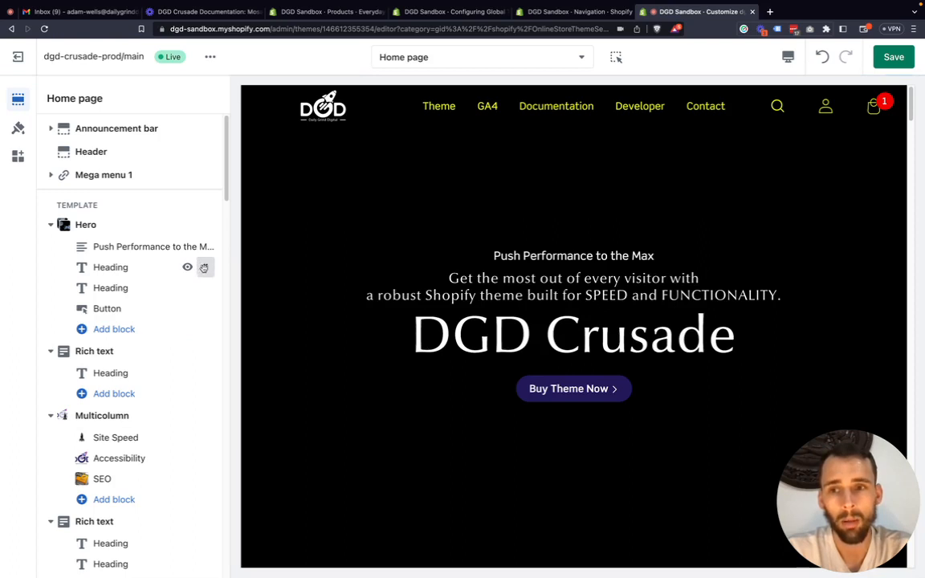
Move the DGD Crusade heading back above the tagline heading in the Hero section and open its block settings.
mouse_move(204, 267)
left_mouse_down()
mouse_move(214, 269)
mouse_move(200, 268)
mouse_move(209, 288)
mouse_move(213, 267)
mouse_move(204, 267)
left_mouse_up()
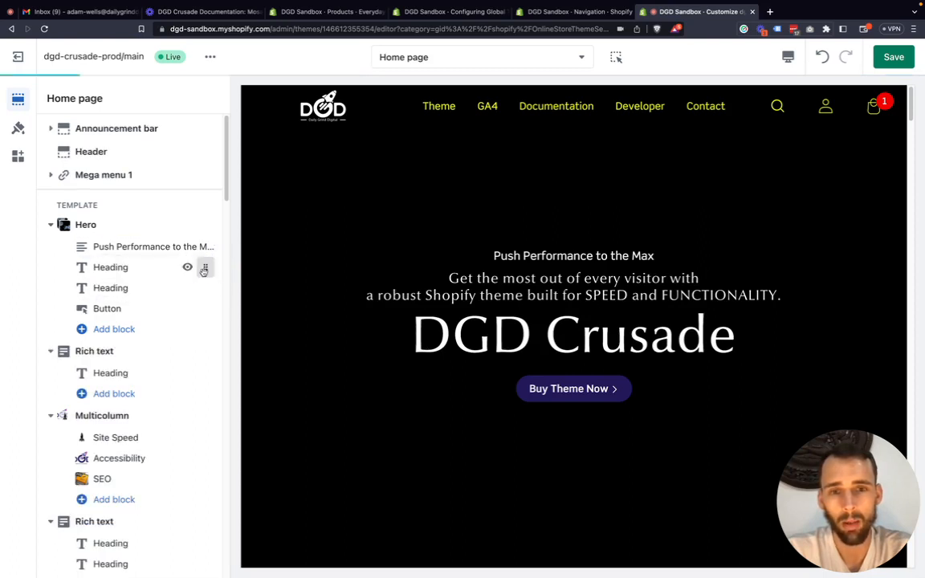
left_click(137, 275)
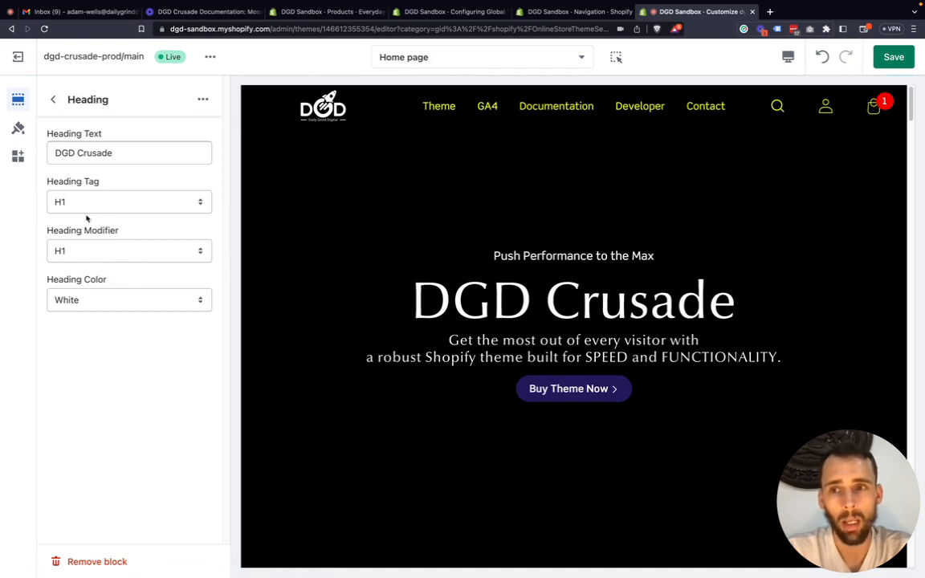
Examine the Heading Modifier options and compare the Heading Tag and Heading Modifier settings, keeping the H1 modifier selected.
left_click(91, 252)
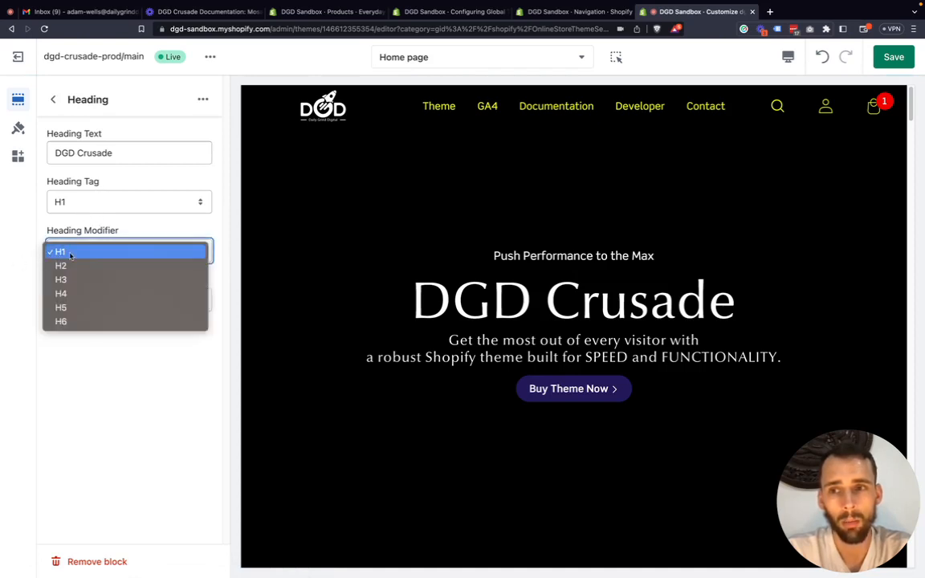
left_click(23, 254)
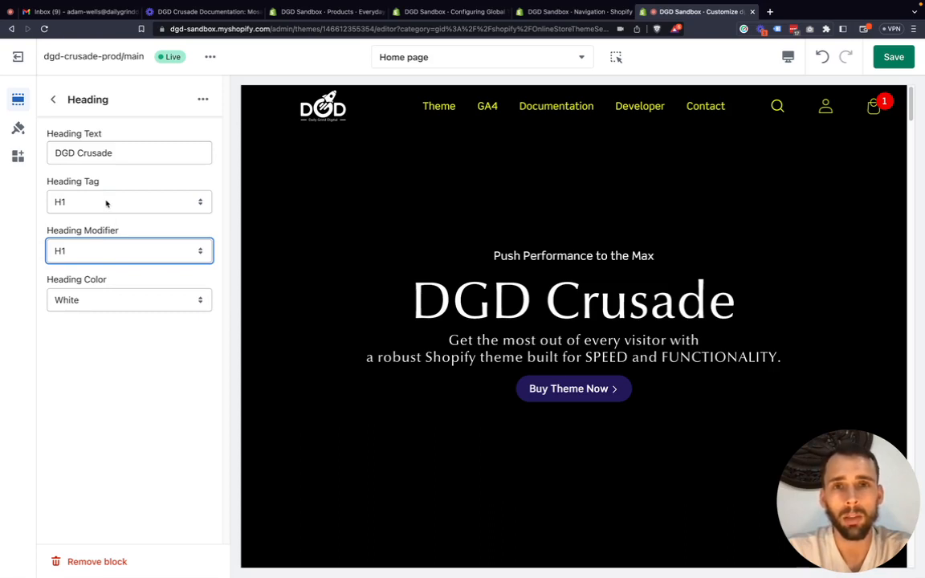
left_click_drag(111, 187, 41, 189)
left_click(41, 190)
left_click_drag(113, 241, 41, 237)
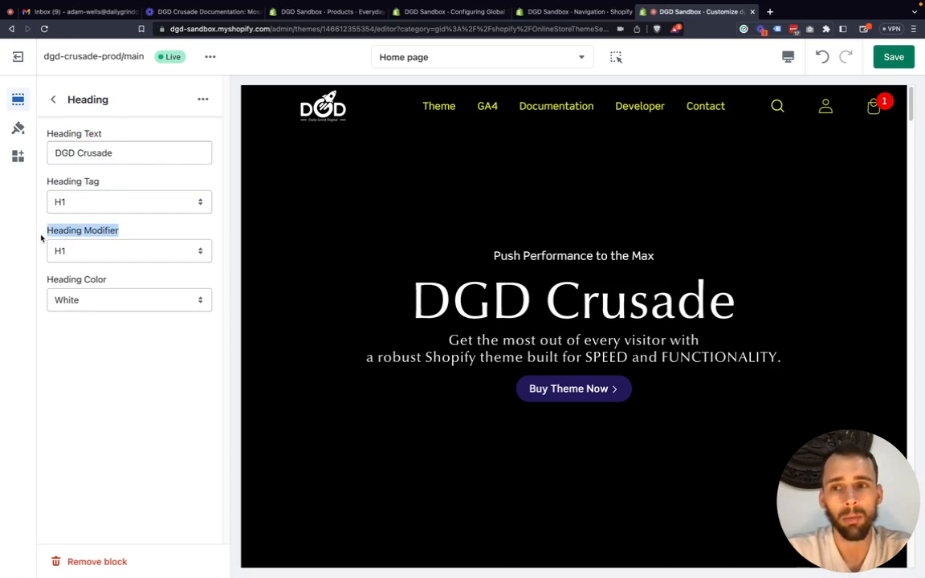
left_click(51, 236)
left_click(41, 234)
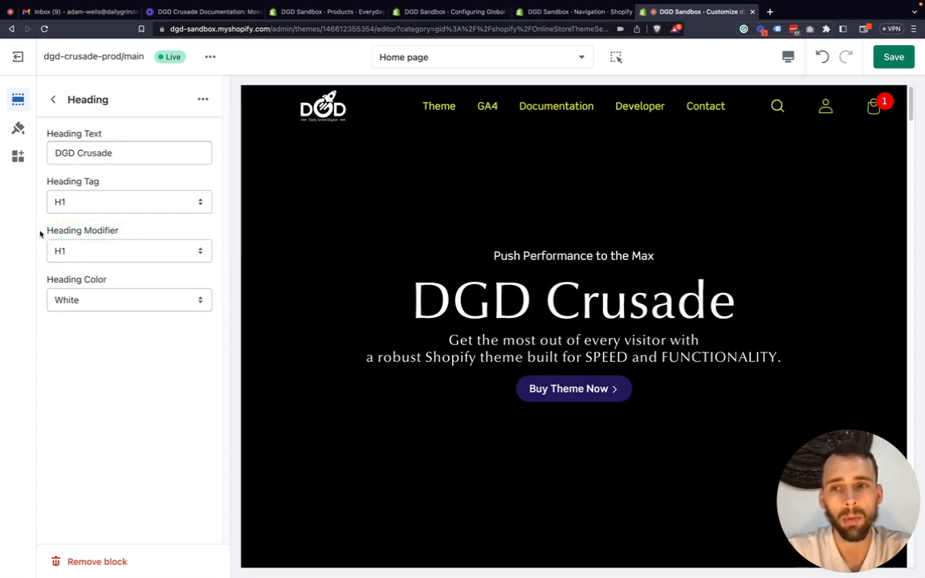
Review the heading tag choices, keep the DGD Crusade heading's tag at H1, and set its heading modifier to H2.
left_click(83, 206)
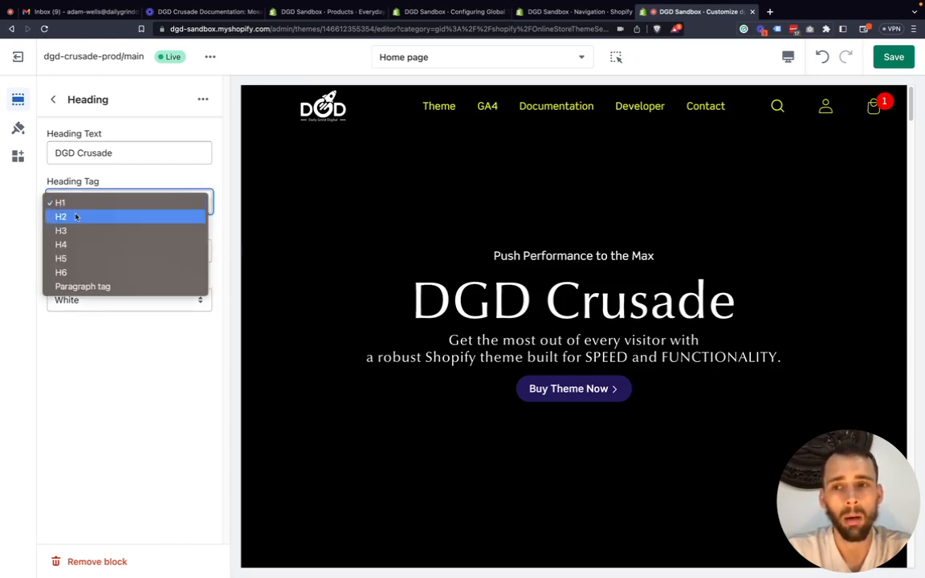
left_click(70, 203)
left_click(81, 250)
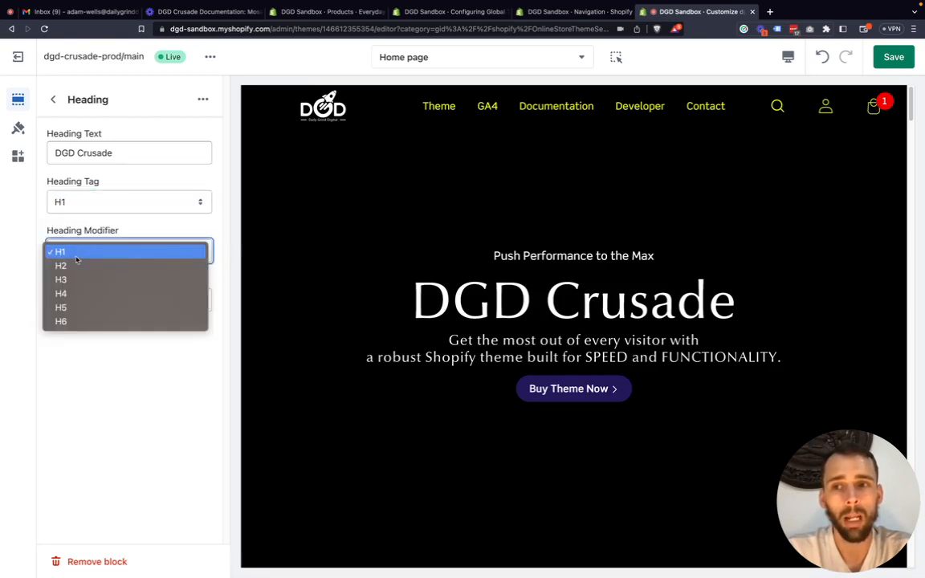
left_click(75, 266)
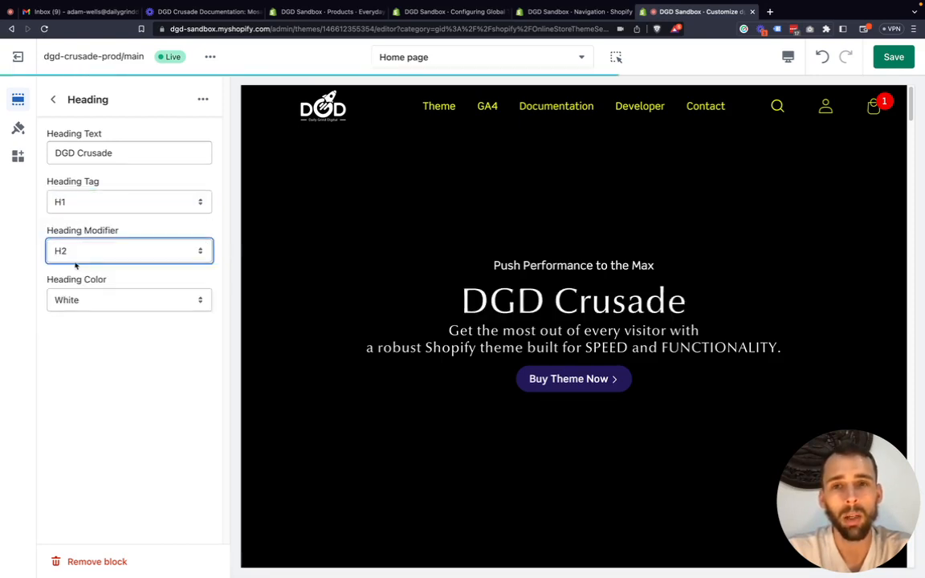
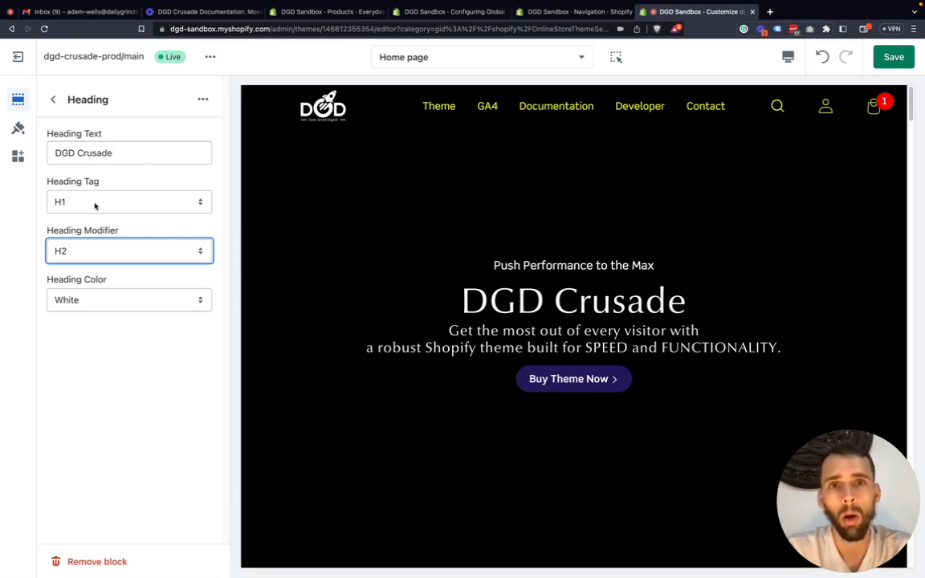
Set the DGD Crusade heading's Heading Modifier to H1.
left_click(106, 253)
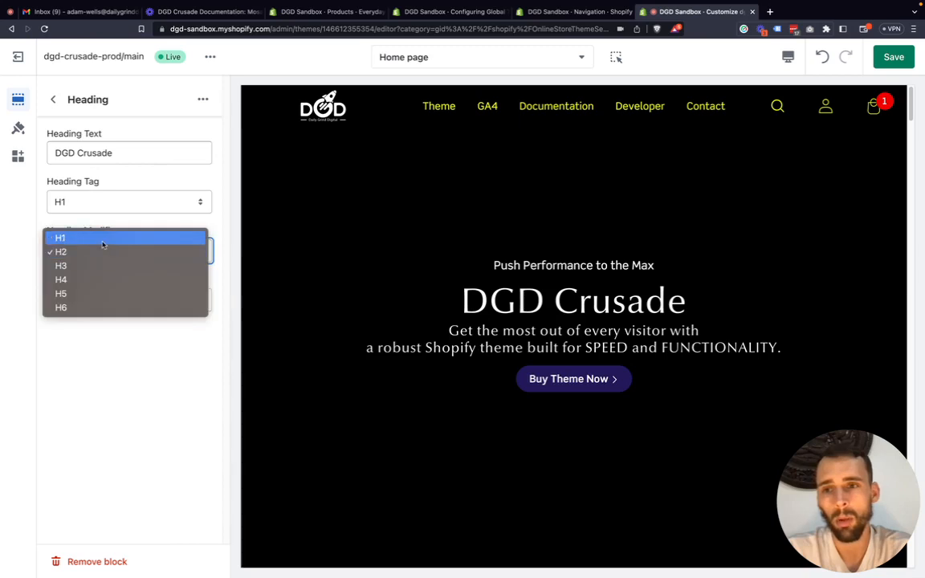
left_click(103, 239)
left_click_drag(119, 232, 41, 232)
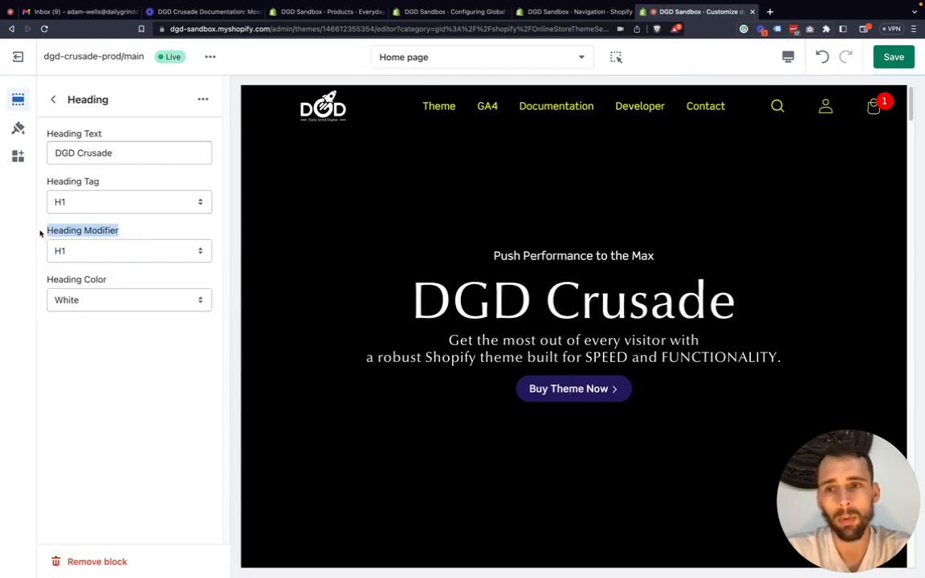
left_click(49, 232)
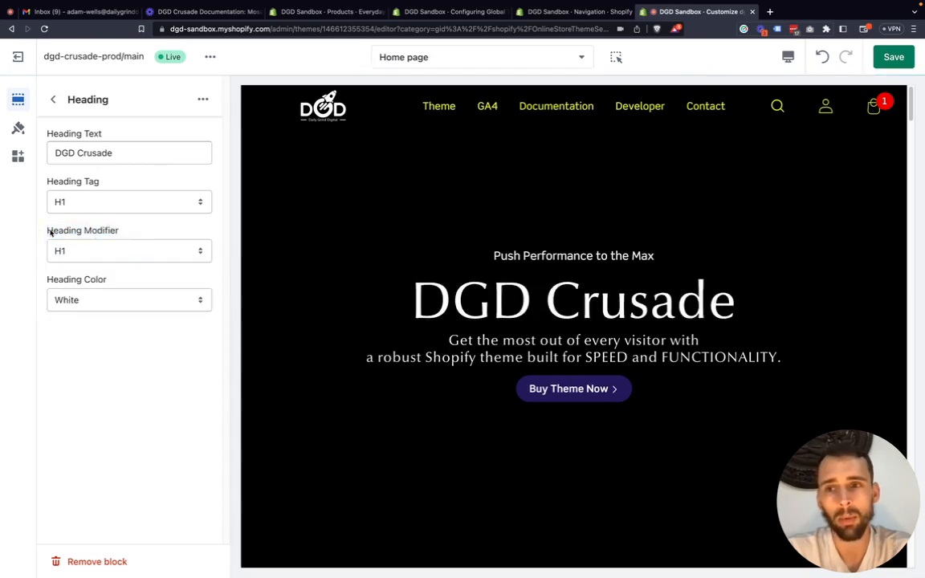
Open the theme's Typography settings, preview the H1 font weight as Bold, and return it to Normal.
left_click(19, 129)
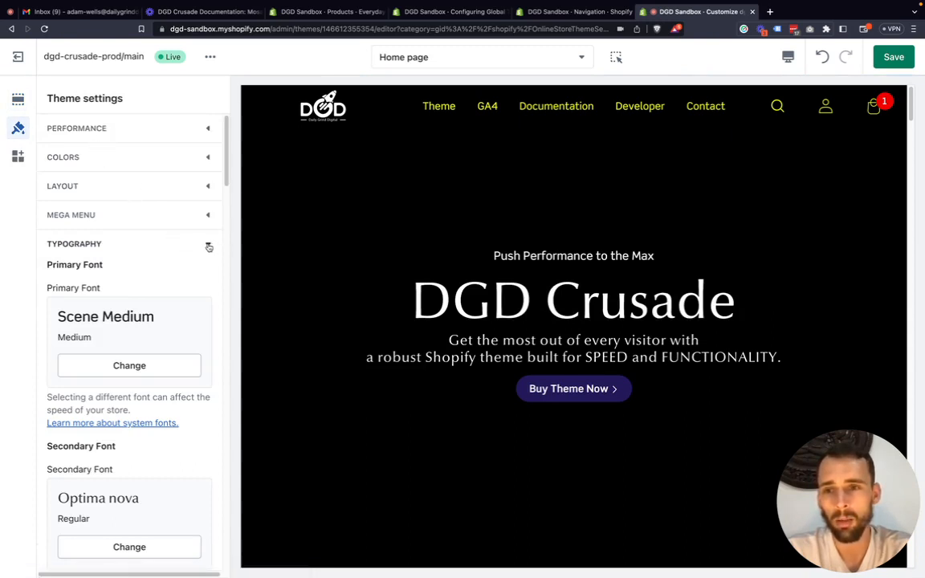
scroll(181, 251, "down", 3)
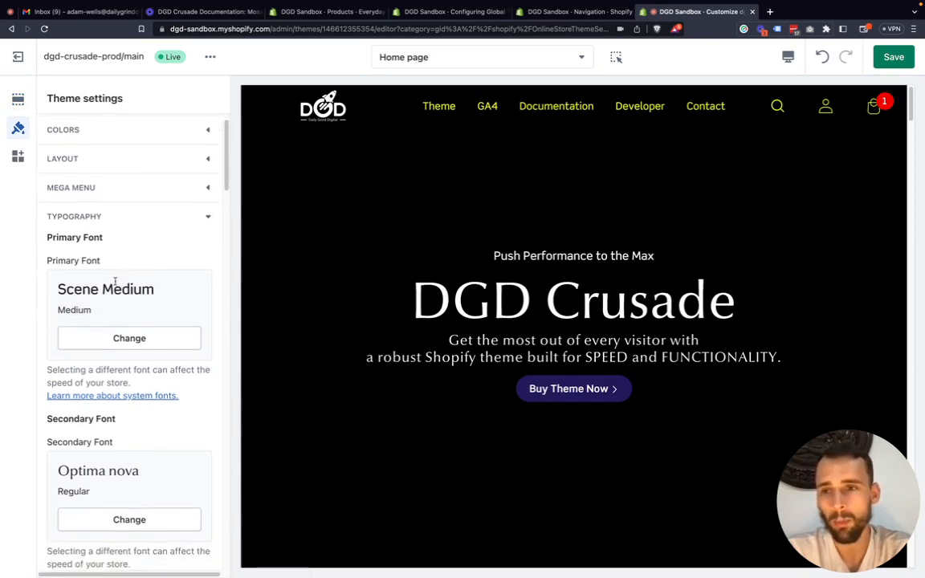
scroll(89, 308, "down", 5)
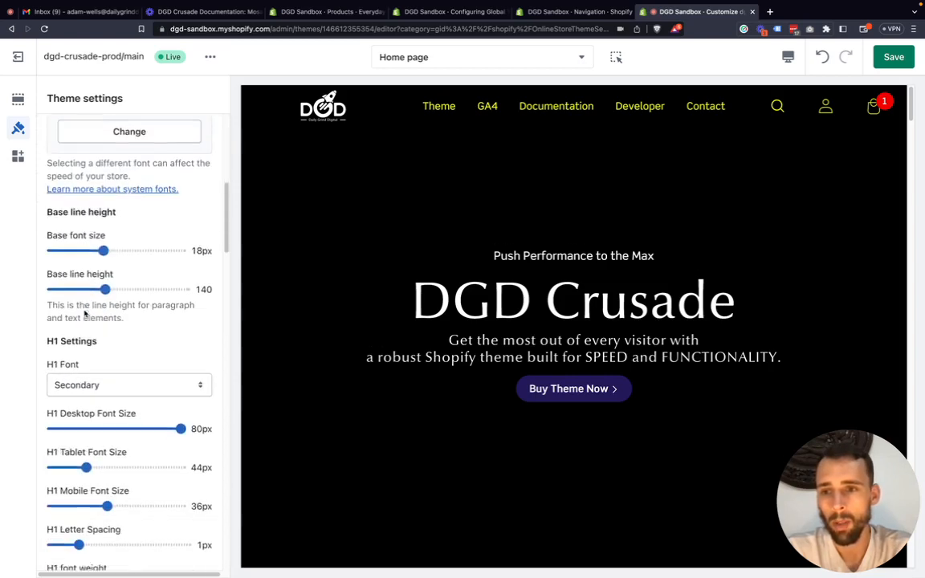
scroll(92, 366, "down", 2)
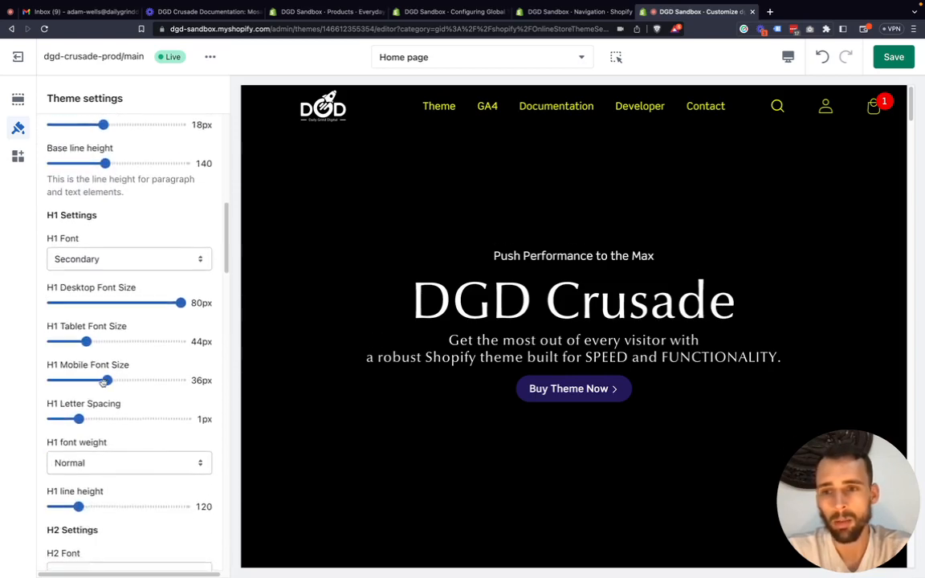
scroll(104, 385, "down", 2)
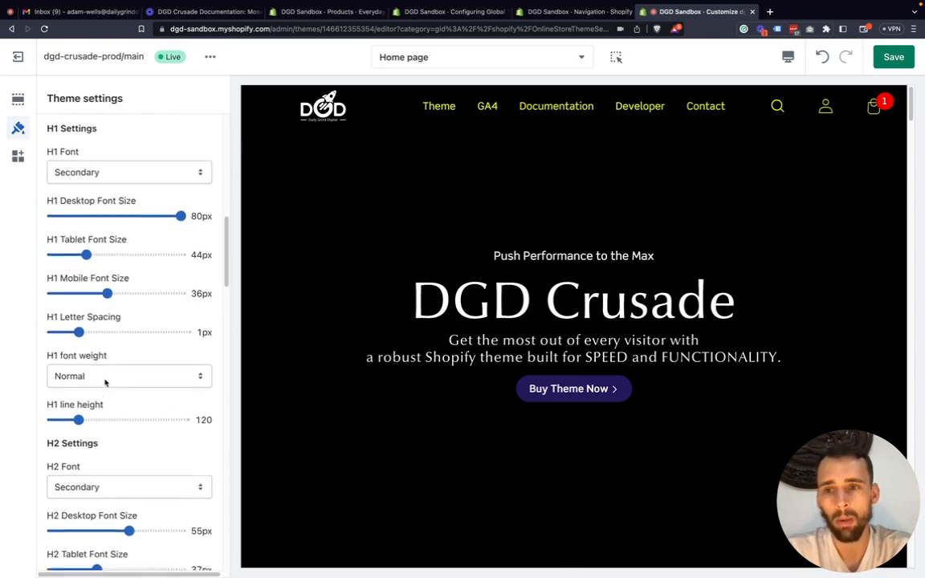
scroll(88, 325, "down", 1)
left_click(92, 347)
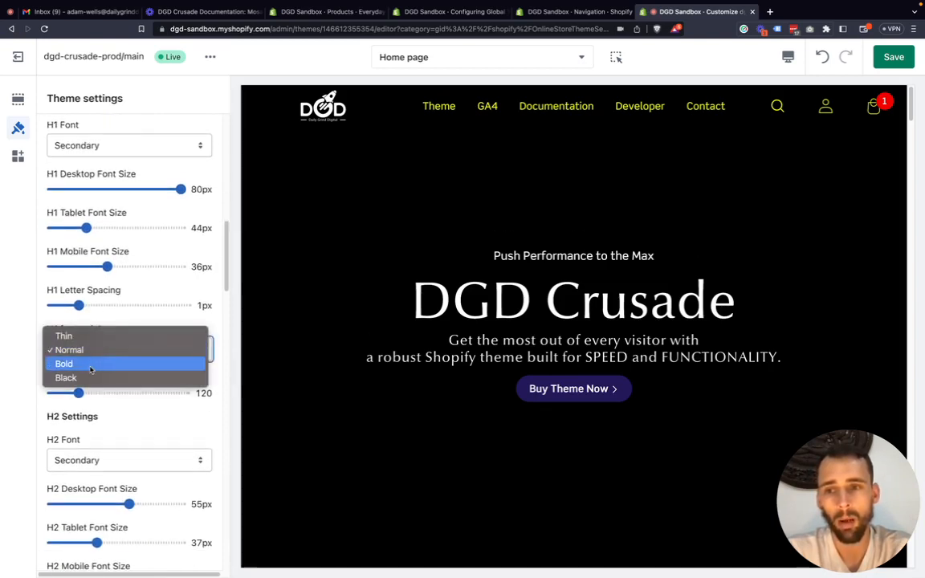
left_click(90, 364)
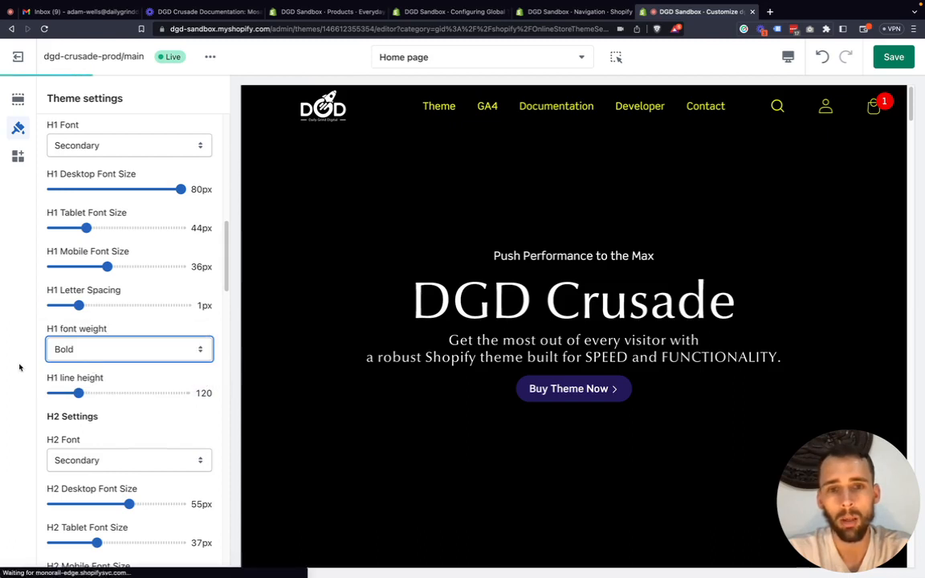
left_click(96, 349)
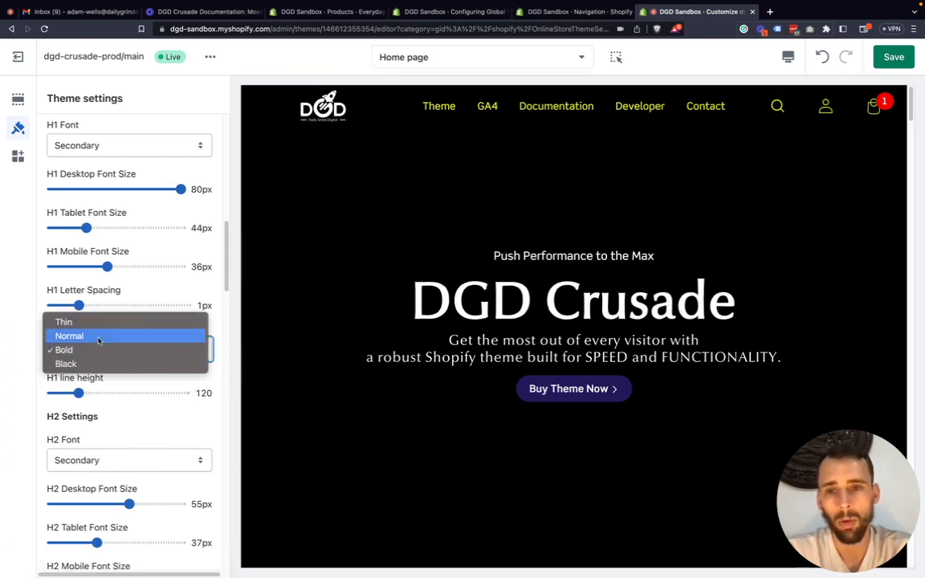
left_click(98, 338)
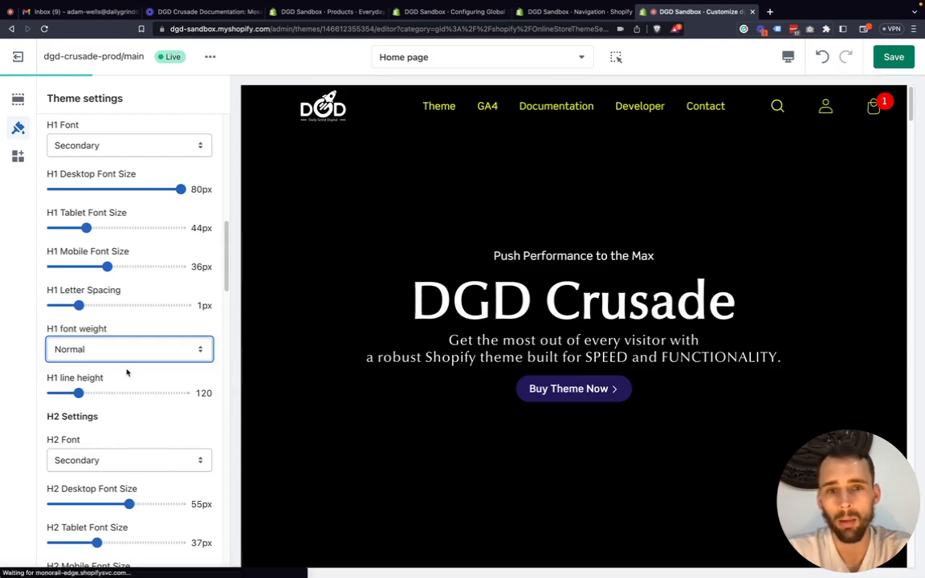
Preview the Bold H1 font weight on the hero heading once more and reset it to Normal.
scroll(127, 373, "down", 1)
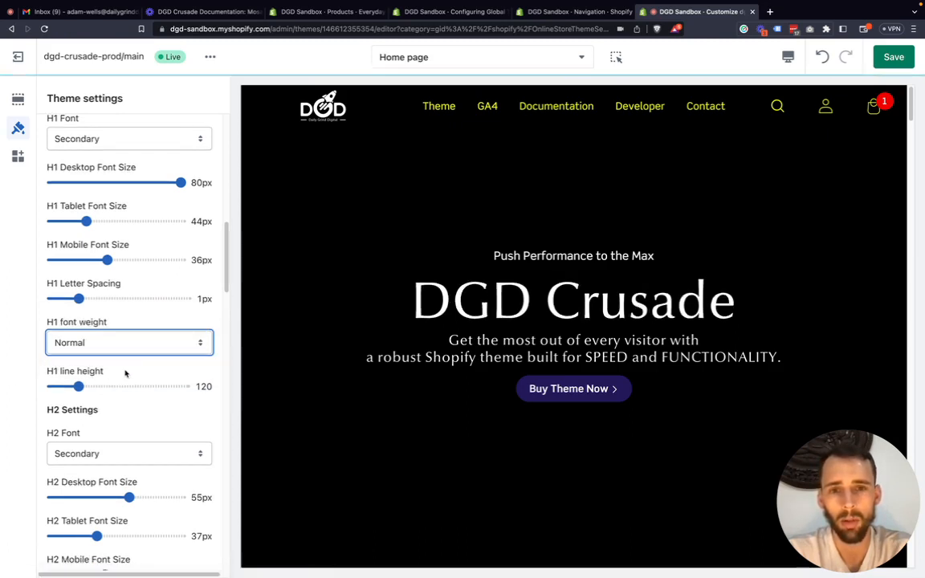
left_click(102, 350)
left_click(102, 355)
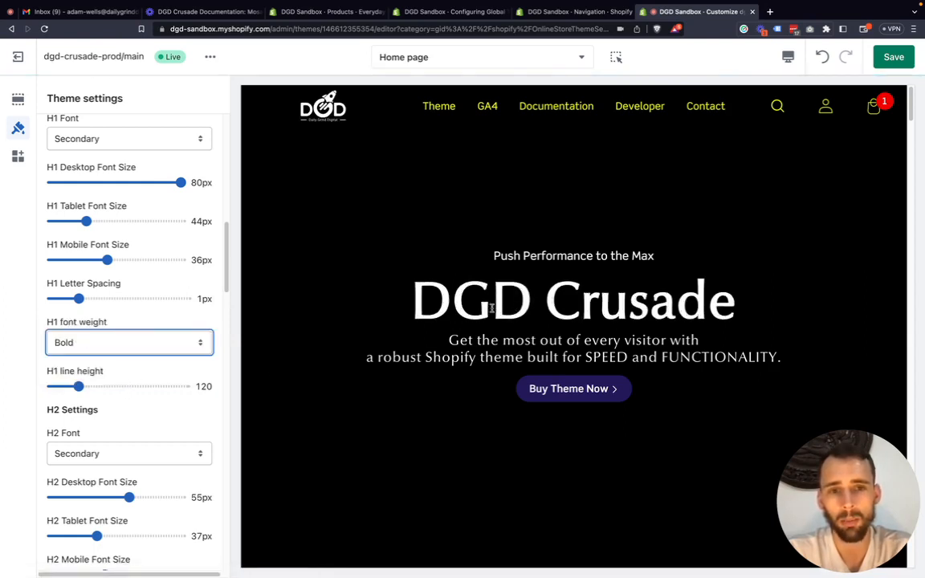
scroll(129, 357, "down", 2)
scroll(129, 358, "down", 5)
left_click(97, 201)
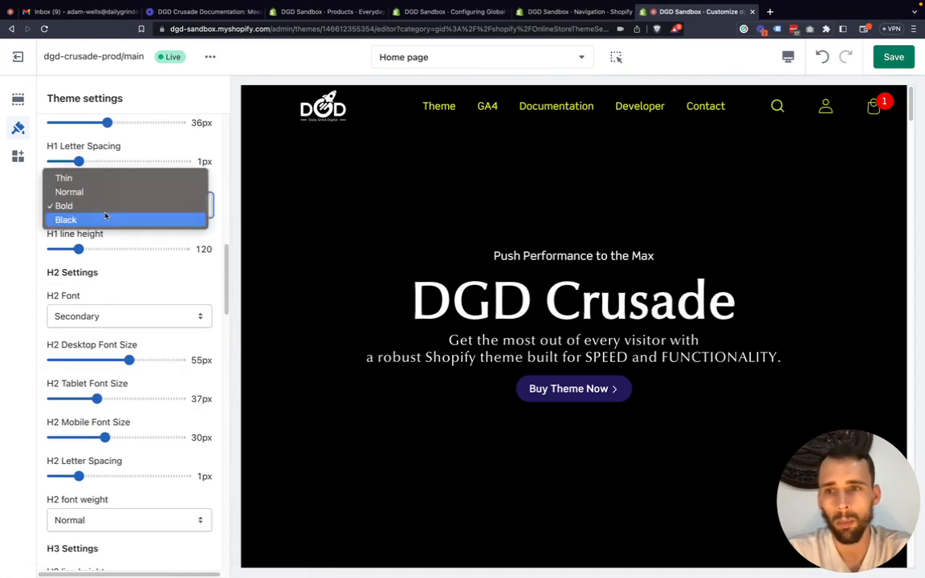
left_click(106, 197)
Examine the font, size, spacing and weight settings for H2 through H6, and collapse the Typography settings.
scroll(122, 286, "down", 5)
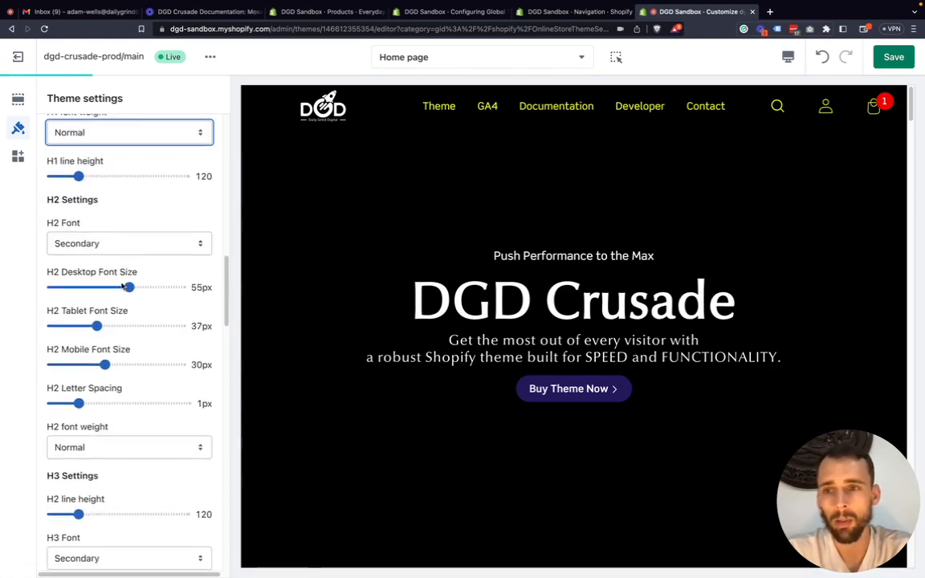
scroll(122, 287, "down", 20)
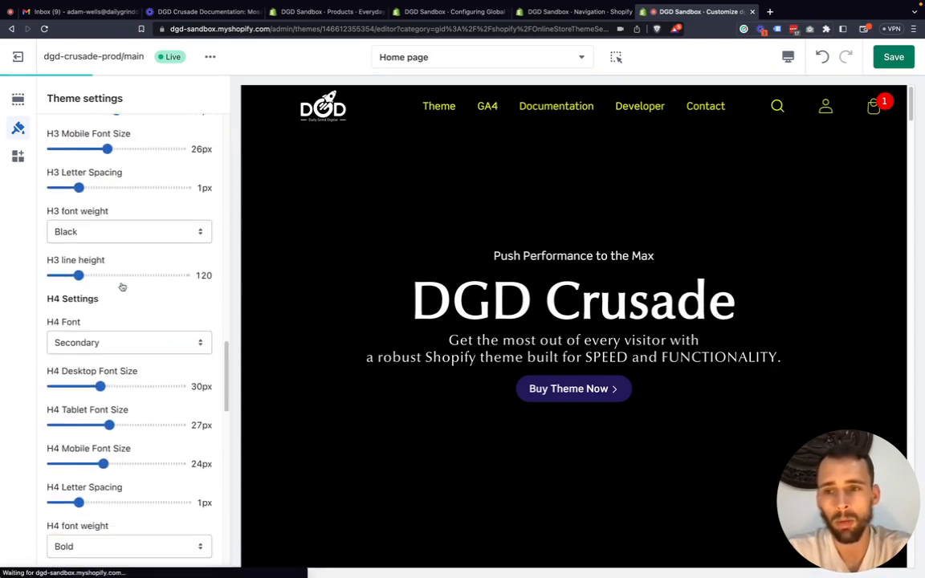
scroll(122, 286, "down", 12)
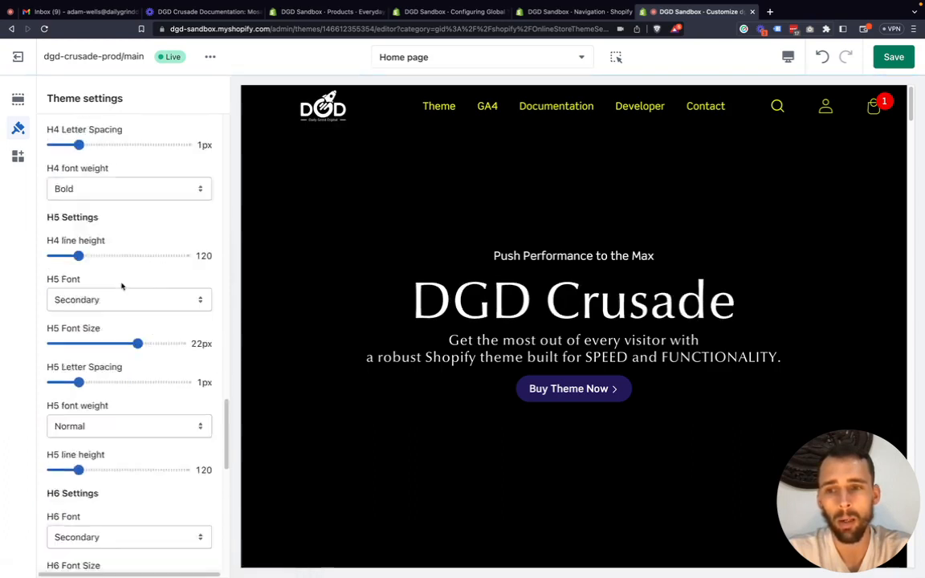
scroll(123, 286, "down", 7)
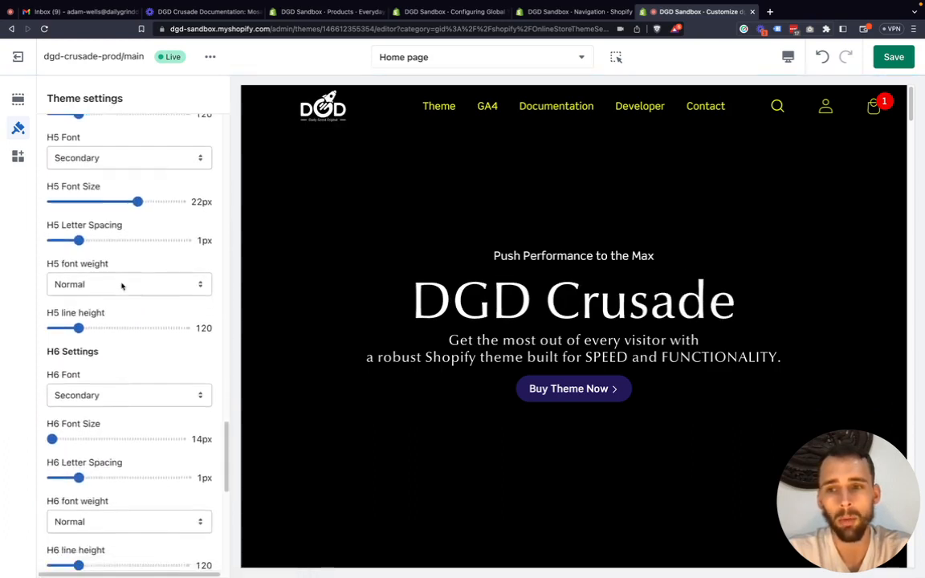
scroll(148, 285, "up", 20)
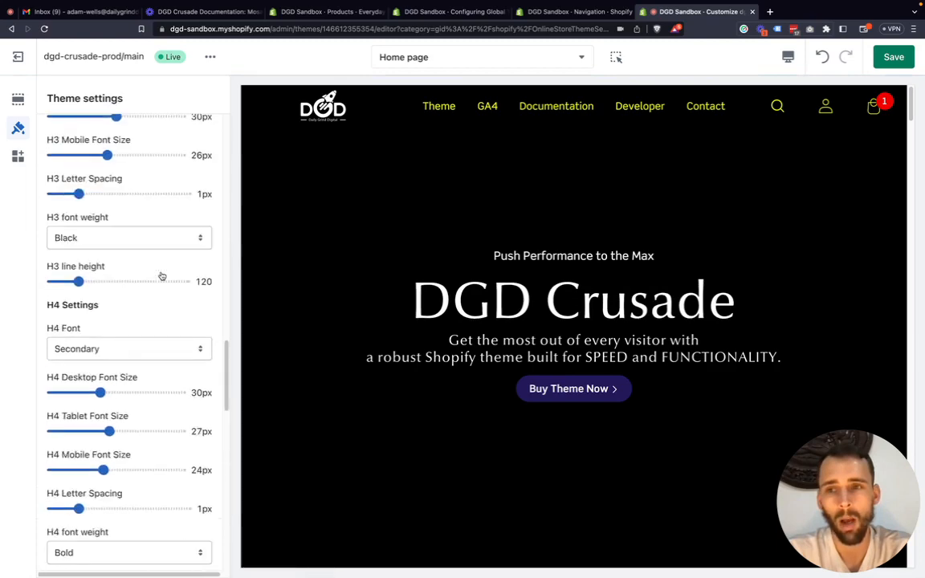
scroll(163, 275, "up", 20)
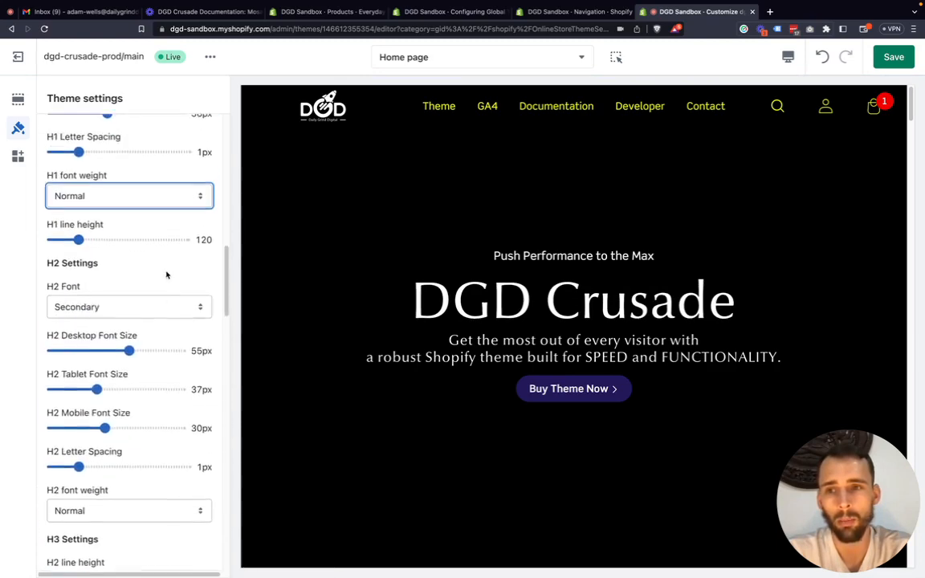
scroll(169, 274, "up", 10)
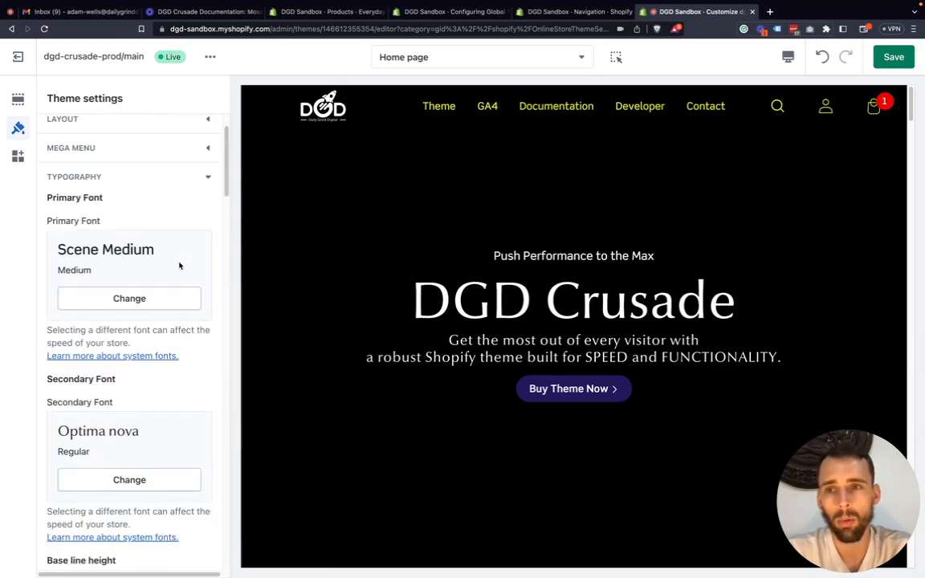
left_click(207, 213)
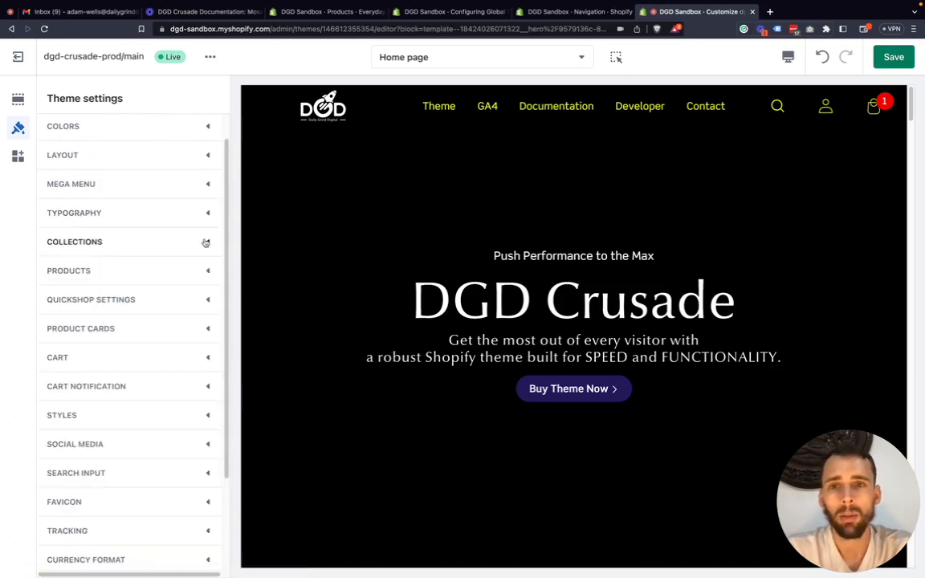
Switch the editor to the Default collection template and show the Example Collection's product grid.
left_click(425, 57)
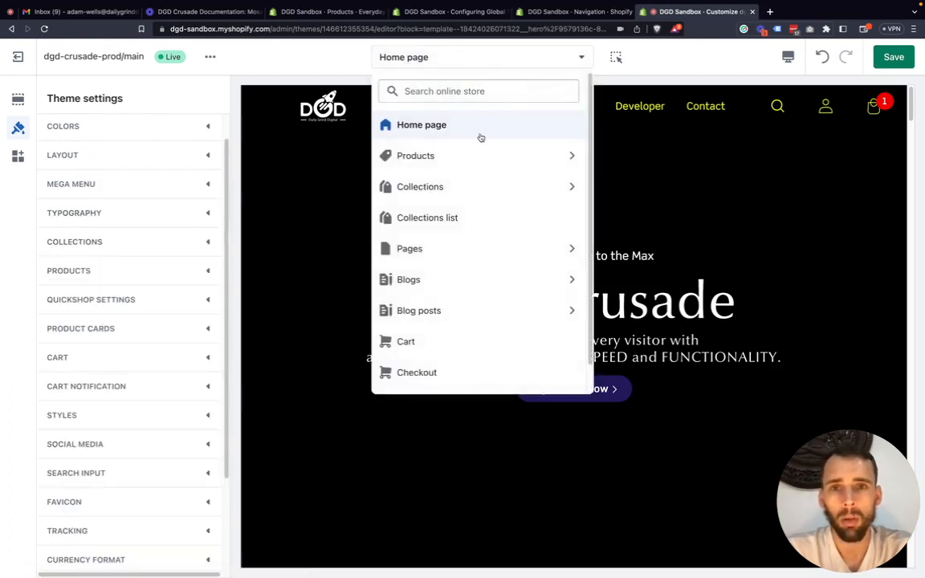
left_click(482, 184)
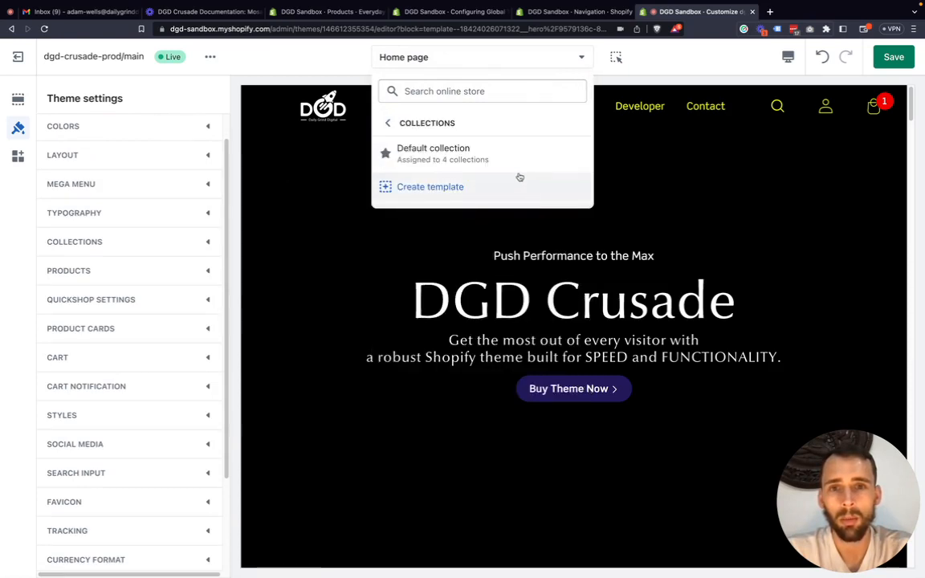
left_click(496, 156)
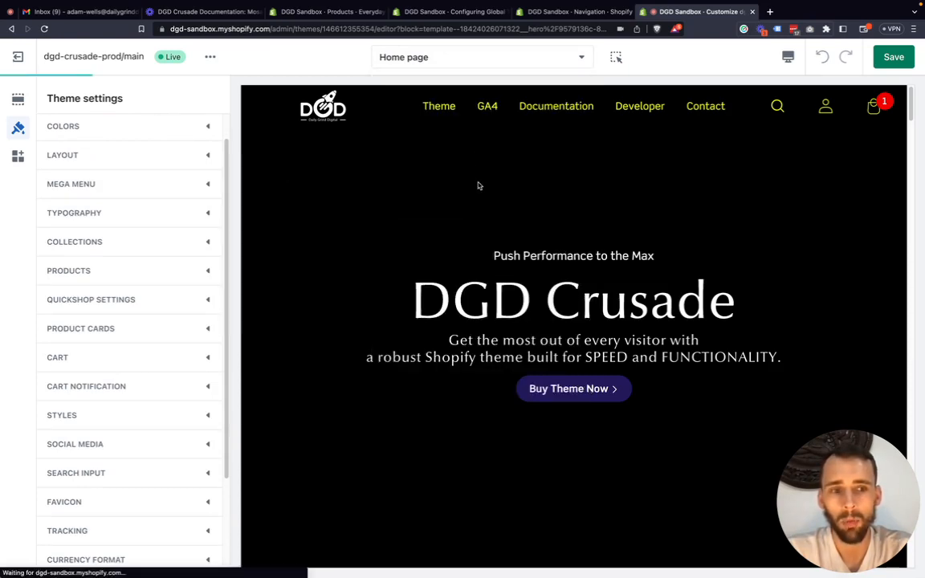
scroll(381, 262, "down", 2)
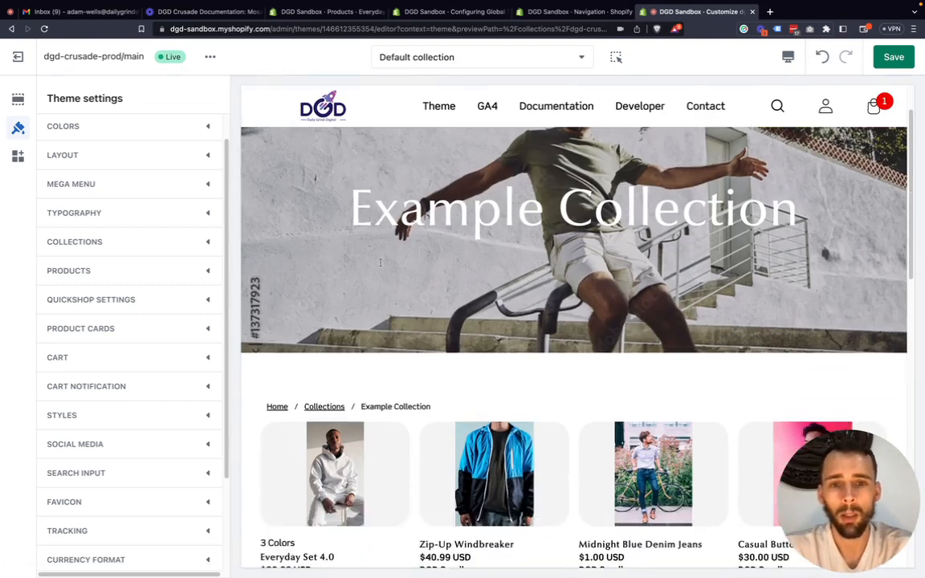
scroll(380, 262, "down", 3)
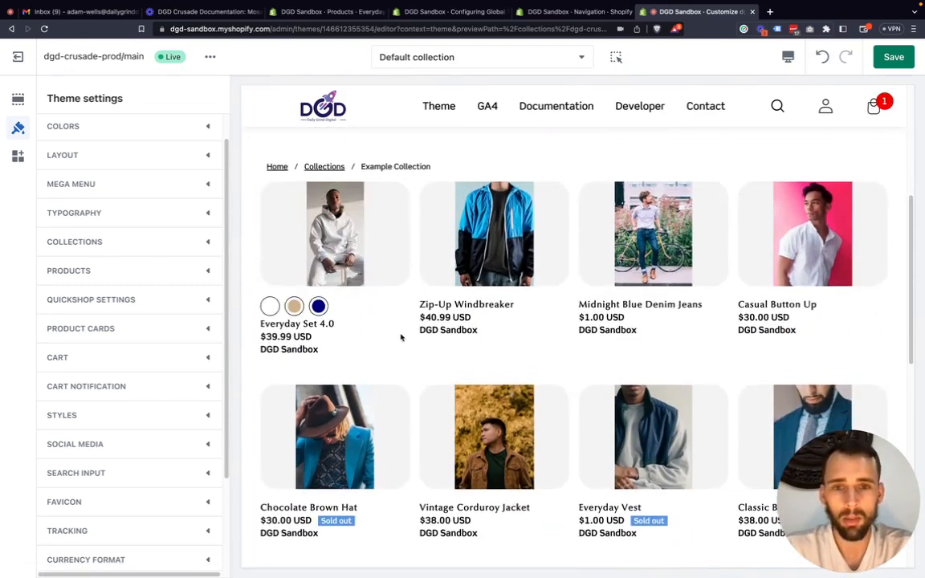
scroll(517, 343, "down", 1)
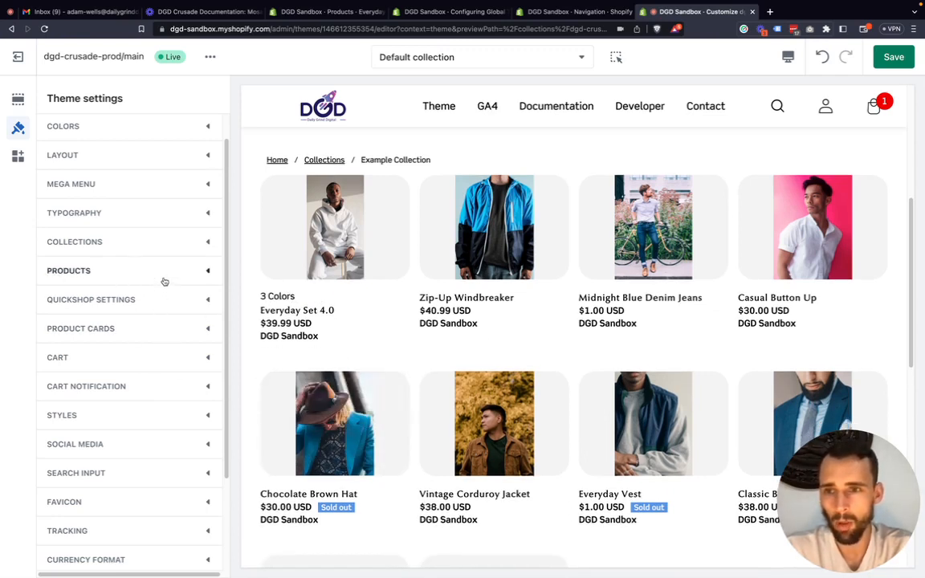
In the Collections settings, try 3 and 2 products per row on desktop, and return the value to 4.
left_click(204, 242)
scroll(173, 265, "down", 1)
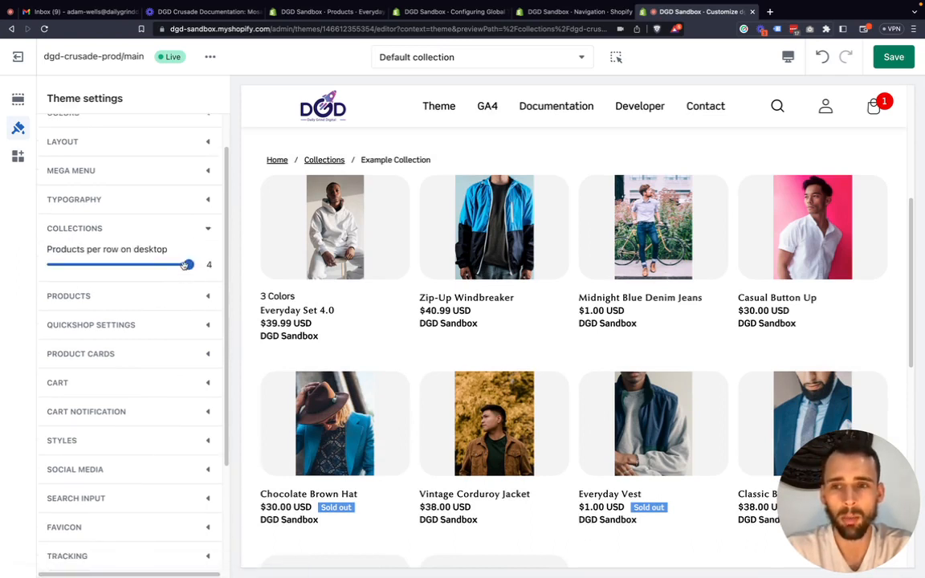
left_click_drag(186, 267, 119, 265)
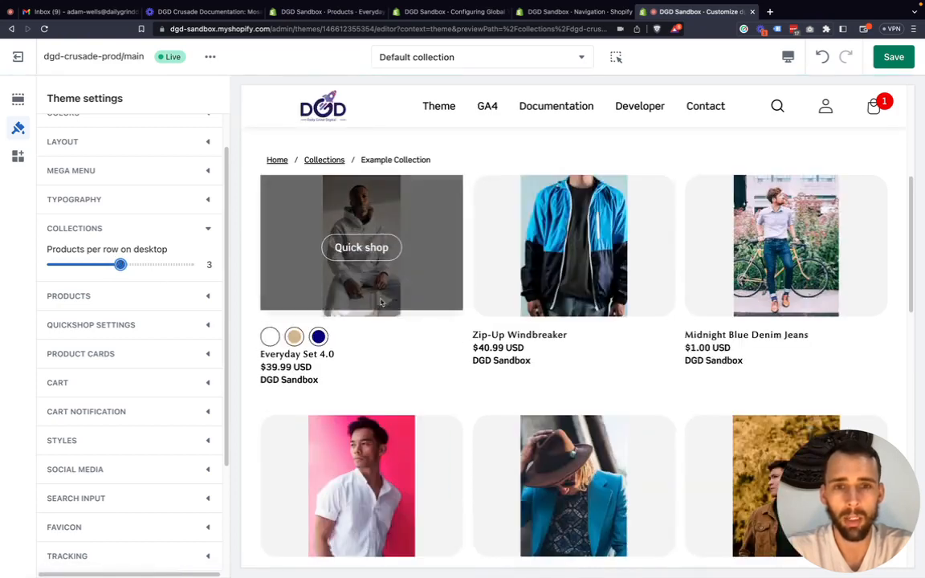
left_click_drag(119, 264, 24, 261)
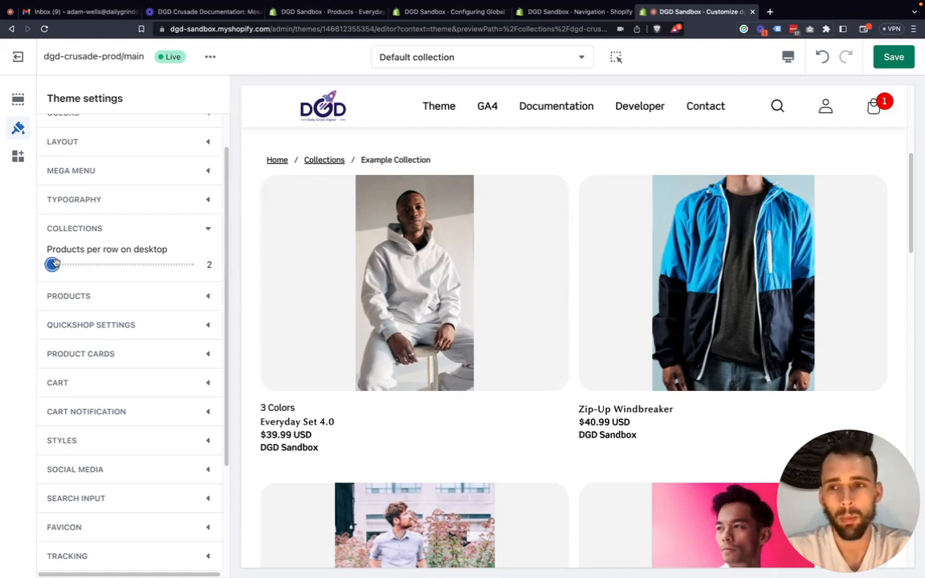
left_click_drag(51, 264, 188, 273)
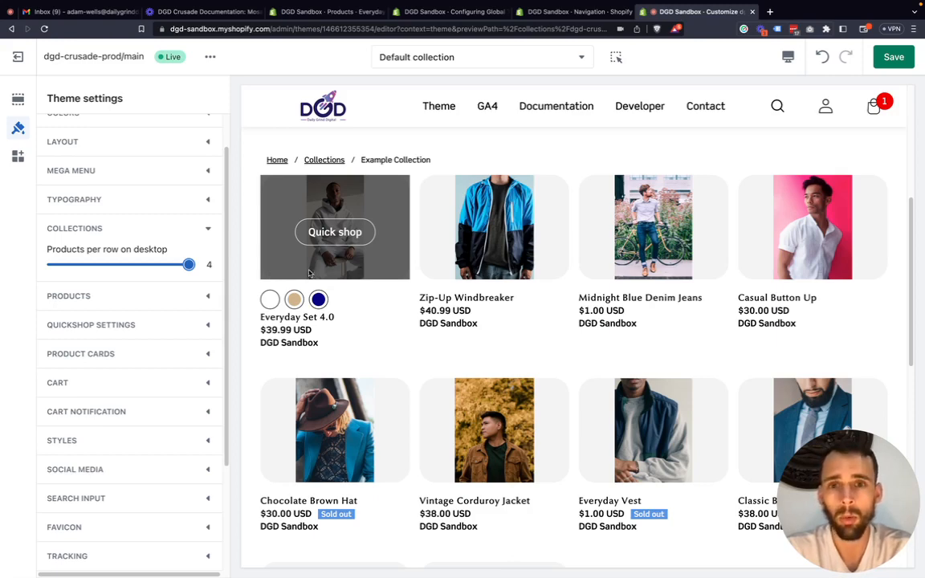
Switch the preview to the mobile view and check how the collection's products are laid out.
left_click(788, 57)
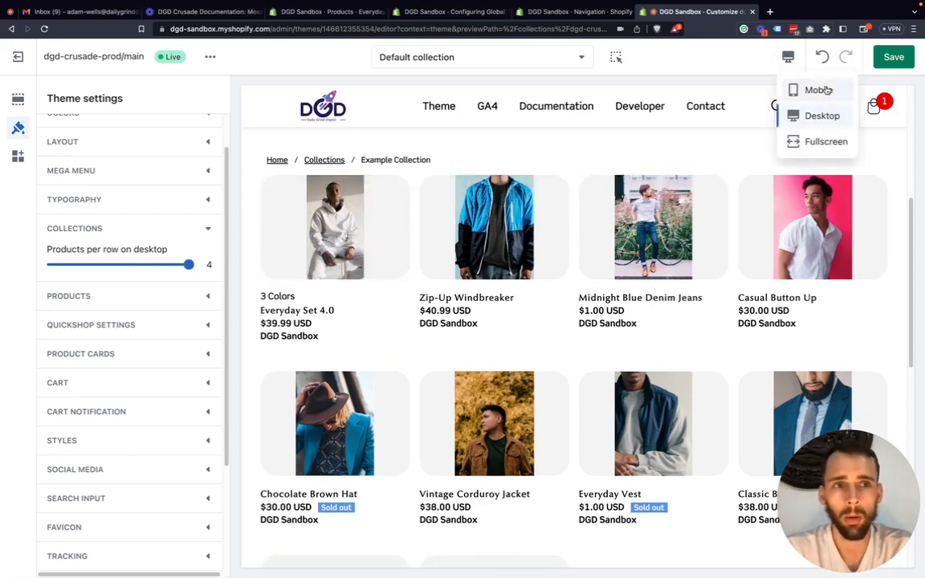
left_click(820, 90)
scroll(576, 314, "down", 4)
scroll(576, 337, "up", 3)
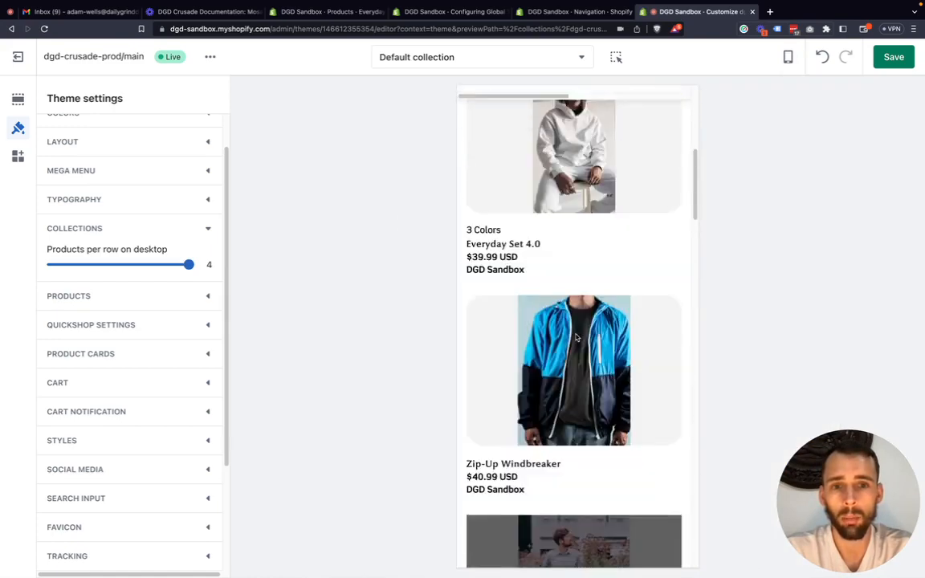
Return the preview to the desktop view and collapse the Collections settings.
scroll(576, 338, "up", 4)
left_click(788, 57)
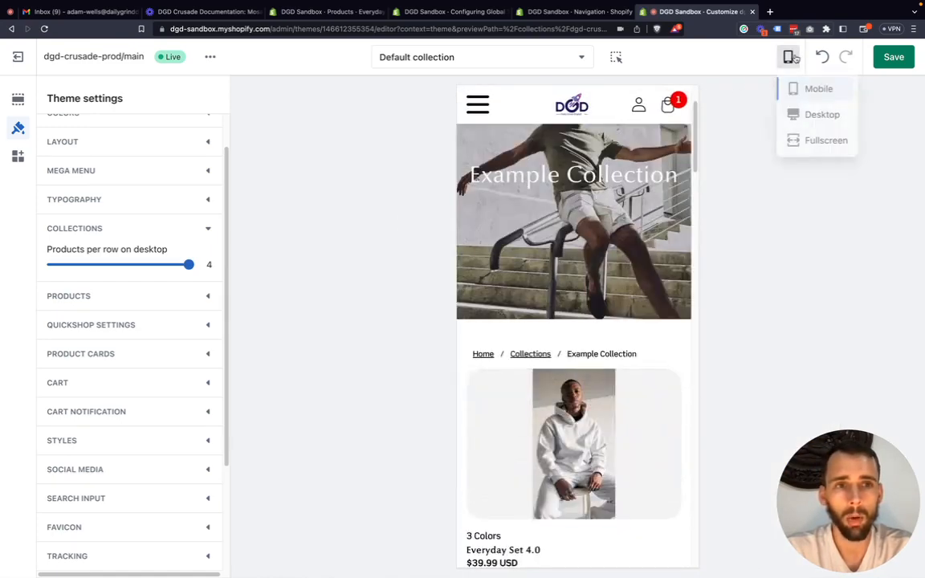
left_click(813, 117)
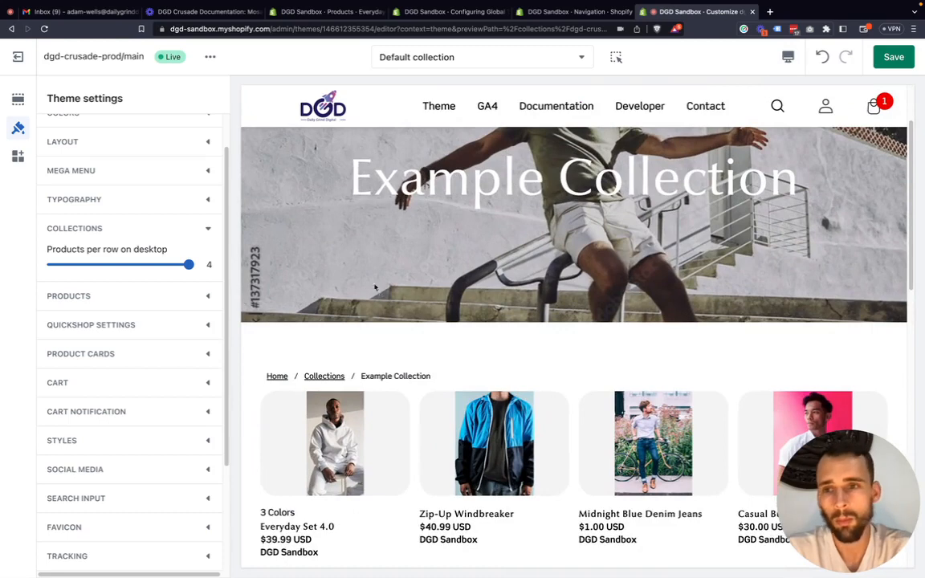
left_click(204, 228)
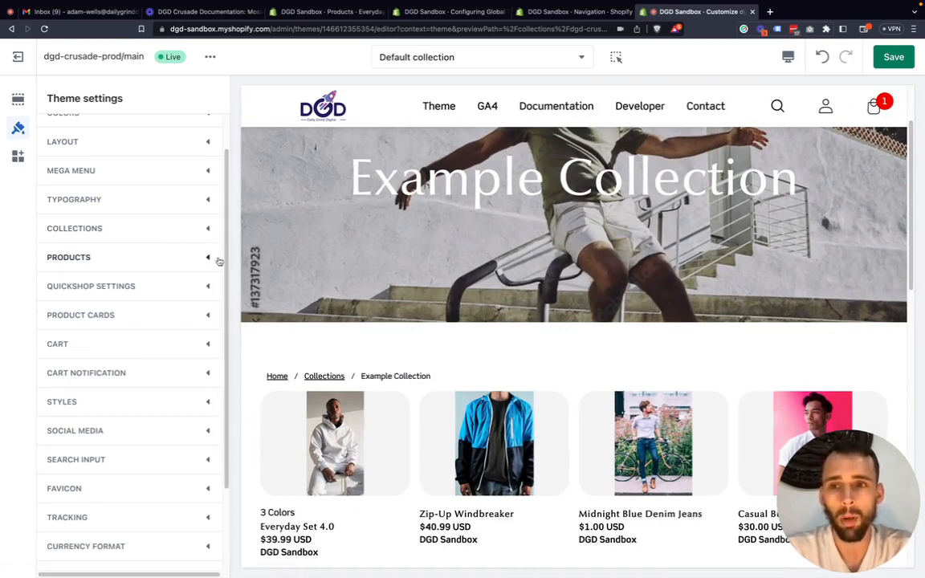
Open the Everyday Set 4.0 product page from the collection in the preview, and expand the Products settings.
scroll(527, 374, "down", 8)
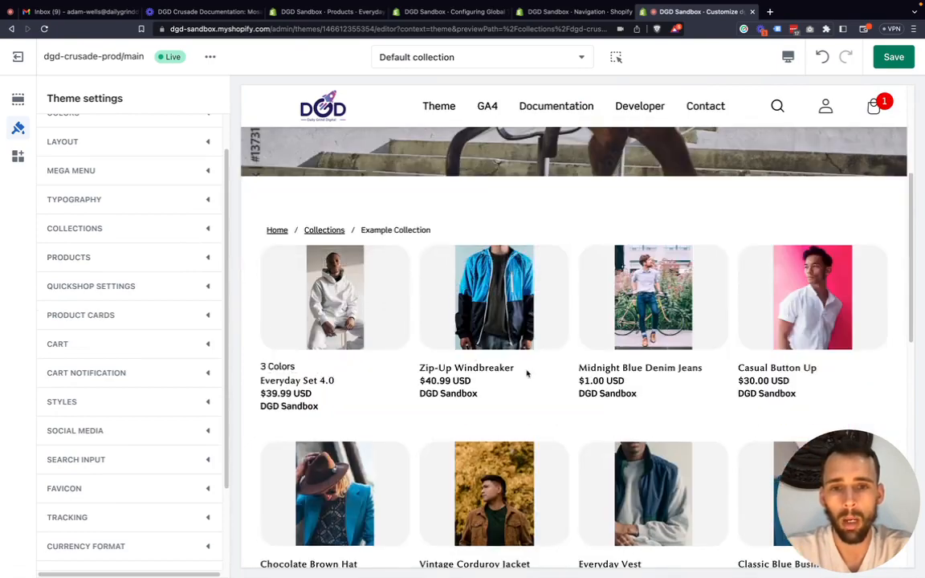
scroll(541, 372, "up", 10)
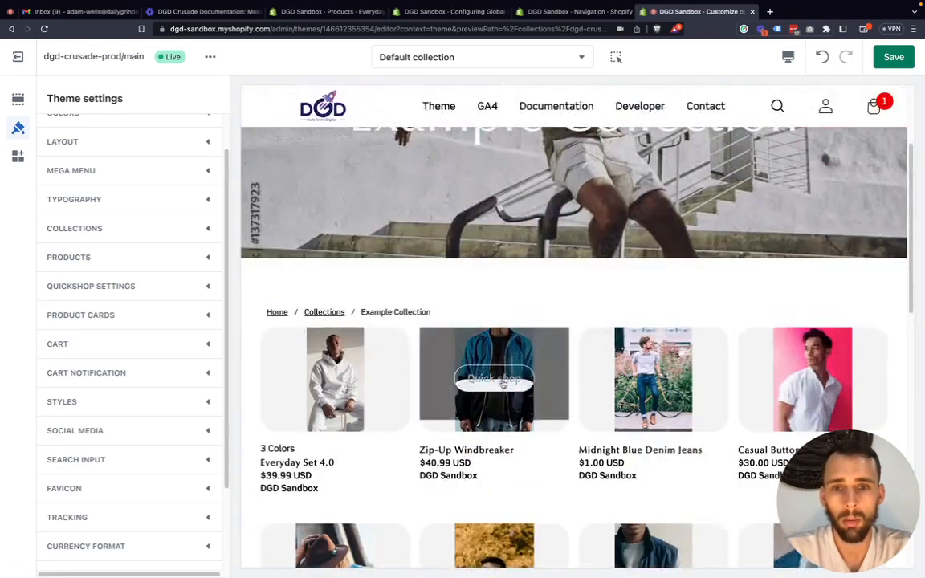
left_click(306, 476)
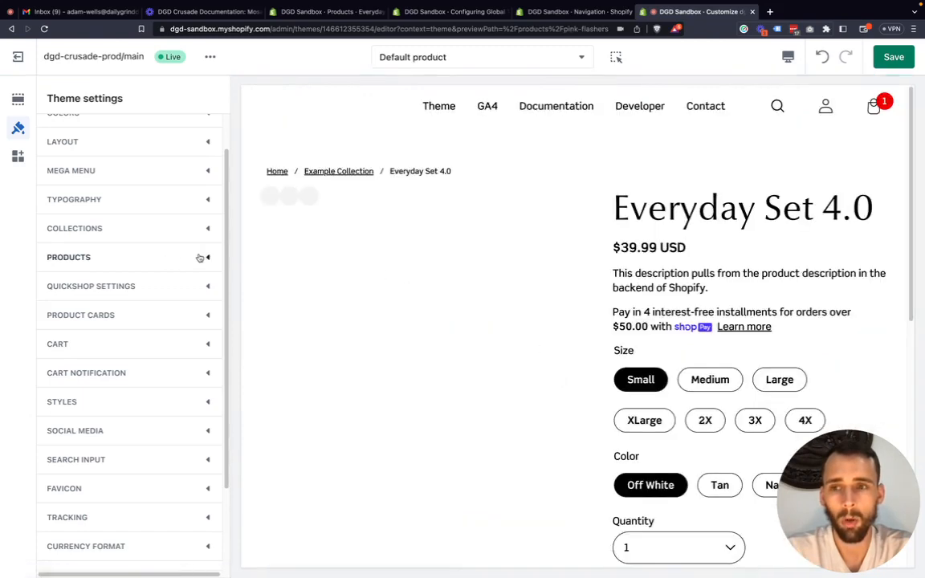
left_click(205, 260)
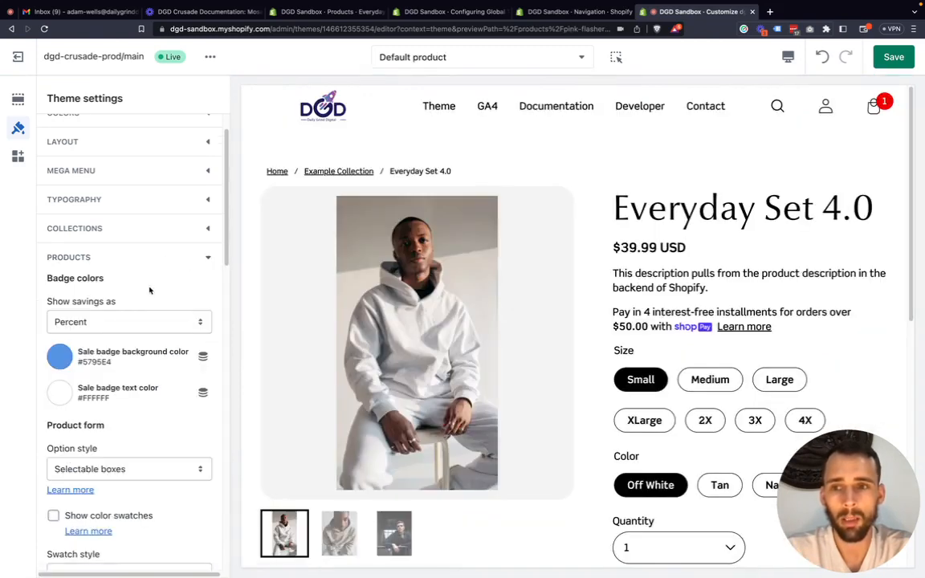
scroll(611, 325, "down", 2)
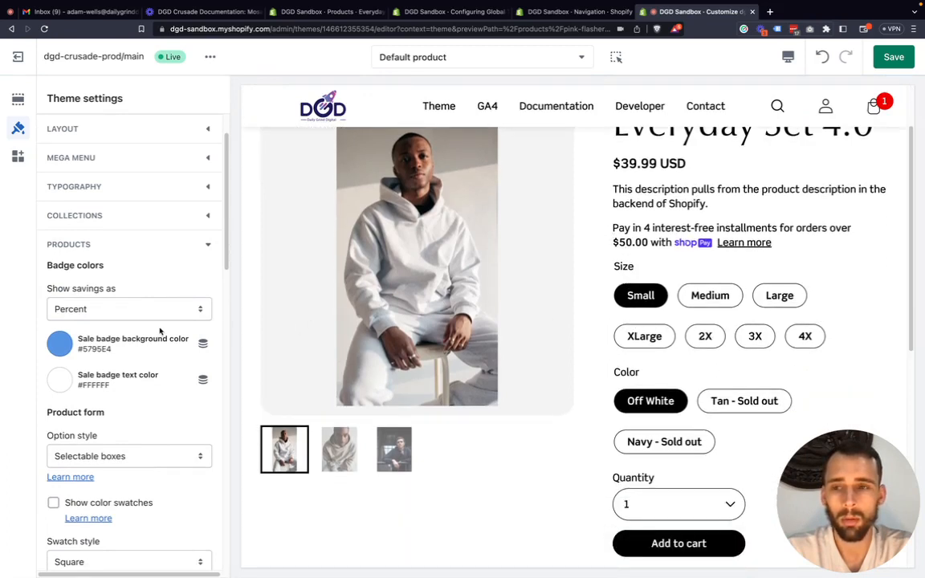
Return the preview to the Example Collection and examine the sale and sold-out badges on its product cards.
scroll(455, 291, "up", 2)
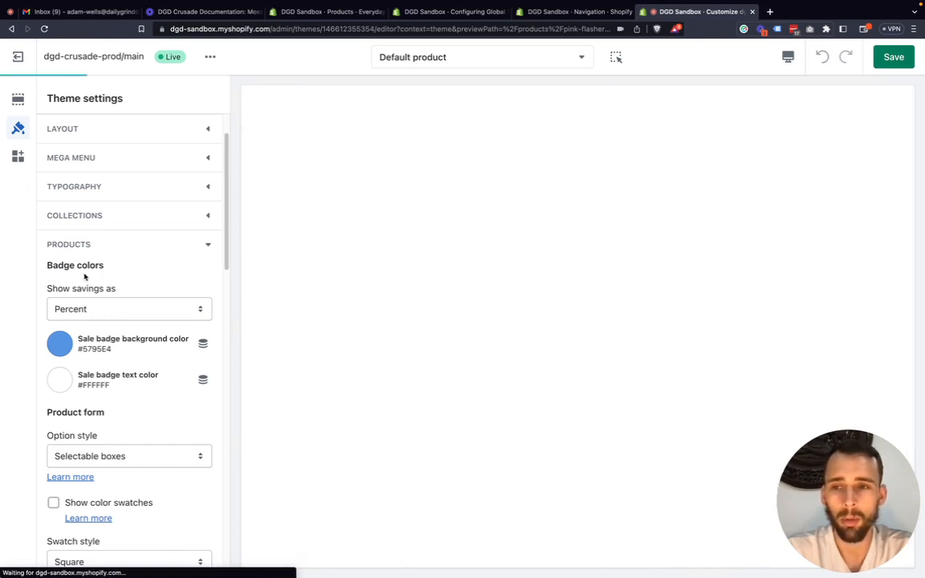
scroll(463, 315, "down", 10)
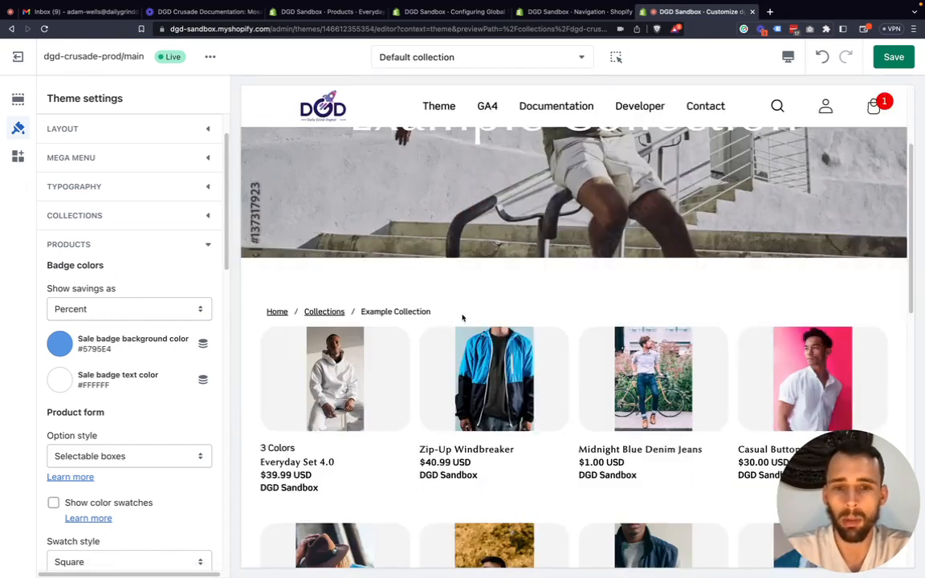
scroll(490, 342, "down", 1)
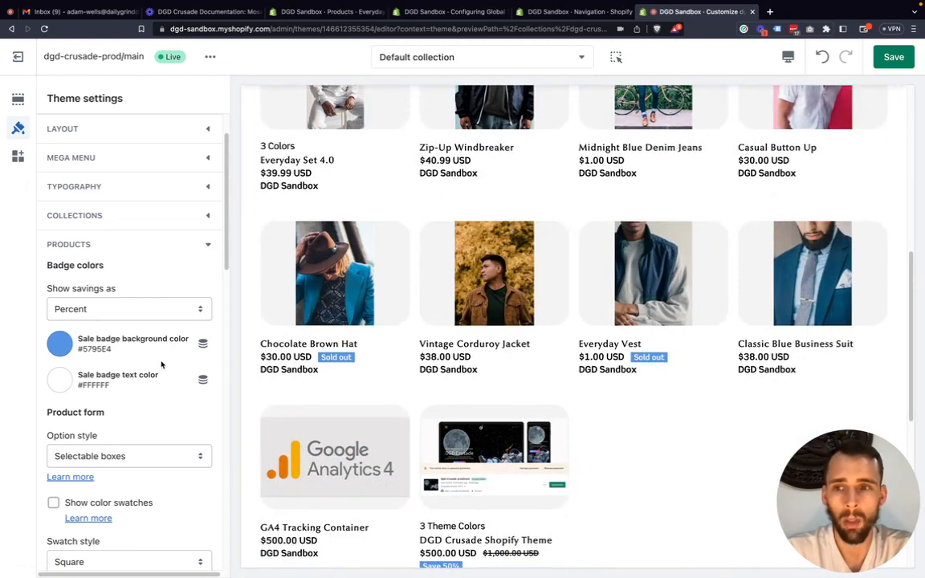
scroll(434, 354, "down", 2)
scroll(463, 383, "down", 1)
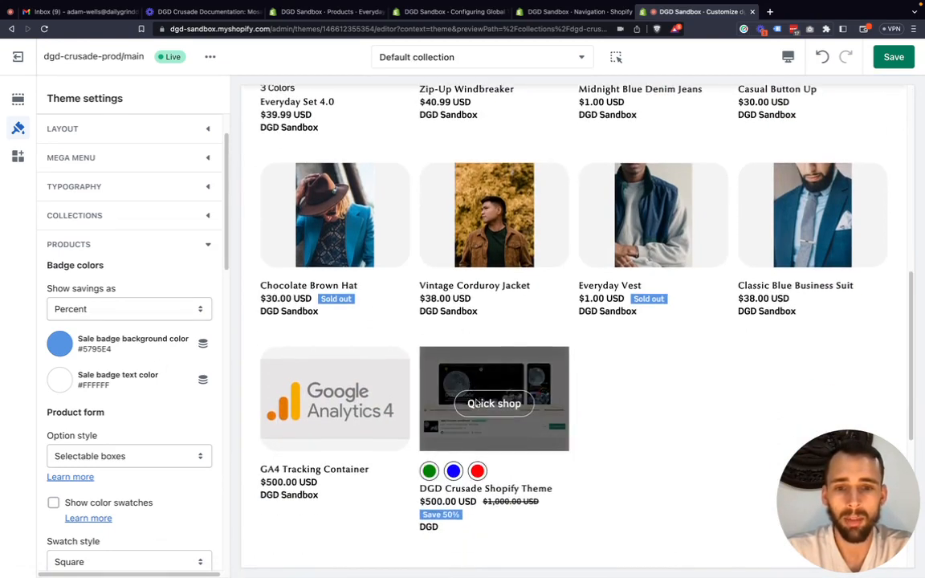
scroll(355, 522, "down", 1)
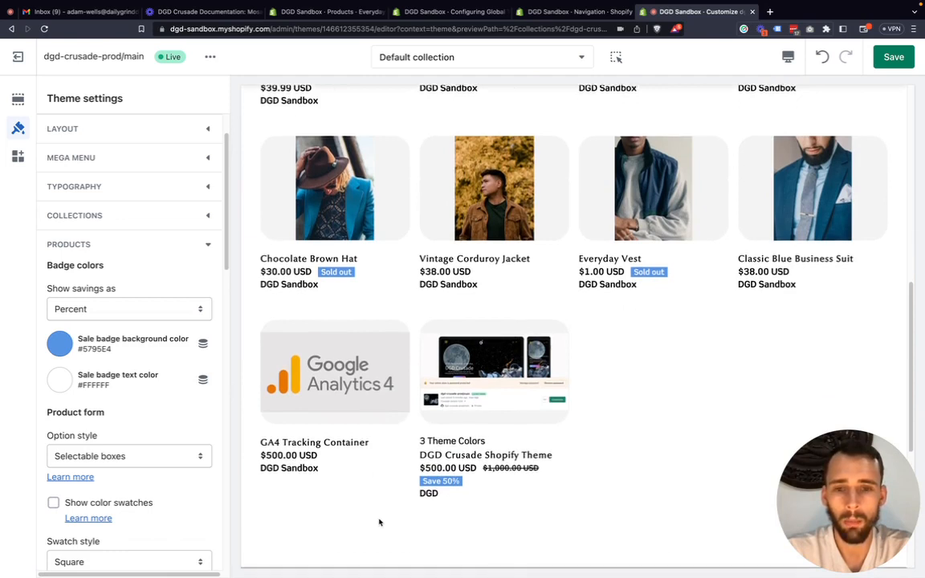
scroll(379, 522, "down", 2)
scroll(366, 522, "down", 1)
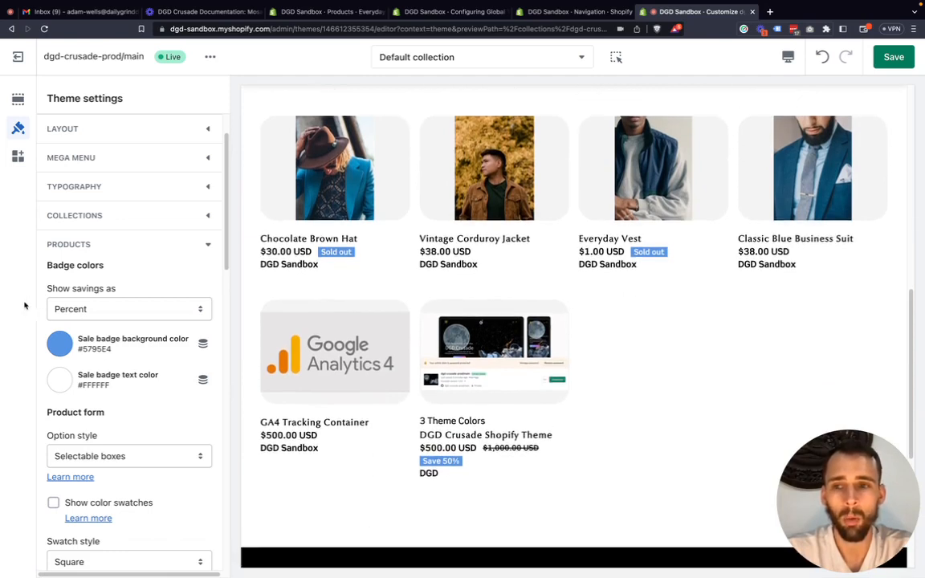
Check the options for showing savings, and highlight the DGD Crusade Shopify Theme card's prices and savings badge.
left_click(85, 310)
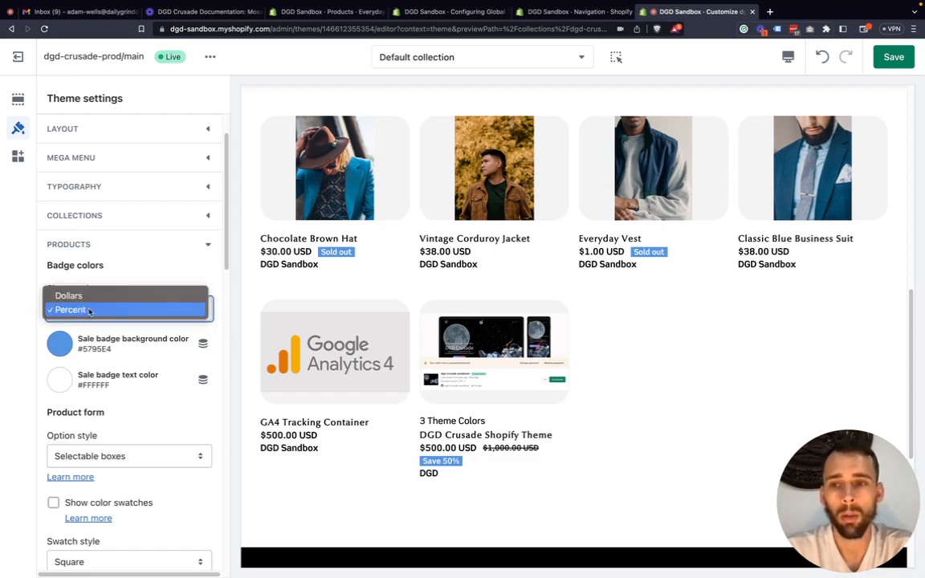
left_click(27, 309)
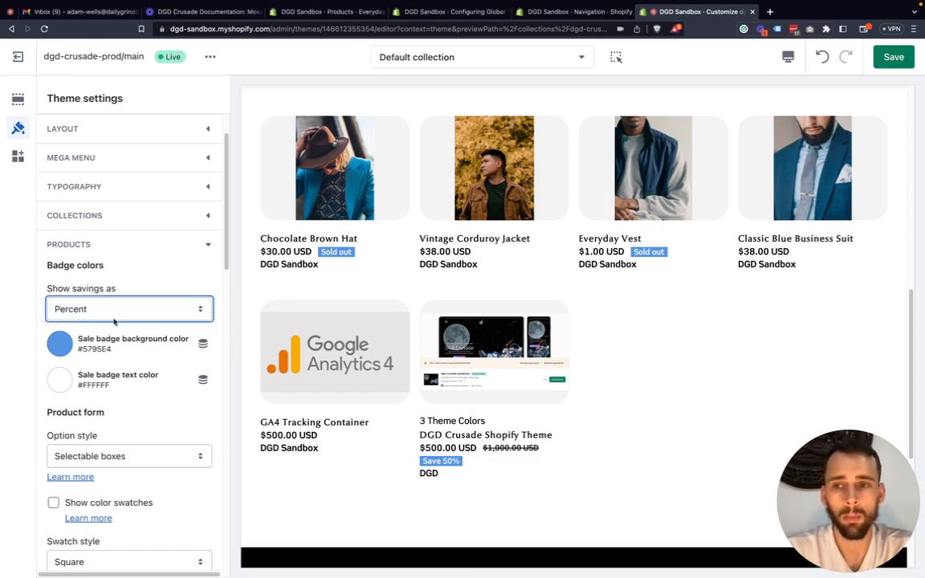
left_click(115, 314)
left_click(496, 484)
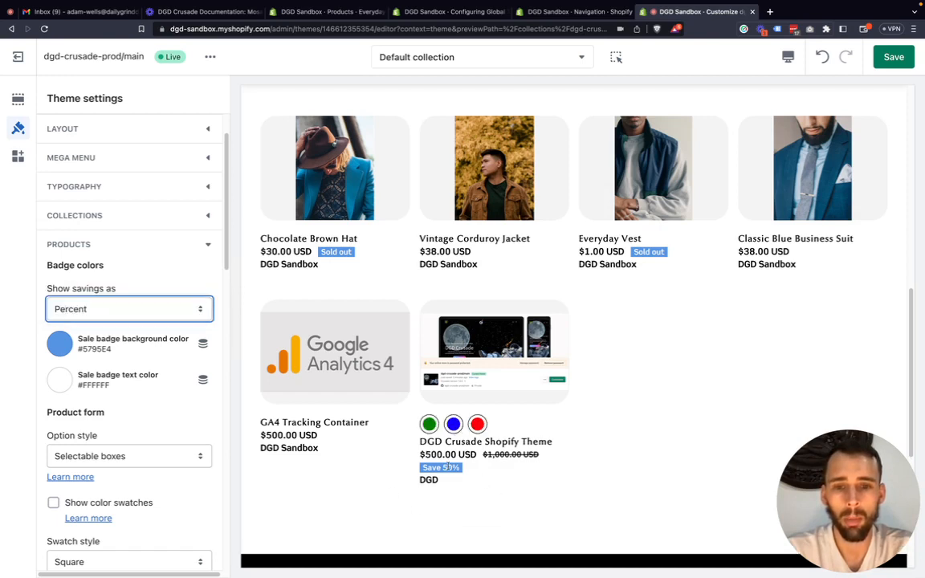
left_click_drag(461, 470, 427, 431)
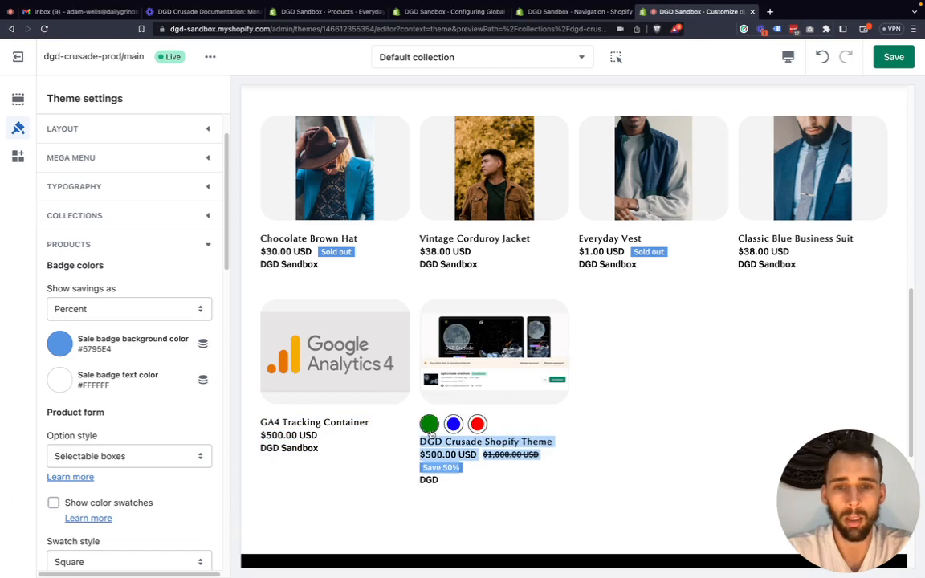
left_click(562, 510)
scroll(561, 511, "down", 1)
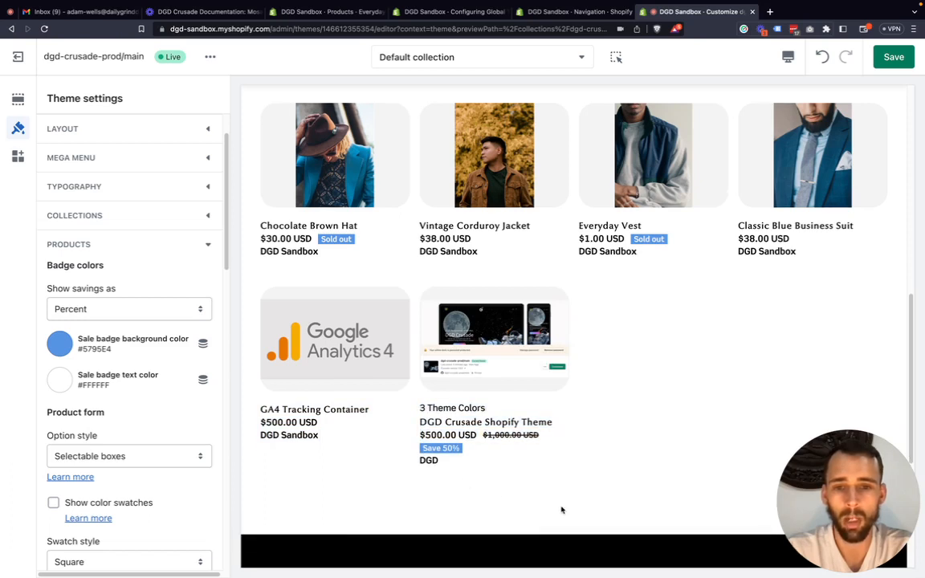
Try showing the sale badge savings as Dollars, and return the setting to Percent.
left_click(93, 309)
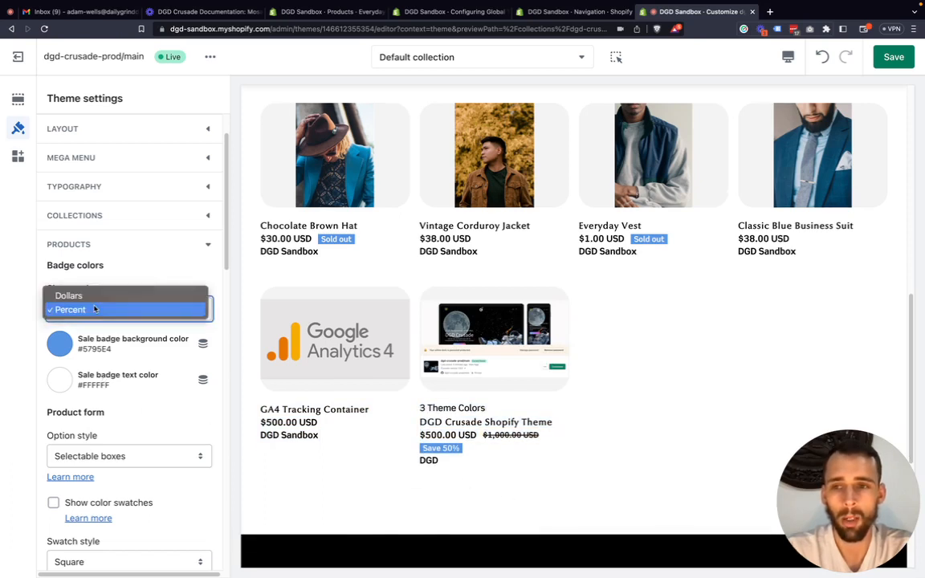
left_click(96, 297)
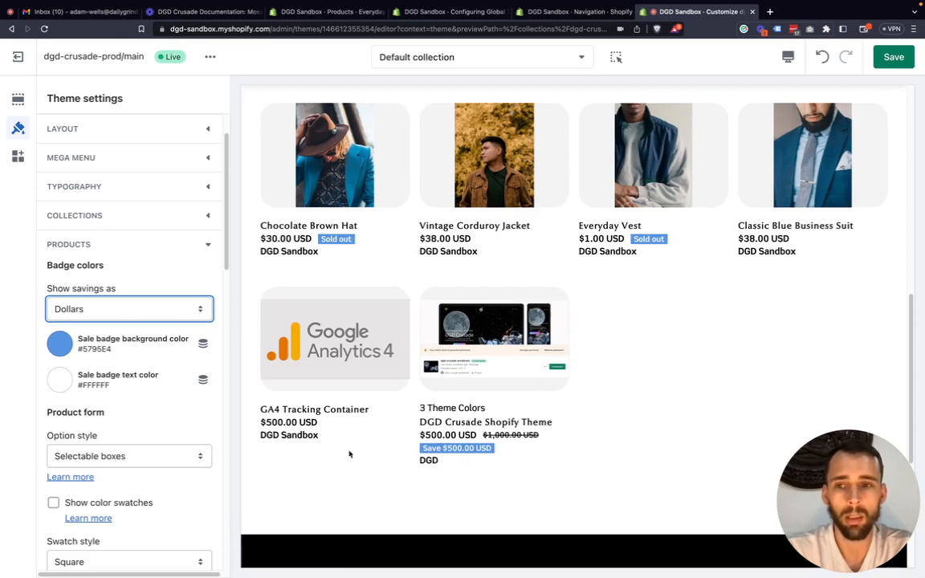
left_click(103, 314)
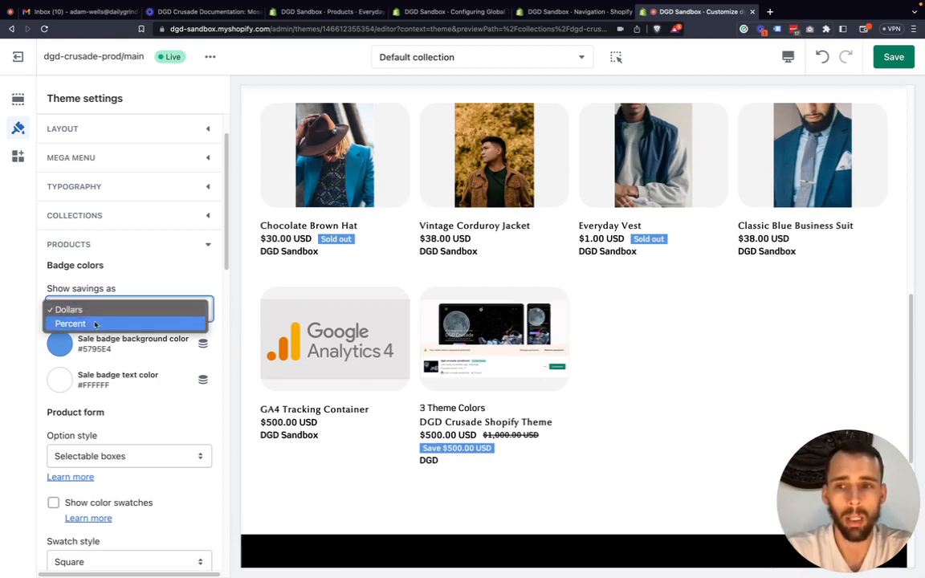
left_click(72, 322)
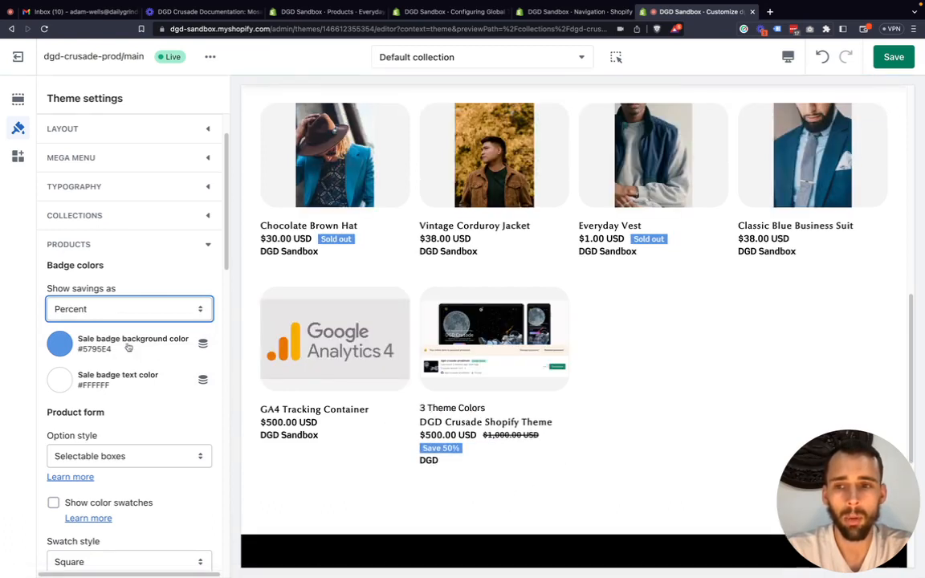
Set the sale badge background color to the dark navy #231A5A from the currently used colors.
left_click(58, 344)
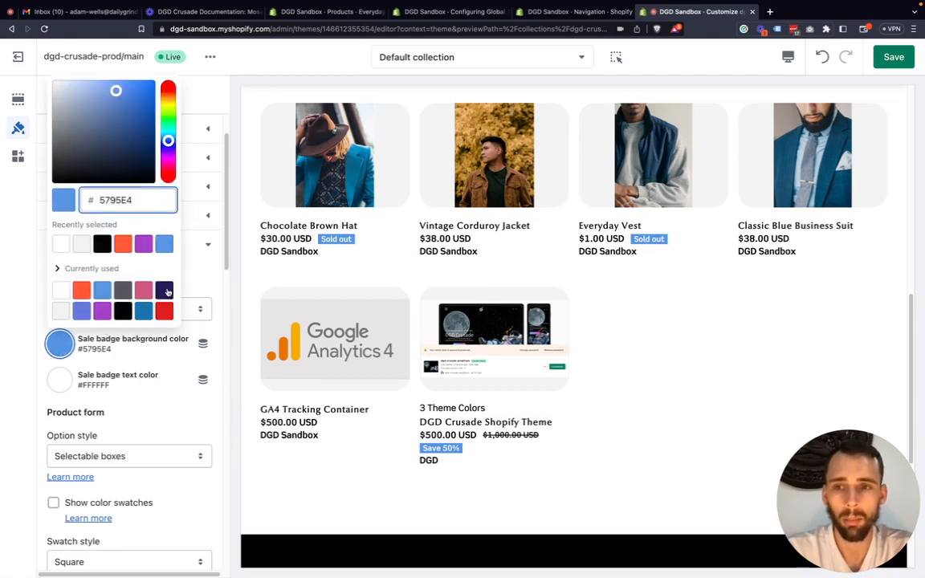
left_click(164, 290)
left_click(17, 336)
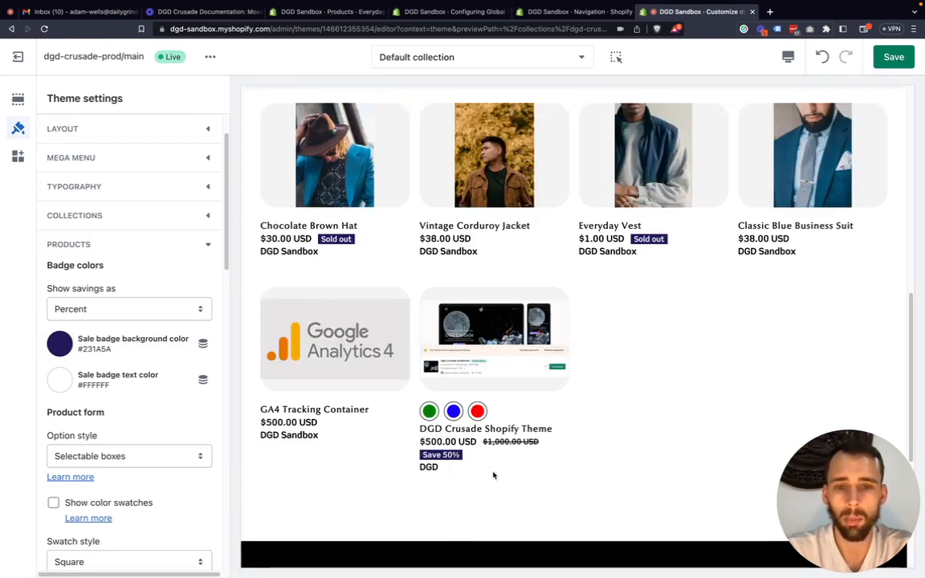
Open the DGD Crusade Shopify Theme product page in the preview and bring its variant options into view.
scroll(104, 369, "down", 1)
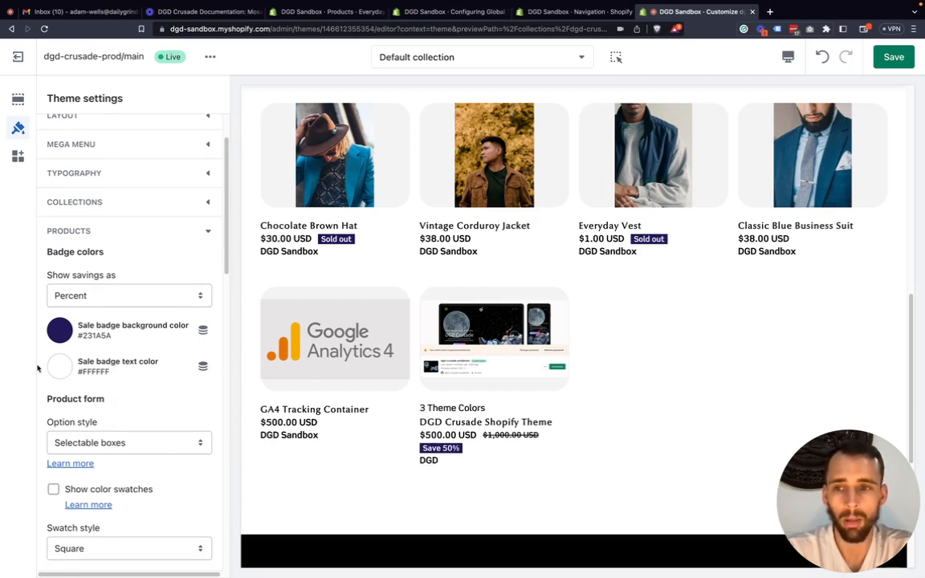
scroll(68, 407, "down", 2)
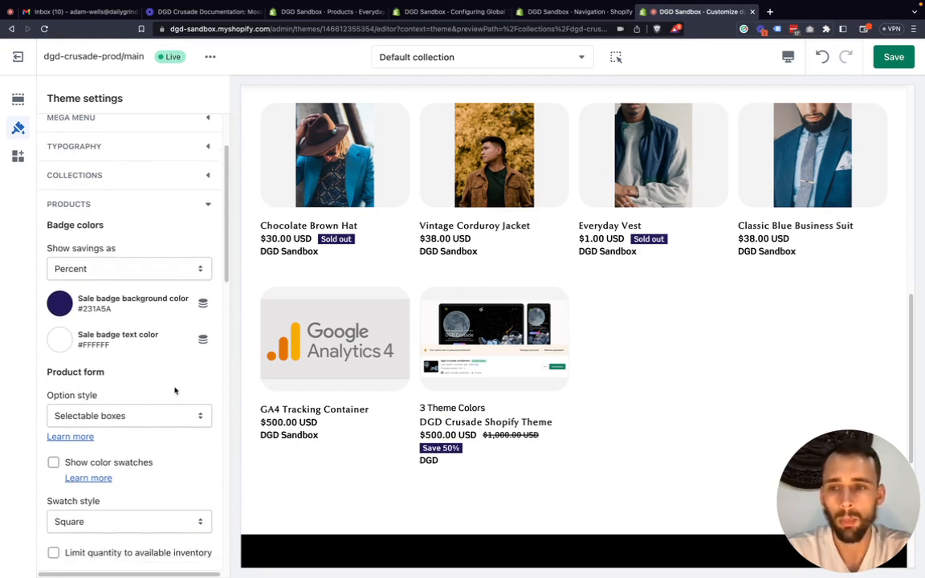
scroll(175, 390, "down", 3)
scroll(103, 373, "down", 1)
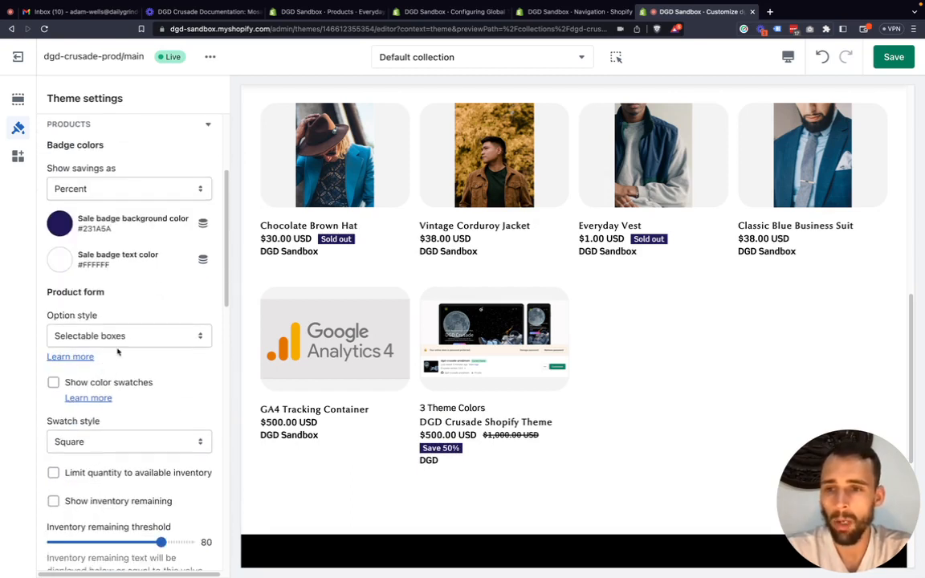
mouse_move(446, 433)
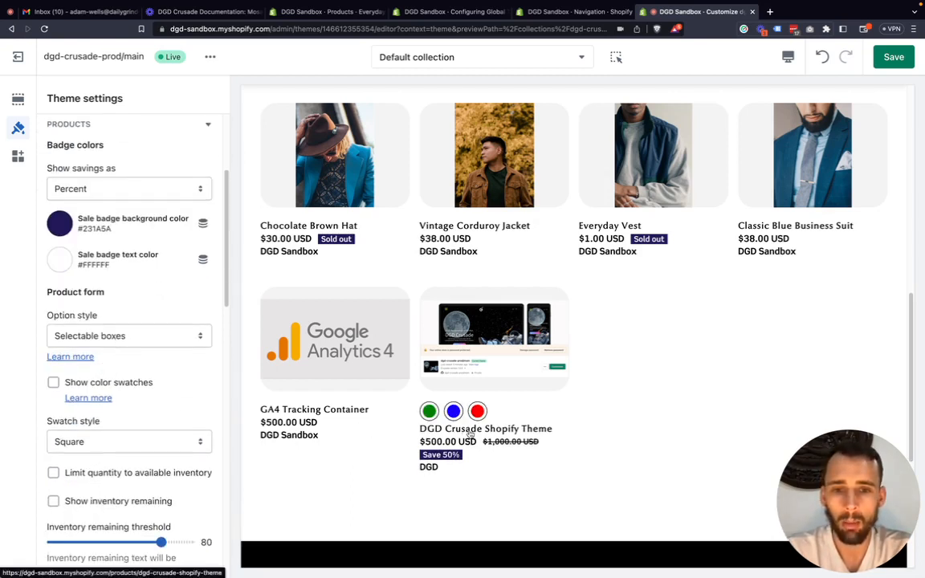
left_click(475, 438)
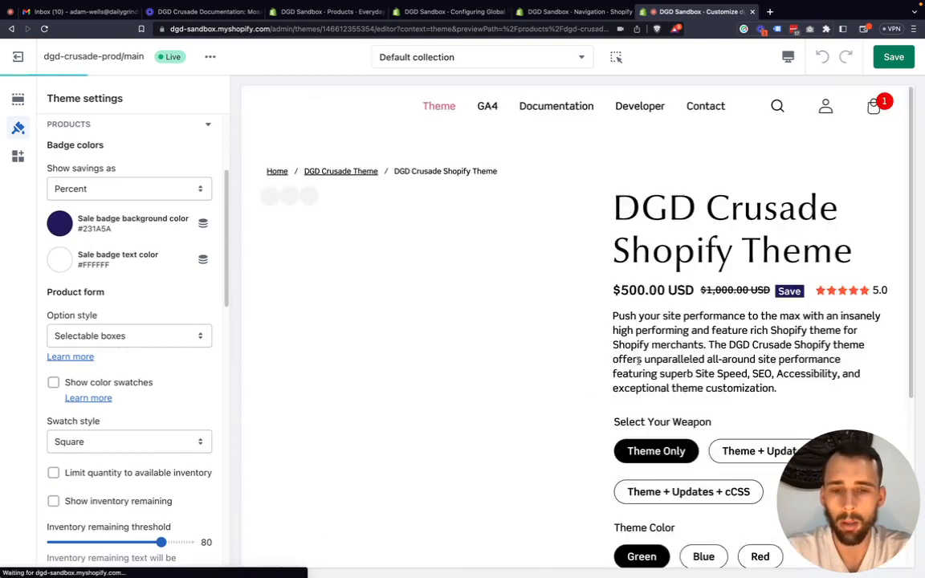
scroll(674, 277, "down", 2)
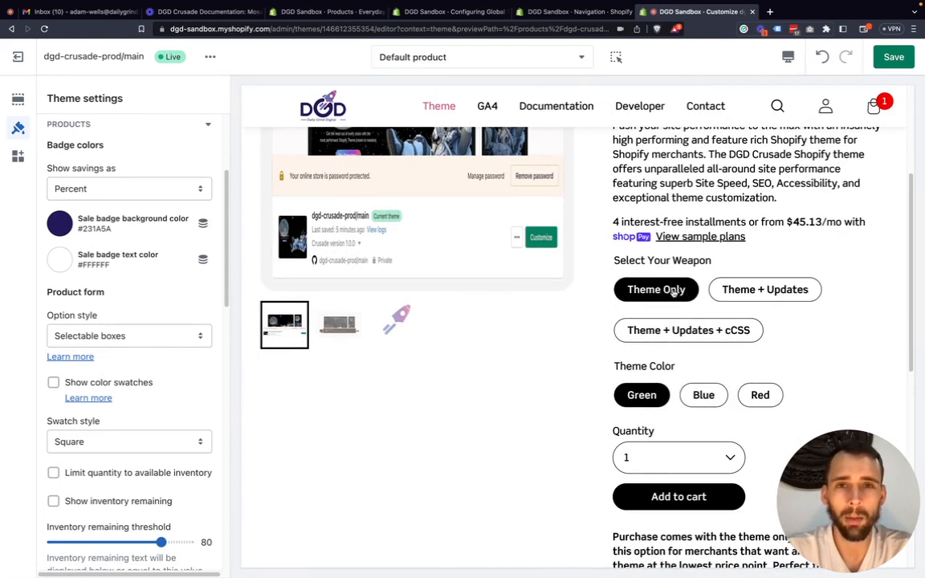
Examine the Product form settings for option style, color swatches, swatch style and inventory in the Products section.
scroll(104, 188, "up", 4)
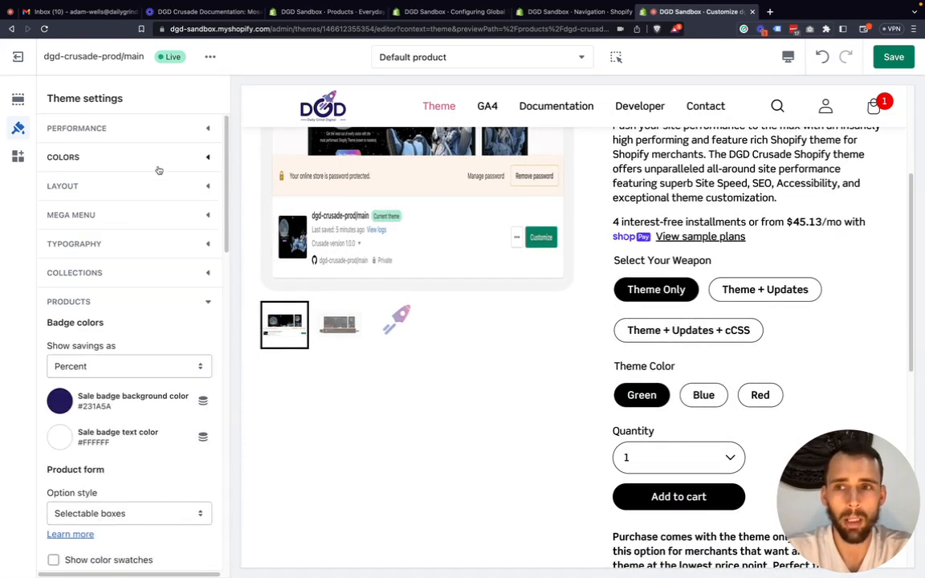
scroll(171, 298, "down", 2)
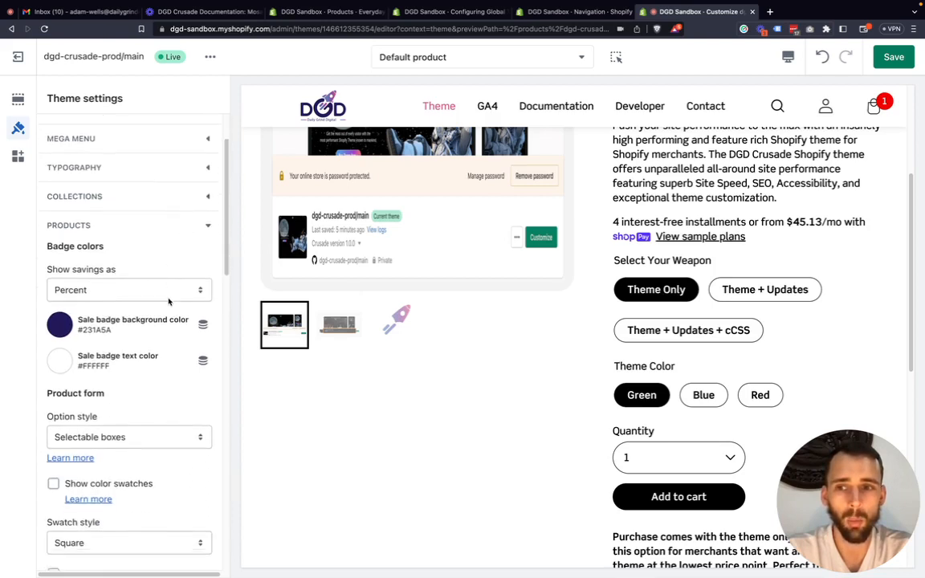
scroll(168, 302, "down", 3)
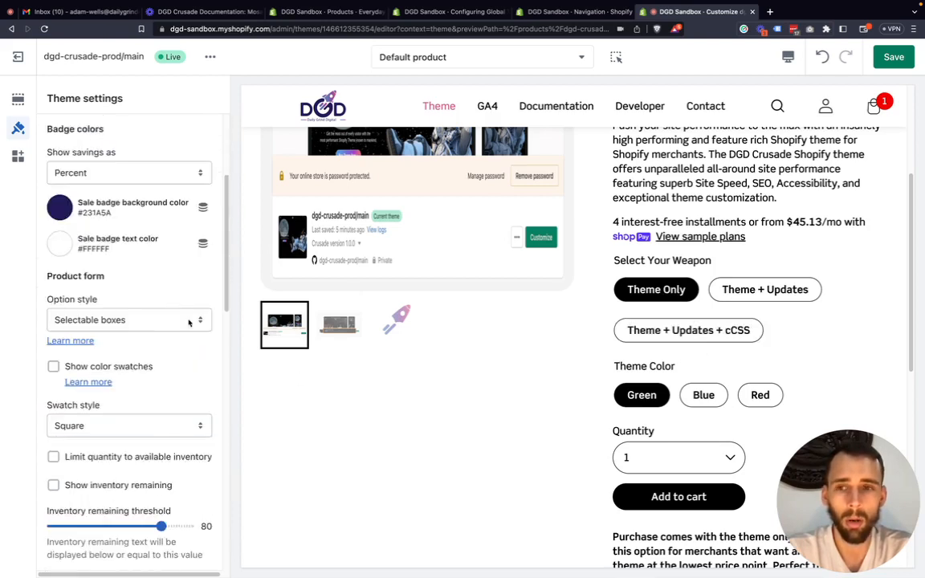
scroll(189, 322, "down", 3)
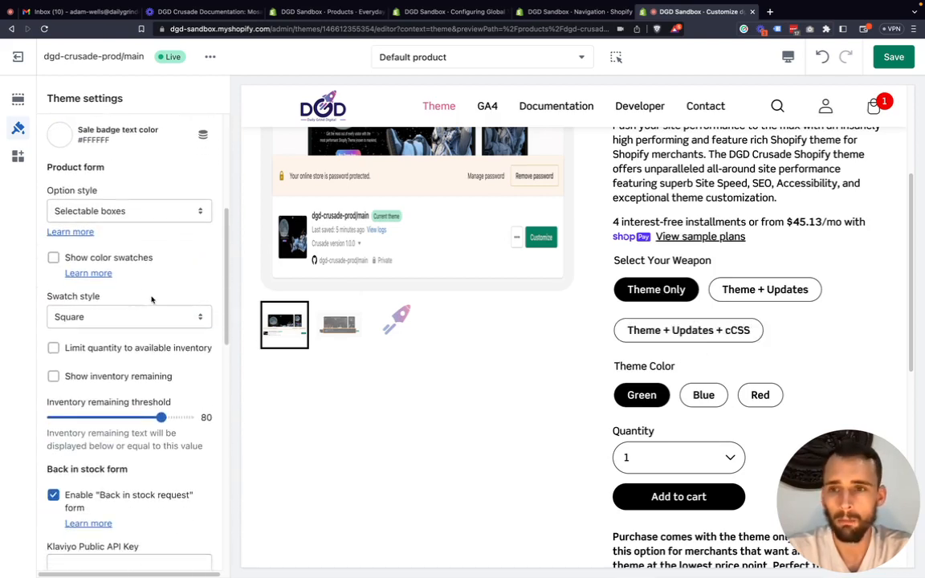
Try the selectable variant boxes in the product preview by choosing Blue, Theme + Updates + cCSS, and Theme Only.
scroll(152, 300, "up", 3)
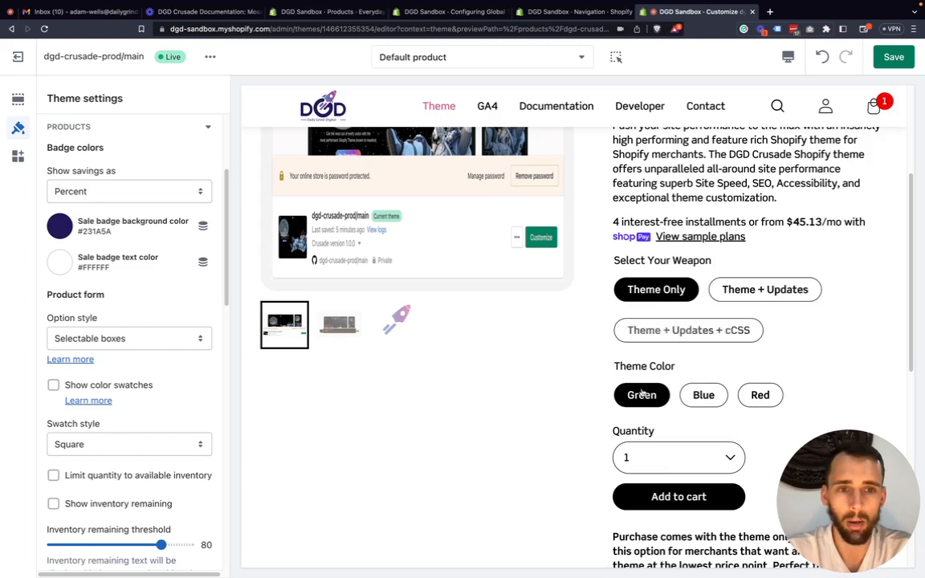
left_click(713, 393)
left_click(738, 331)
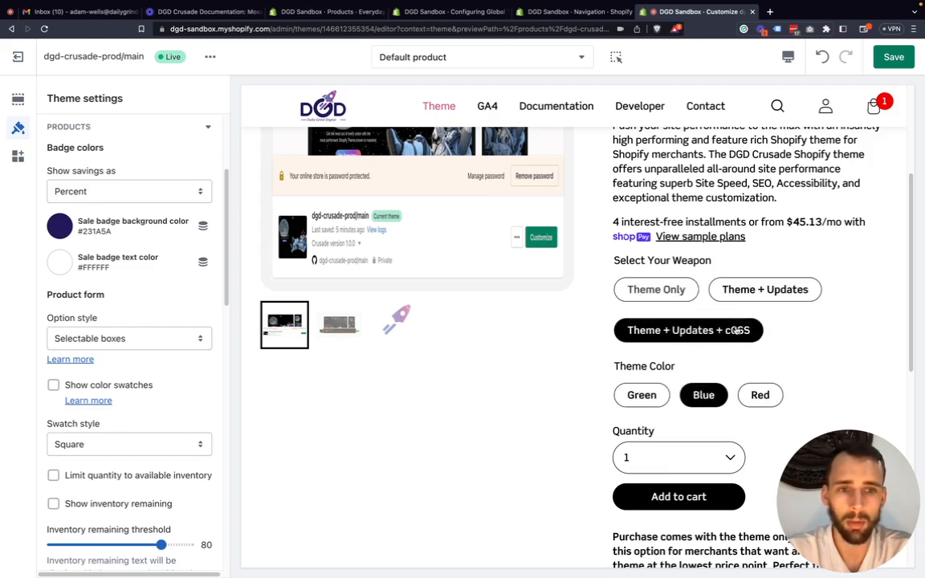
left_click(634, 290)
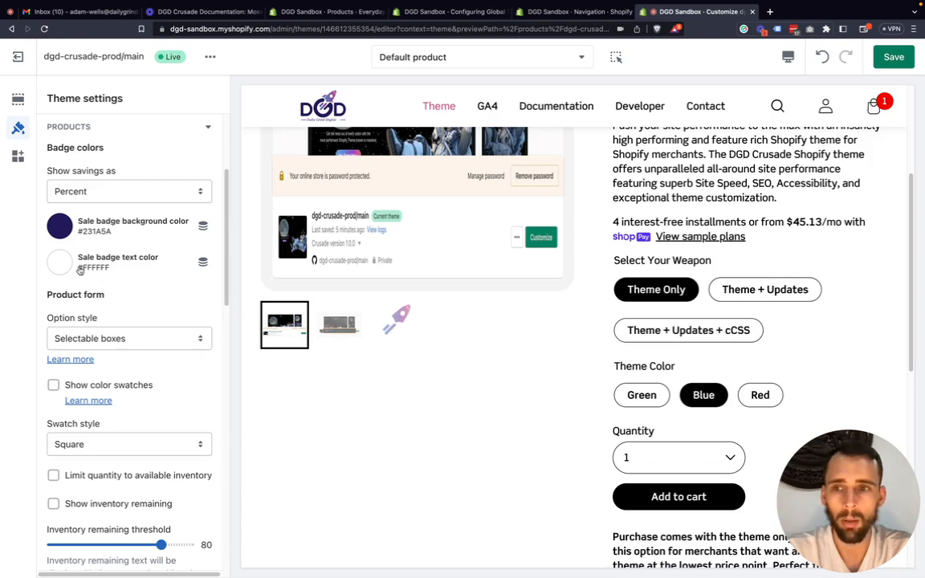
Set the product form's option style to Dropdown and try the preview dropdowns with Theme + Updates and Blue.
left_click(131, 342)
left_click(77, 324)
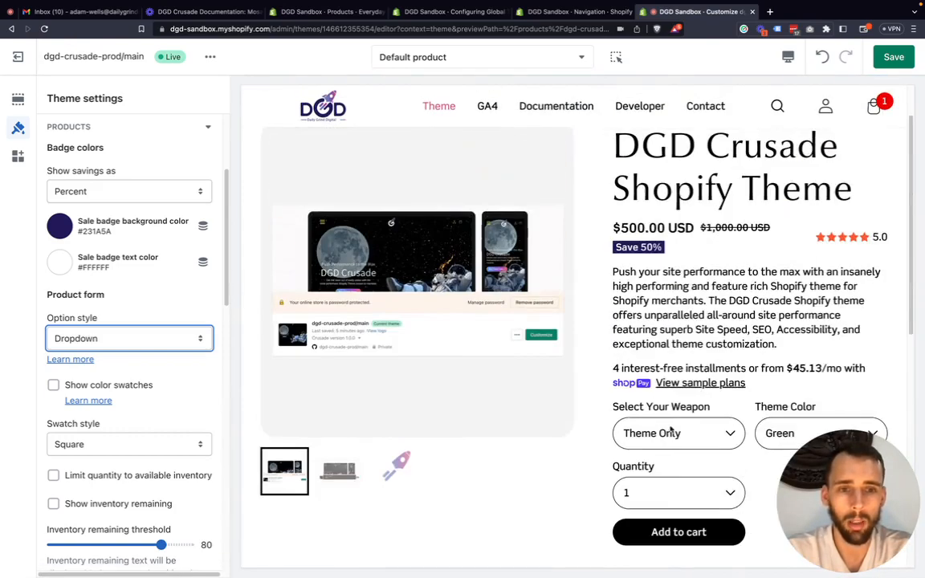
scroll(671, 431, "down", 3)
left_click(643, 299)
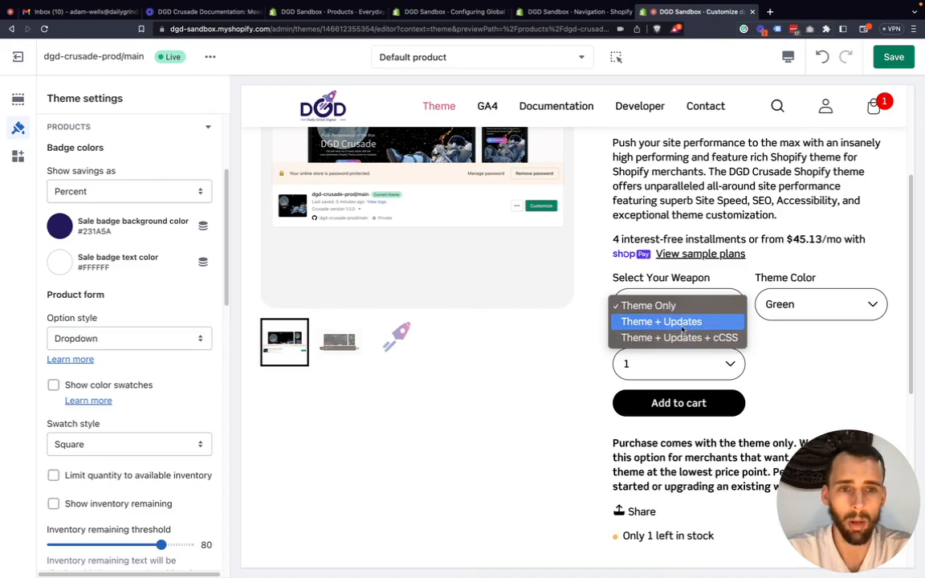
left_click(683, 324)
left_click(786, 317)
left_click(792, 323)
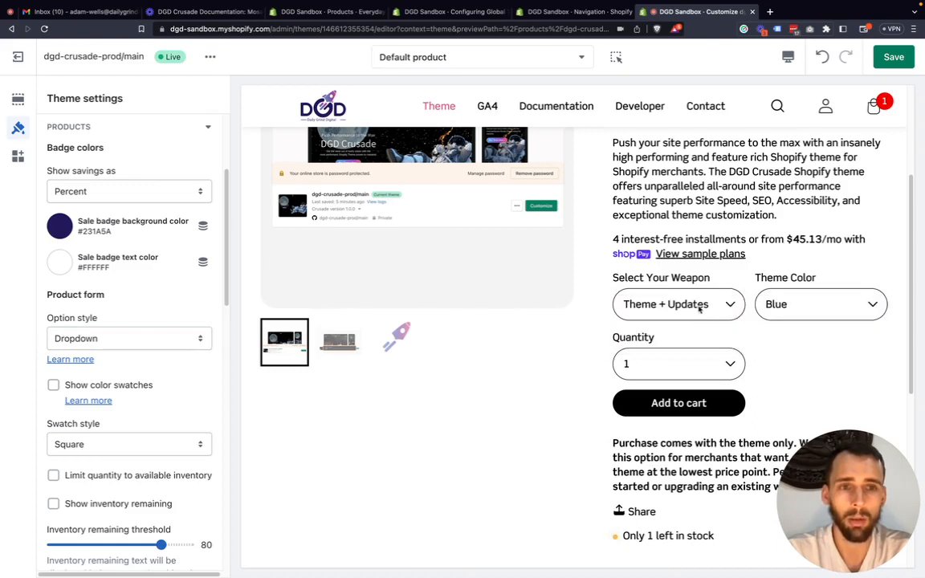
Turn on color swatches for the product form and highlight the word Colors in the preview's option label.
left_click(115, 387)
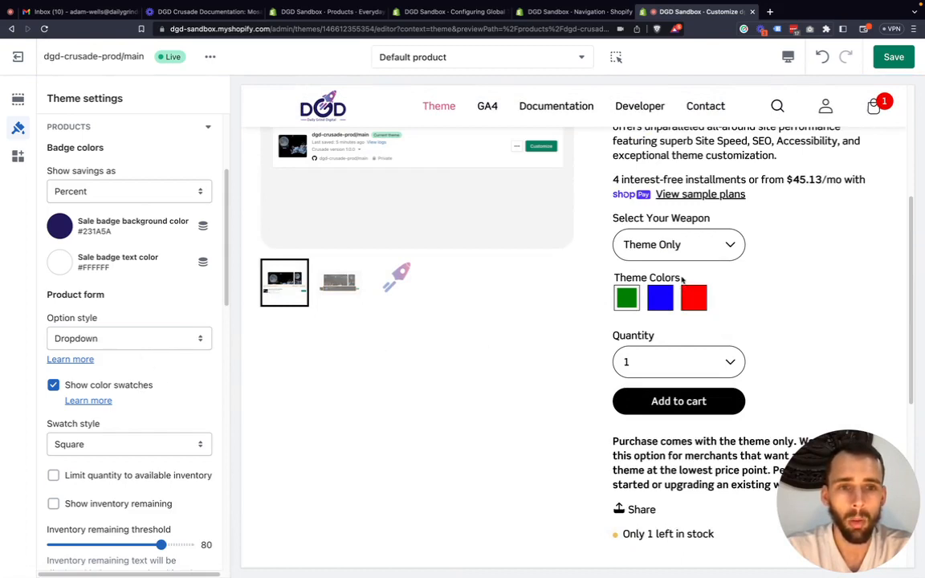
left_click_drag(682, 278, 652, 277)
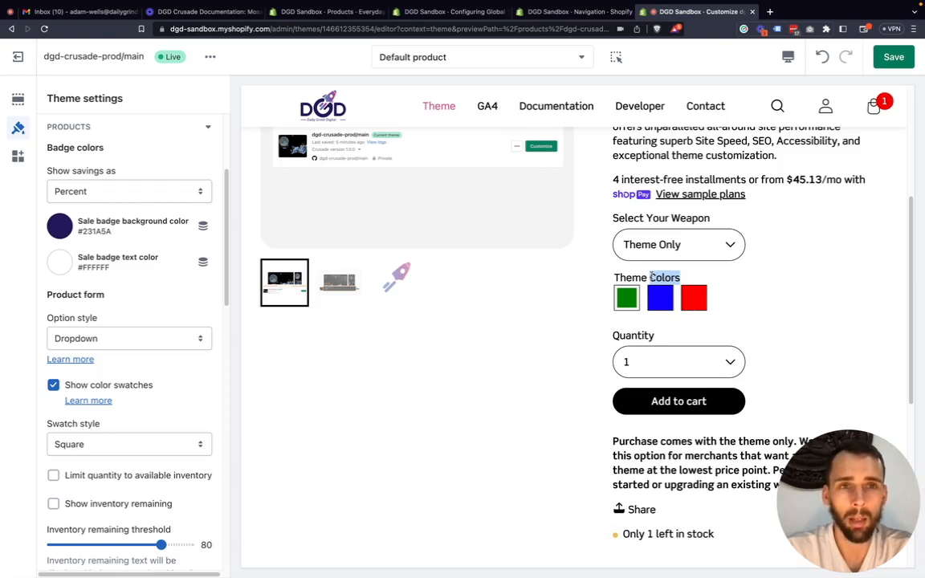
mouse_move(651, 277)
left_mouse_down()
mouse_move(615, 278)
mouse_move(649, 277)
left_mouse_up()
left_click(643, 278)
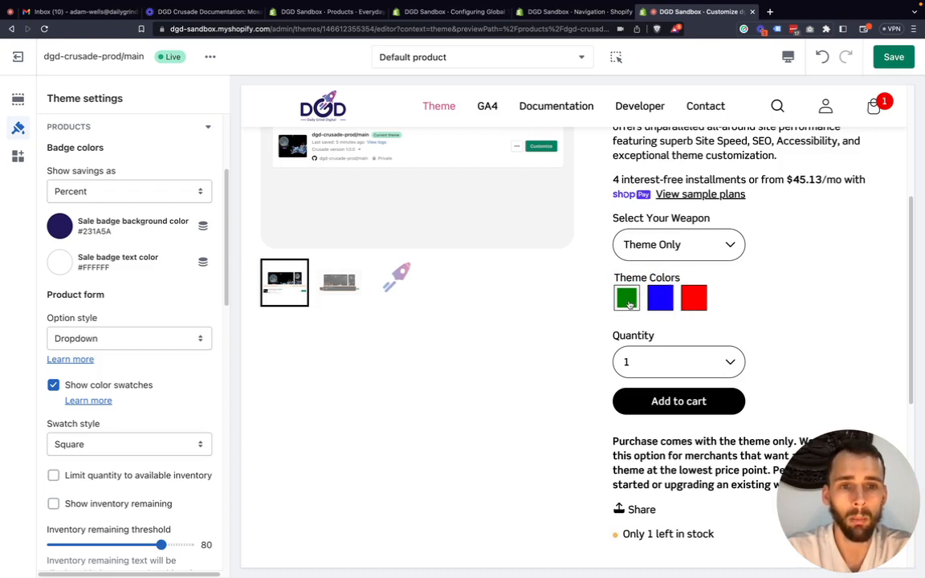
Switch color swatches off to compare the Theme Color dropdown in the preview, and switch them back on.
left_click(110, 344)
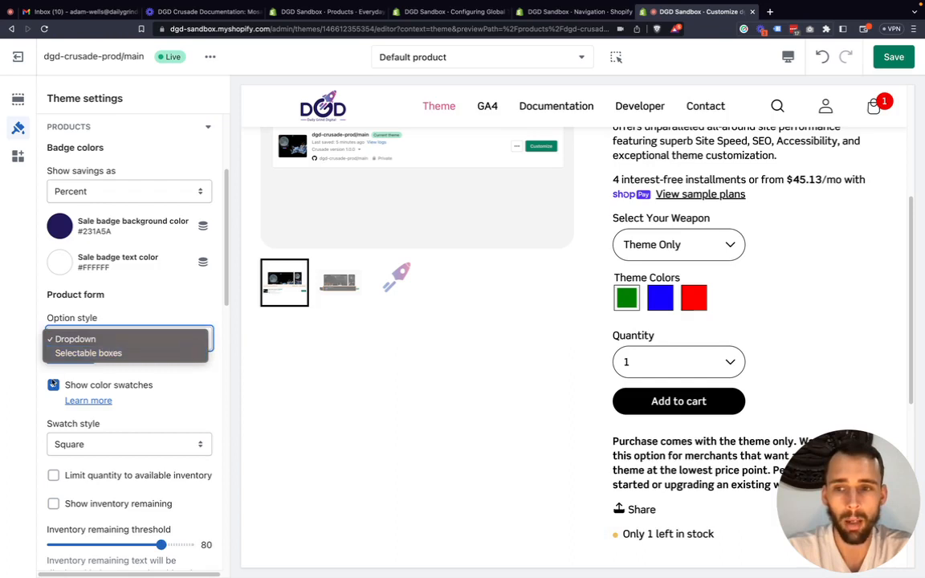
left_click(53, 386)
left_click(53, 385)
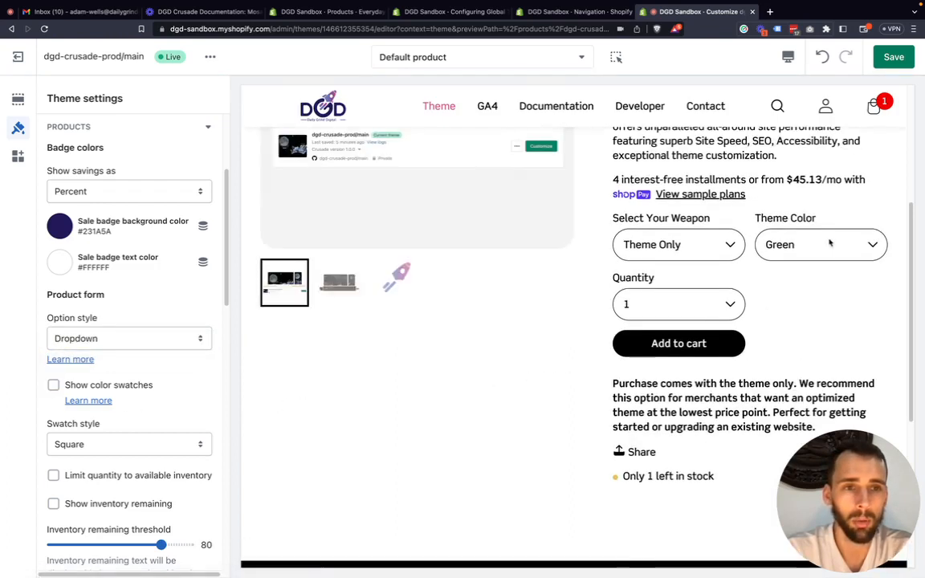
left_click(827, 244)
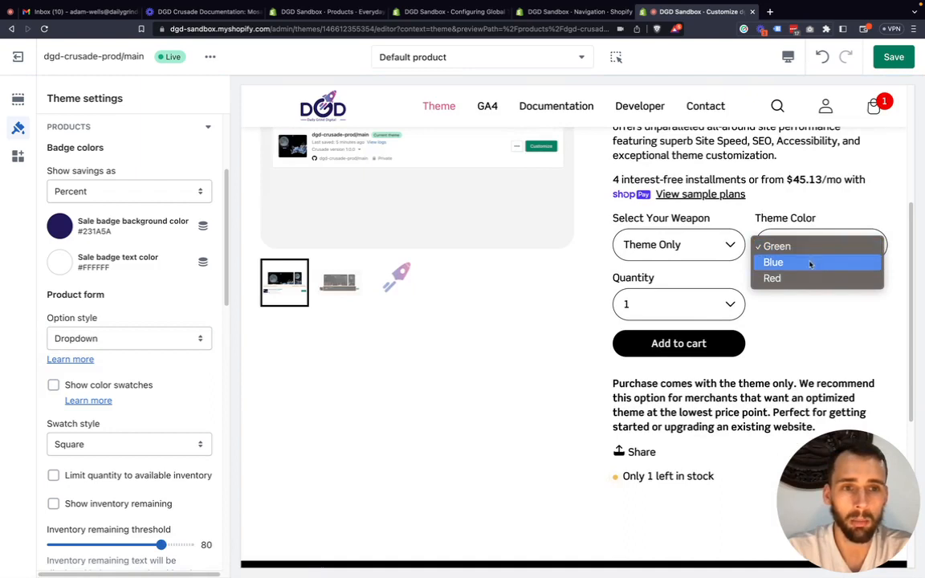
left_click(68, 384)
left_click(53, 385)
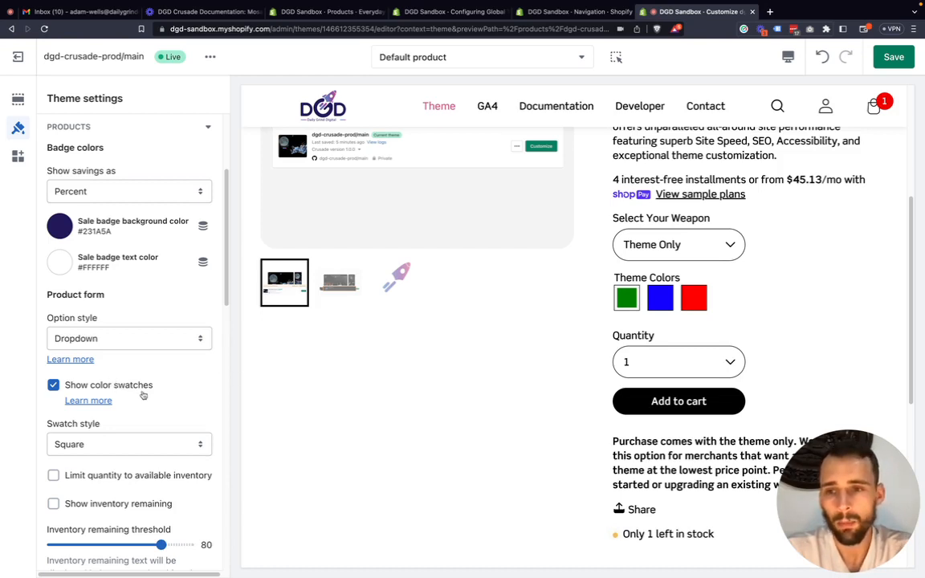
Set the swatch style to Circle and turn off color swatches for the product form.
scroll(137, 389, "down", 2)
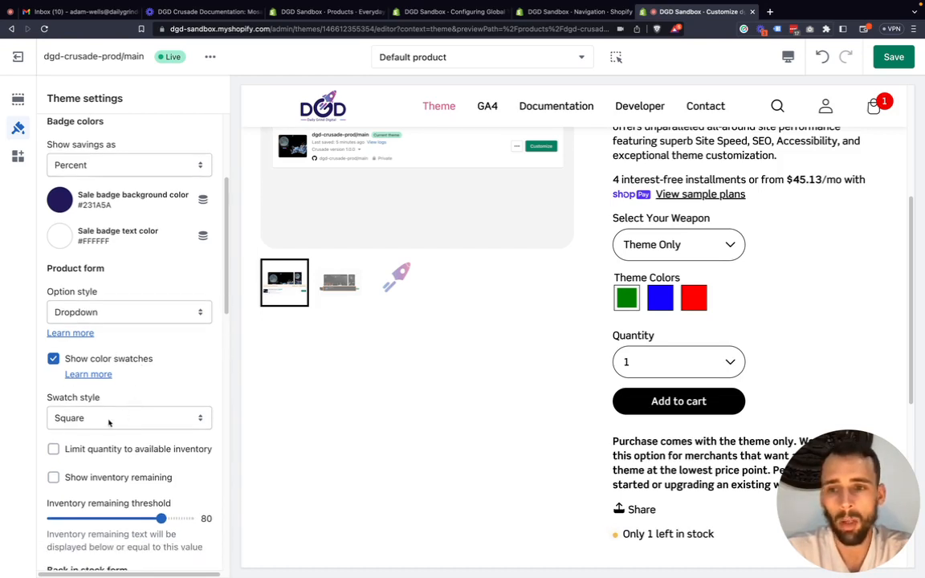
left_click(109, 419)
left_click(108, 403)
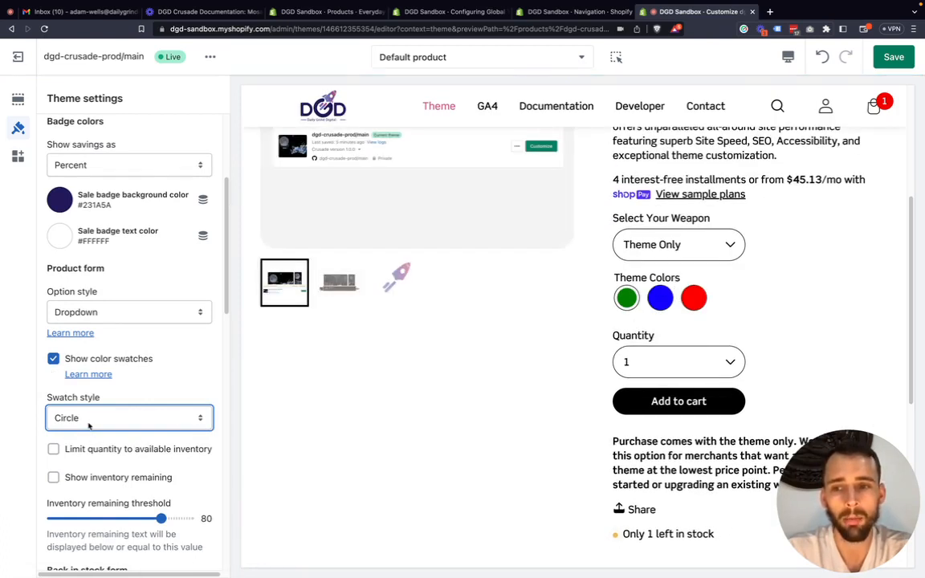
left_click(54, 360)
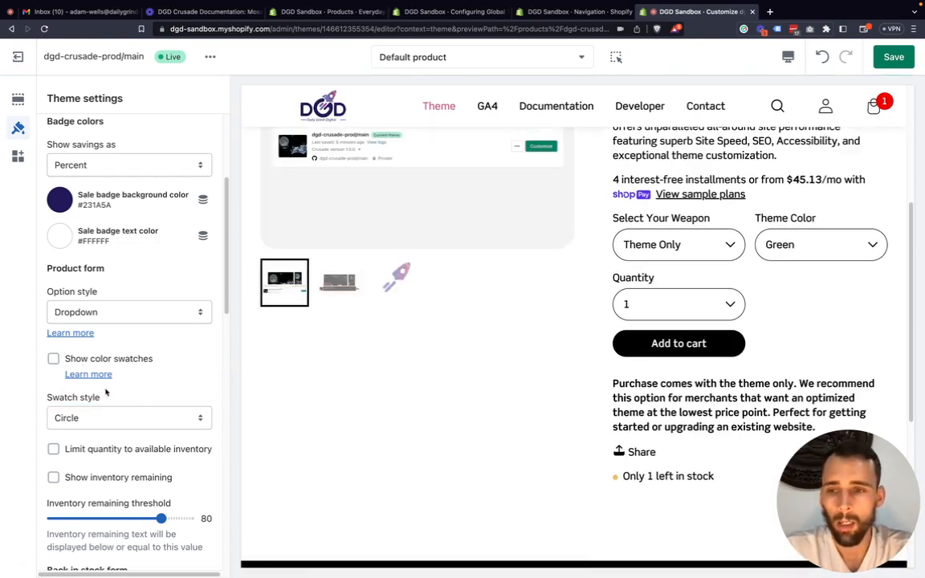
Examine the product form's inventory settings and the stock countdown text beneath Share in the product preview.
scroll(105, 392, "down", 2)
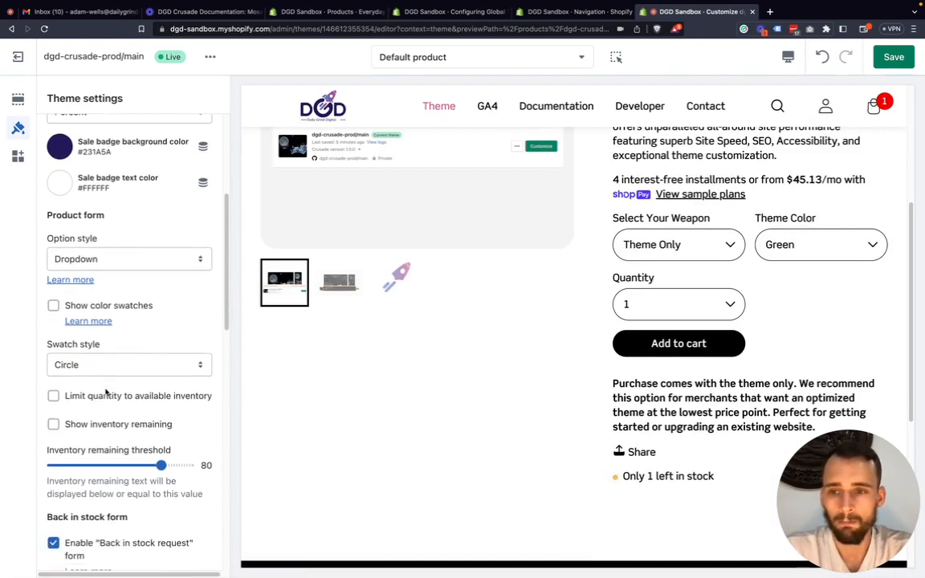
scroll(105, 392, "down", 2)
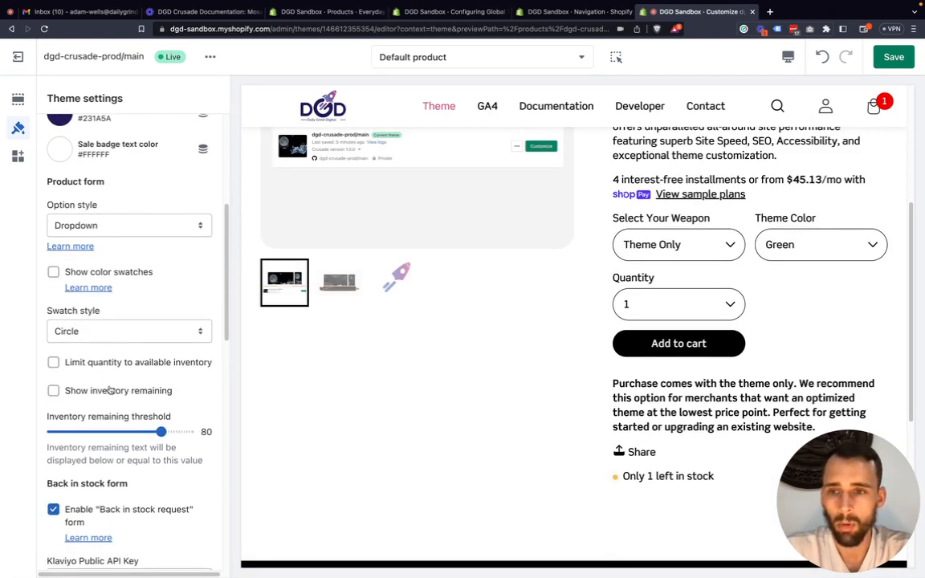
scroll(109, 390, "down", 1)
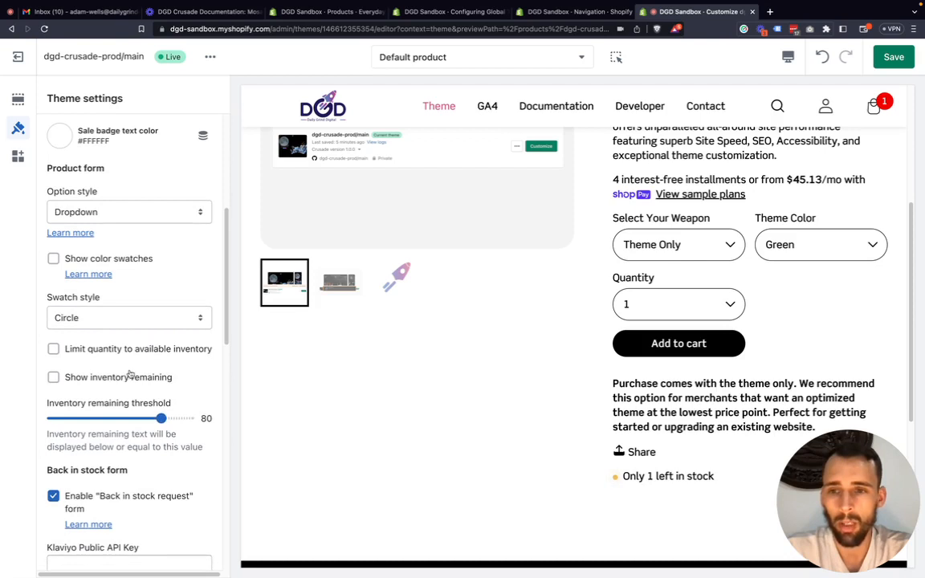
scroll(131, 373, "down", 1)
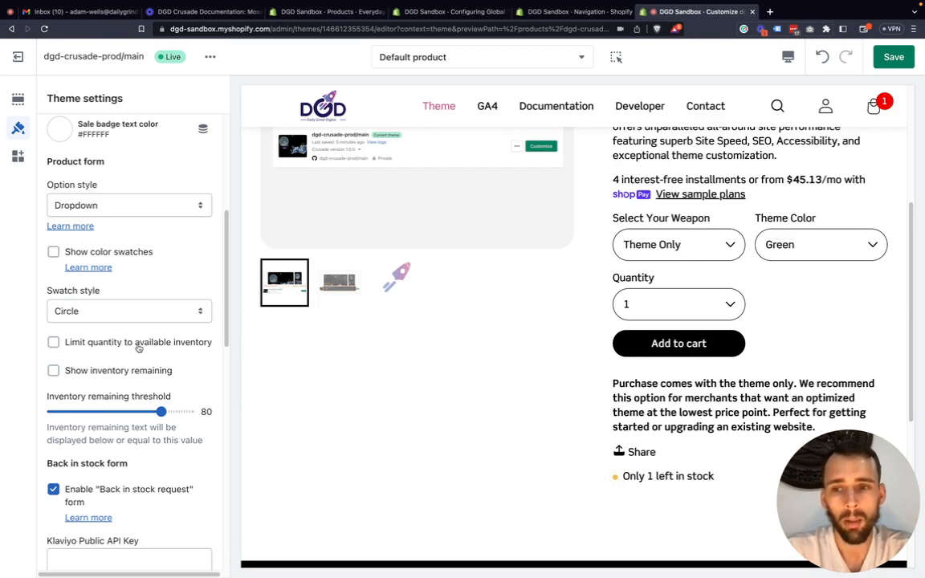
scroll(149, 338, "up", 5)
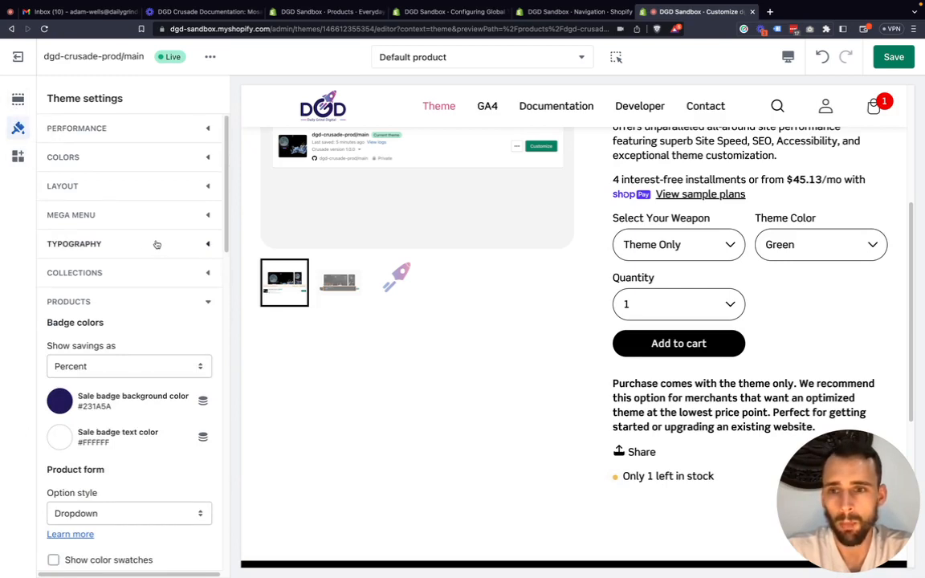
scroll(729, 417, "down", 1)
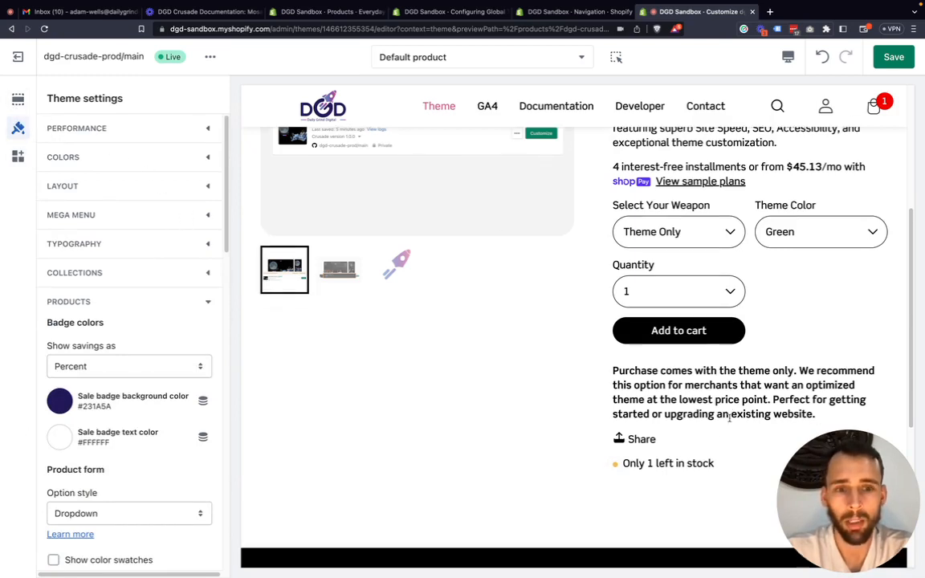
scroll(730, 417, "down", 3)
left_click_drag(722, 398, 625, 401)
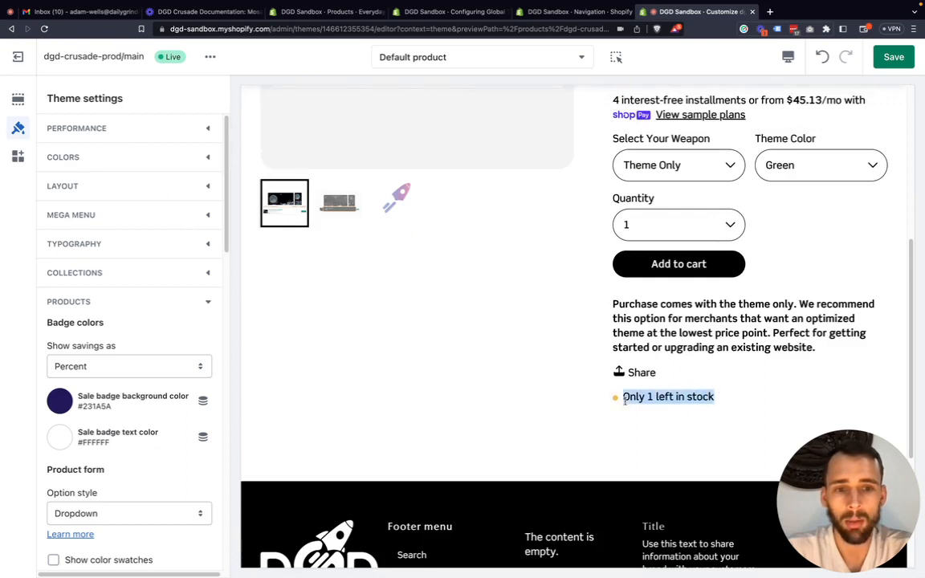
scroll(680, 400, "down", 1)
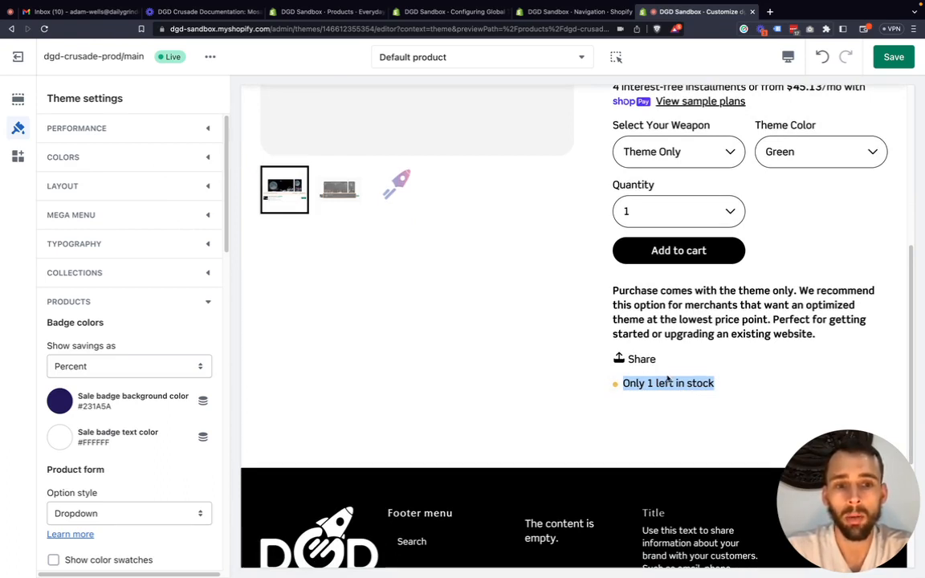
Toggle the Inventory countdown block's visibility off and on, and move the block directly below Title and price in Product information.
left_click(18, 99)
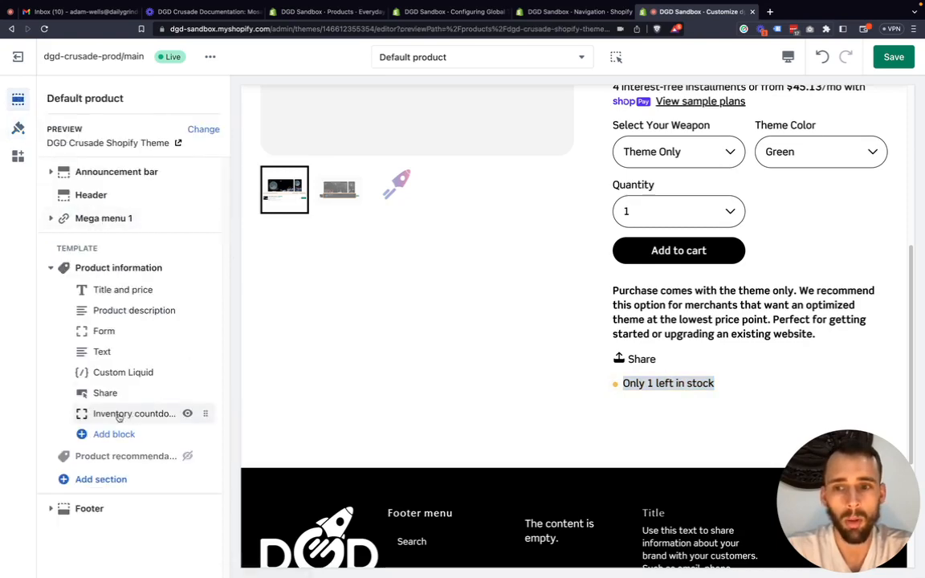
left_click(187, 414)
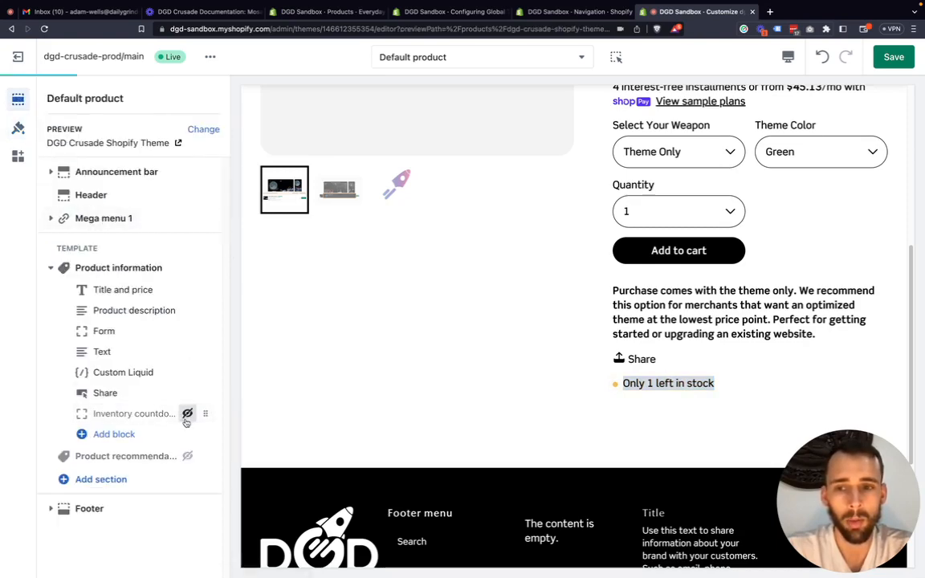
scroll(681, 357, "down", 5)
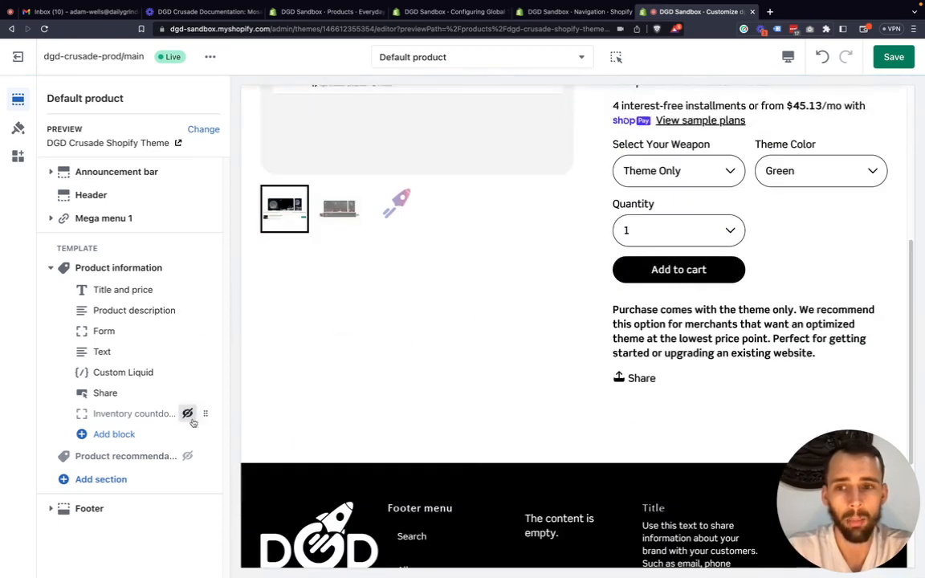
left_click_drag(201, 414, 180, 329)
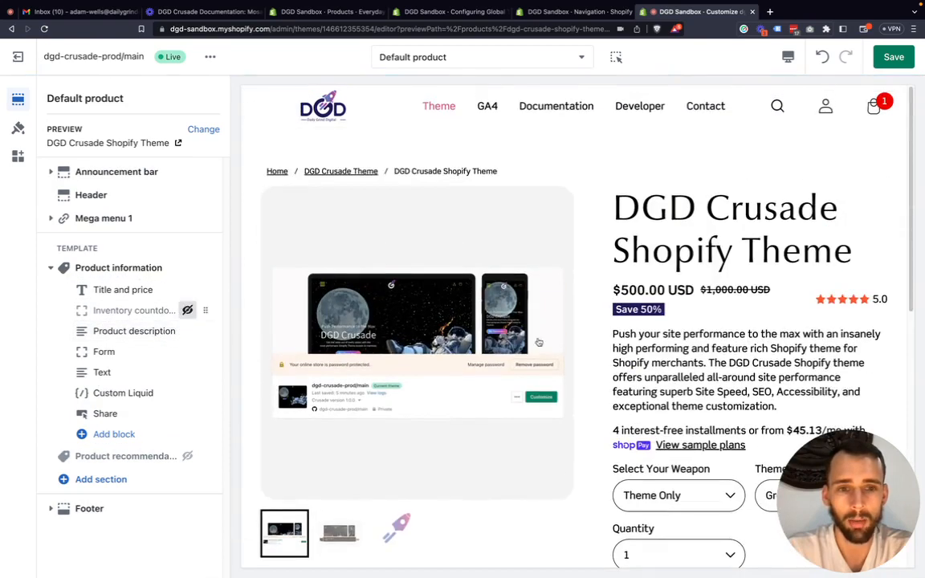
scroll(683, 312, "down", 1)
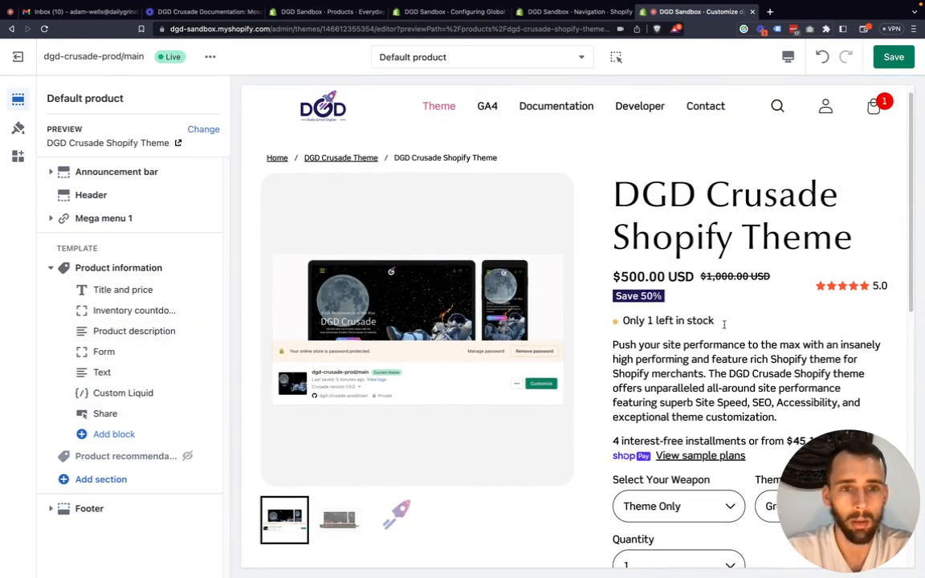
left_click_drag(723, 324, 594, 319)
left_click(593, 320)
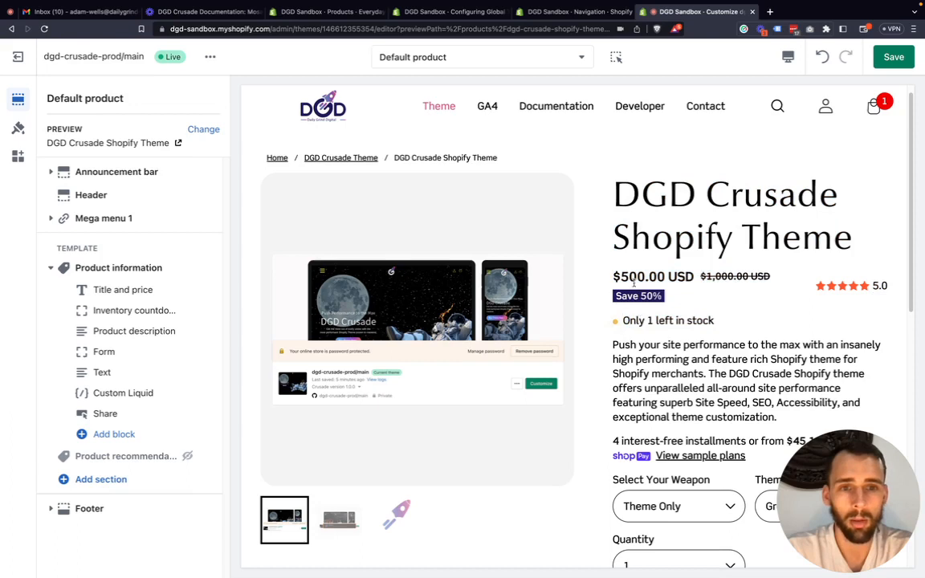
Return to the theme settings and toggle the Show inventory remaining option in the product form settings.
left_click(19, 128)
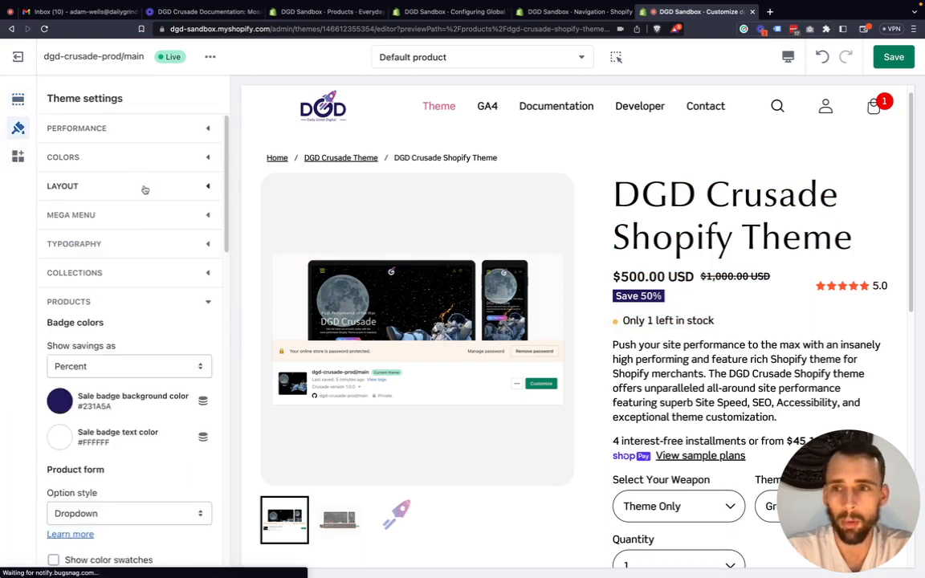
scroll(147, 205, "down", 2)
scroll(120, 265, "down", 3)
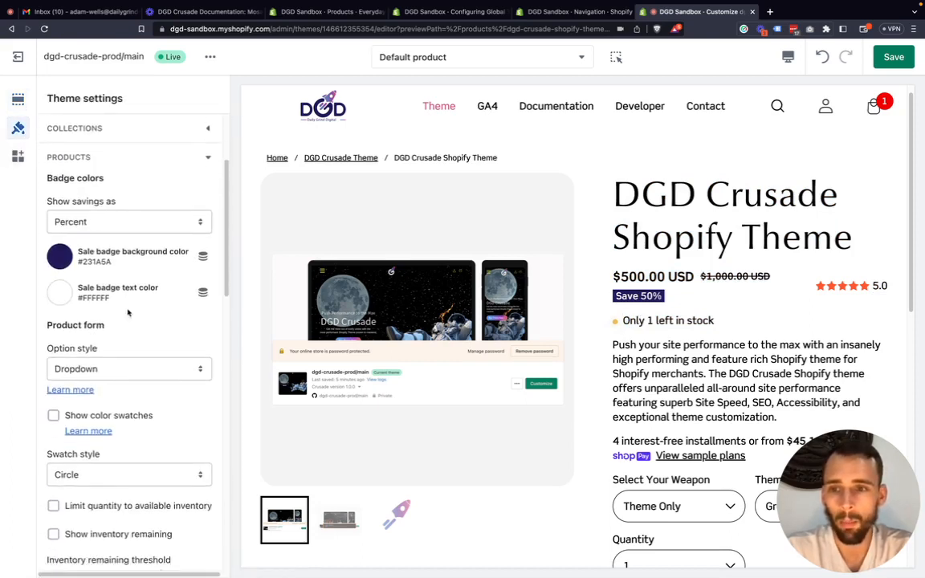
scroll(132, 310, "down", 5)
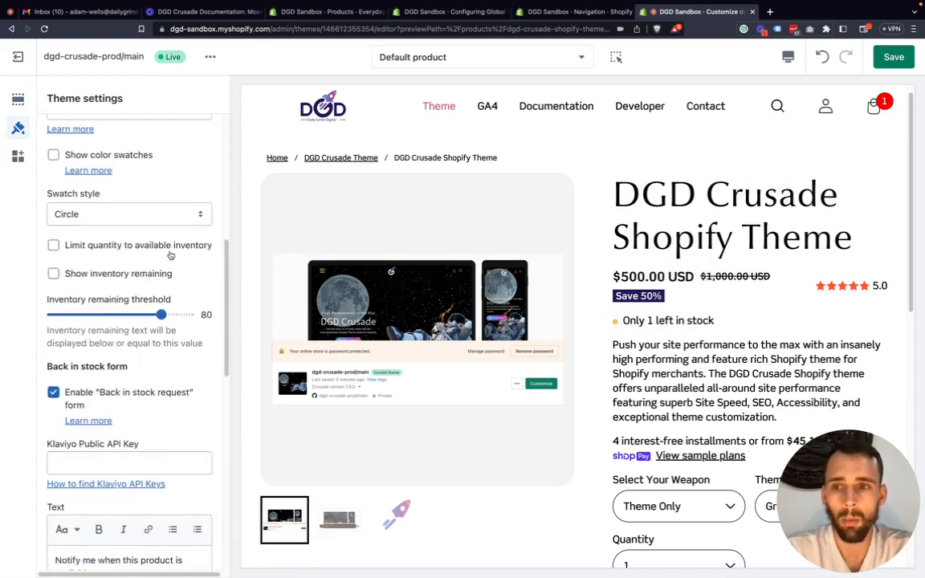
left_click_drag(172, 274, 66, 276)
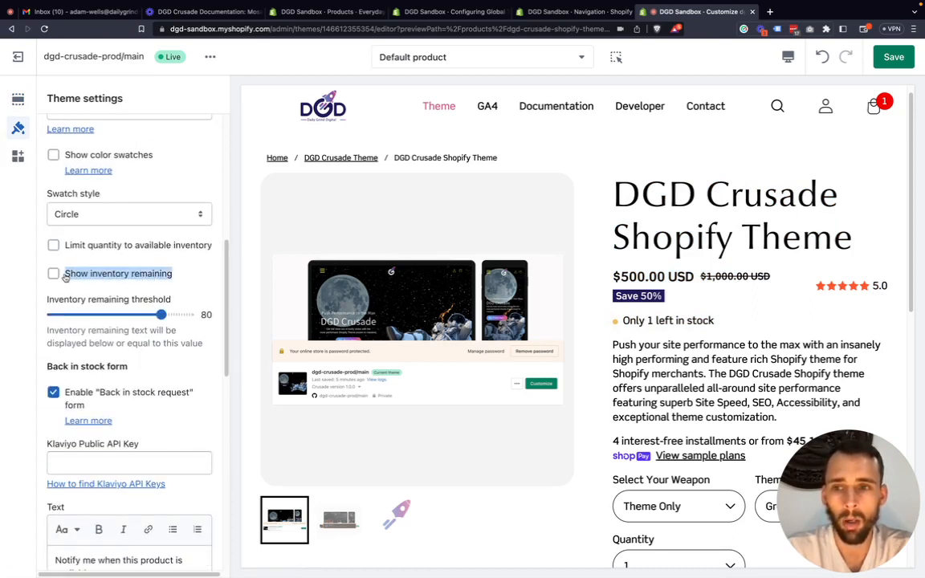
left_click(66, 276)
left_click(69, 278)
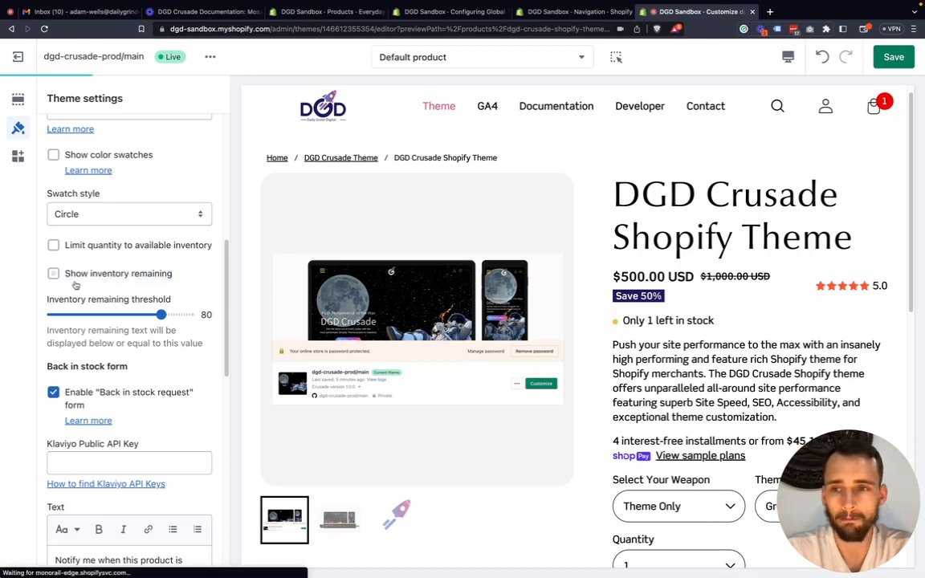
Switch the preview to the Example Collection and open the sold-out Chocolate Brown Hat product page.
scroll(79, 301, "down", 1)
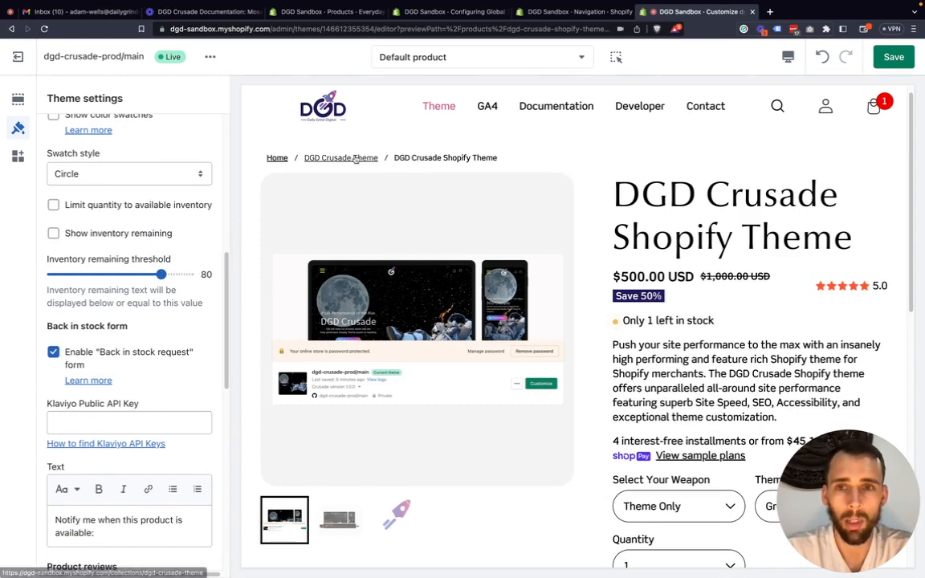
left_click(446, 63)
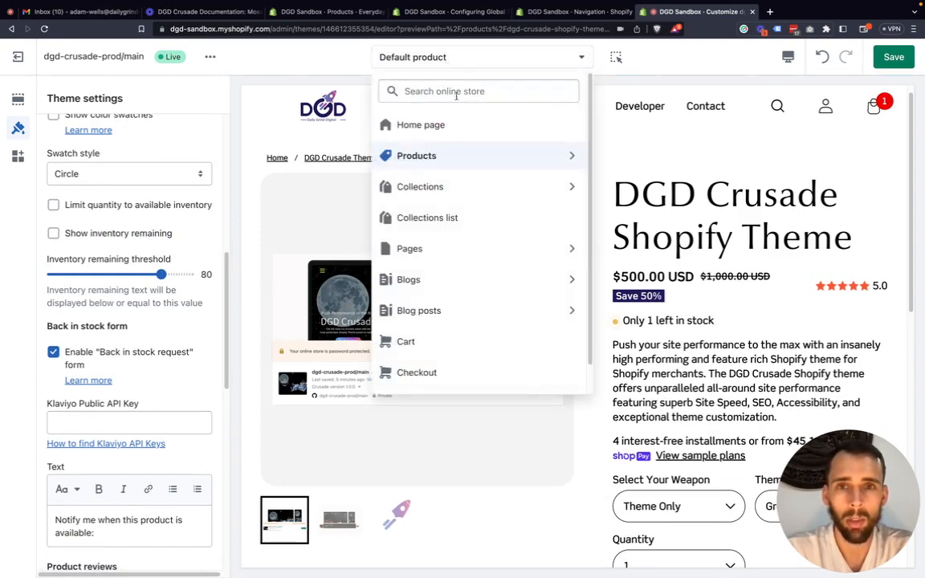
left_click(514, 185)
left_click(463, 146)
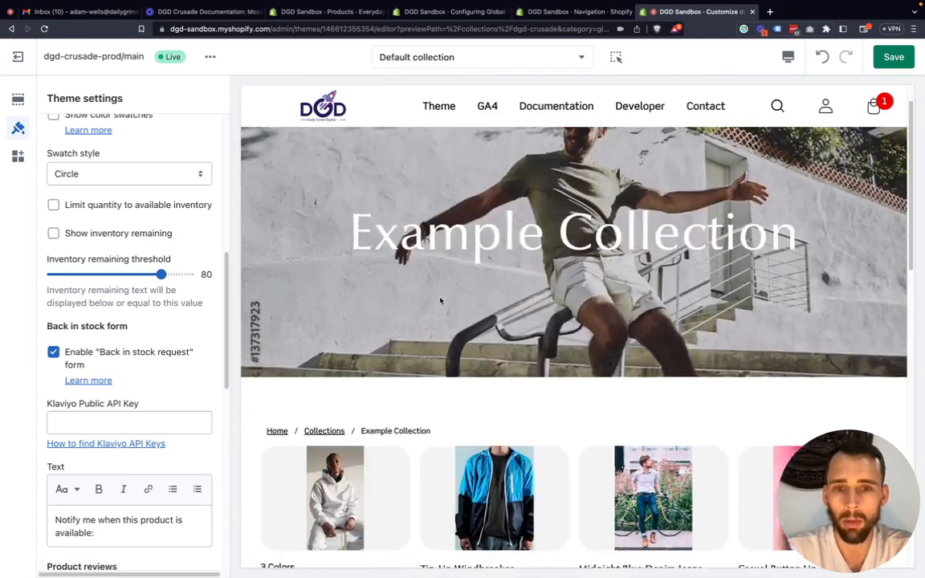
scroll(446, 300, "down", 3)
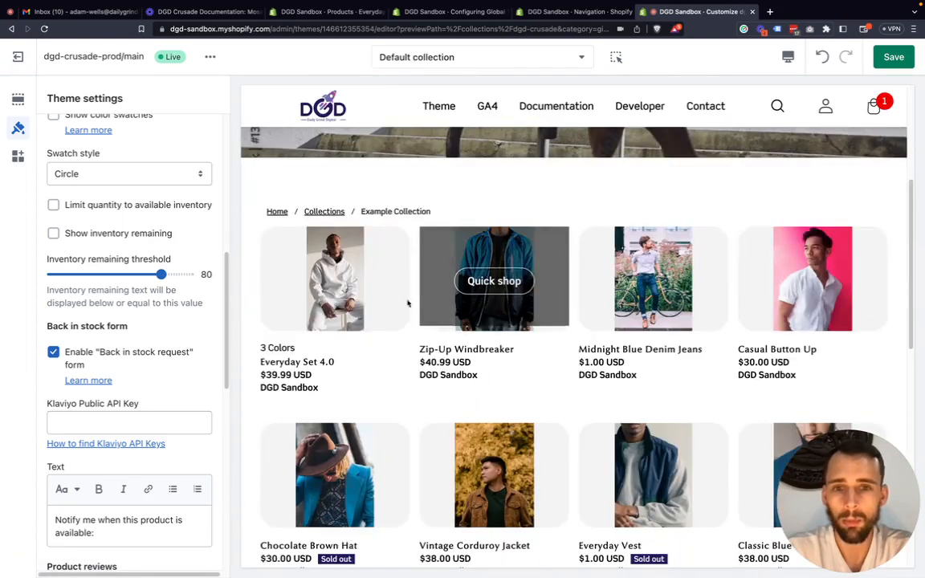
scroll(499, 378, "down", 5)
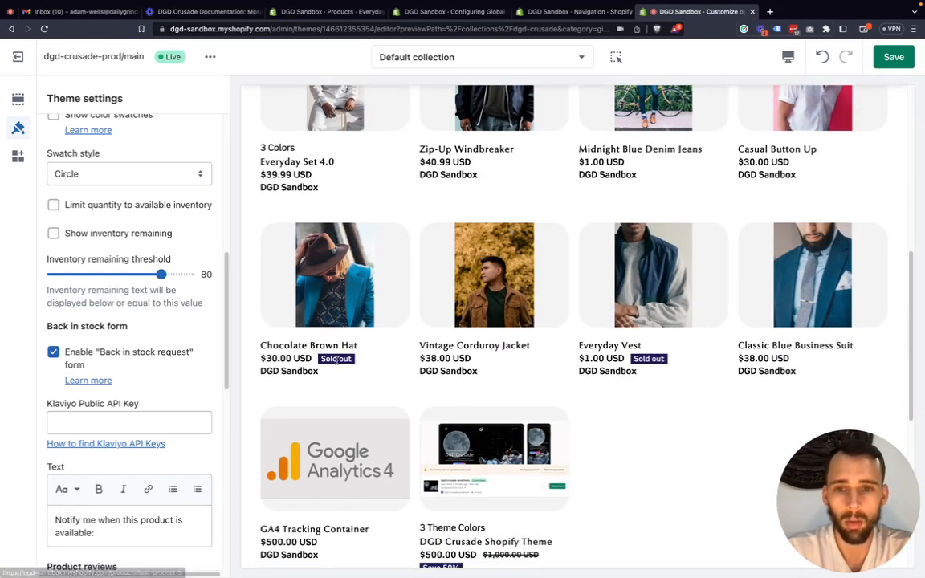
left_click(315, 346)
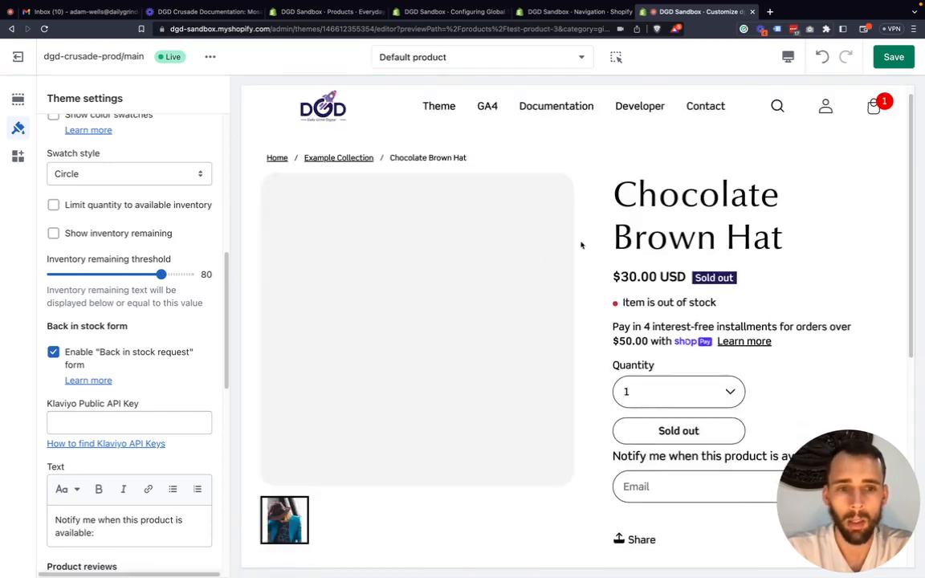
Compare the back in stock form on the sold-out product page with its enable option and notification text in the product settings.
scroll(611, 252, "down", 4)
scroll(659, 305, "up", 3)
scroll(672, 265, "down", 1)
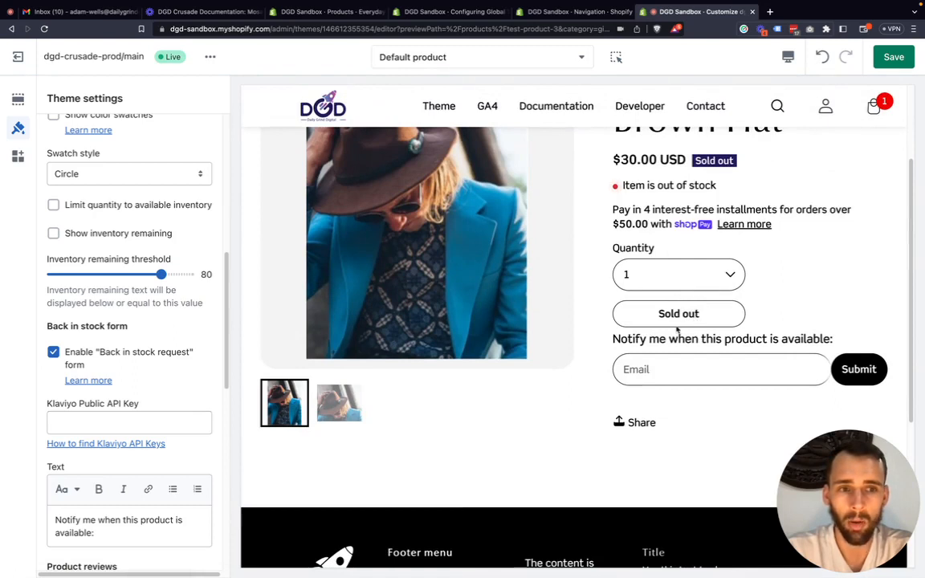
left_click_drag(615, 339, 836, 341)
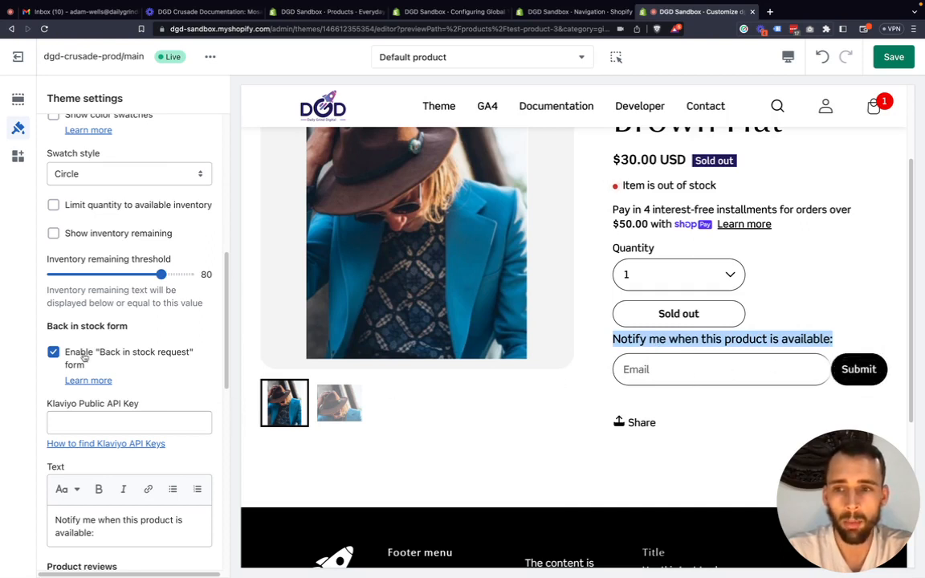
scroll(111, 362, "down", 3)
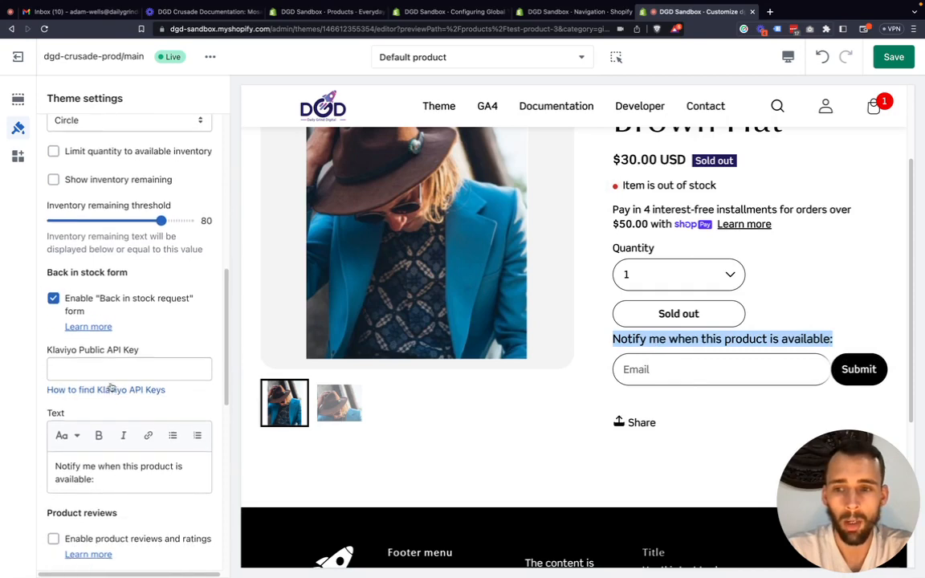
left_click_drag(95, 473, 45, 459)
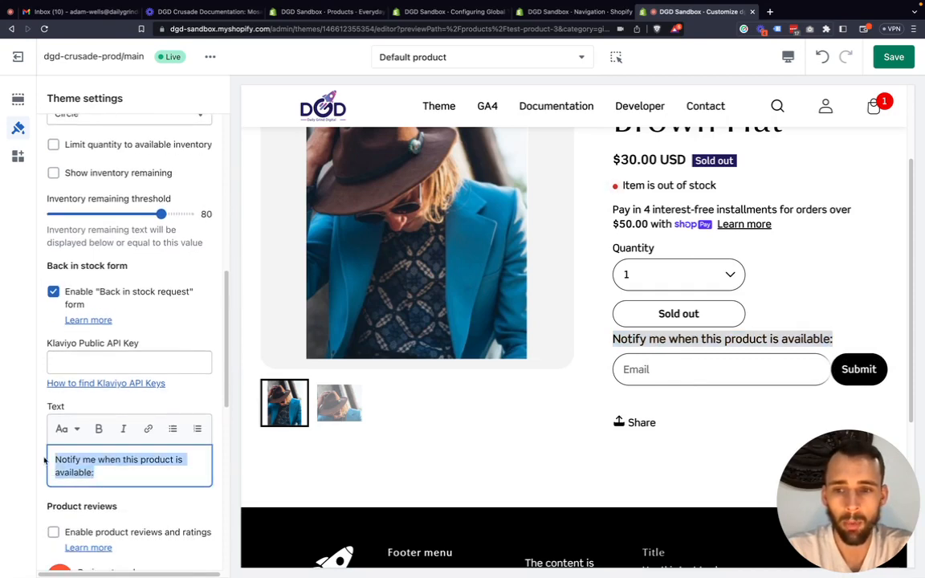
left_click_drag(613, 338, 838, 341)
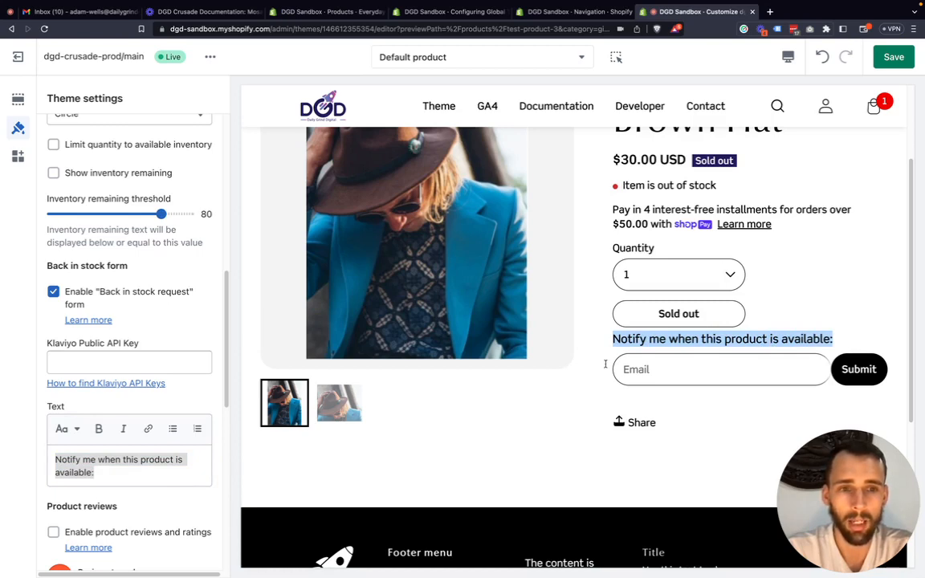
Examine the Klaviyo Public API Key field in the Back in stock form settings, leaving it empty.
left_click(56, 363)
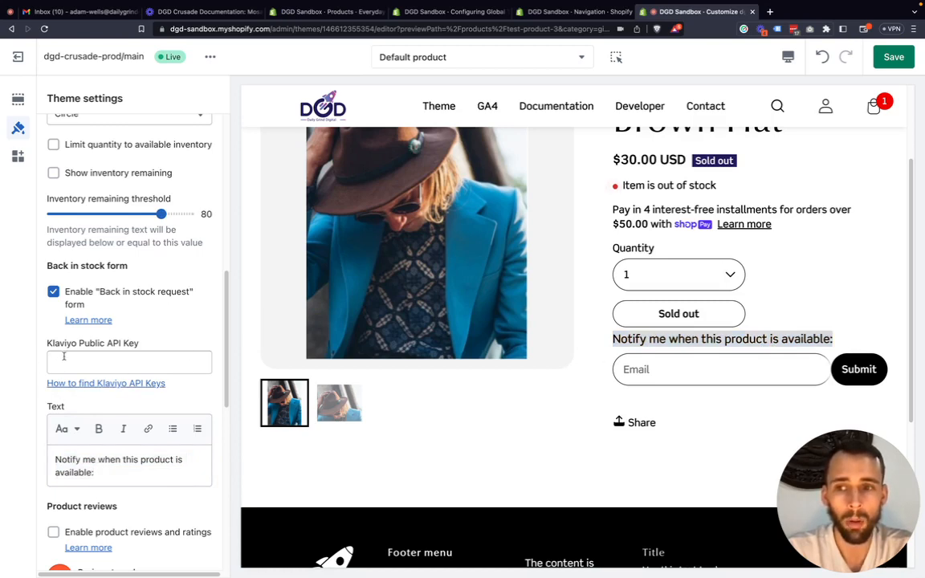
left_click_drag(49, 345, 96, 348)
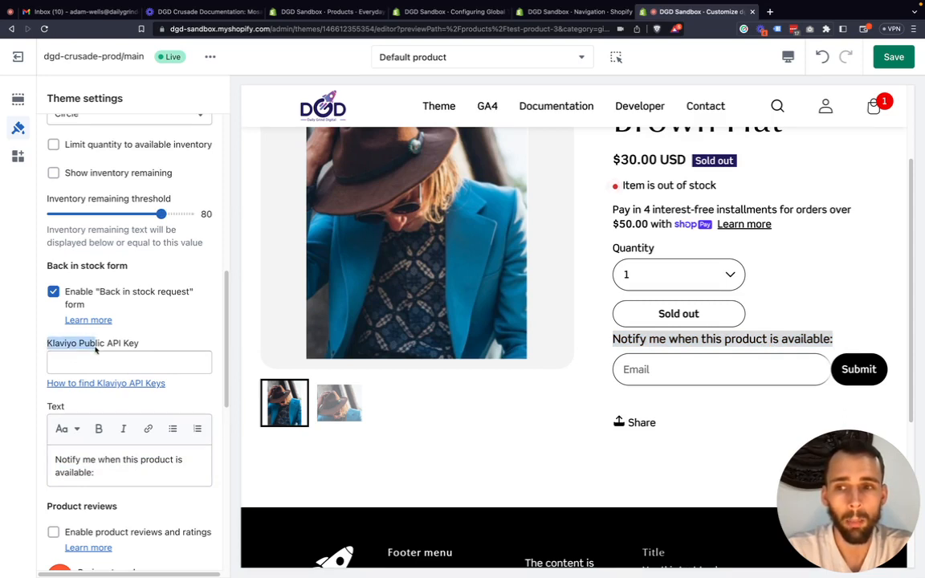
left_click(96, 348)
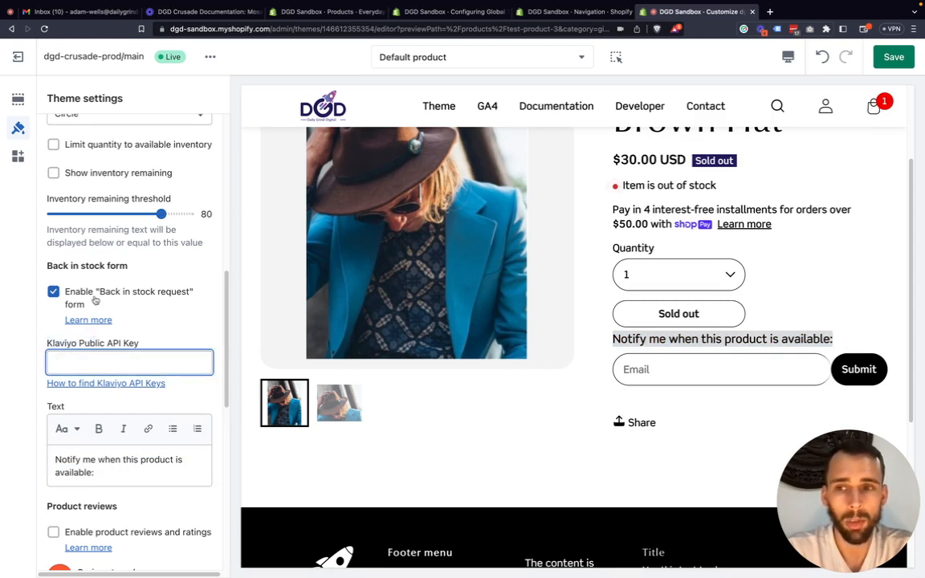
left_click(28, 325)
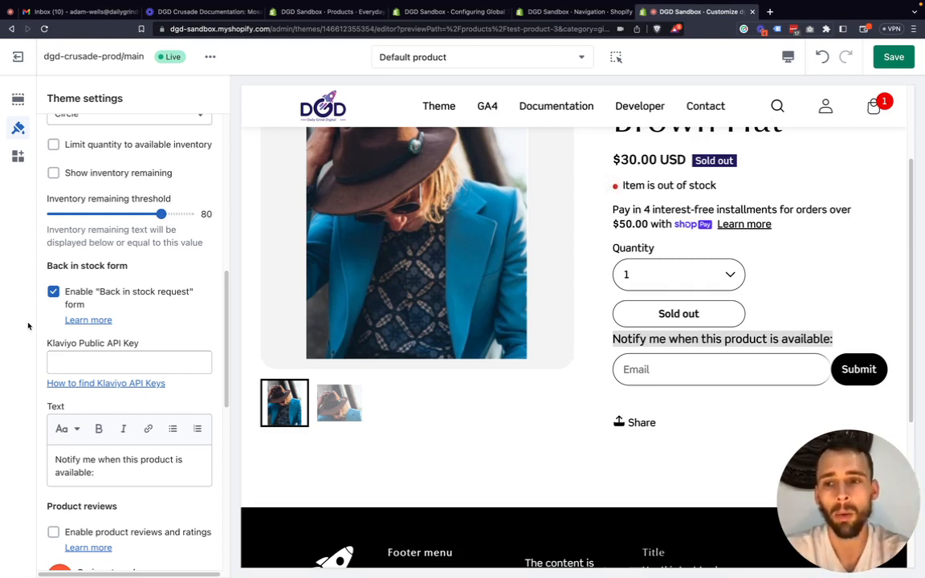
left_click(98, 359)
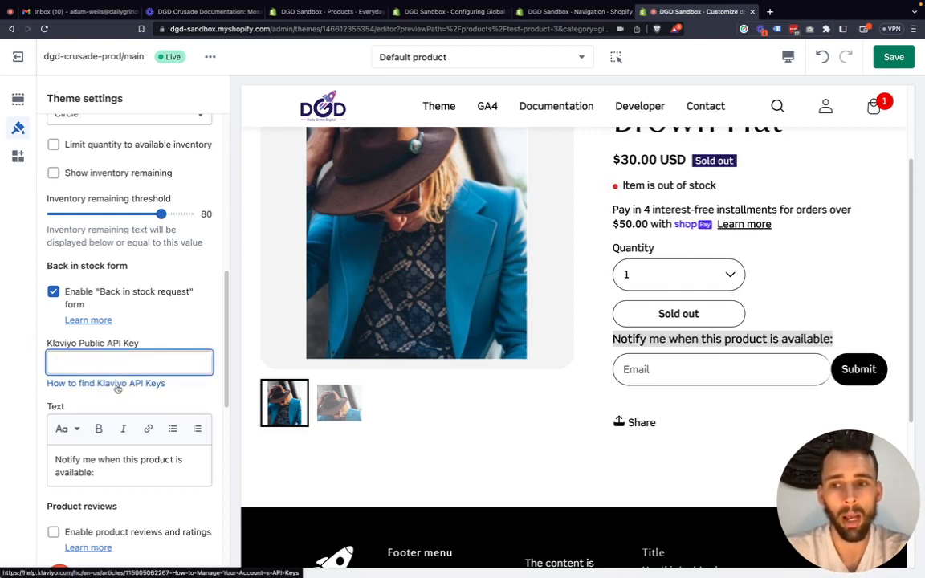
left_click(20, 363)
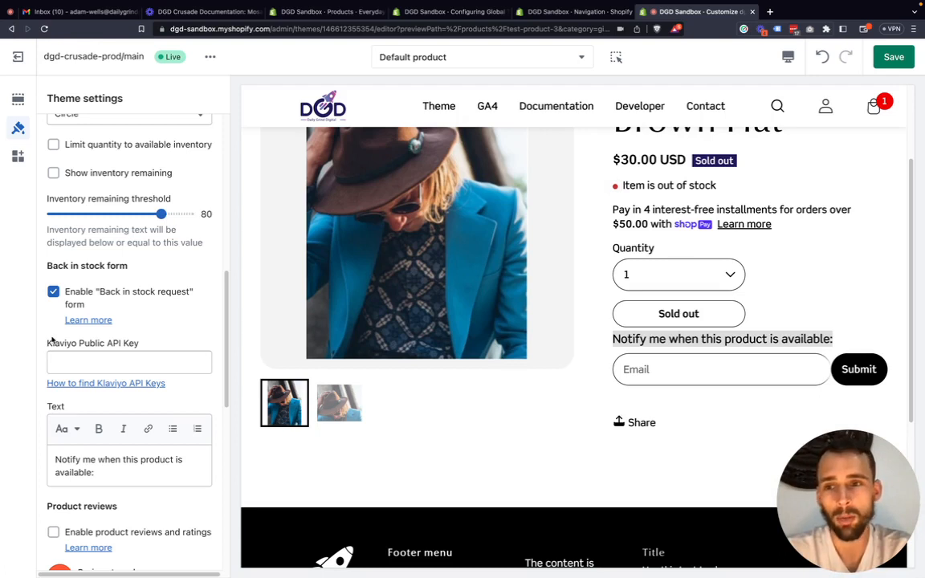
Bring up the Product reviews settings and open the DGD Crusade Shopify Theme product in the preview through the store's Theme link.
scroll(60, 309, "down", 3)
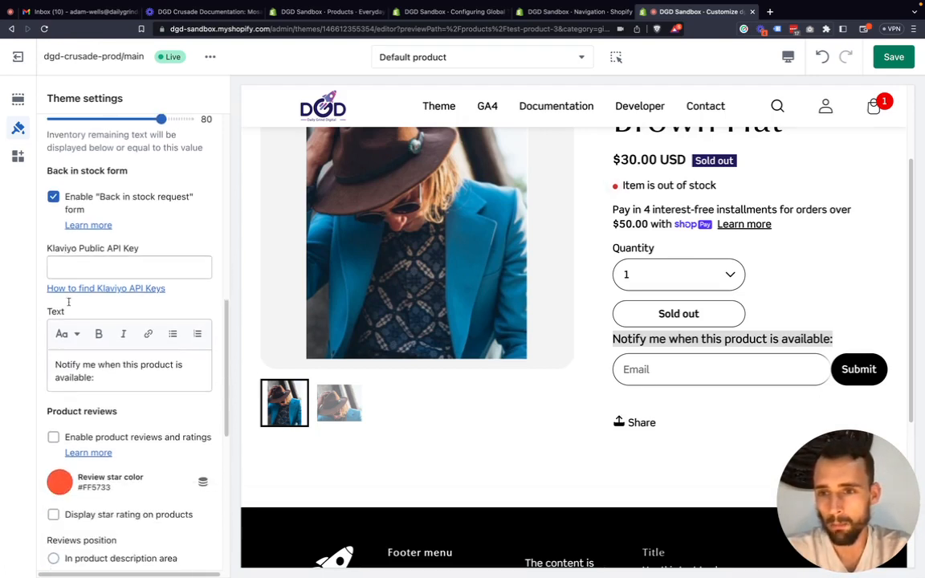
scroll(76, 305, "down", 3)
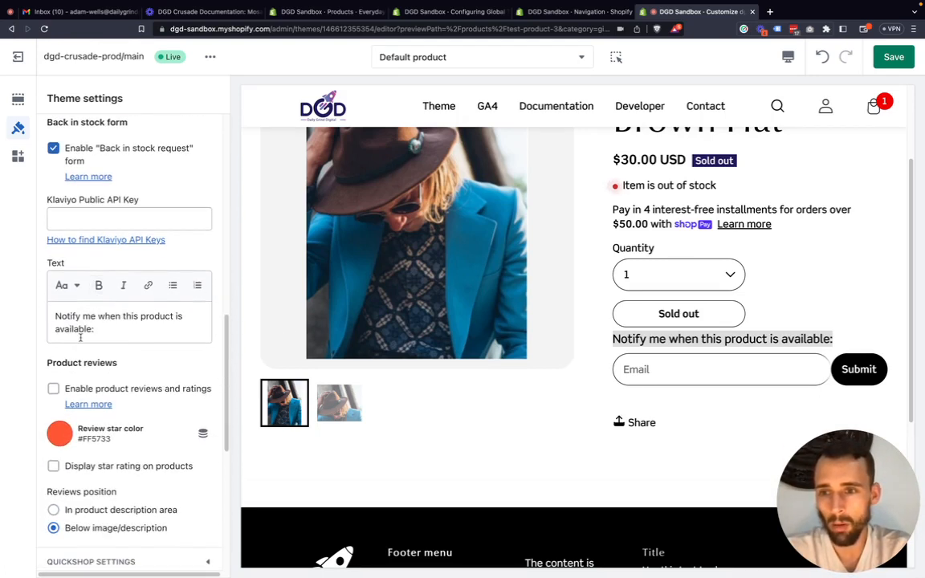
scroll(613, 309, "up", 3)
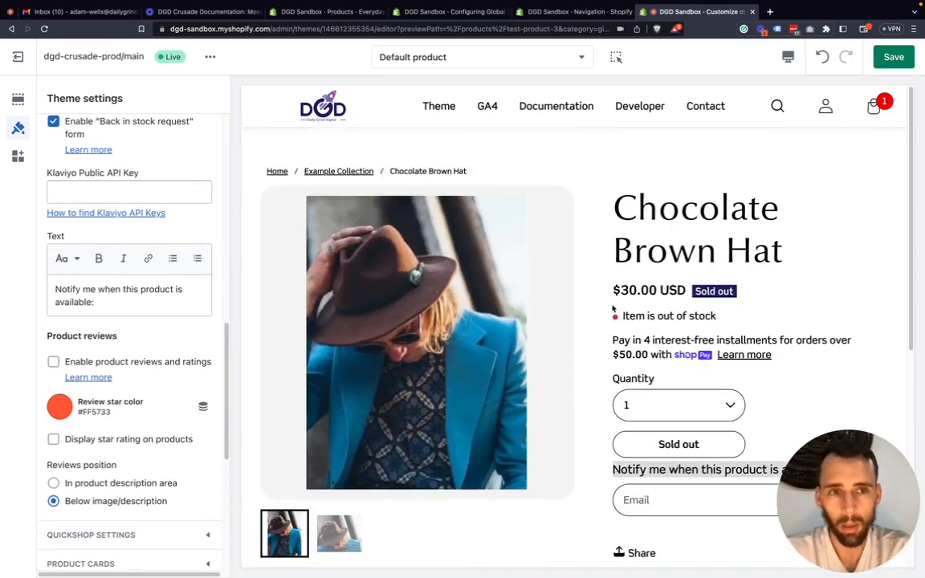
scroll(612, 309, "down", 1)
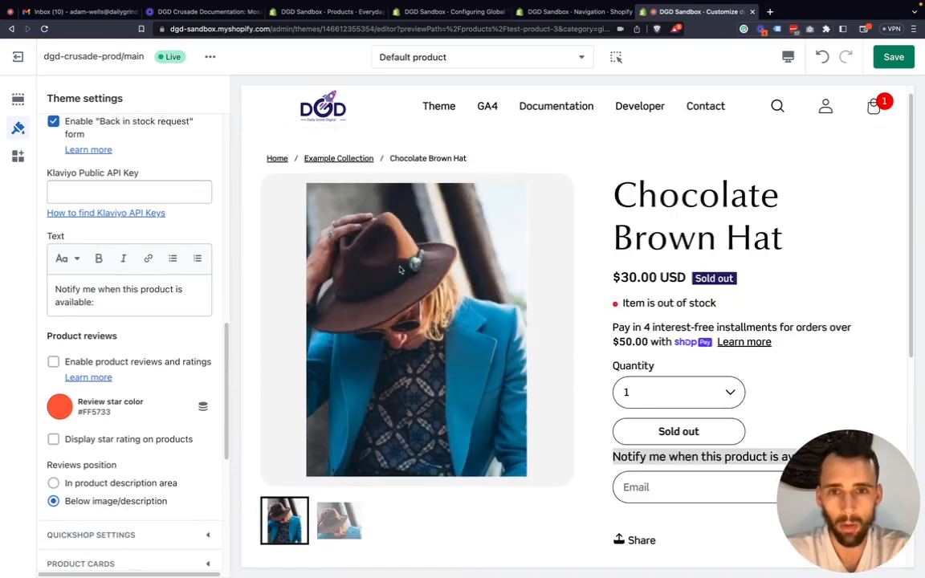
left_click(431, 106)
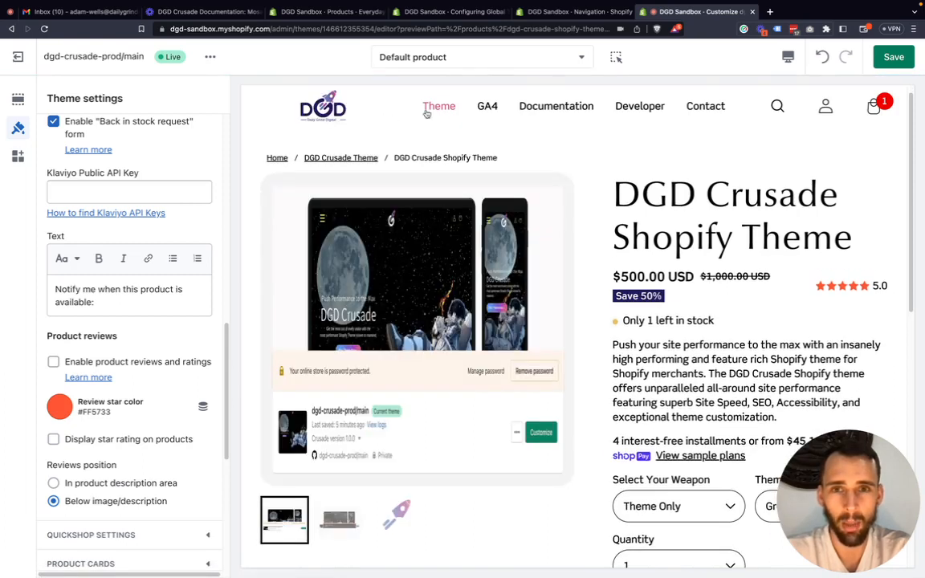
mouse_move(428, 114)
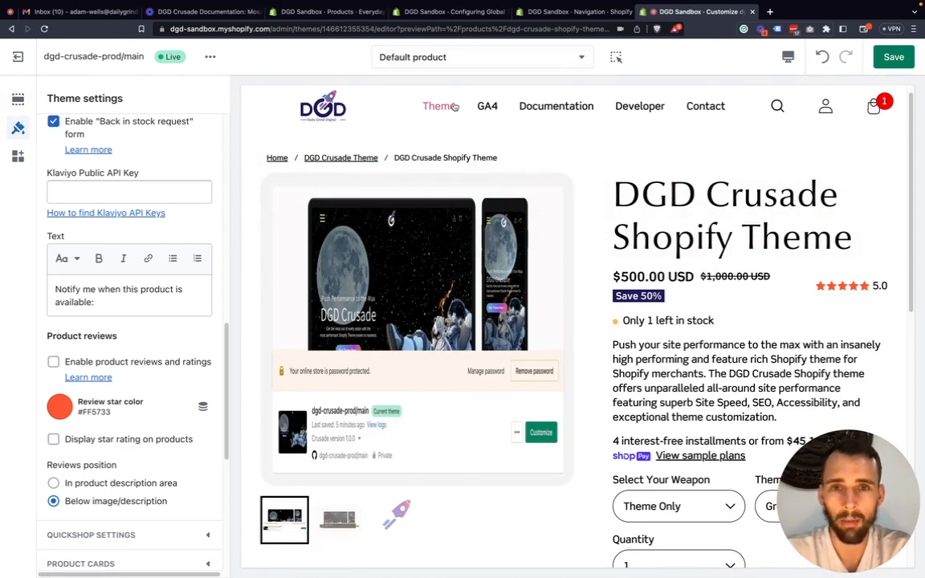
scroll(617, 292, "down", 2)
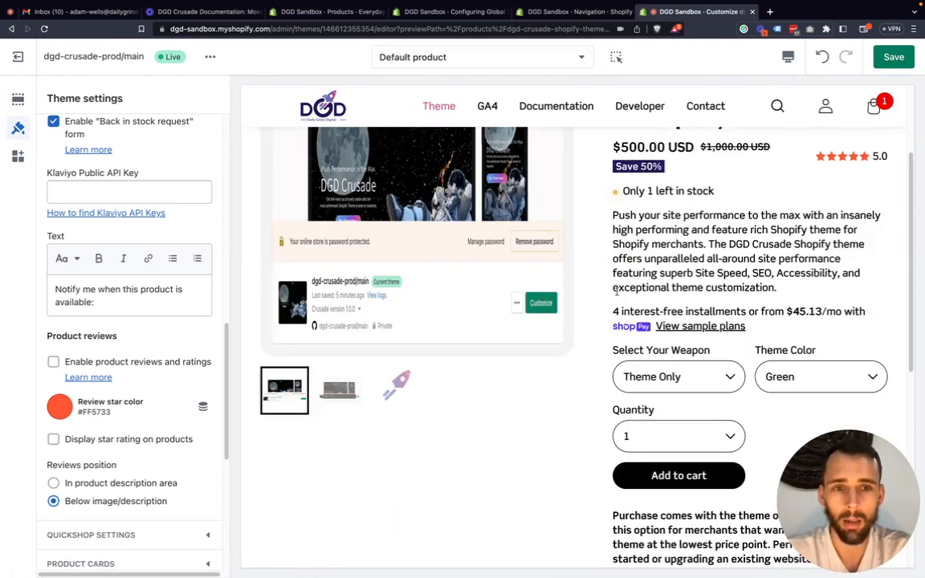
scroll(618, 289, "down", 1)
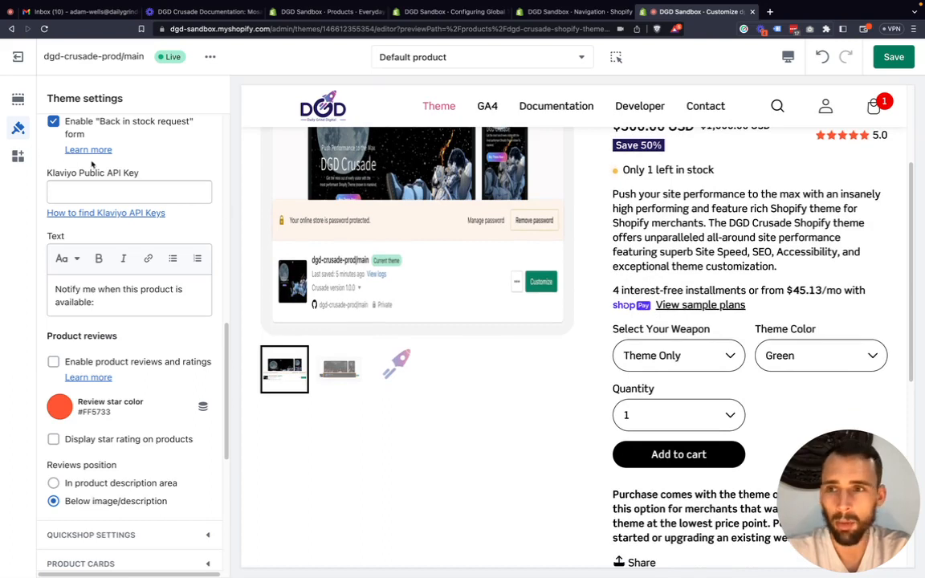
Disable mega menu 1 in the Mega menu theme settings and collapse that section.
scroll(122, 163, "up", 10)
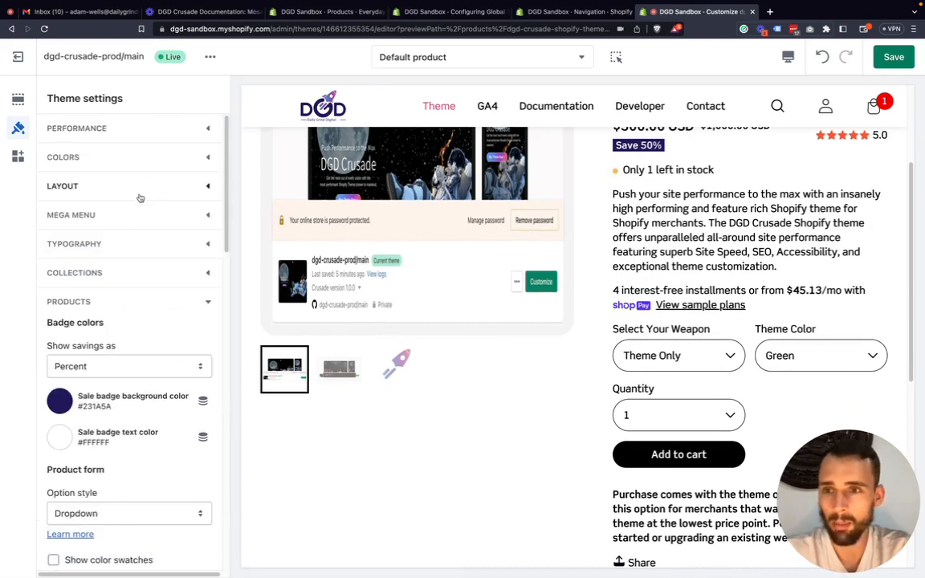
left_click(206, 216)
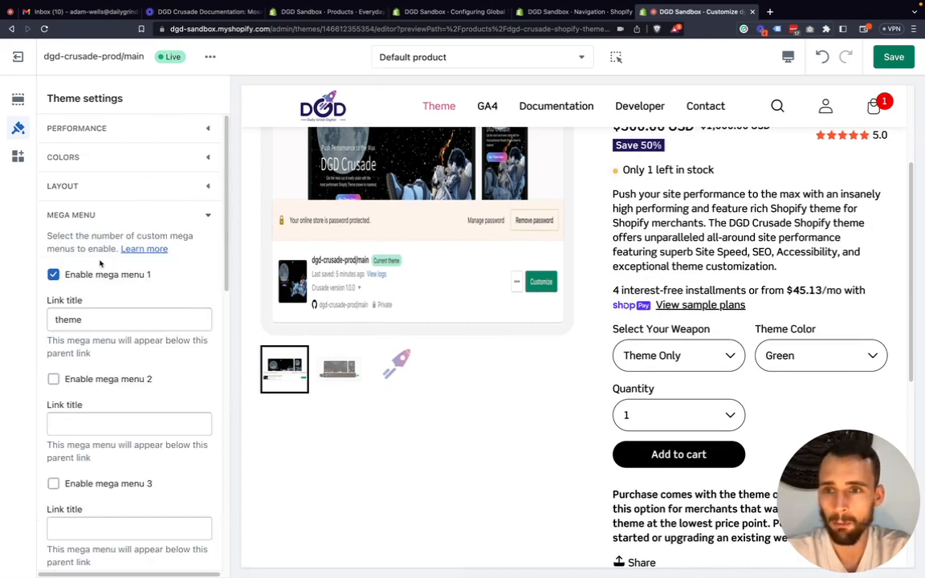
left_click(109, 274)
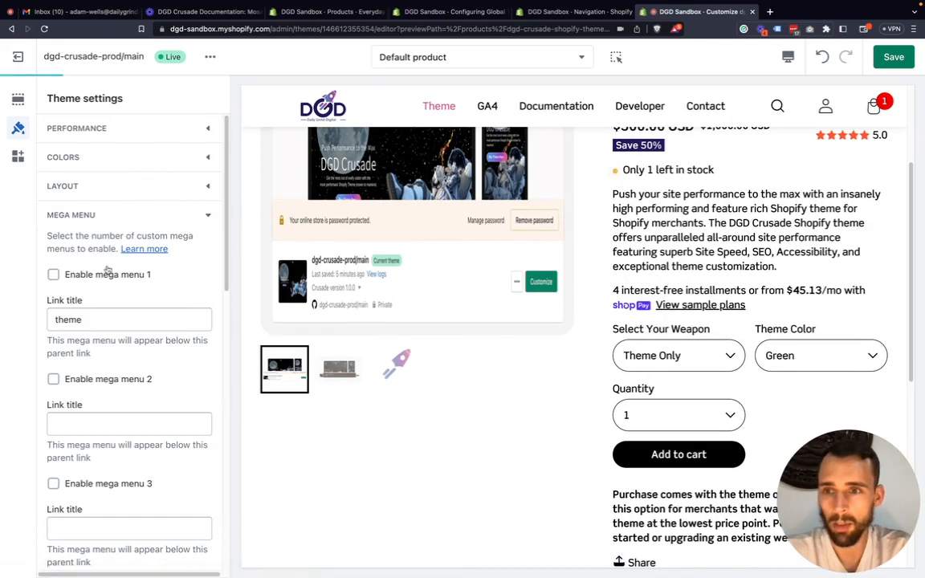
left_click(206, 215)
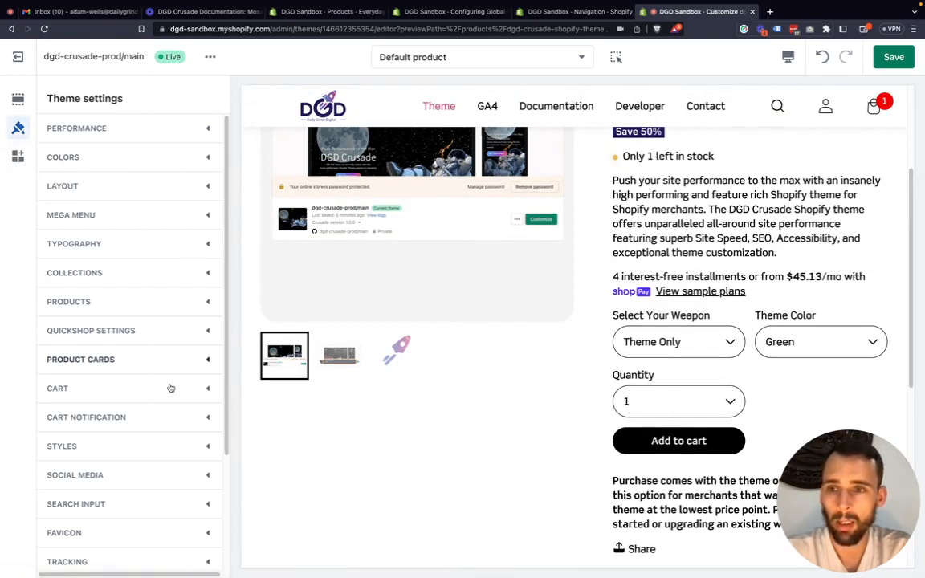
Return to the Products settings and toggle Enable product reviews and ratings on and off, checking the star rating in the preview.
scroll(169, 386, "down", 1)
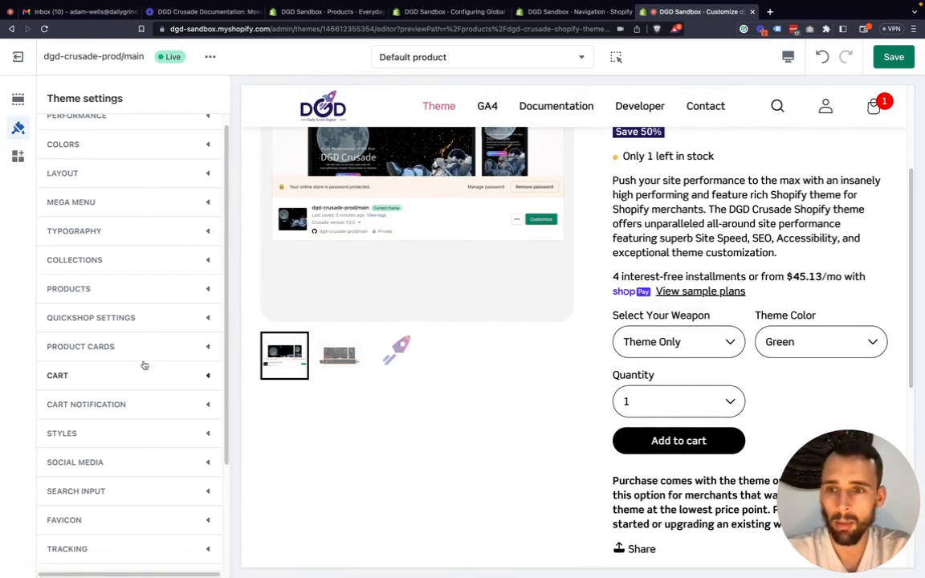
left_click(201, 290)
scroll(123, 293, "down", 3)
scroll(123, 294, "down", 10)
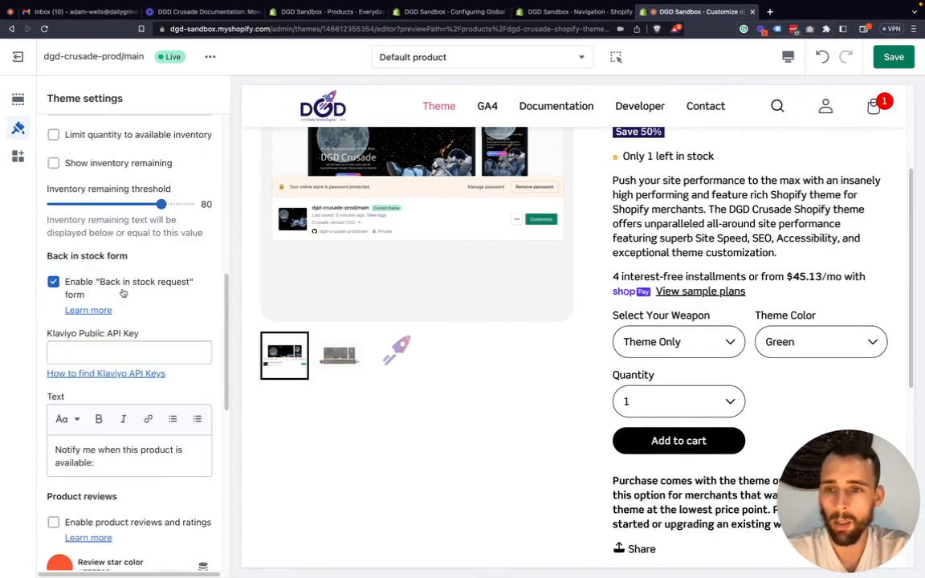
scroll(123, 293, "down", 2)
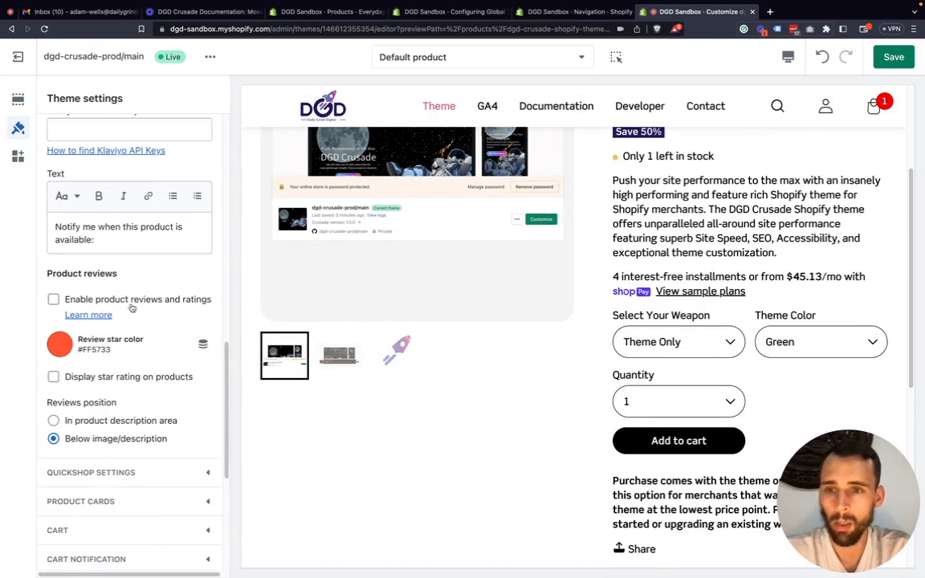
left_click(135, 301)
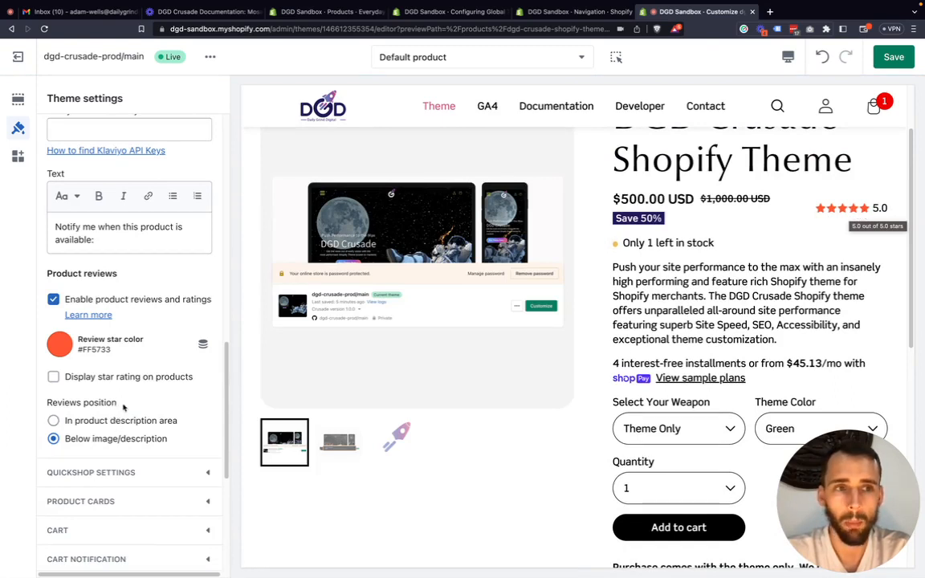
scroll(755, 255, "up", 1)
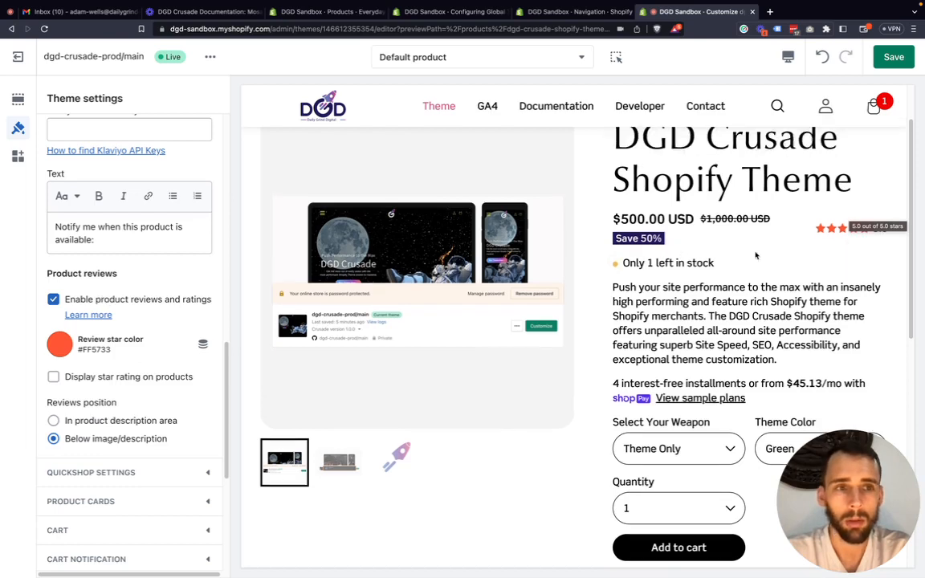
left_click(105, 298)
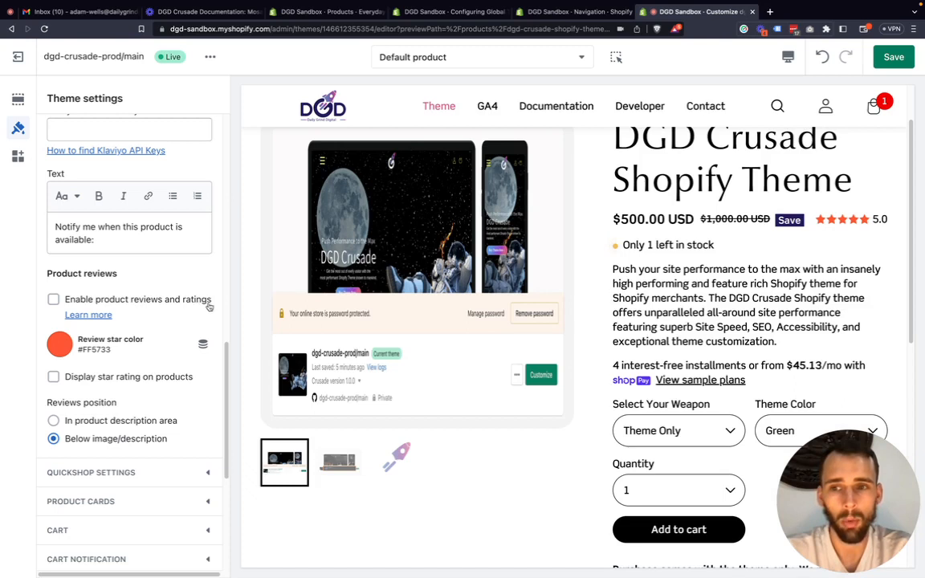
Examine the Enable product reviews and ratings and Display star rating on products options in the Product reviews settings.
left_click_drag(207, 300, 61, 300)
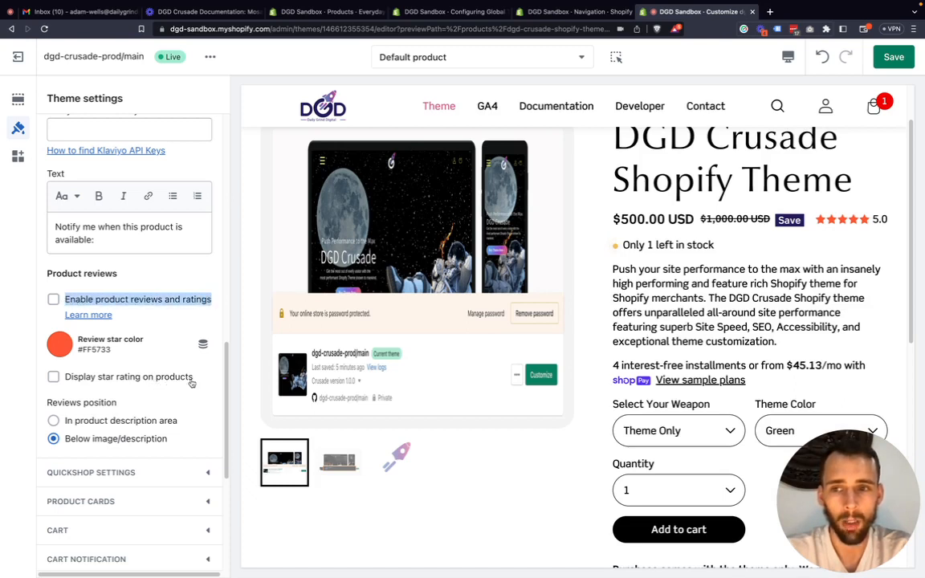
left_click_drag(192, 381, 61, 384)
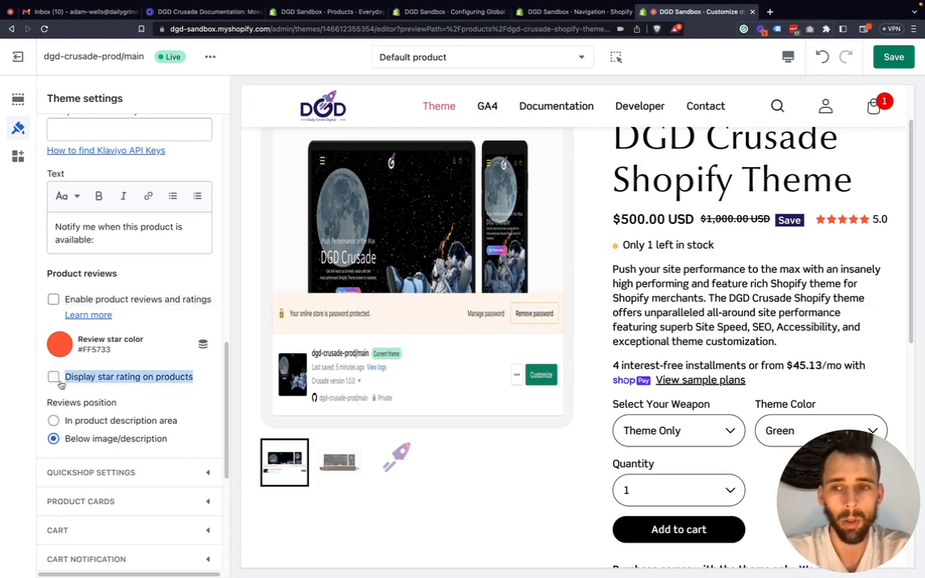
left_click(213, 381)
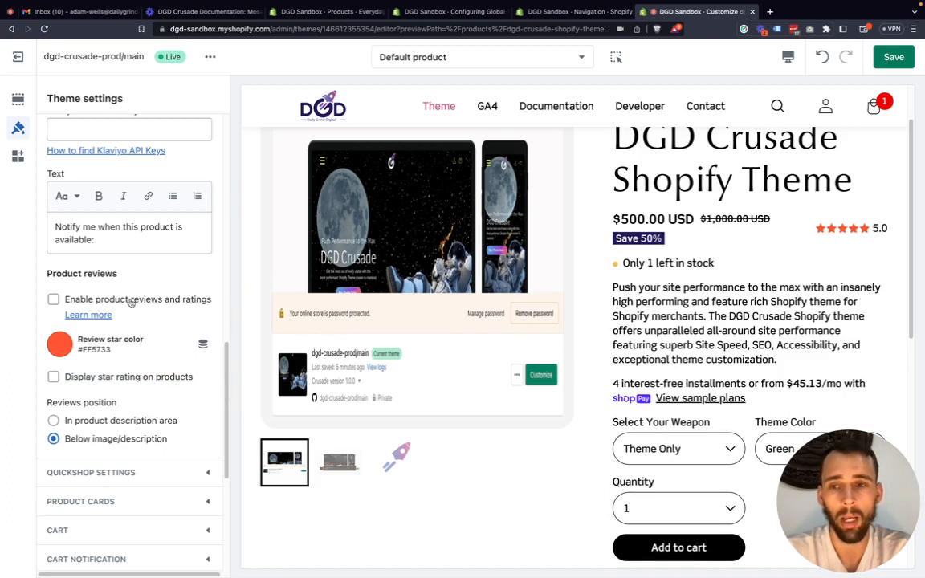
Try #231A5A as the review star color, then restore it to #FF5733.
left_click(60, 345)
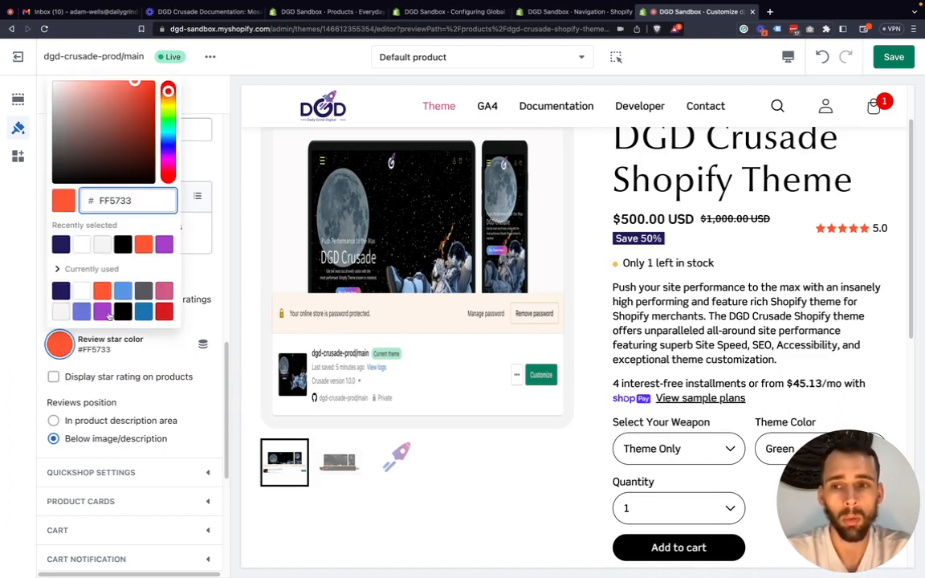
left_click(62, 292)
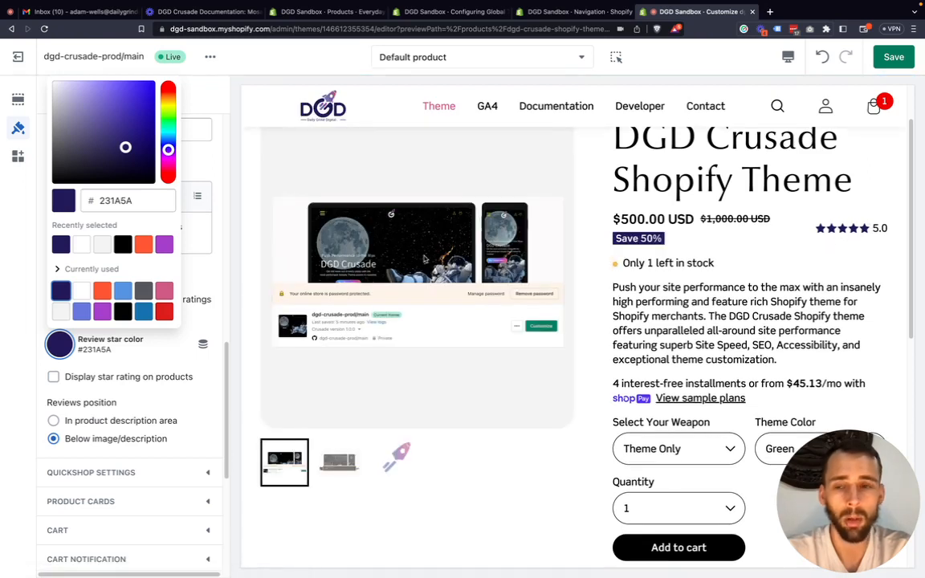
left_click(102, 291)
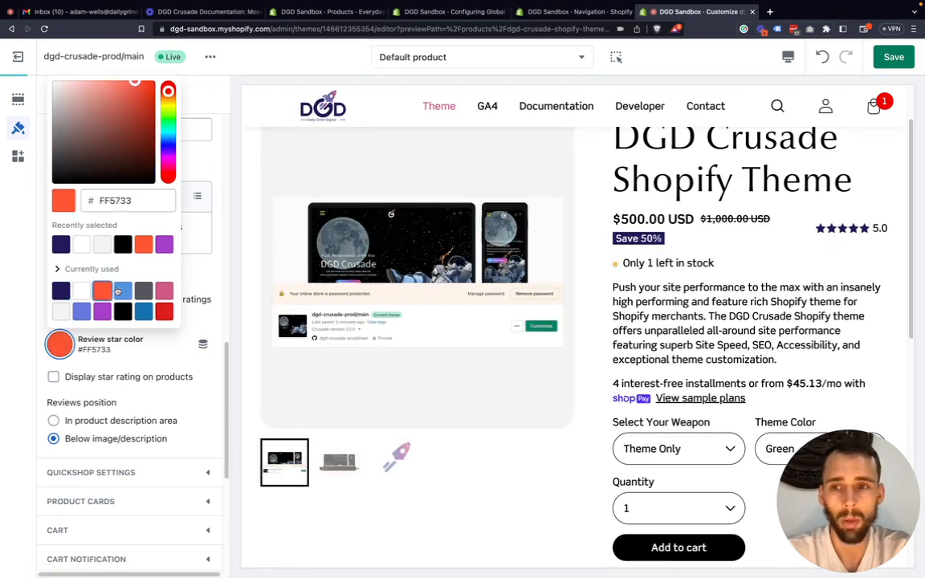
left_click(10, 378)
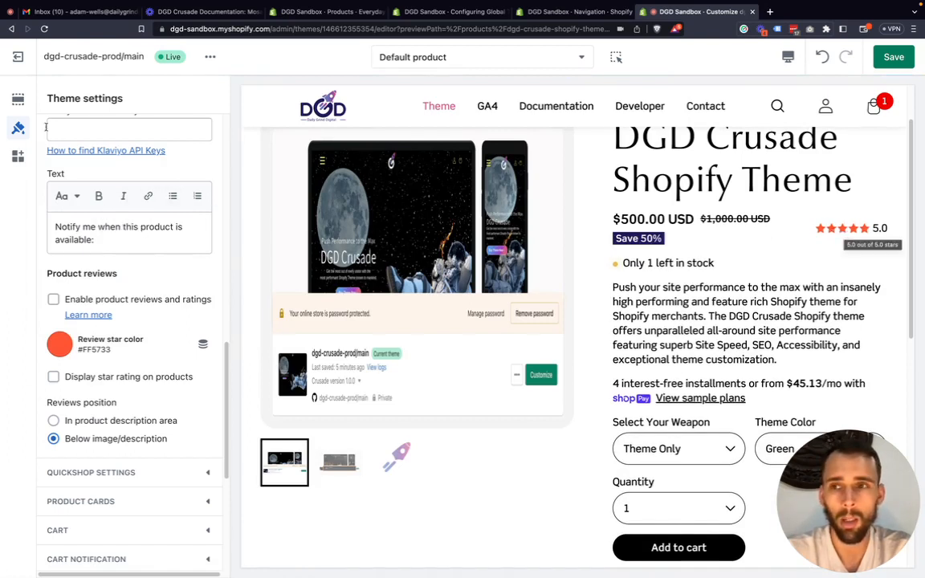
Examine the Form block's settings in the Default product template's Product information section, then return to the section list.
left_click(19, 107)
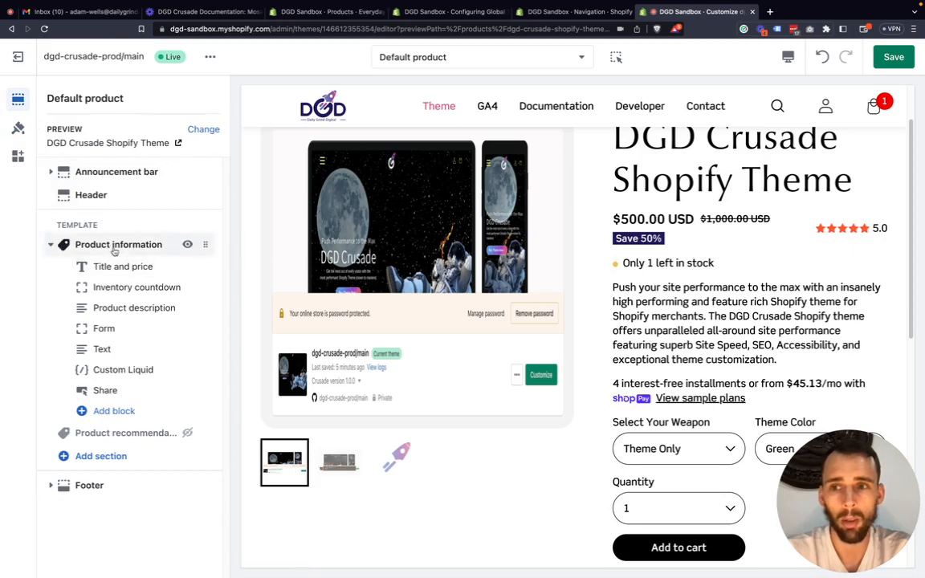
left_click(112, 328)
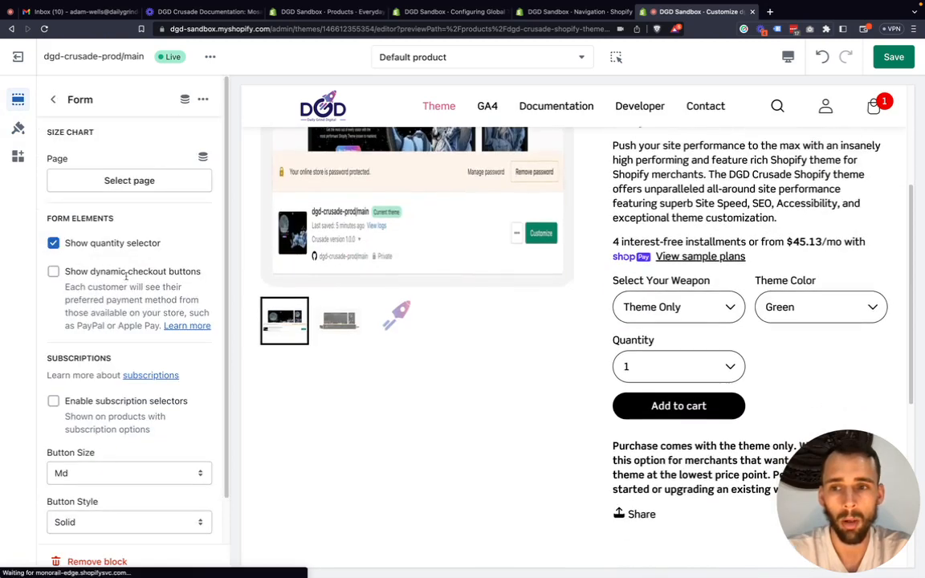
scroll(88, 314, "down", 1)
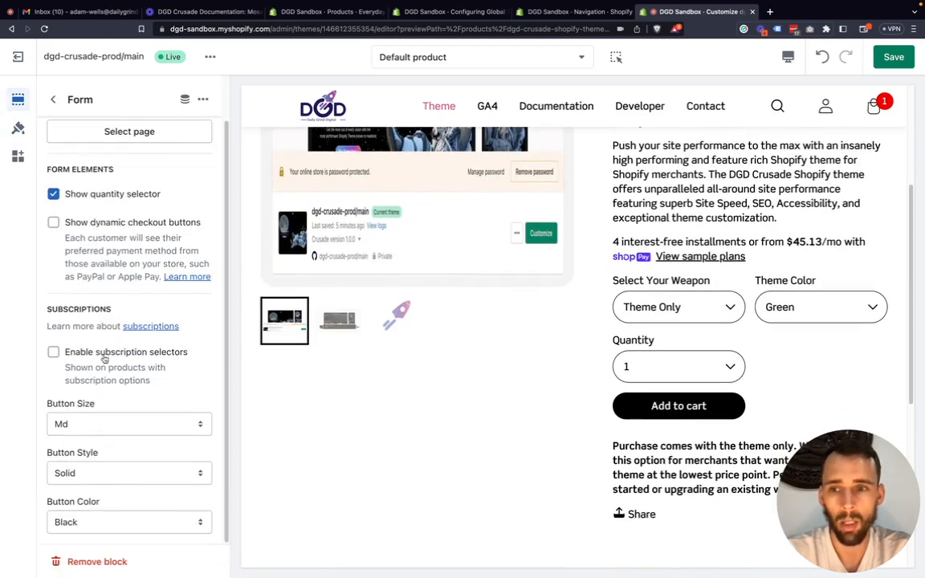
scroll(109, 358, "up", 1)
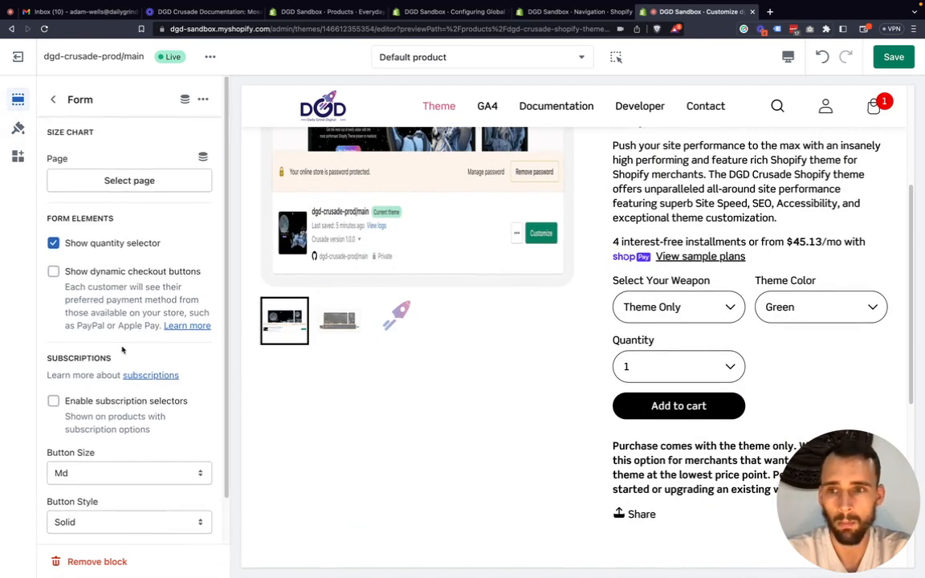
scroll(109, 265, "down", 1)
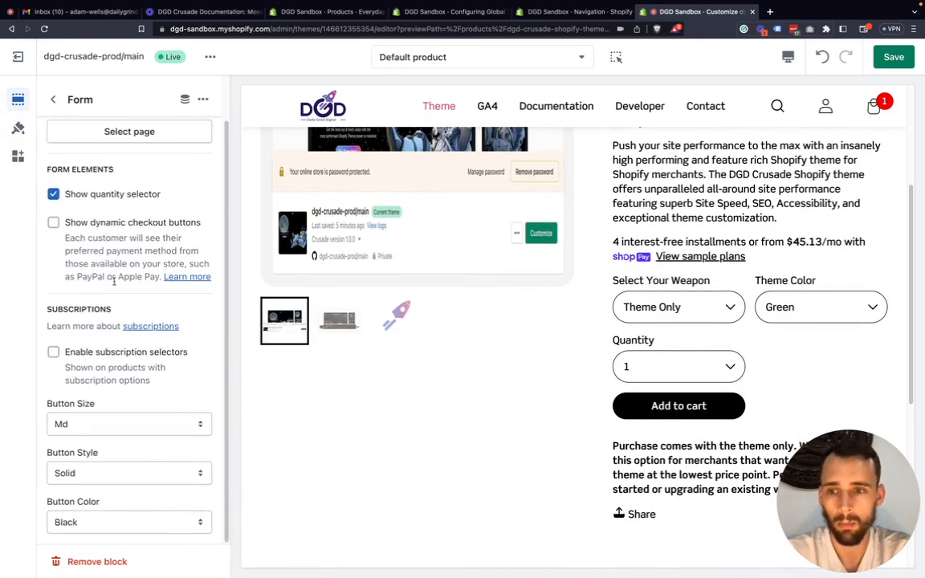
scroll(114, 273, "up", 1)
left_click(53, 99)
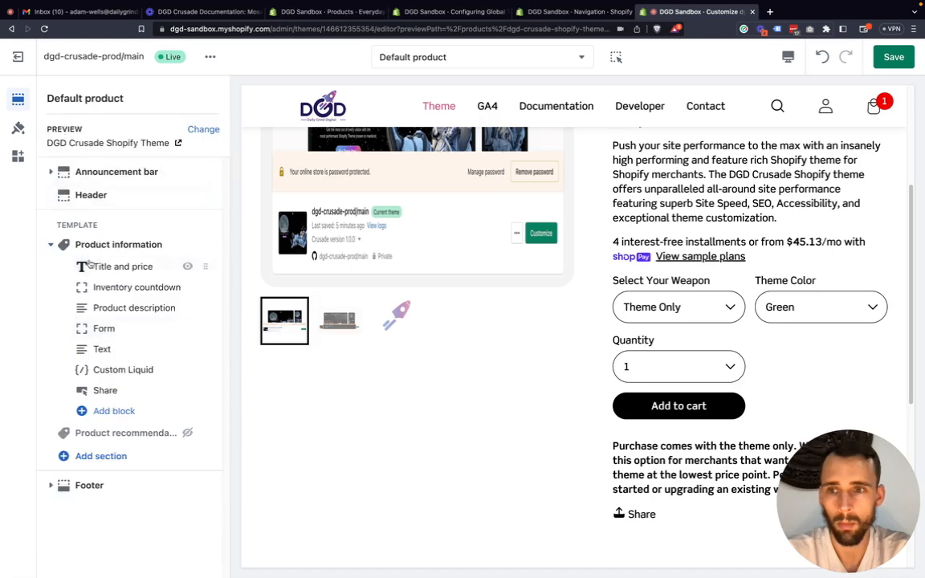
Toggle Show star rating off and back on in the Title and price block, checking the product preview.
left_click(100, 267)
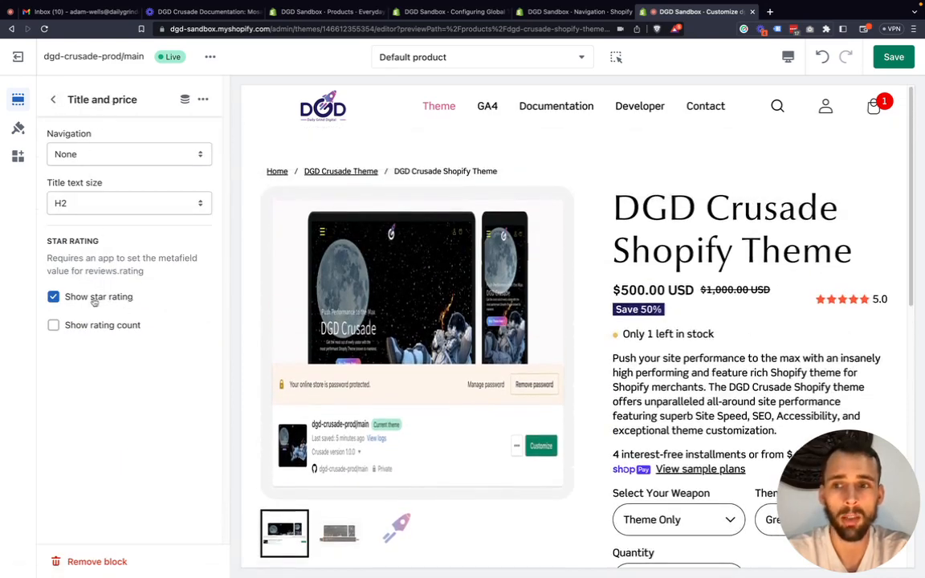
left_click(93, 300)
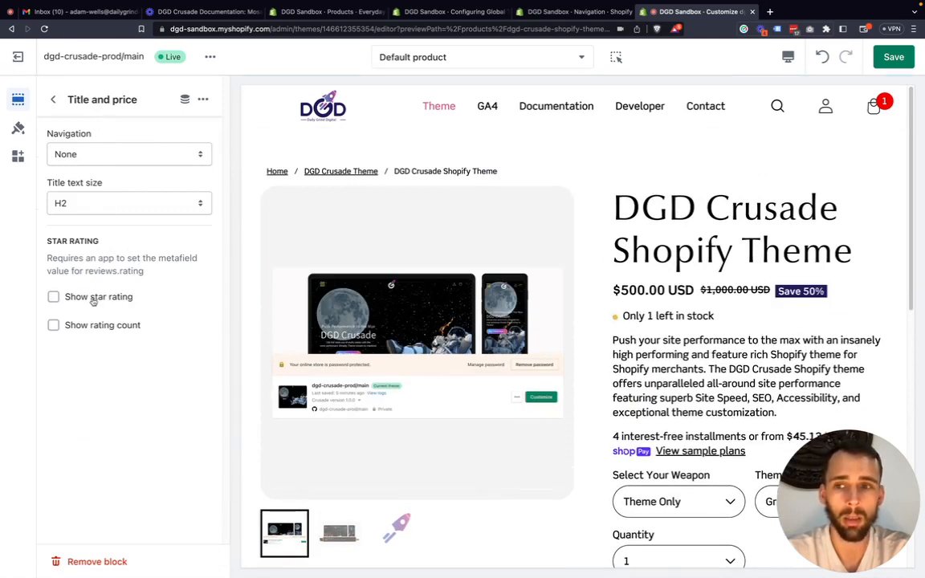
left_click(94, 300)
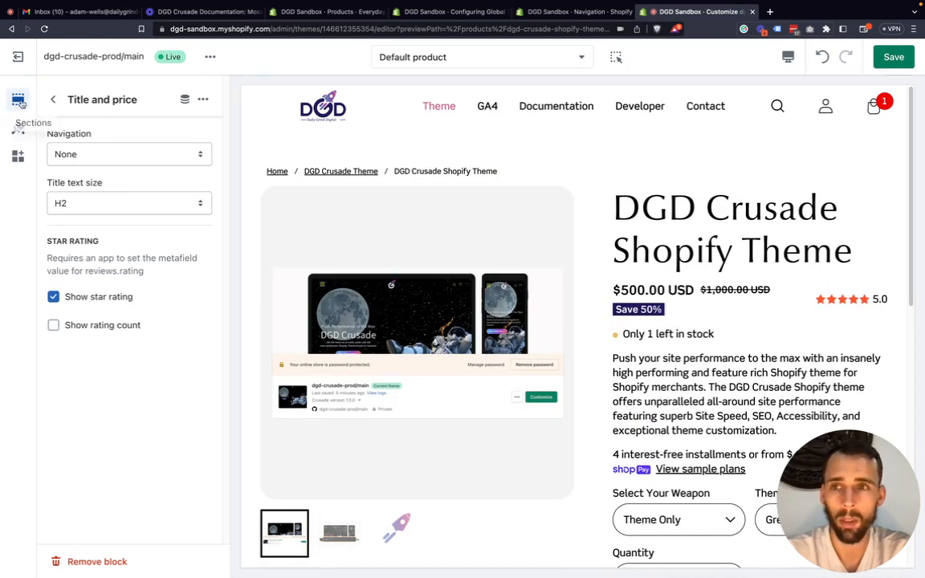
Return to the theme's Products settings and look over the badge color and product form options.
left_click(18, 129)
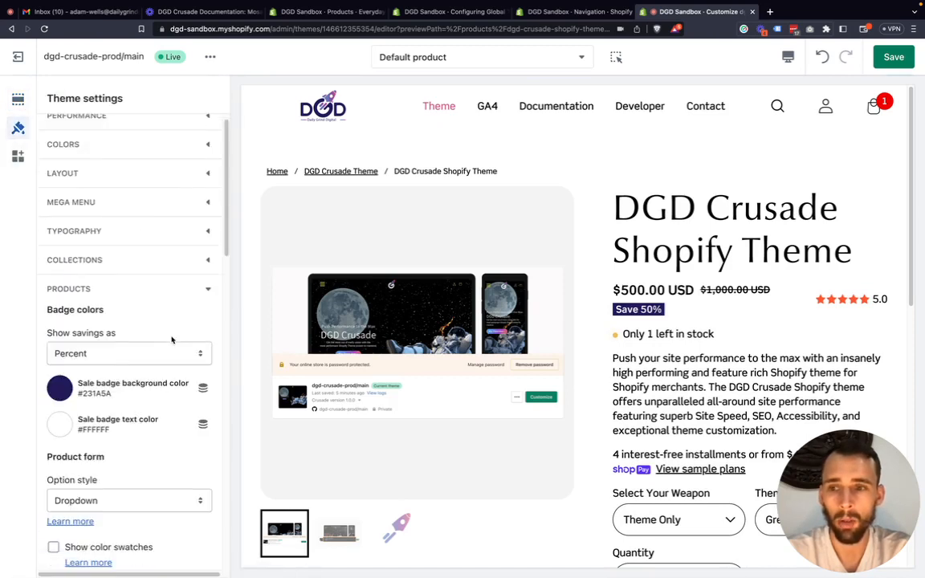
scroll(155, 337, "down", 1)
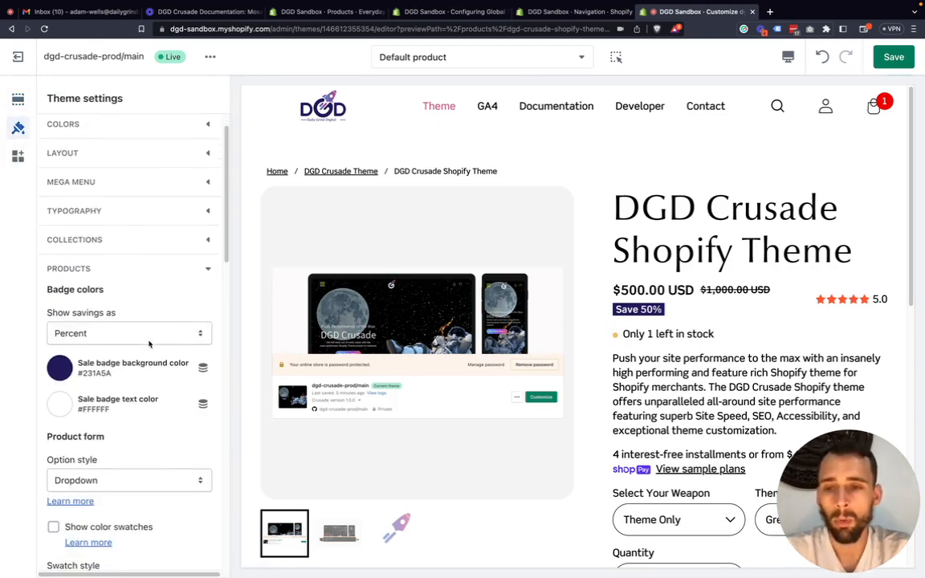
scroll(137, 318, "down", 1)
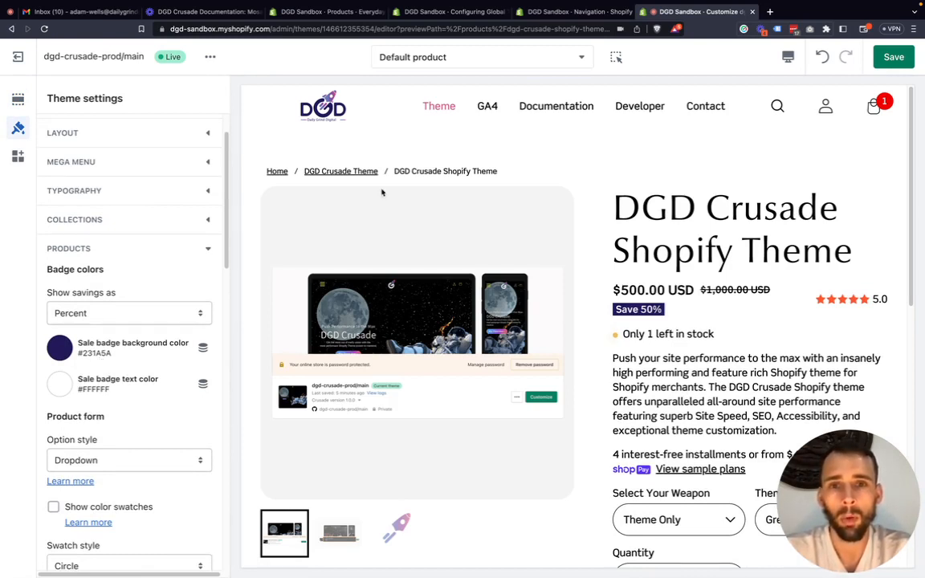
Preview the Example Collection page, then open and close the Quick shop window for Everyday Set 4.0.
left_click(471, 60)
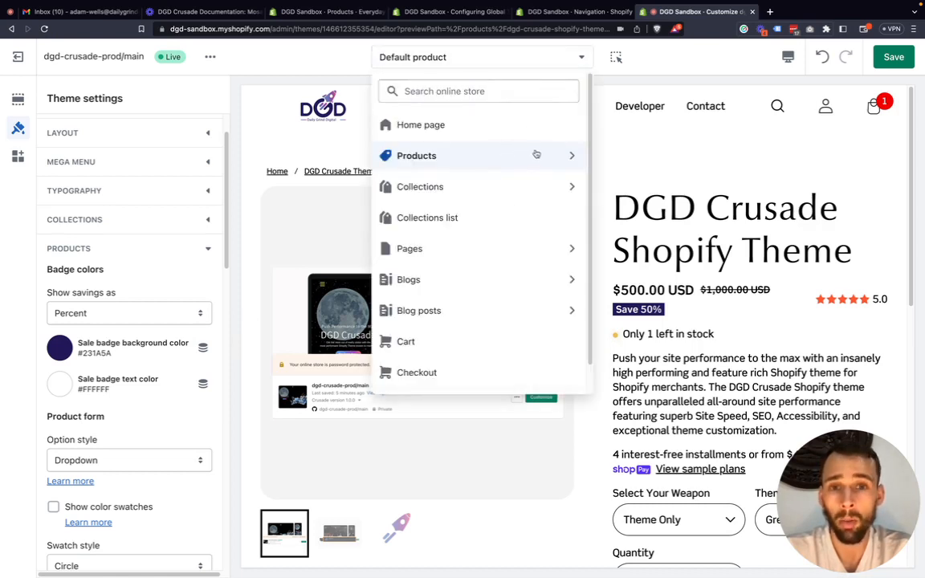
left_click(537, 187)
left_click(510, 158)
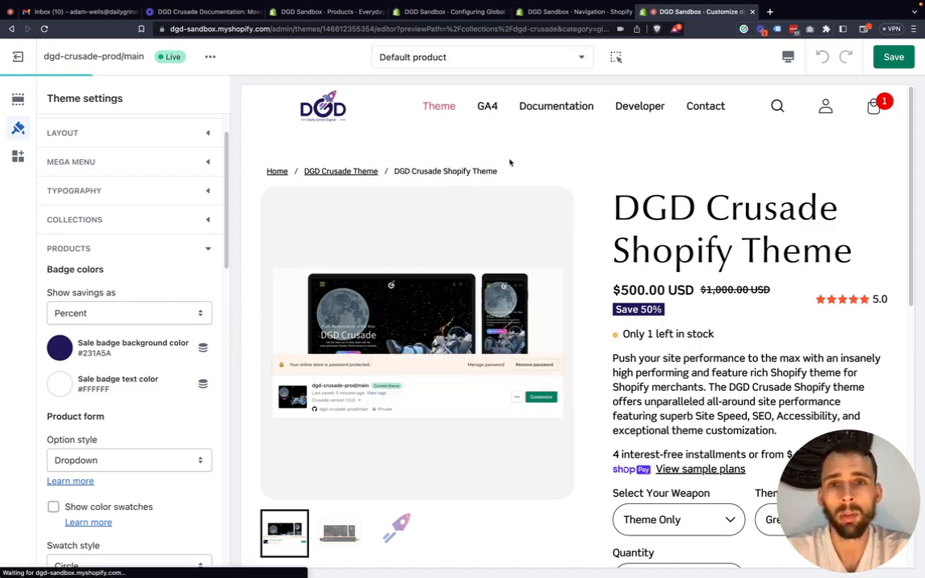
scroll(443, 349, "down", 3)
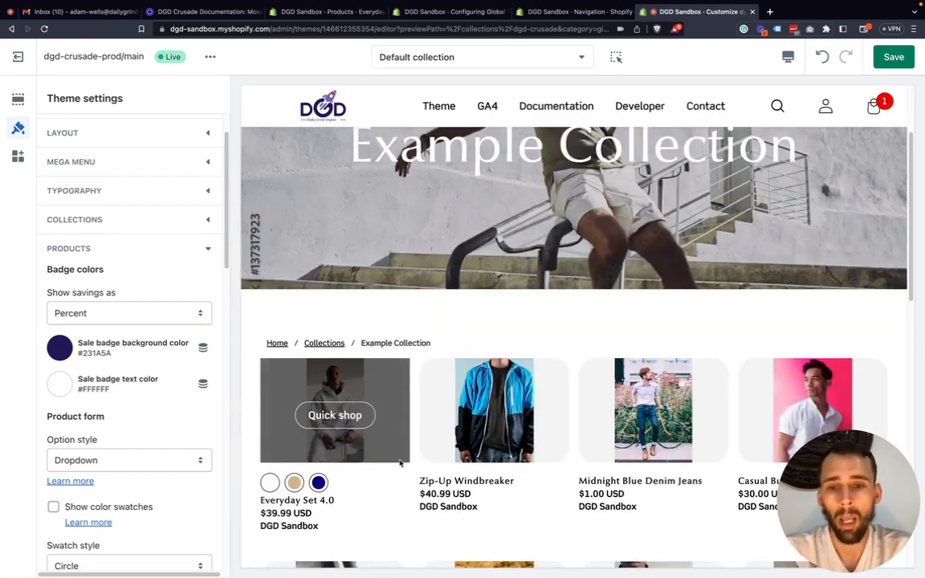
left_click(335, 415)
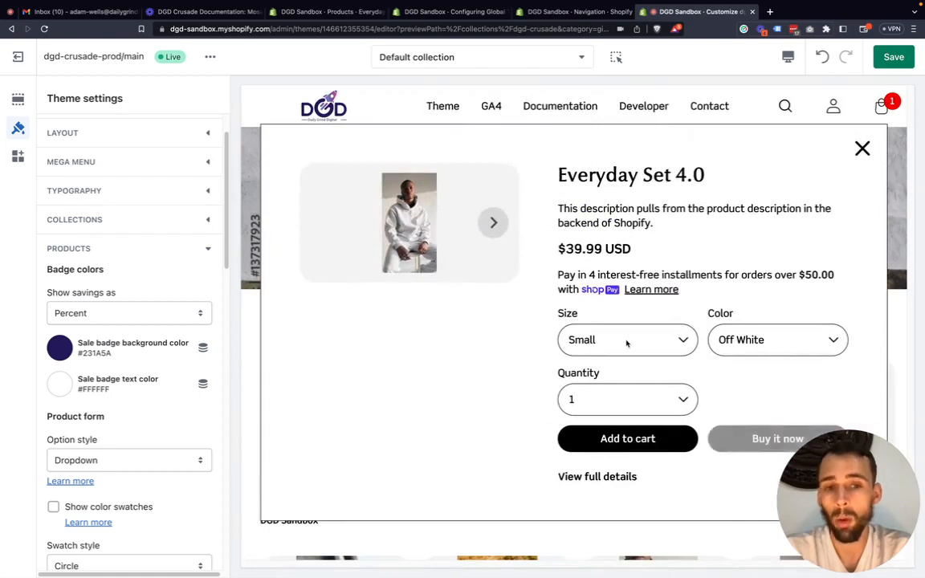
left_click(864, 147)
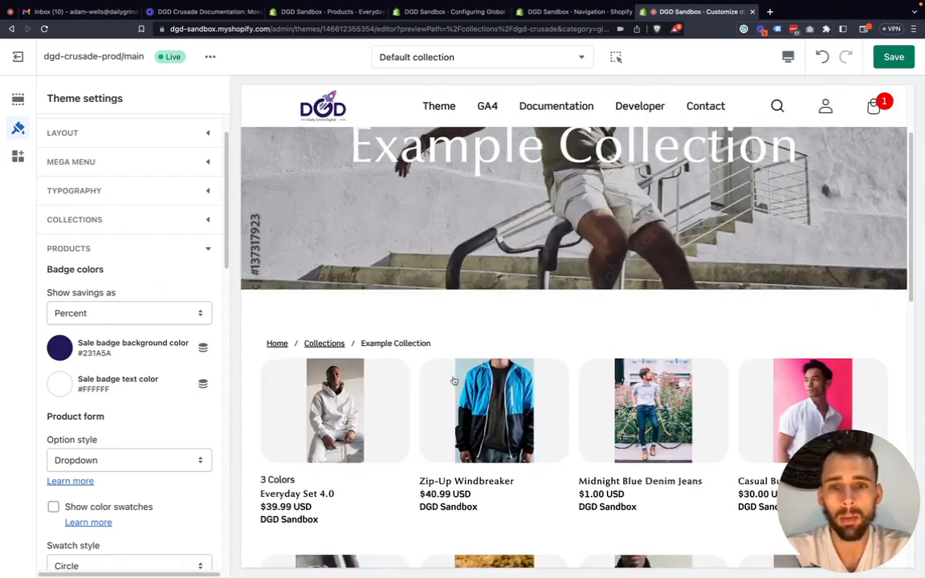
Open the DGD Crusade Shopify Theme product from the end of the collection in the preview.
scroll(572, 379, "down", 10)
scroll(562, 378, "up", 5)
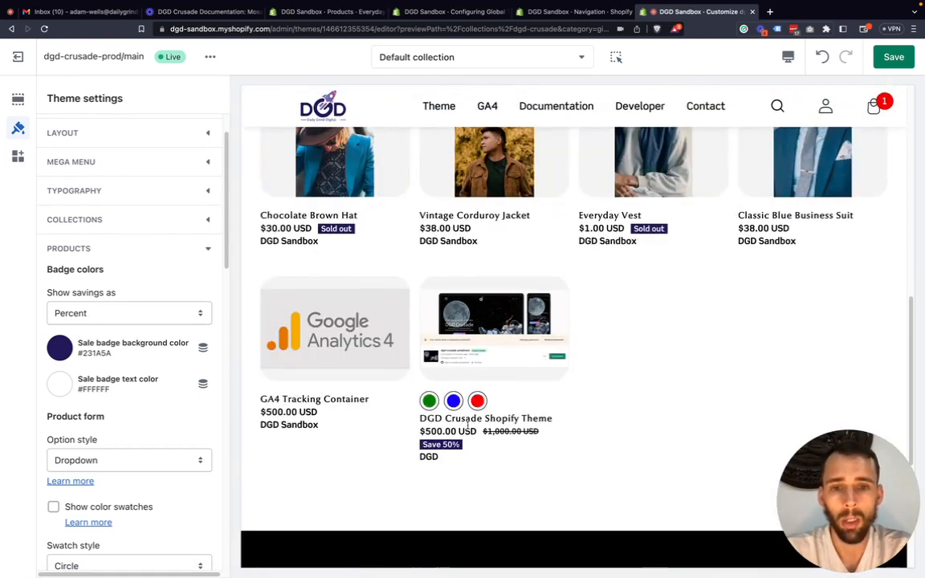
left_click(468, 423)
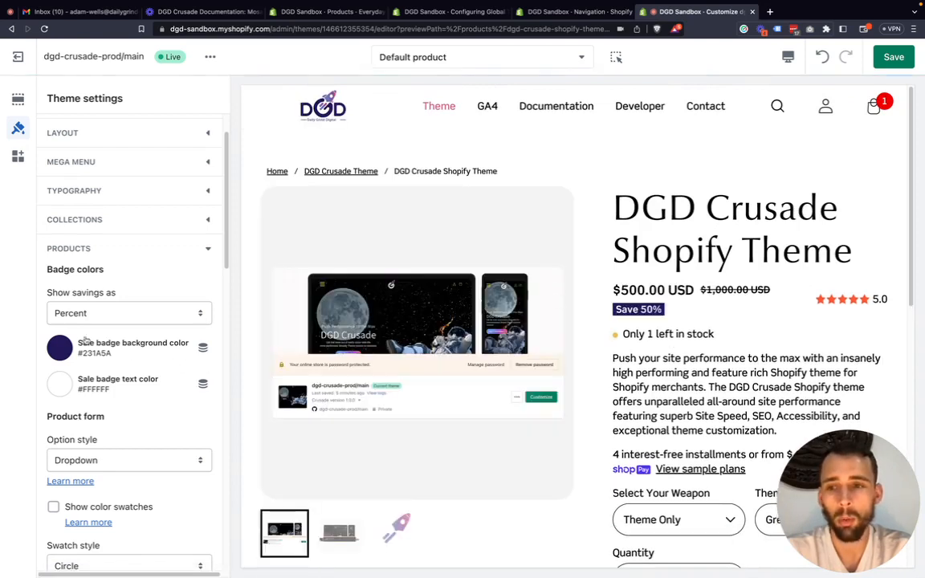
Review the Products settings from badge colors through product form, inventory, back in stock form and product reviews.
scroll(106, 291, "down", 2)
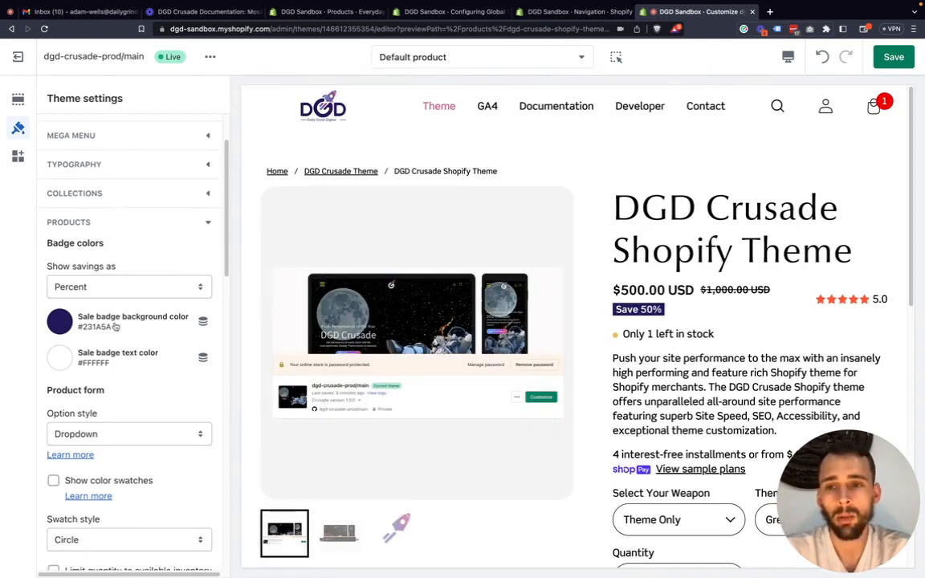
scroll(115, 326, "down", 1)
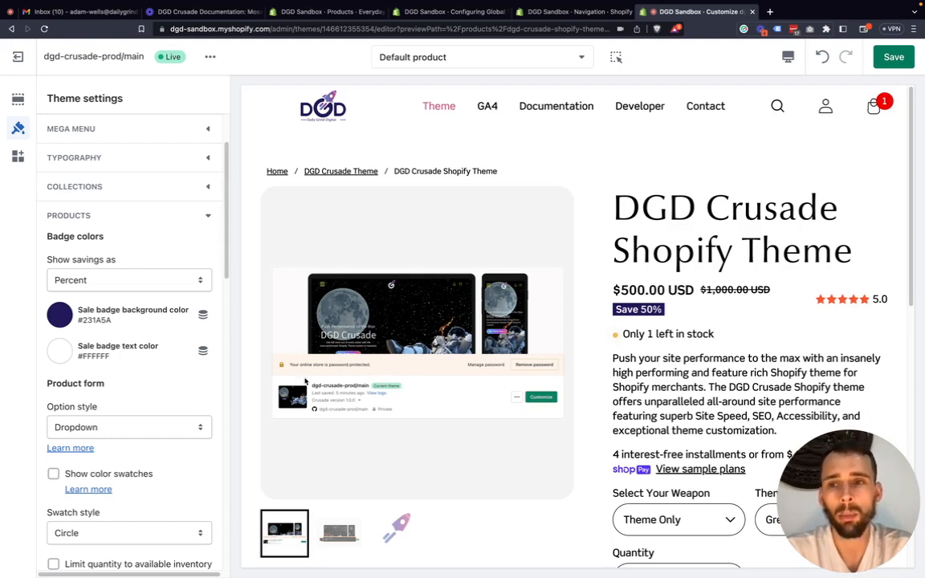
scroll(109, 337, "down", 3)
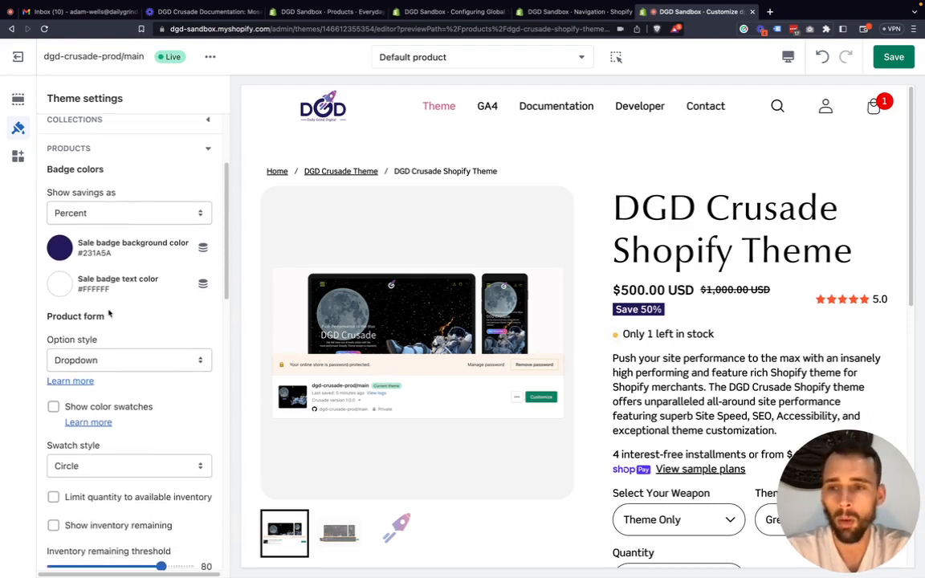
scroll(112, 309, "down", 5)
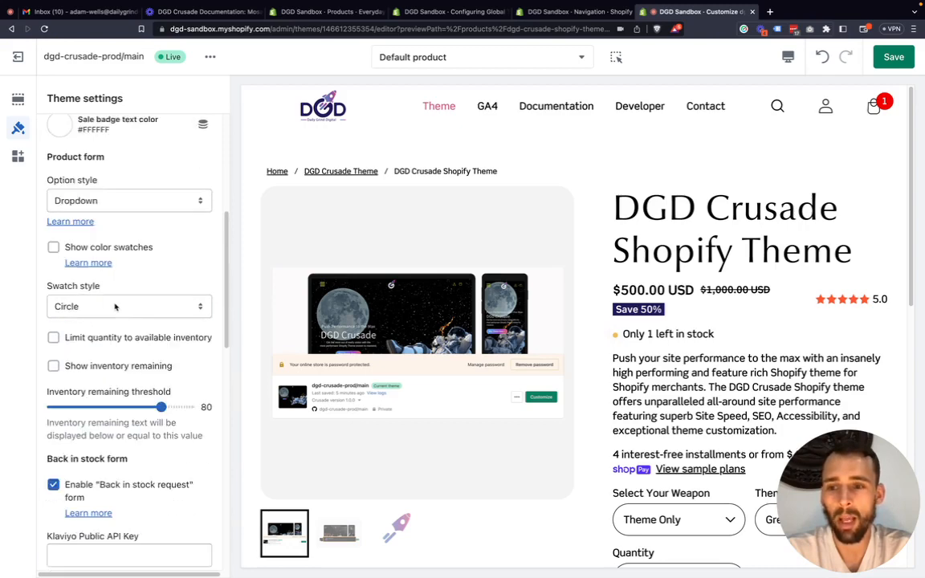
scroll(115, 307, "down", 12)
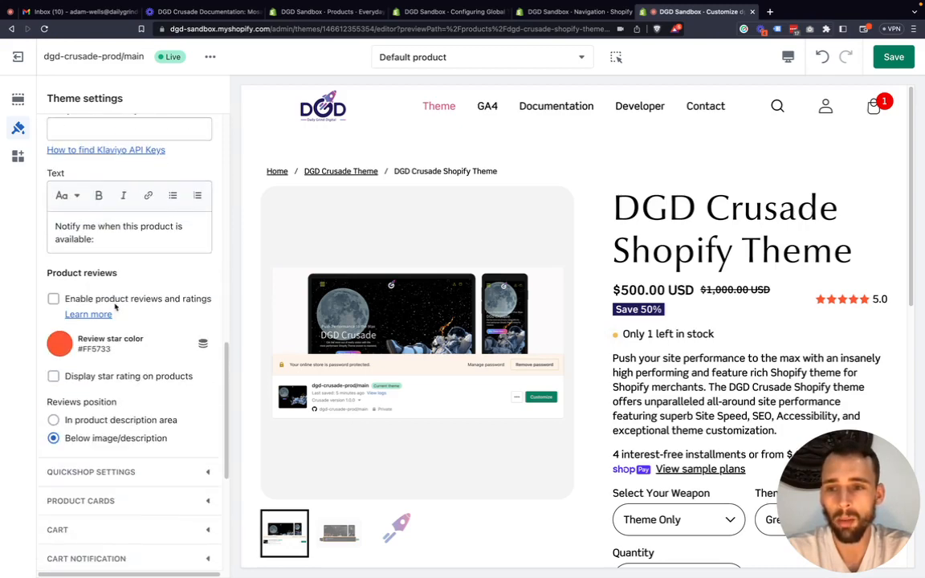
scroll(117, 329, "down", 1)
scroll(118, 338, "down", 1)
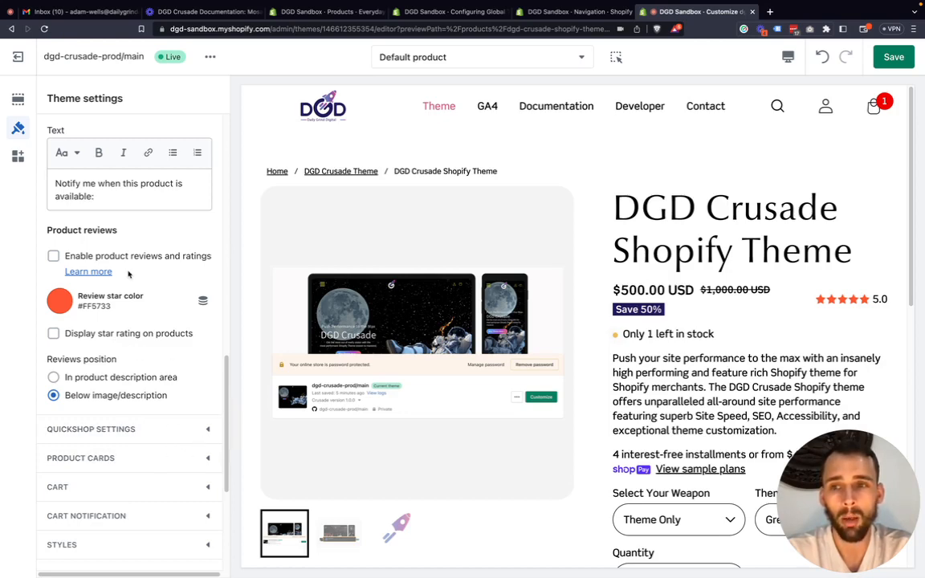
Collapse the Products theme settings section and bring the Quickshop settings section into view.
scroll(128, 270, "up", 5)
scroll(167, 251, "up", 5)
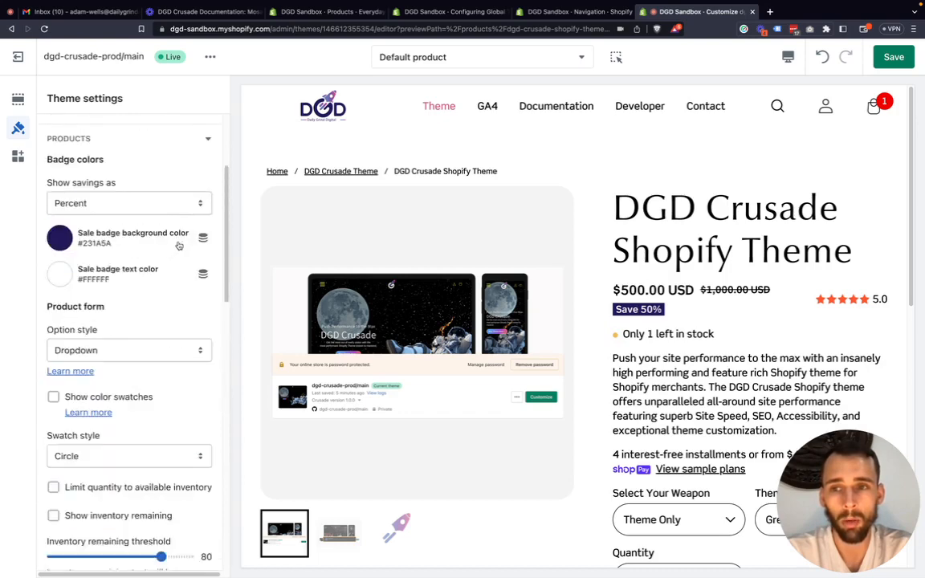
left_click(209, 162)
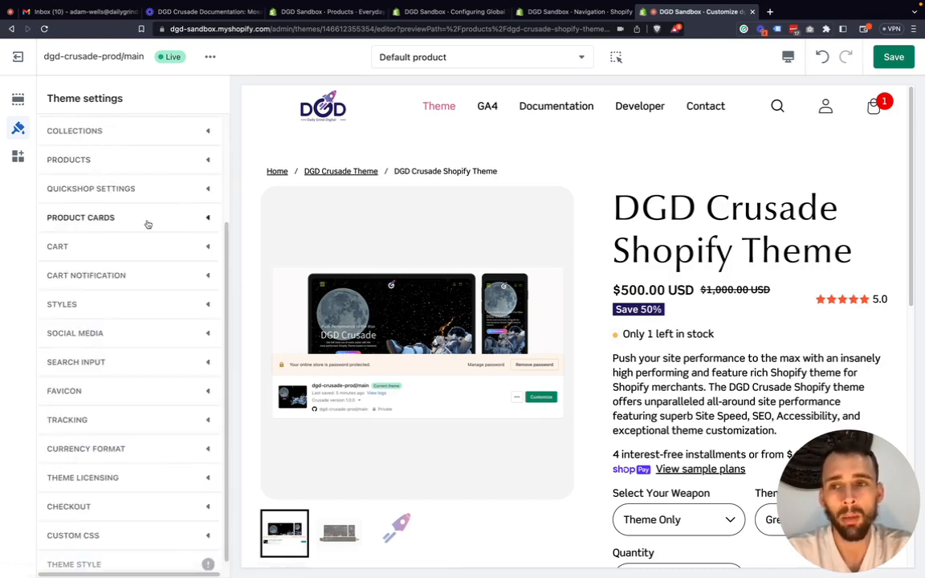
scroll(194, 239, "down", 1)
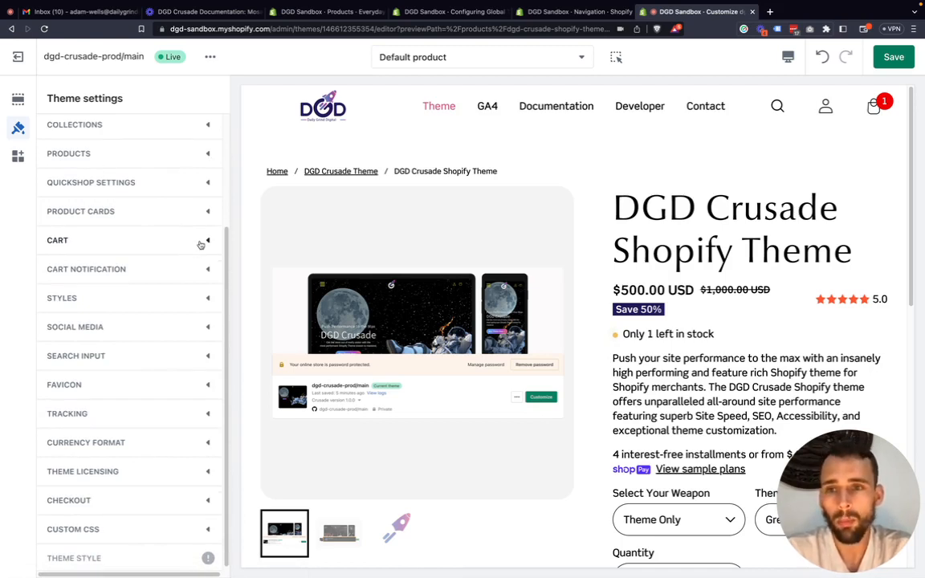
Expand the Quickshop settings section and switch the preview from the product page to the Example Collection page.
left_click(208, 184)
scroll(387, 224, "down", 1)
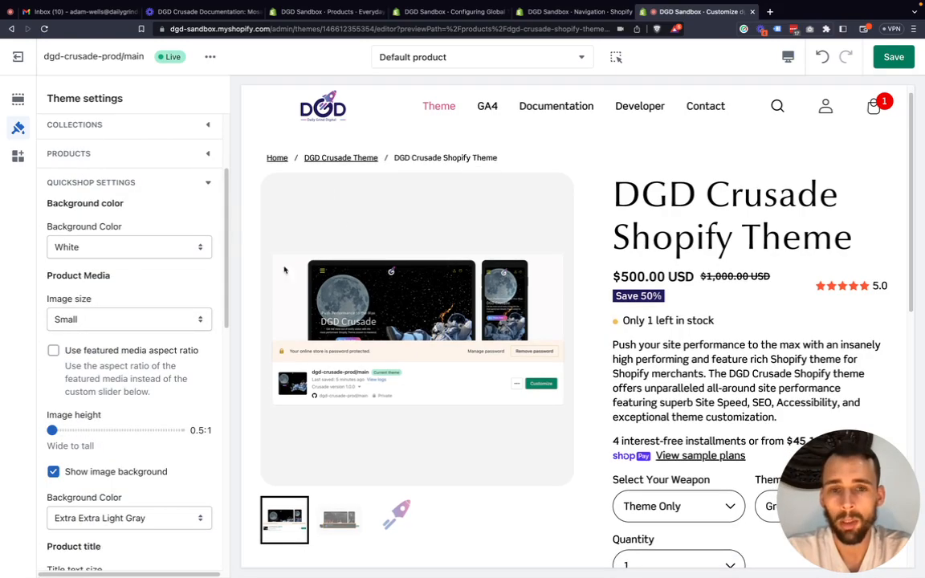
scroll(469, 207, "down", 10)
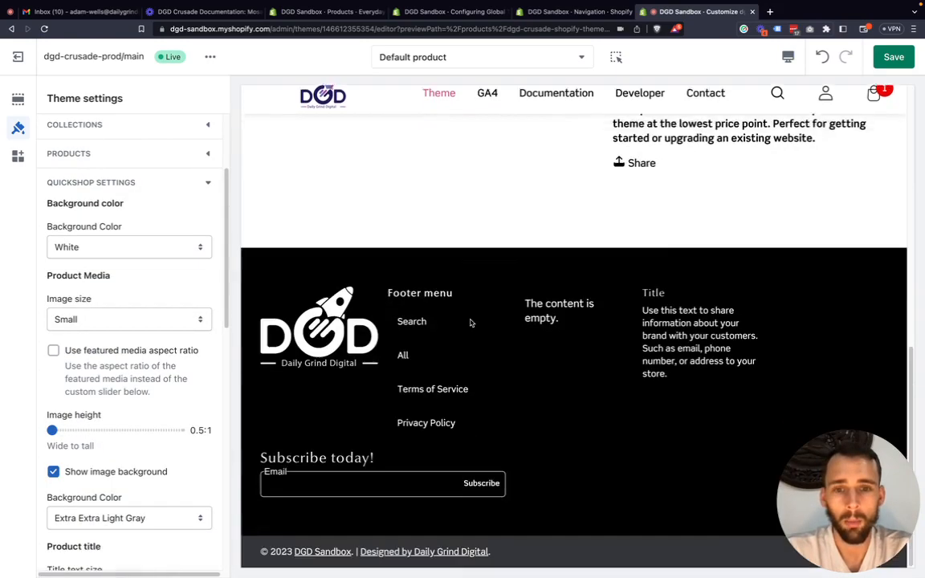
scroll(521, 248, "up", 10)
left_click(487, 58)
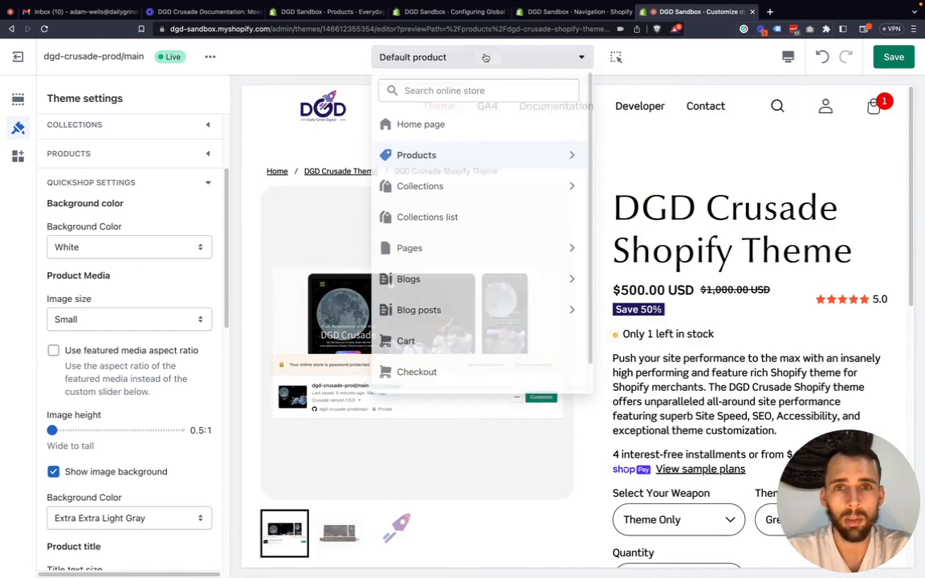
left_click(551, 184)
left_click(494, 154)
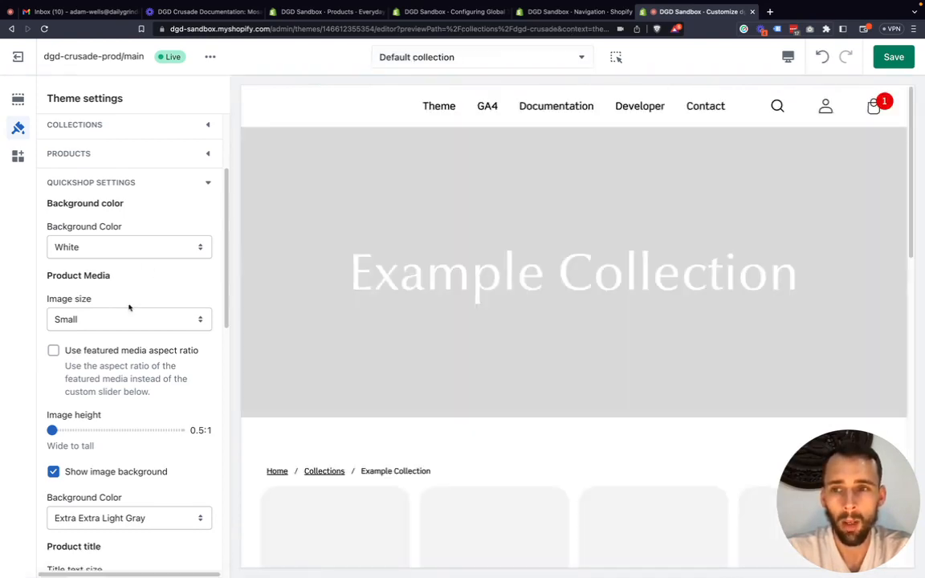
scroll(362, 260, "down", 5)
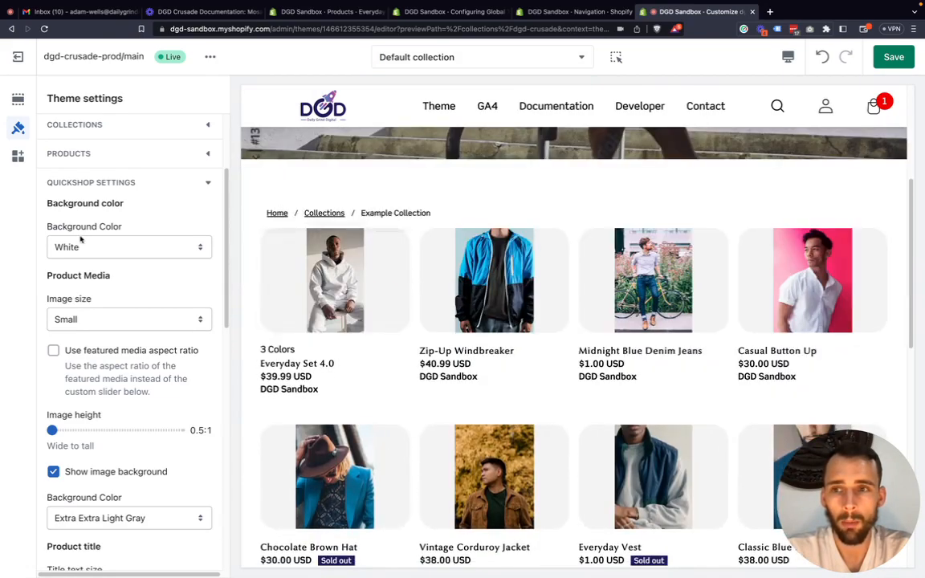
Set the Quickshop background color to Black and open the Quick shop window for Everyday Set 4.0.
left_click(99, 250)
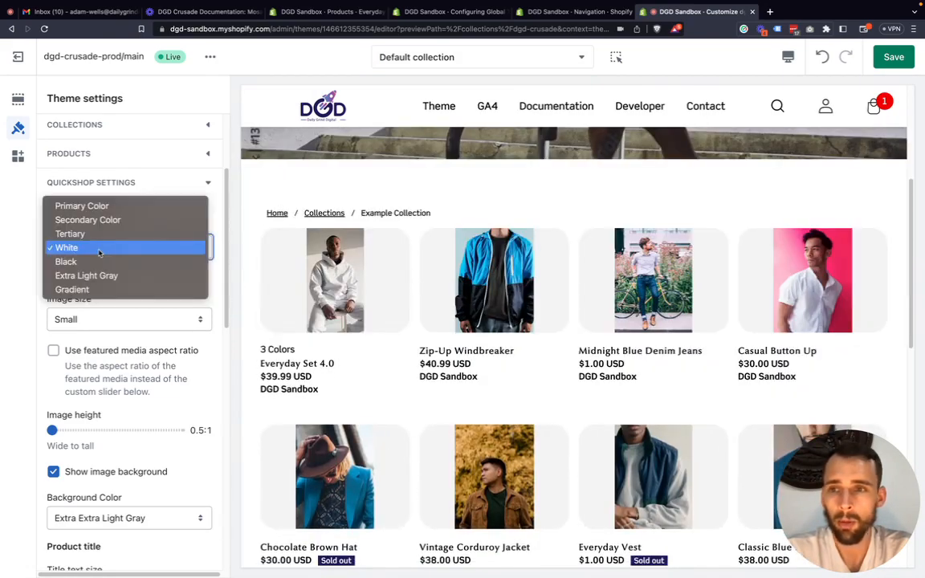
left_click(93, 263)
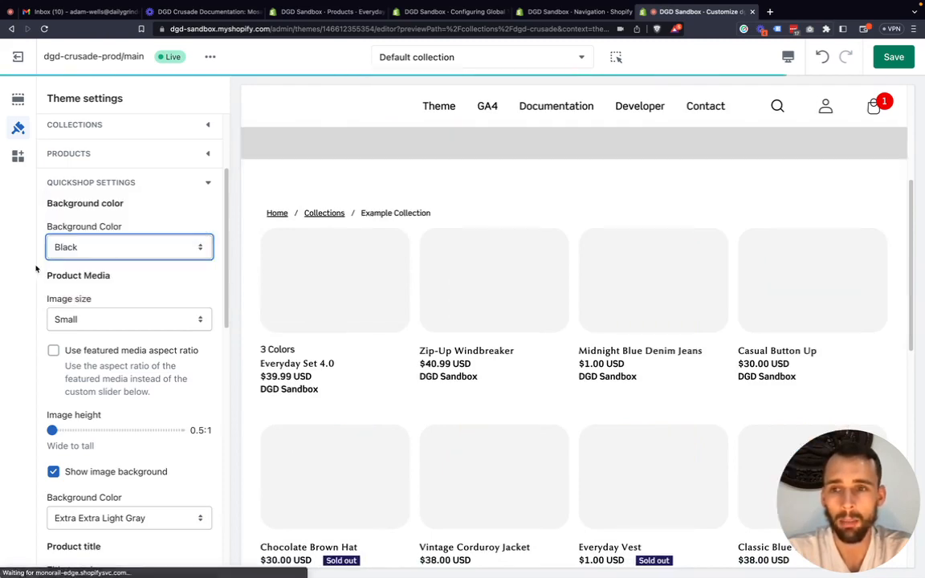
mouse_move(292, 281)
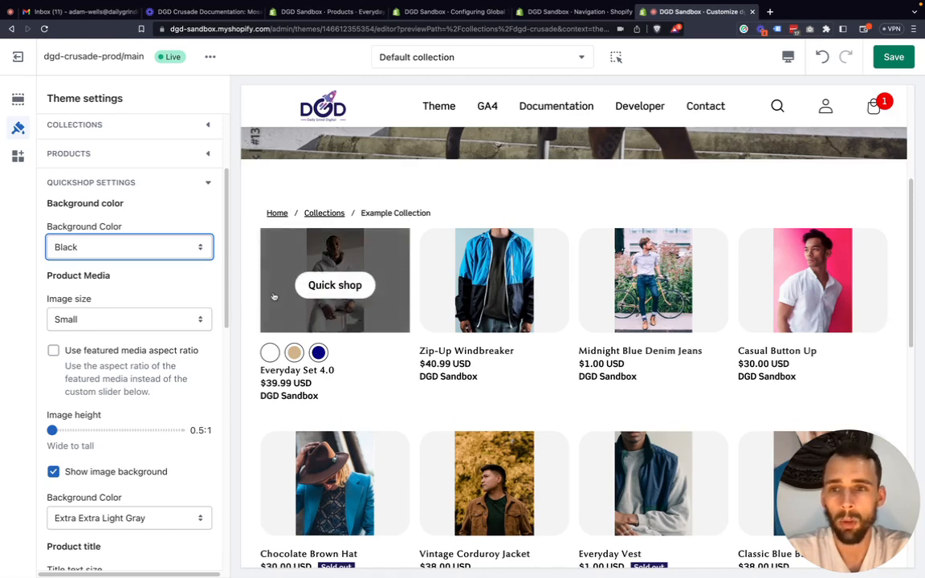
left_click_drag(92, 301, 48, 307)
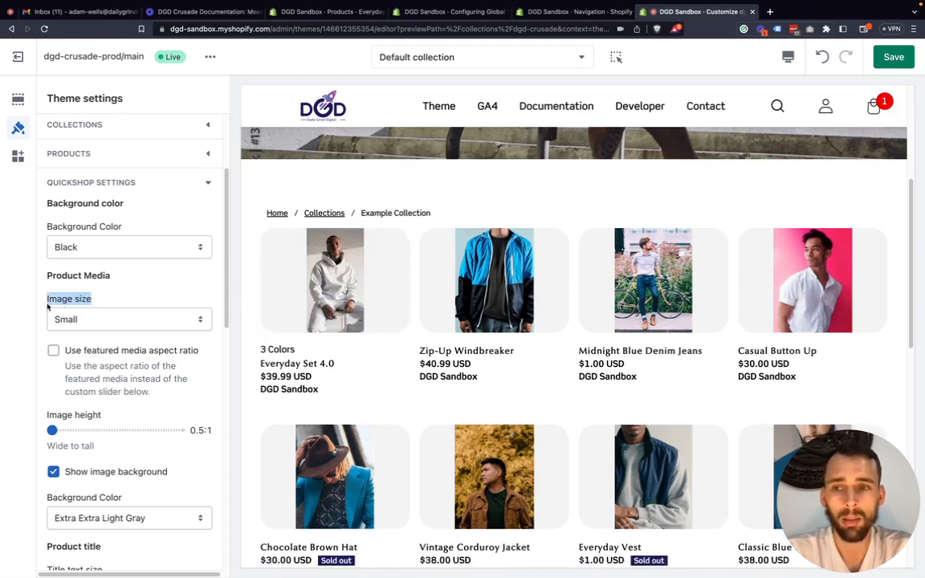
left_click(86, 305)
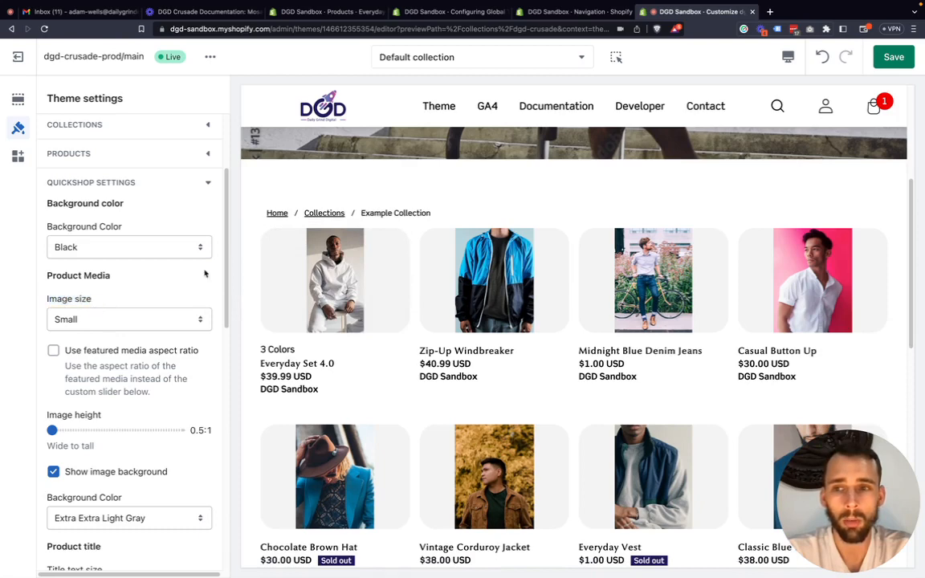
left_click(335, 286)
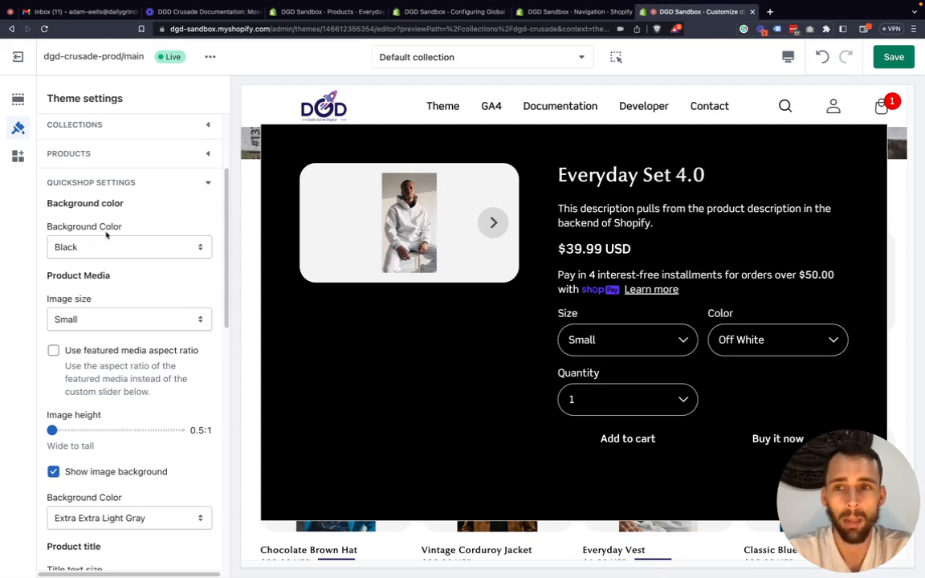
Change the Quickshop background color to Secondary Color and preview Everyday Set 4.0 in its Quick shop window again.
left_click_drag(109, 208, 78, 245)
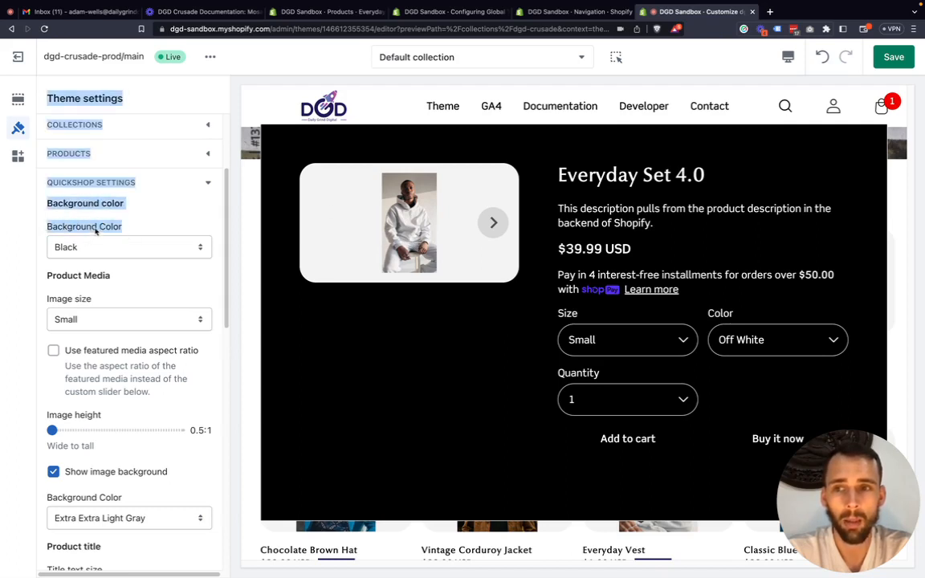
left_click(97, 231)
left_click(97, 244)
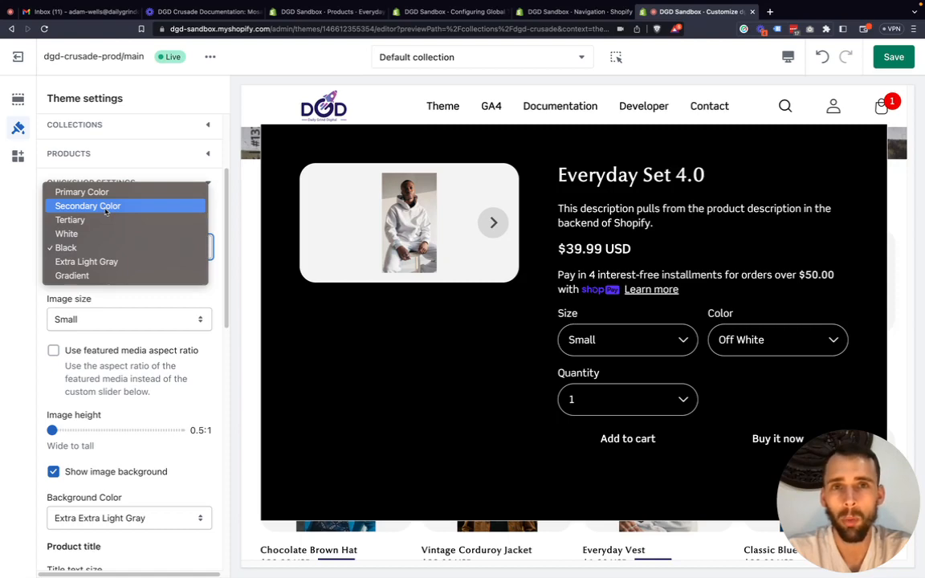
left_click(106, 207)
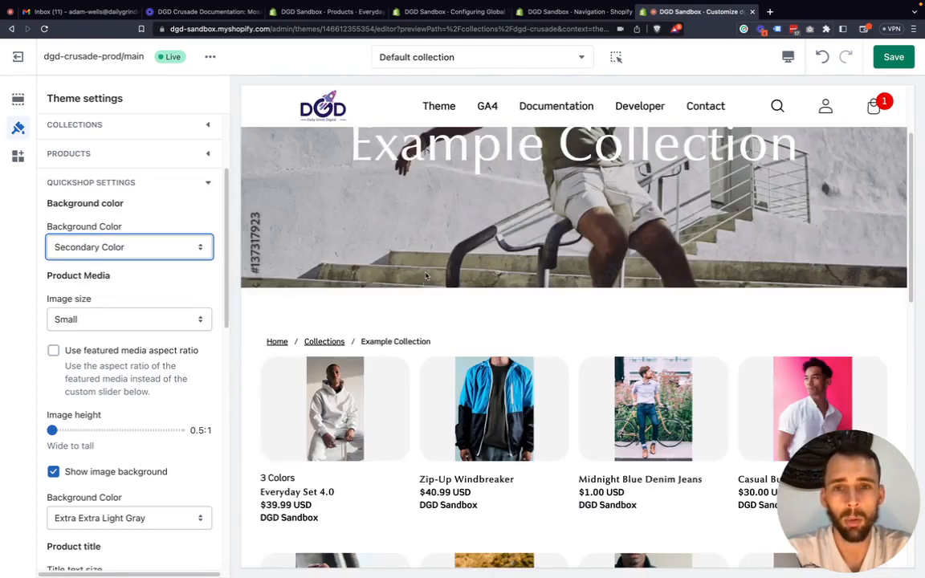
scroll(384, 292, "down", 3)
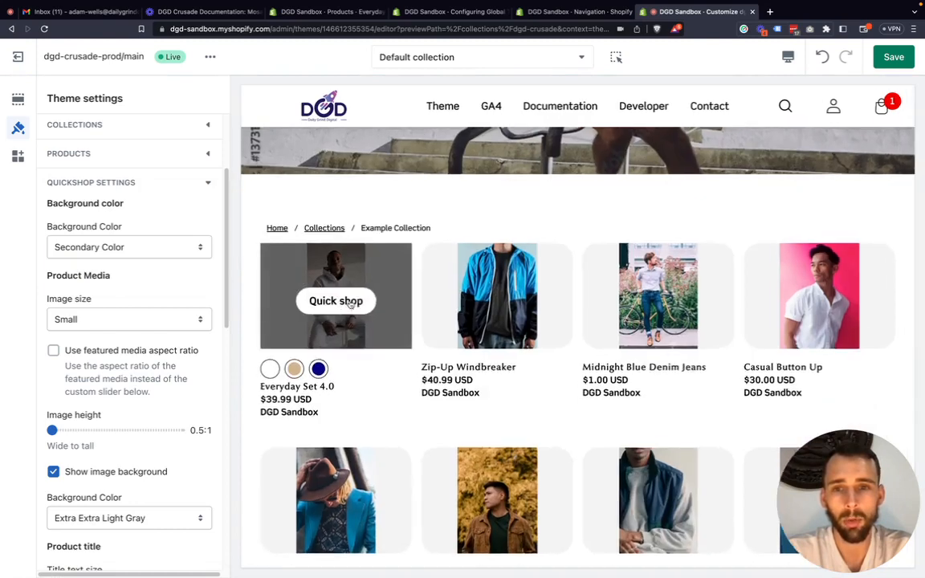
left_click(347, 301)
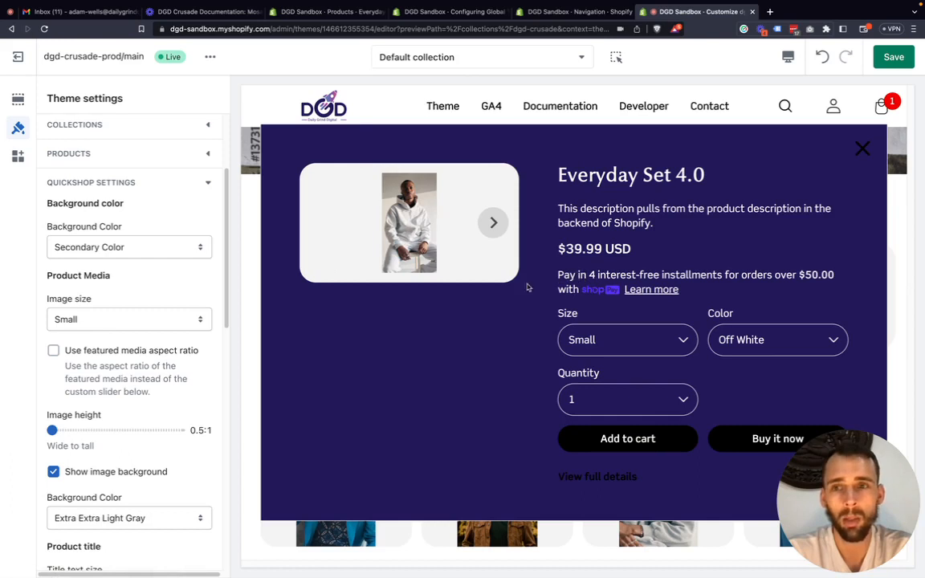
Review the available Quickshop background color and image size options without changing either setting.
left_click(113, 250)
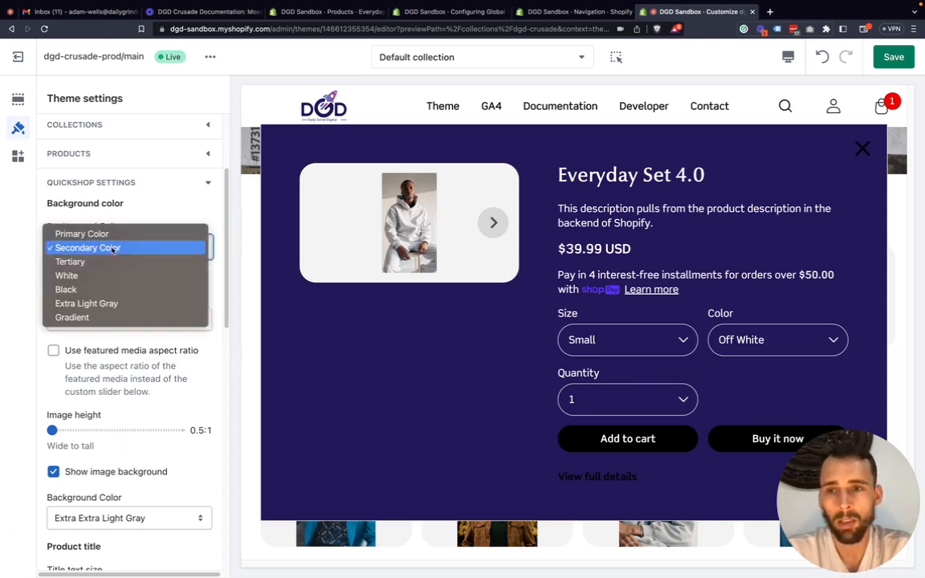
left_click(97, 250)
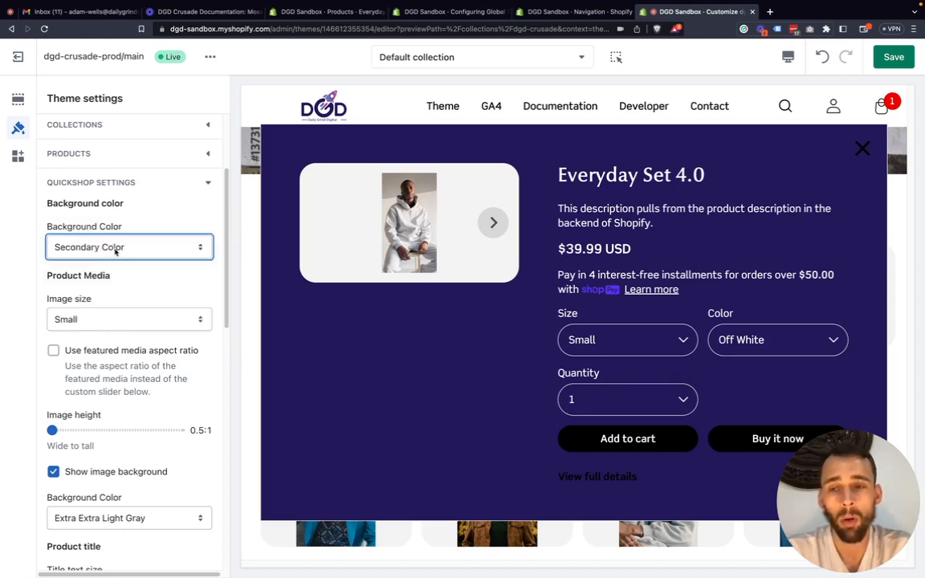
left_click(115, 249)
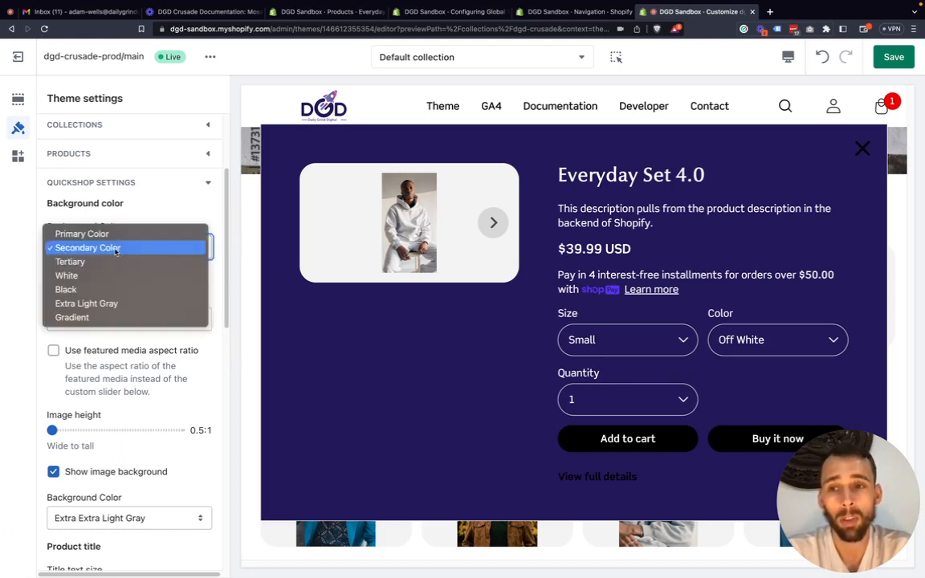
left_click(28, 278)
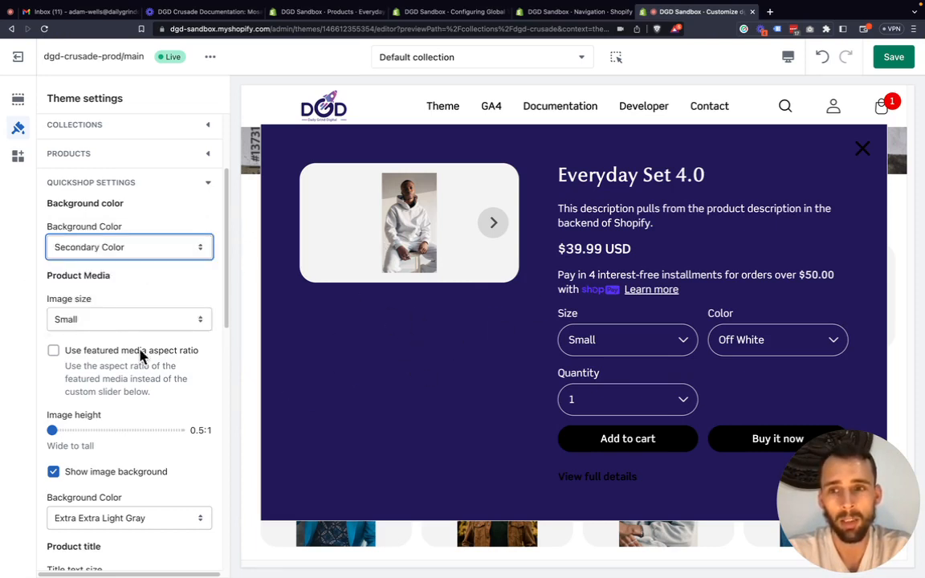
left_click(84, 320)
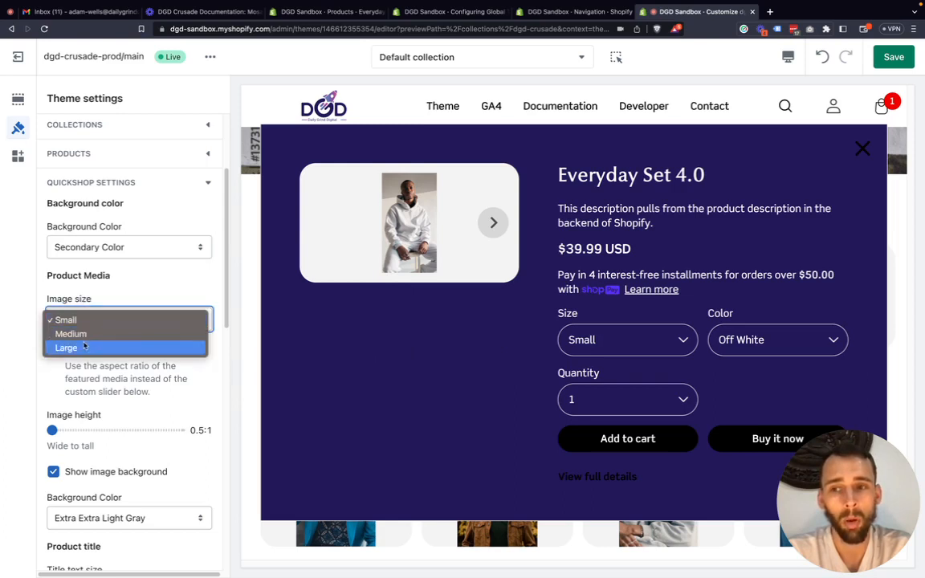
left_click(17, 323)
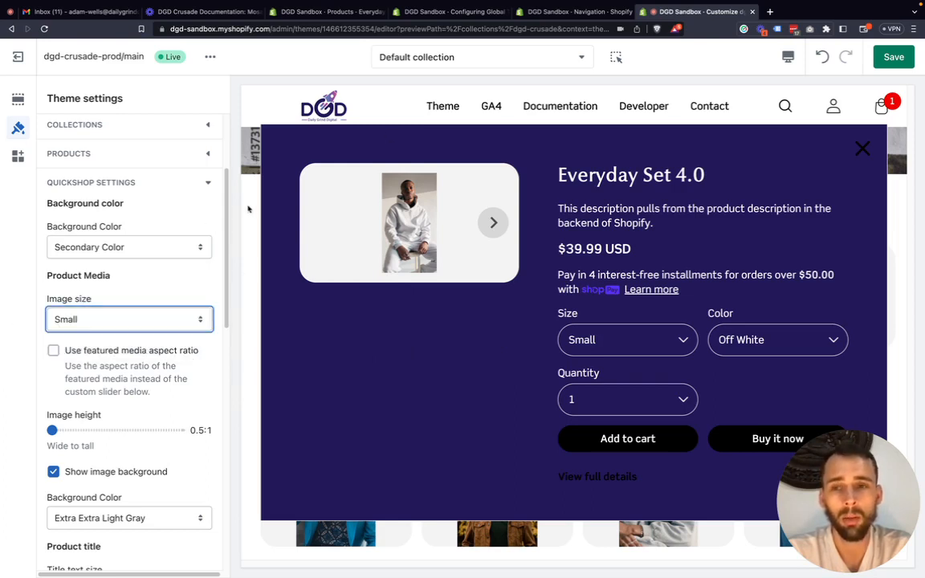
Set the Quickshop background color to White and image size to Large, and check them in the Everyday Set 4.0 Quick shop window.
left_click(105, 249)
left_click(84, 277)
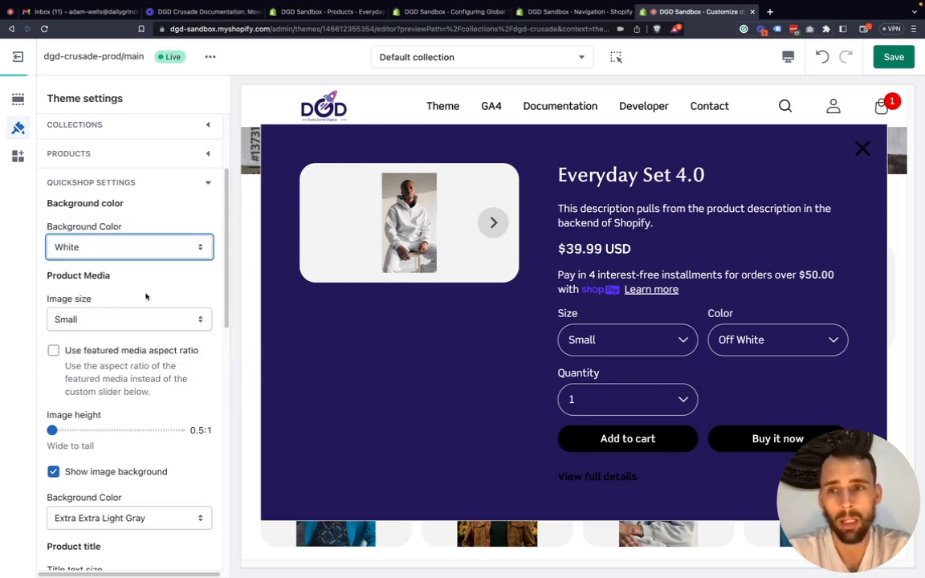
left_click(92, 319)
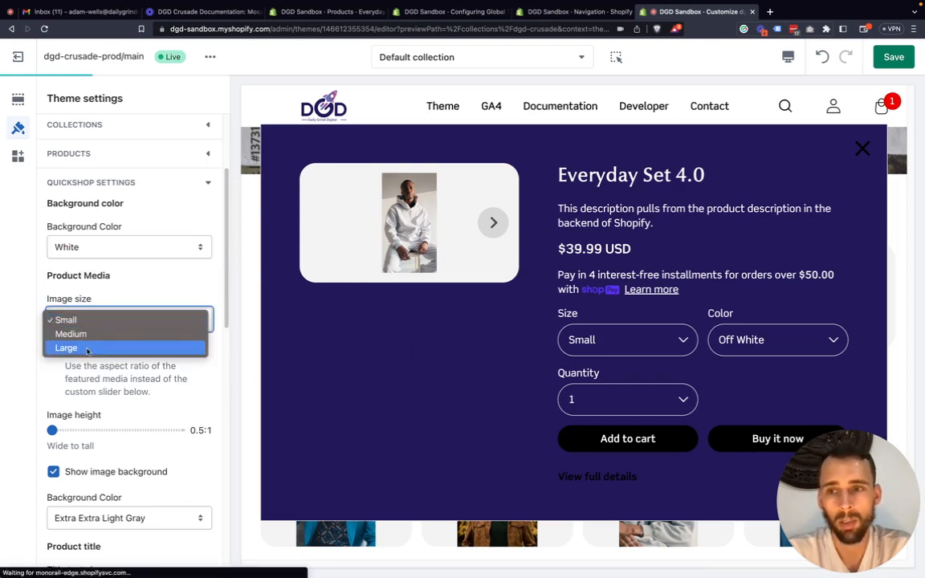
left_click(88, 348)
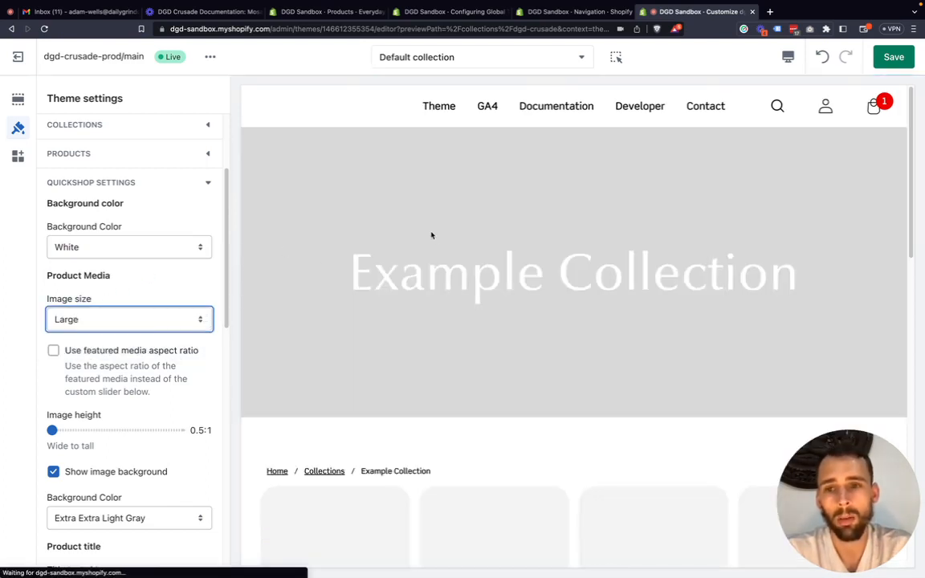
scroll(415, 232, "down", 5)
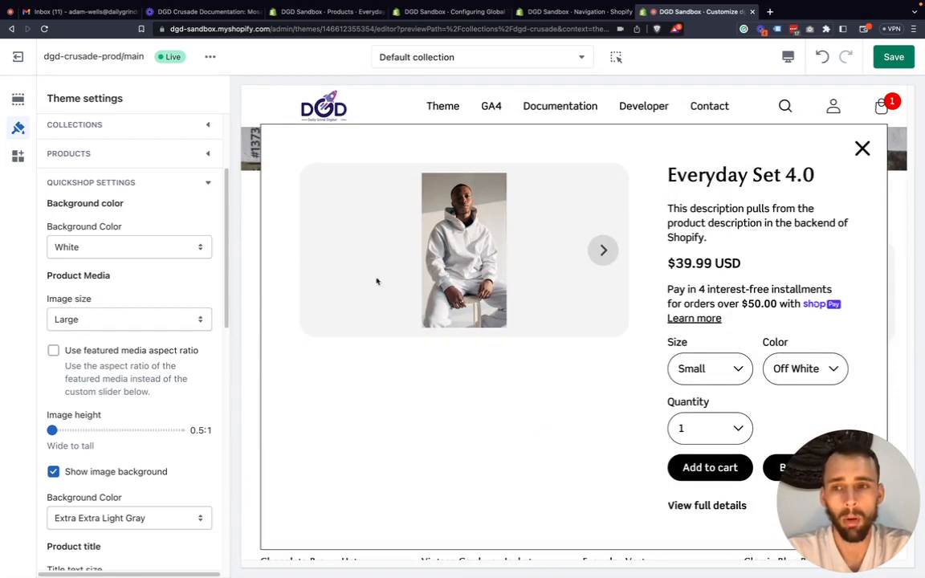
left_click(864, 150)
Open the Quick shop window for the DGD Crusade Shopify Theme product at the end of the Example Collection.
mouse_move(433, 273)
scroll(433, 273, "down", 1)
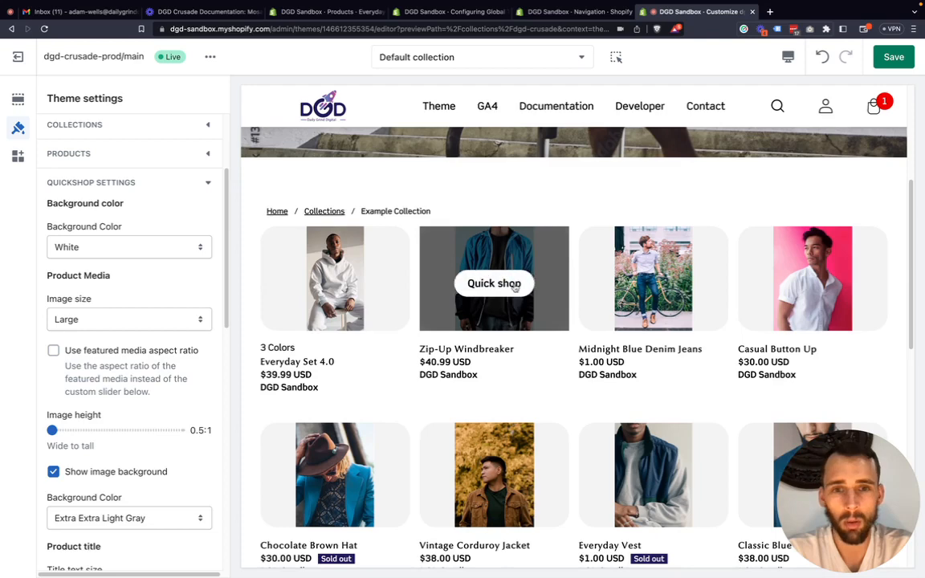
scroll(550, 289, "down", 3)
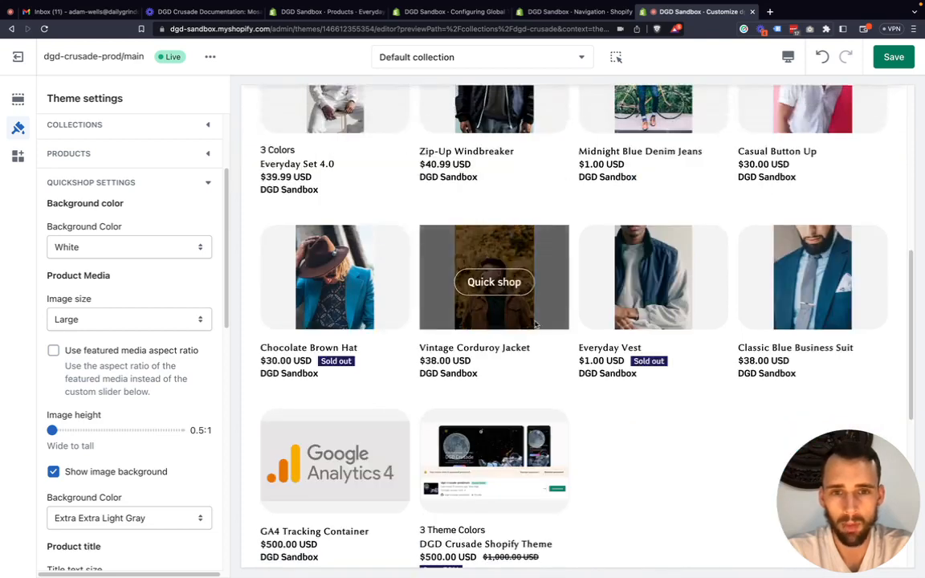
scroll(534, 362, "down", 1)
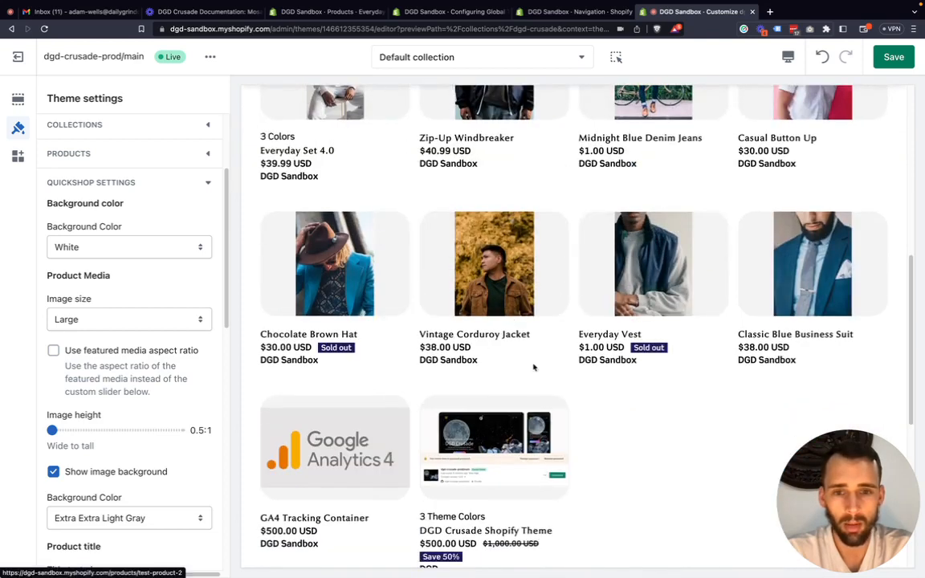
scroll(514, 378, "down", 1)
left_click(495, 389)
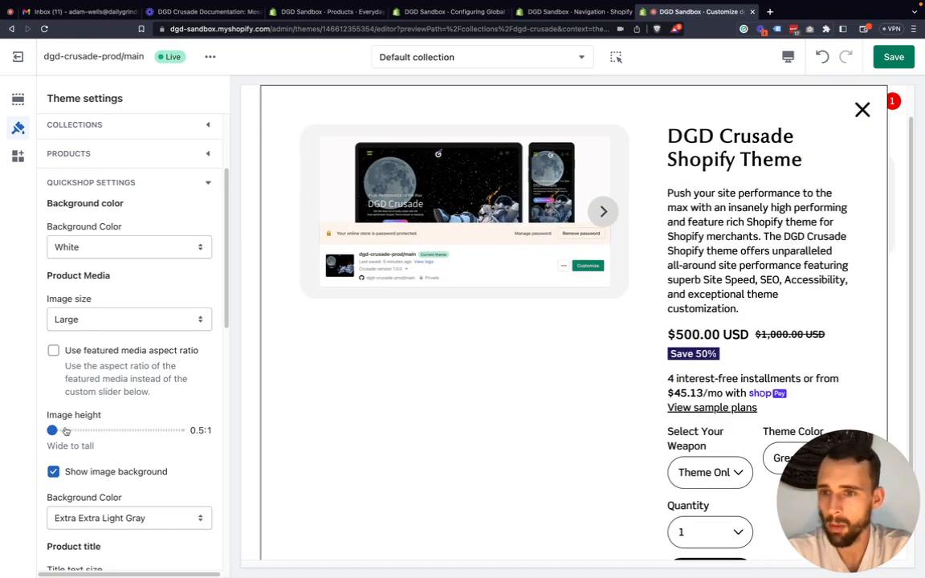
Set the Quickshop image height to 1:1 and check it in the DGD Crusade Shopify Theme product's Quick shop window.
left_click_drag(53, 431, 116, 426)
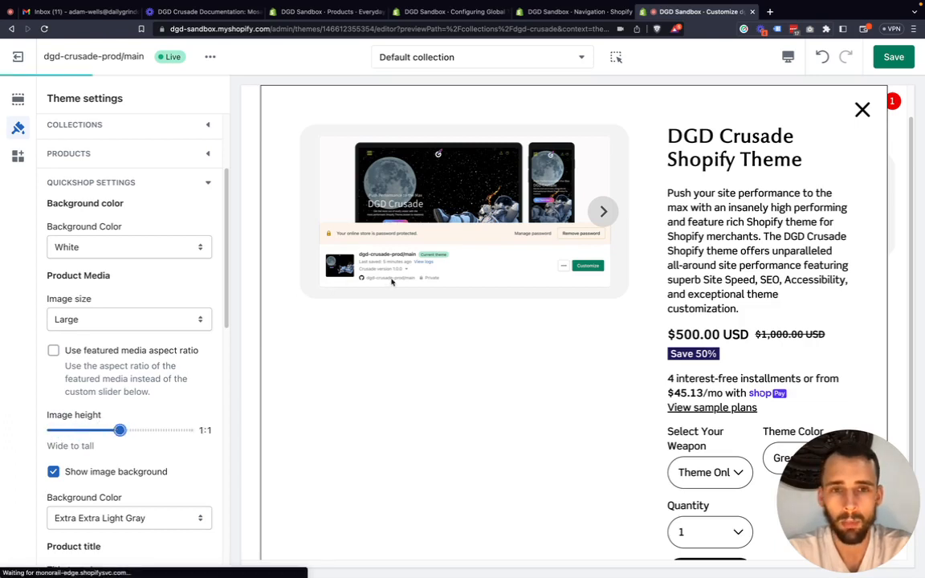
scroll(433, 321, "down", 3)
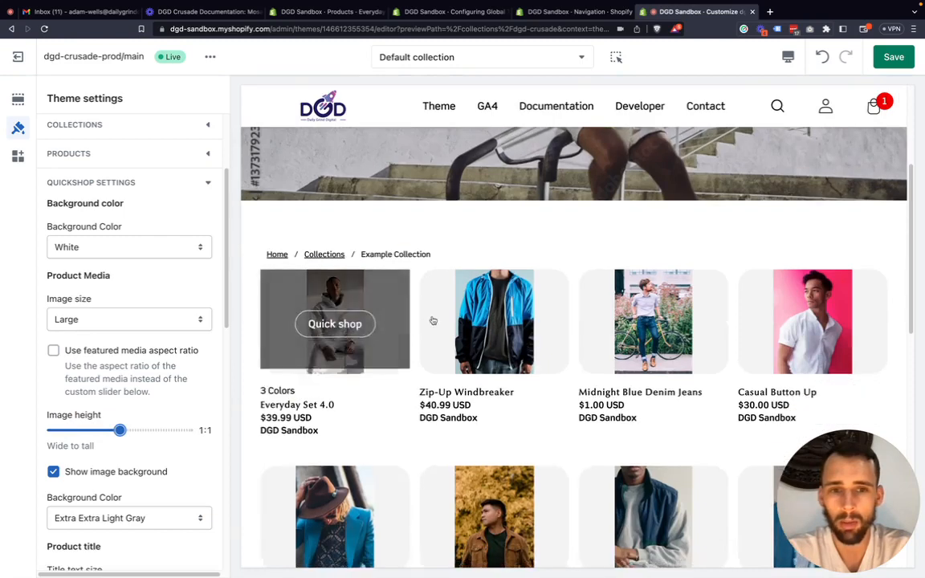
scroll(433, 320, "down", 3)
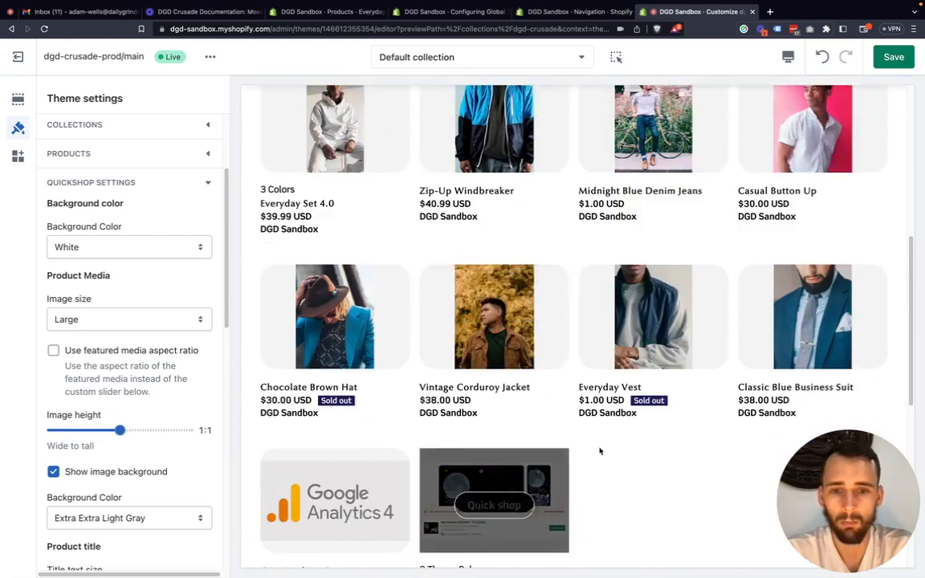
left_click(494, 505)
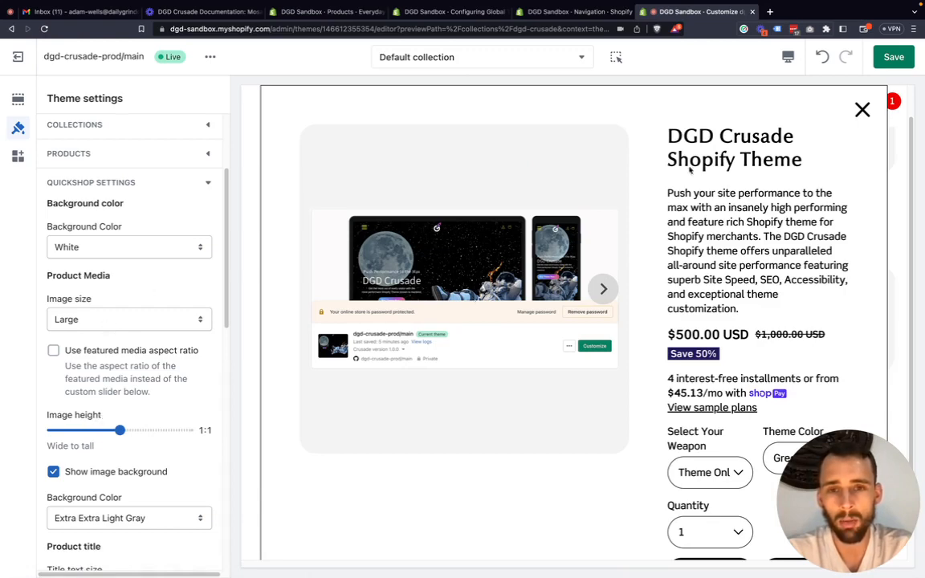
left_click(861, 113)
scroll(373, 237, "up", 1)
scroll(374, 236, "up", 1)
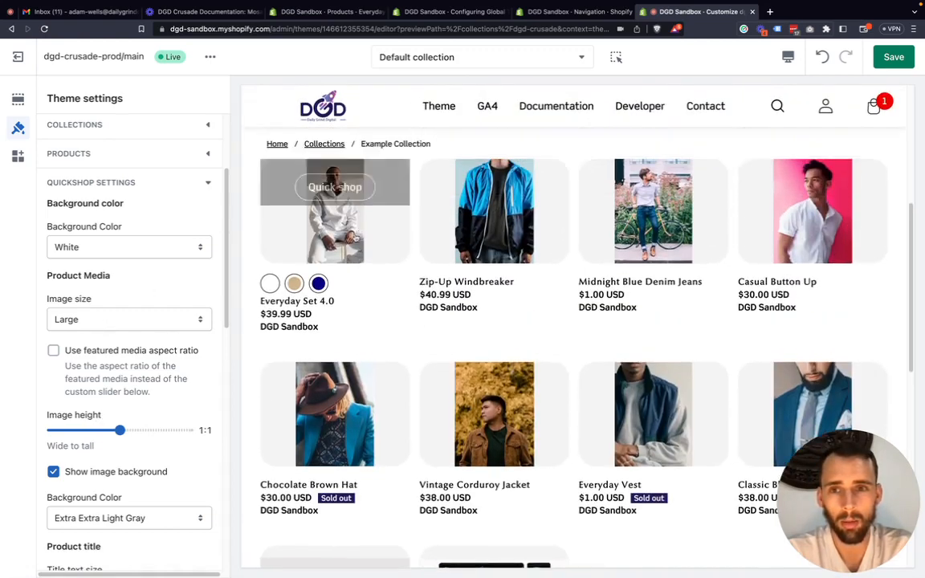
Set the Quickshop image size to Small and check it in the Everyday Set 4.0 Quick shop window.
left_click(347, 238)
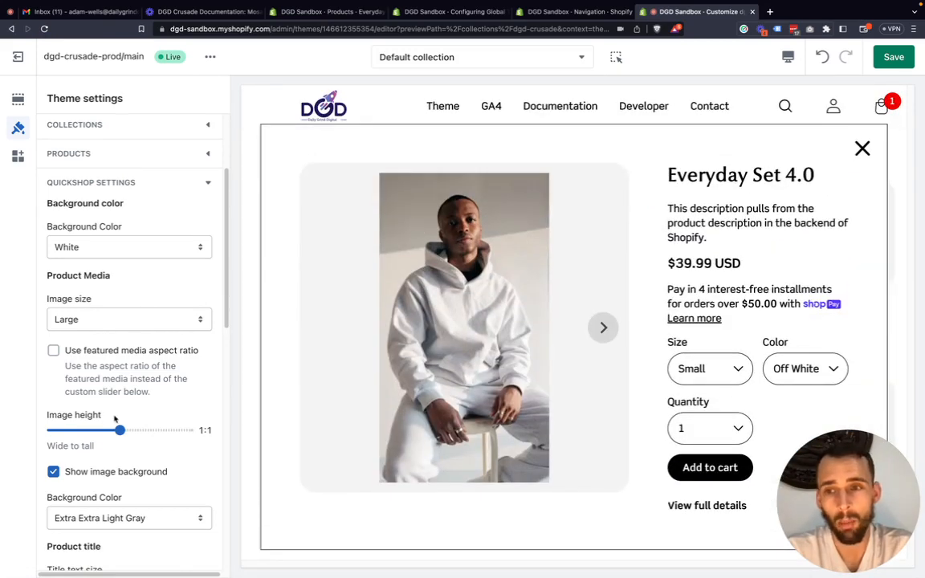
left_click(124, 320)
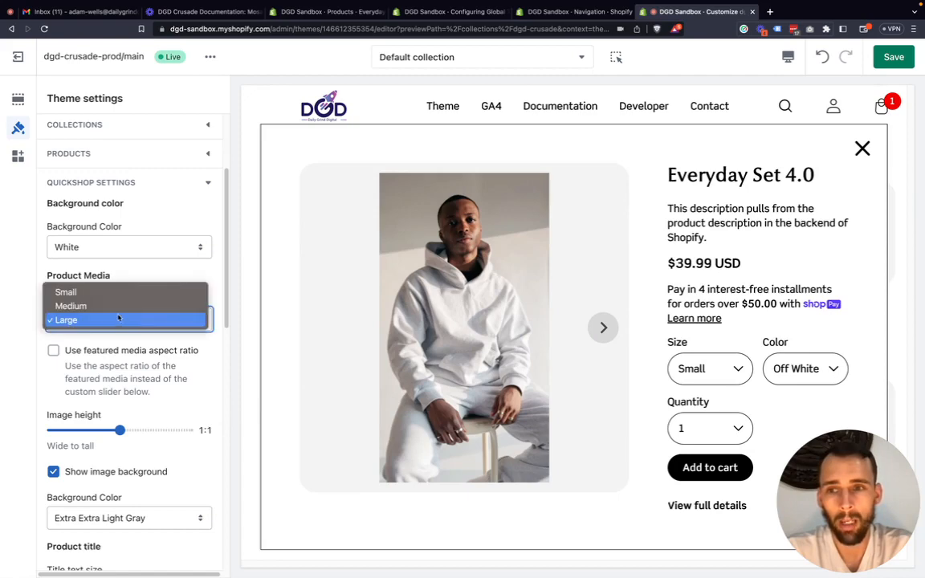
left_click(121, 293)
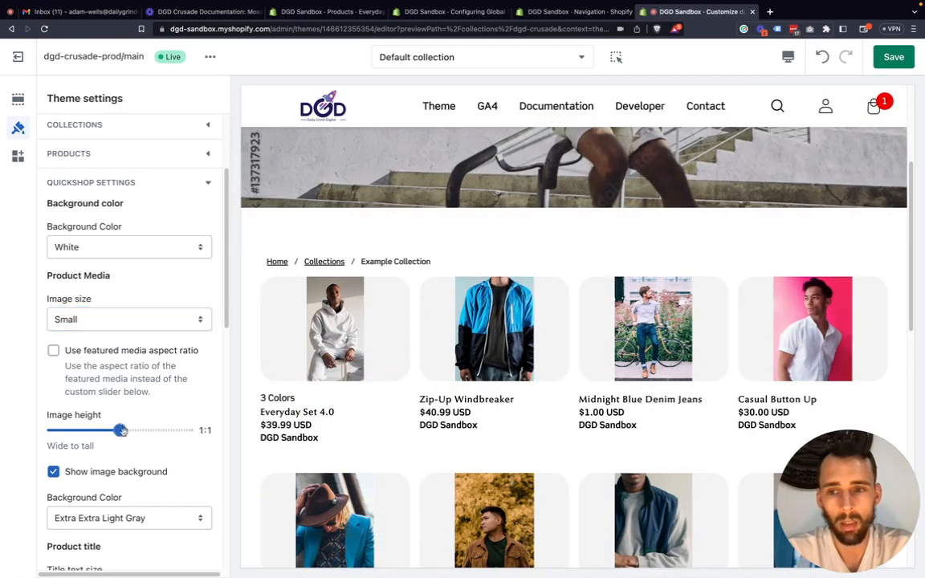
mouse_move(116, 431)
left_mouse_down()
mouse_move(24, 425)
mouse_move(118, 431)
left_mouse_up()
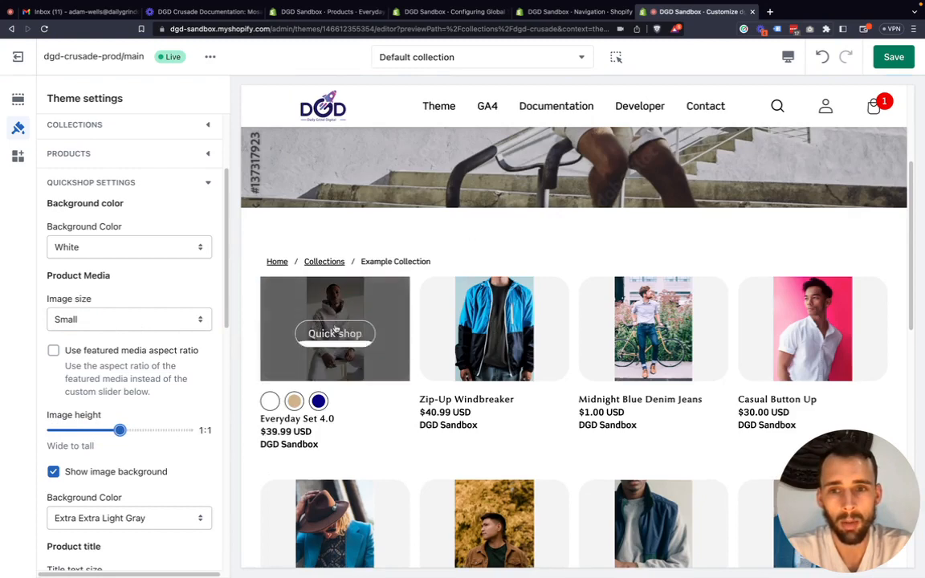
left_click(331, 332)
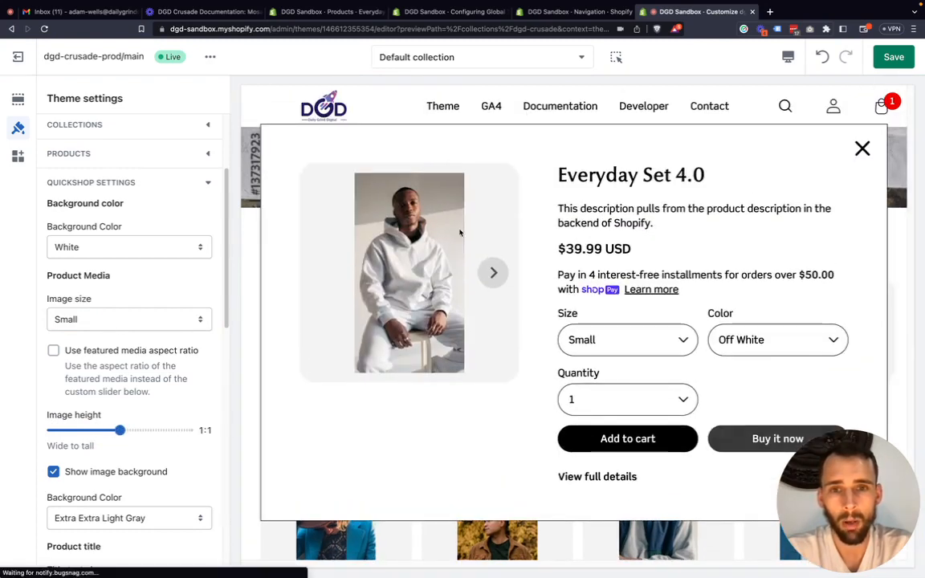
Set the Quickshop image size back to Large and view the Everyday Set 4.0 Quick shop window again.
left_click(79, 320)
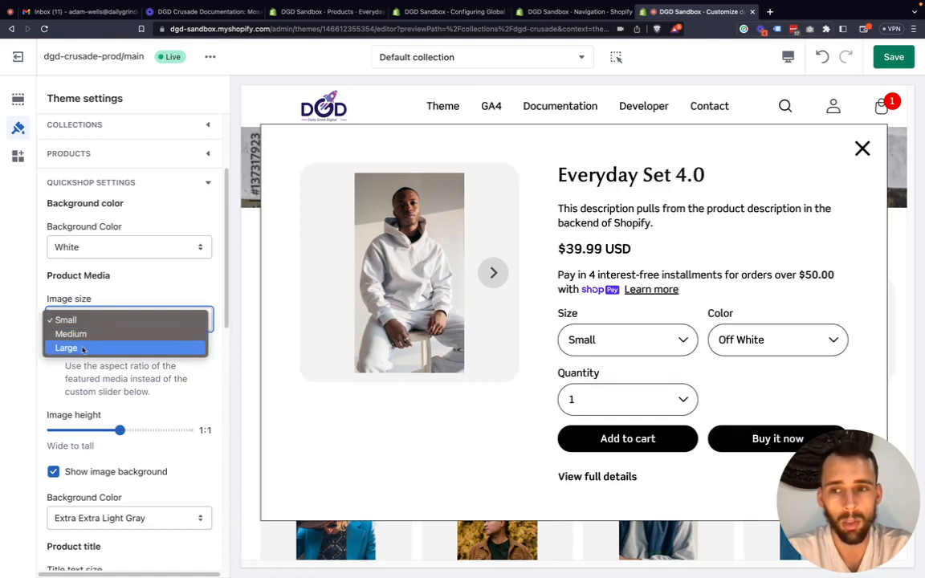
left_click(83, 349)
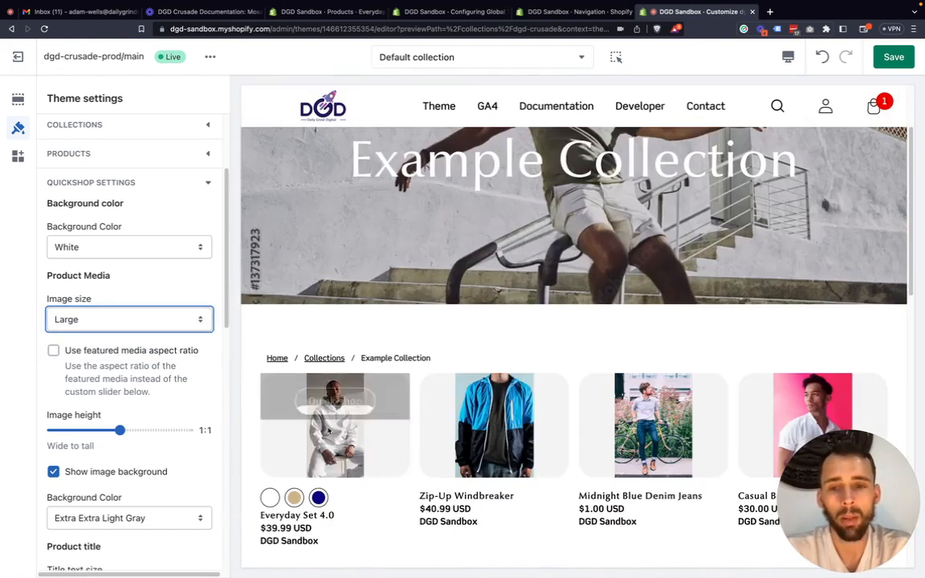
left_click(335, 428)
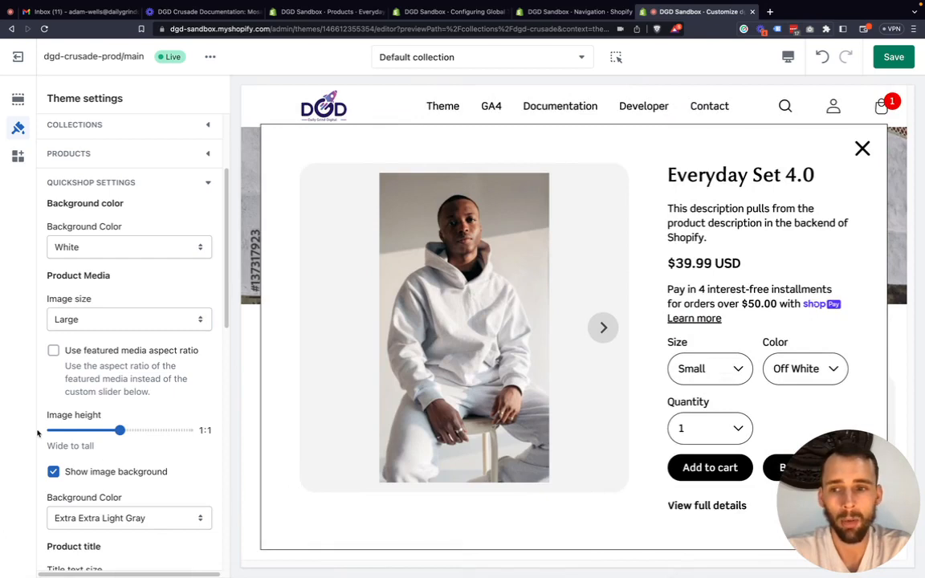
Turn off the Quickshop image background and check the Everyday Set 4.0 Quick shop window.
scroll(56, 426, "down", 1)
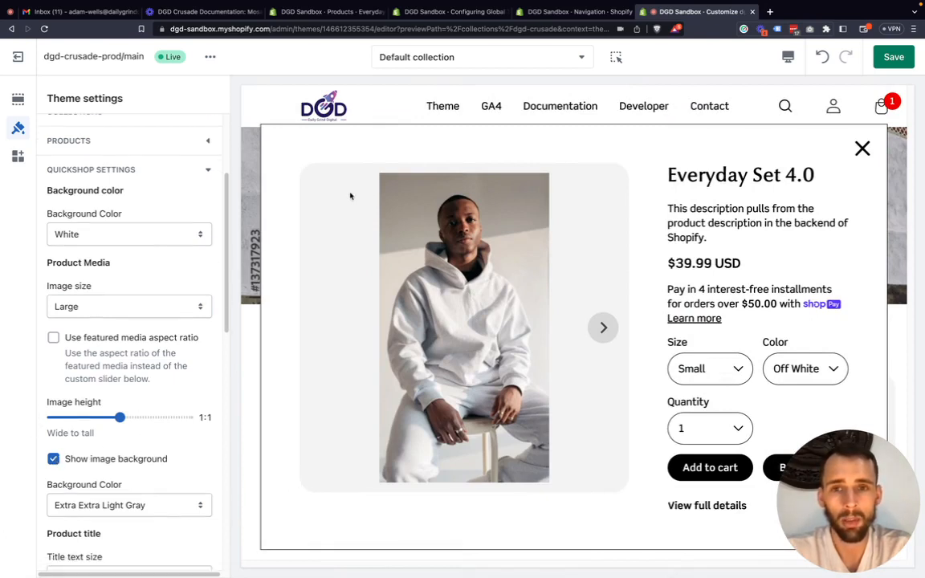
left_click(53, 459)
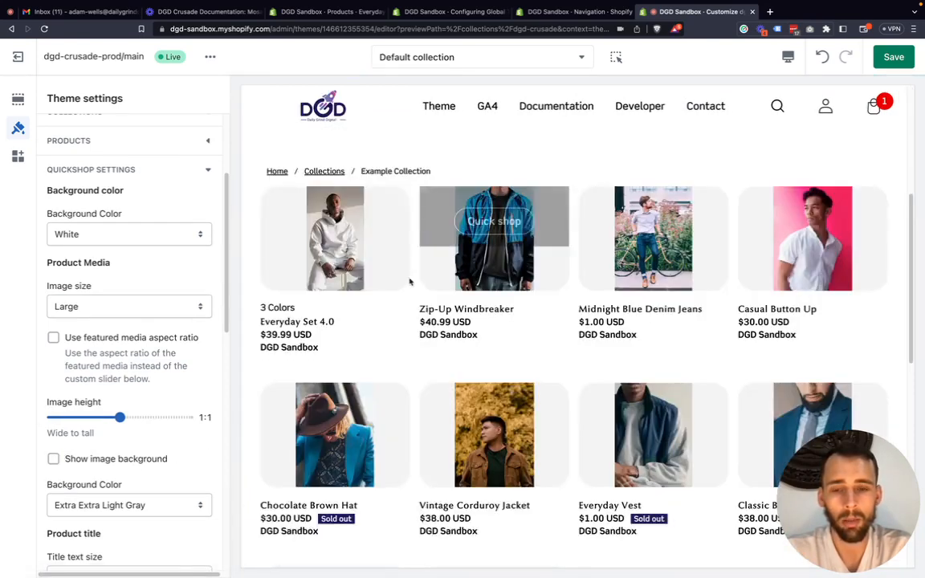
mouse_move(340, 240)
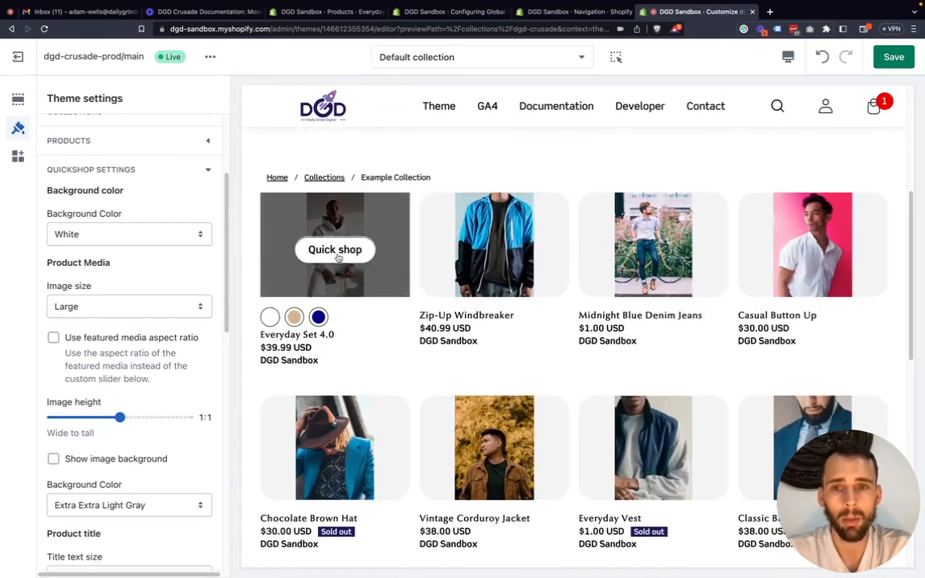
left_click(335, 250)
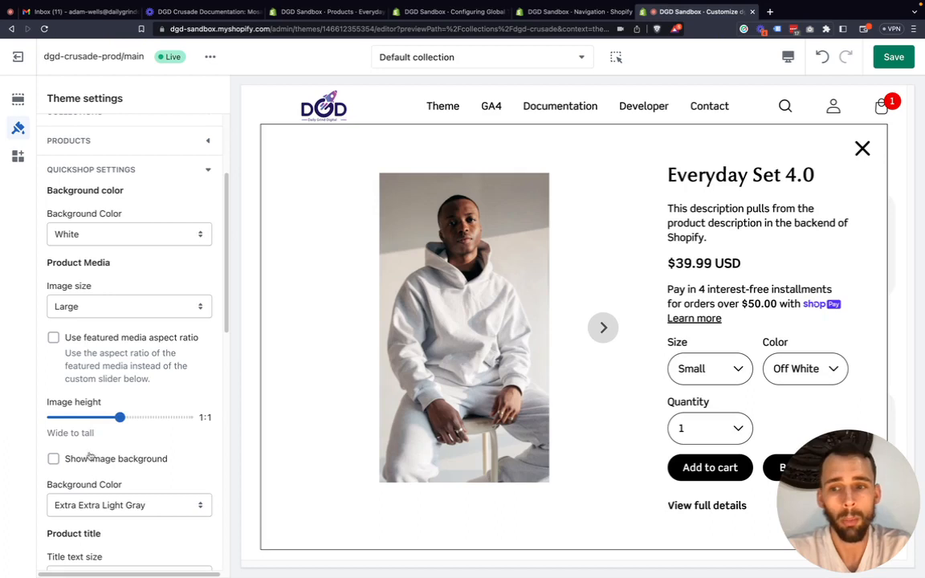
Review the image background color options, turn the Quickshop image background back on, and check it in the Everyday Set 4.0 Quick shop window.
left_click(98, 507)
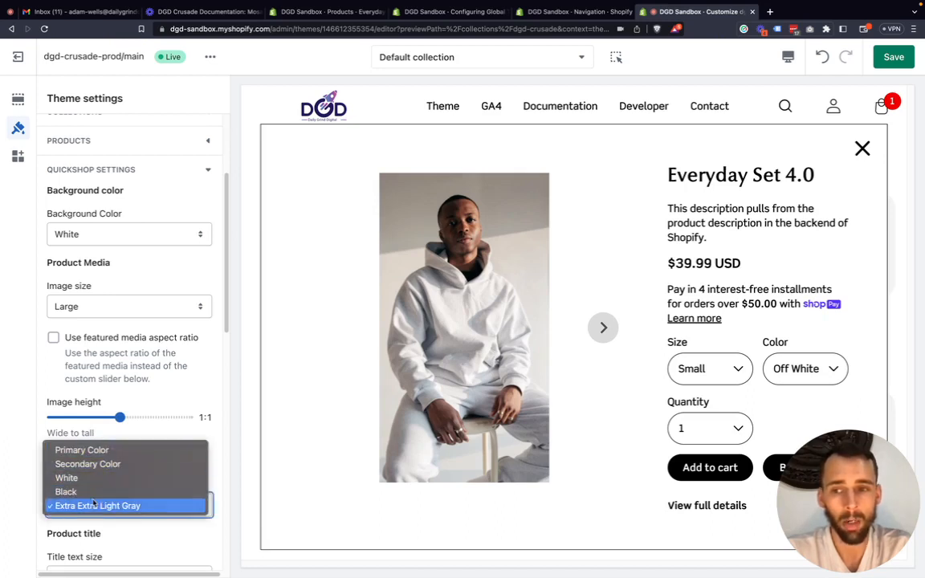
left_click(34, 496)
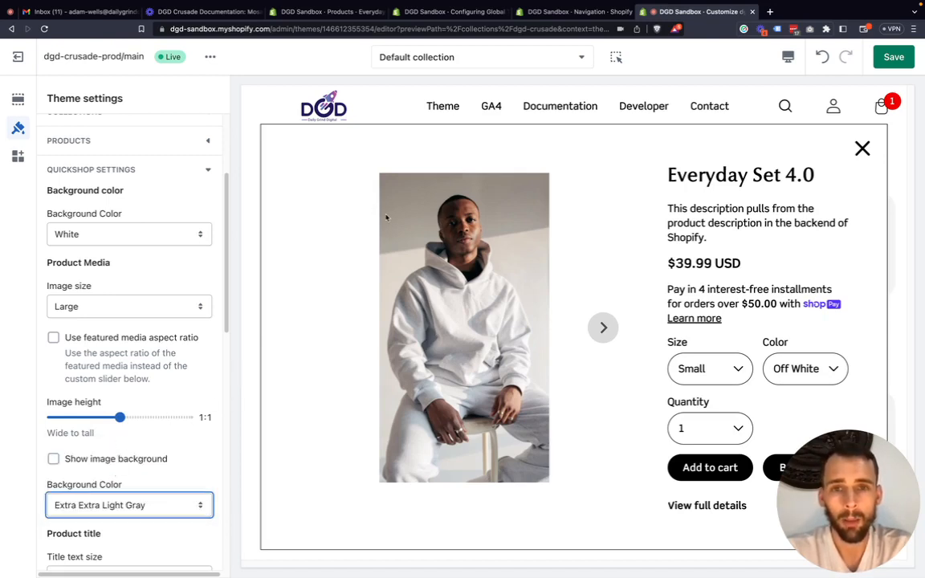
left_click(156, 458)
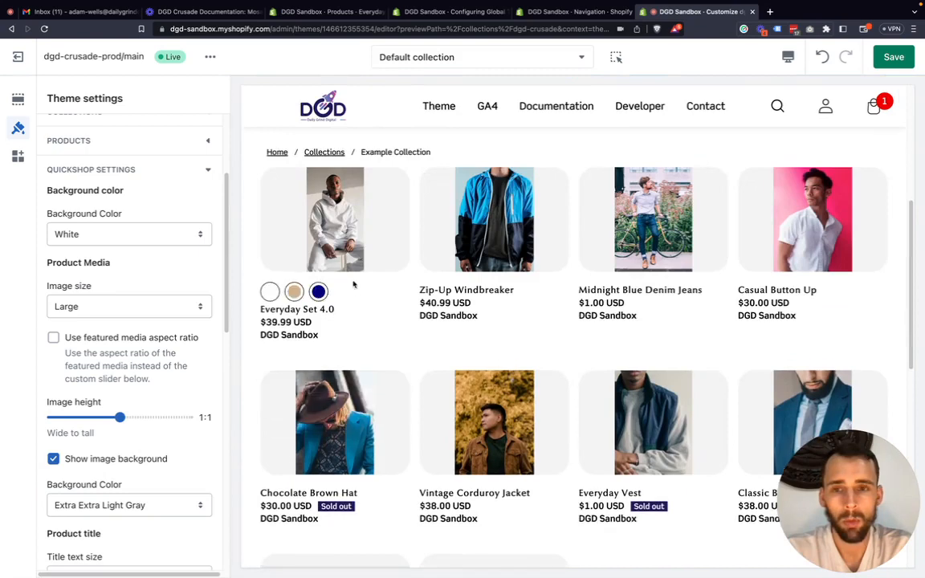
mouse_move(337, 229)
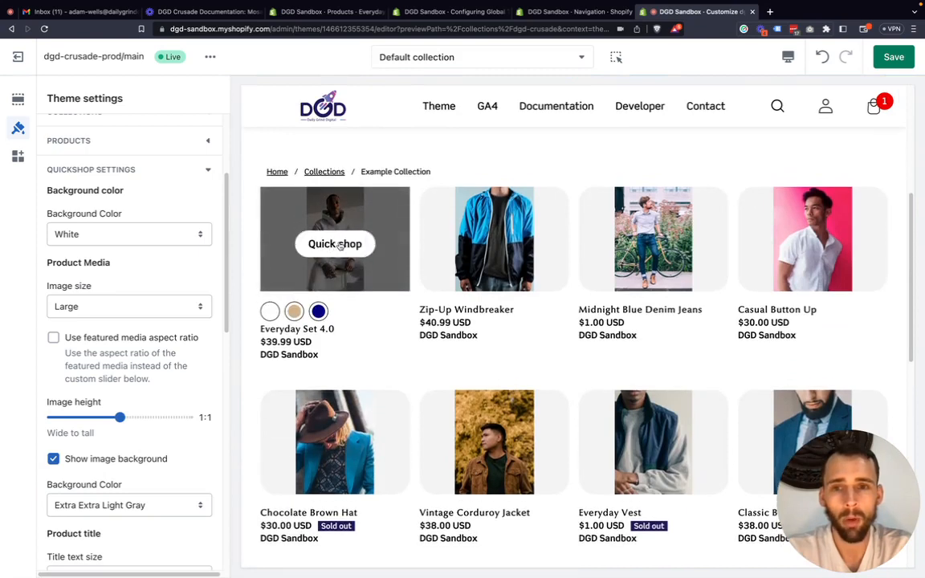
left_click(337, 244)
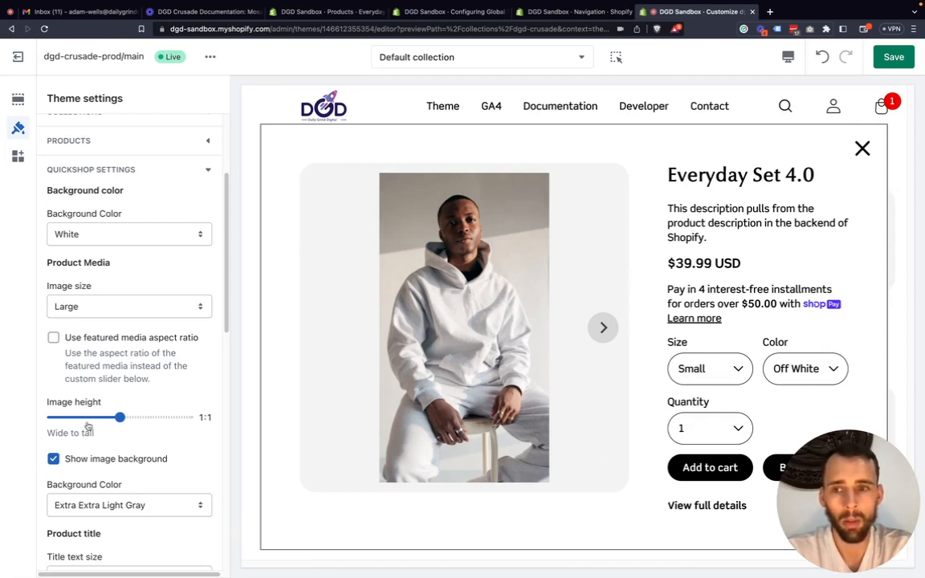
Set the Quickshop image height to 1.5:1 and examine the full product image in the Everyday Set 4.0 Quick shop window.
left_click_drag(134, 416, 180, 417)
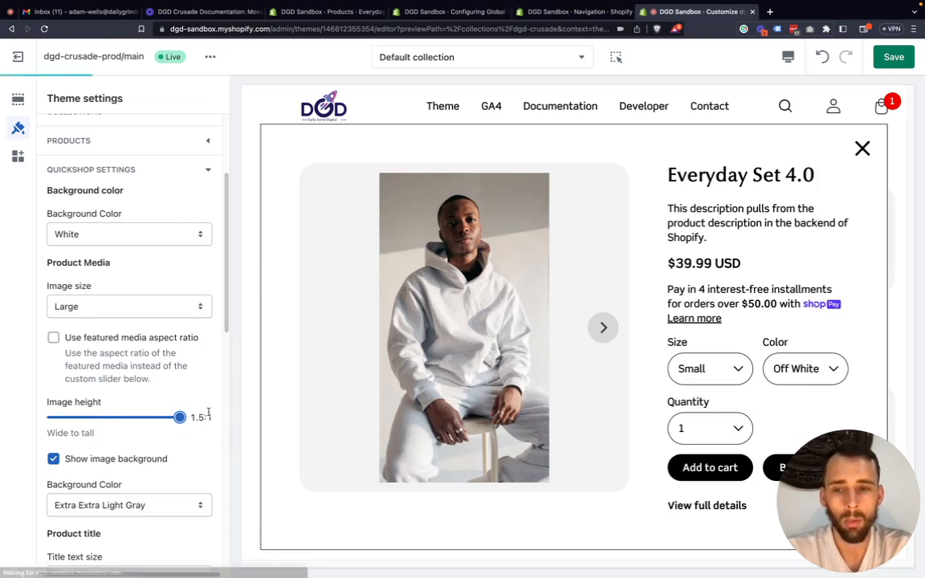
scroll(378, 289, "down", 5)
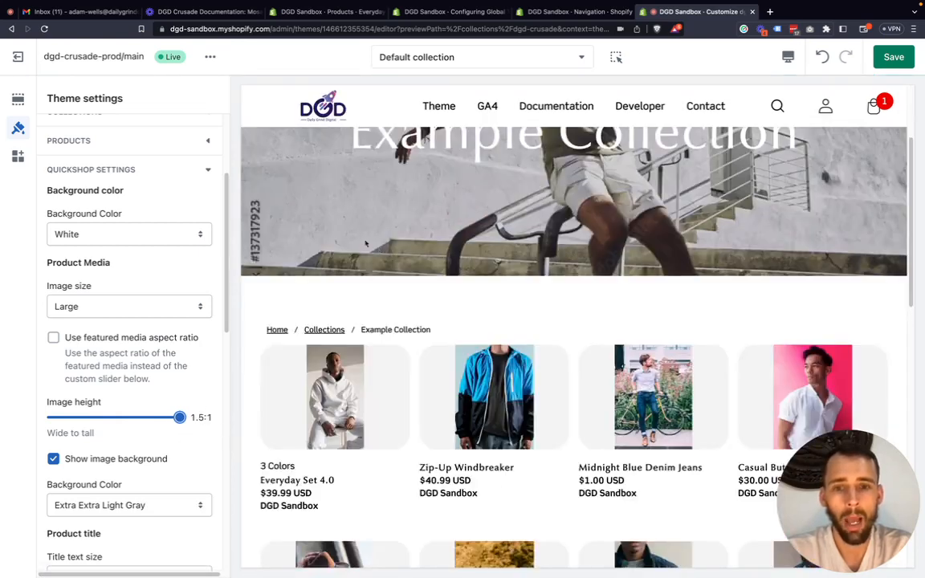
scroll(342, 265, "up", 1)
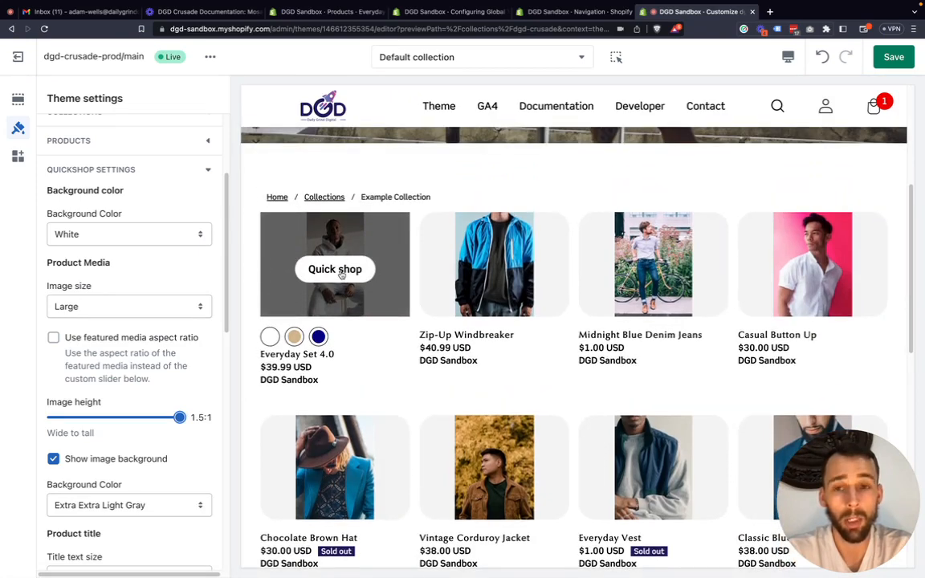
left_click(341, 272)
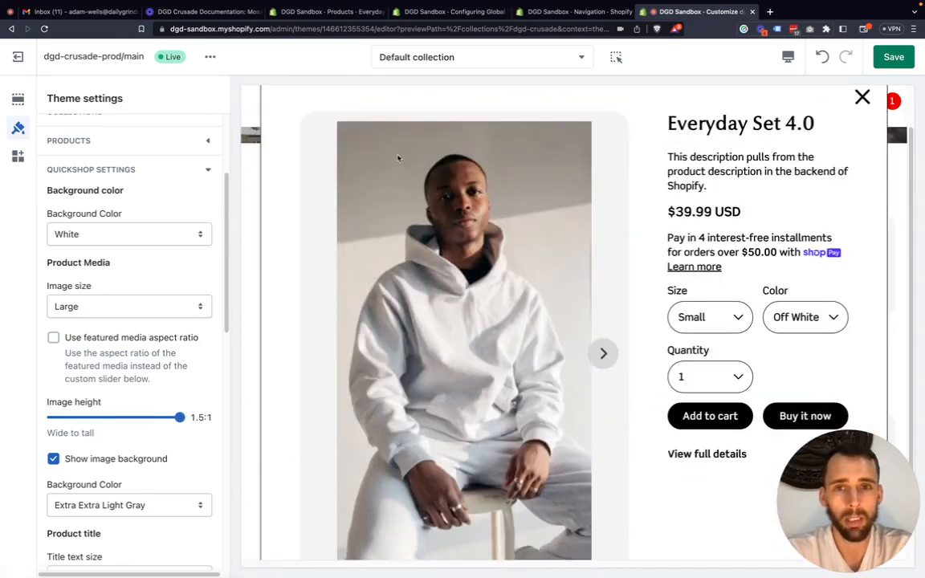
scroll(316, 265, "down", 2)
scroll(584, 184, "up", 3)
scroll(457, 274, "down", 2)
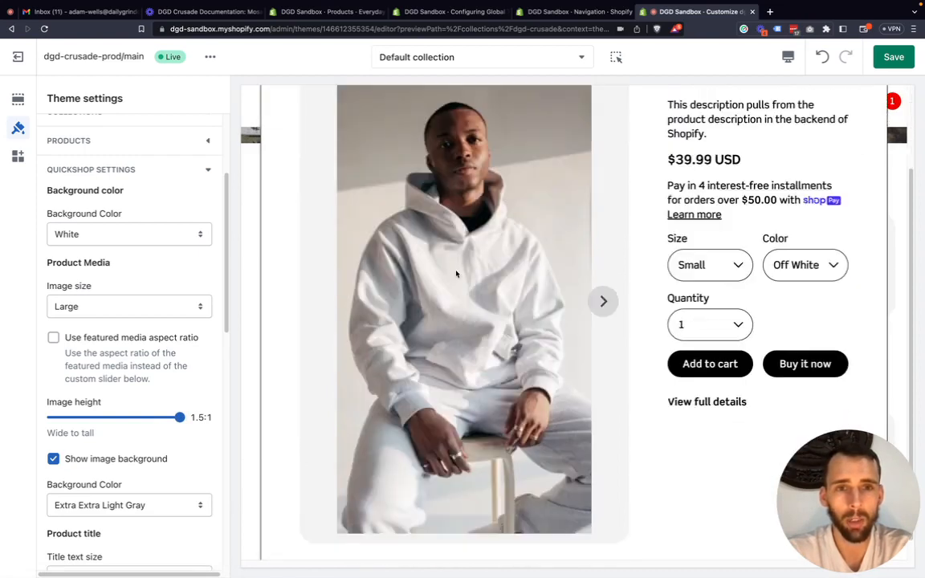
scroll(88, 289, "up", 1)
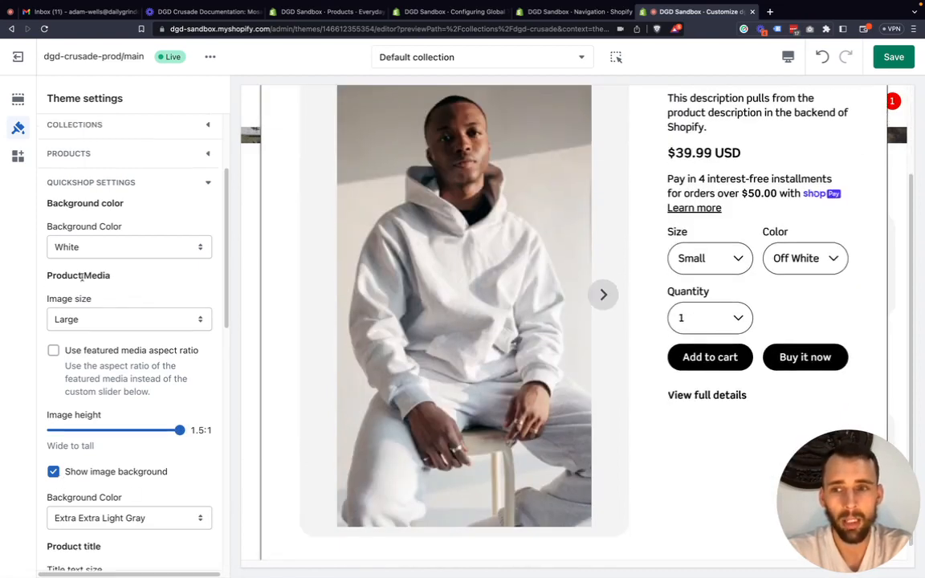
left_click_drag(108, 275, 30, 289)
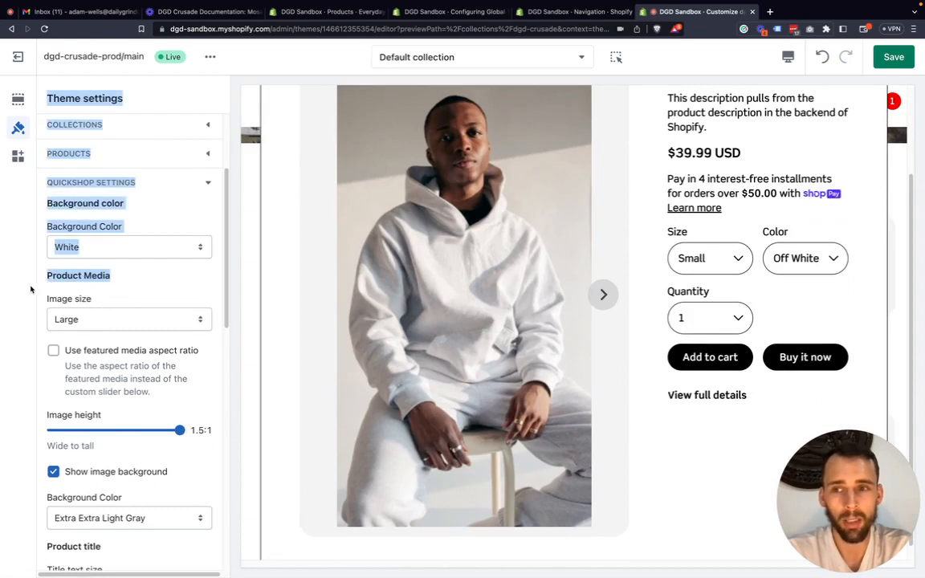
left_click(57, 315)
left_click(35, 343)
Turn off the Quickshop image background and enable the use of the featured media aspect ratio.
scroll(72, 428, "down", 1)
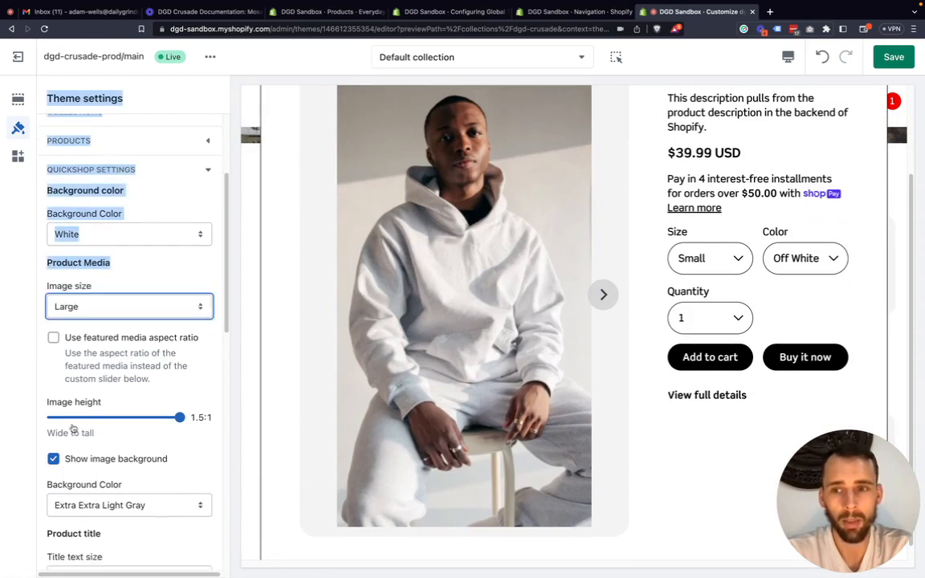
scroll(73, 428, "down", 1)
left_click(53, 445)
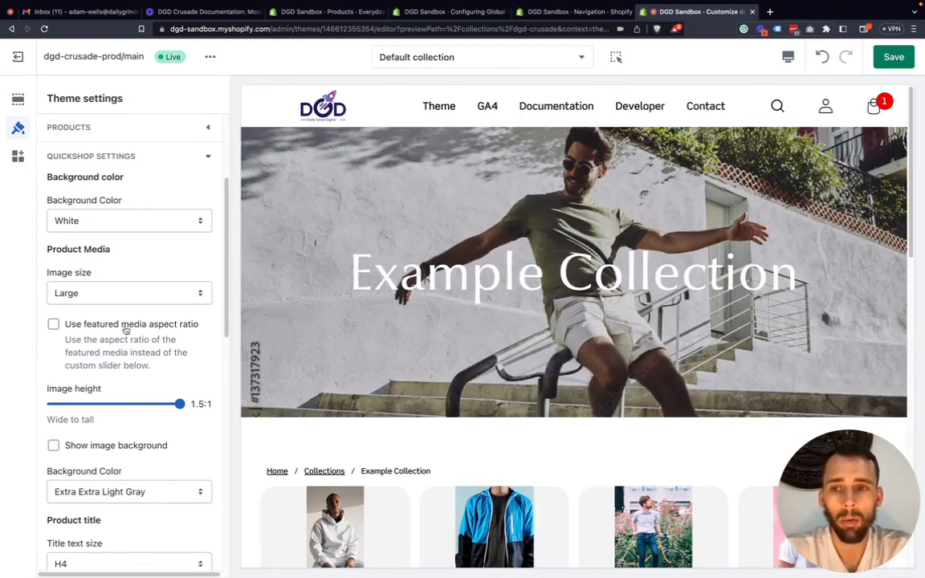
left_click(125, 327)
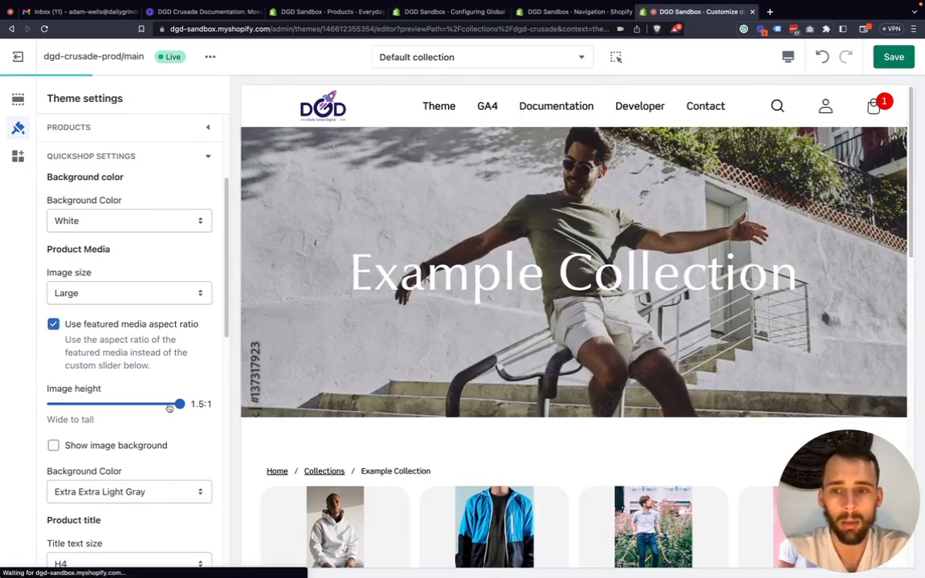
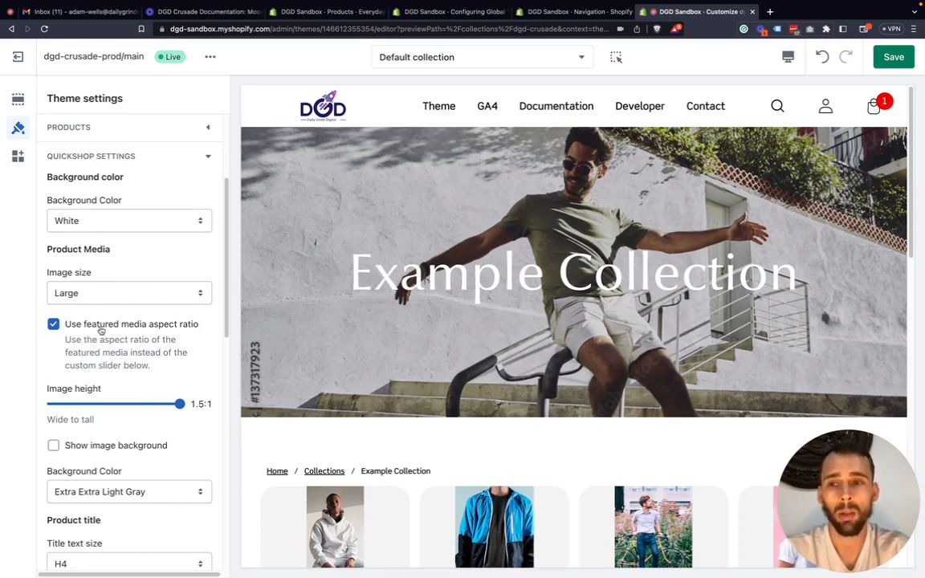
Turn off the use of the featured media aspect ratio and check the Everyday Set 4.0 Quick shop window.
left_click(90, 325)
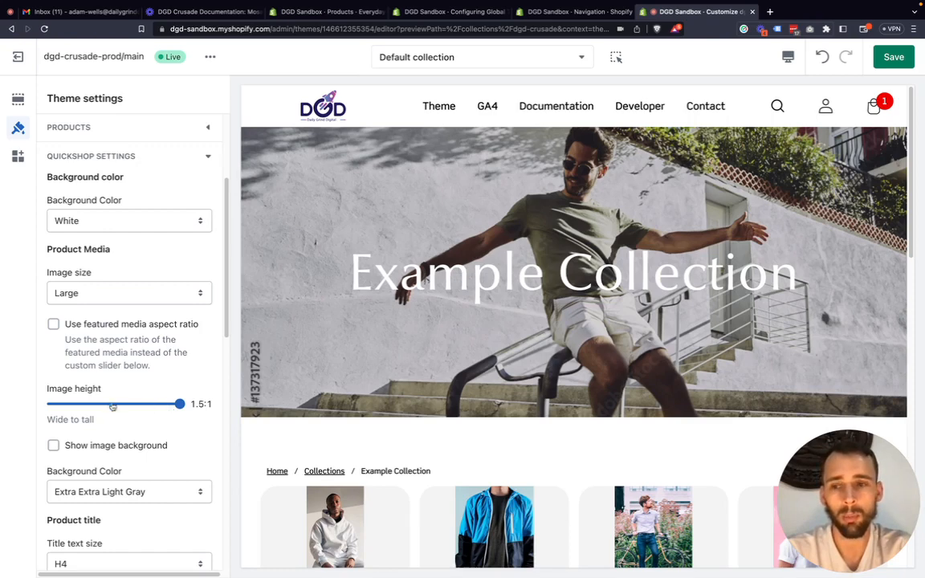
scroll(109, 406, "down", 2)
scroll(108, 406, "down", 3)
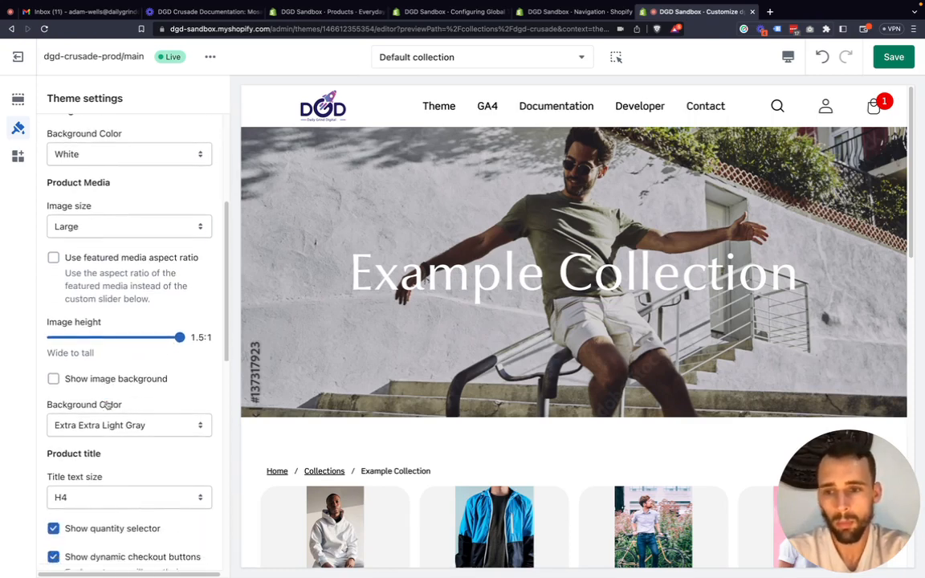
scroll(108, 405, "down", 3)
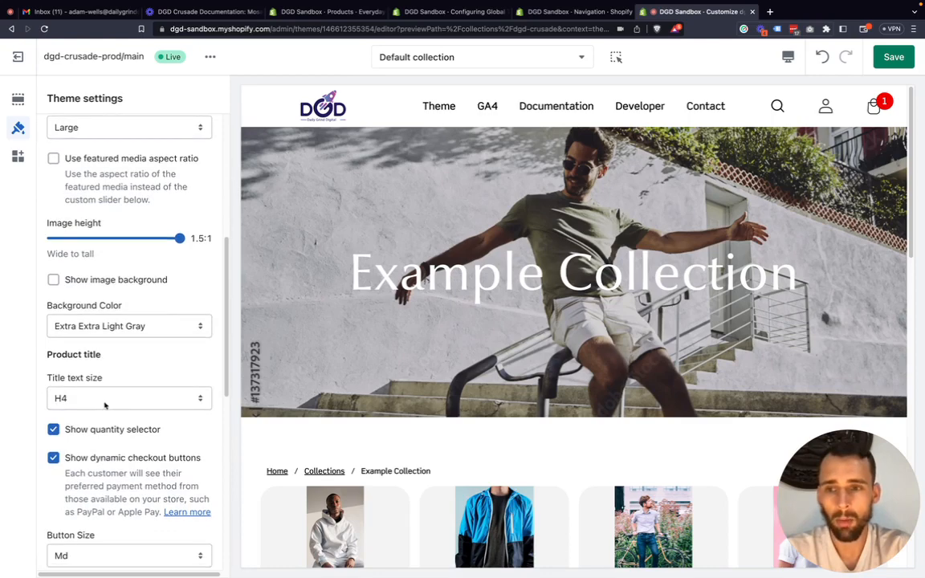
scroll(321, 424, "down", 5)
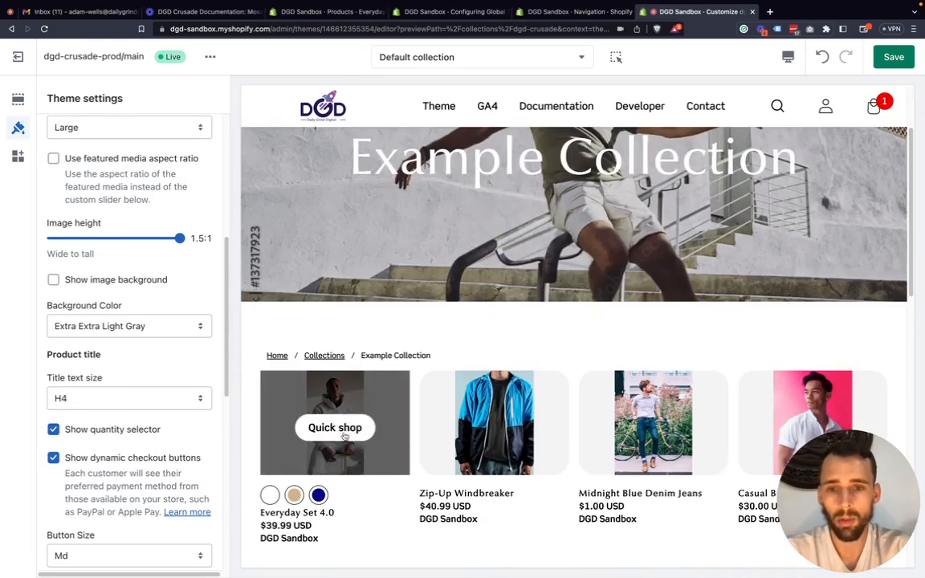
left_click(347, 428)
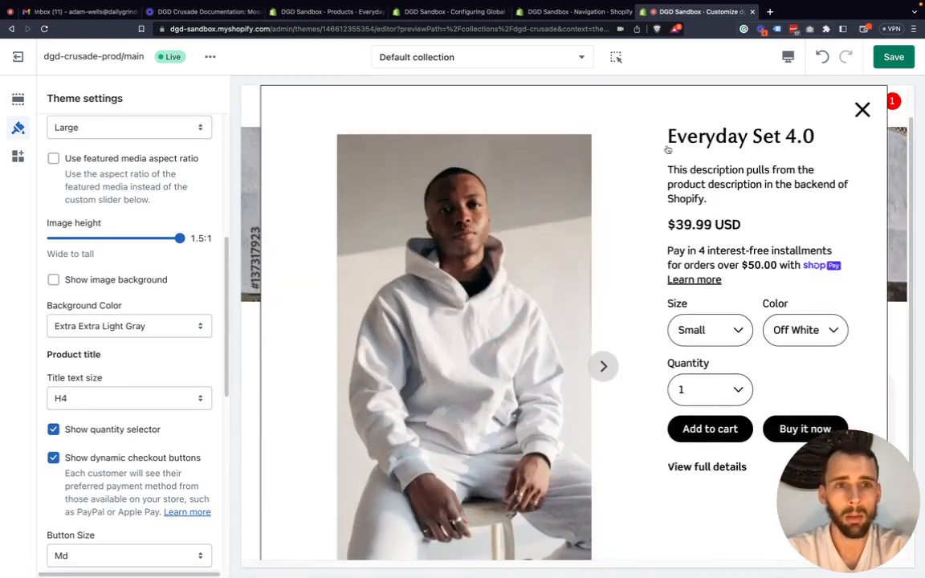
Set the Quickshop title text size to H1 and check the product title in the Everyday Set 4.0 Quick shop window.
left_click_drag(667, 136, 817, 138)
left_click(100, 399)
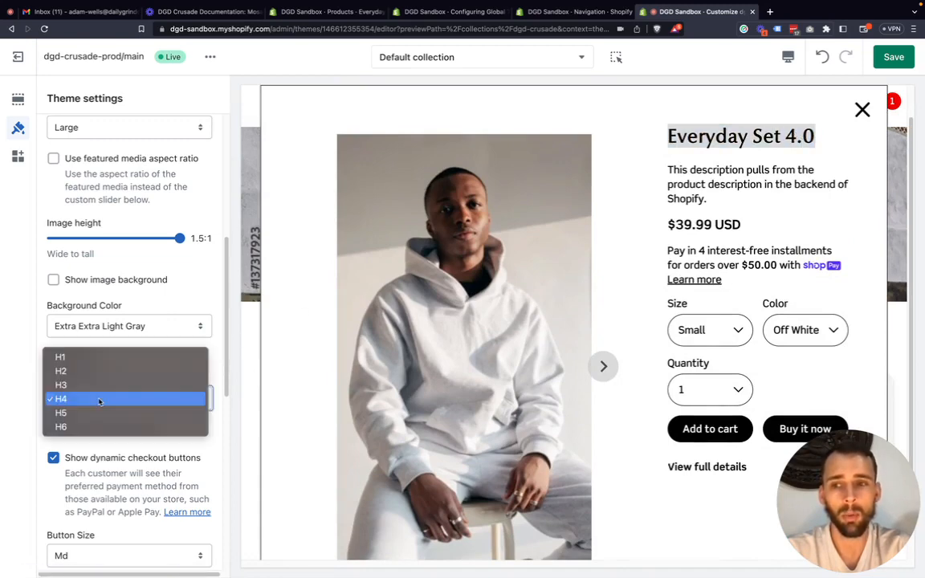
left_click(99, 360)
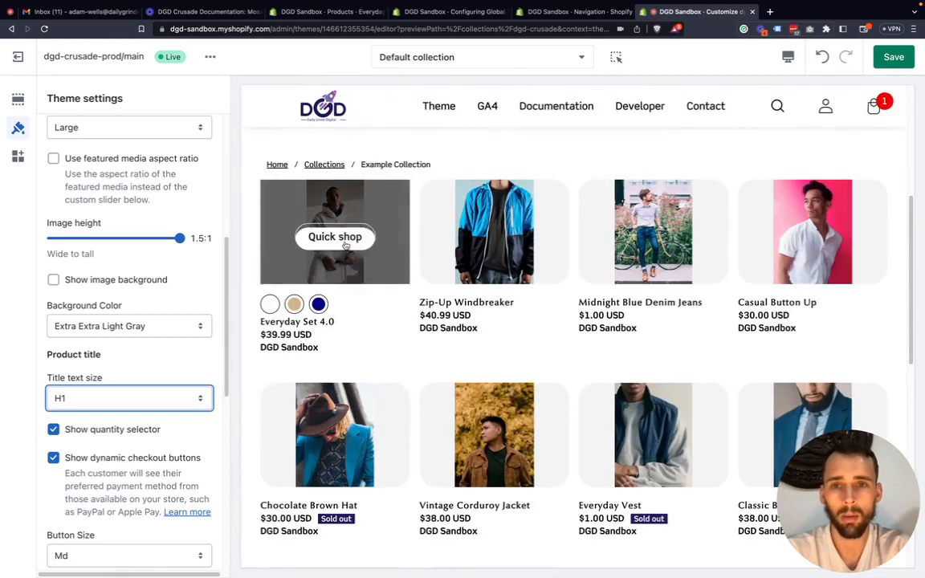
left_click(369, 241)
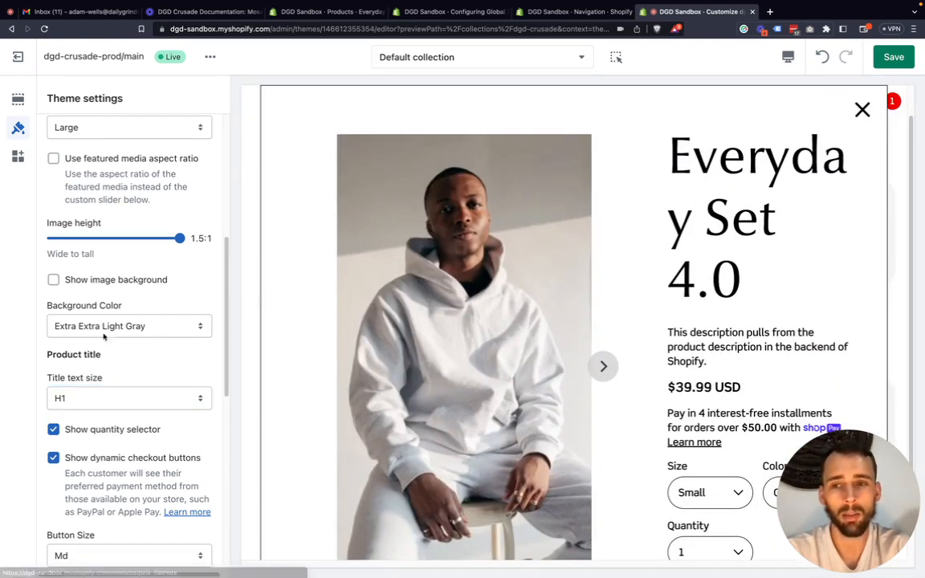
Set the Quickshop title text size to H3 and check the product title in the Everyday Set 4.0 Quick shop window.
left_click(106, 405)
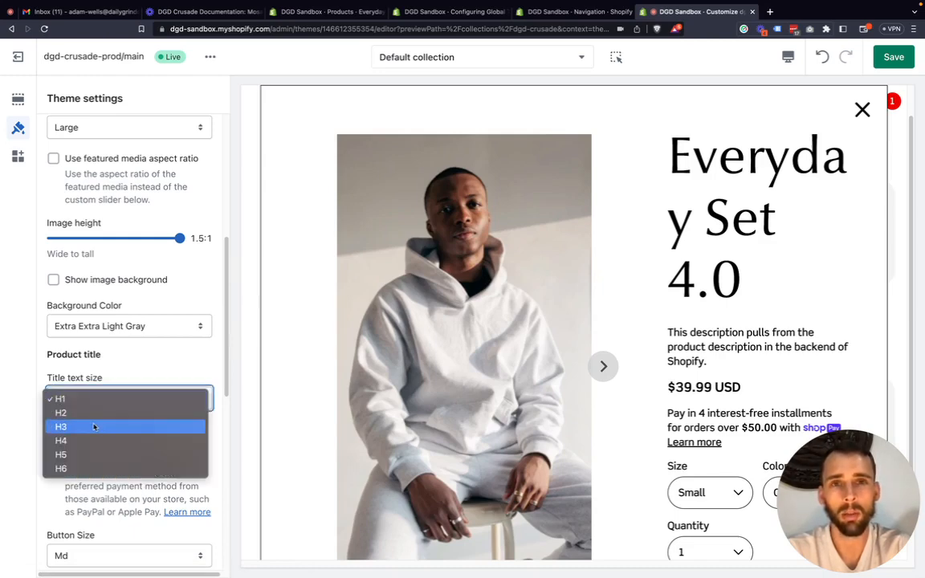
left_click(94, 427)
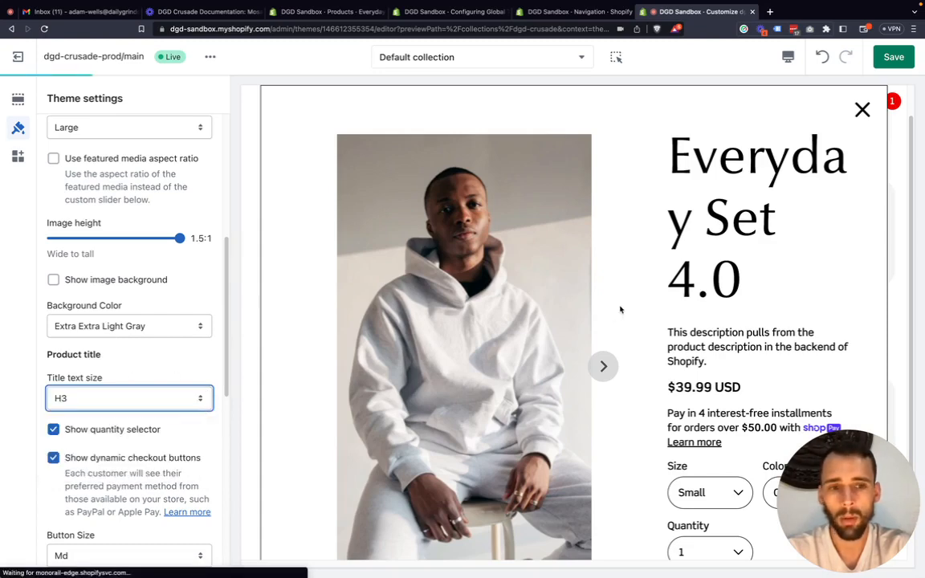
scroll(362, 310, "down", 3)
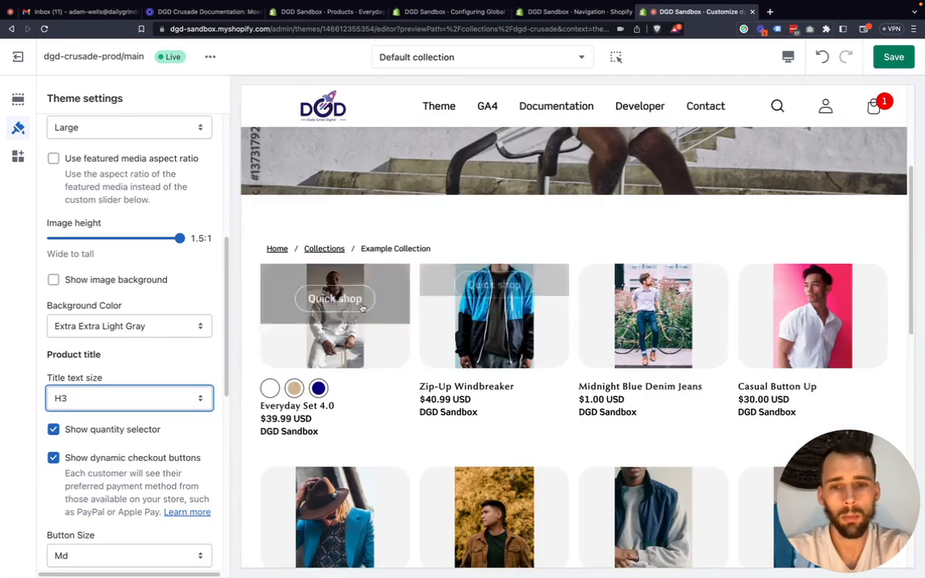
left_click(333, 299)
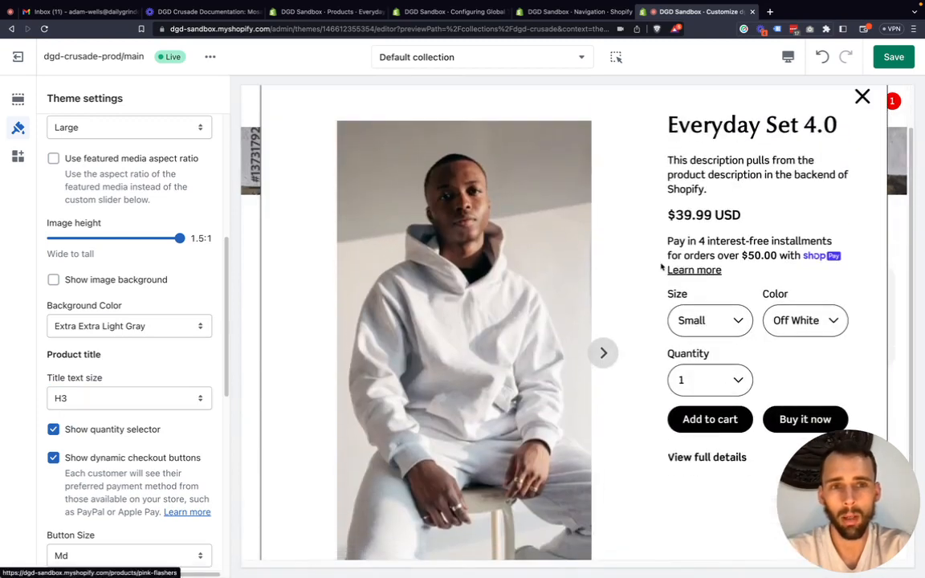
Examine the quantity selector setting and the quantity choices offered in the Everyday Set 4.0 Quick shop window.
scroll(525, 377, "down", 1)
scroll(89, 408, "down", 1)
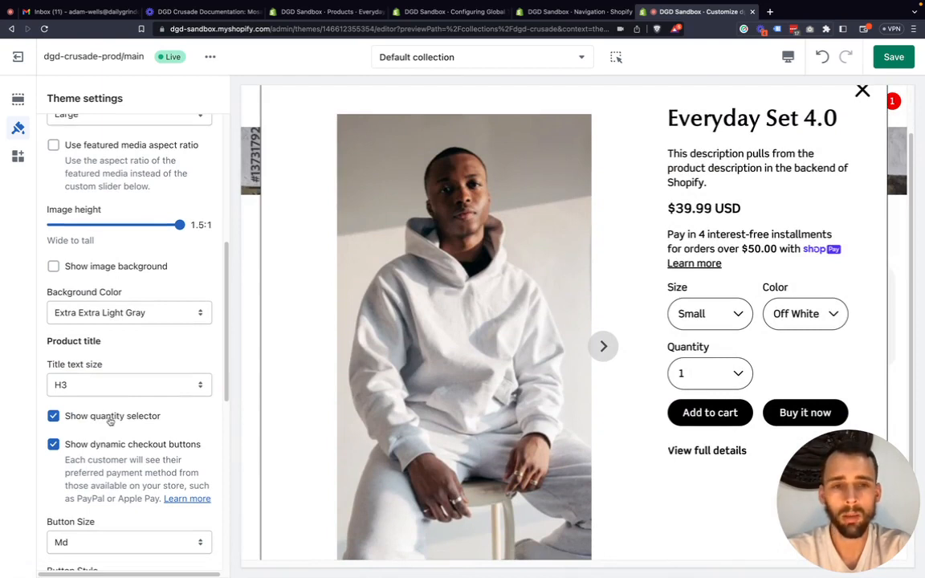
scroll(677, 315, "down", 1)
left_click(730, 362)
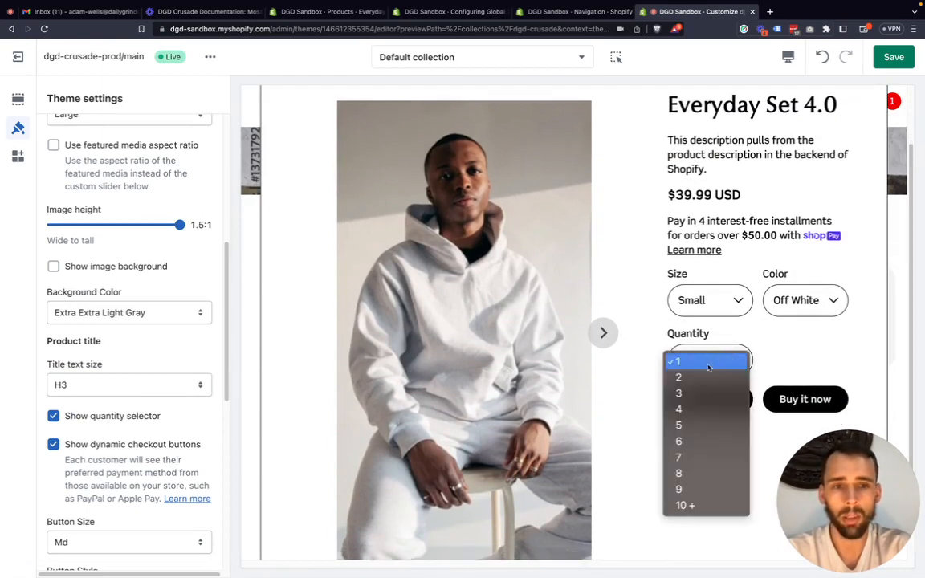
left_click(775, 346)
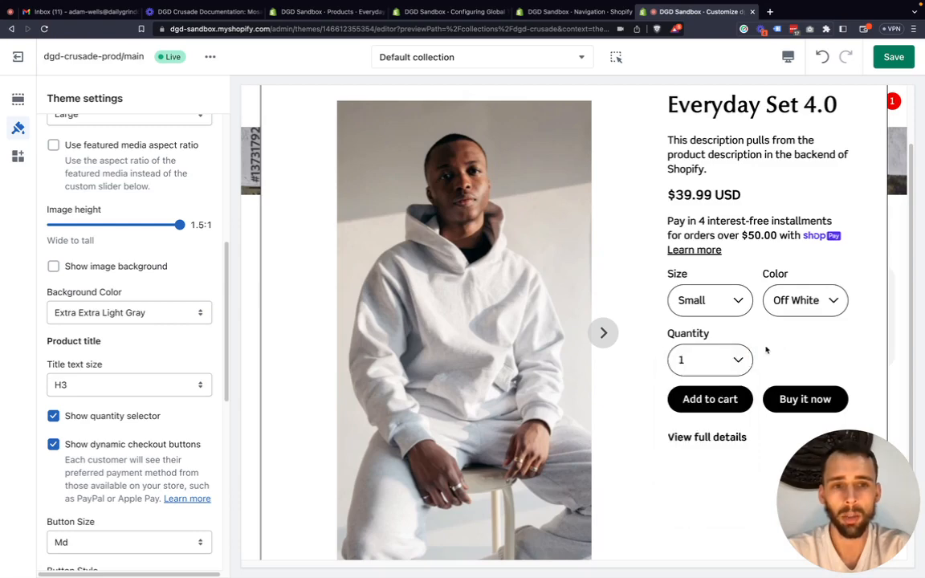
Review the dynamic checkout buttons setting alongside the Add to cart and Buy it now buttons in the Quick shop window.
scroll(727, 368, "down", 1)
scroll(113, 423, "down", 2)
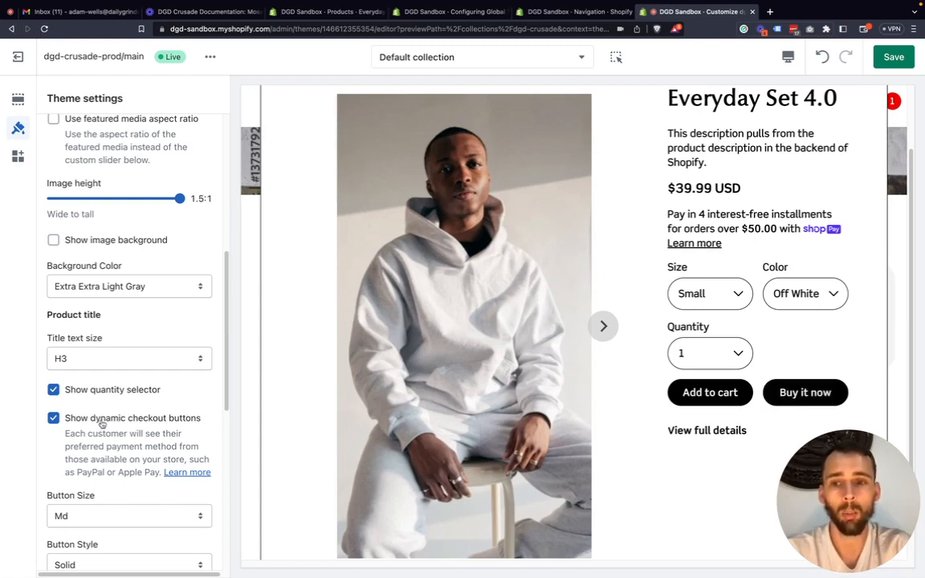
scroll(108, 424, "down", 1)
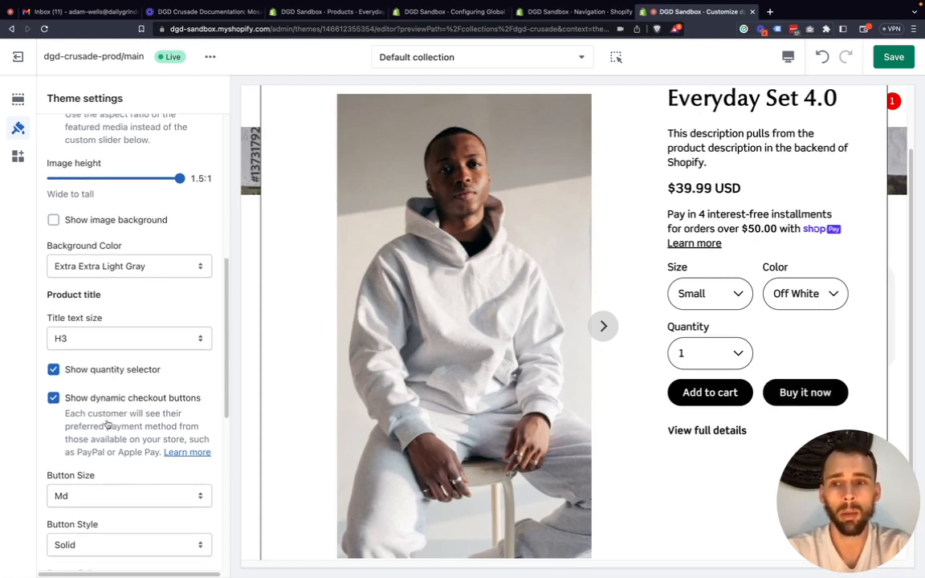
scroll(126, 389, "up", 5)
scroll(127, 386, "down", 5)
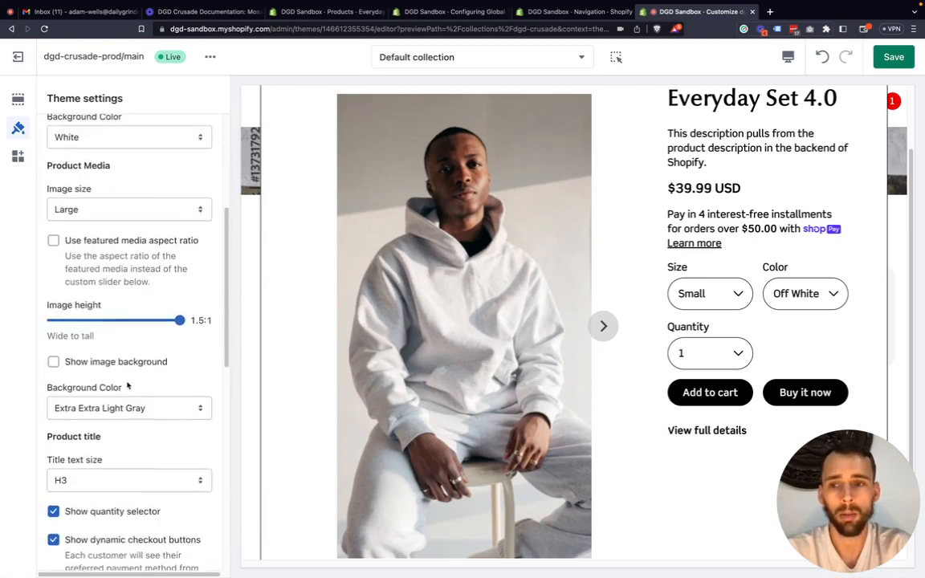
scroll(127, 387, "down", 2)
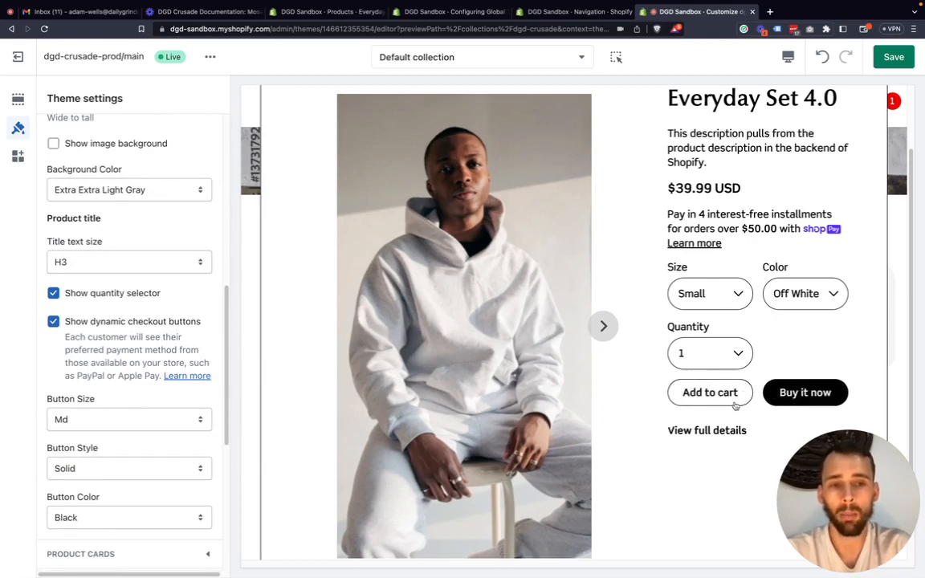
scroll(104, 465, "down", 1)
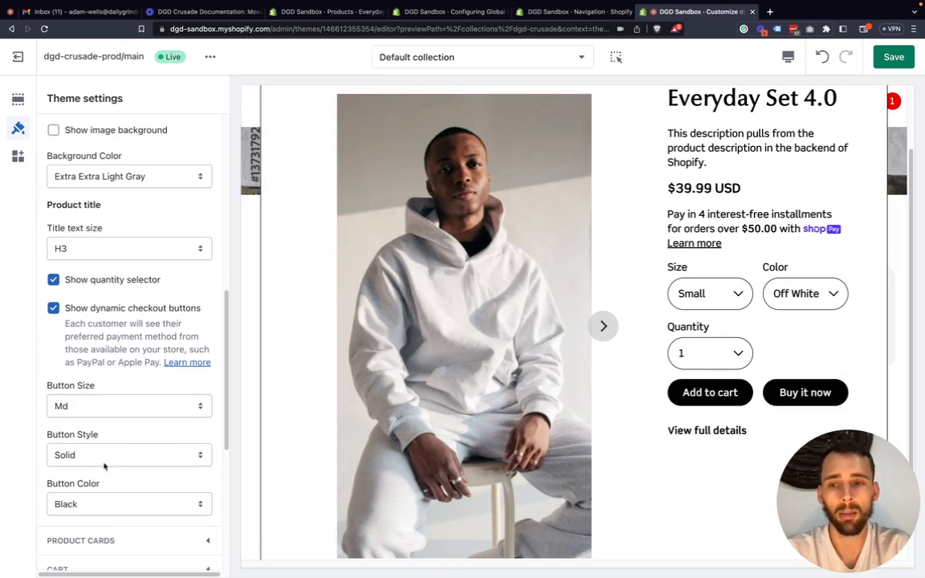
Set the Quickshop button size to Lg and the button style to Outline.
left_click(104, 456)
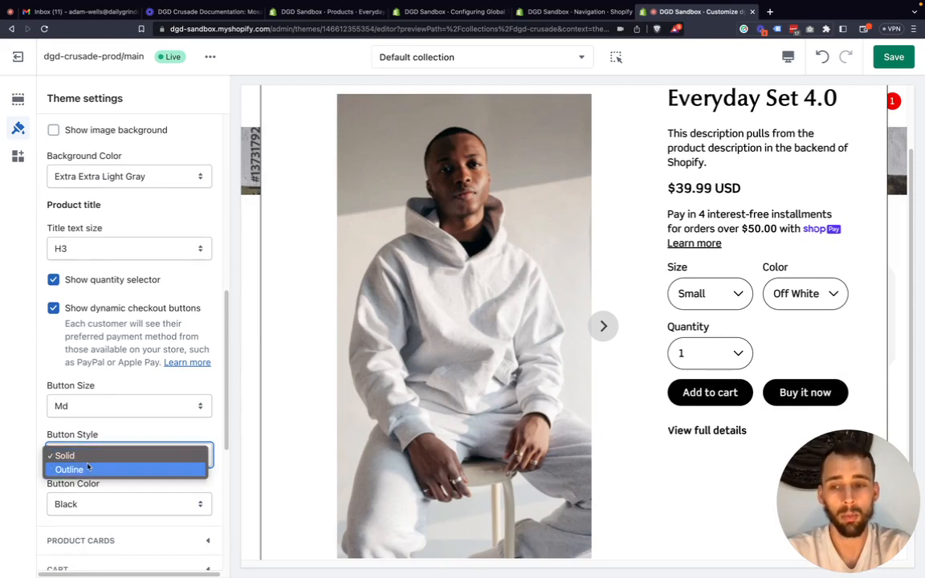
left_click(20, 419)
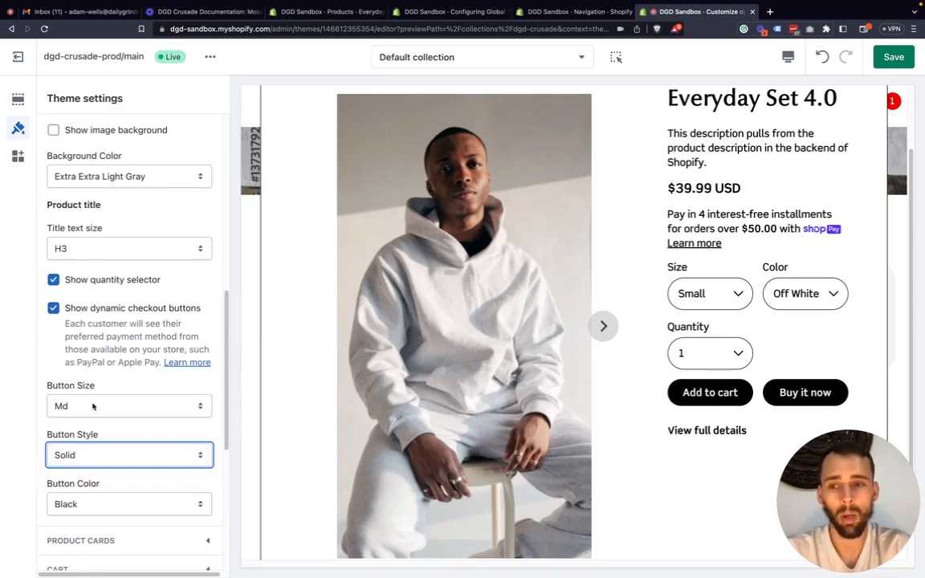
left_click(94, 408)
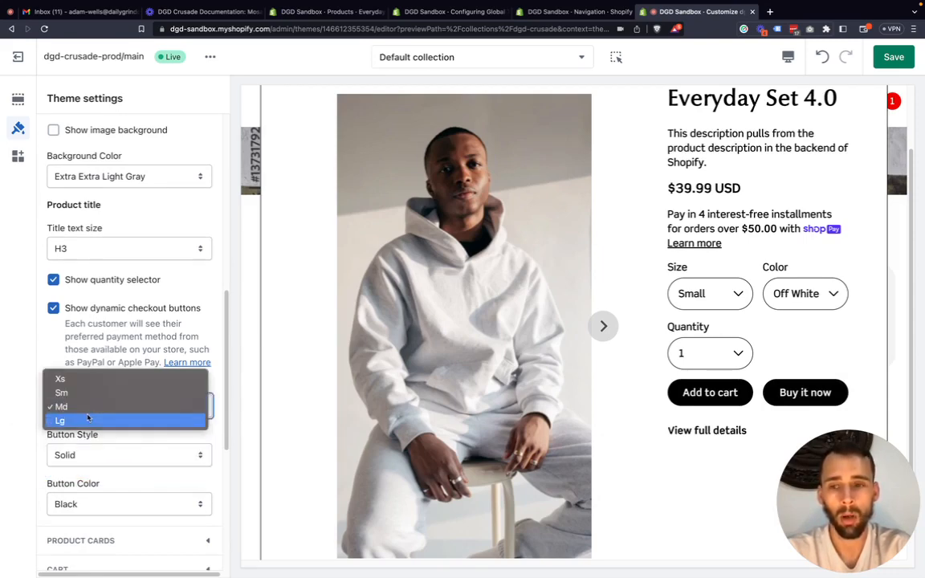
left_click(86, 421)
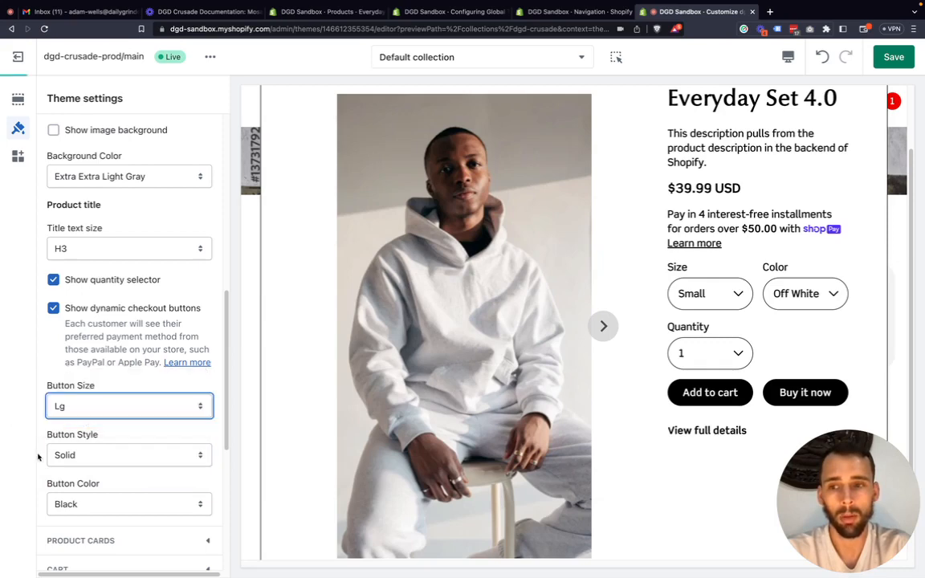
left_click(76, 456)
left_click(80, 469)
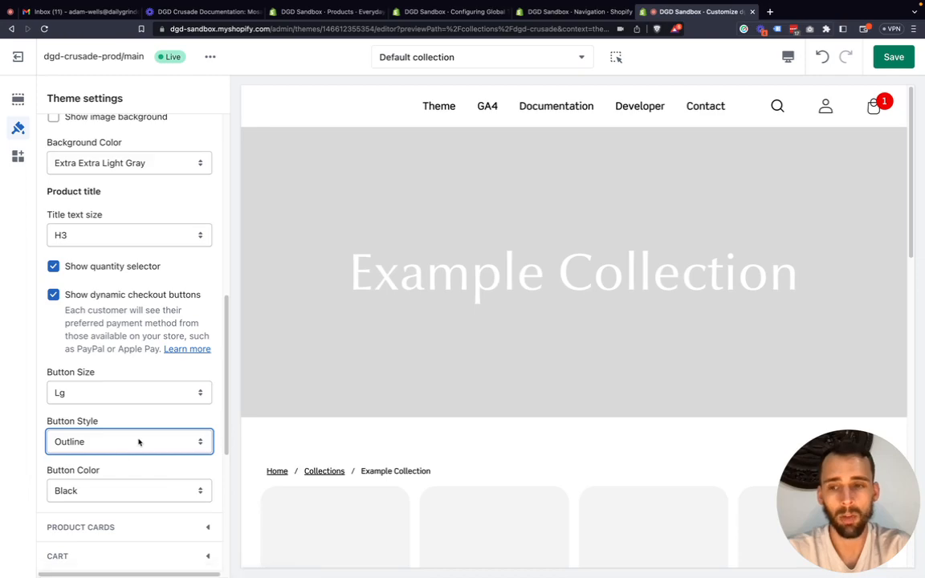
Examine the Add to cart and Buy it now buttons in the Everyday Set 4.0 Quick shop window.
scroll(142, 421, "down", 1)
scroll(342, 434, "down", 2)
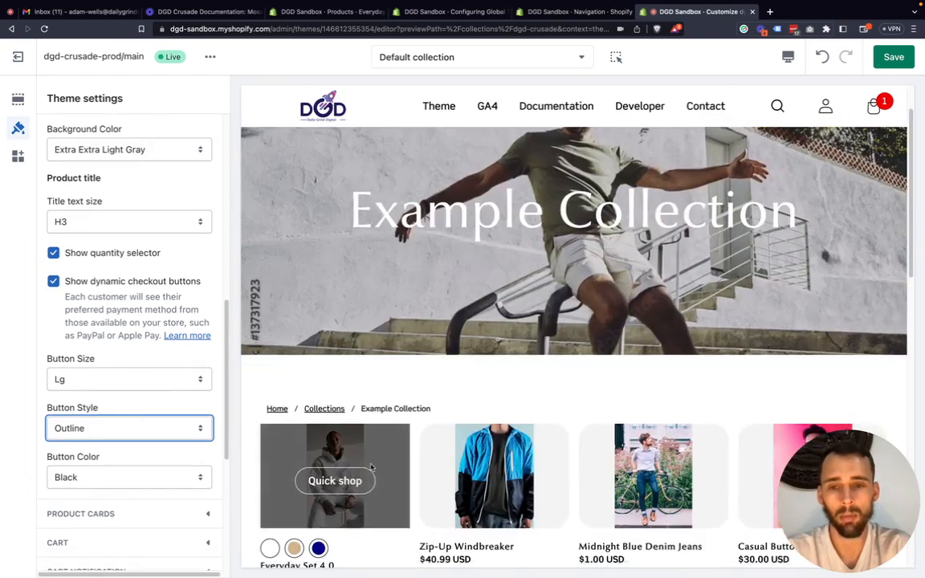
left_click(336, 477)
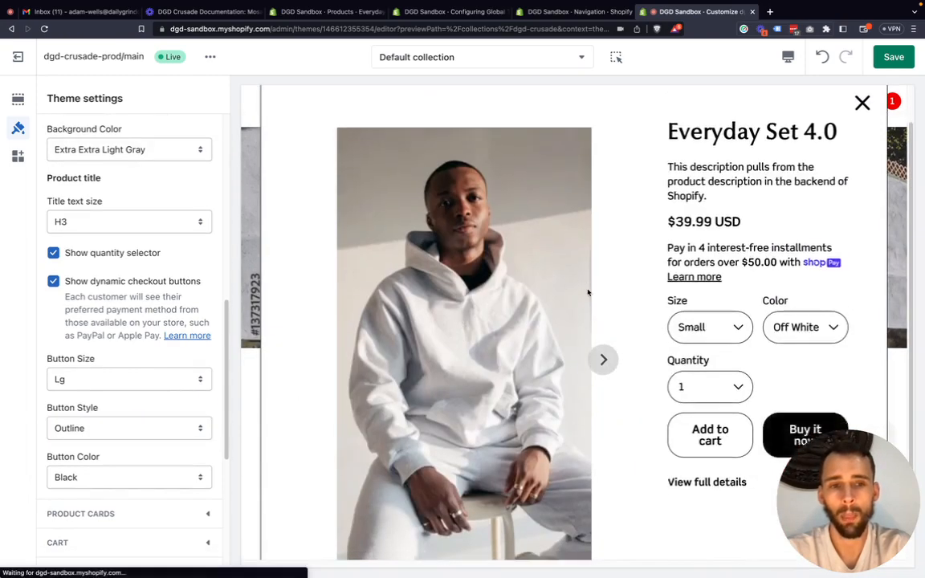
scroll(625, 317, "down", 1)
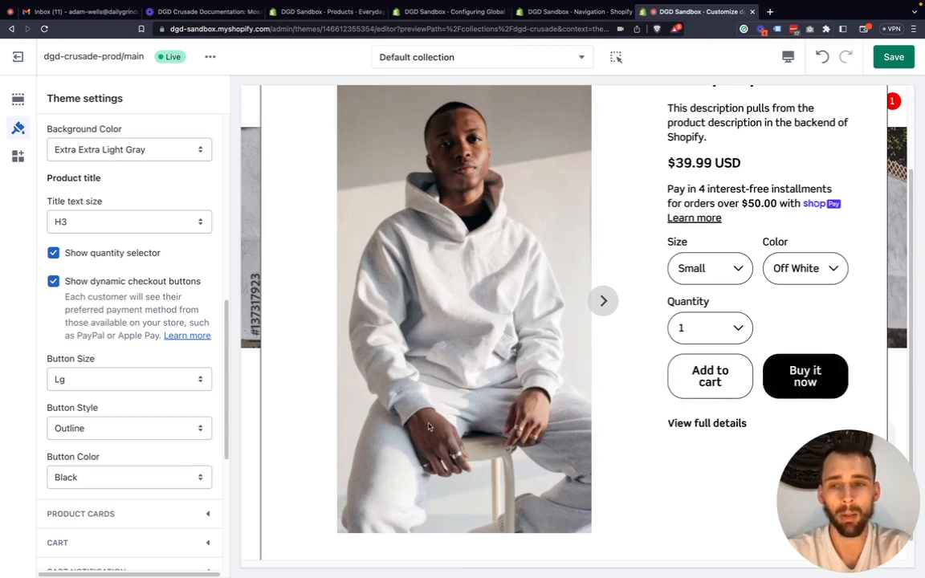
Review the Shopify button background, text and hover colors in the Styles settings, and close that section again.
scroll(79, 284, "down", 7)
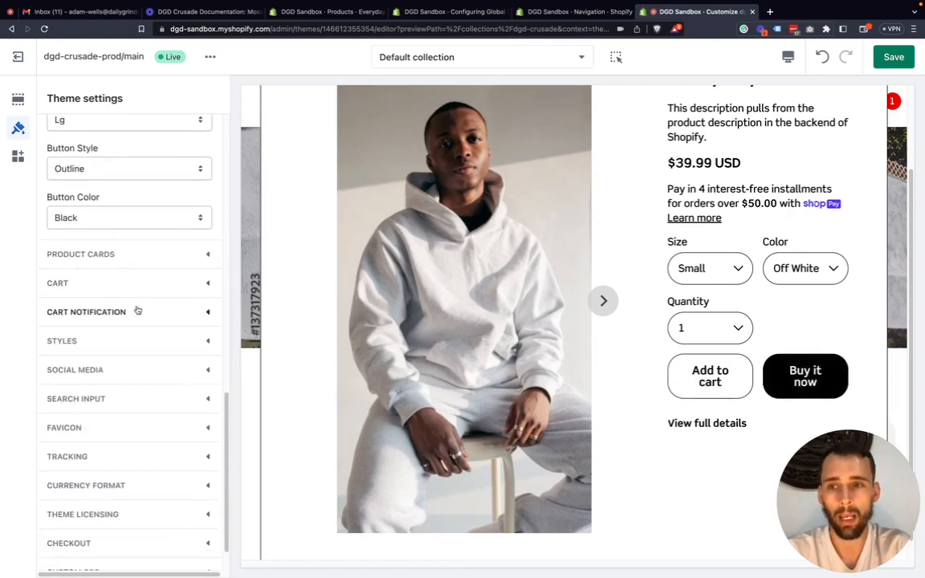
left_click(206, 327)
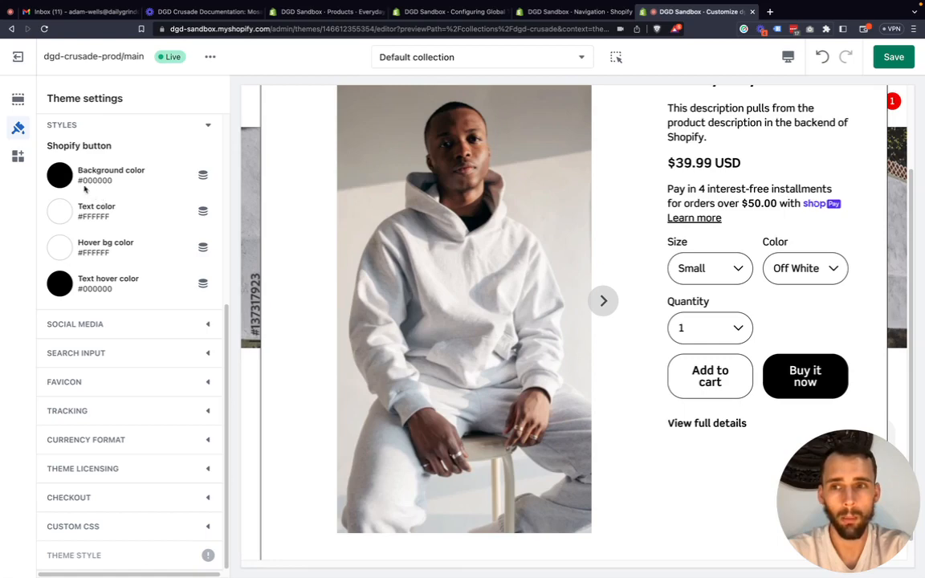
left_click(209, 128)
scroll(799, 351, "down", 1)
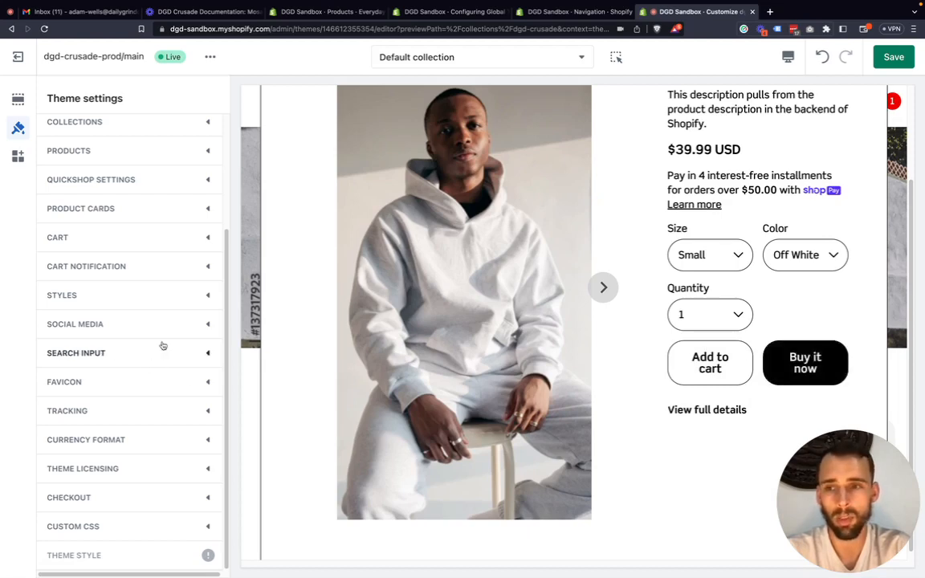
left_click(186, 299)
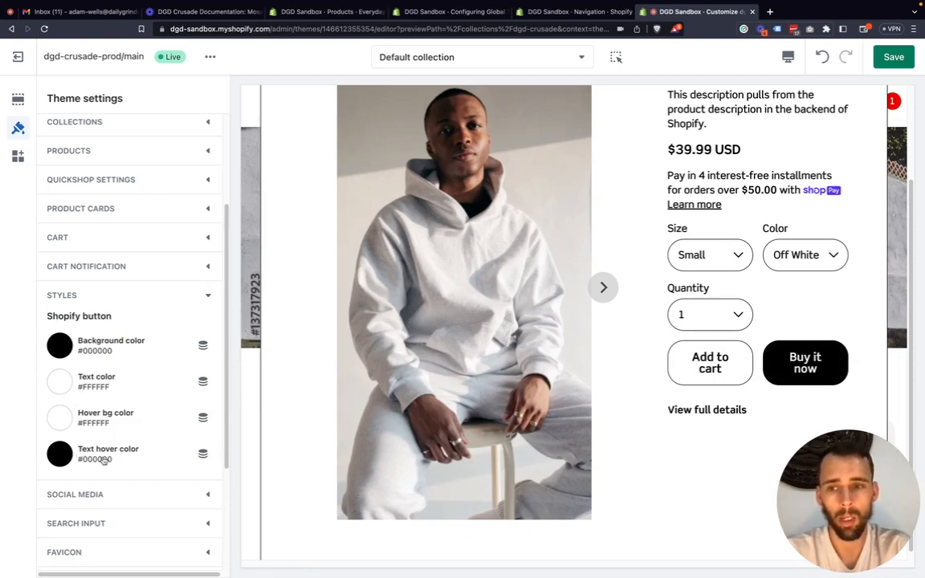
left_click(200, 296)
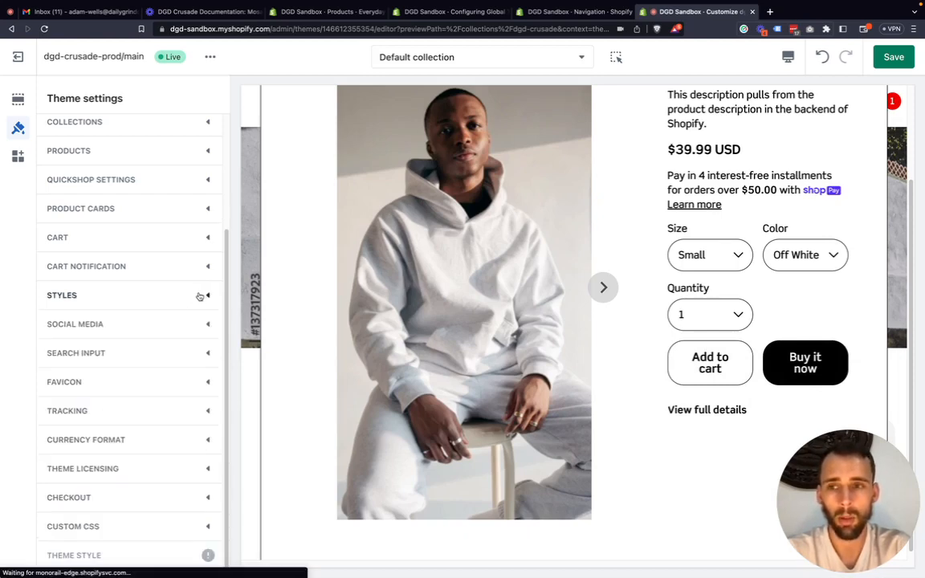
Set the button size in the Quickshop settings to Md.
left_click(194, 181)
scroll(104, 346, "down", 5)
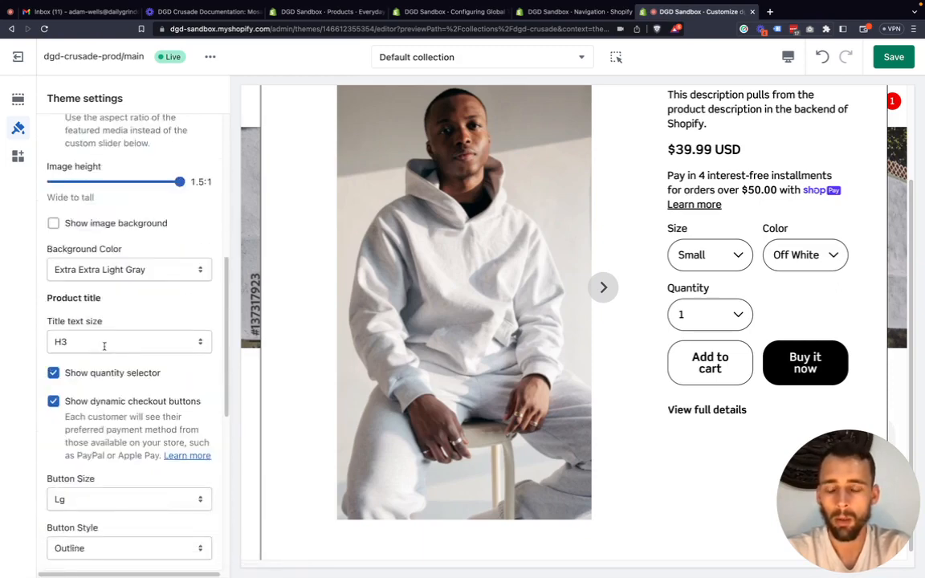
scroll(104, 346, "down", 3)
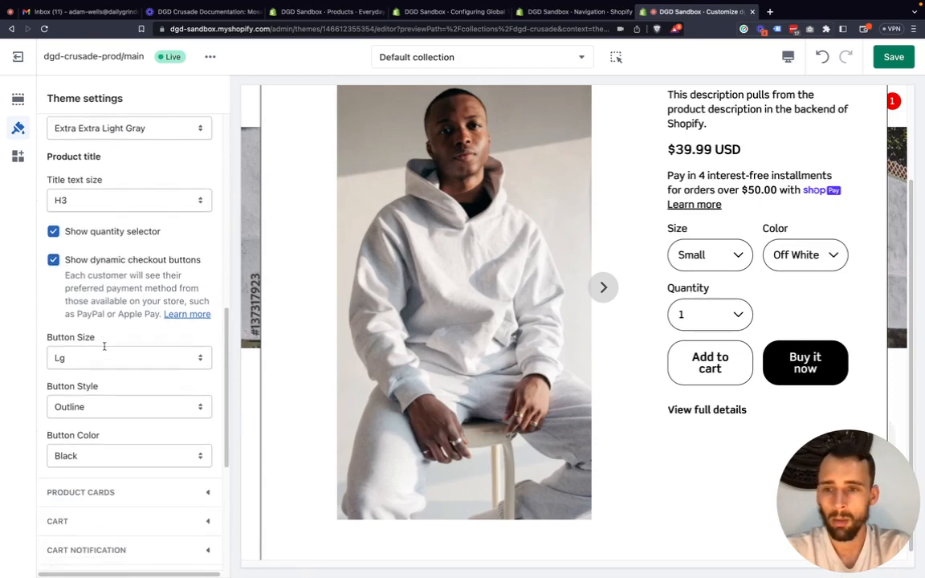
left_click(105, 347)
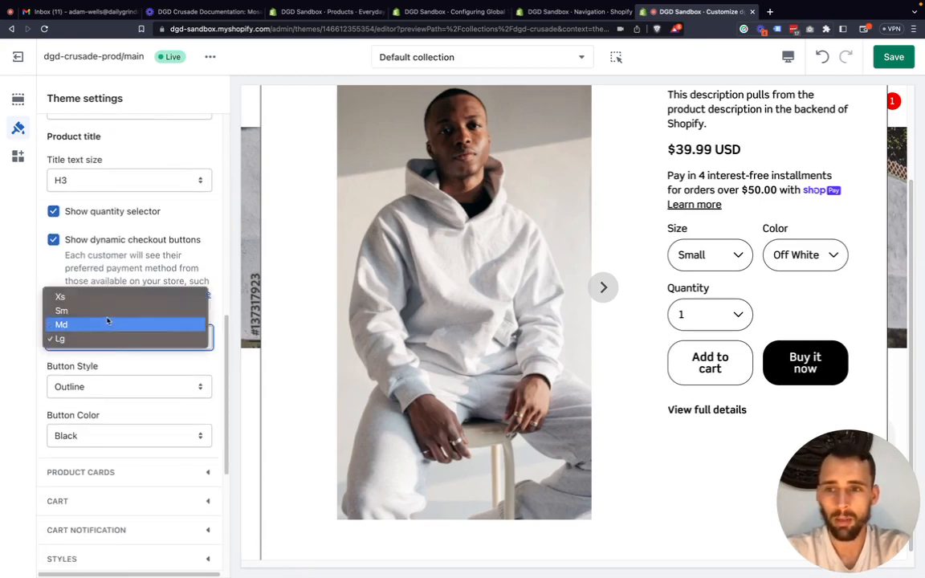
left_click(108, 324)
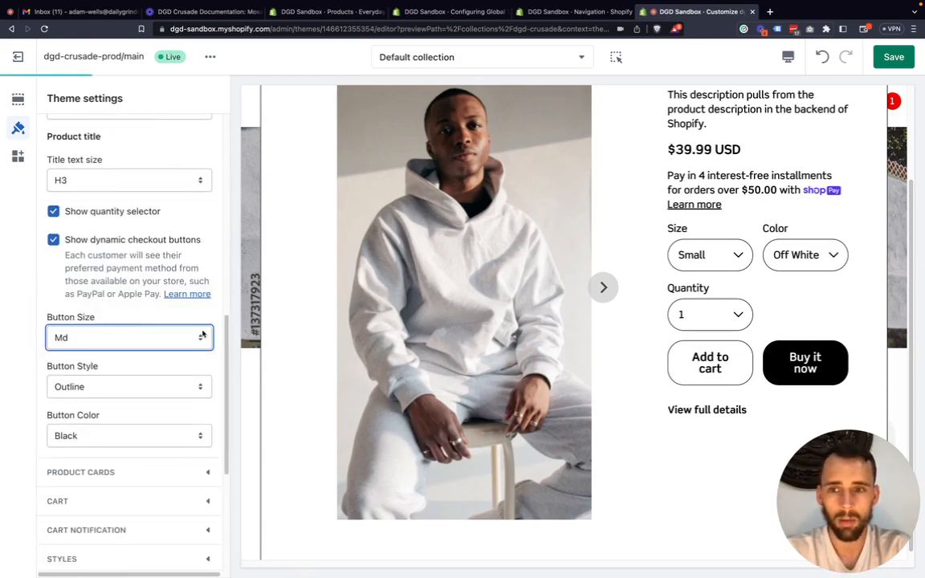
Set the Quickshop button style to Solid and collapse the Quickshop settings.
scroll(88, 335, "down", 1)
left_click(94, 377)
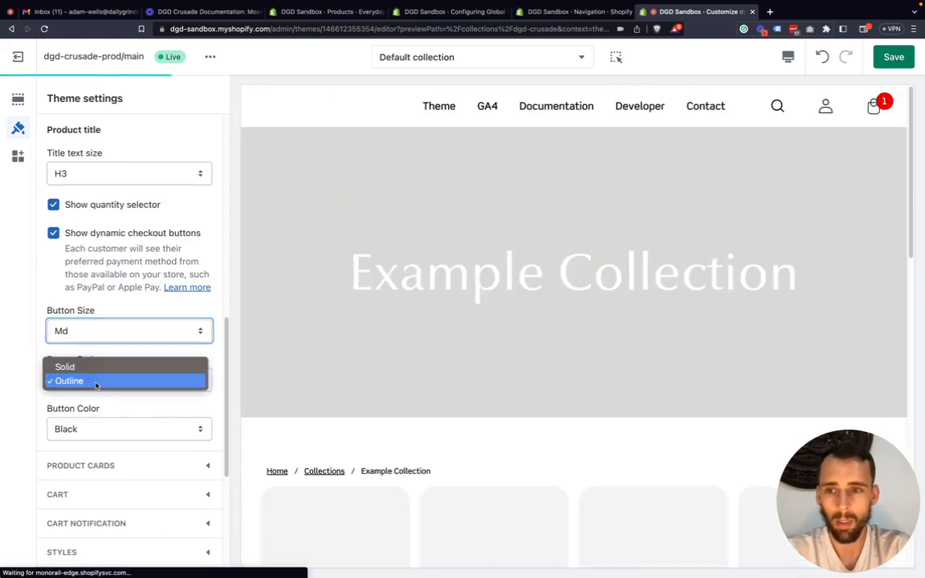
left_click(95, 367)
scroll(107, 400, "down", 3)
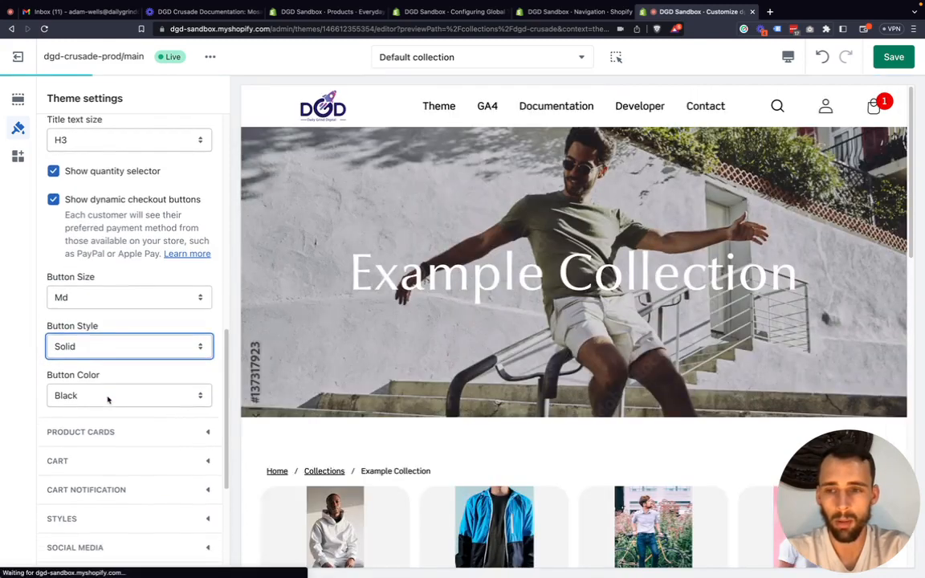
scroll(128, 394, "down", 1)
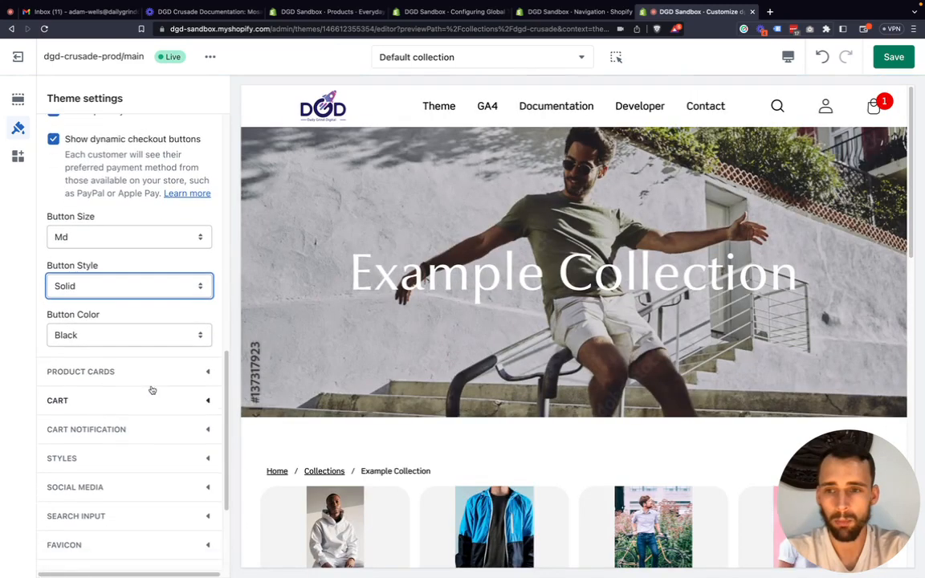
scroll(160, 292, "up", 15)
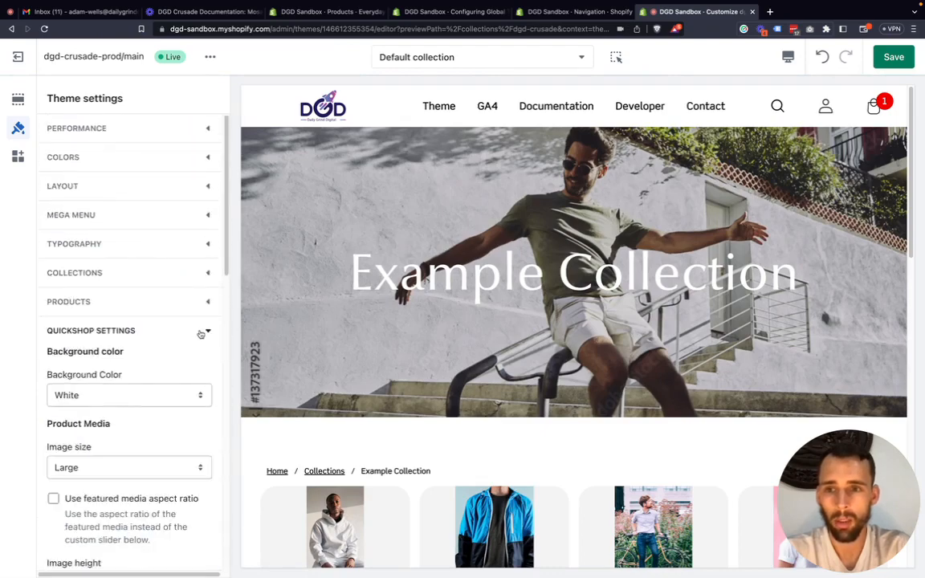
left_click(202, 331)
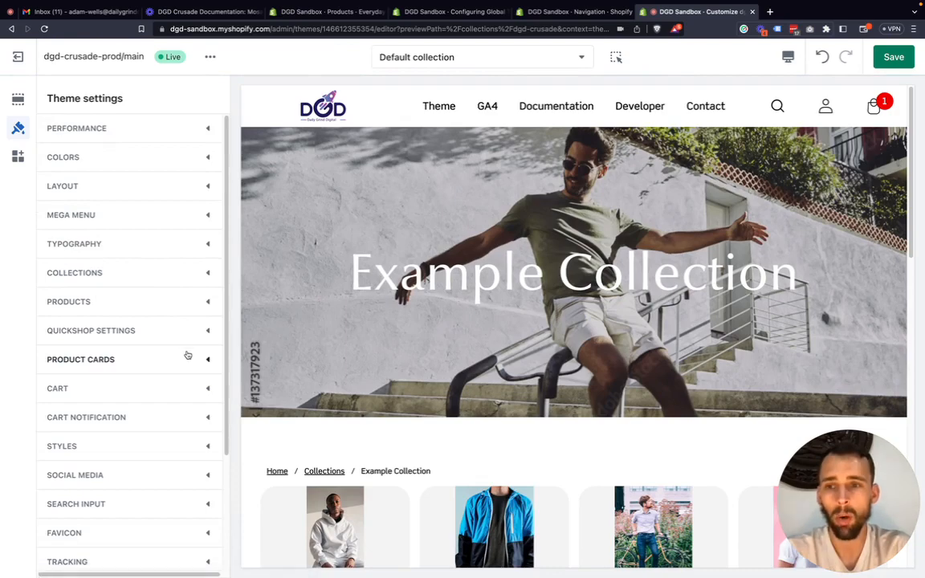
Go from the Example Collection preview to the store's home page and look over its content.
scroll(454, 350, "down", 4)
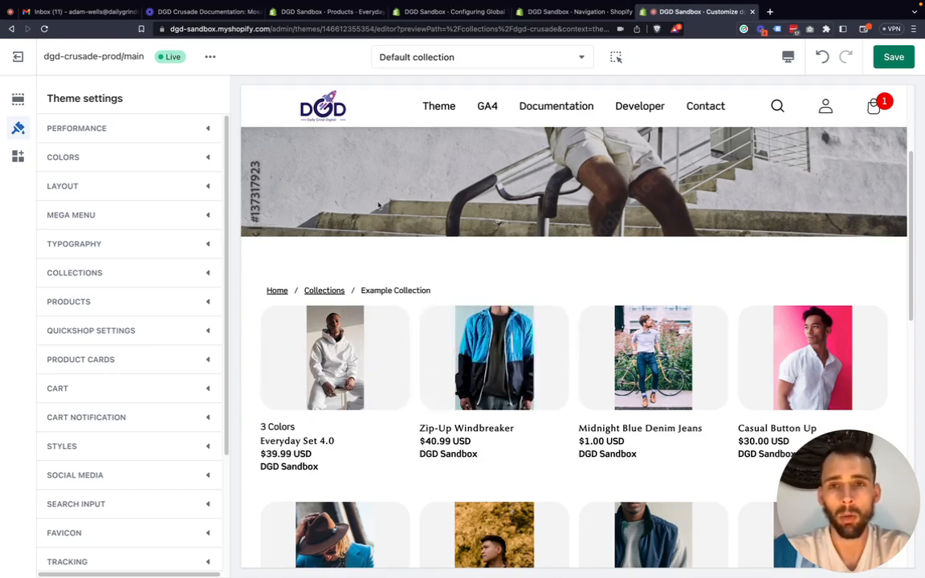
left_click(306, 97)
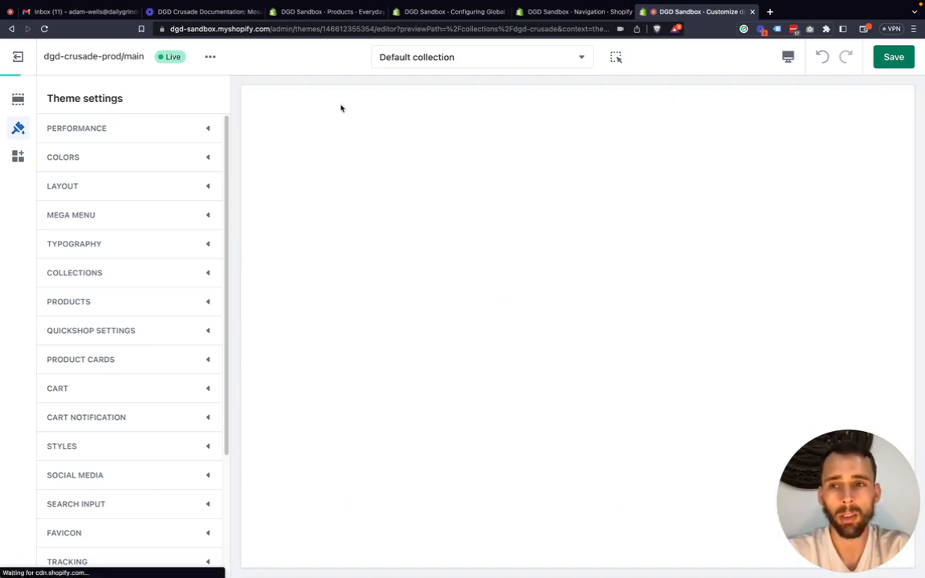
scroll(440, 281, "down", 5)
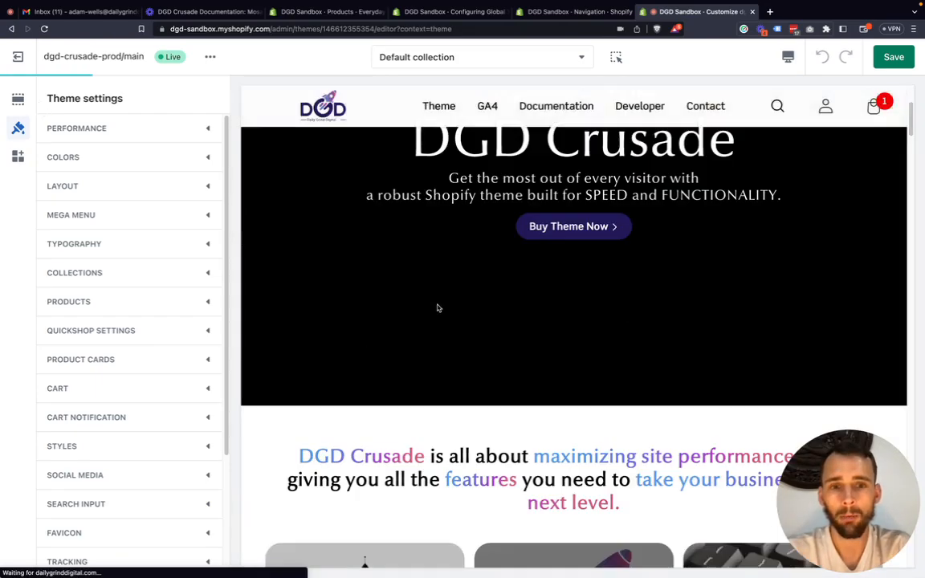
scroll(406, 313, "down", 10)
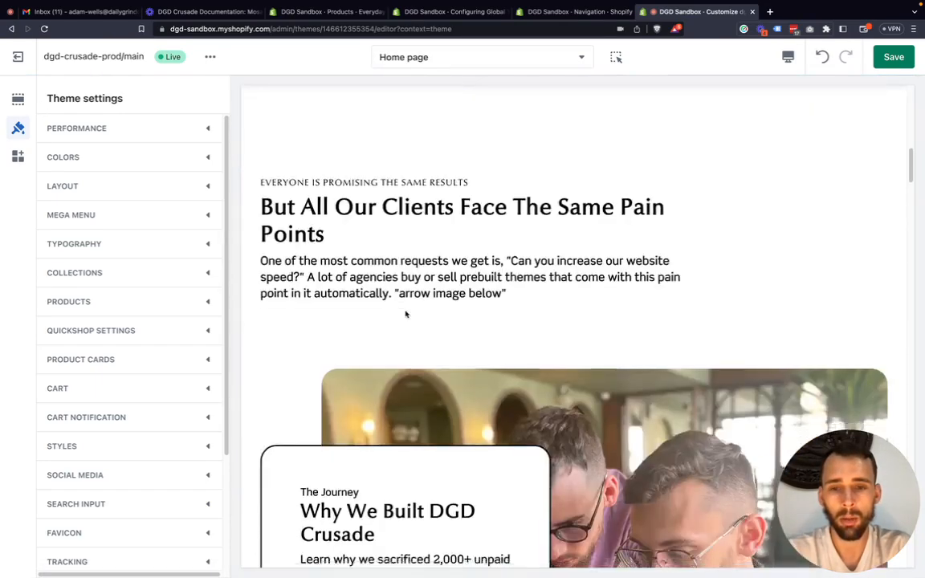
scroll(406, 314, "up", 15)
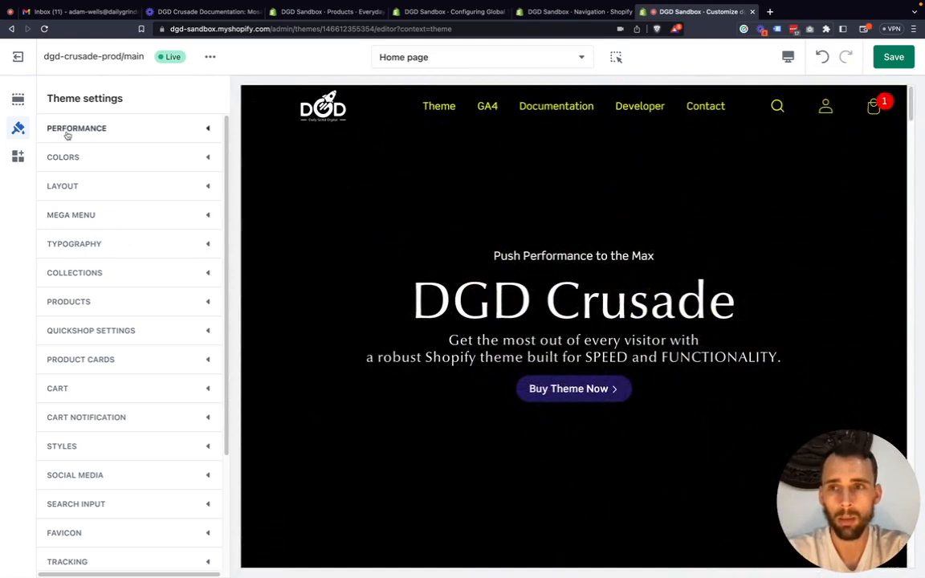
Remove the Featured product section from the end of the home page template.
left_click(17, 98)
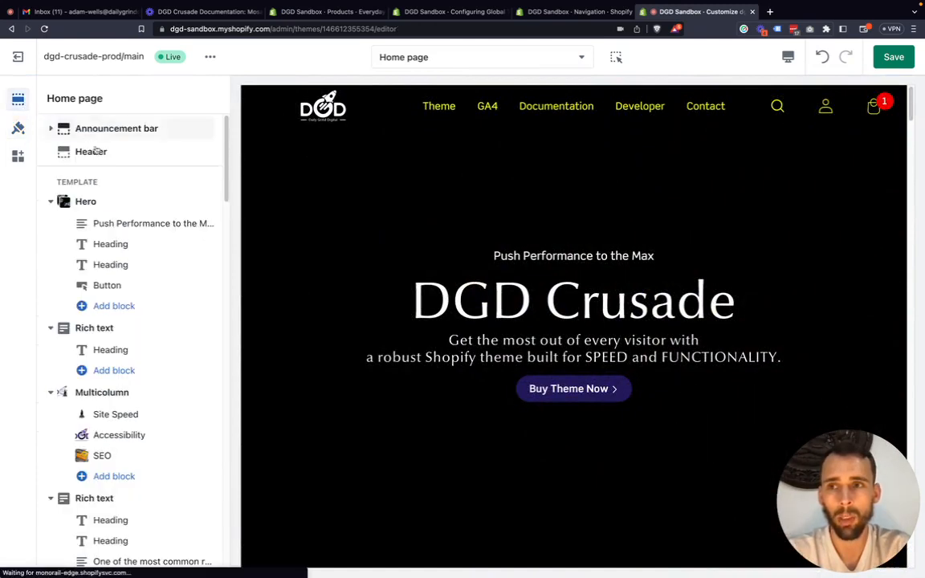
scroll(123, 450, "down", 10)
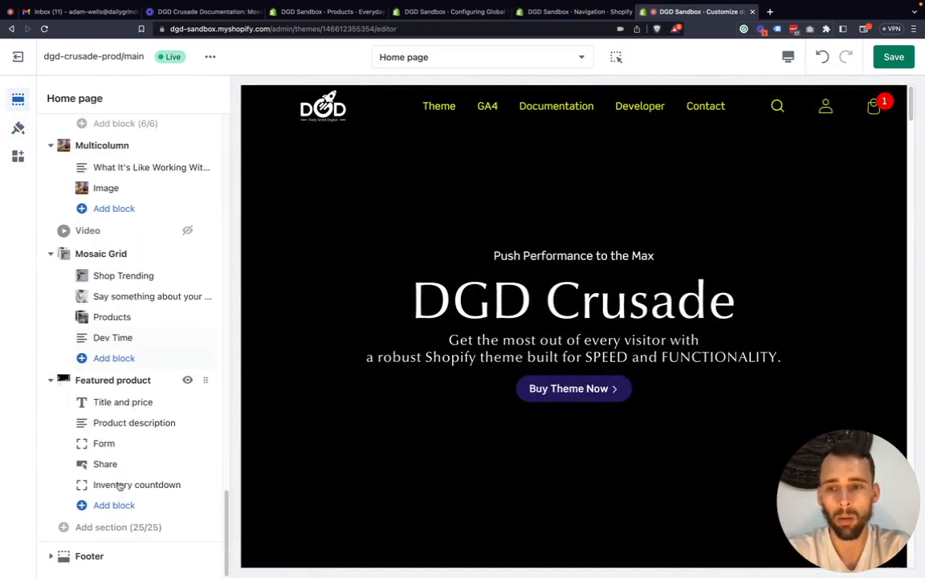
left_click(120, 384)
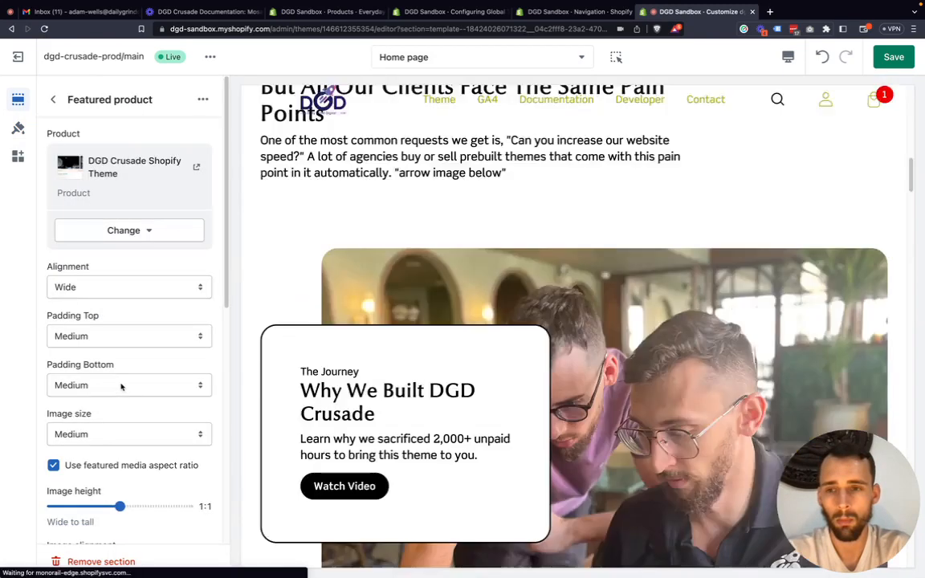
scroll(133, 418, "down", 5)
left_click(90, 562)
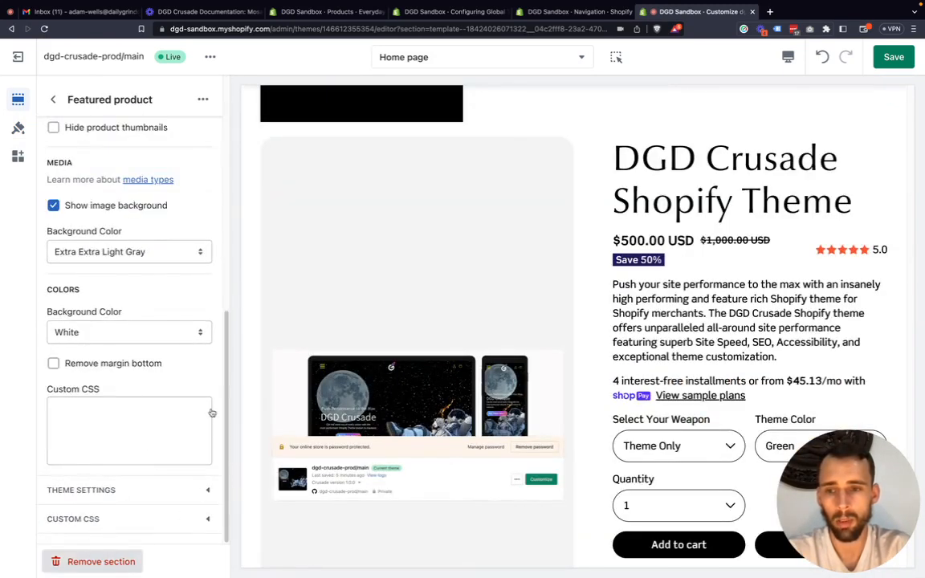
Add a Featured collection section to the home page template and check its settings.
left_click(112, 527)
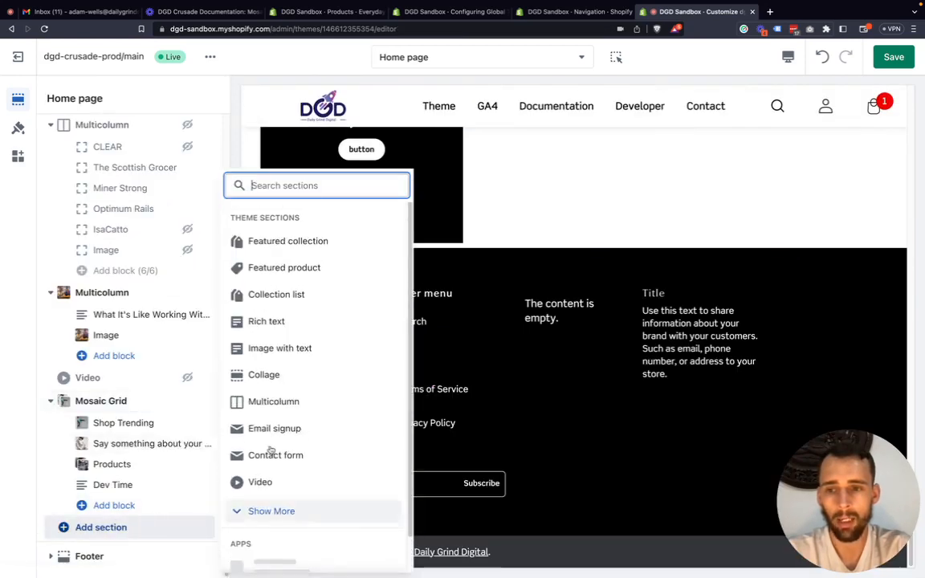
left_click(318, 252)
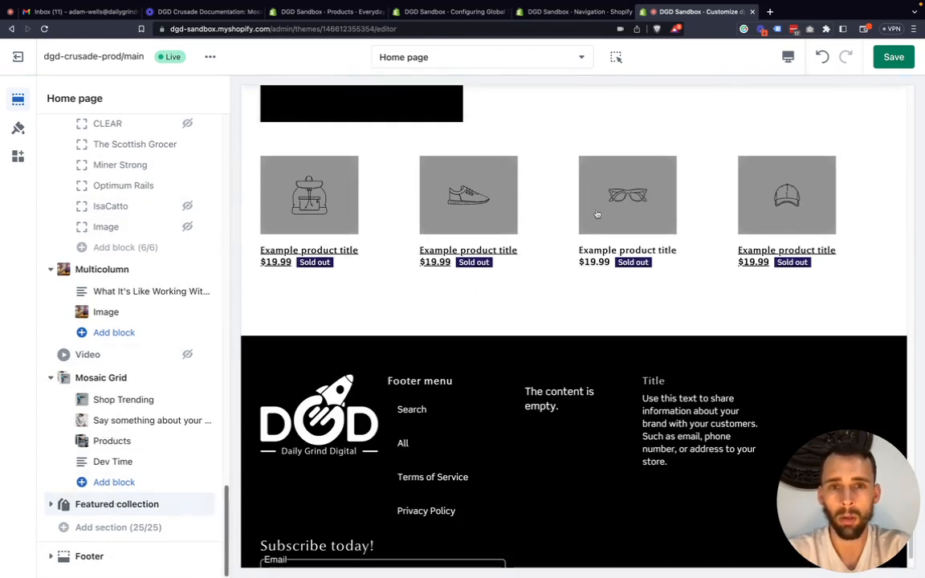
left_click(121, 504)
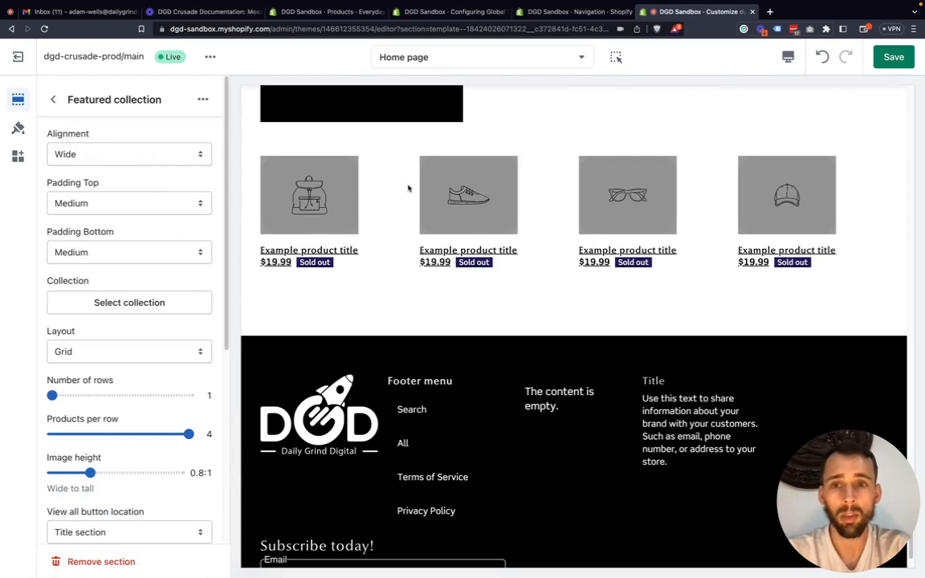
left_click(51, 99)
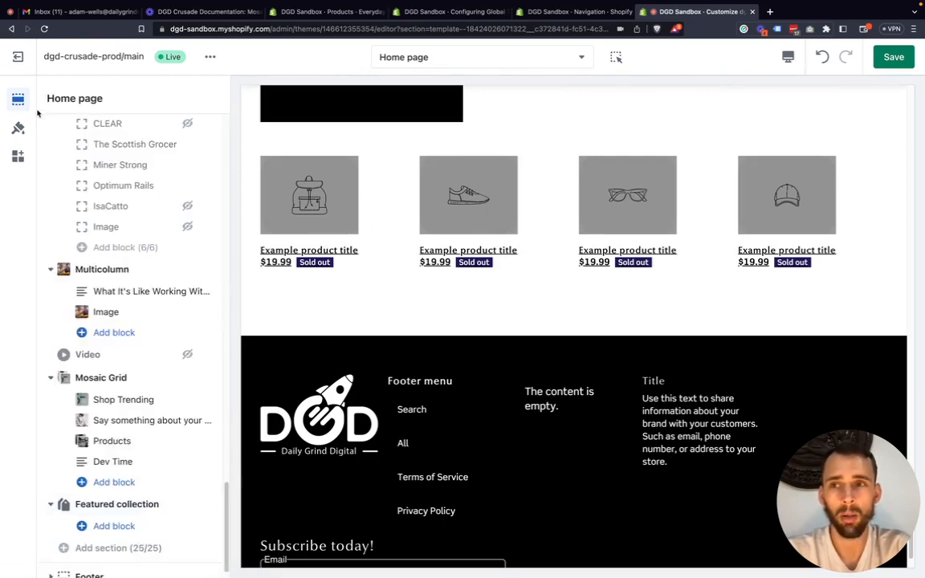
Expand the Product cards theme settings and switch the preview to the Default collection template.
left_click(18, 130)
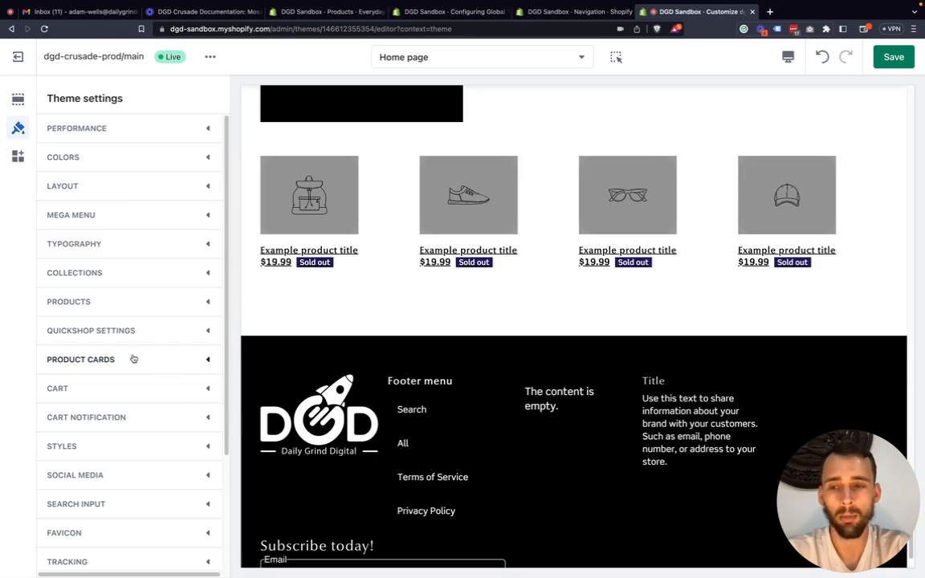
left_click(207, 361)
scroll(403, 202, "up", 5)
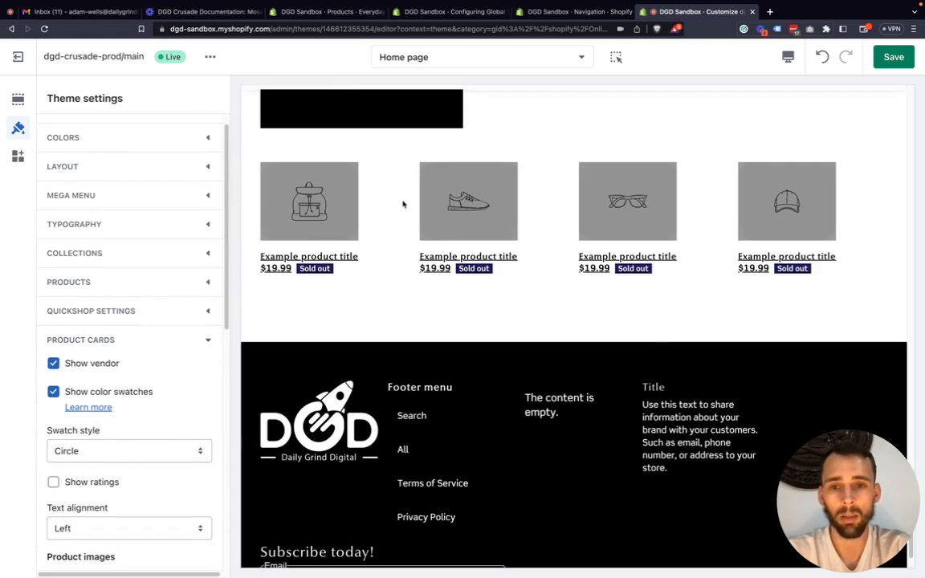
left_click(508, 58)
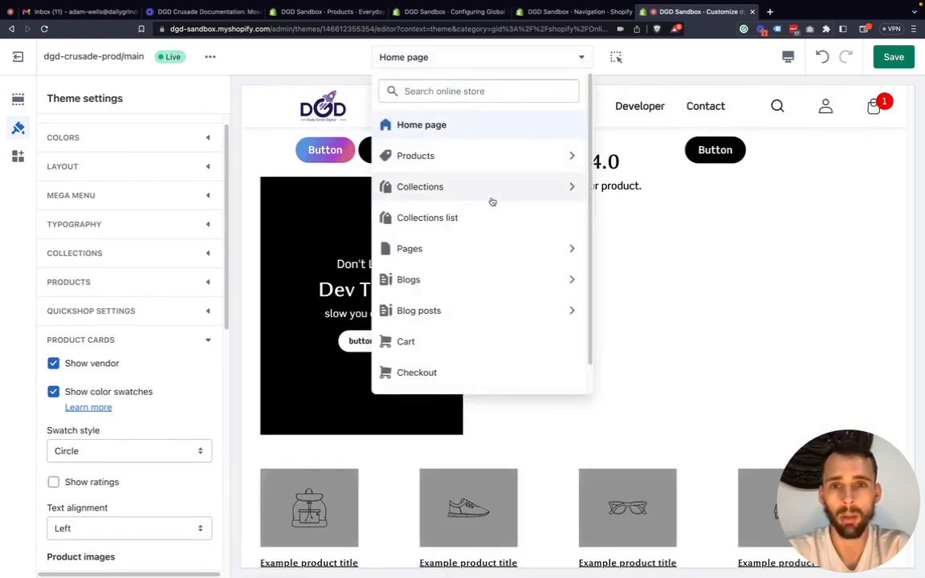
left_click(485, 188)
left_click(494, 154)
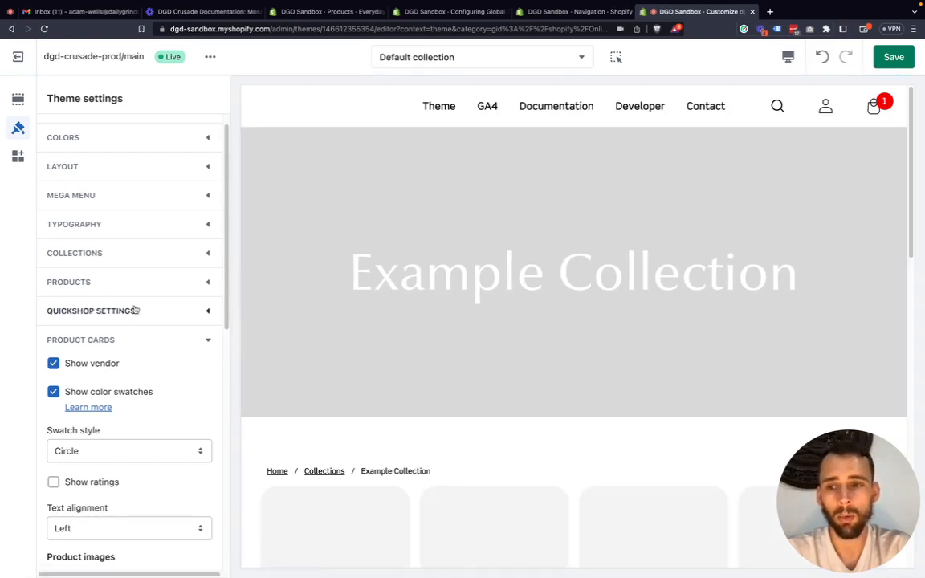
Review the Product cards options against the Example Collection products and turn off Show vendor.
scroll(96, 362, "down", 5)
scroll(107, 366, "down", 5)
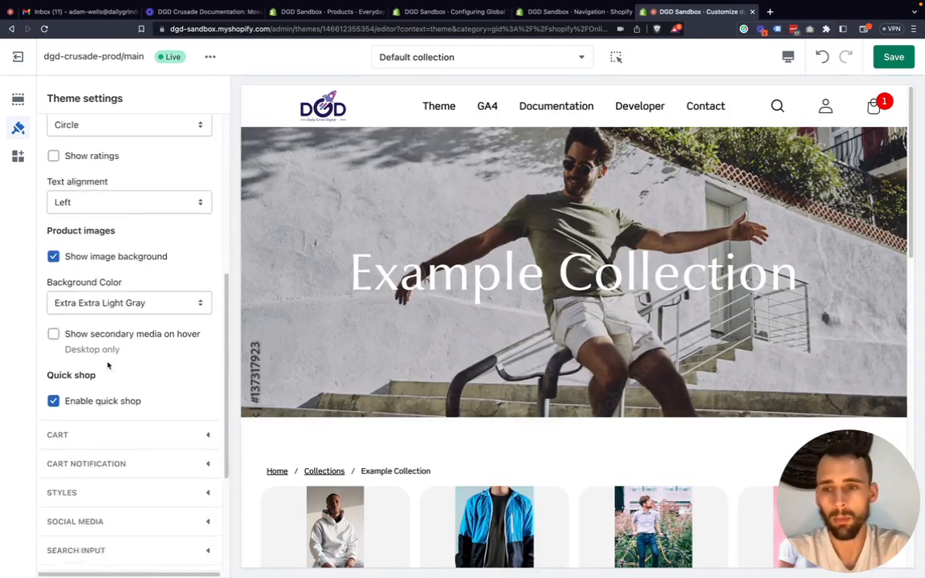
scroll(159, 291, "up", 10)
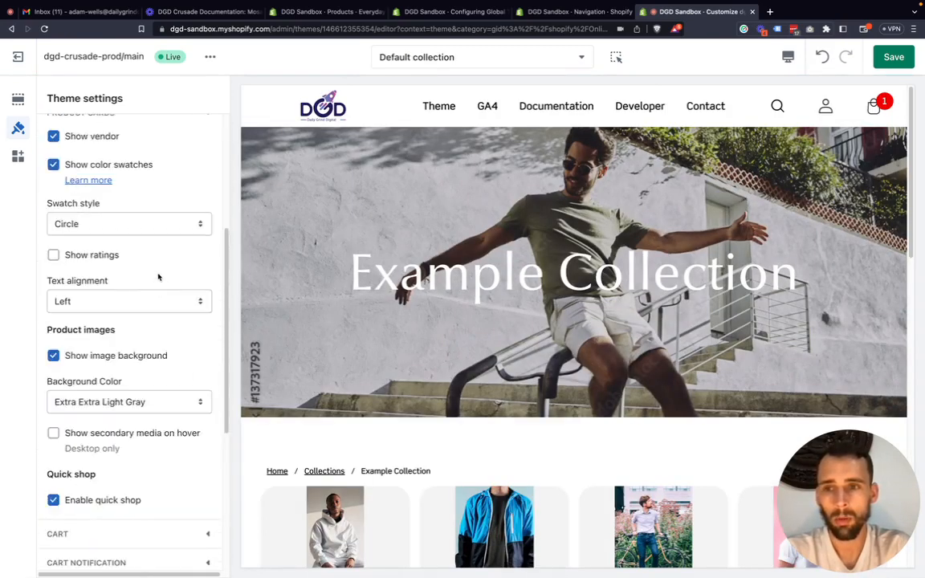
scroll(144, 326, "down", 1)
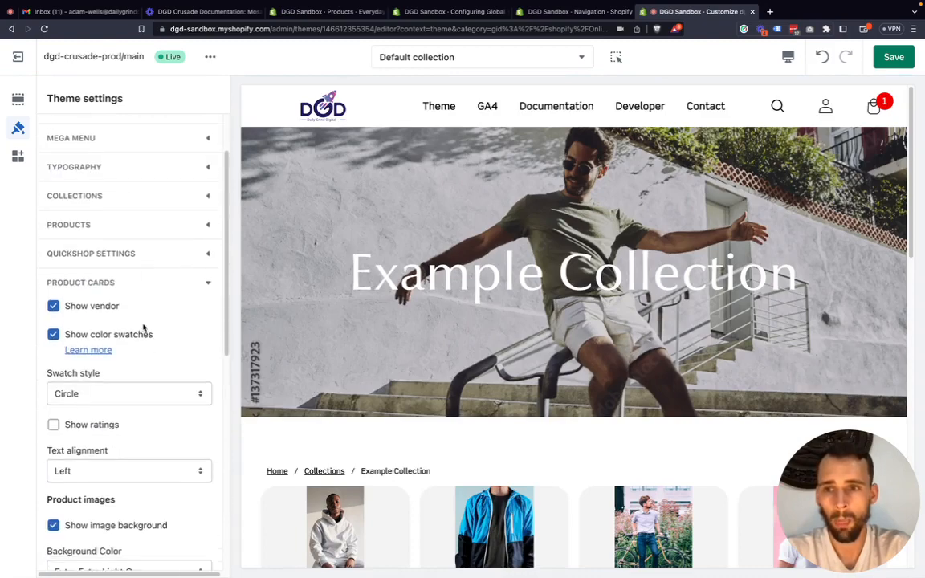
scroll(337, 354, "down", 3)
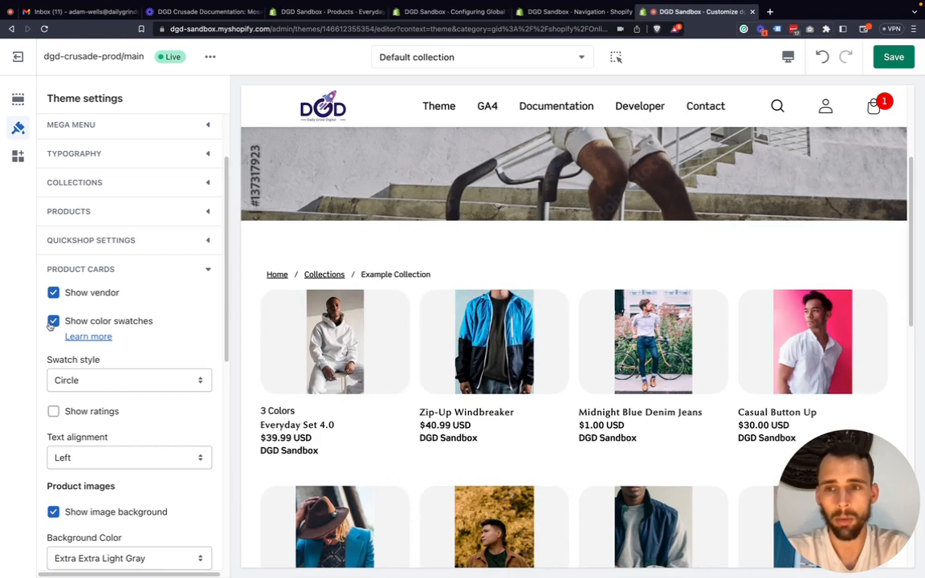
scroll(190, 301, "down", 1)
scroll(390, 447, "down", 1)
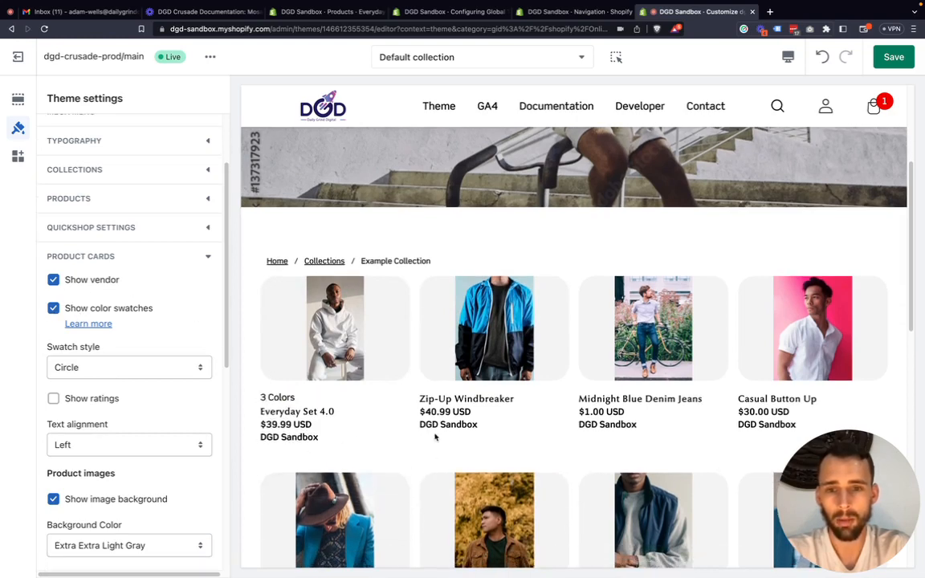
left_click(53, 280)
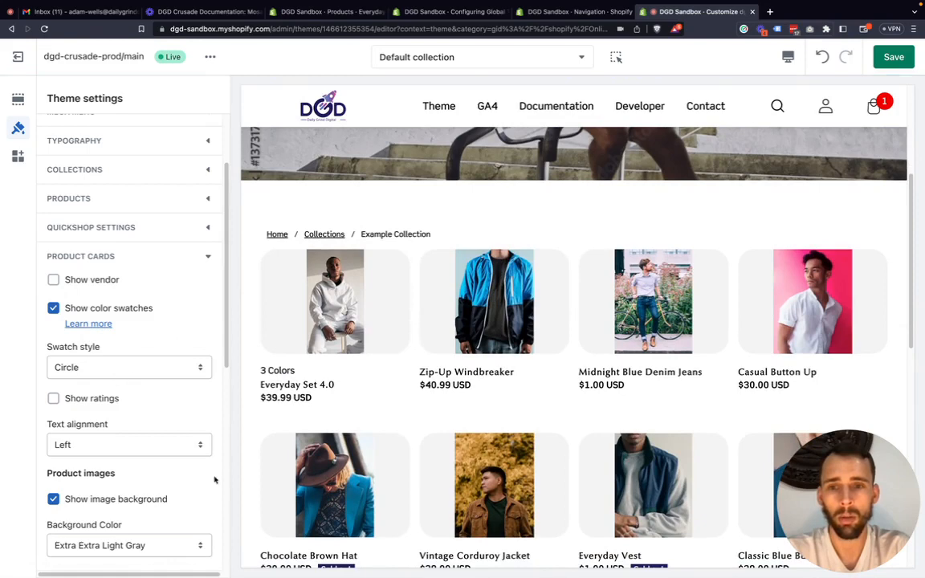
Reveal the color swatches on the Everyday Set 4.0 card and select the tan one.
mouse_move(494, 481)
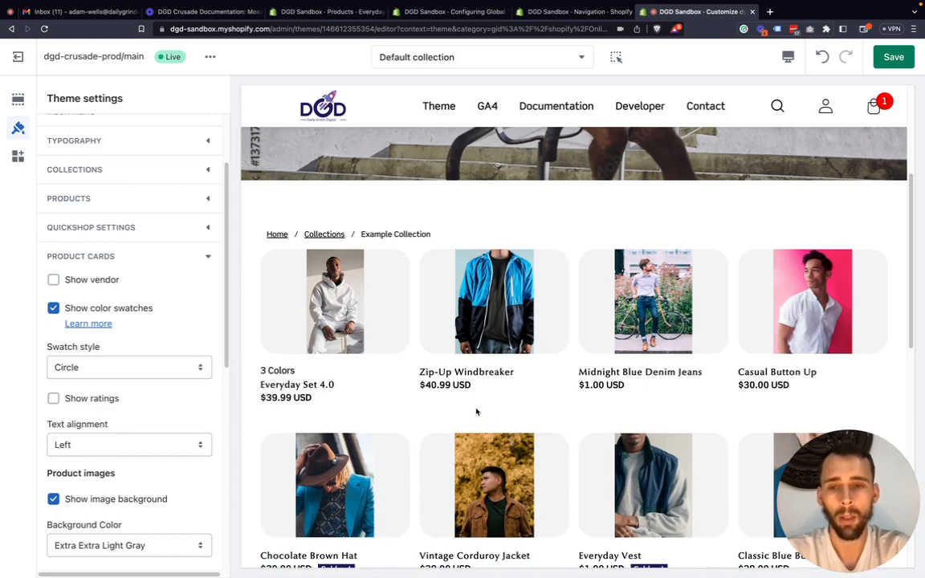
mouse_move(295, 378)
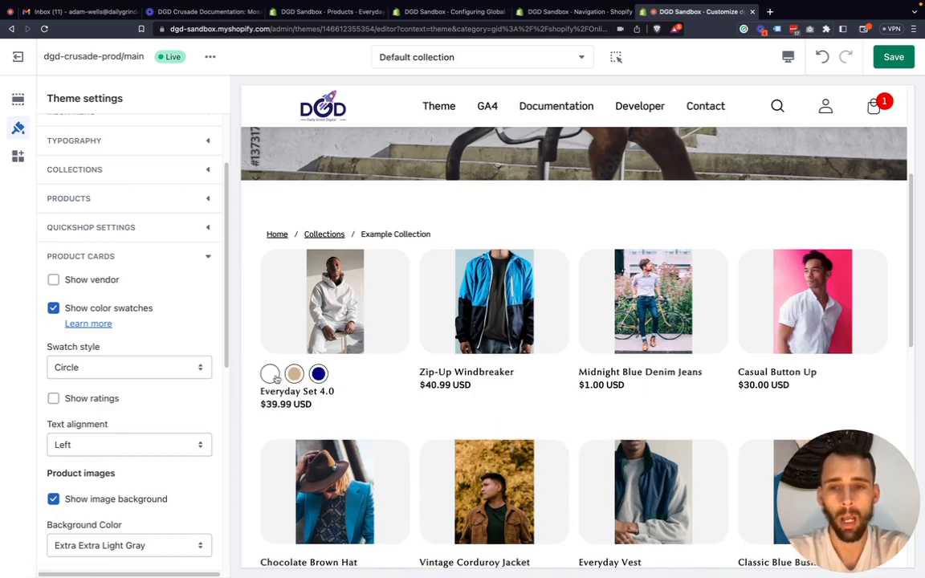
left_click(295, 375)
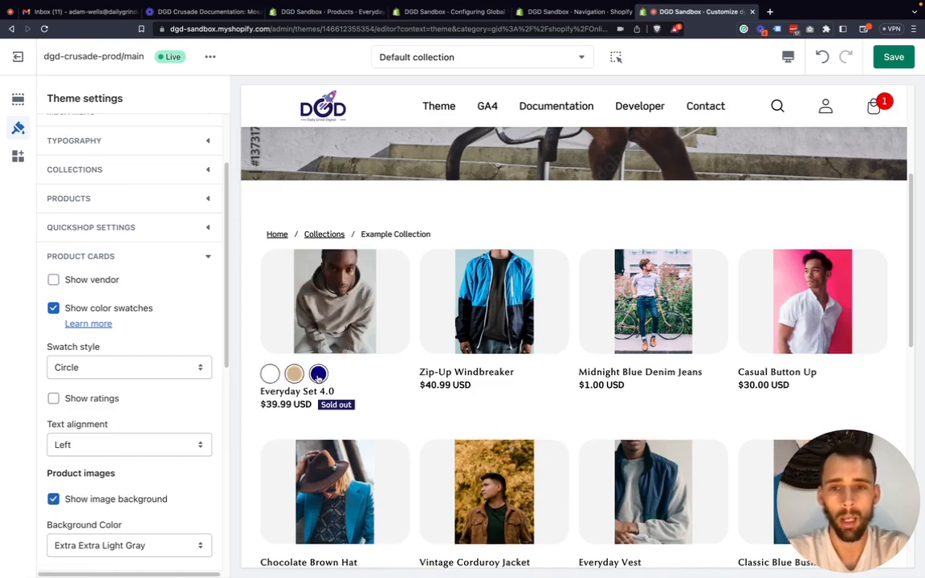
Preview the Everyday Set 4.0 card in its navy, tan and white color swatches, ending on white.
left_click(318, 375)
left_click(295, 376)
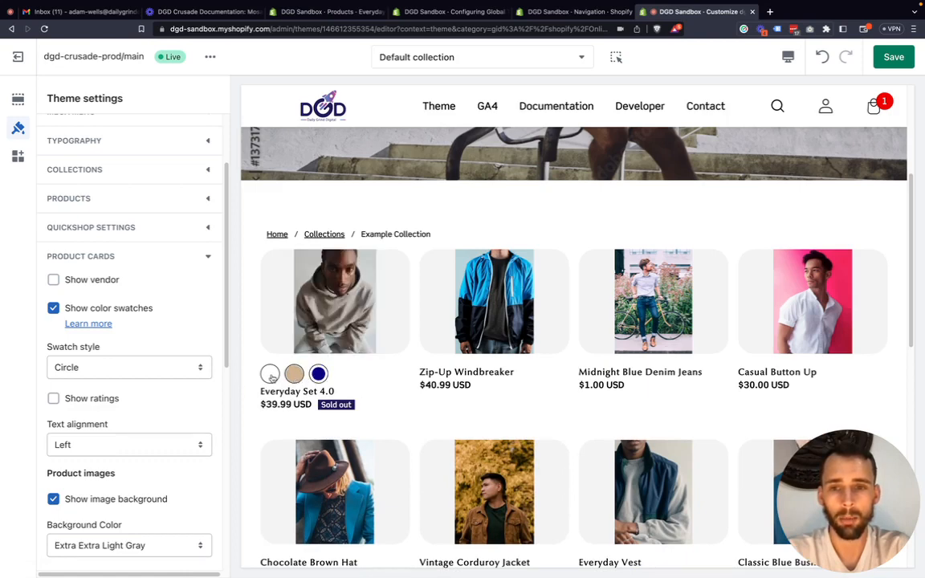
left_click(271, 375)
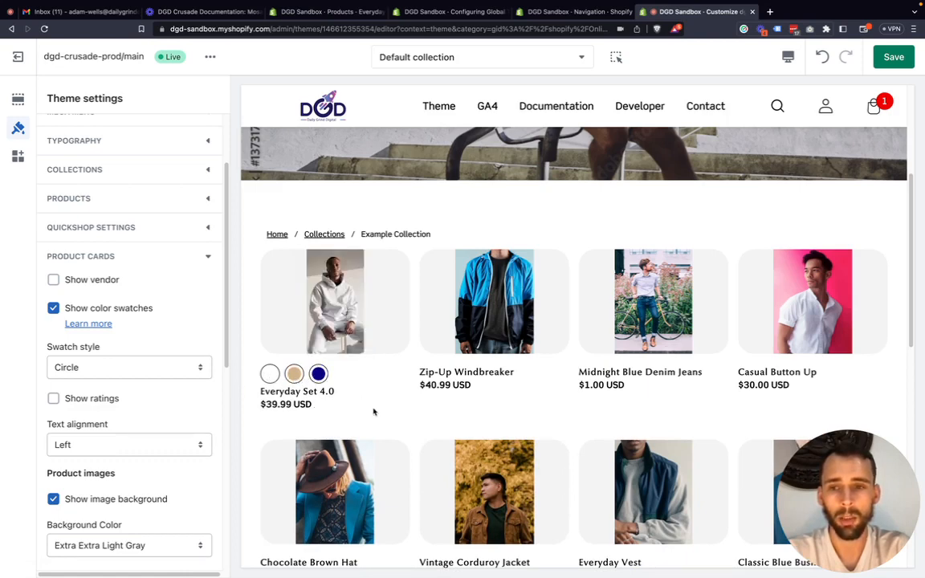
Turn off Show color swatches for product cards and check the available Swatch style options.
left_click(120, 307)
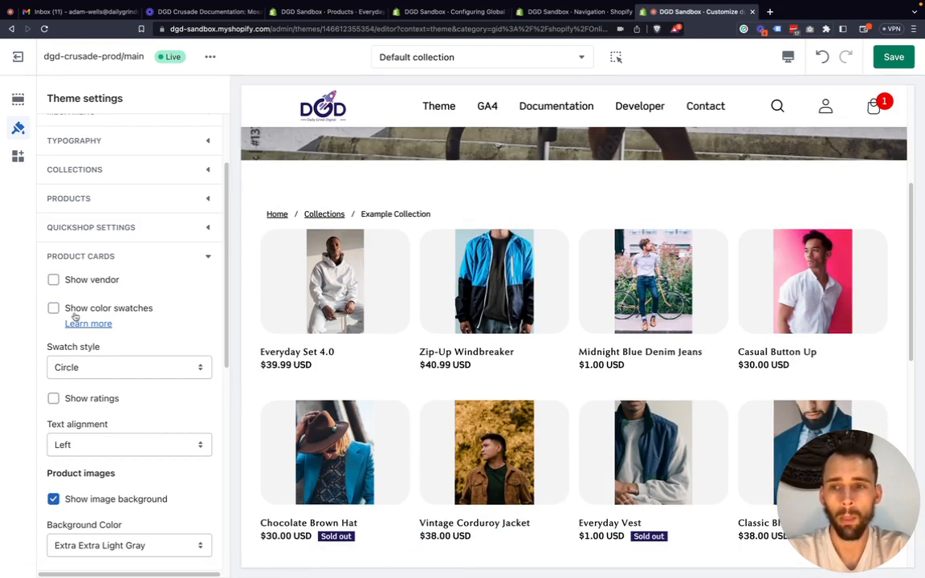
left_click(72, 367)
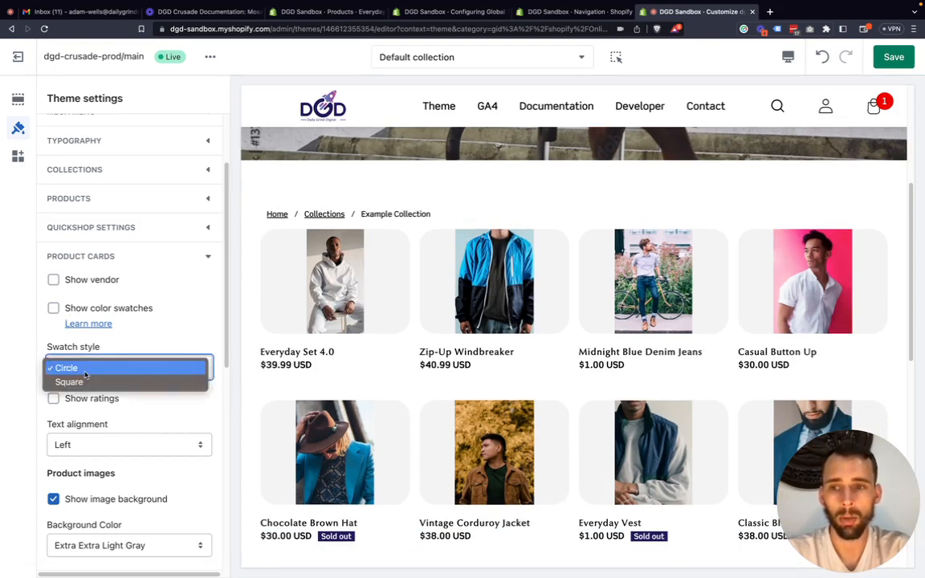
left_click(32, 375)
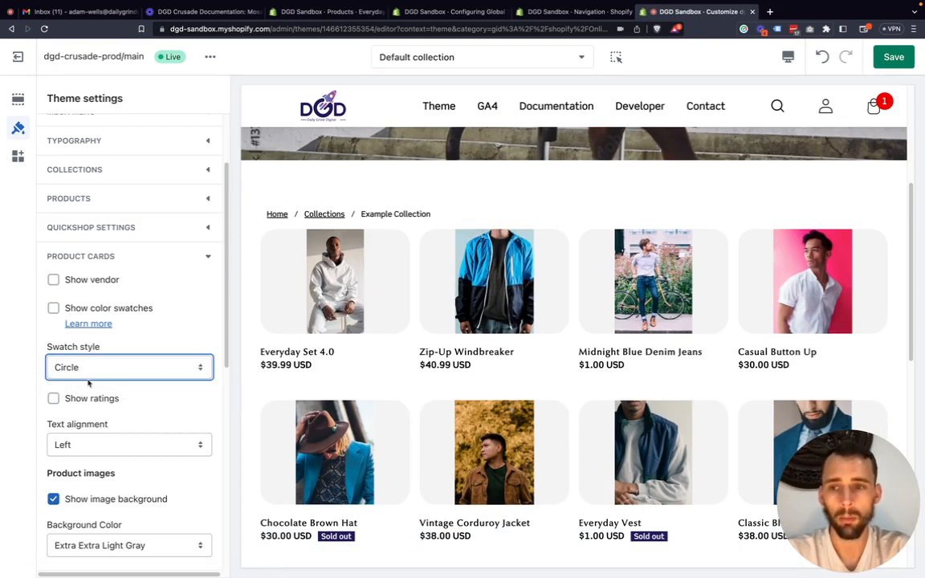
Preview the product cards with Center text alignment and return the alignment to Left.
scroll(88, 383, "down", 1)
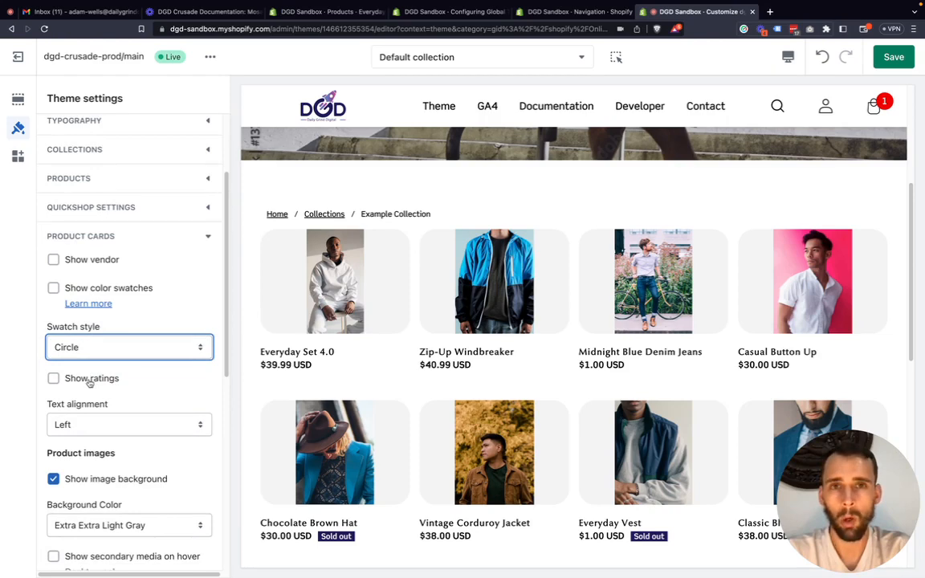
scroll(305, 410, "down", 3)
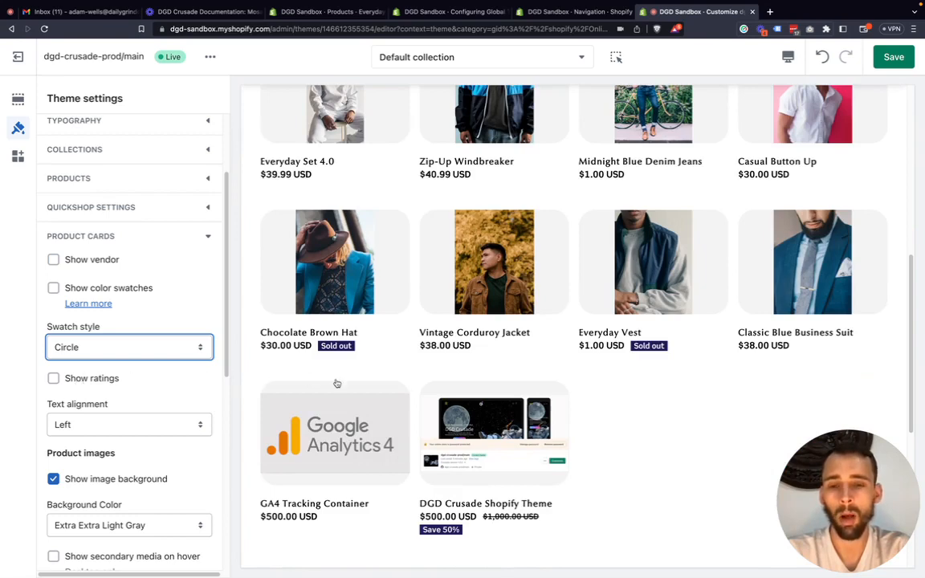
scroll(372, 388, "up", 5)
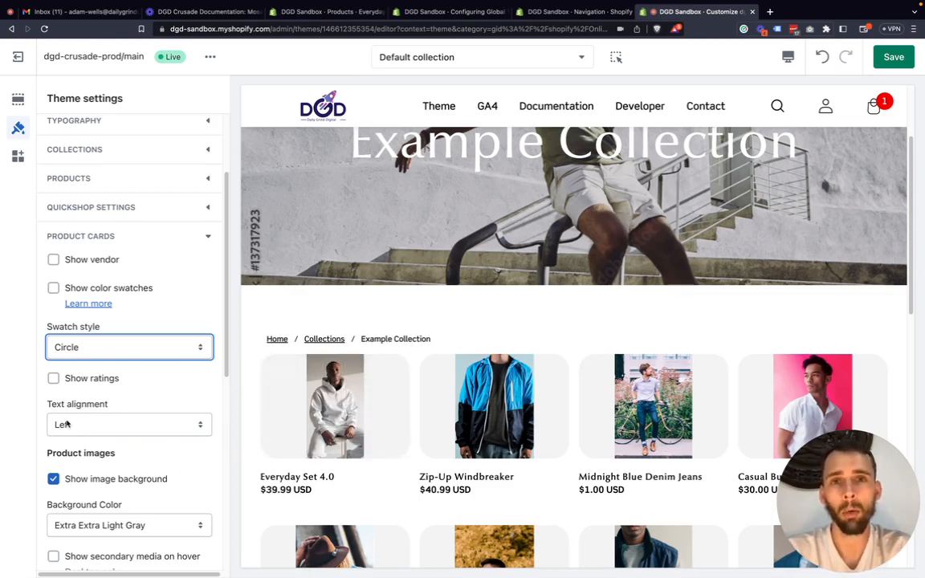
scroll(67, 425, "down", 3)
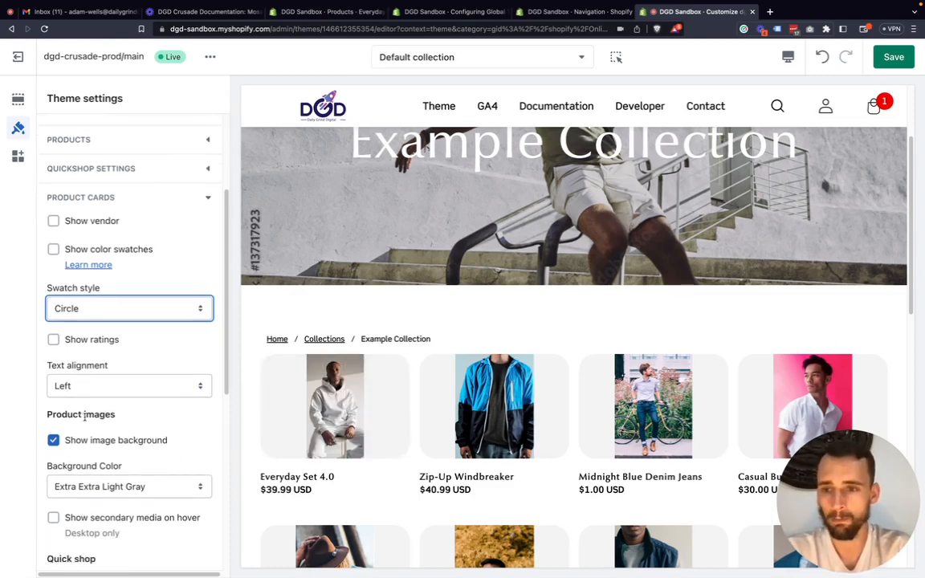
left_click(155, 387)
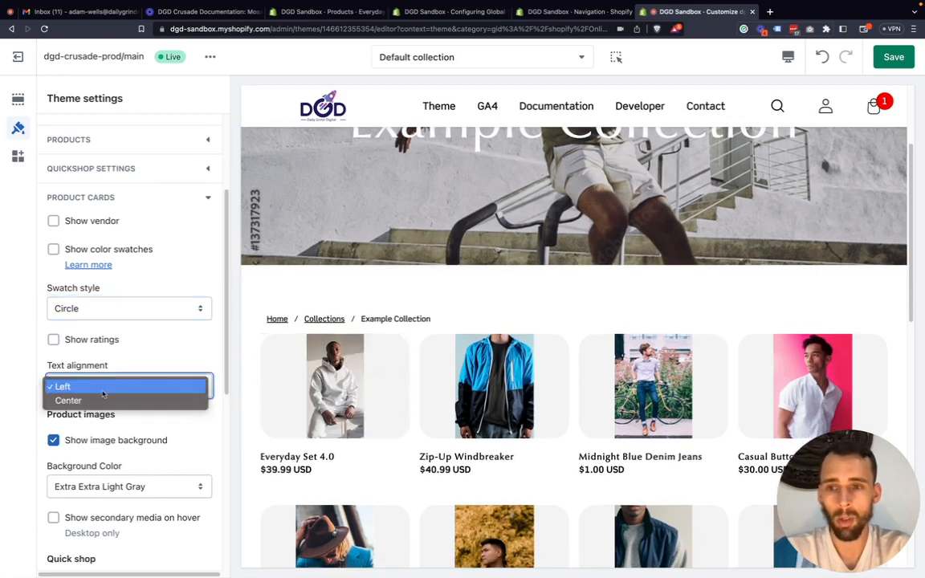
left_click(71, 398)
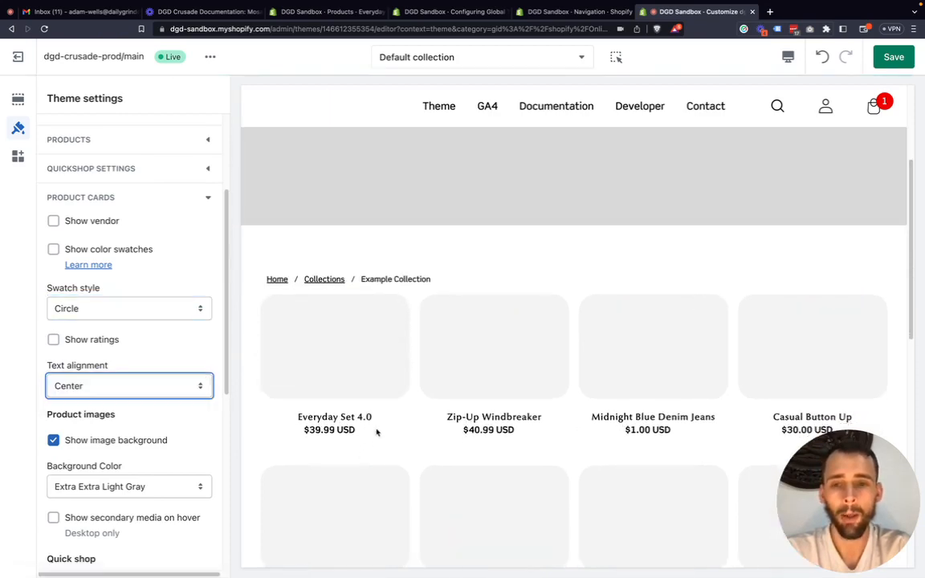
scroll(411, 411, "down", 2)
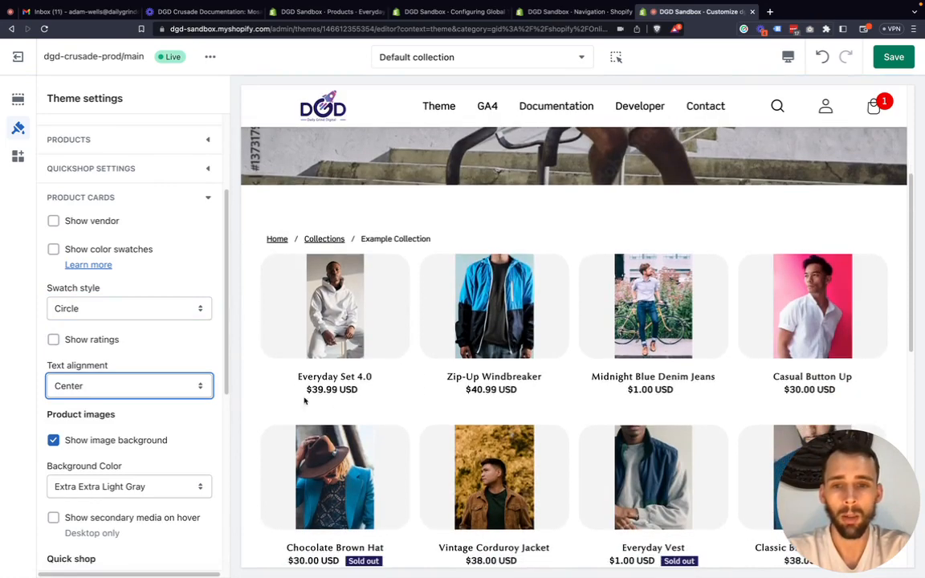
left_click(117, 389)
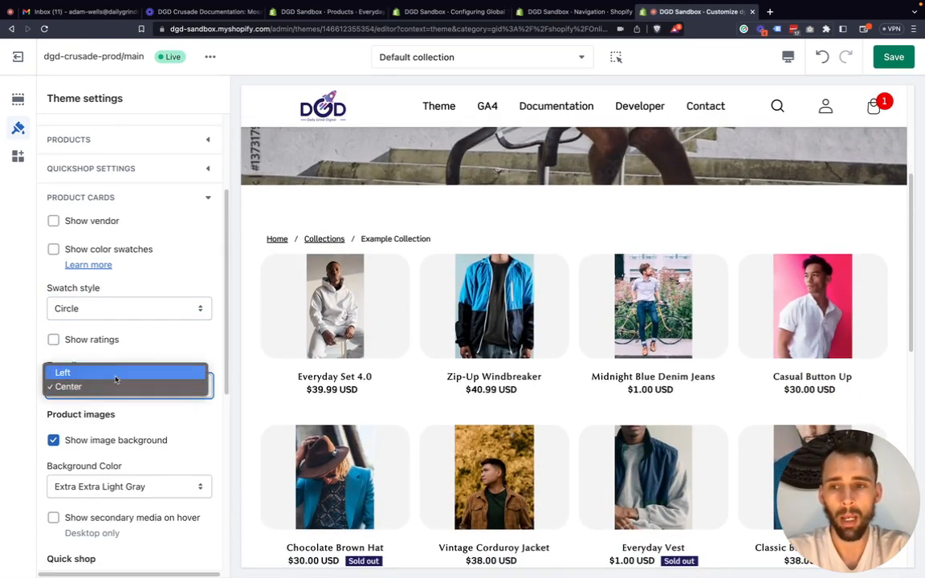
left_click(116, 374)
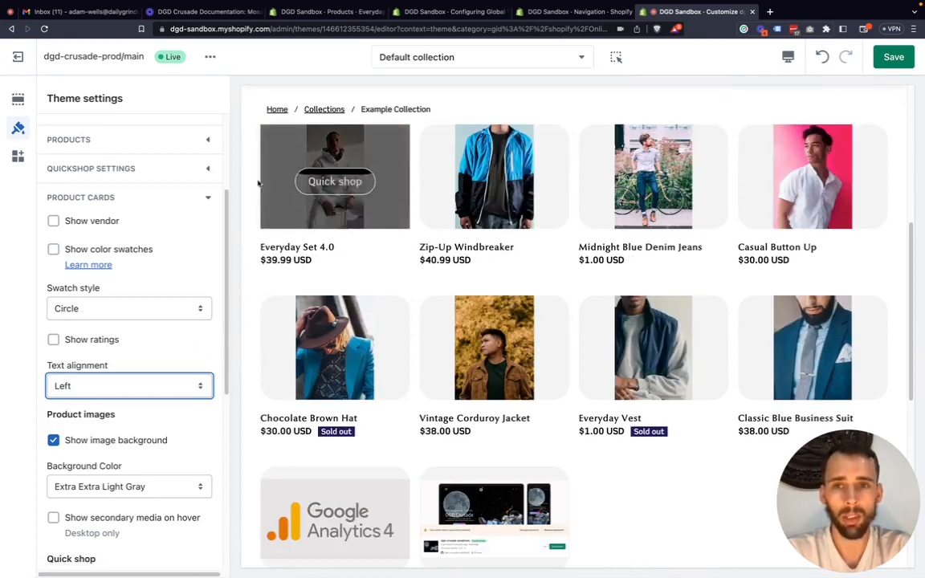
Preview the product cards without the image background and turn Show image background back on.
left_click(70, 444)
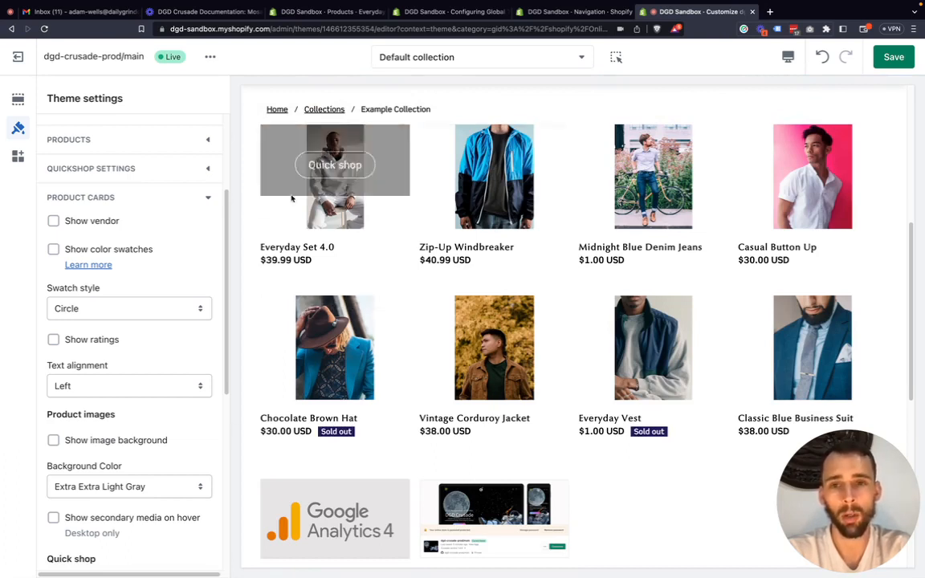
scroll(409, 461, "down", 1)
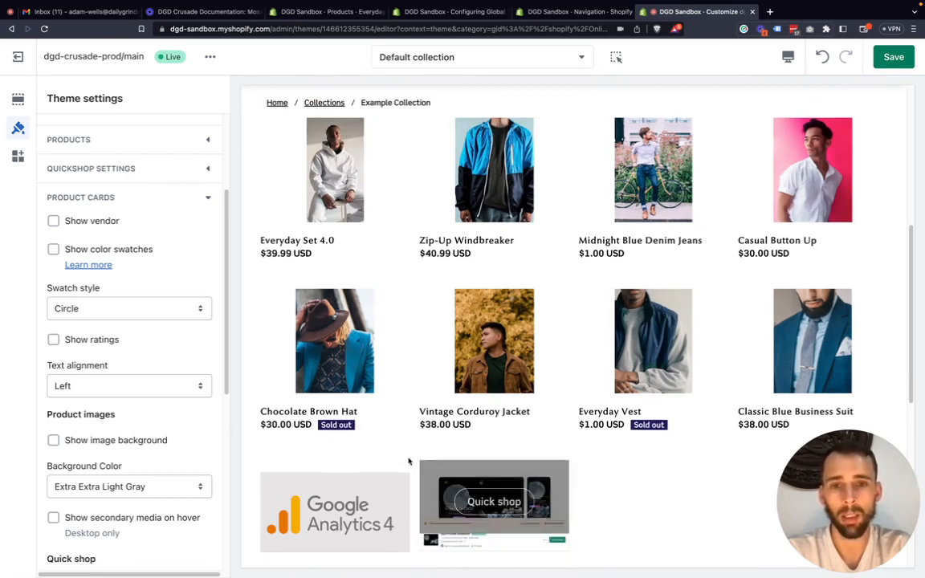
left_click(69, 440)
Set the product images' Background Color to Black and review the Example Collection cards.
scroll(106, 452, "down", 2)
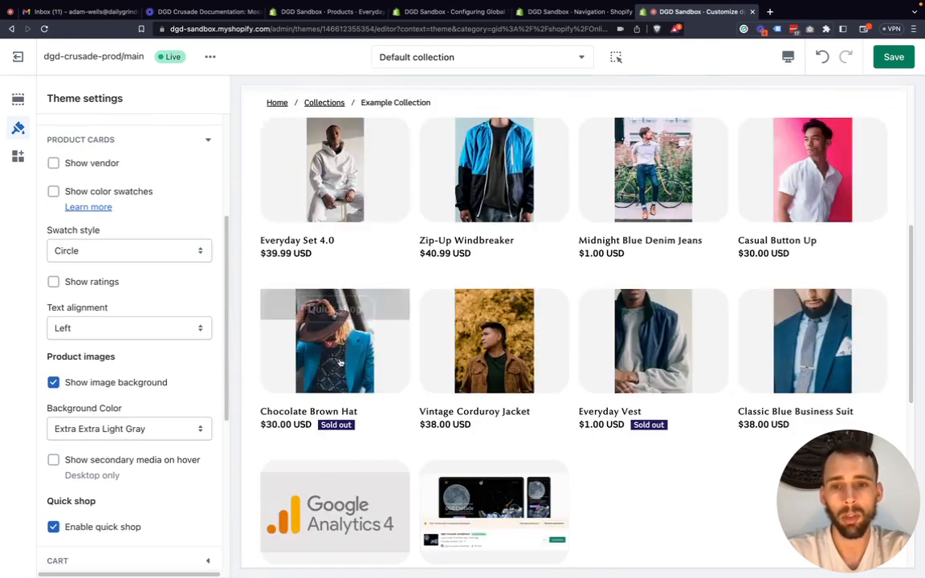
left_click(97, 431)
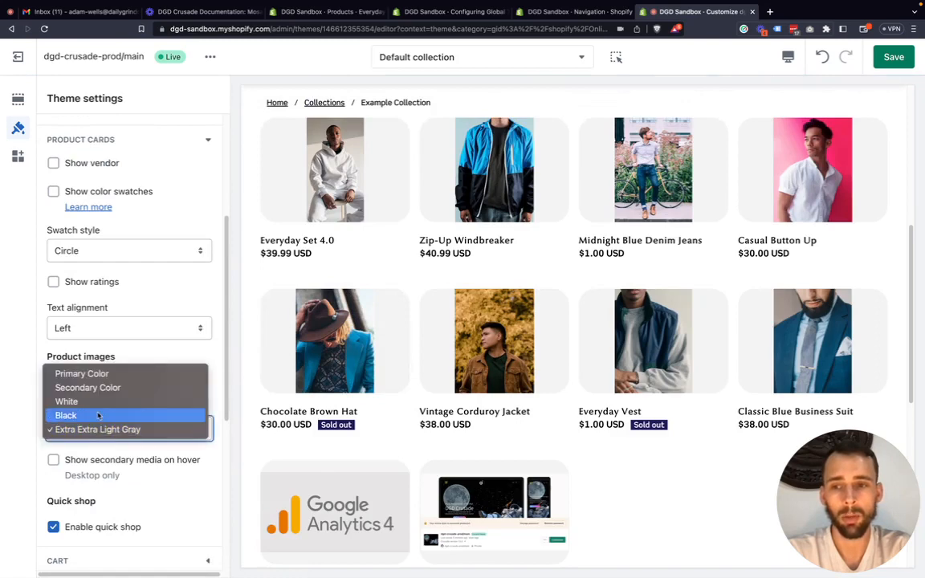
left_click(95, 415)
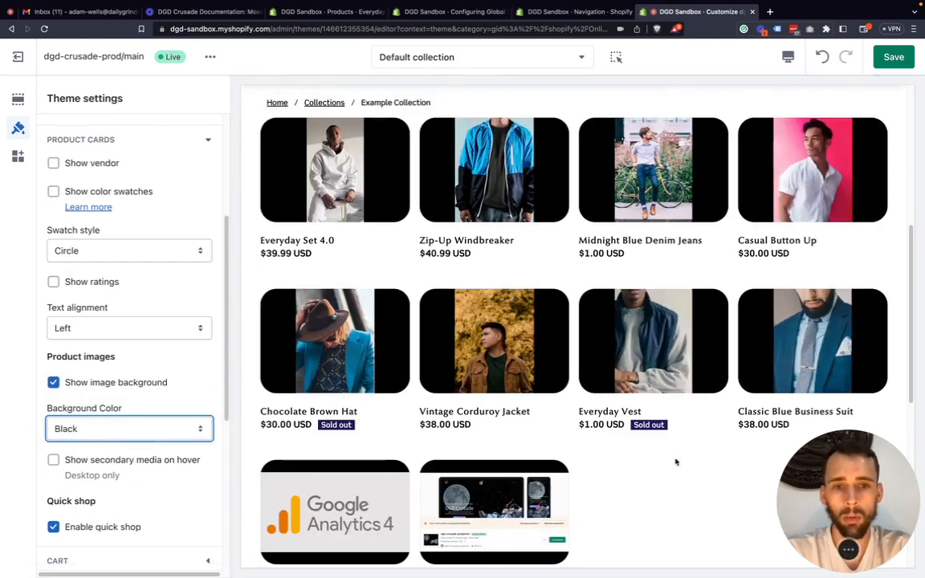
scroll(430, 371, "up", 1)
scroll(431, 370, "down", 1)
scroll(431, 371, "down", 1)
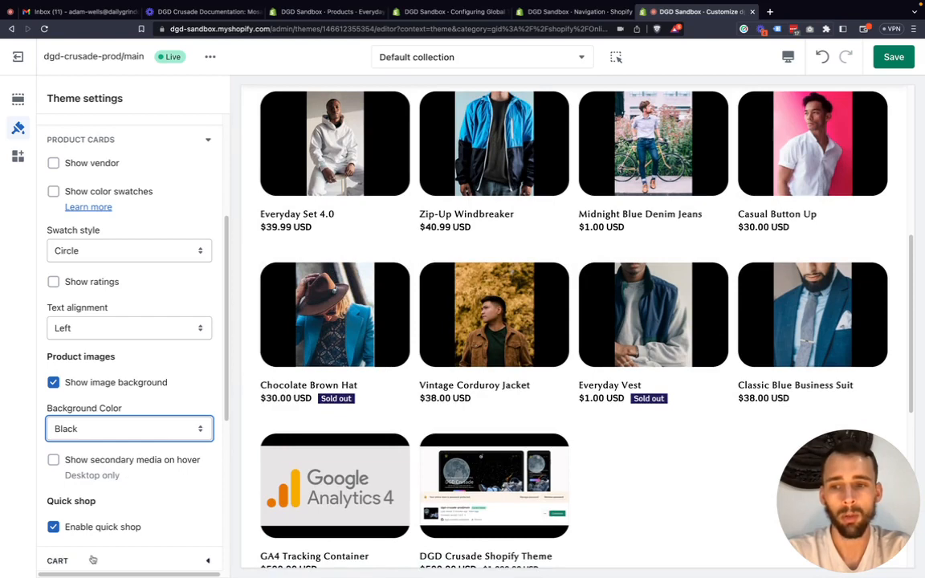
Check the Quick shop overlay on the product cards and turn off Enable quick shop.
mouse_move(328, 321)
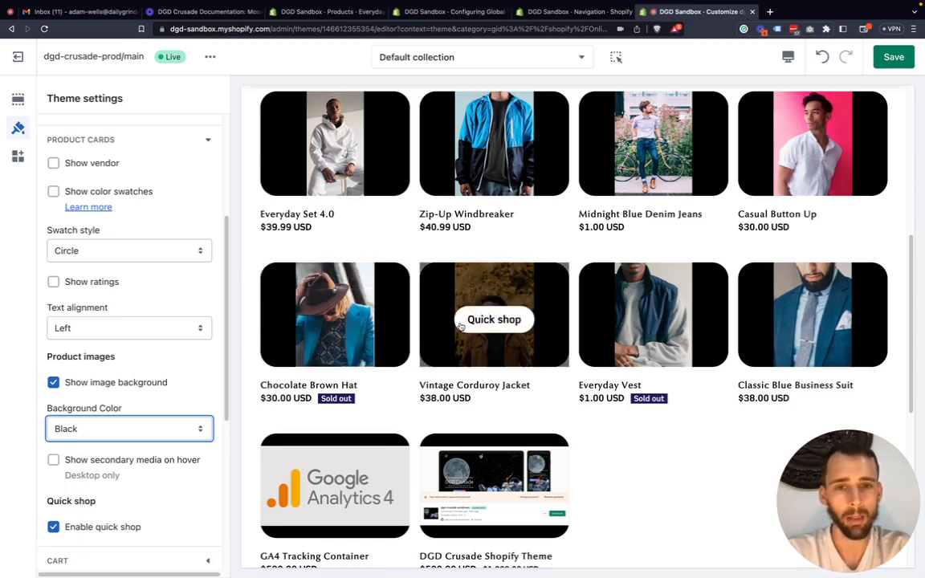
scroll(109, 509, "down", 1)
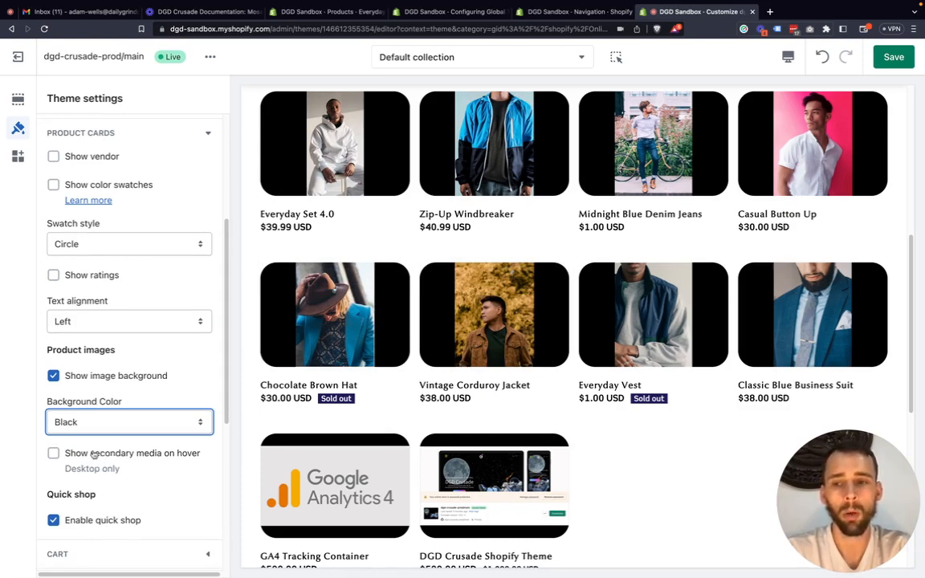
left_click(83, 522)
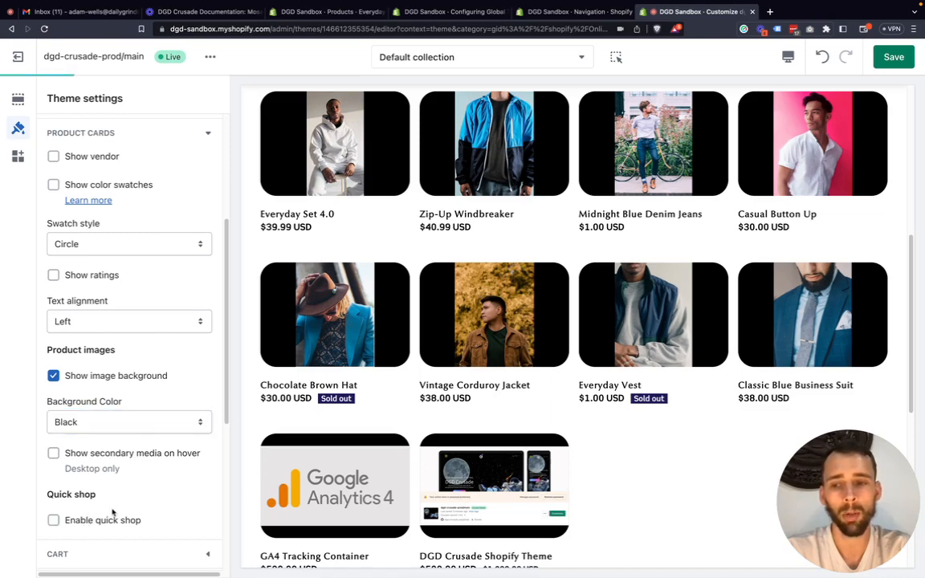
Turn on Show secondary media on hover, preview it on the Everyday Set 4.0 card, and turn it back off.
left_click(54, 455)
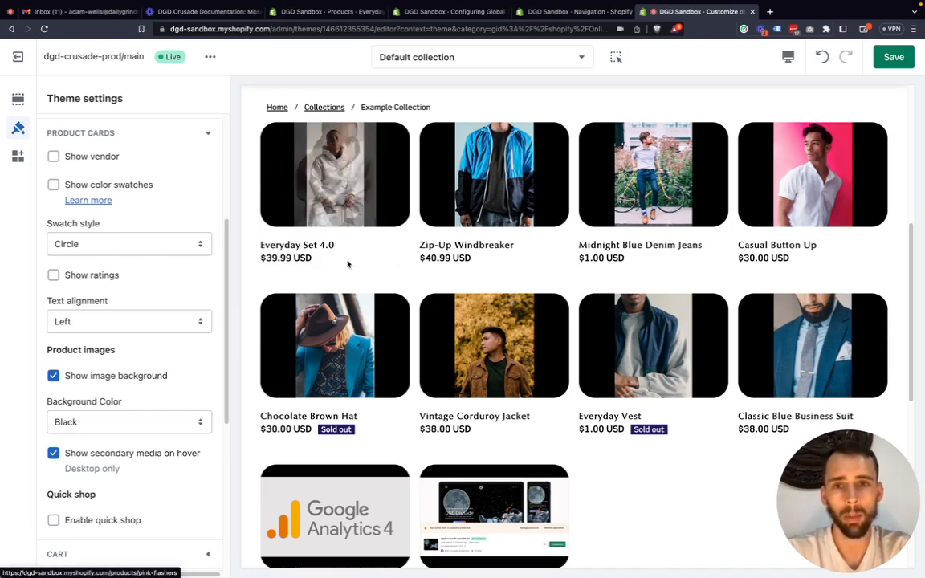
scroll(79, 408, "down", 3)
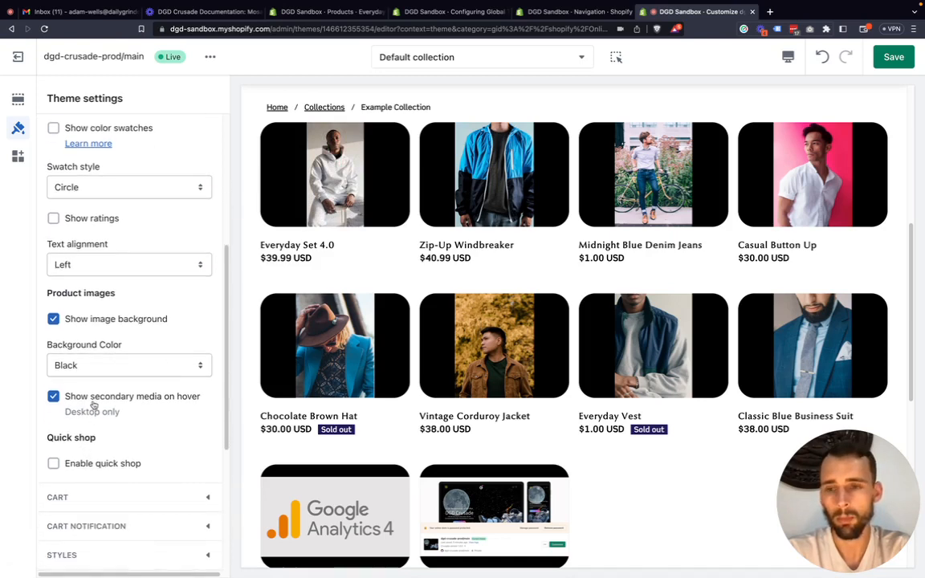
left_click(93, 405)
Collapse the Product cards settings and switch the preview to the Cart template.
scroll(68, 406, "down", 3)
scroll(135, 361, "up", 5)
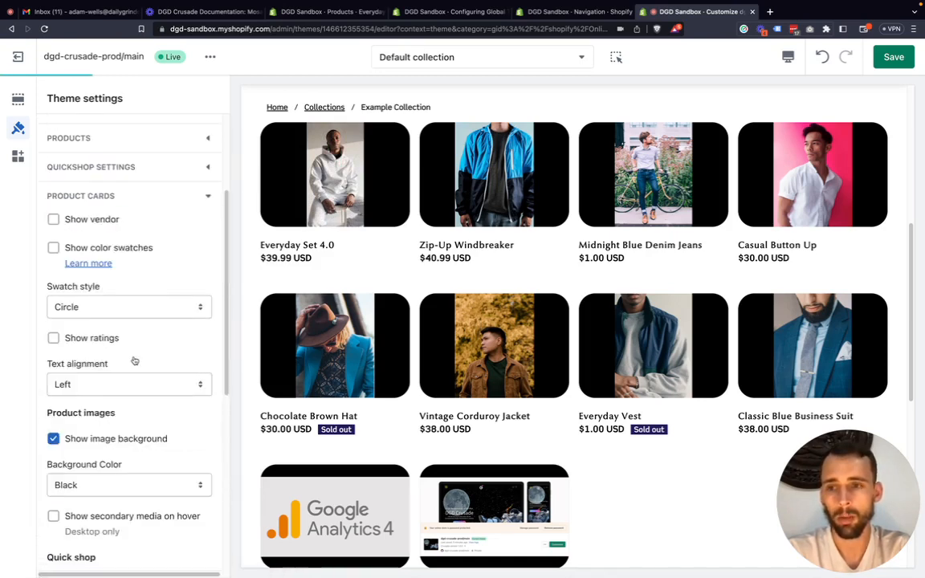
scroll(135, 361, "up", 4)
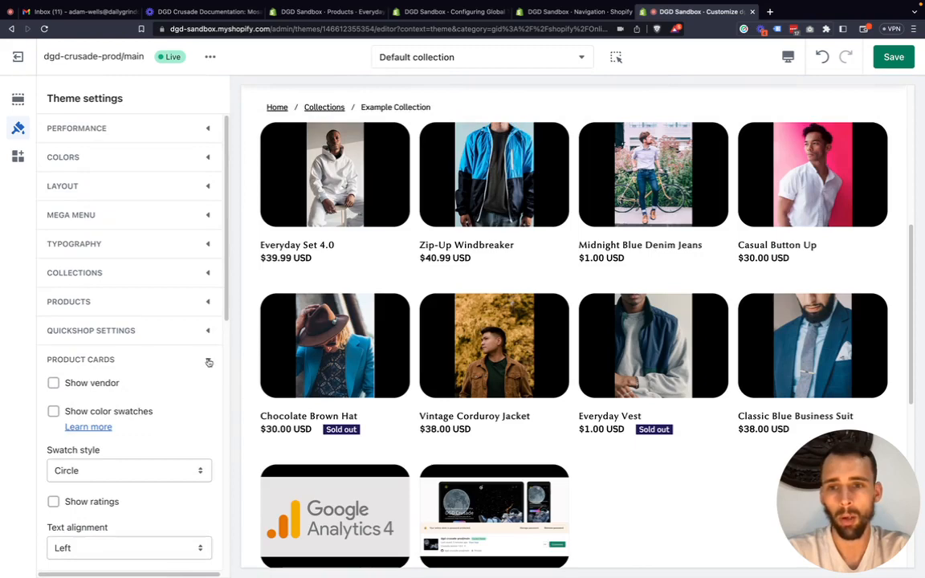
left_click(209, 362)
scroll(164, 368, "down", 1)
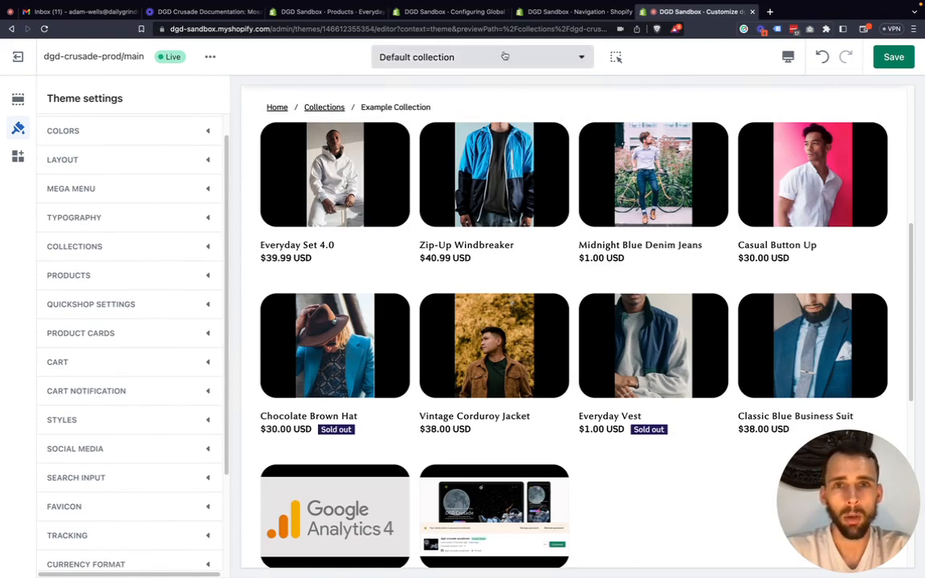
left_click(455, 50)
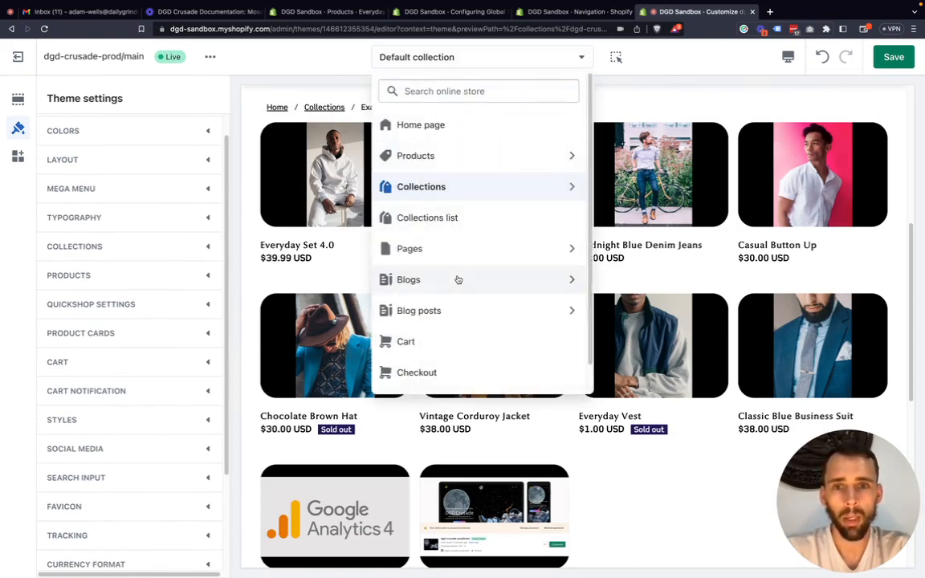
left_click(453, 342)
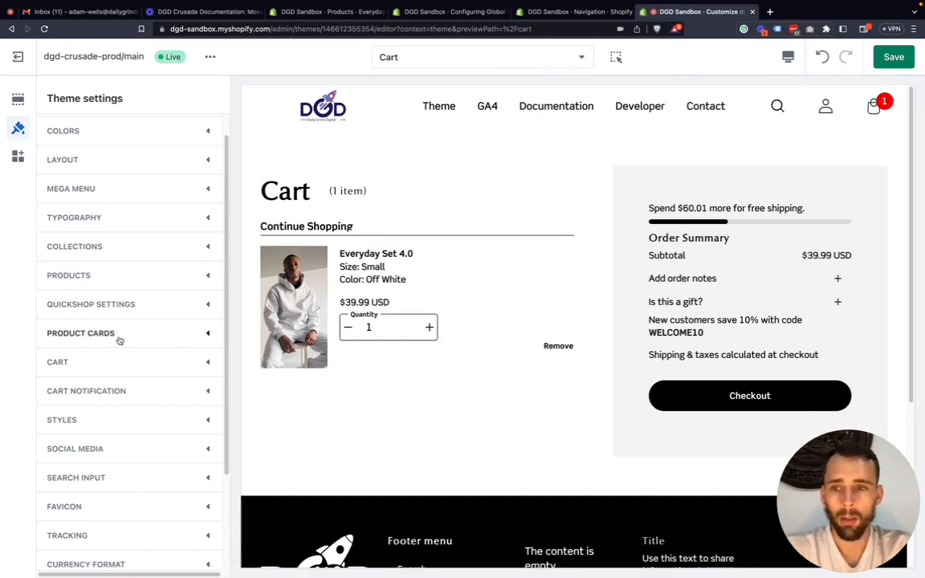
Expand the Cart theme settings and check the Cart type options, keeping Page.
left_click(200, 364)
scroll(103, 373, "down", 2)
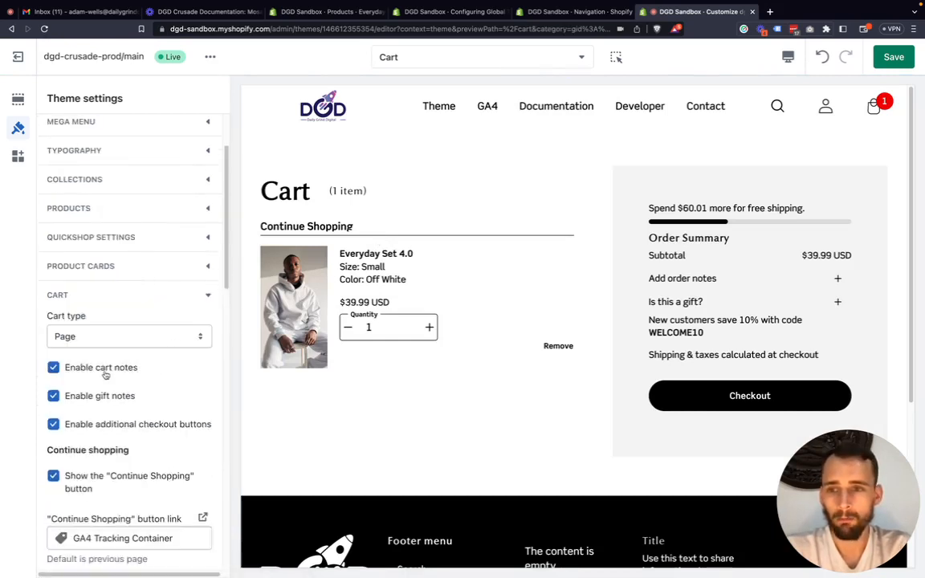
left_click(89, 323)
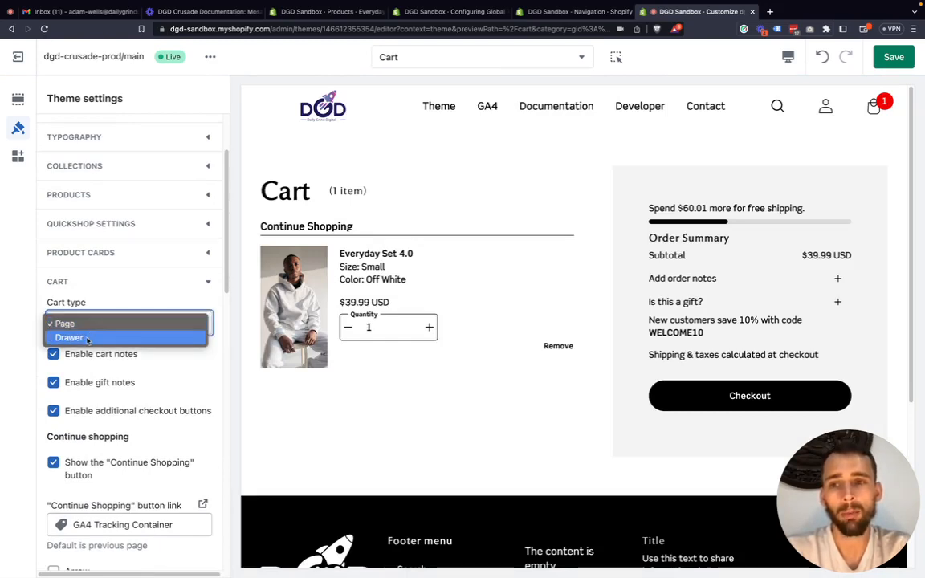
left_click(25, 311)
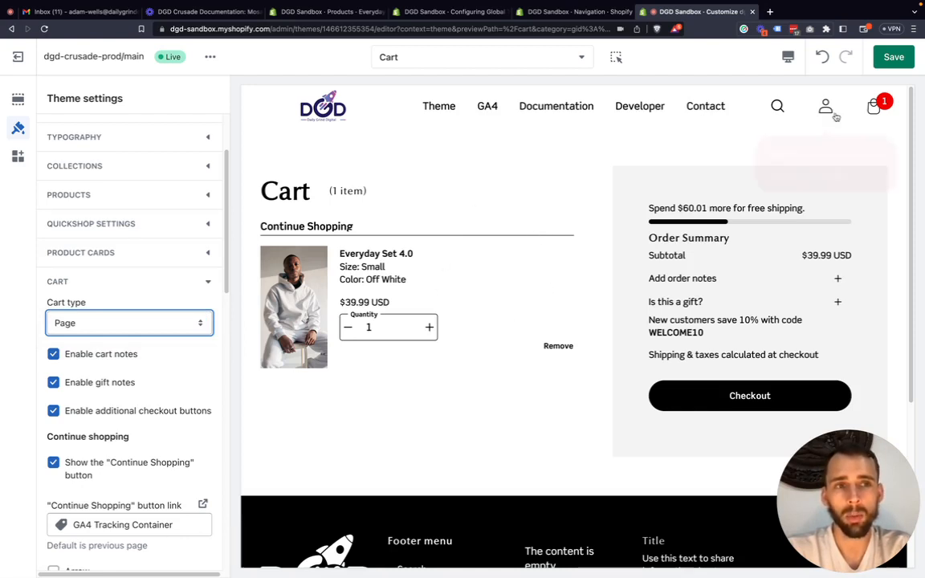
Remove the Everyday Set 4.0 item from the cart and switch the preview to the Default collection template.
left_click(874, 108)
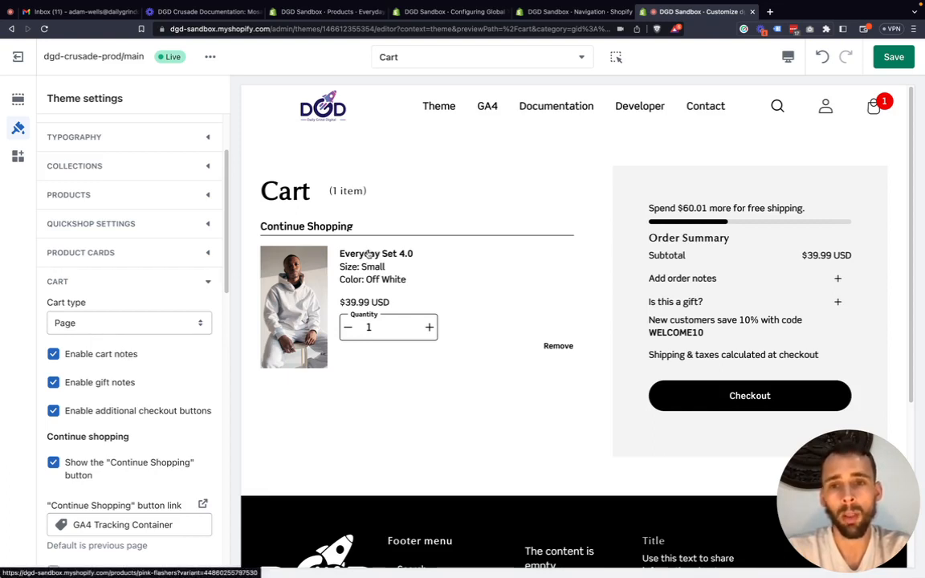
left_click(564, 347)
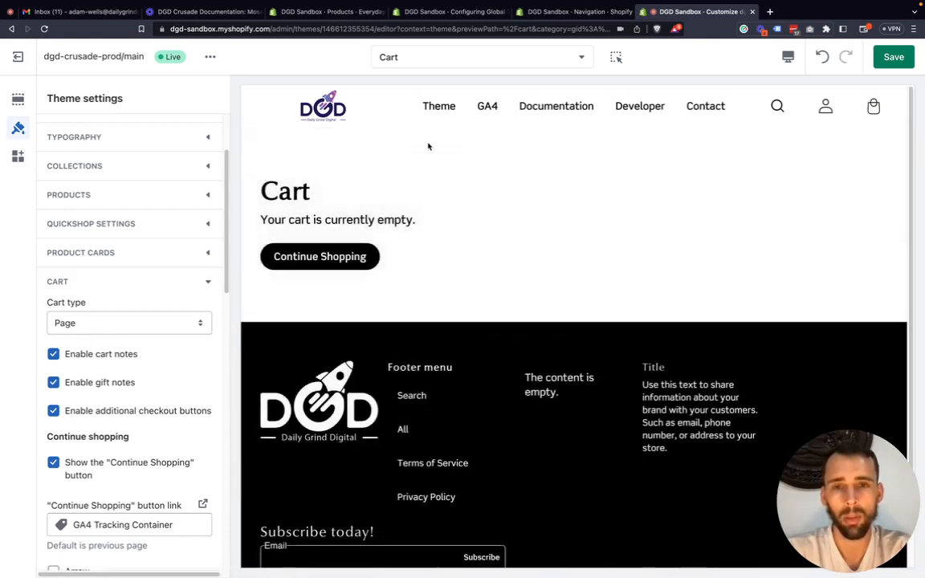
left_click(447, 61)
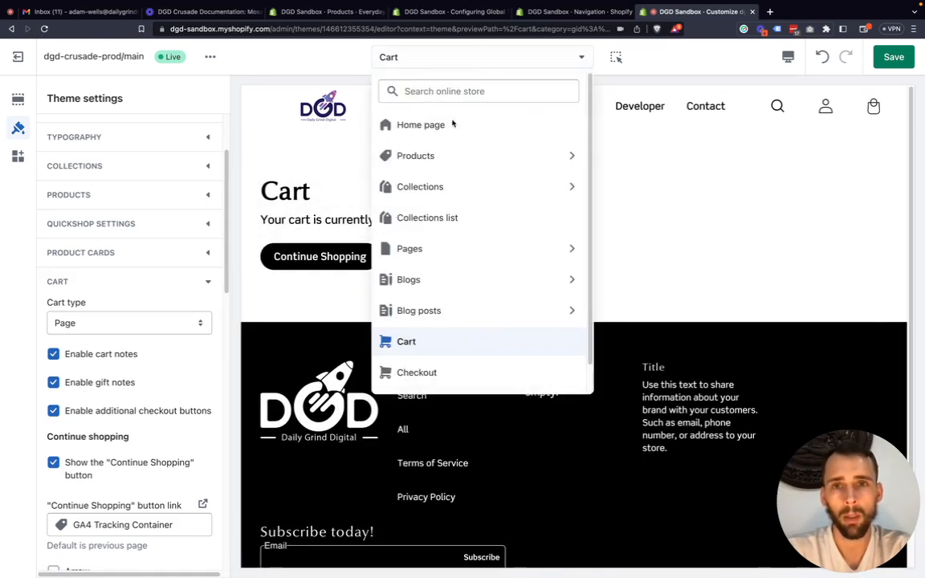
left_click(481, 186)
left_click(436, 150)
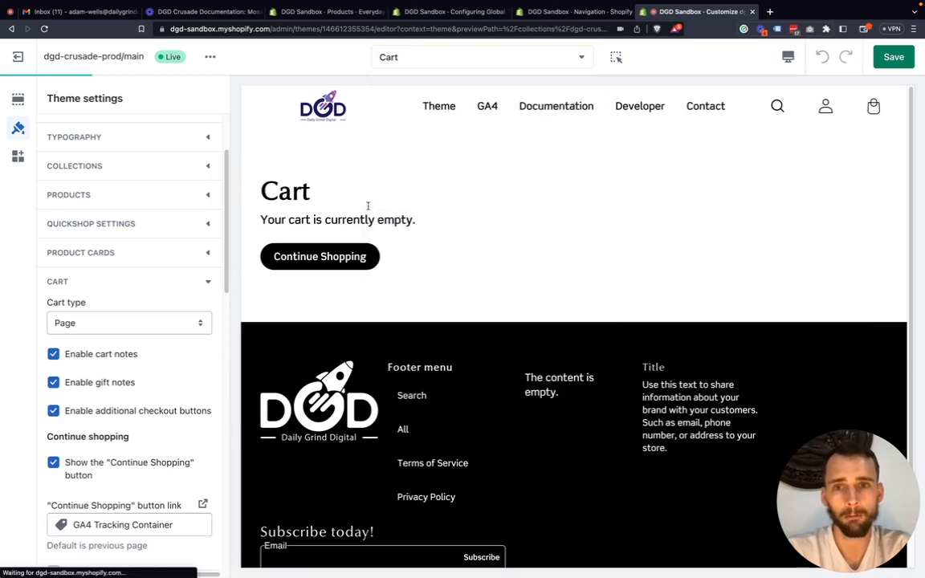
Open the Everyday Set 4.0 product page from the Example Collection preview and show its purchase options.
scroll(375, 290, "down", 2)
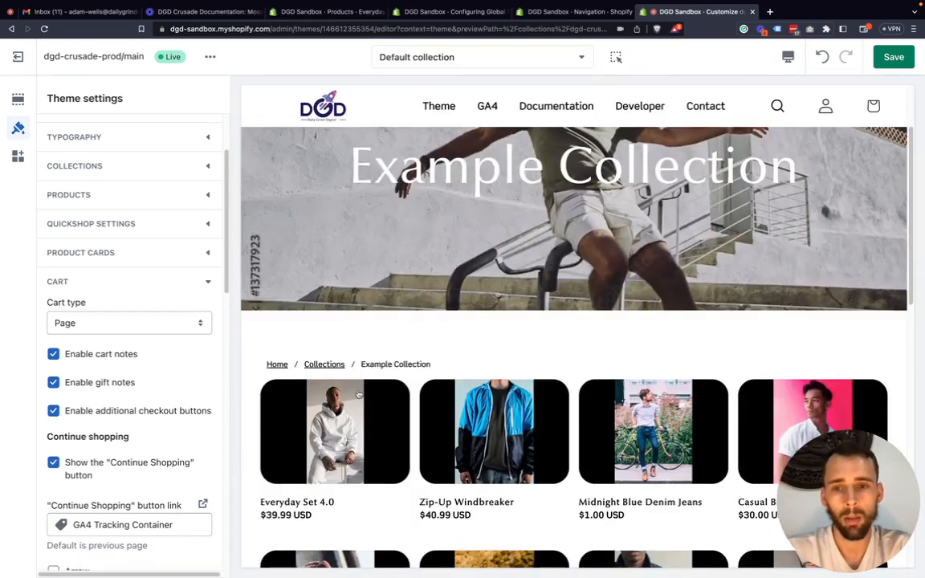
scroll(316, 363, "down", 1)
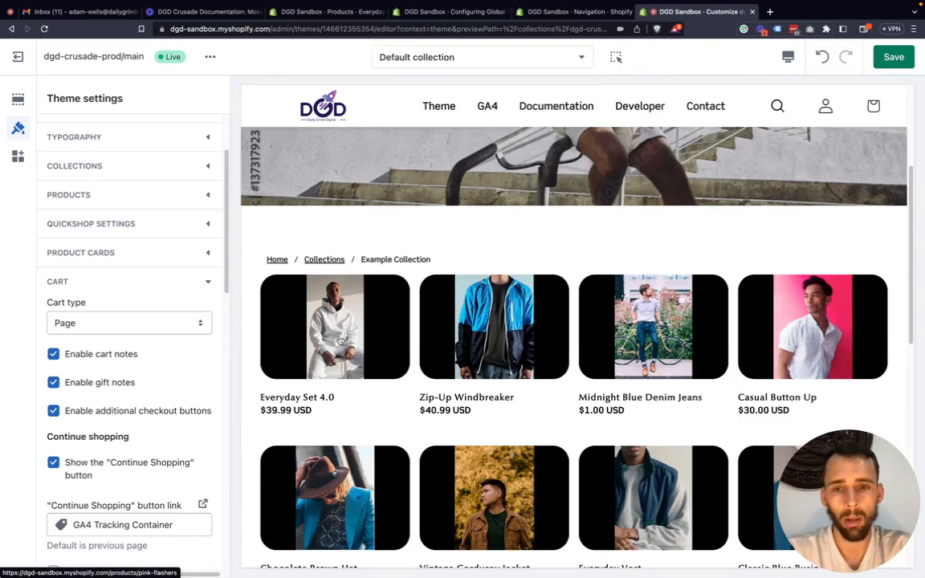
left_click(318, 363)
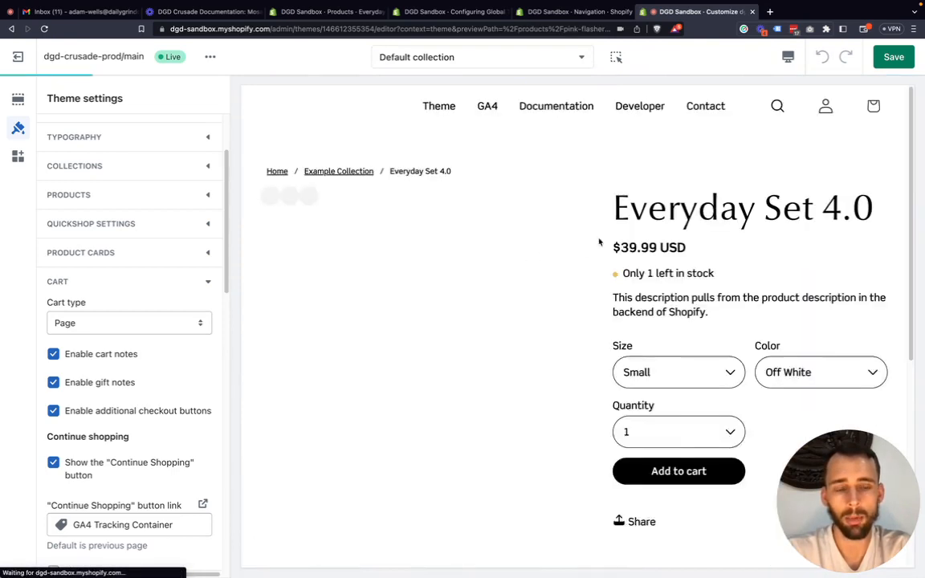
scroll(688, 305, "down", 2)
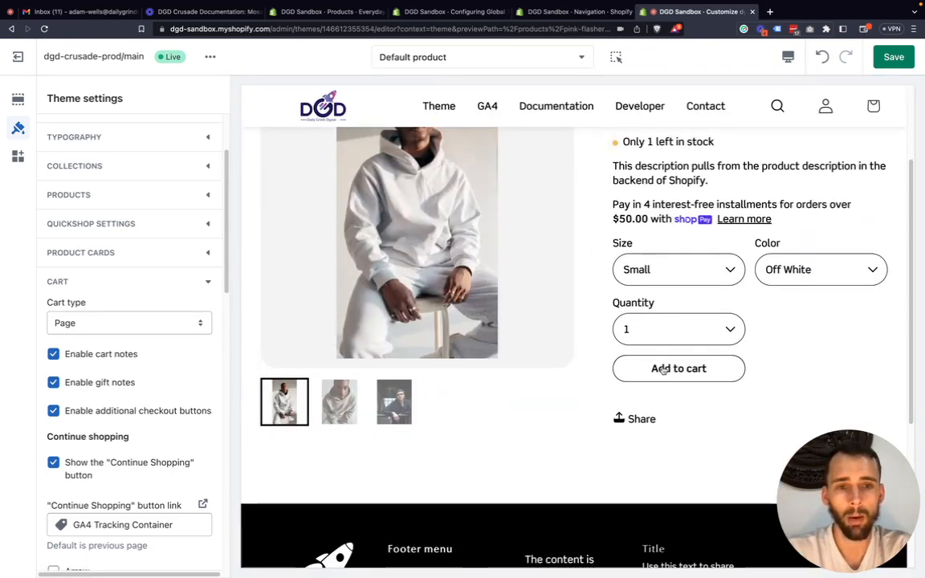
Look over the remaining Cart settings and expand the Cart notification settings.
scroll(72, 386, "down", 1)
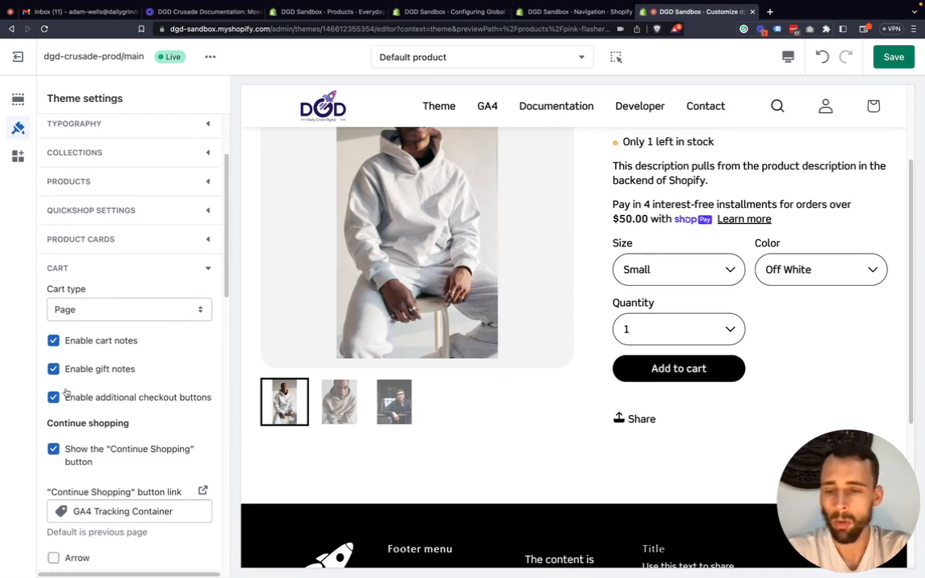
scroll(86, 373, "down", 4)
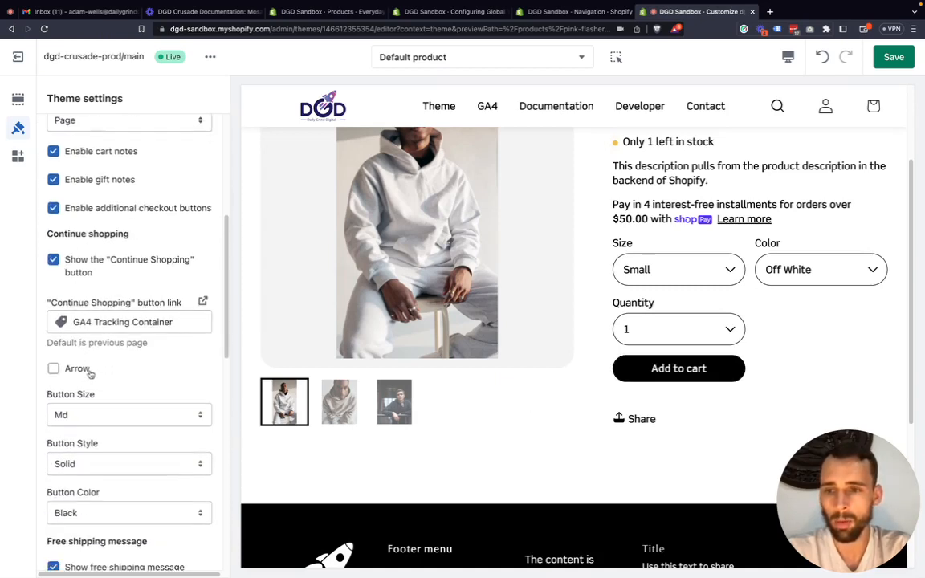
scroll(105, 372, "down", 3)
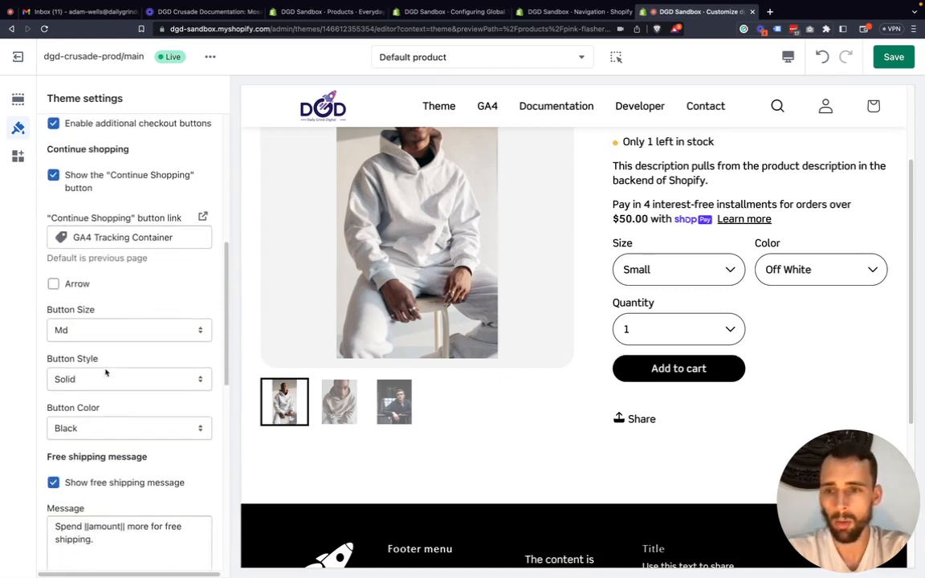
scroll(105, 372, "down", 10)
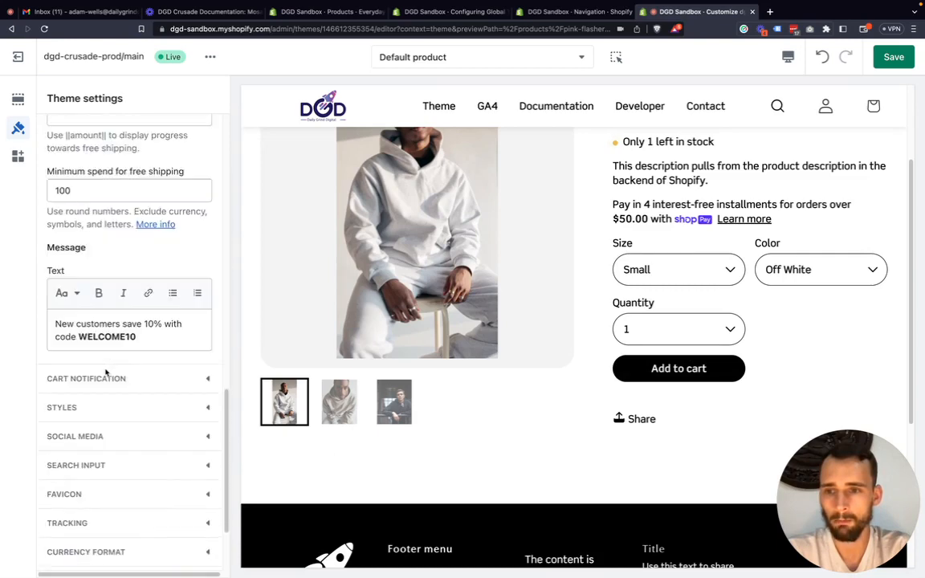
scroll(120, 337, "up", 4)
scroll(128, 301, "up", 2)
scroll(132, 337, "down", 5)
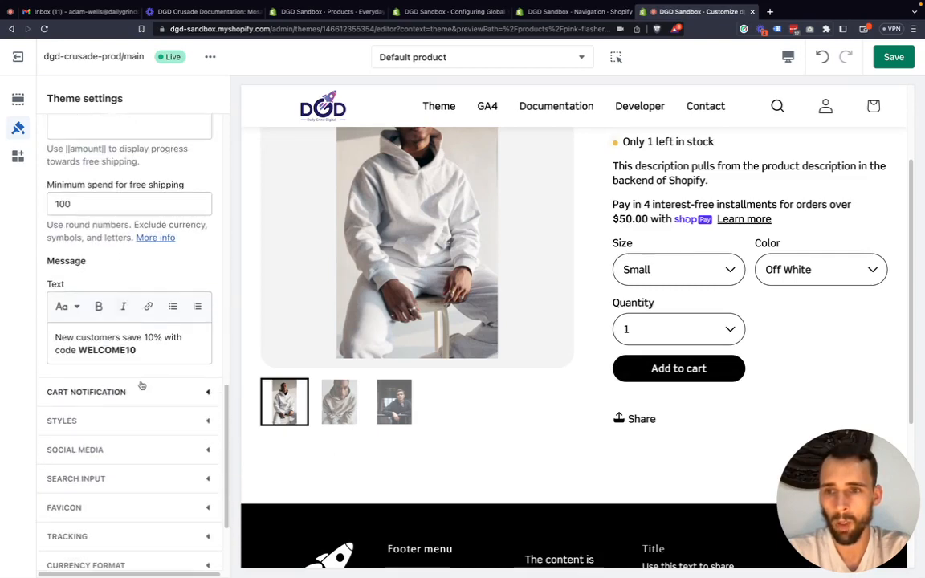
left_click(197, 393)
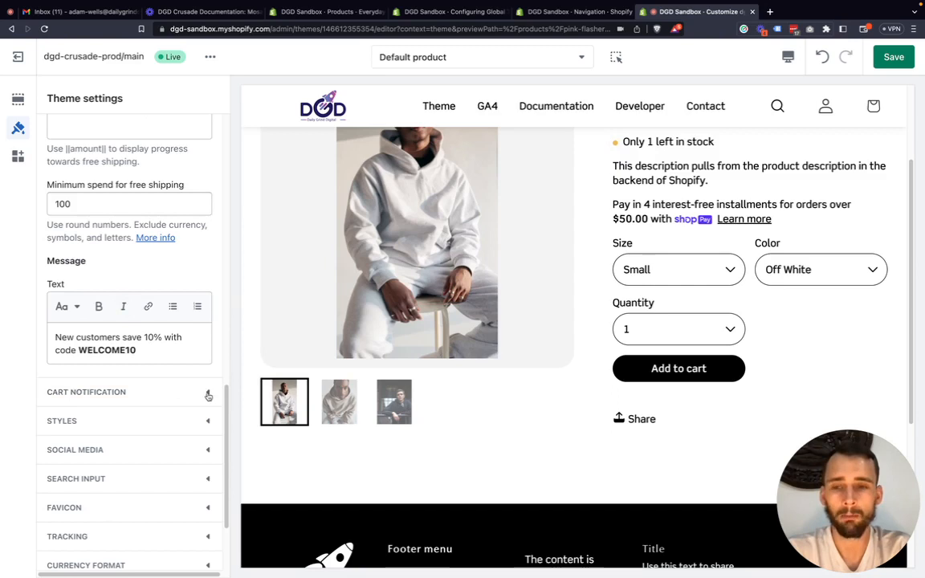
scroll(155, 277, "up", 1)
scroll(109, 291, "up", 5)
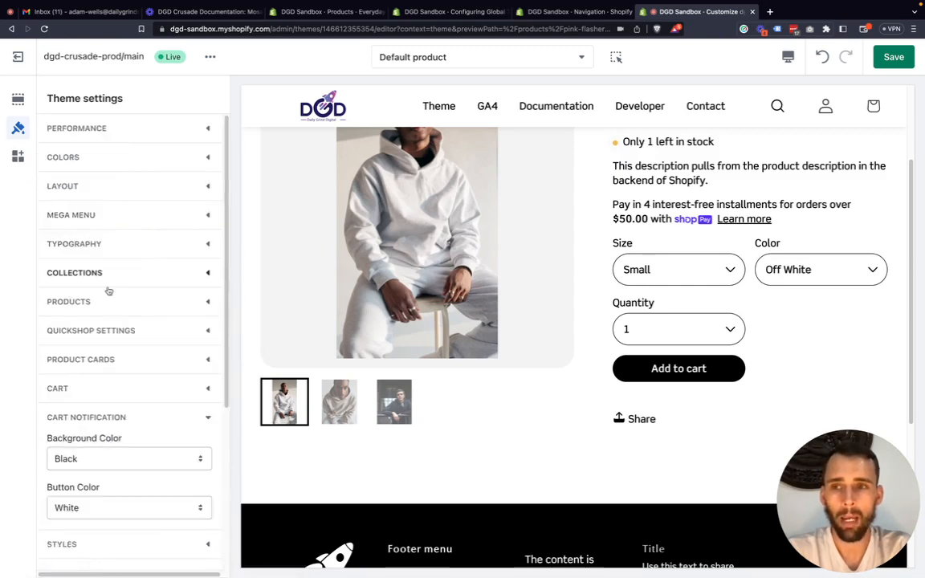
scroll(103, 329, "down", 3)
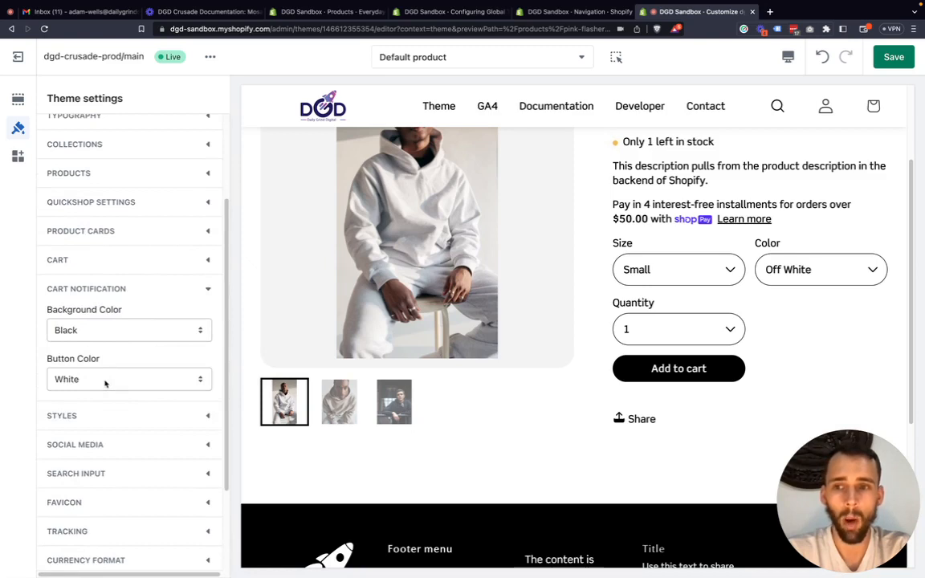
scroll(544, 279, "up", 1)
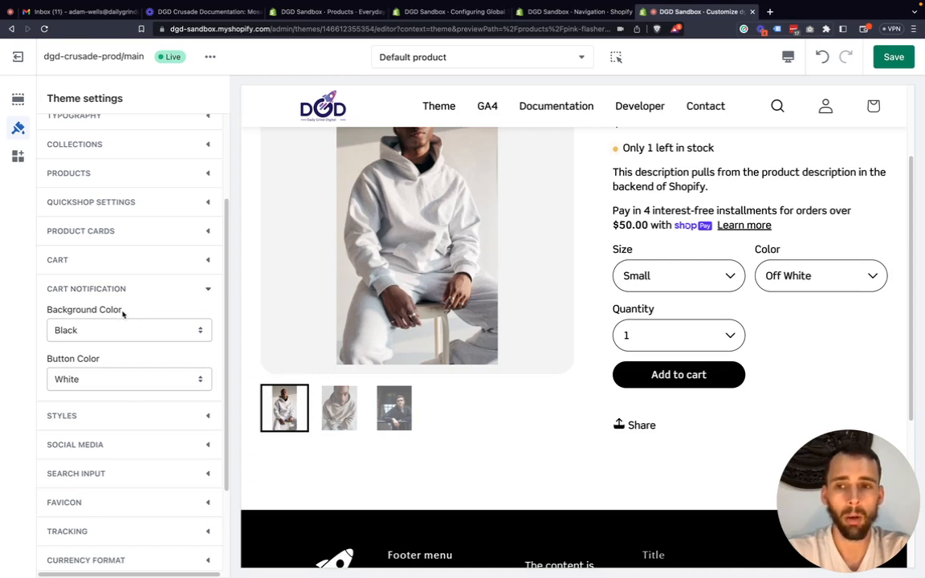
Check the Background Color options of the cart notification, keeping Black.
left_click_drag(124, 312, 48, 314)
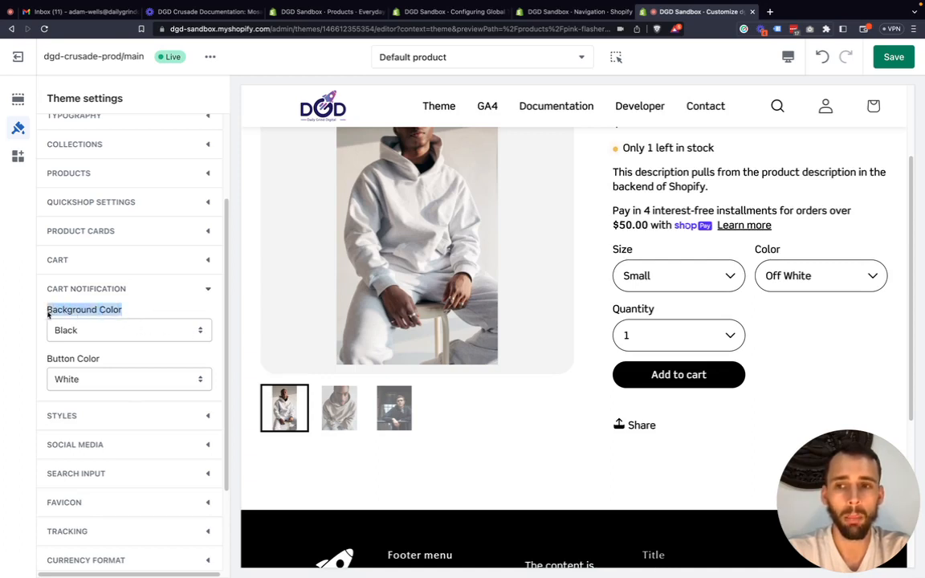
left_click(98, 332)
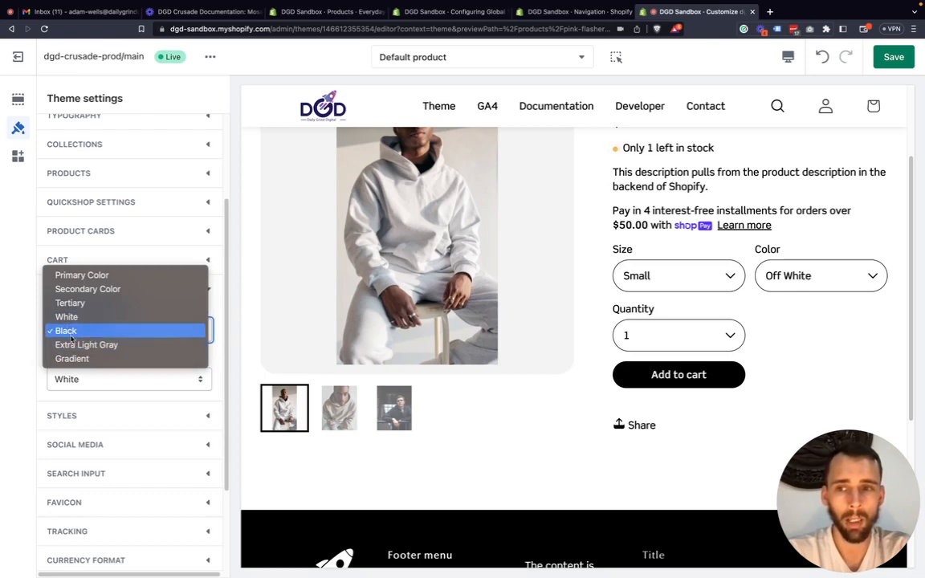
left_click(23, 351)
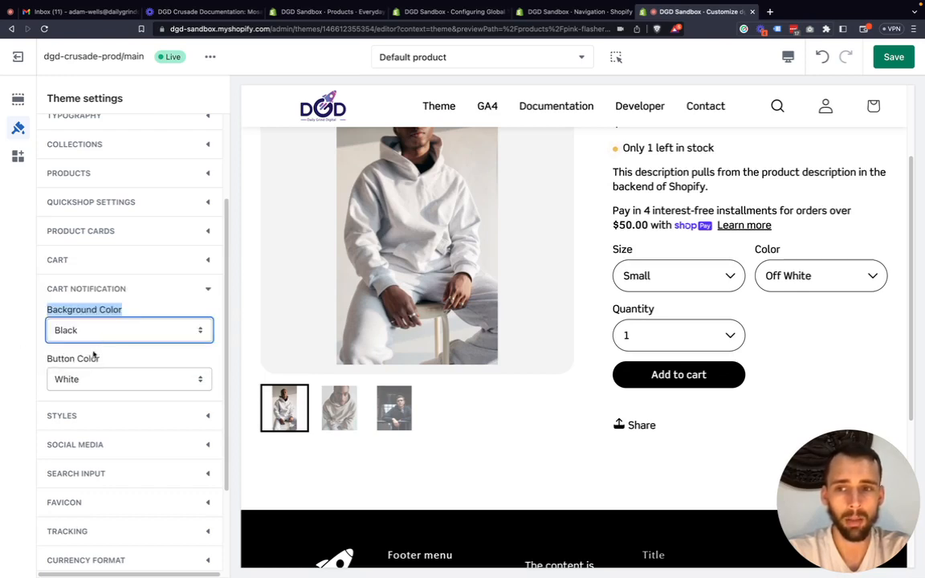
Add the Everyday Set 4.0 to the cart to preview the notification, and open the cart from it.
left_click(652, 382)
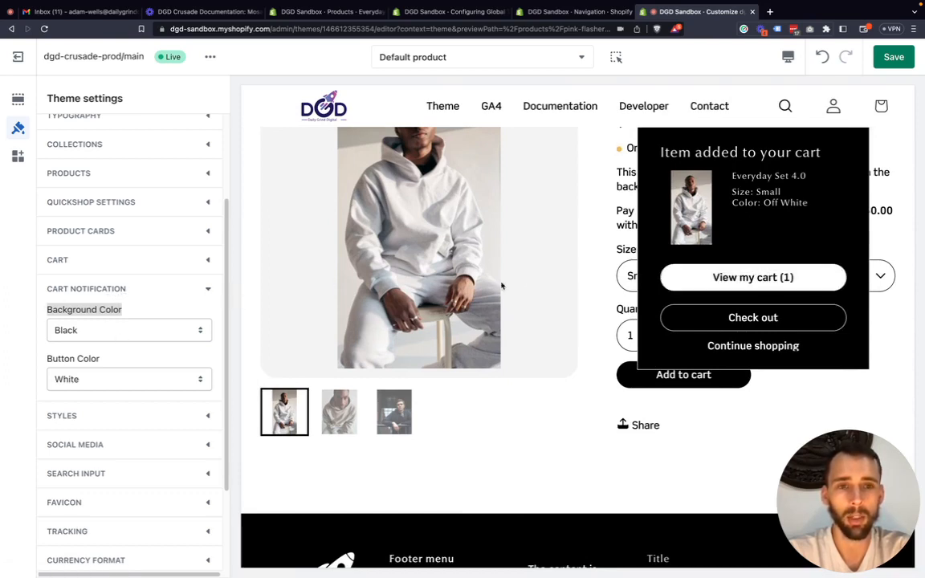
left_click(699, 277)
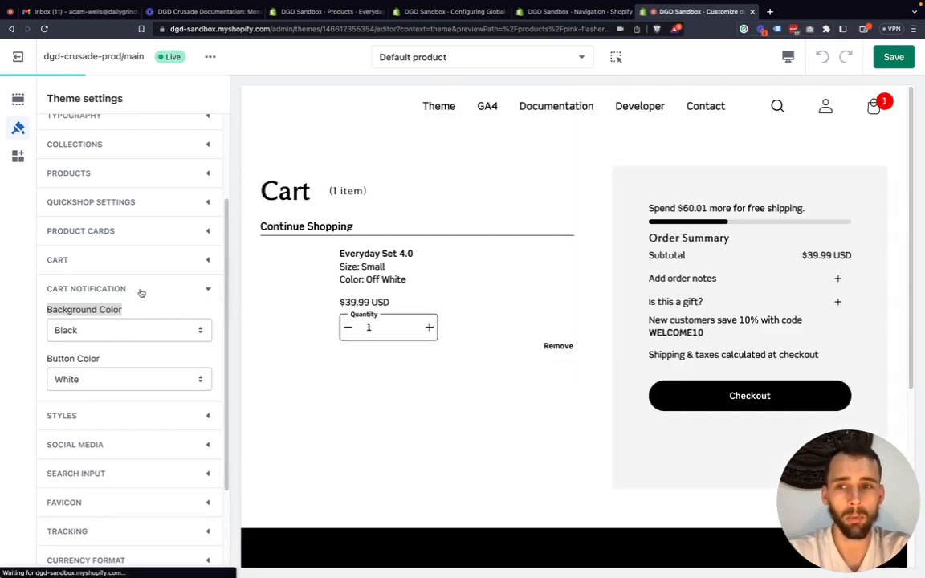
Collapse the Cart notification settings and expand the Cart settings again.
left_click(206, 289)
scroll(174, 289, "down", 1)
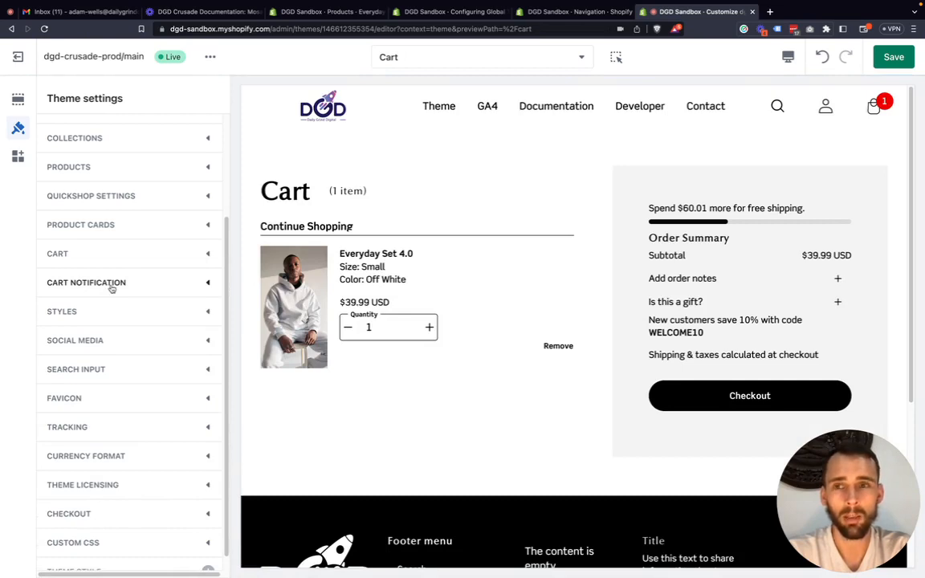
left_click(202, 254)
scroll(147, 271, "down", 1)
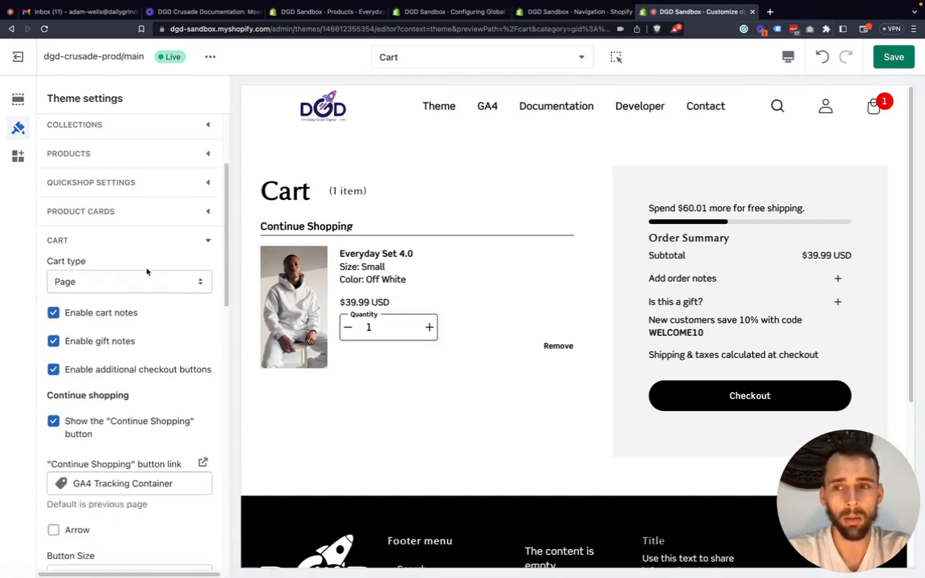
scroll(140, 266, "down", 1)
scroll(135, 258, "down", 1)
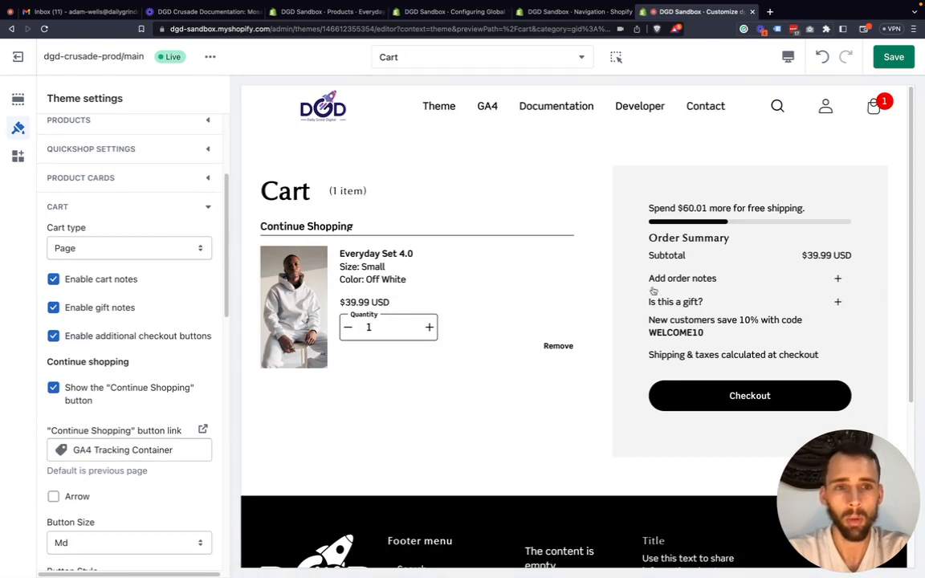
Preview the order notes and gift note fields in the Order Summary, and highlight the WELCOME10 discount message.
scroll(552, 285, "down", 1)
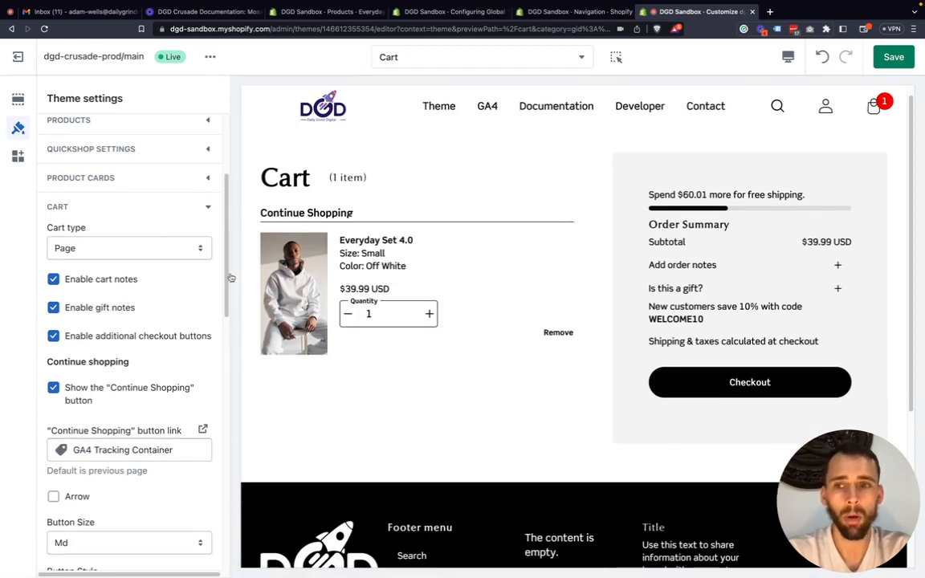
left_click(838, 265)
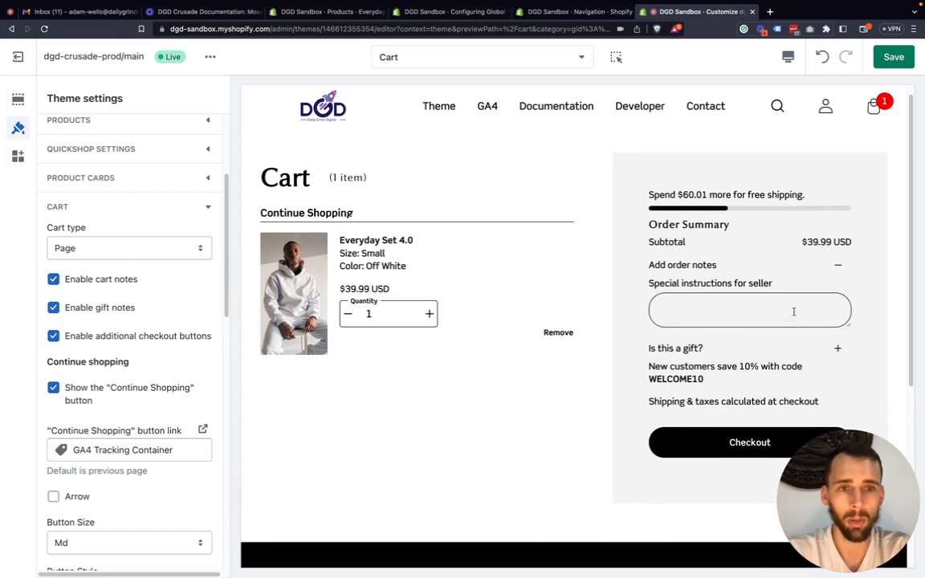
left_click(838, 265)
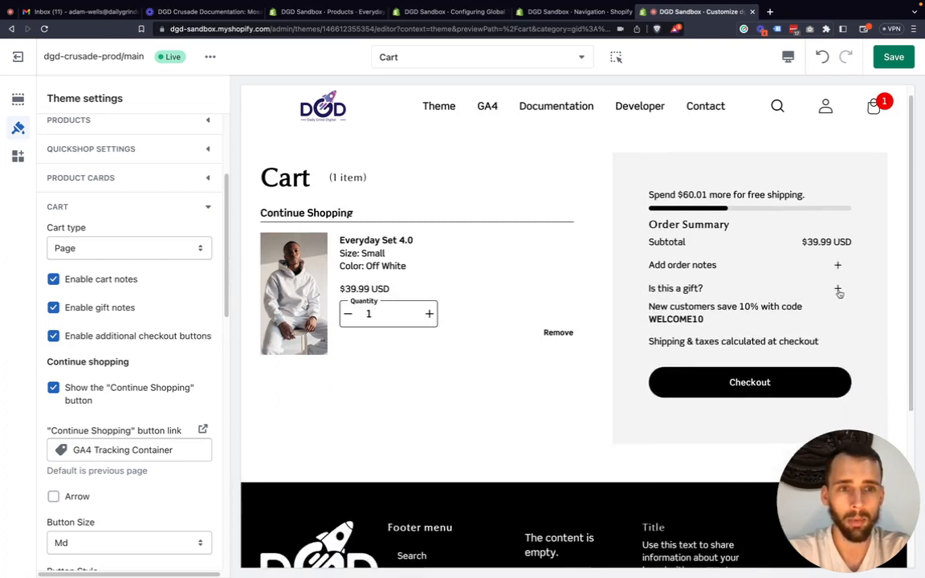
left_click(838, 289)
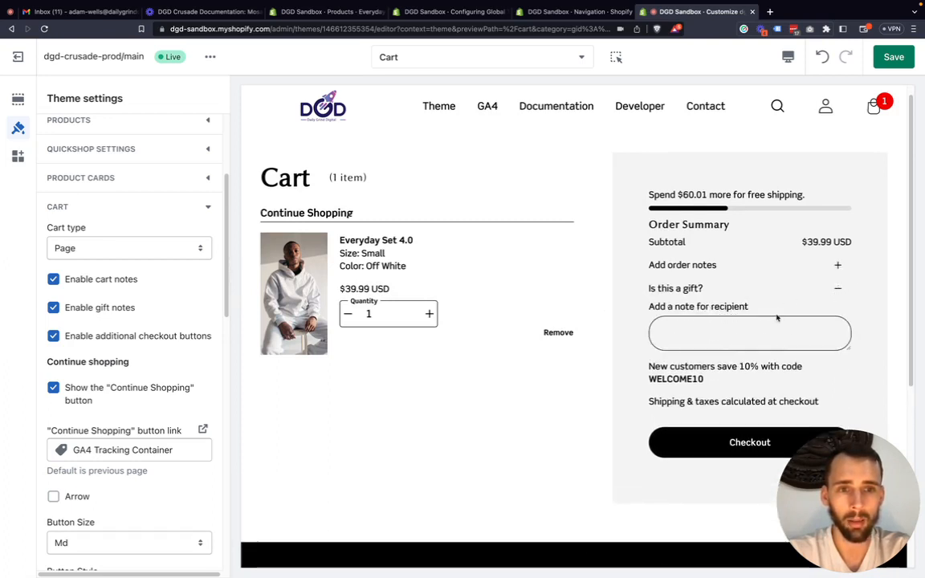
left_click(837, 291)
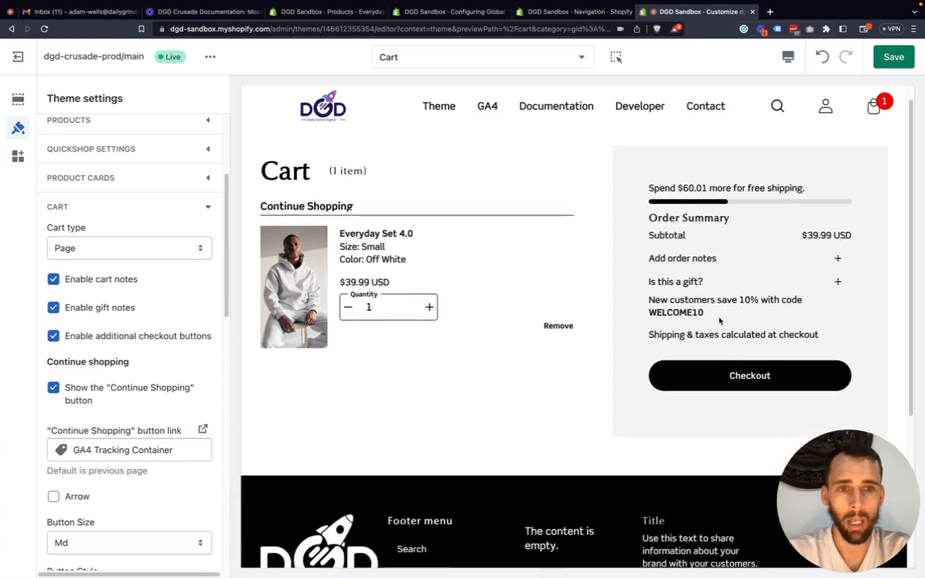
left_click_drag(719, 319, 649, 300)
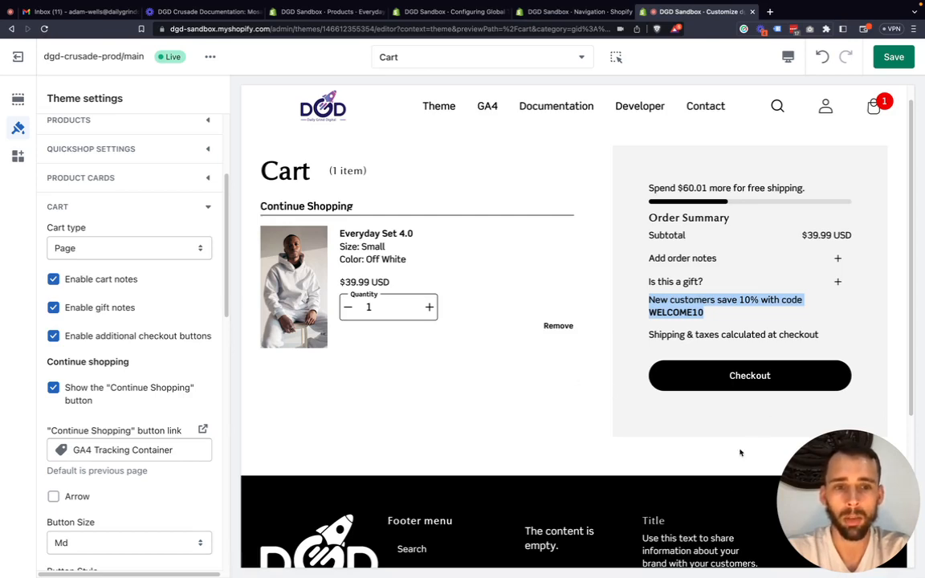
Turn off Enable additional checkout buttons, Enable gift notes and Enable cart notes in the Cart settings.
left_click(94, 337)
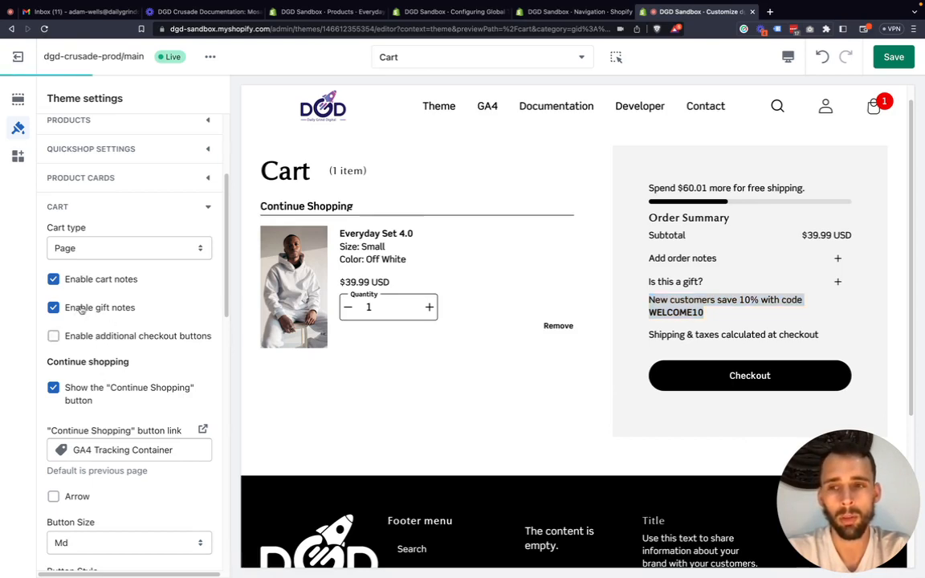
left_click(110, 312)
left_click(101, 282)
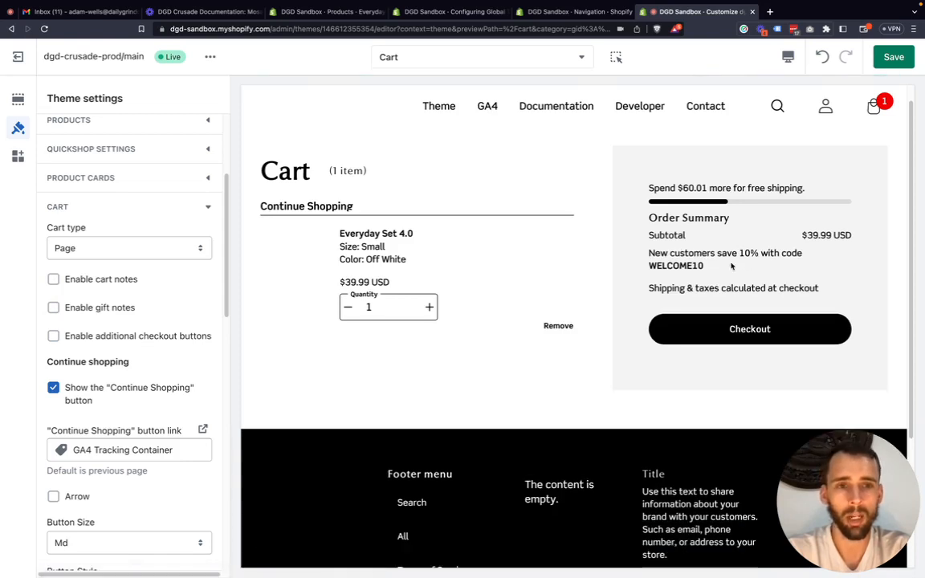
Examine the Cart settings' free shipping message and minimum spend, highlighting the matching line in the Order Summary.
scroll(83, 423, "down", 1)
scroll(103, 398, "down", 1)
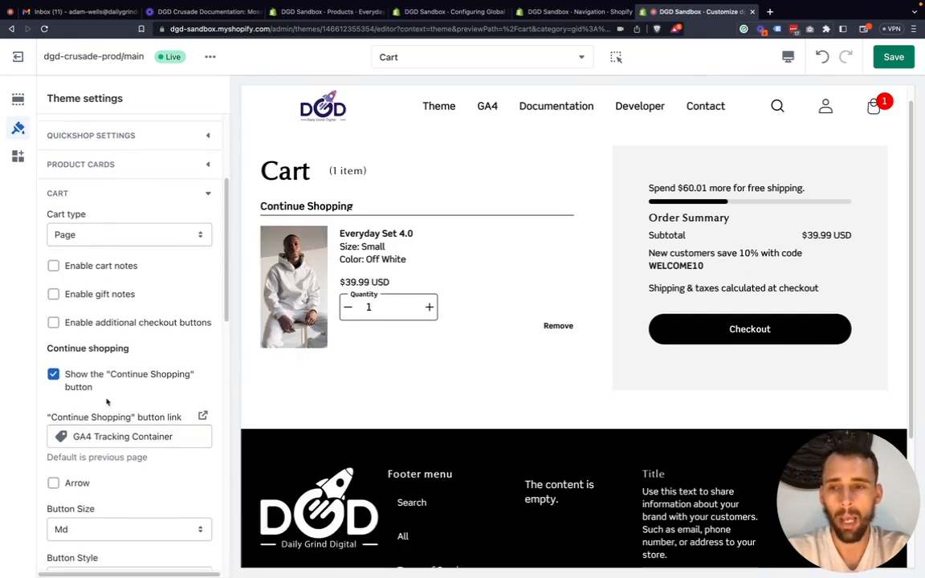
scroll(108, 397, "down", 5)
scroll(104, 398, "down", 5)
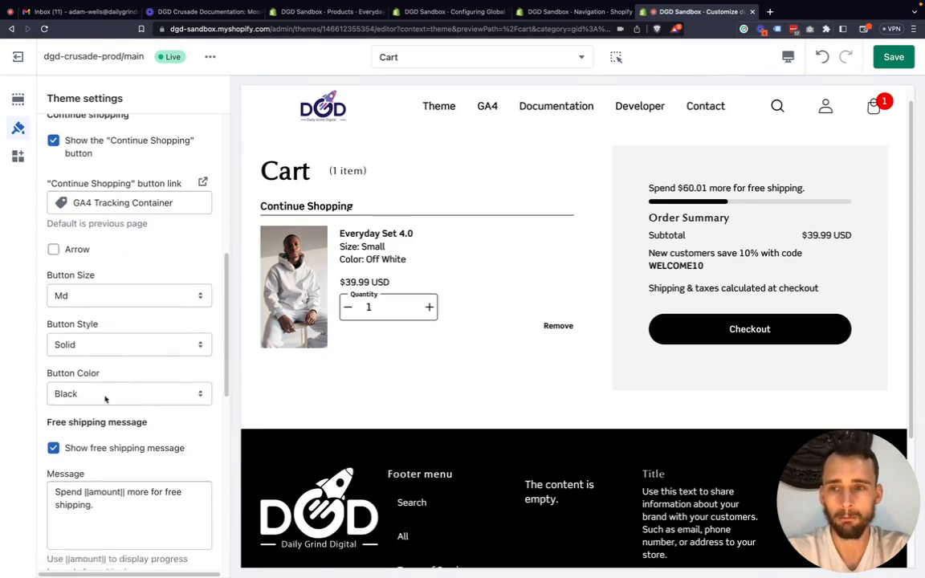
scroll(106, 400, "down", 1)
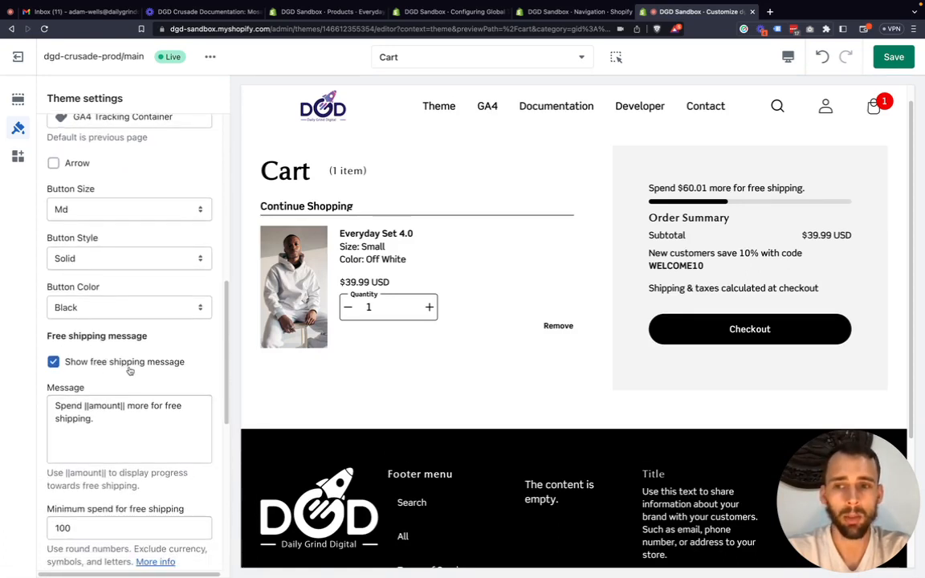
triple_click(793, 186)
scroll(104, 408, "down", 1)
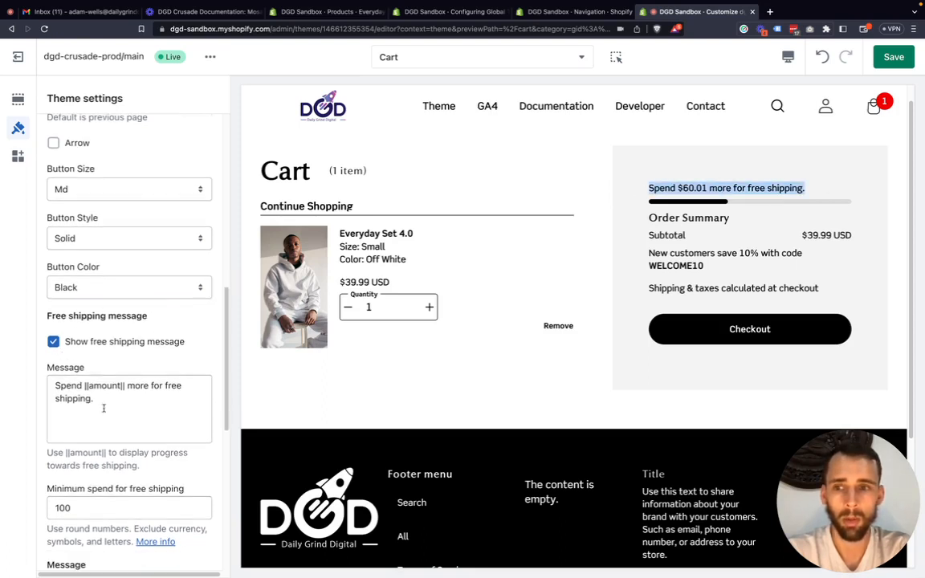
left_click_drag(104, 404, 40, 390)
left_click(86, 387)
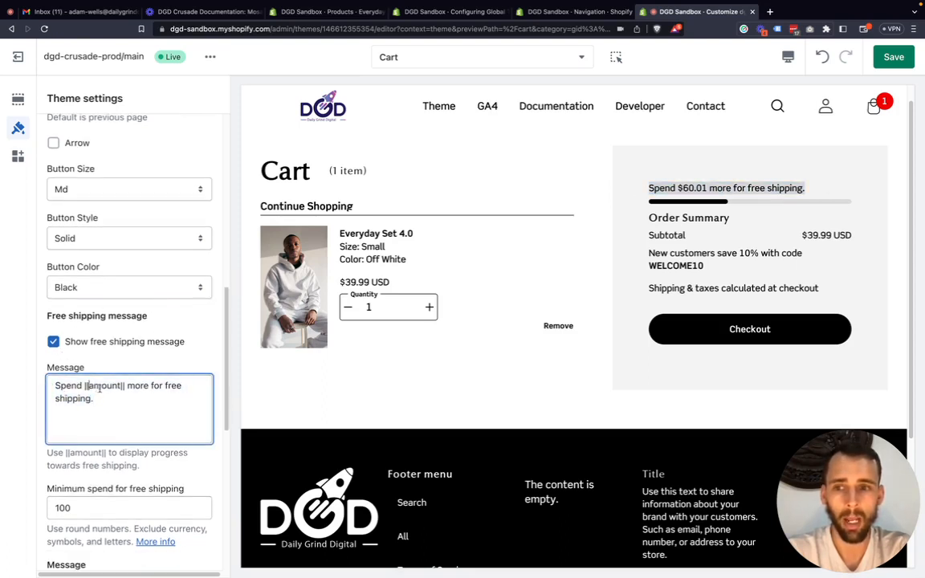
scroll(82, 373, "down", 5)
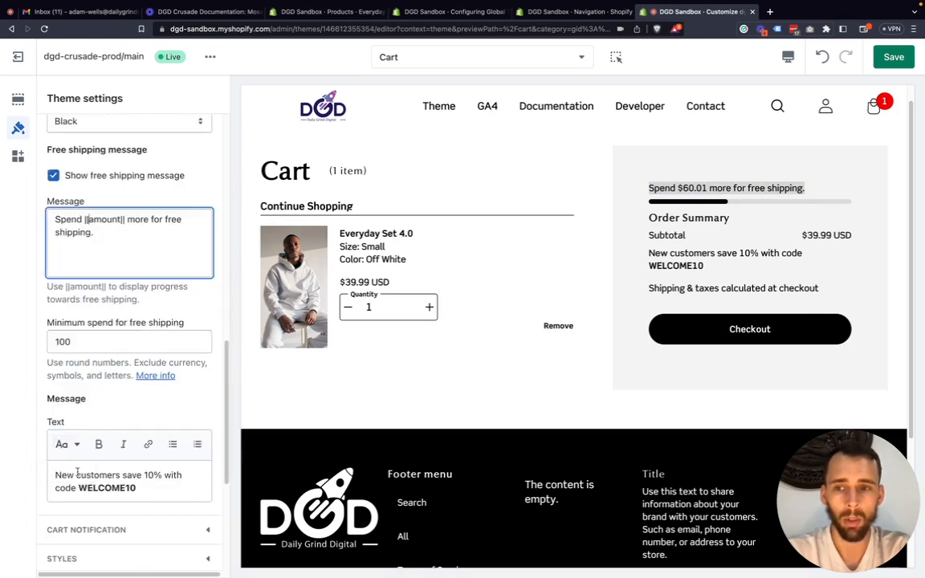
left_click_drag(85, 343, 49, 344)
scroll(73, 317, "up", 1)
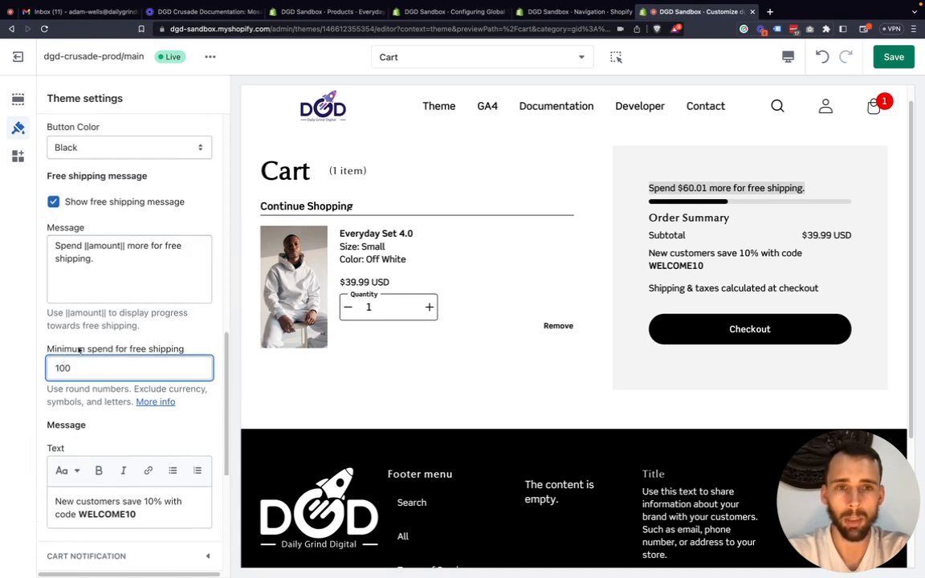
left_click(766, 206)
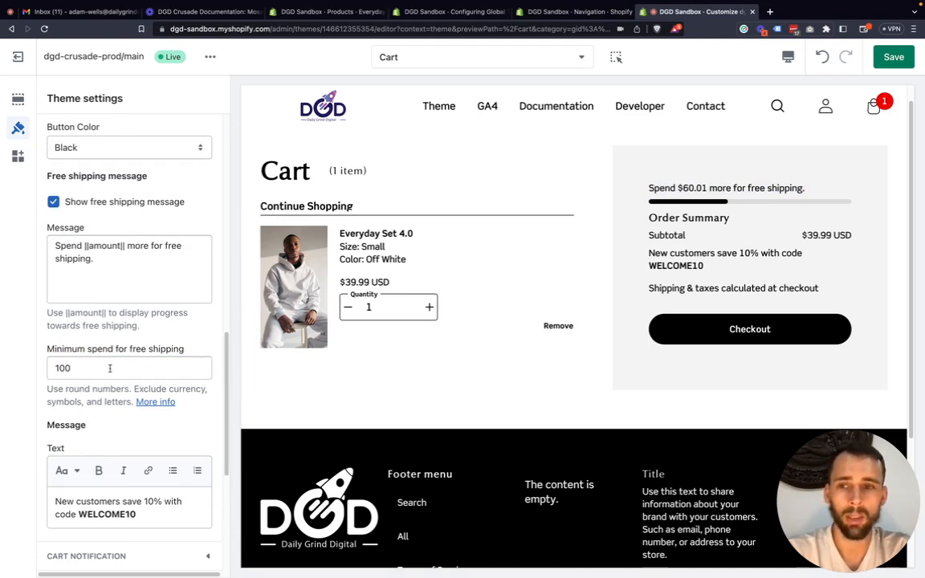
Set the minimum spend for free shipping to 65 and highlight the amount in the Order Summary's free shipping line.
left_click_drag(110, 368, 52, 367)
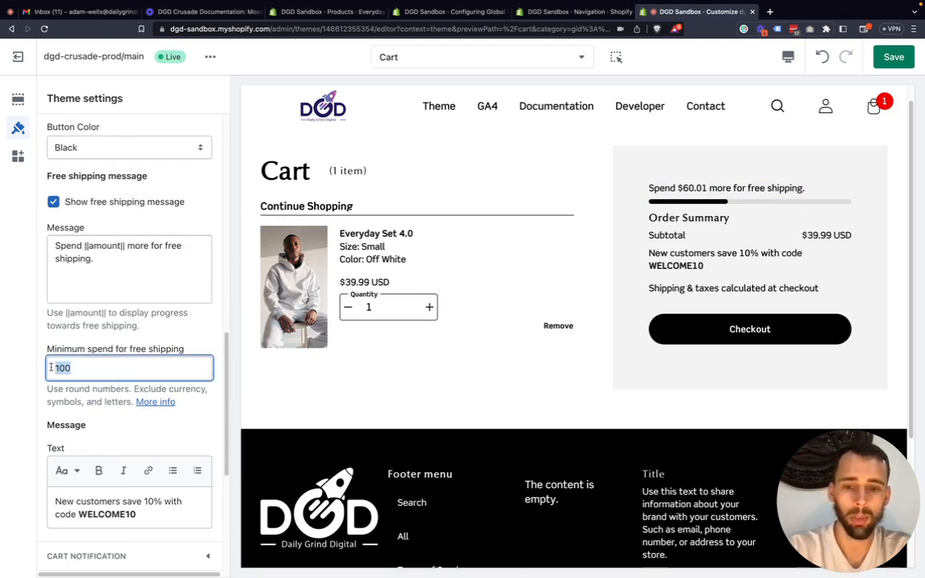
type("65")
left_click(28, 389)
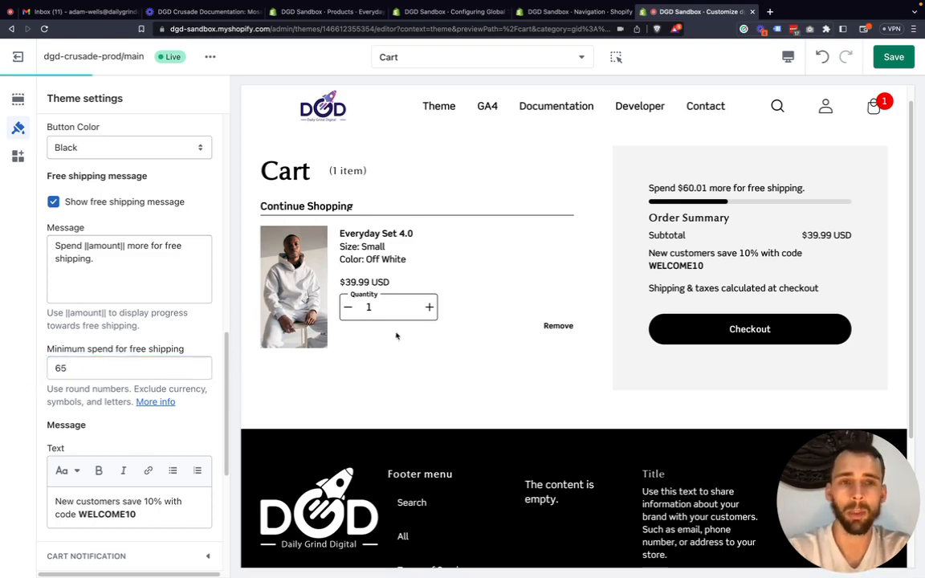
mouse_move(703, 190)
left_mouse_down()
mouse_move(668, 188)
mouse_move(711, 189)
left_mouse_up()
left_click(677, 189)
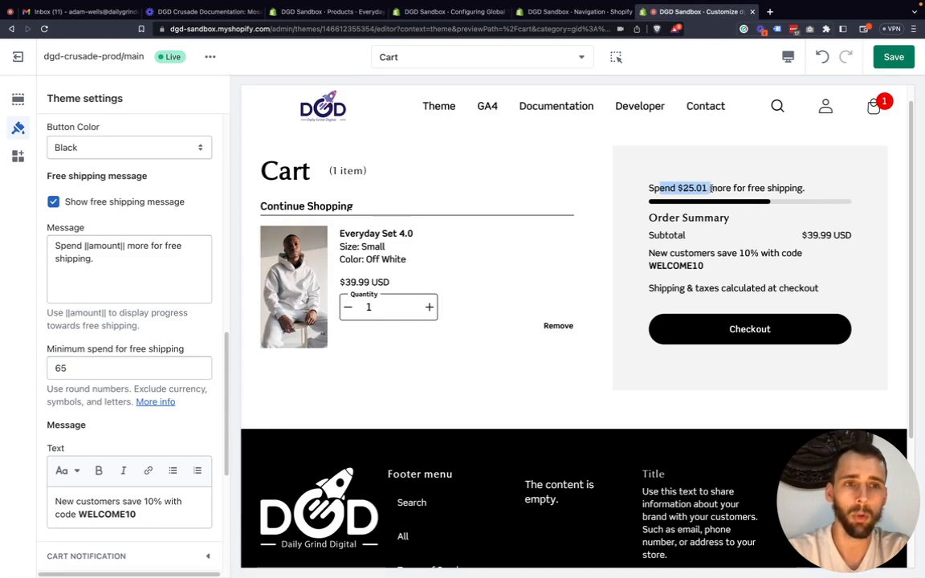
left_click(711, 189)
Highlight the WELCOME10 discount message in the settings and the Order Summary, and clear its text in the Cart settings.
scroll(73, 373, "down", 1)
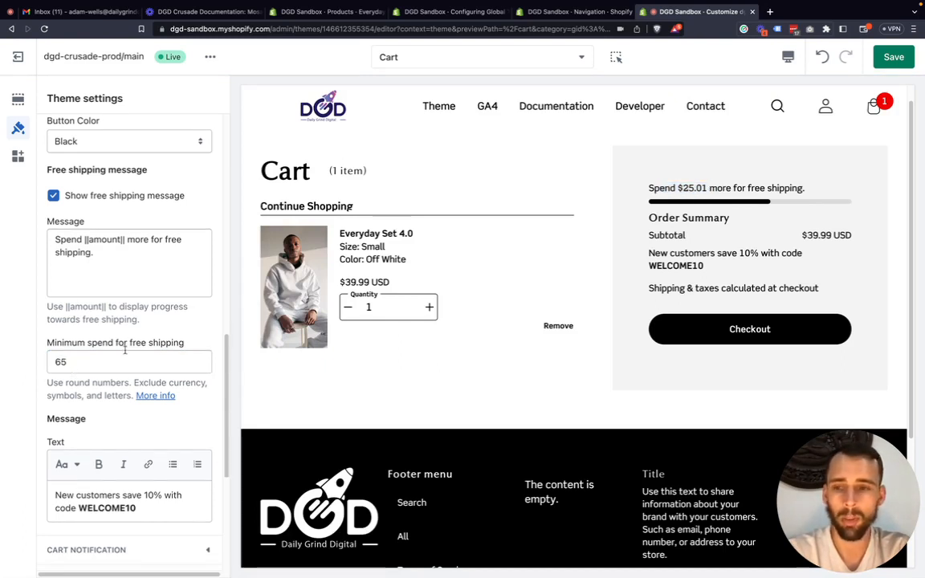
scroll(103, 377, "down", 1)
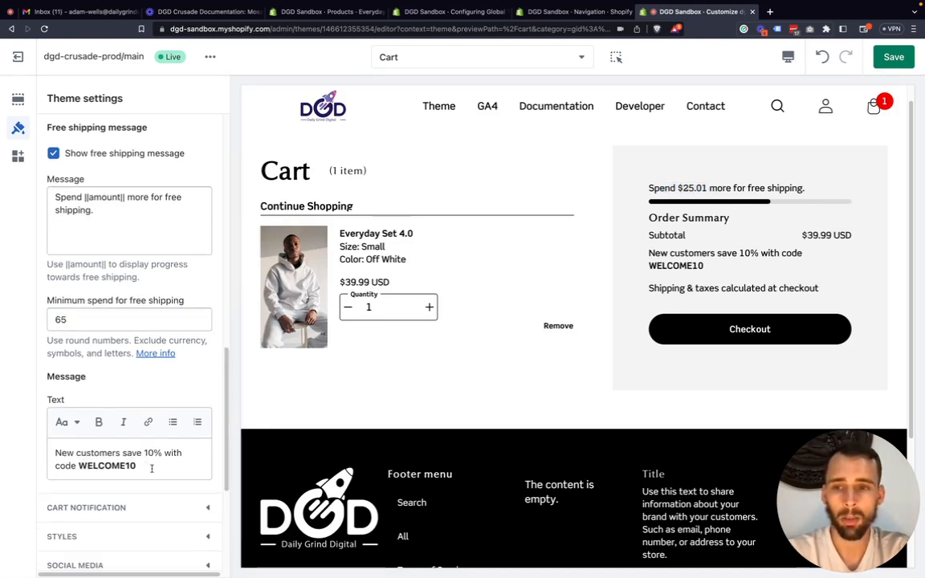
left_click_drag(151, 468, 58, 438)
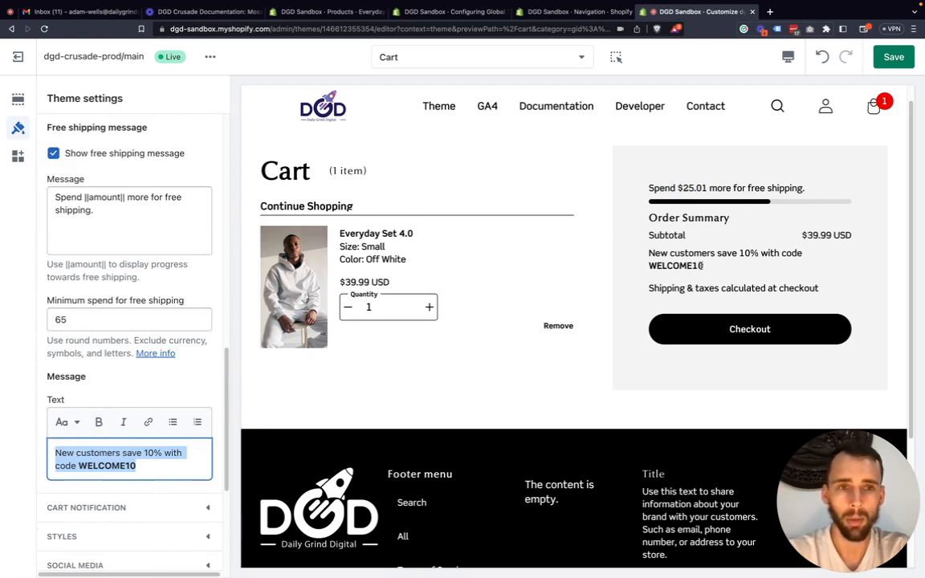
left_click(713, 267)
left_click_drag(713, 266, 585, 234)
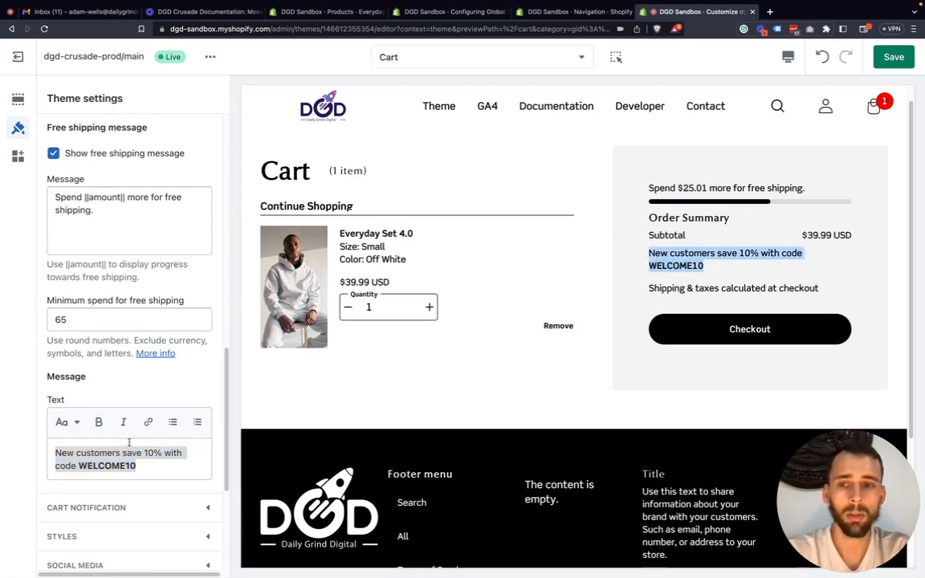
left_click_drag(145, 471, 41, 461)
key("BackSpace")
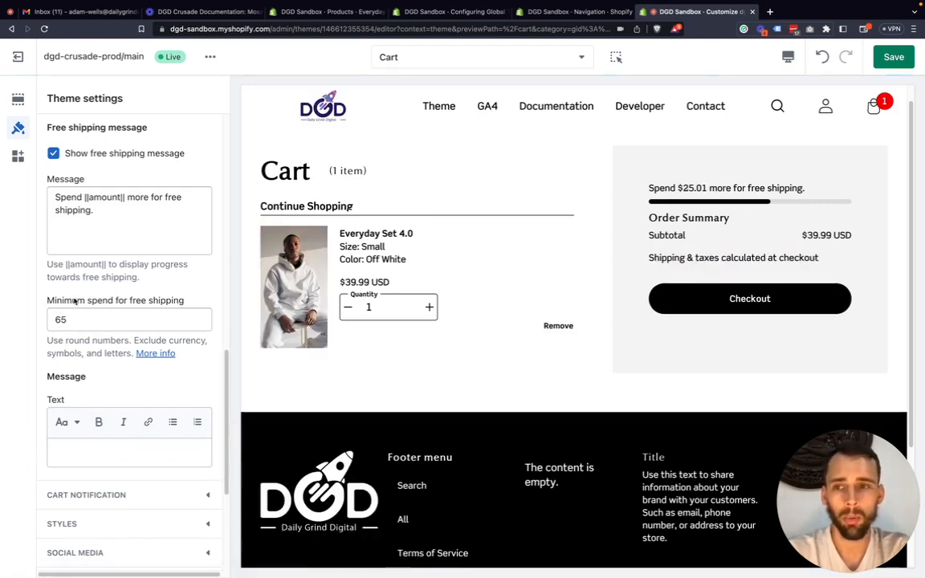
Turn off Show free shipping message in the Cart settings and check the available Button Size options.
scroll(73, 297, "up", 2)
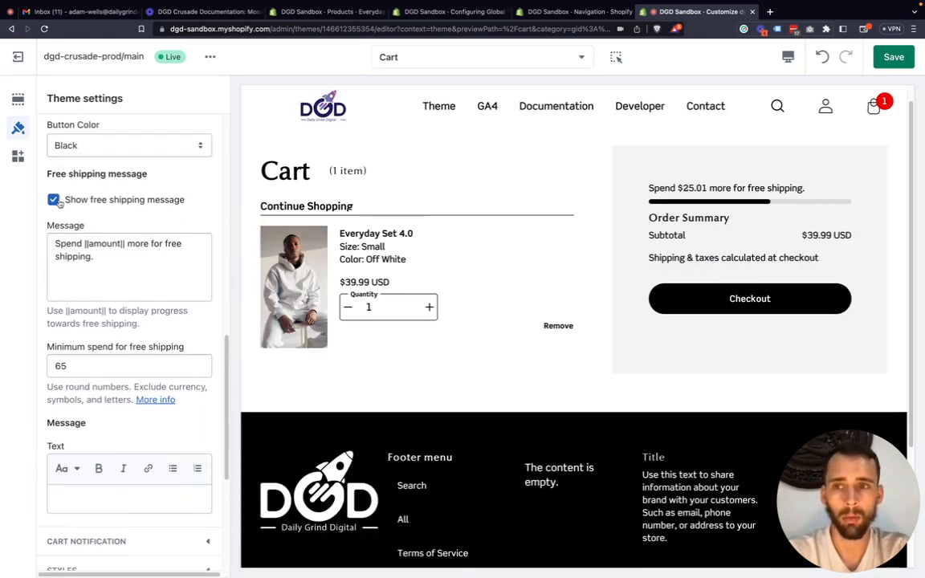
left_click(55, 200)
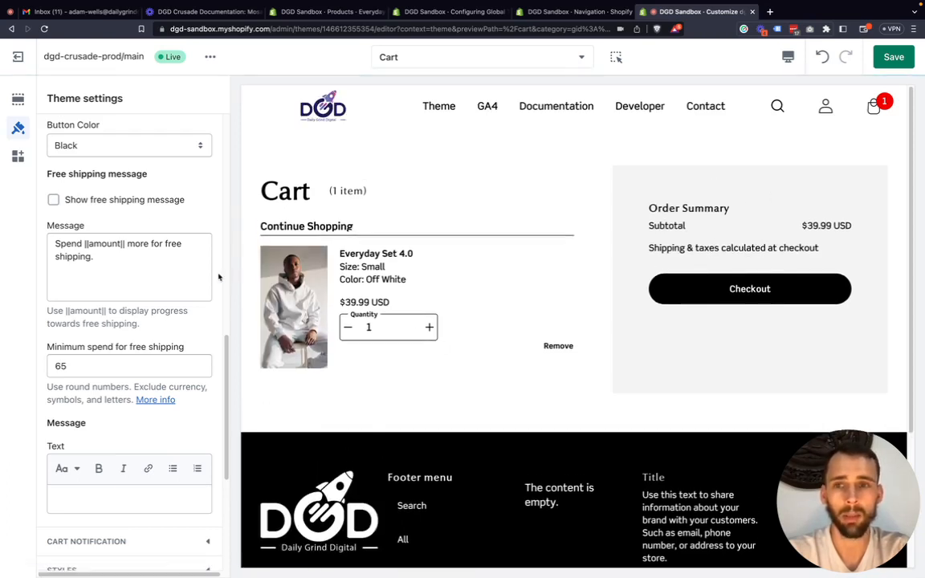
scroll(97, 221, "up", 6)
scroll(98, 222, "up", 2)
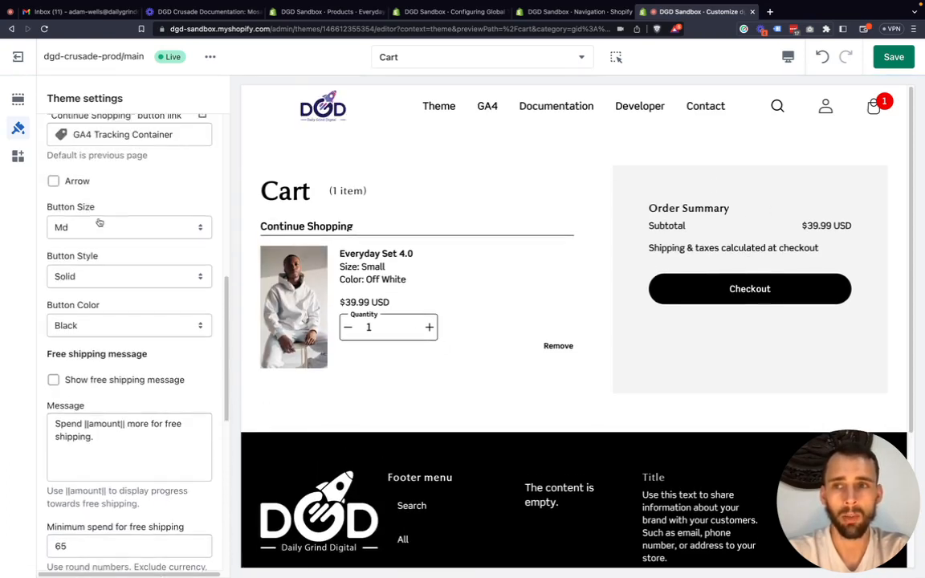
scroll(103, 257, "down", 3)
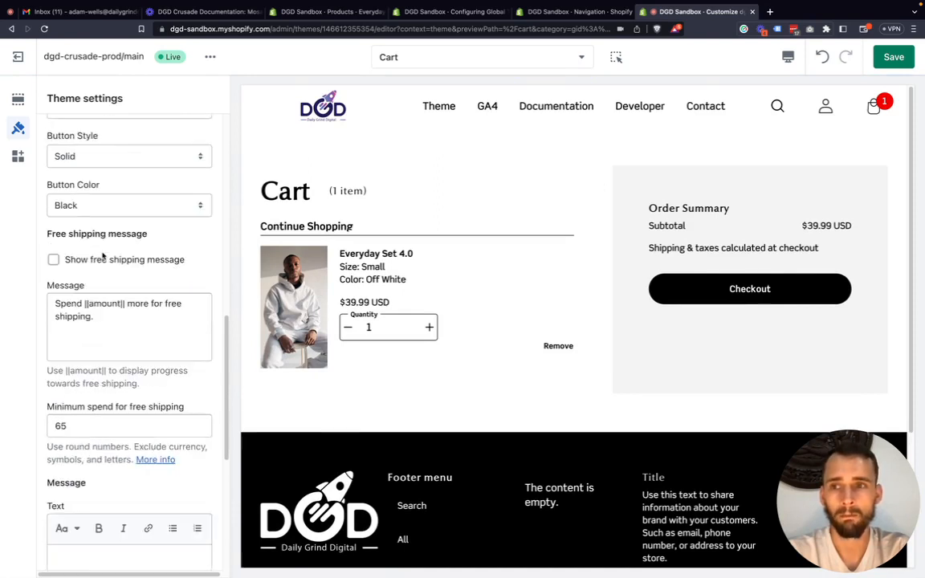
scroll(102, 249, "up", 3)
left_click(97, 234)
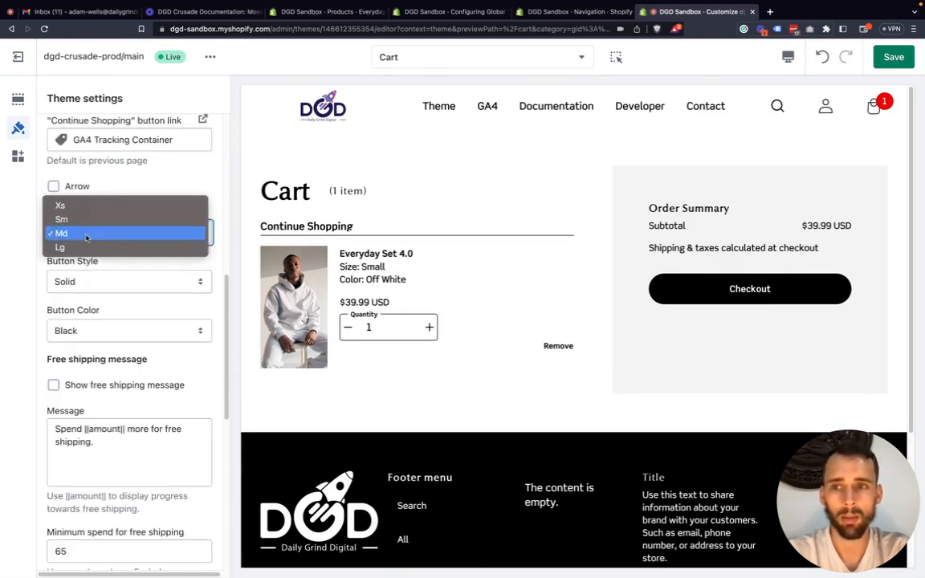
left_click(5, 279)
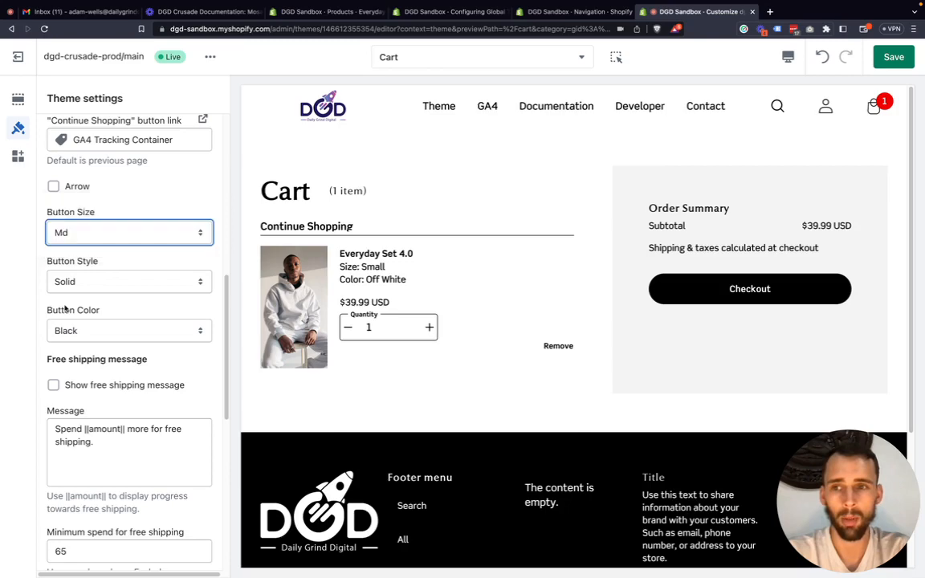
Remove the Everyday Set 4.0 from the cart to preview the empty cart page.
scroll(66, 310, "down", 4)
scroll(72, 309, "down", 6)
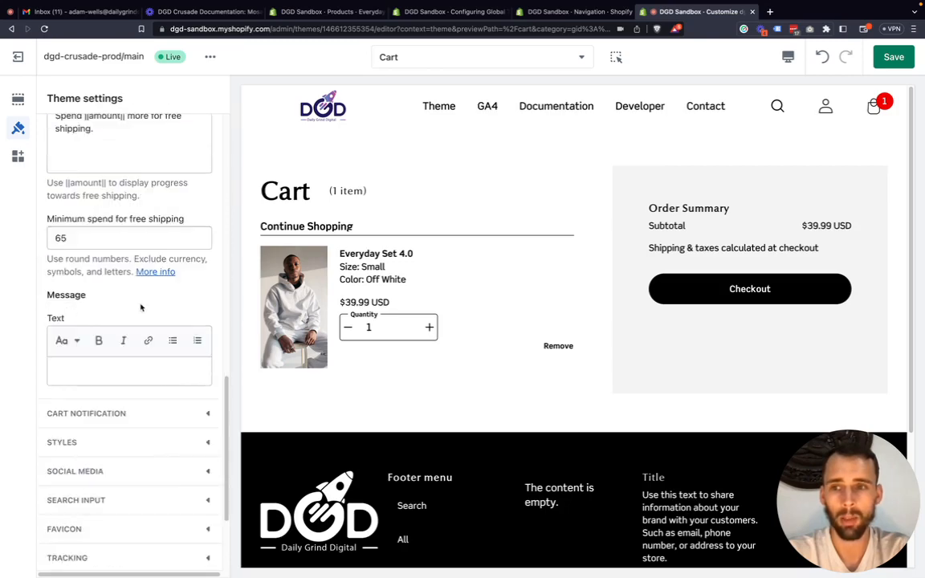
scroll(140, 307, "up", 10)
scroll(140, 305, "up", 2)
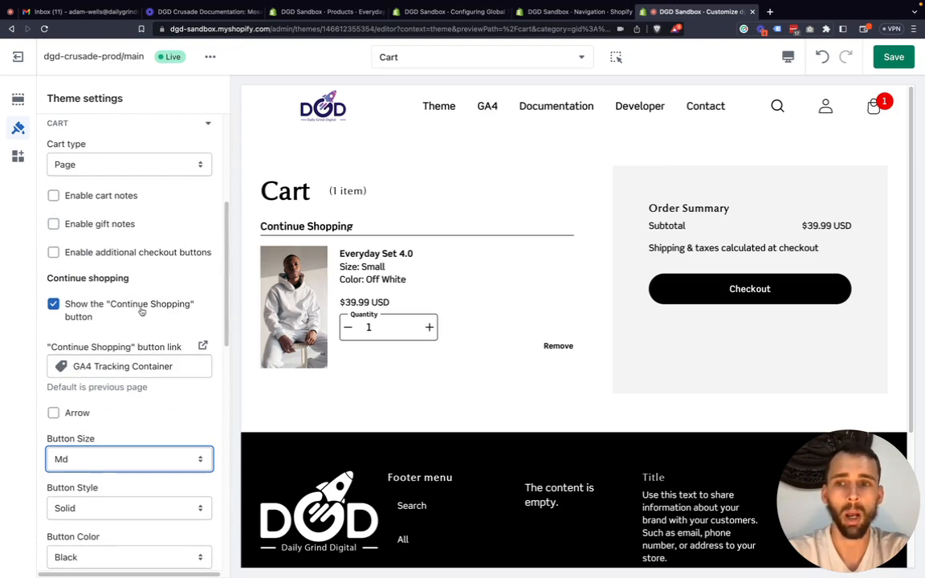
left_click(559, 347)
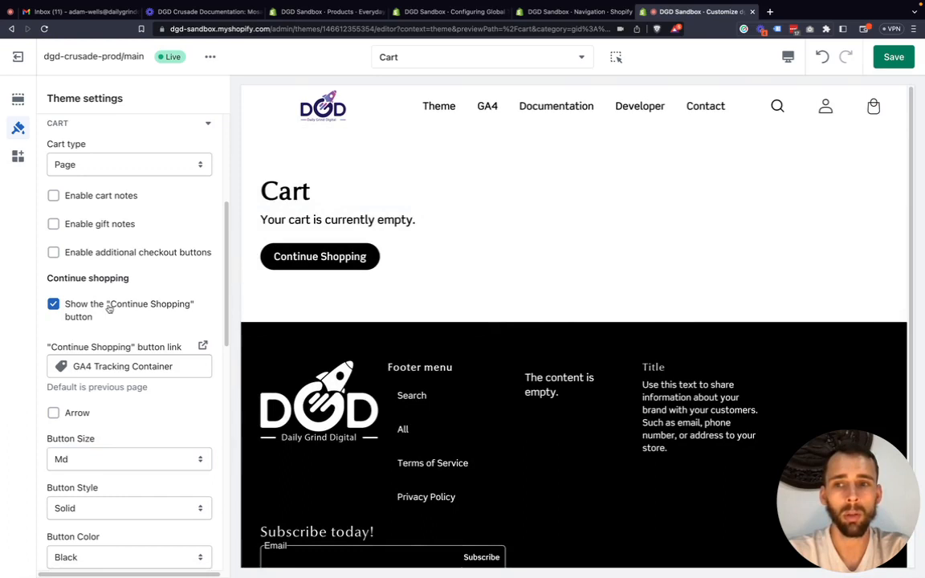
Link the "Continue Shopping" button to the collection Example Collection.
left_click(94, 366)
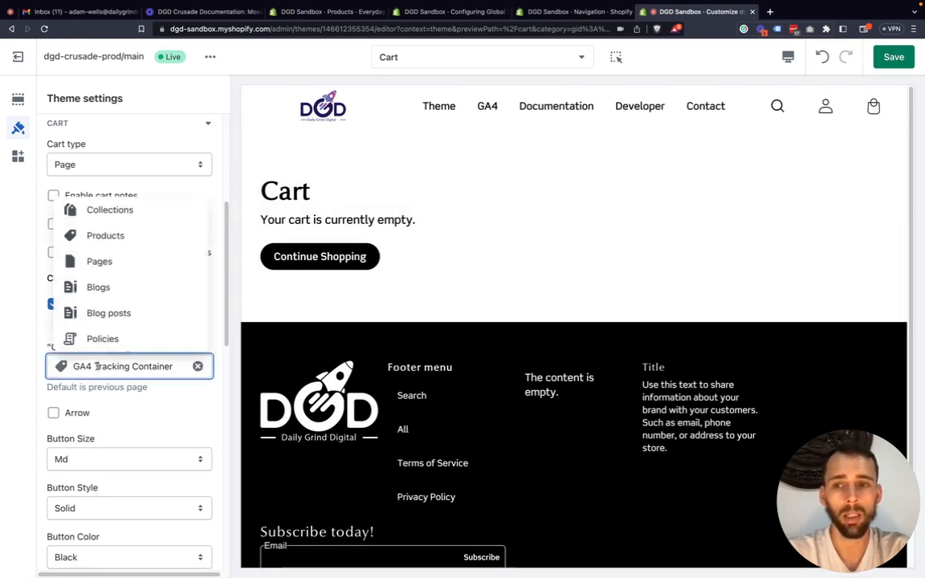
left_click(116, 210)
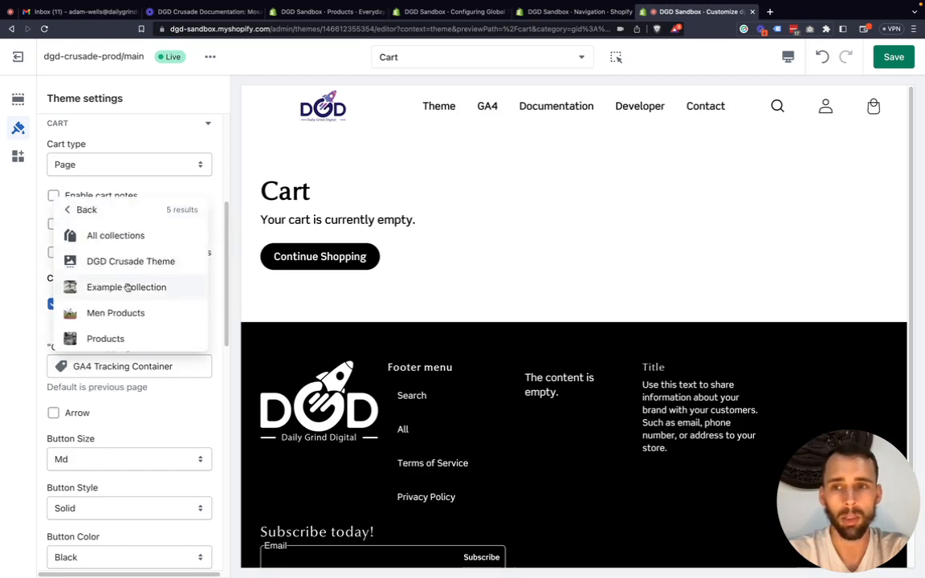
left_click(126, 288)
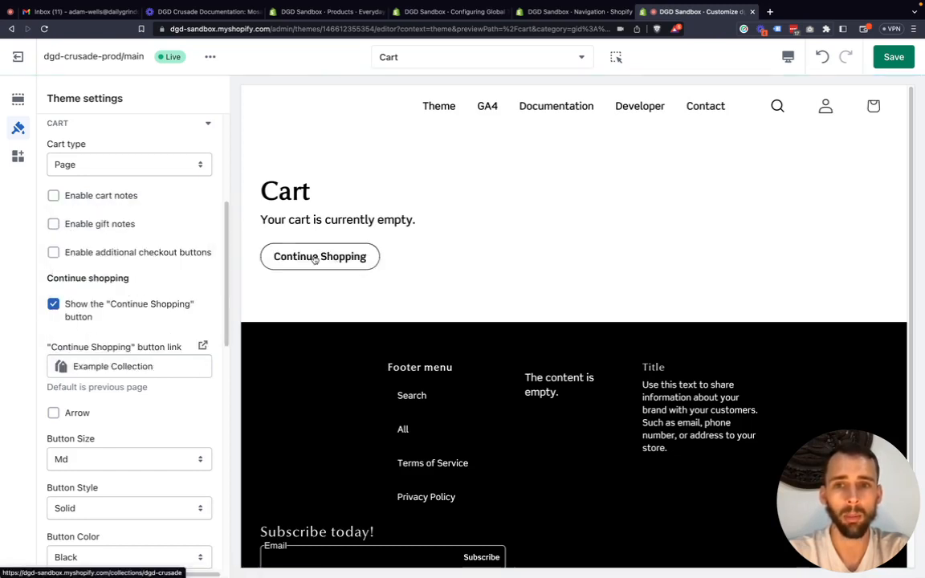
Highlight the "Continue Shopping" link value, and switch the button's display off and back on.
left_click_drag(137, 367, 62, 367)
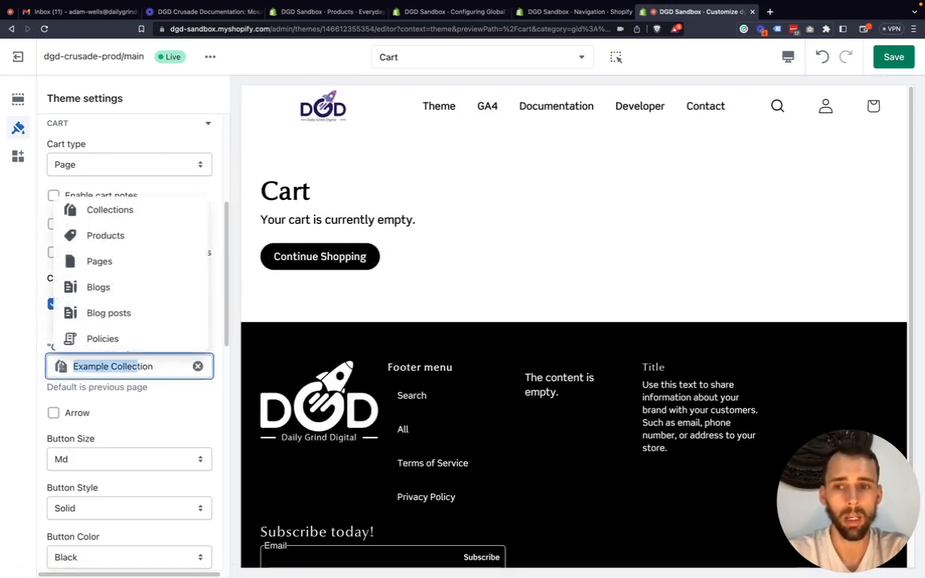
left_click(15, 366)
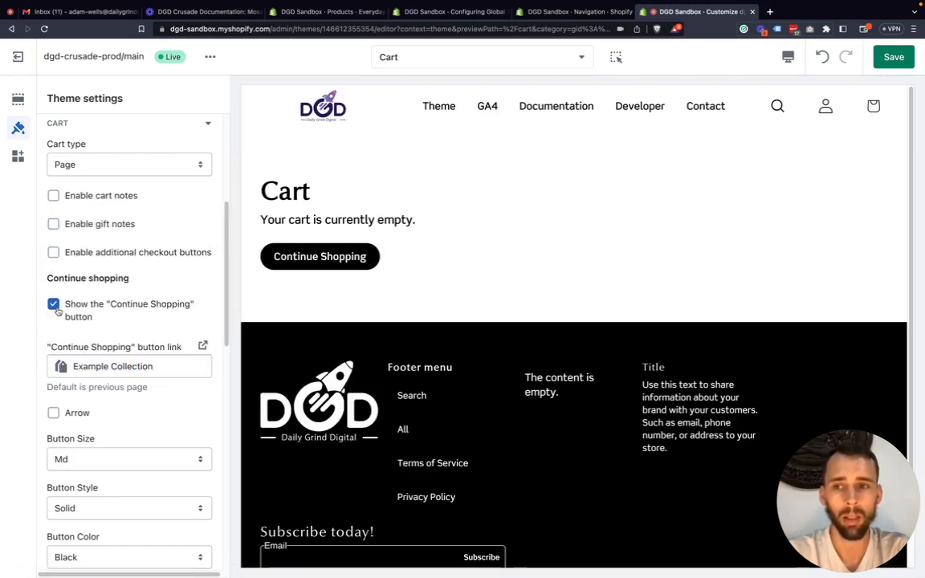
left_click(54, 306)
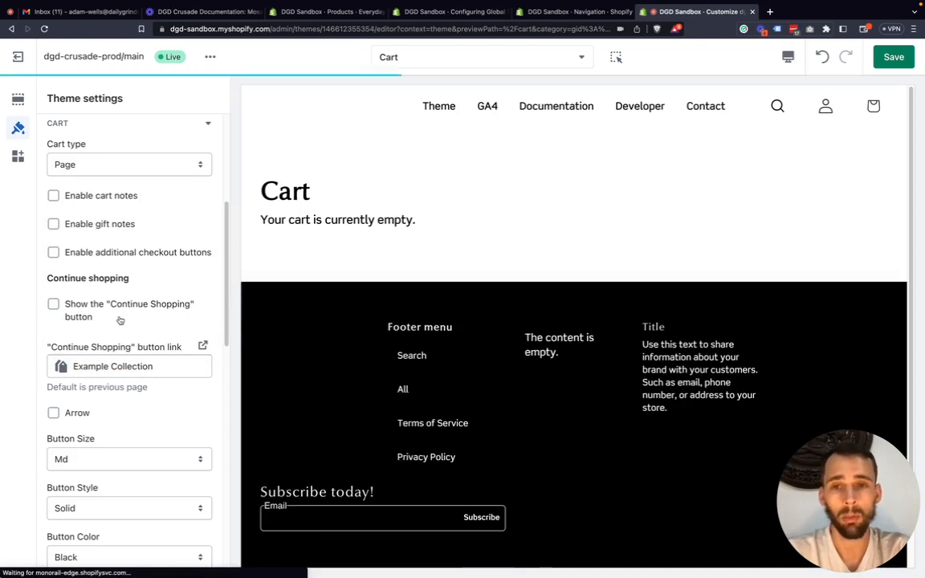
left_click(54, 306)
Turn on the Arrow option for the "Continue Shopping" button and collapse the Cart settings.
scroll(107, 320, "down", 3)
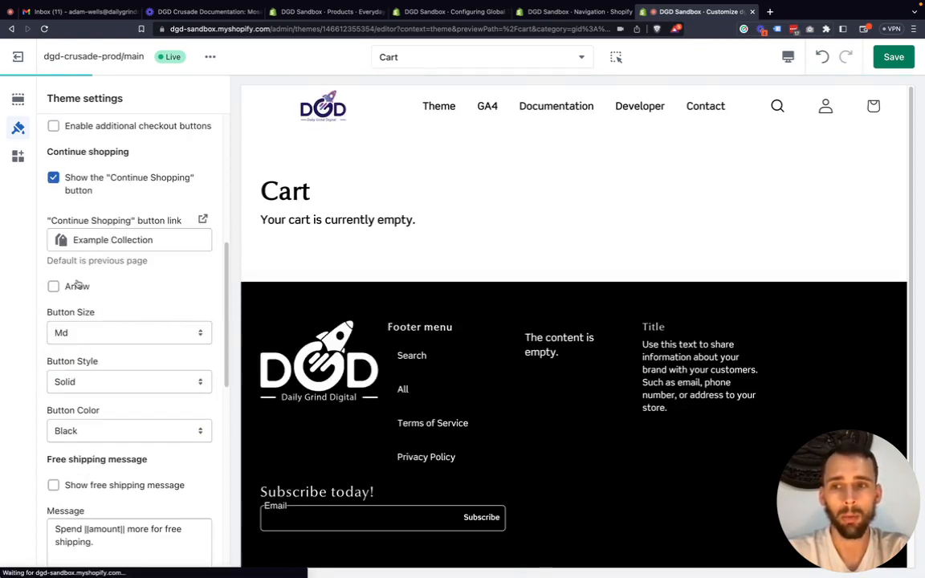
left_click(76, 286)
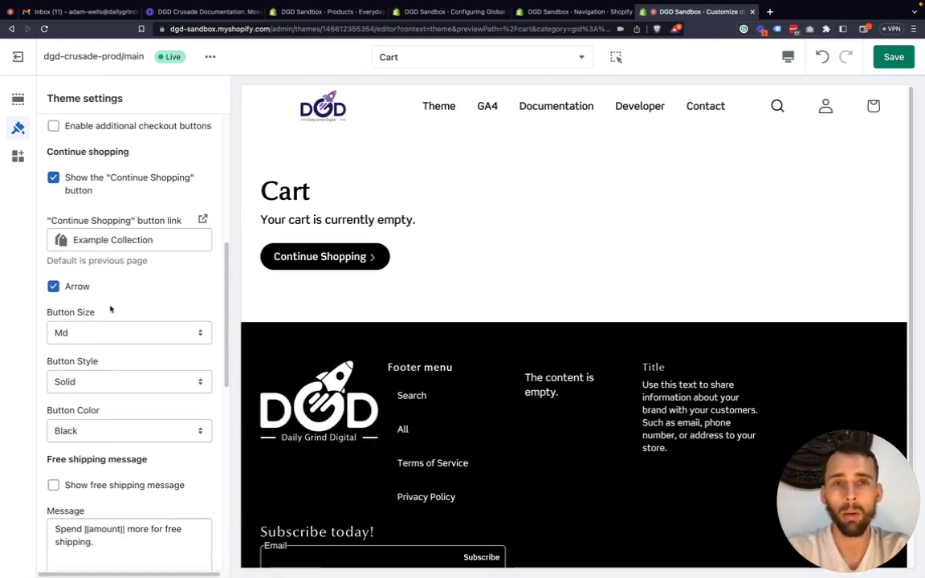
scroll(124, 302, "up", 5)
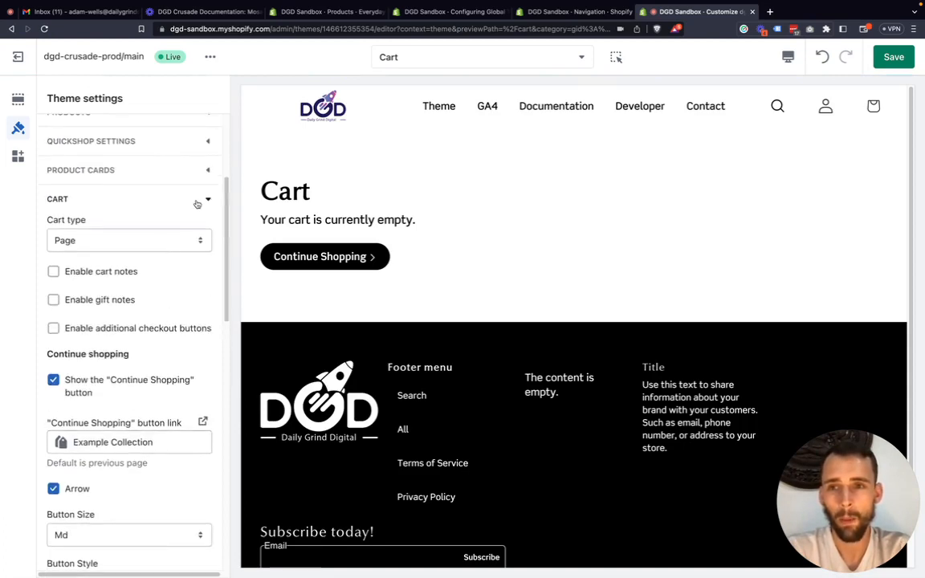
left_click(204, 199)
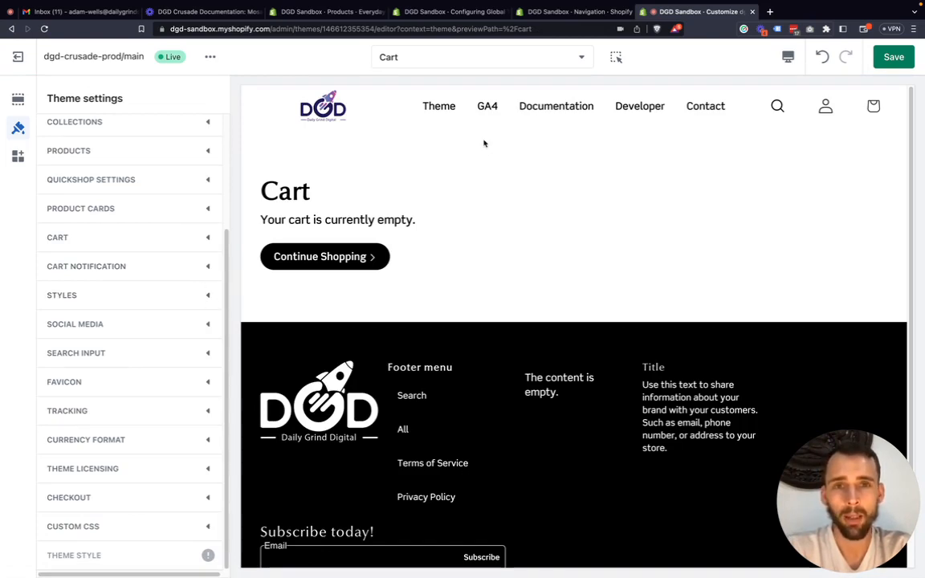
Preview the DGD Crusade Shopify Theme product page and expand the Styles settings.
left_click(450, 110)
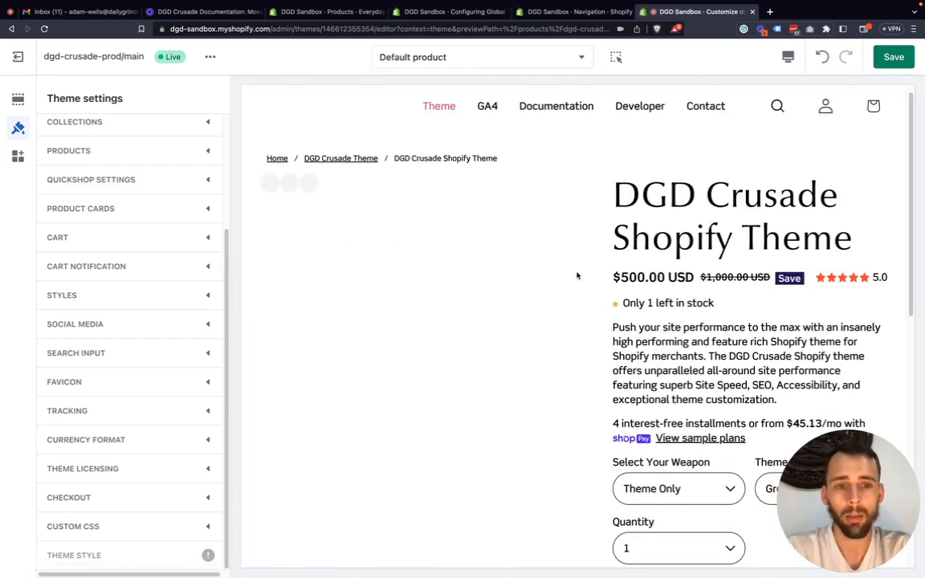
scroll(556, 258, "down", 10)
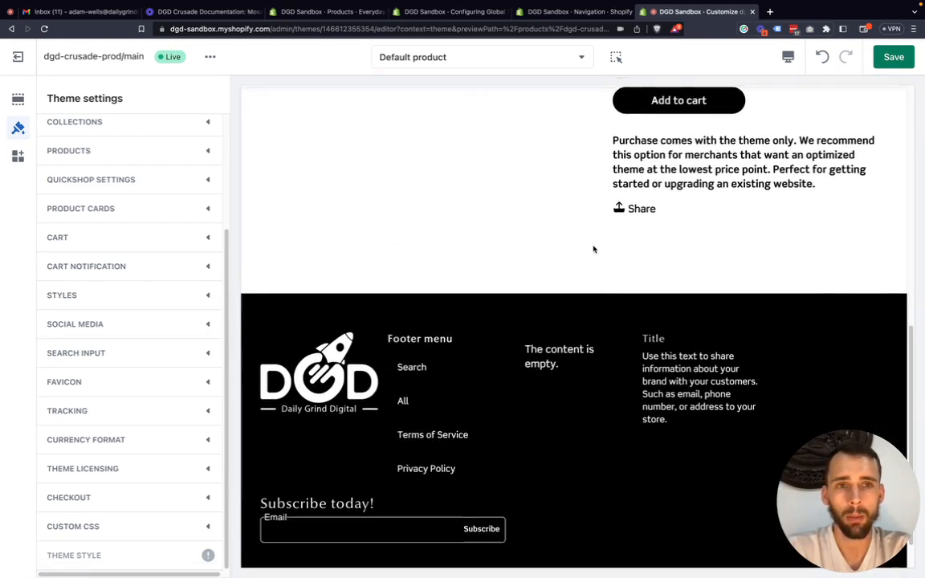
scroll(433, 250, "up", 1)
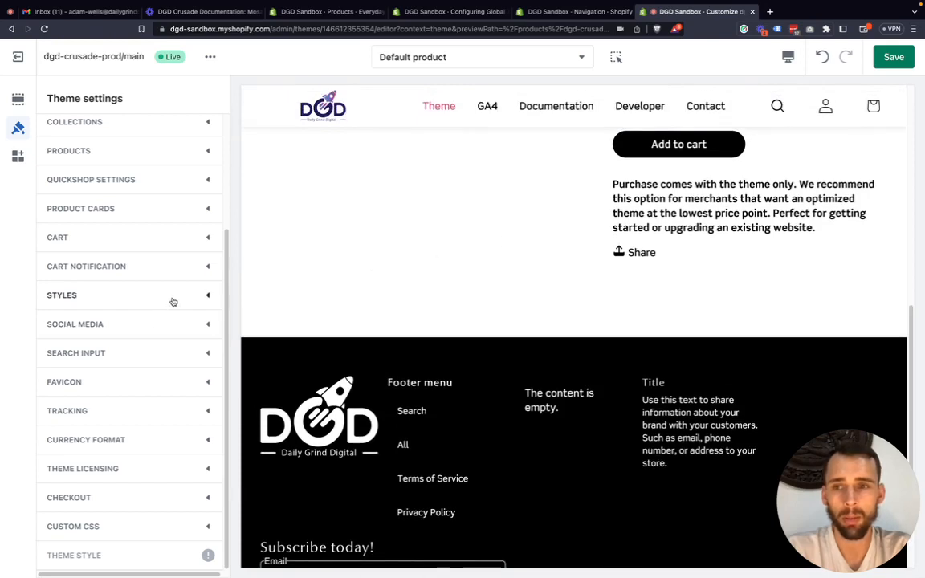
left_click(209, 294)
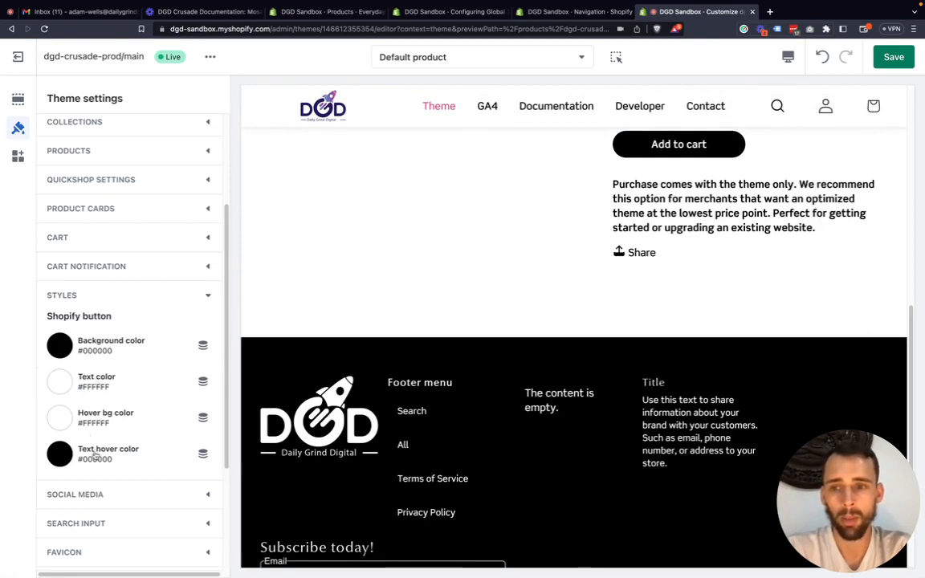
Turn on the dynamic checkout buttons in the product information's Form block and return to the section list.
left_click(18, 98)
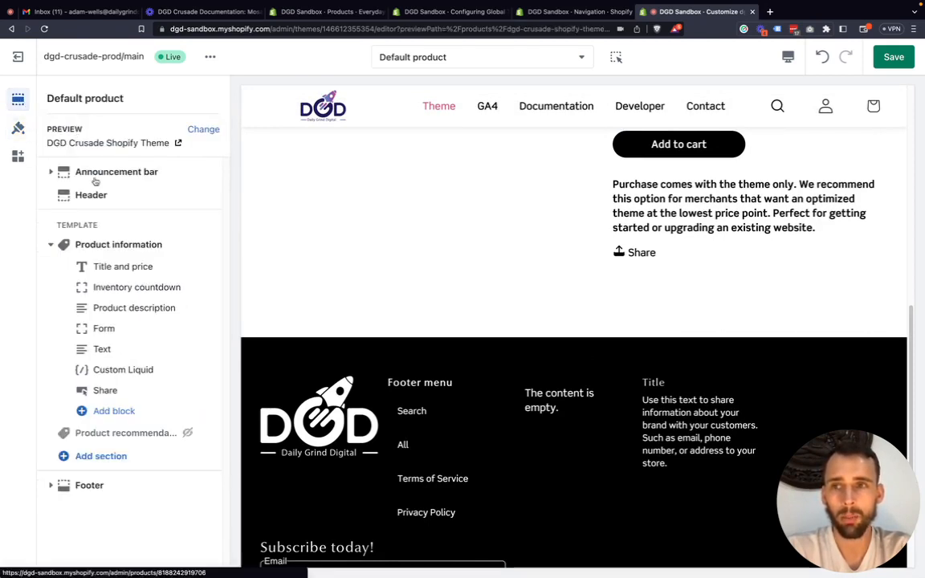
left_click(115, 328)
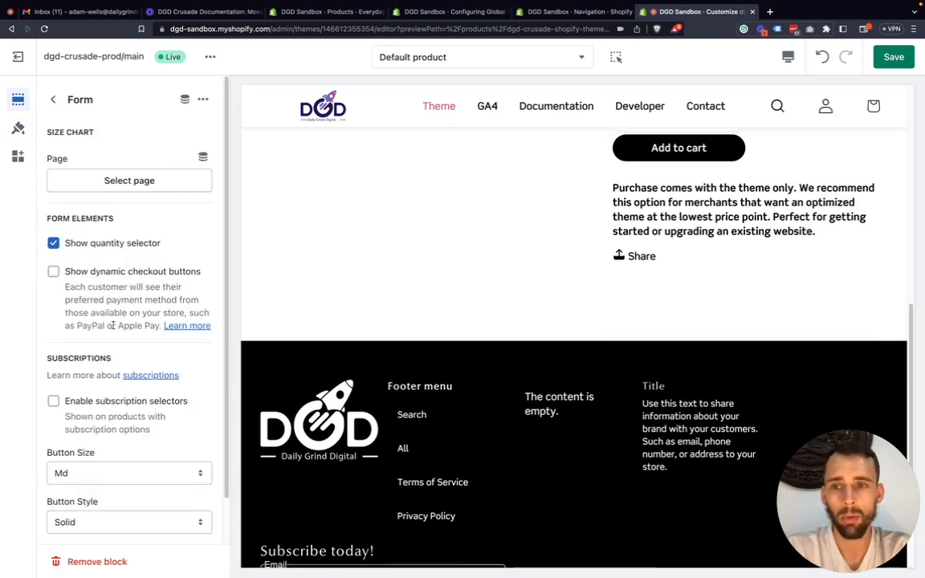
left_click(94, 274)
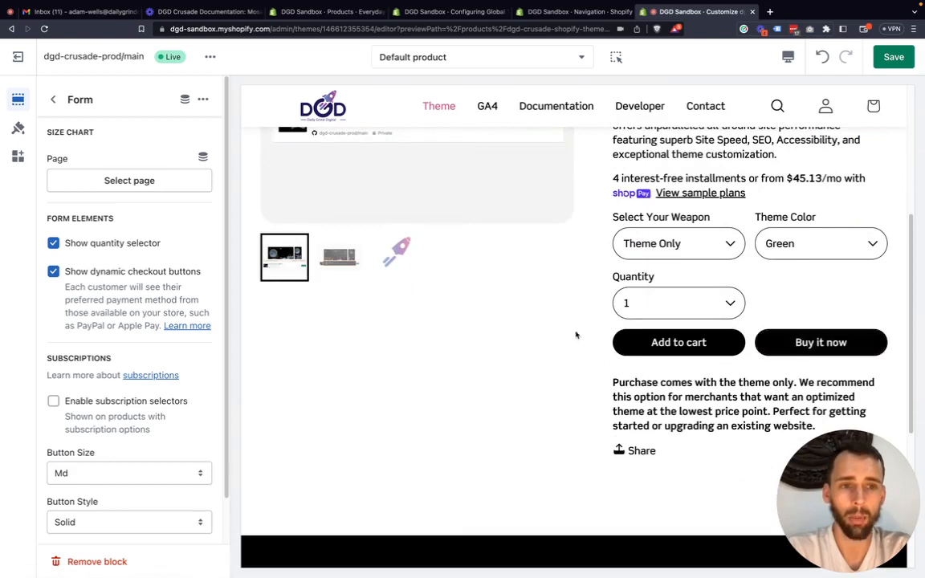
left_click(53, 99)
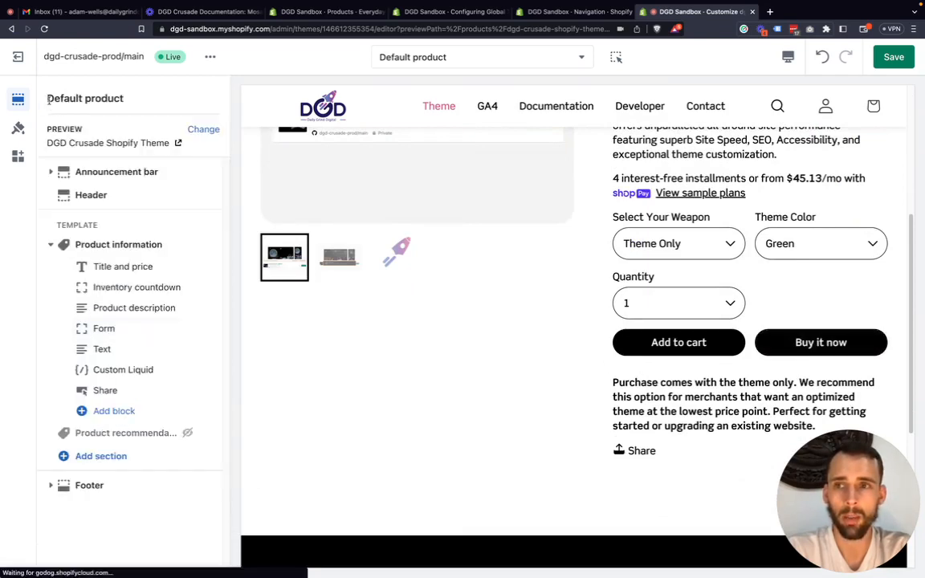
Set the Shopify button's background color to the purple #A53FCA in the theme's Styles settings and collapse them.
left_click(18, 128)
scroll(133, 378, "down", 3)
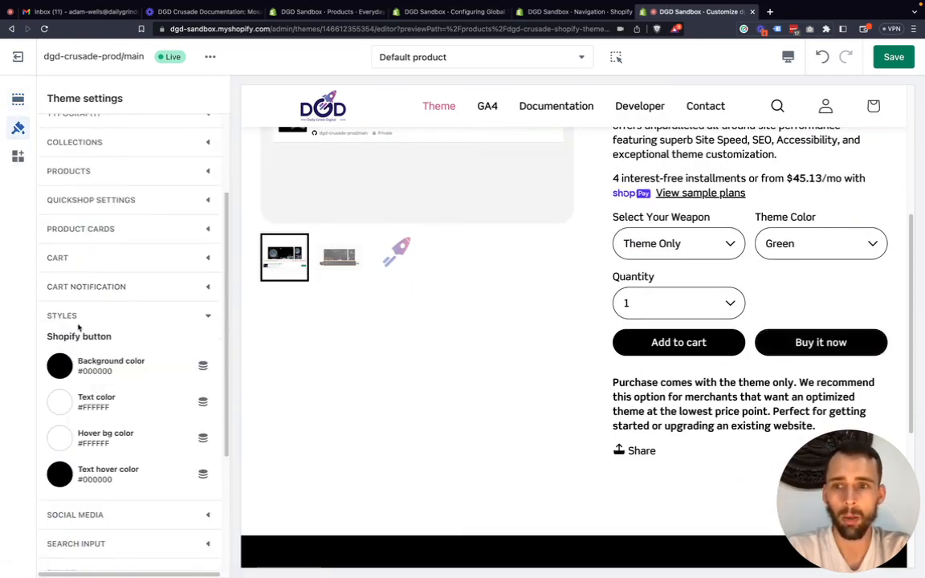
scroll(141, 334, "down", 1)
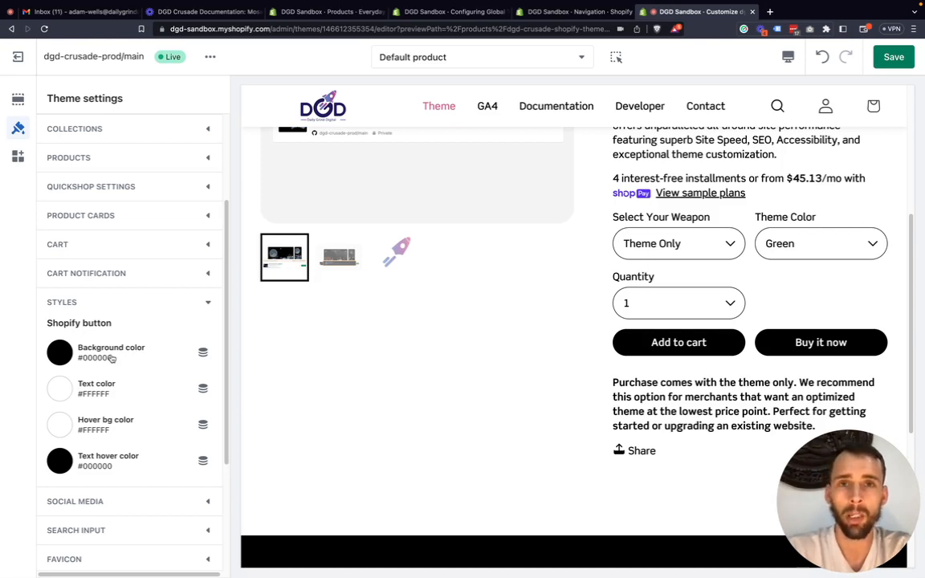
scroll(106, 359, "down", 1)
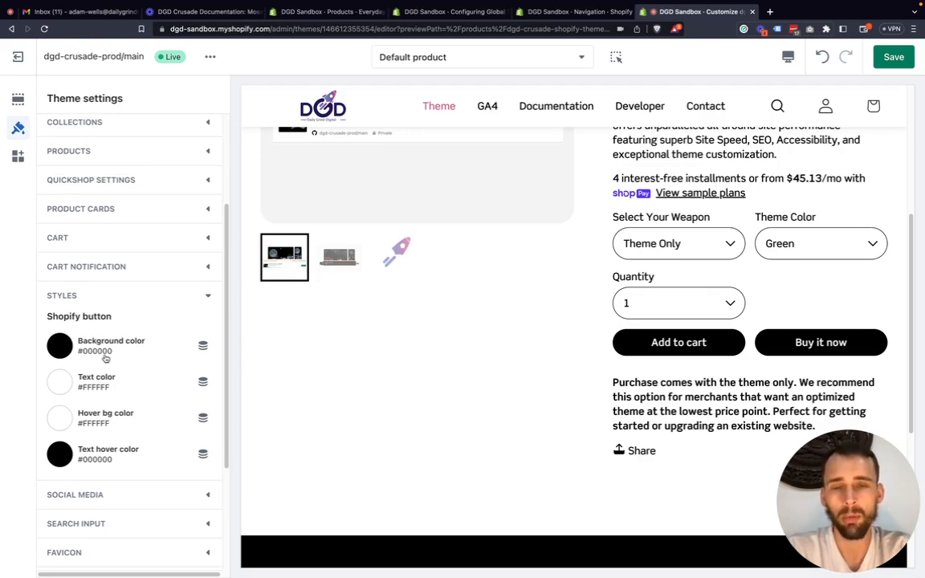
left_click(64, 346)
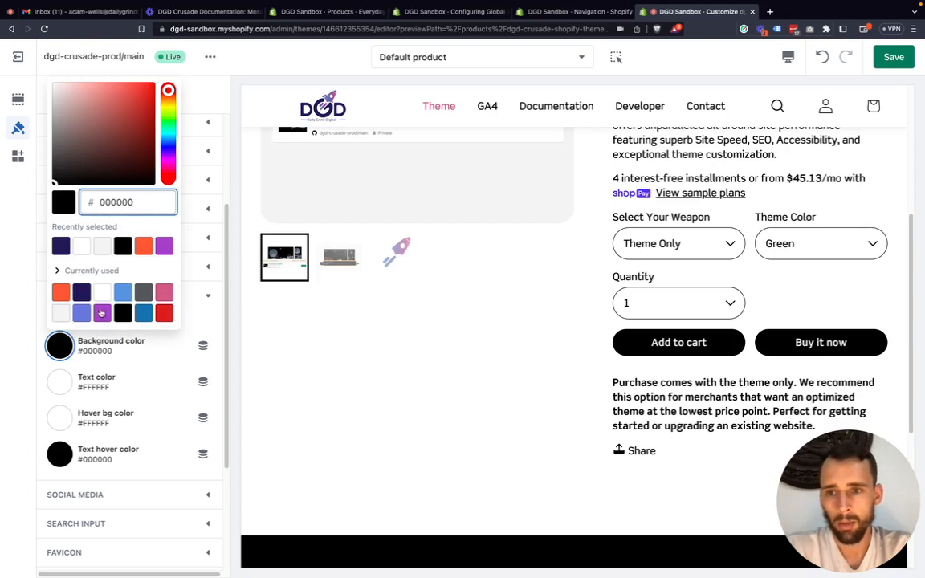
left_click(102, 313)
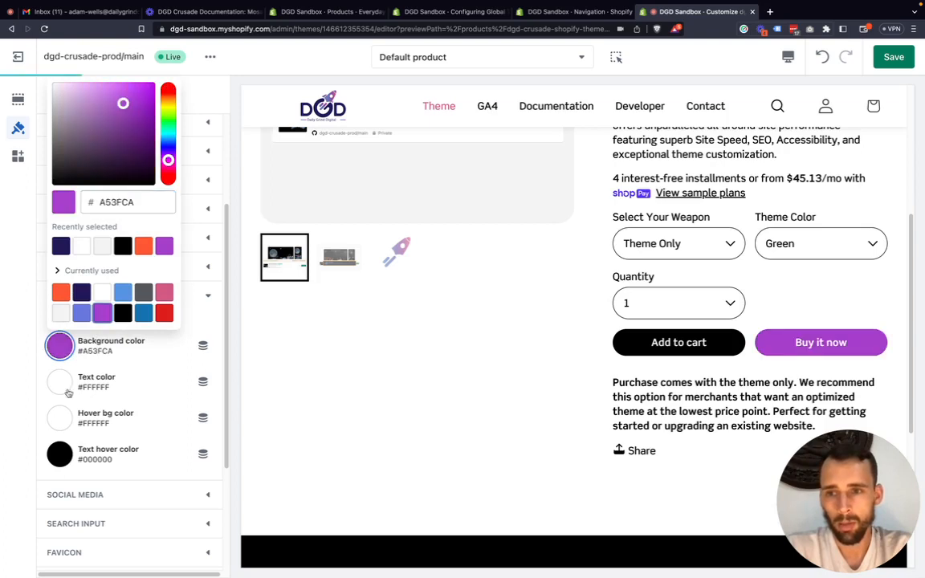
left_click(29, 374)
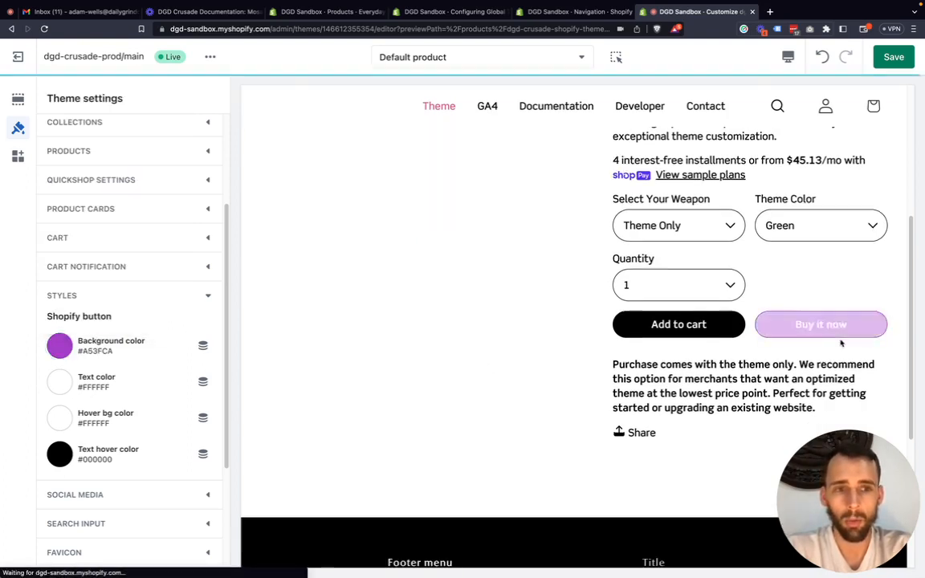
left_click(206, 296)
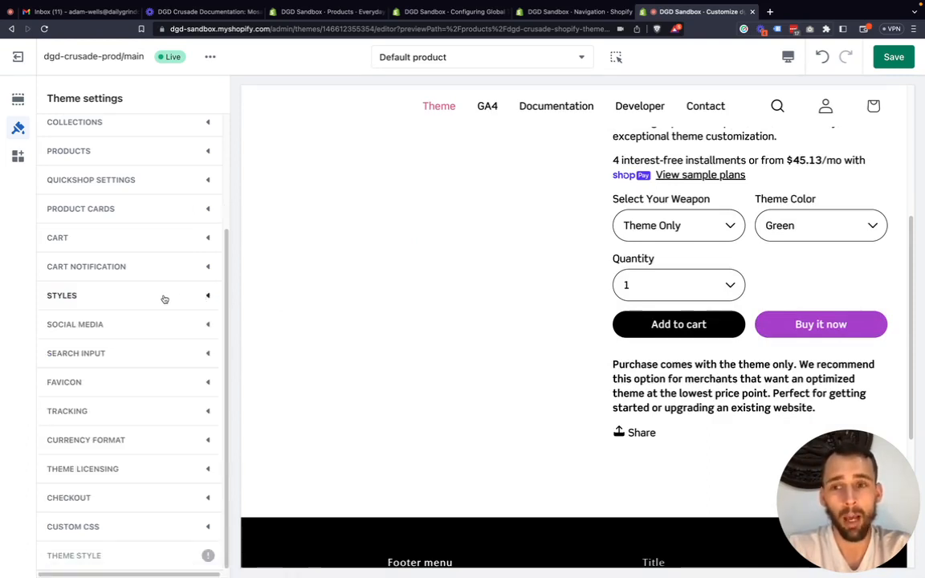
Expand the Social Media settings and examine the social account link fields from Twitter to Vimeo.
left_click(205, 325)
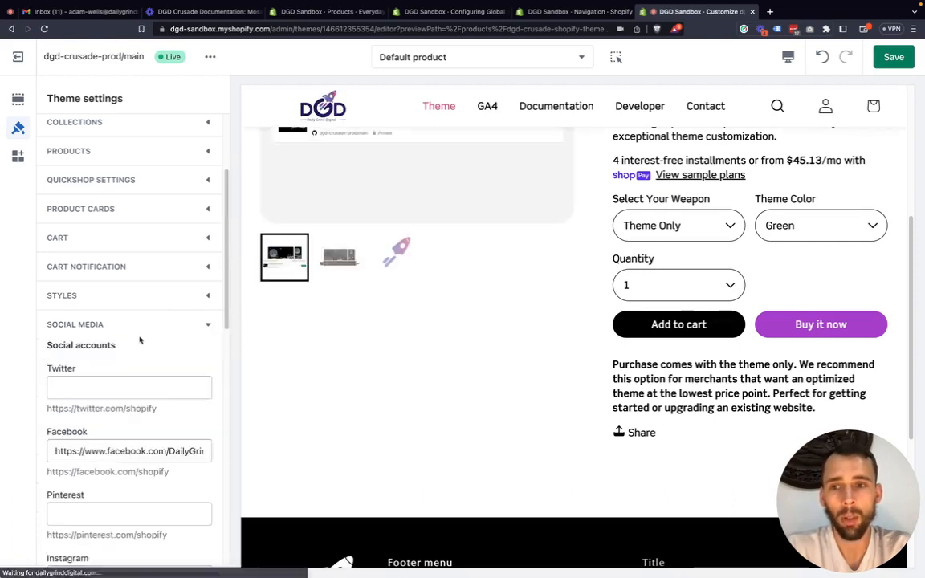
scroll(68, 353, "down", 4)
scroll(61, 363, "down", 4)
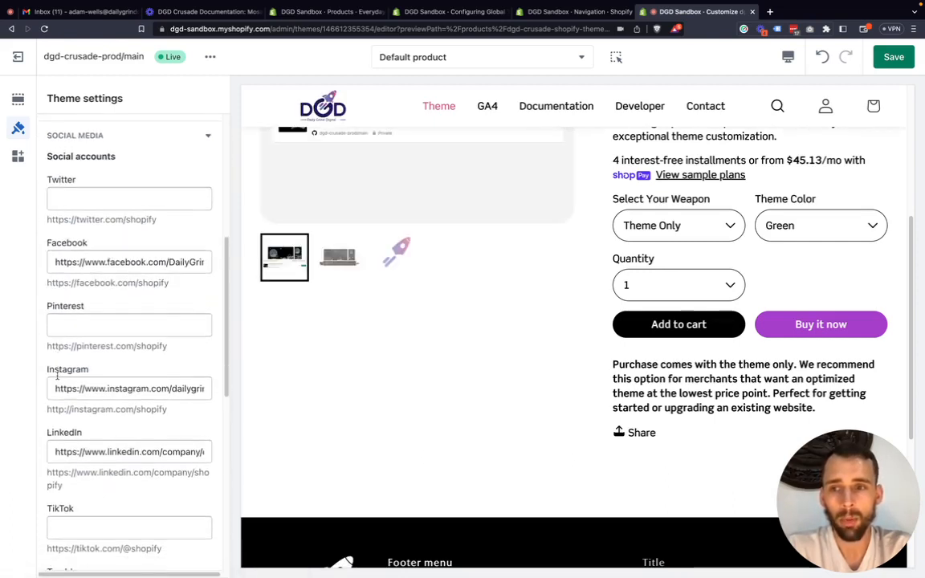
scroll(57, 376, "down", 4)
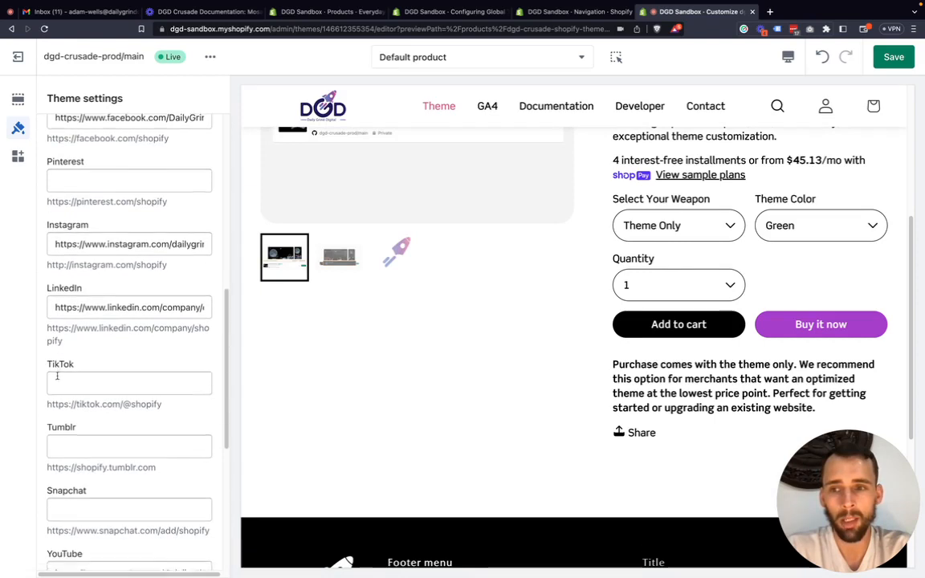
scroll(57, 376, "down", 5)
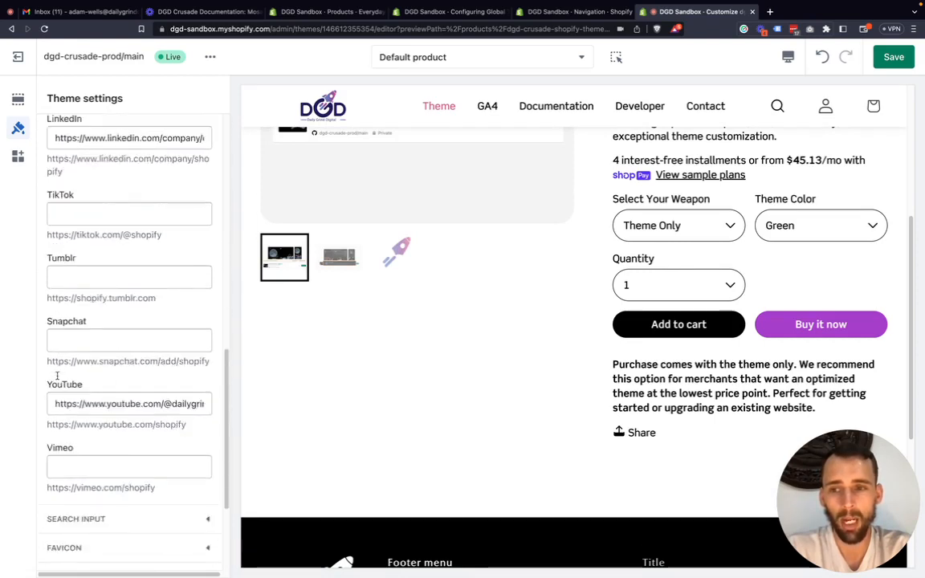
scroll(58, 378, "down", 1)
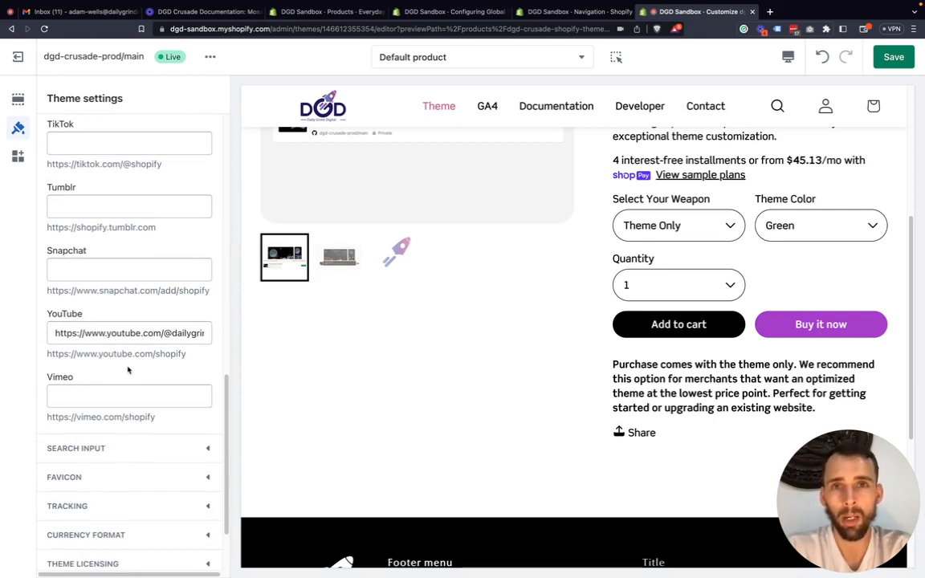
scroll(384, 365, "down", 5)
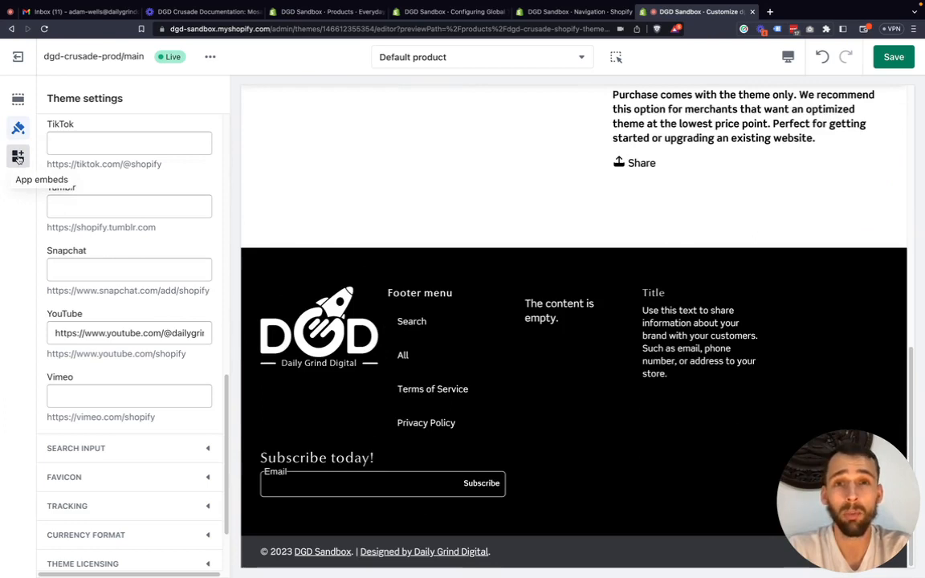
Switch the social media icons on and back off in the footer's Logo block.
left_click(18, 98)
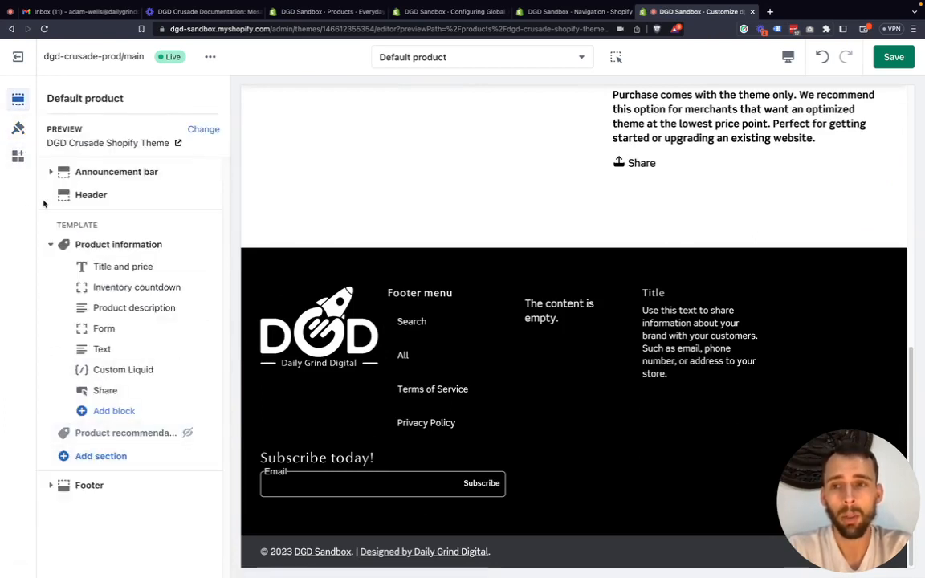
left_click(48, 486)
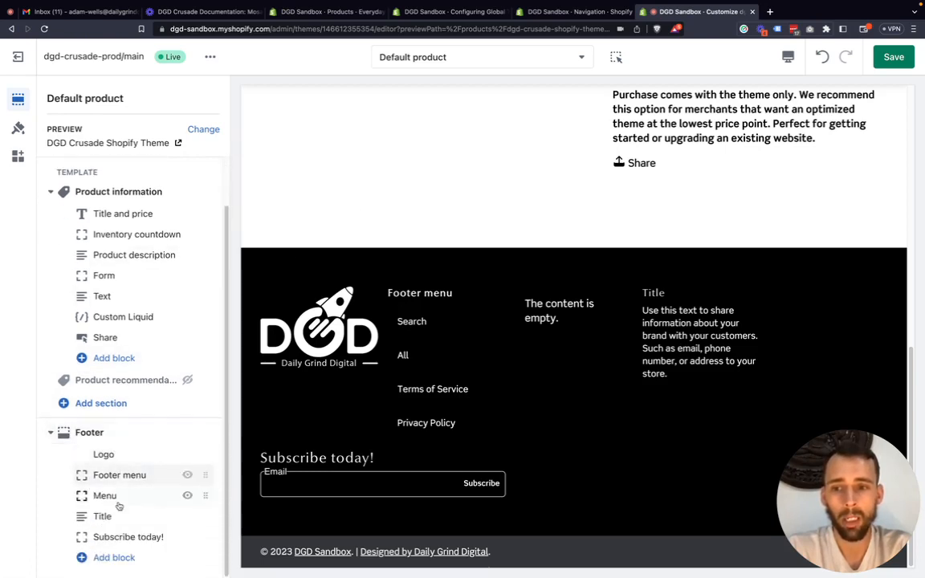
left_click(107, 456)
scroll(88, 437, "down", 3)
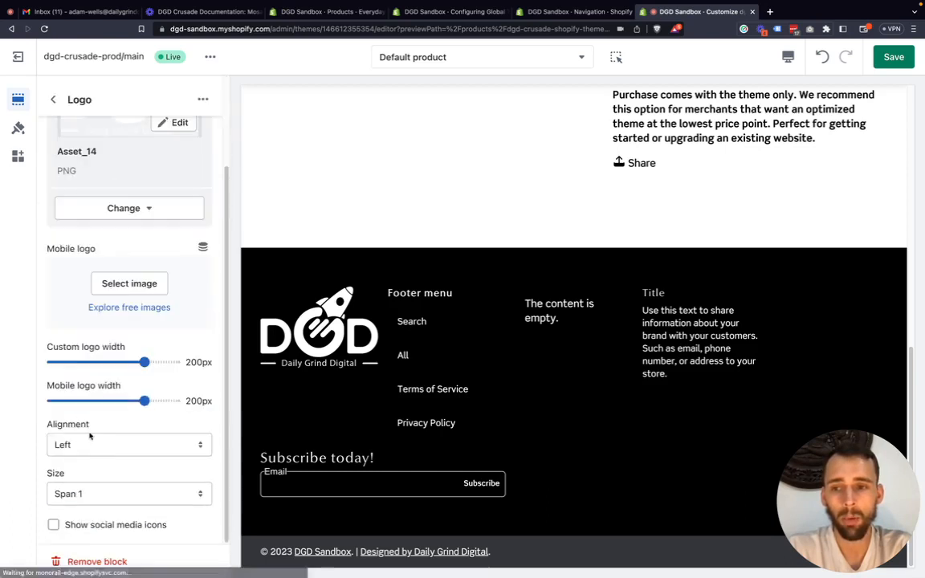
left_click(72, 525)
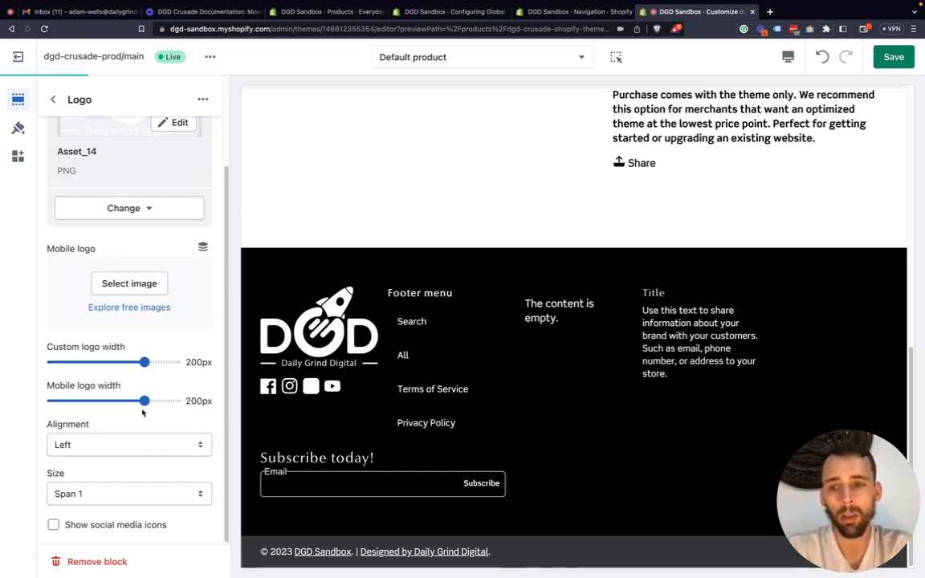
Return to the theme settings, collapse Social Media, and examine the Search Input product suggestion options.
left_click(21, 130)
scroll(149, 324, "down", 2)
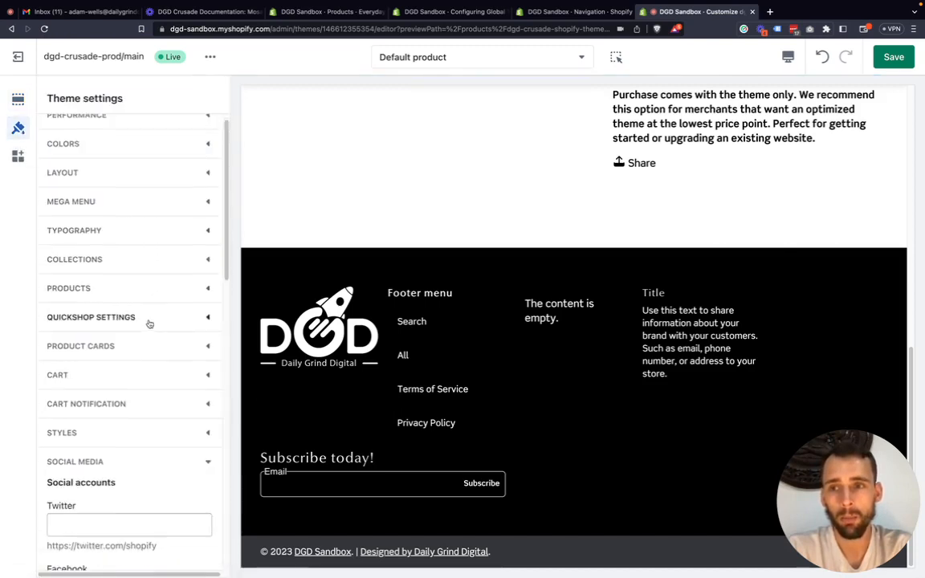
scroll(157, 351, "down", 4)
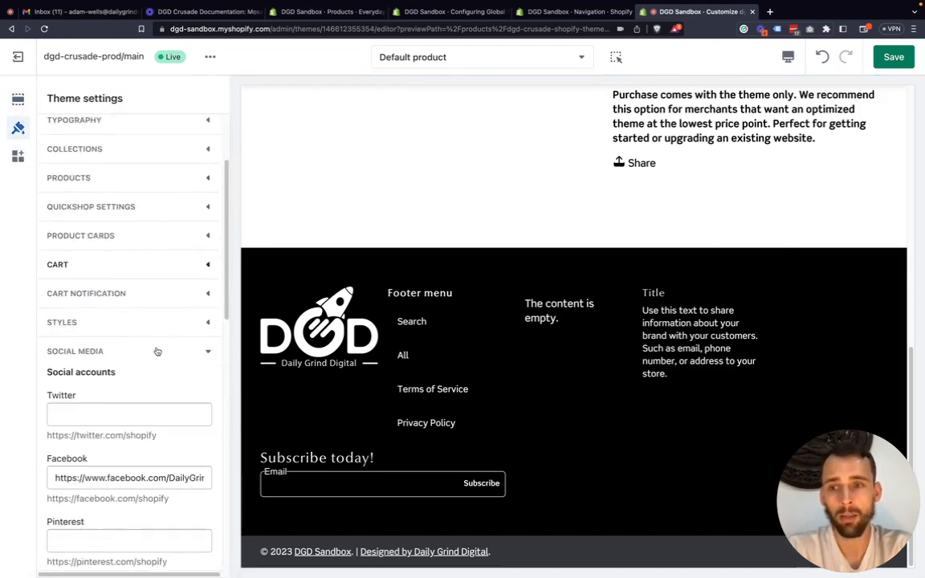
left_click(206, 280)
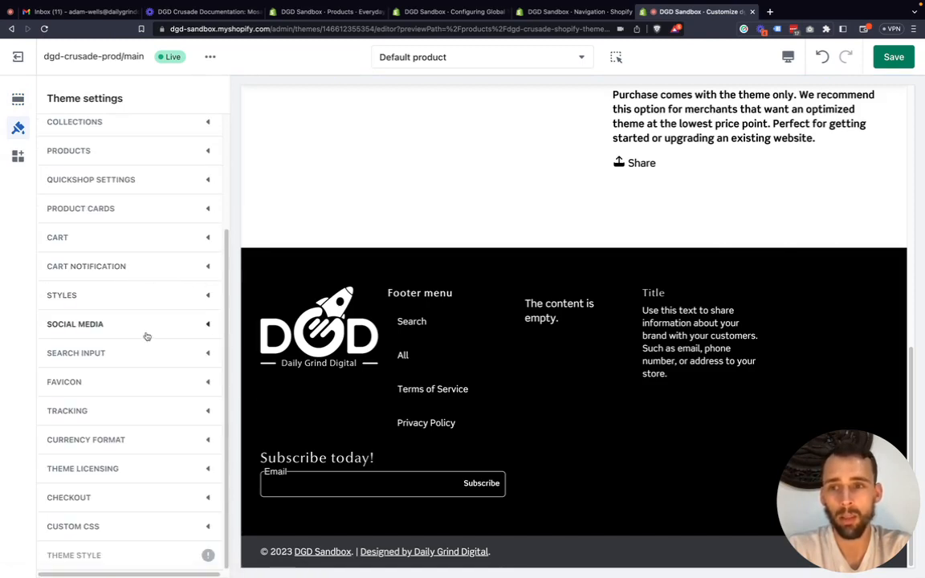
left_click(208, 356)
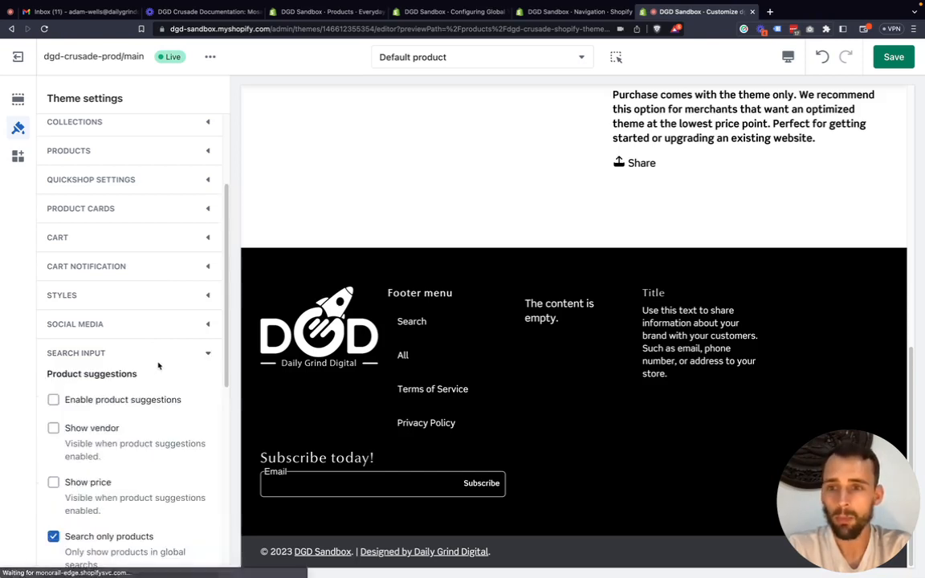
scroll(140, 374, "down", 2)
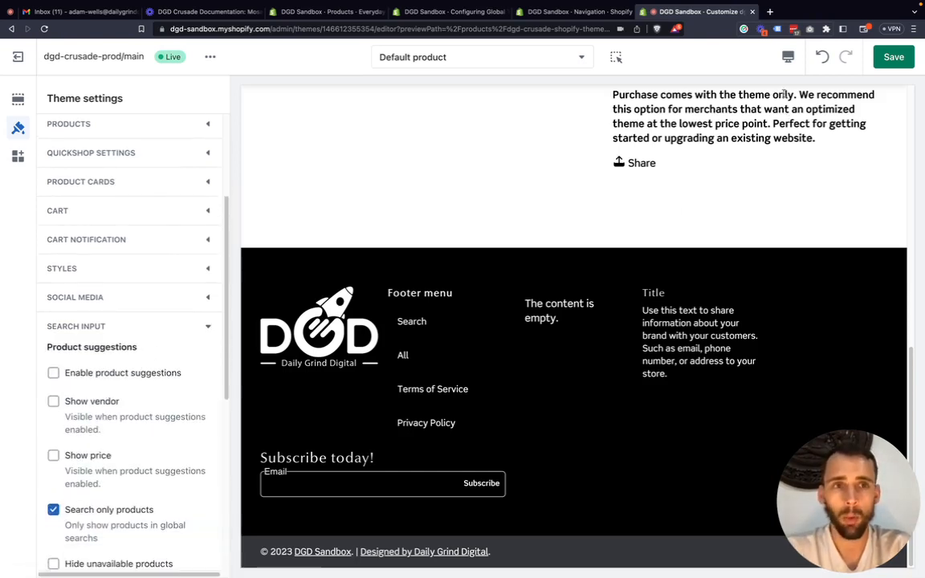
Search the store preview for "dgd", look over the results page, and return to the home page.
scroll(679, 211, "up", 10)
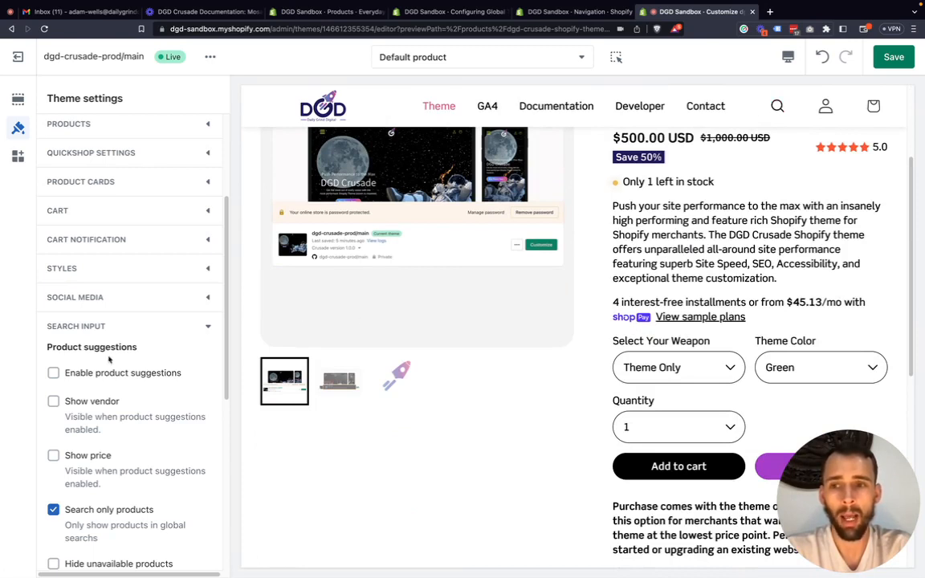
left_click(778, 106)
type("dgd")
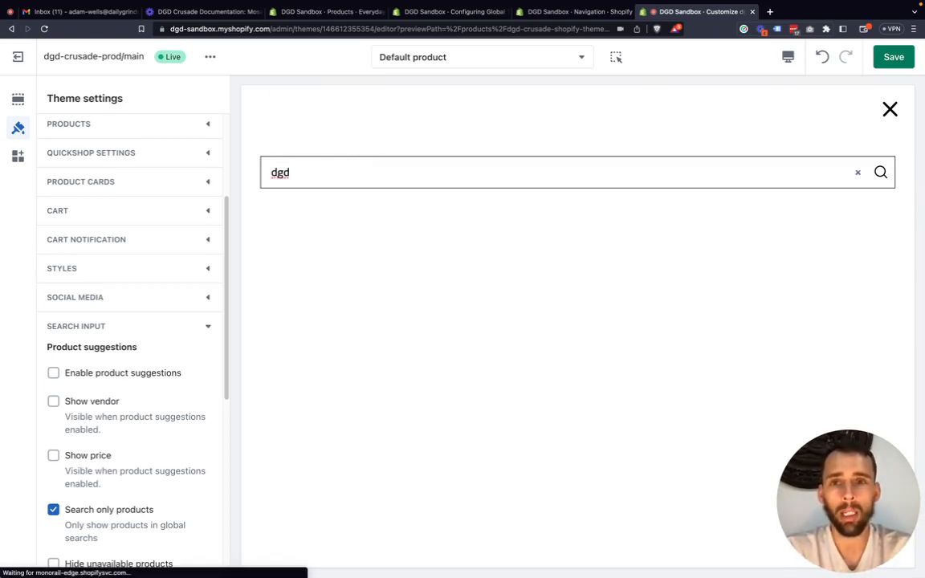
key("Return")
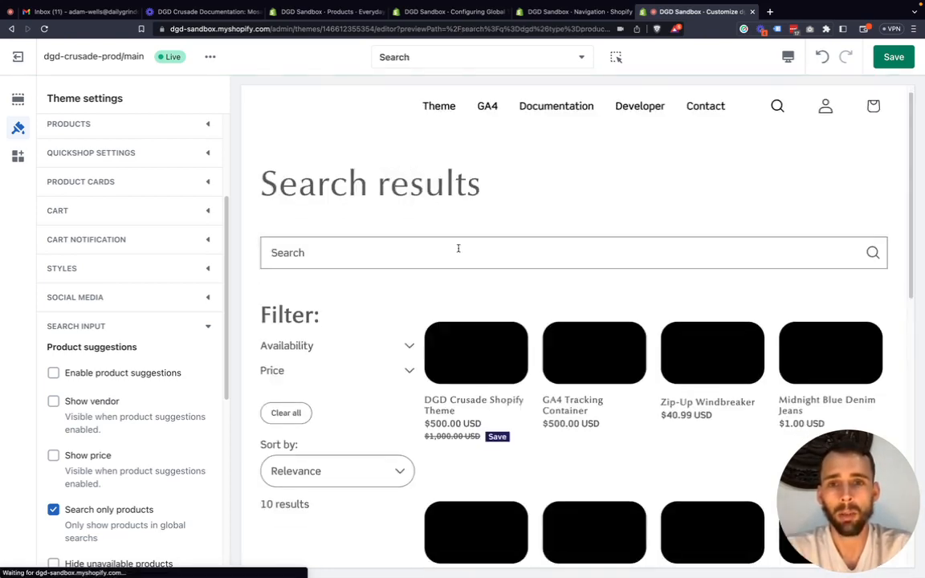
scroll(459, 248, "down", 3)
scroll(482, 304, "up", 2)
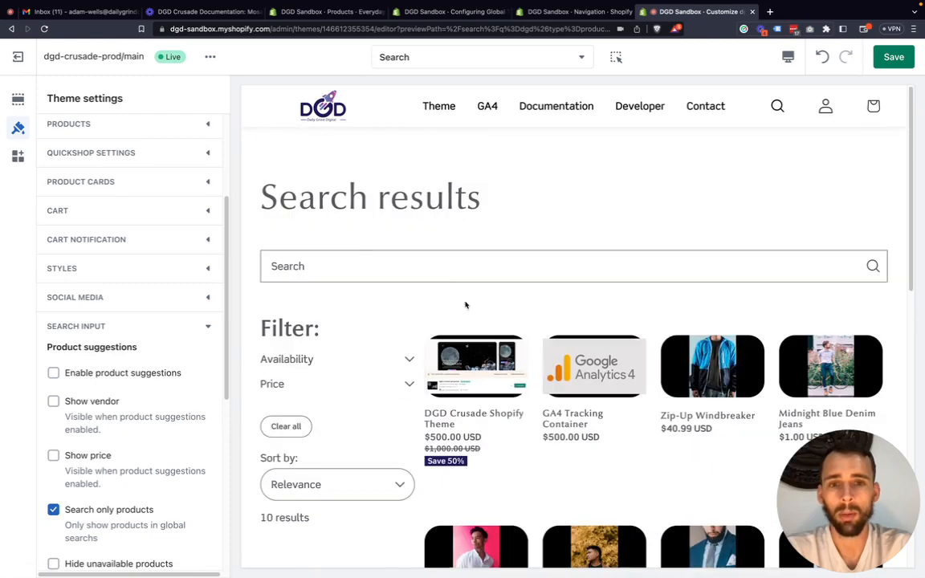
left_click(329, 112)
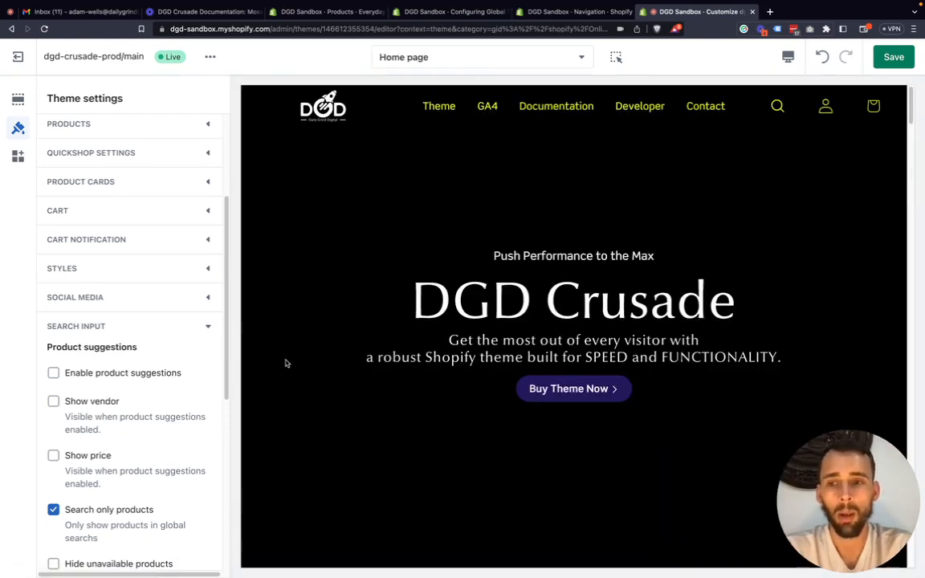
Enable product suggestions in the Search Input settings and search the store preview for "dgd".
left_click(105, 376)
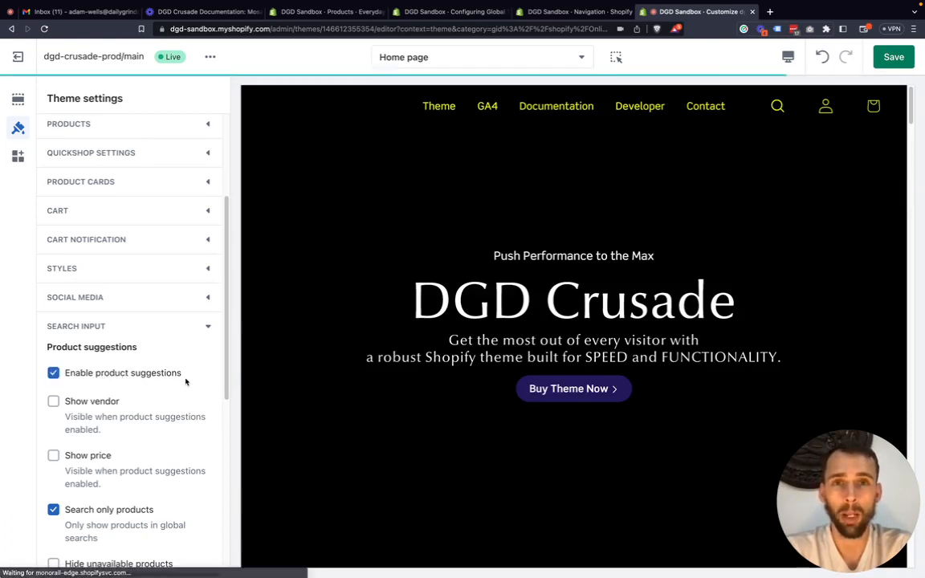
left_click(781, 108)
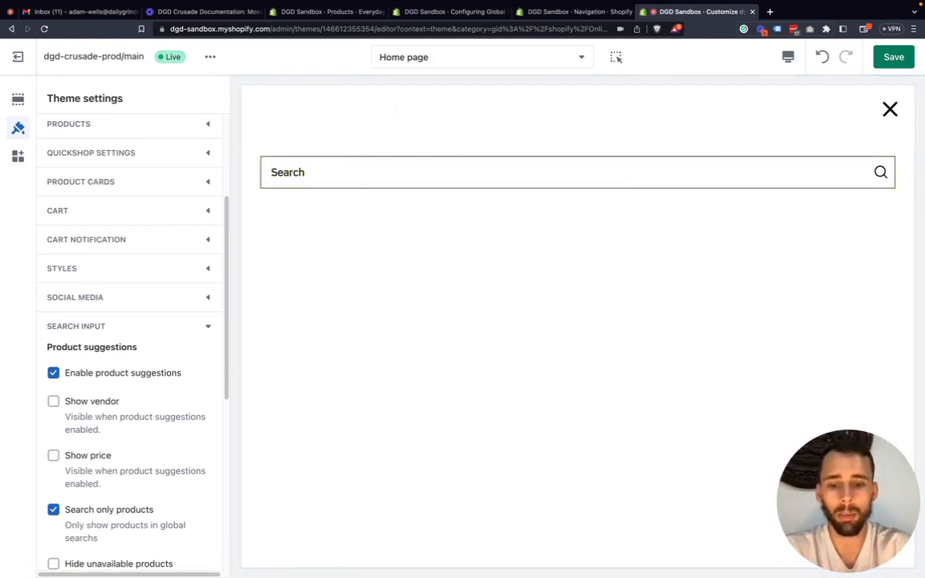
type("dgd")
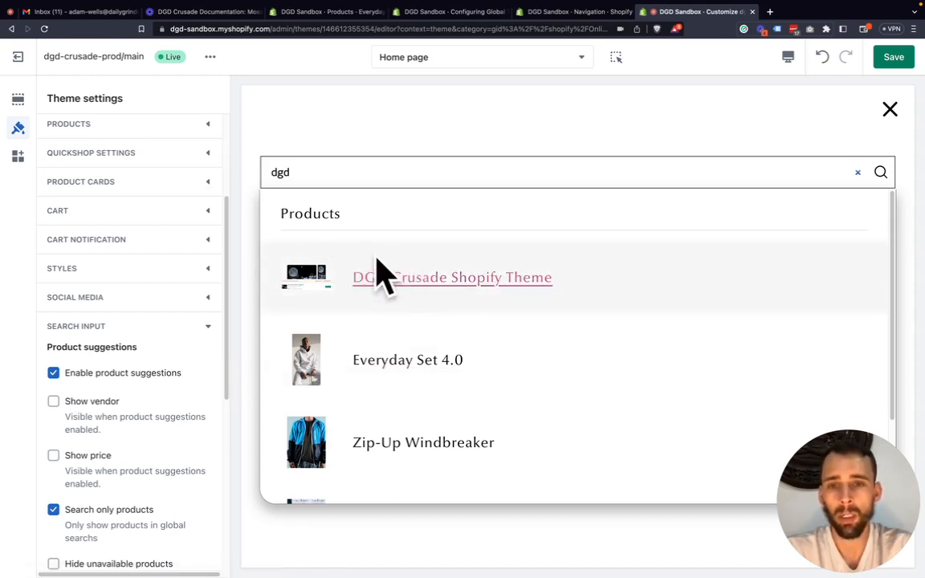
Enable Show vendor and Show price for the product suggestions and search the store preview for "dgd" again.
left_click(68, 402)
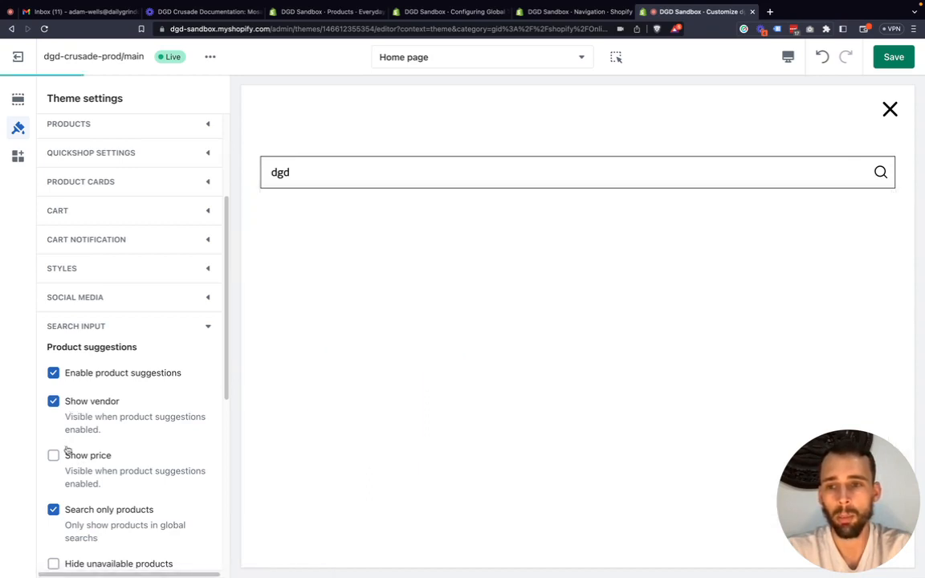
left_click(77, 456)
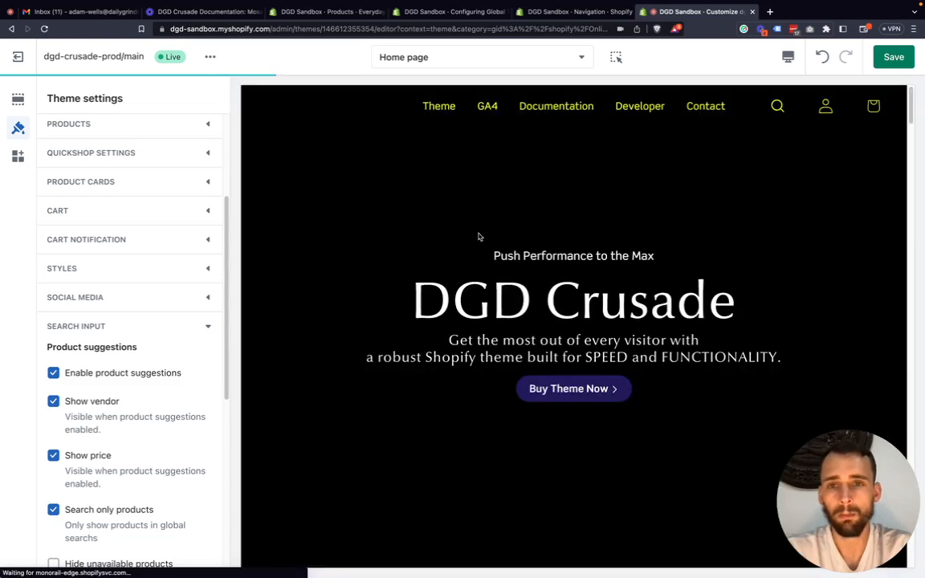
left_click(778, 106)
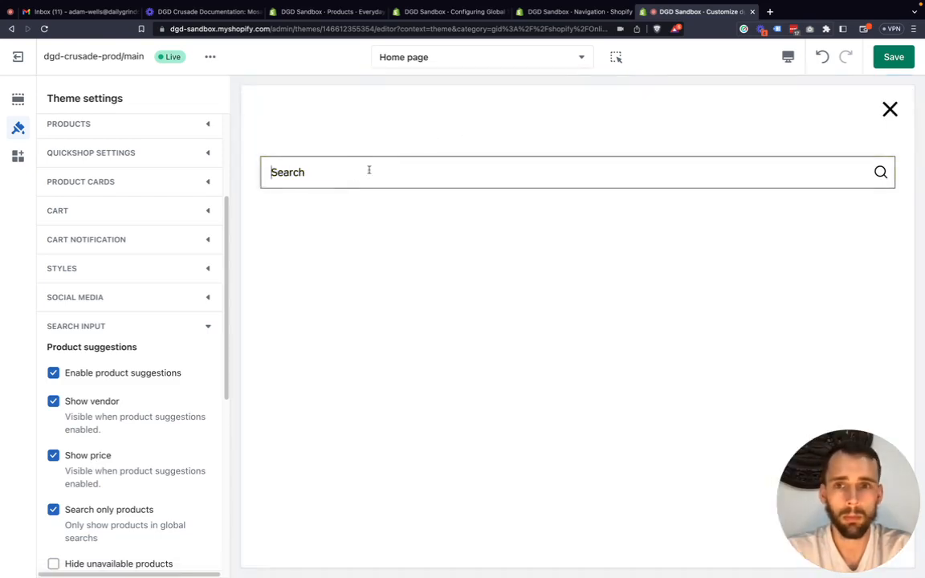
type("dgd")
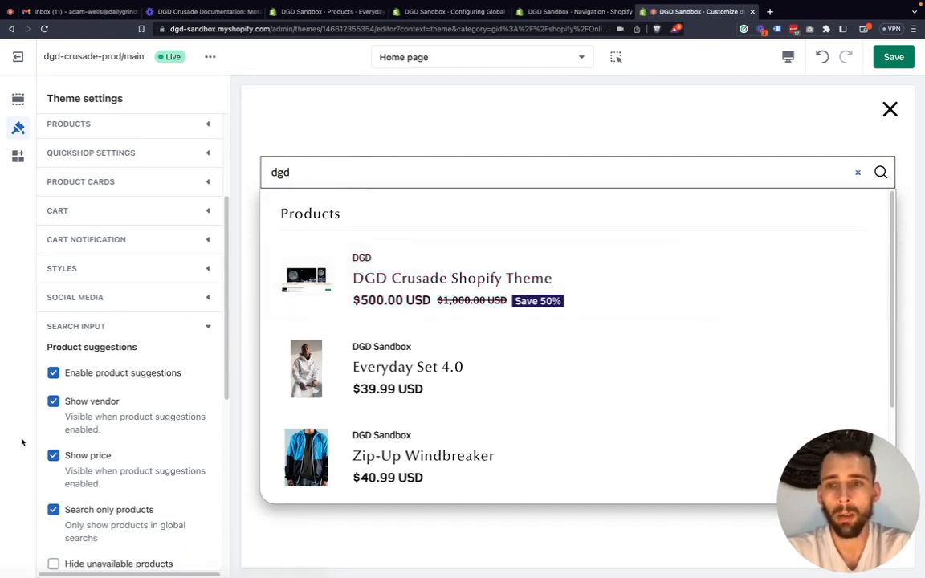
Examine the remaining Search Input options, from Search only products to Partial match, and the available Sort by choices.
scroll(73, 434, "down", 2)
scroll(91, 428, "down", 1)
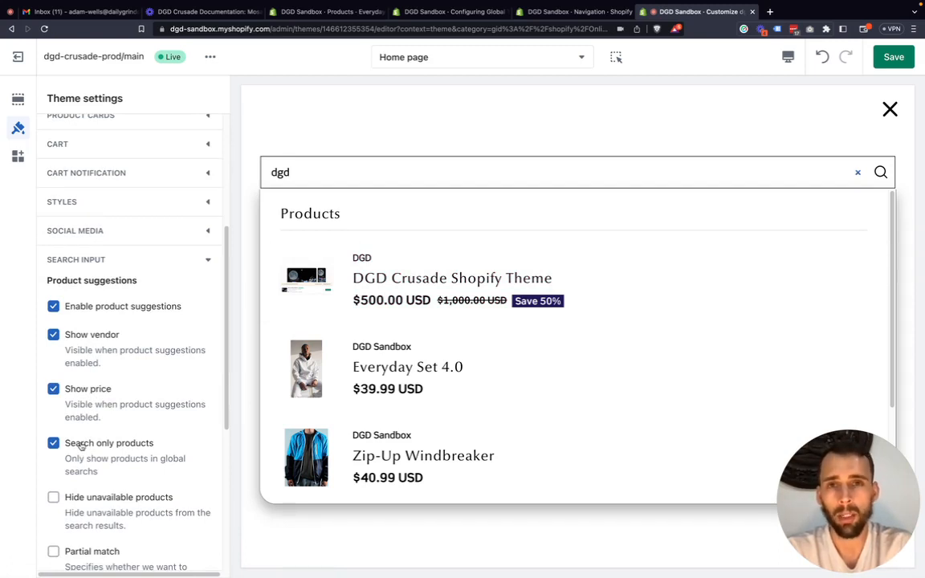
scroll(90, 447, "down", 2)
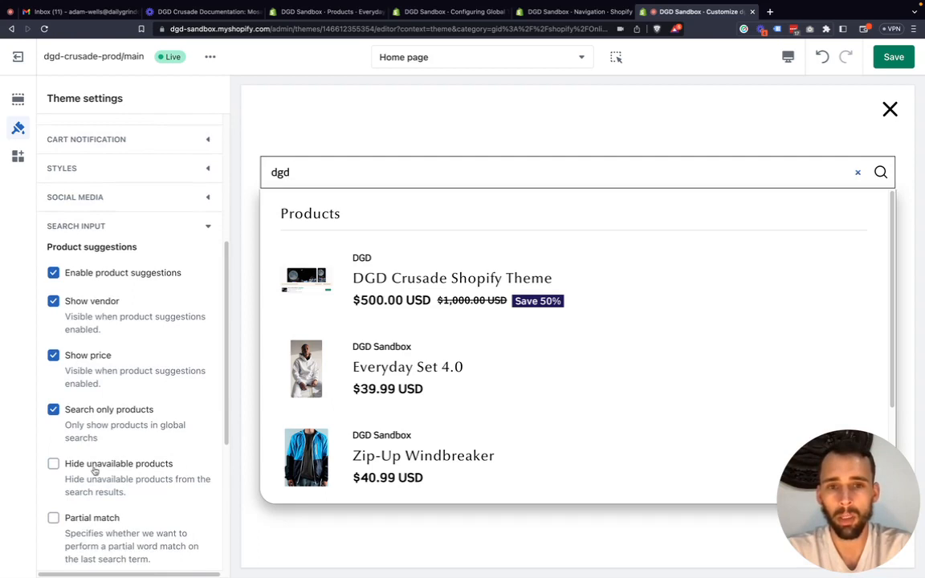
scroll(95, 470, "down", 2)
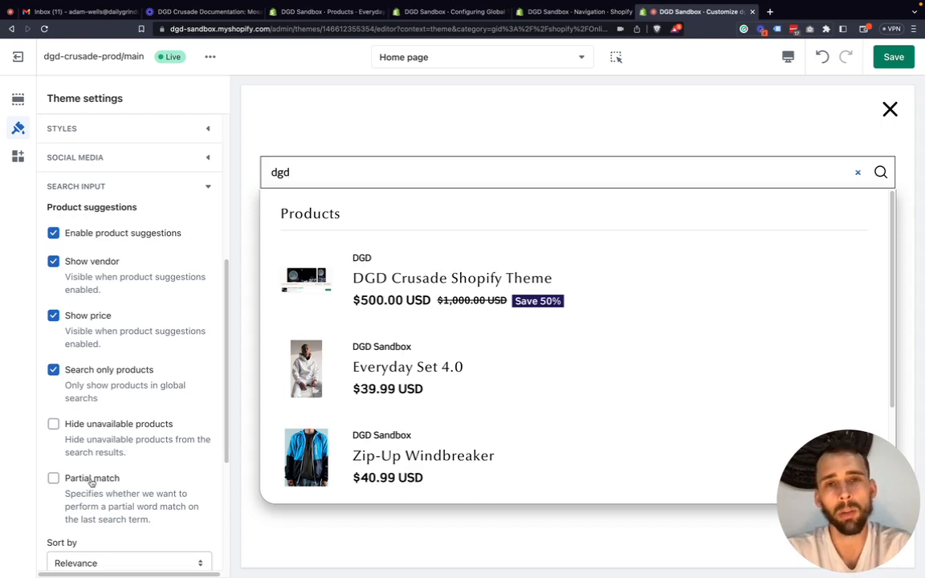
left_click(20, 464)
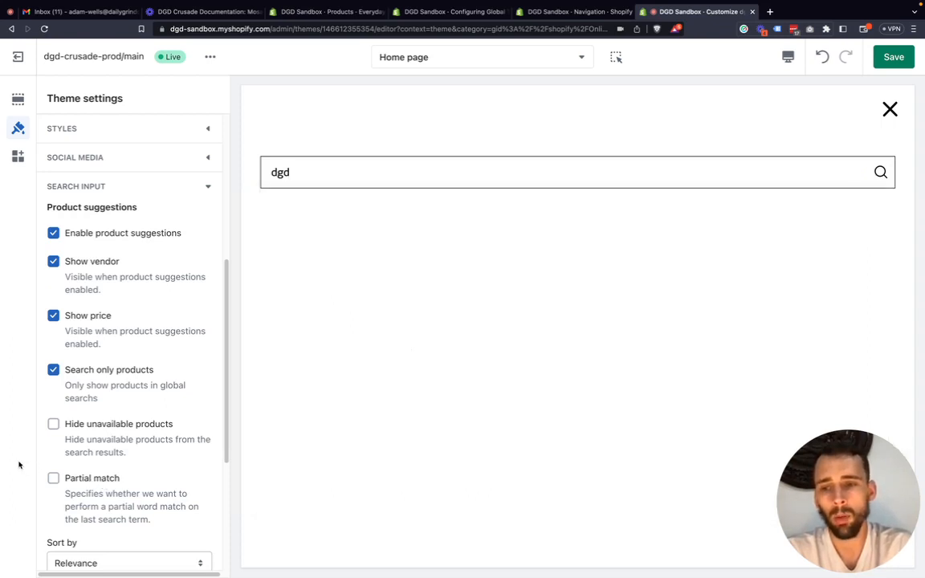
scroll(108, 448, "down", 1)
scroll(108, 447, "down", 6)
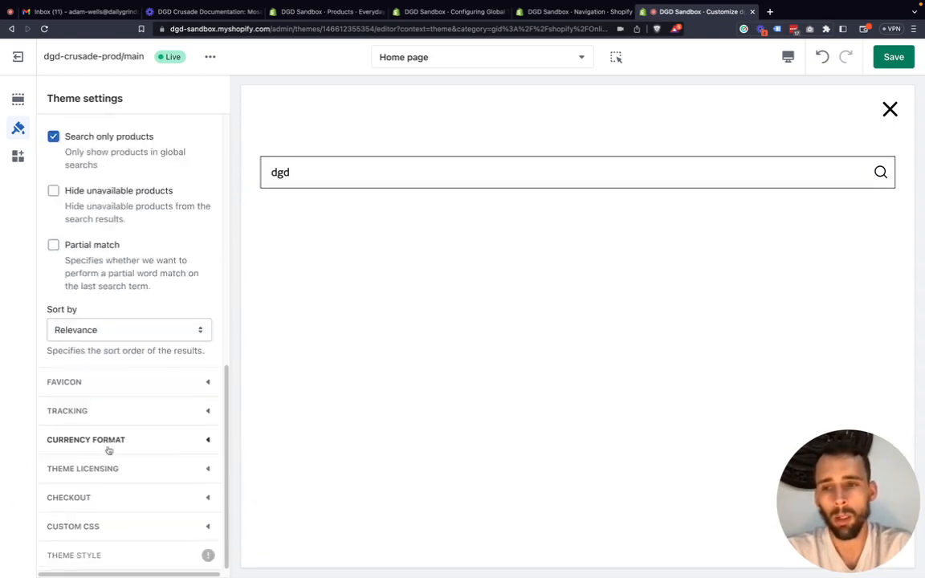
left_click(112, 328)
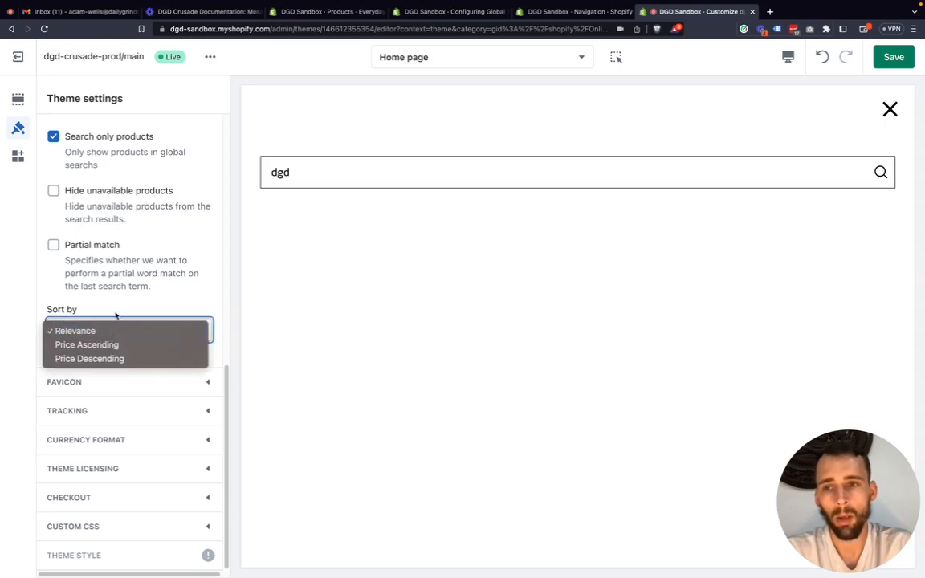
left_click(115, 315)
left_click(116, 323)
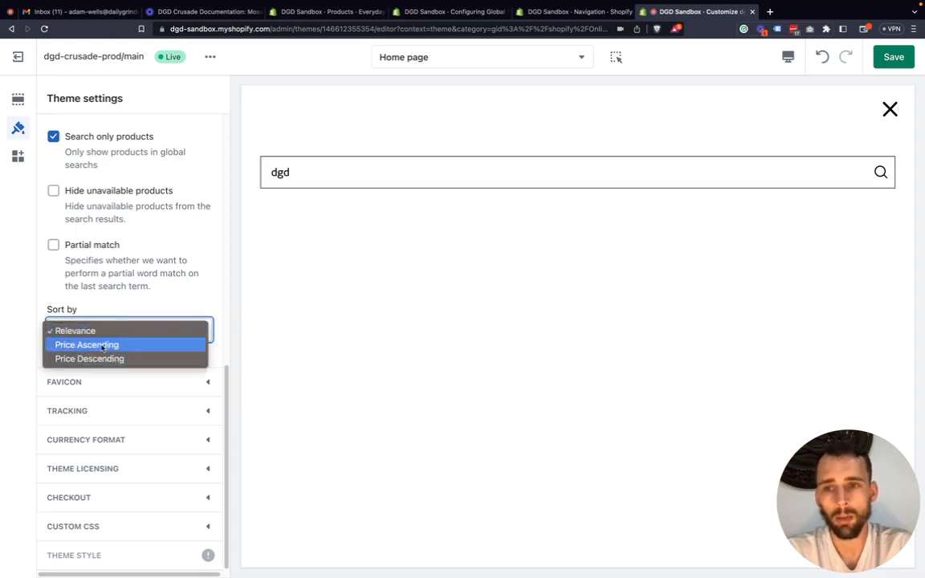
left_click(125, 301)
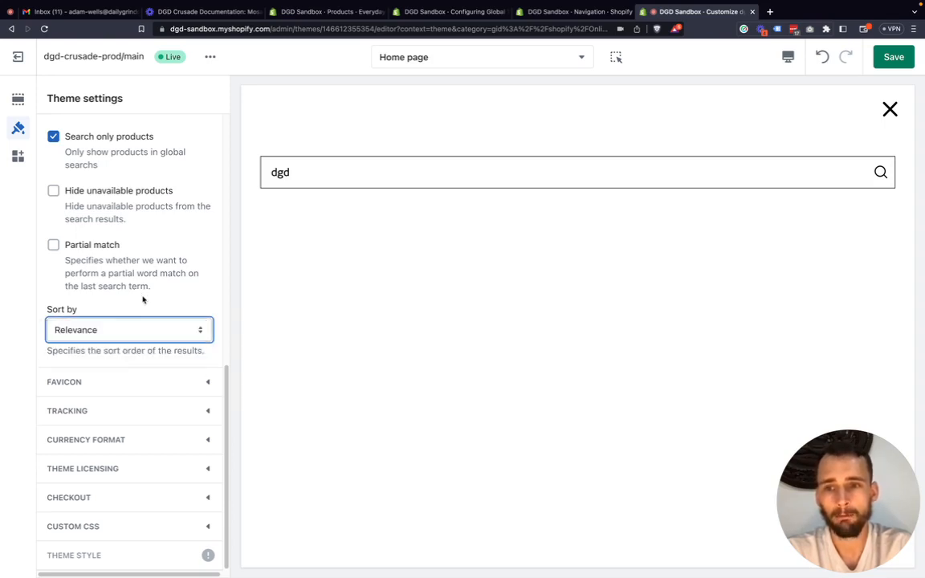
Collapse the Search Input settings and close the search overlay in the store preview.
scroll(155, 296, "up", 10)
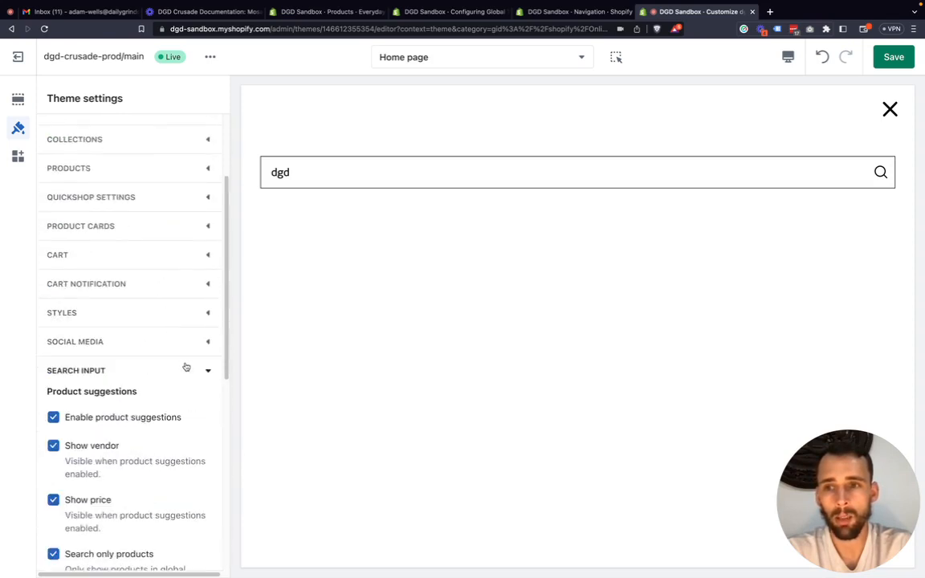
left_click(209, 373)
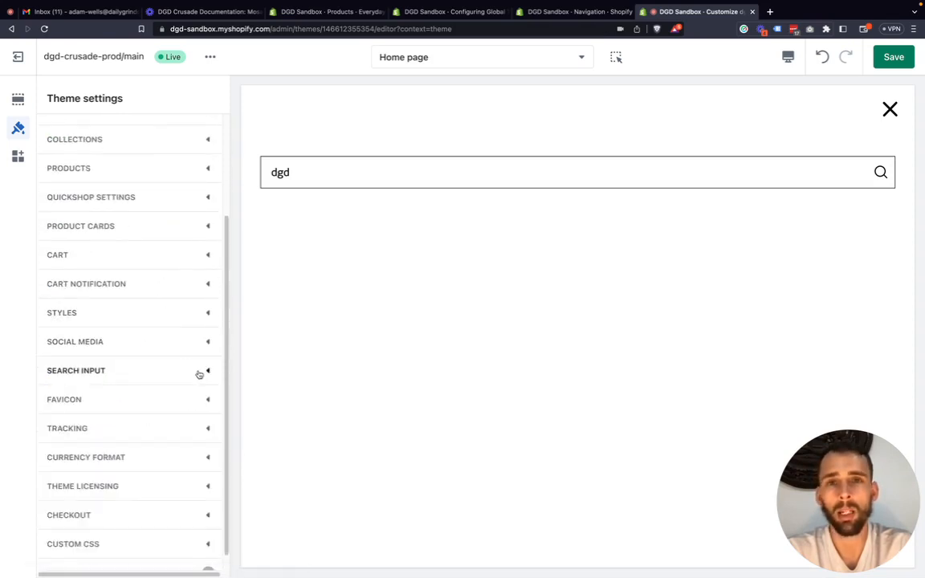
left_click(892, 109)
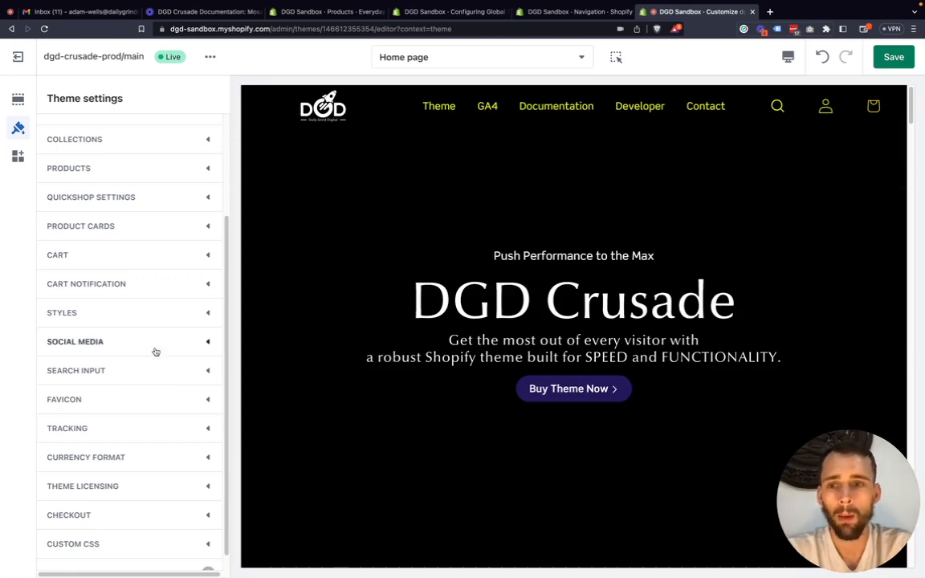
Expand the Favicon settings, examine the favicon image option, and collapse the section.
scroll(182, 400, "down", 1)
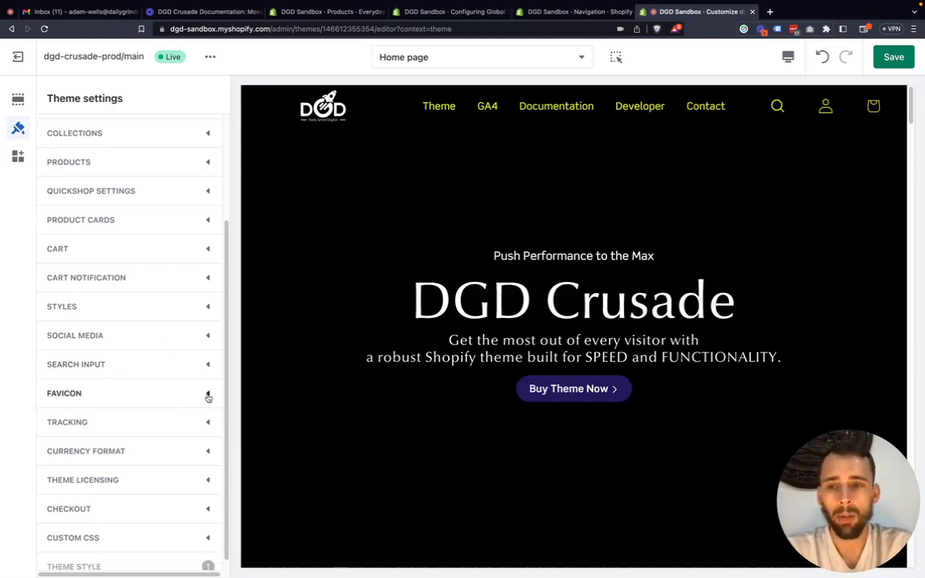
left_click(207, 394)
scroll(151, 405, "down", 1)
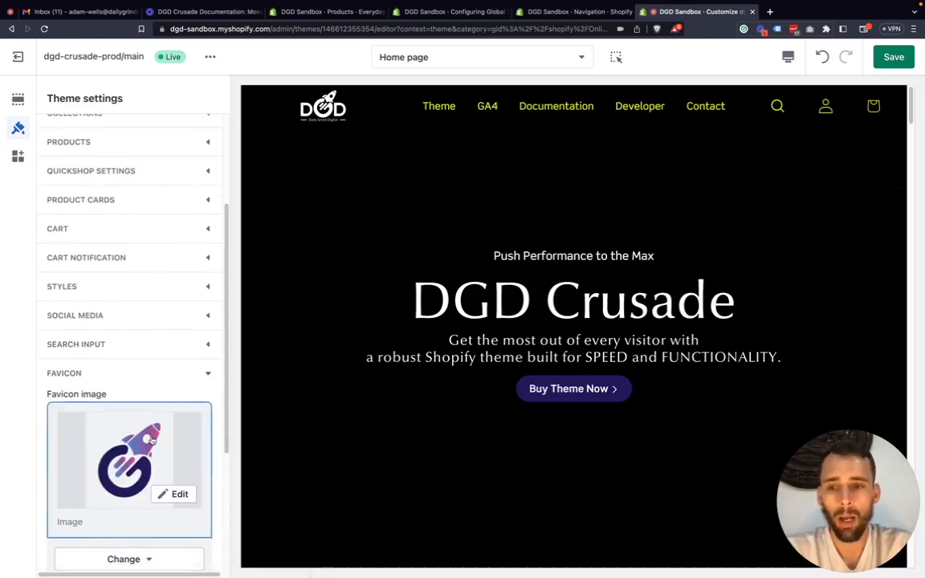
left_click(205, 376)
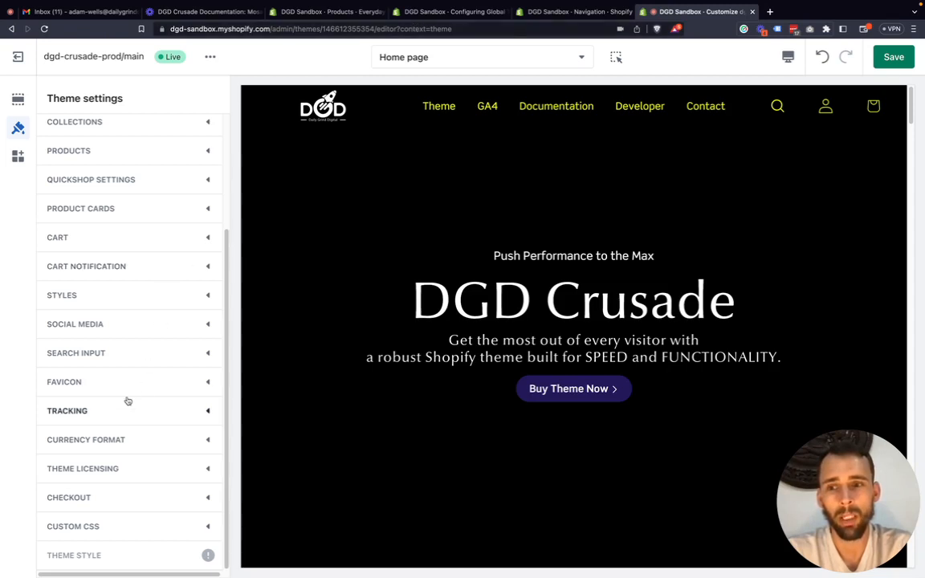
left_click(209, 384)
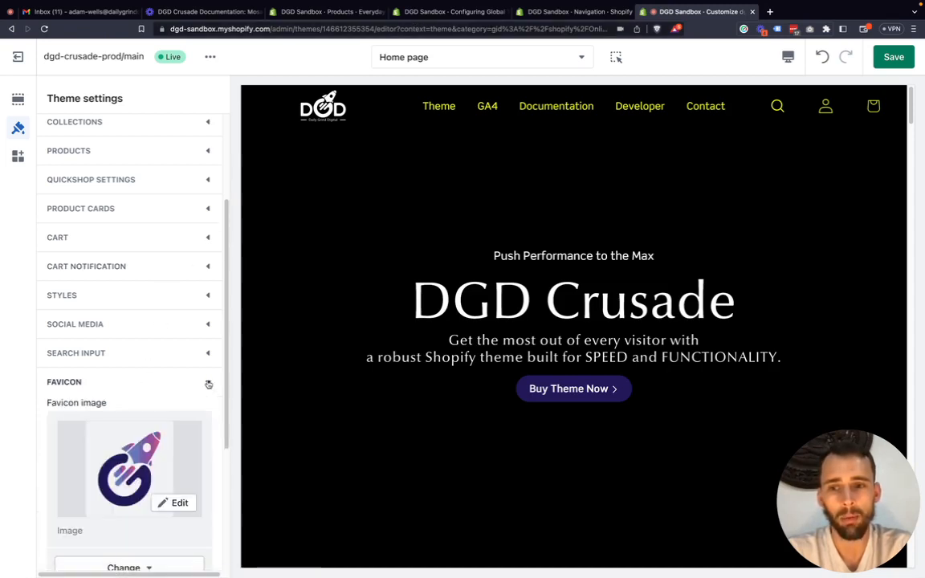
left_click(208, 383)
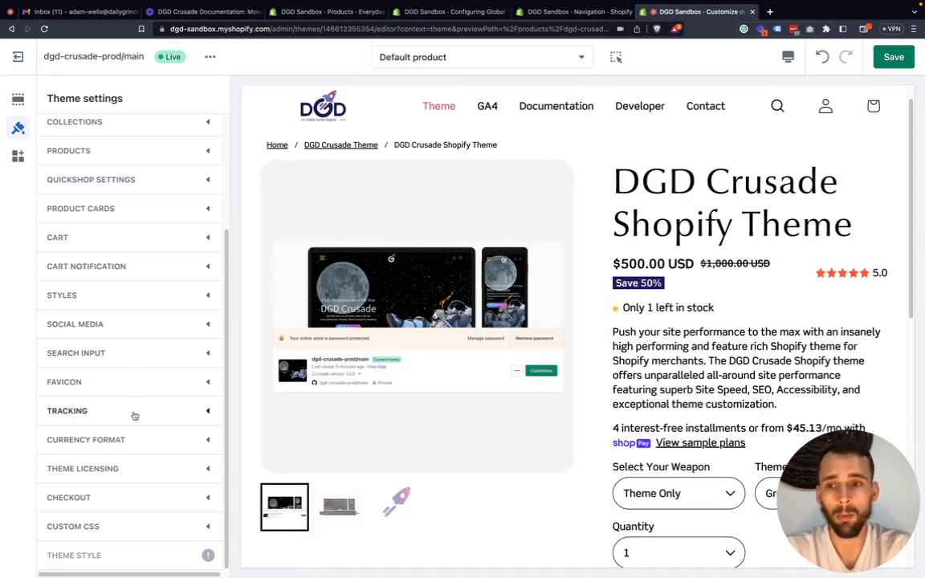
Expand Currency Format, switch Show currency codes off and back on for the product price, and collapse the section.
left_click(191, 440)
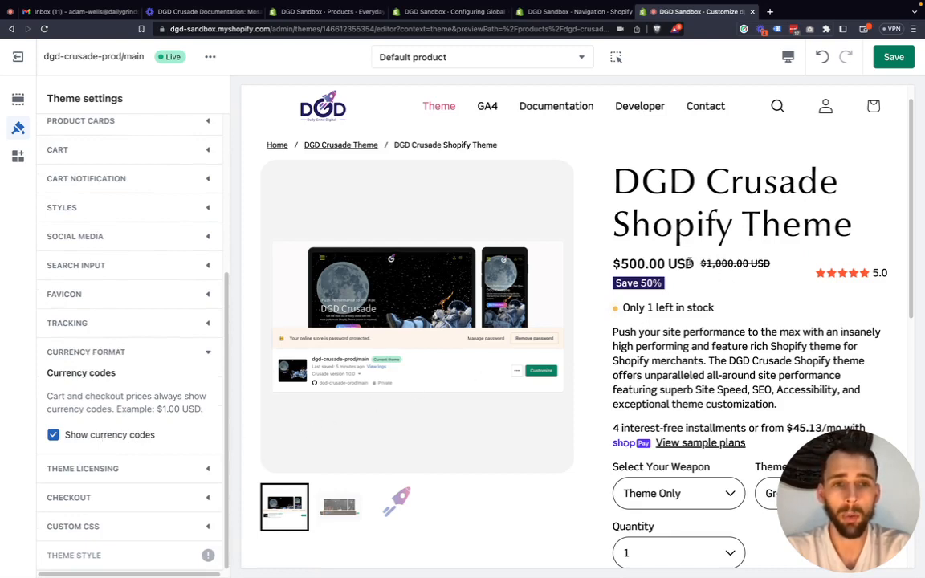
left_click_drag(694, 264, 672, 263)
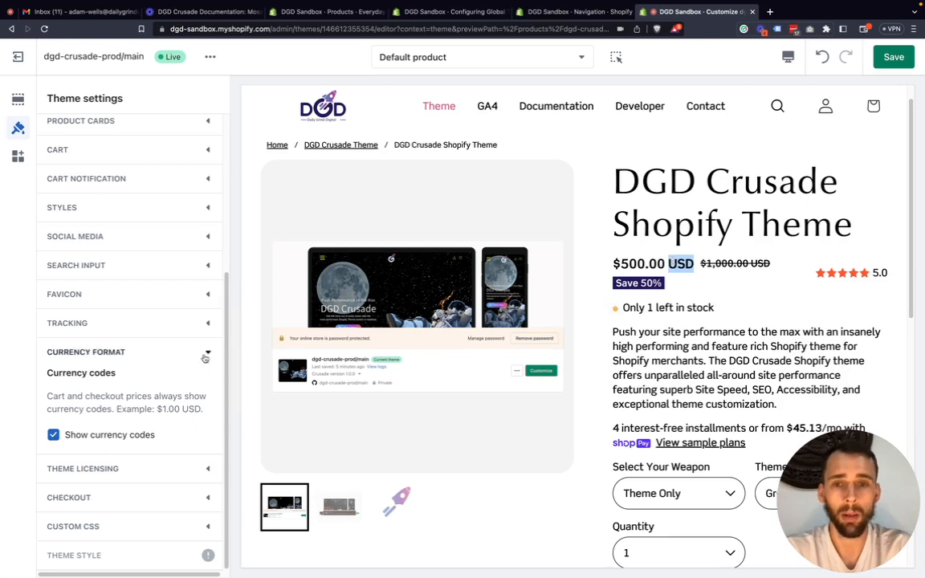
left_click(73, 438)
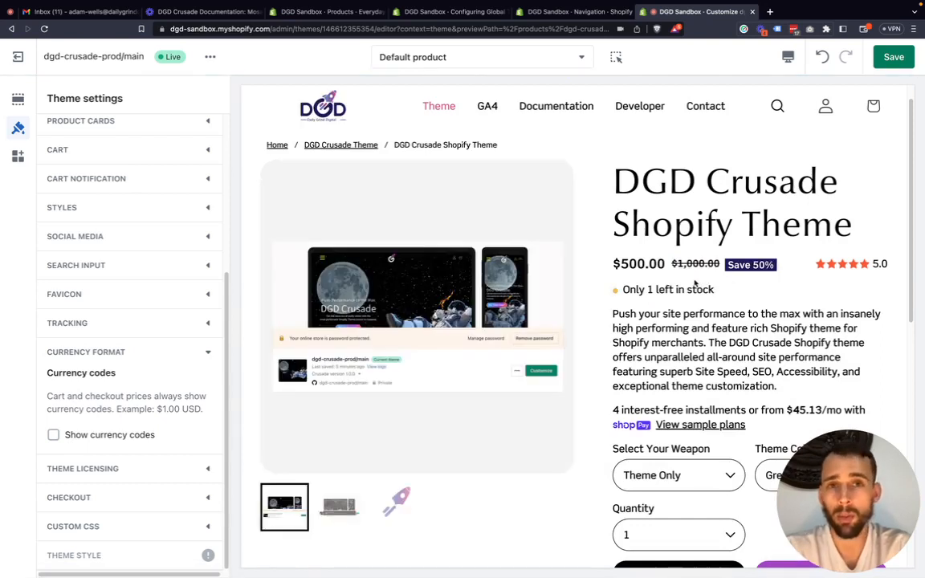
left_click(100, 436)
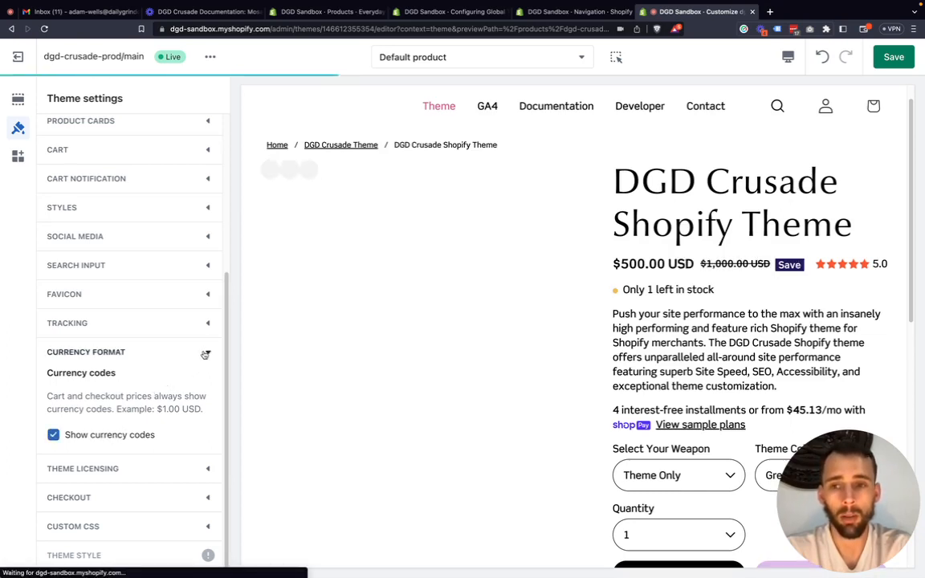
left_click(206, 354)
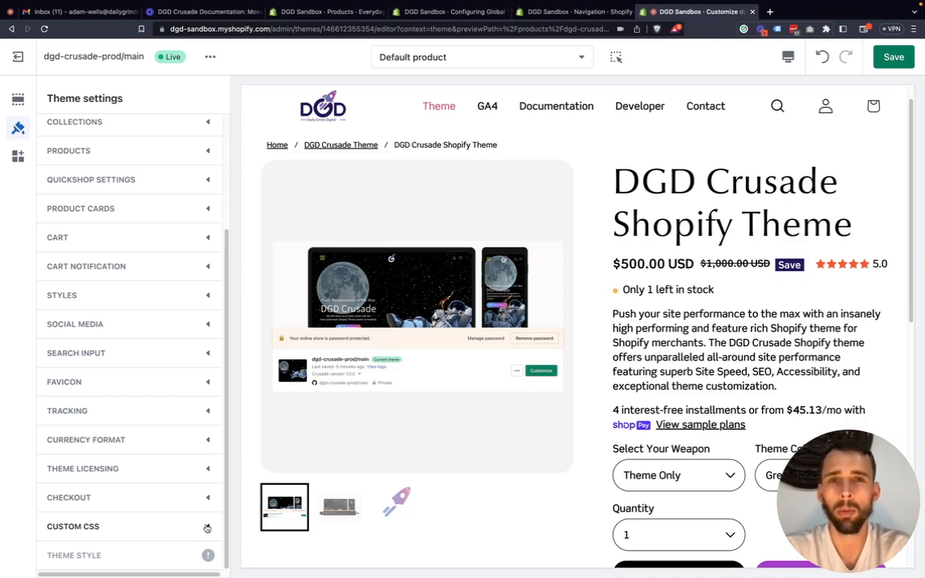
Expand the Checkout settings and switch the store preview to the Checkout page.
mouse_move(190, 554)
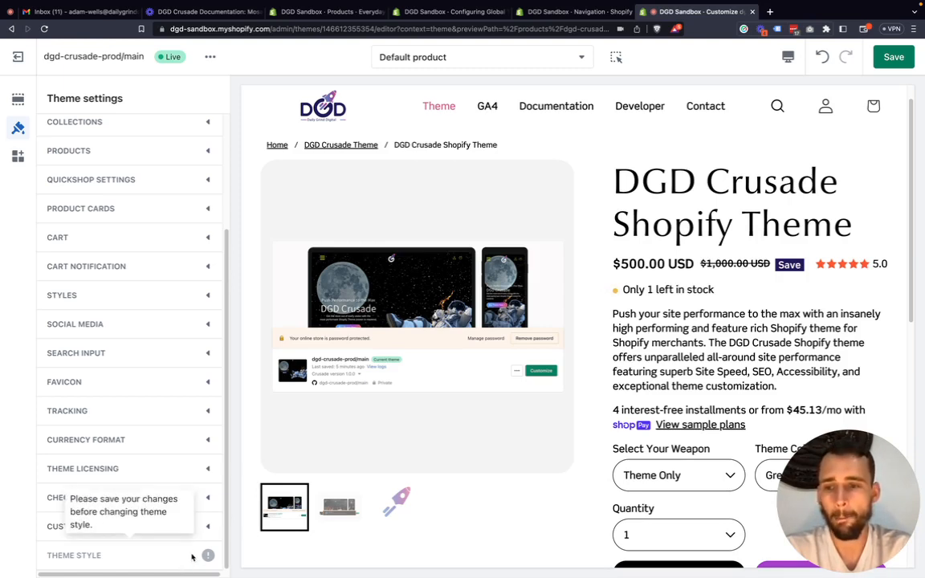
left_click(210, 501)
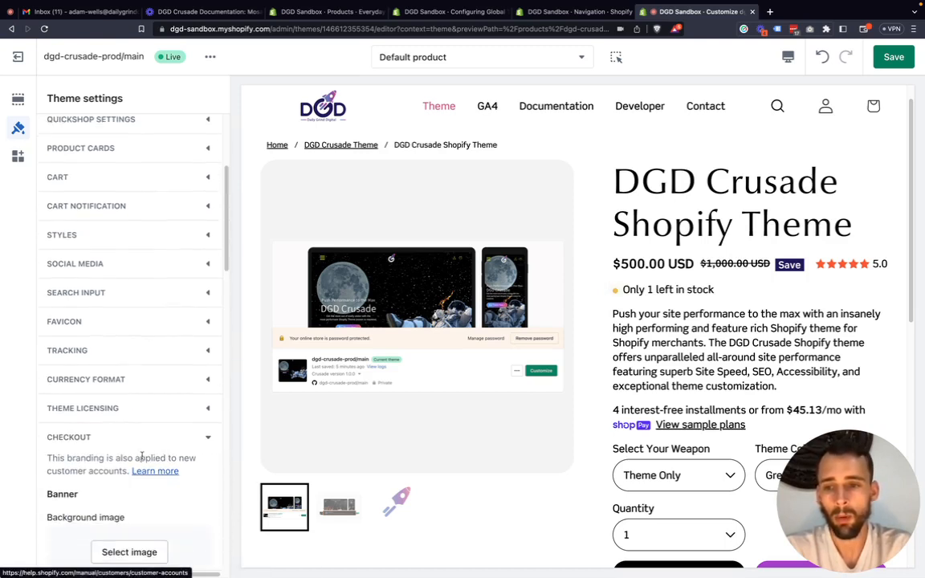
left_click(530, 59)
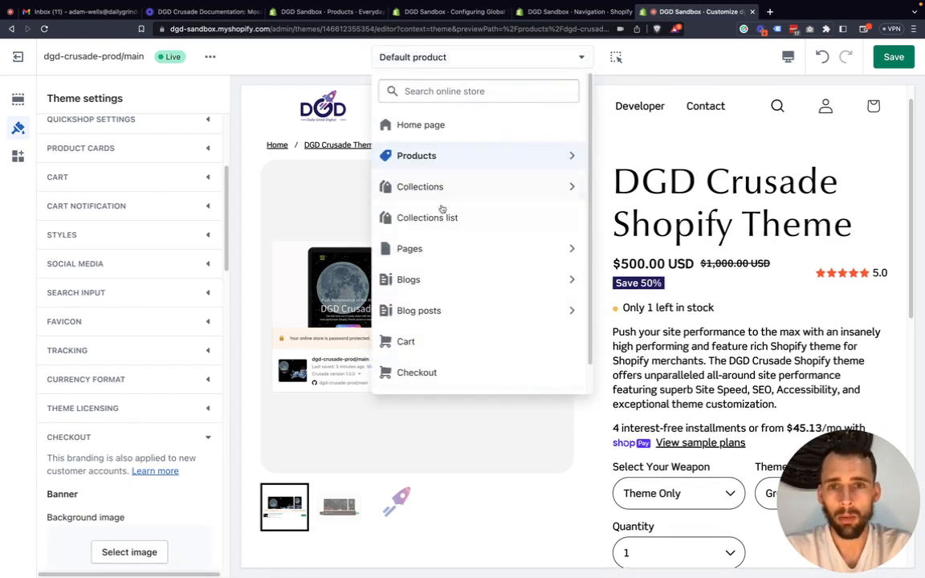
left_click(448, 373)
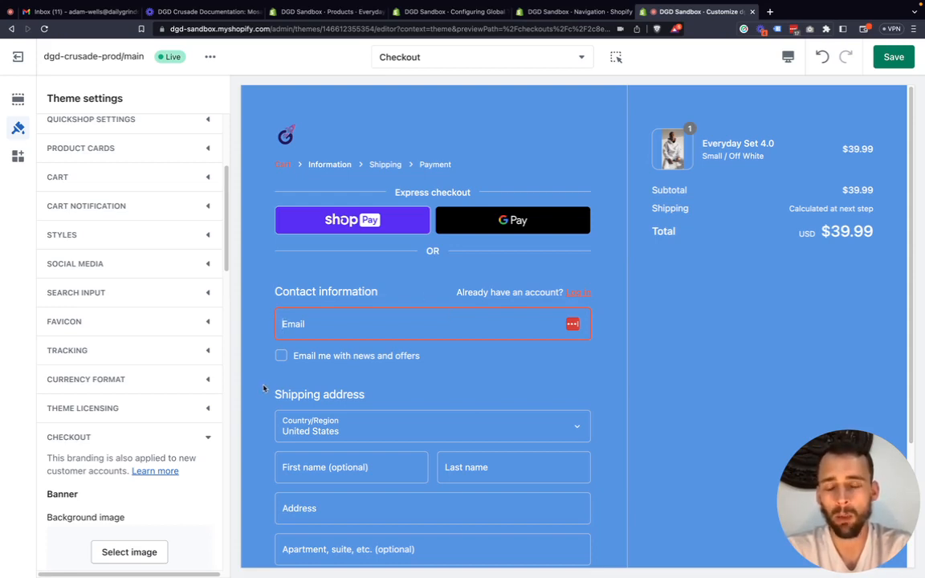
Set the checkout banner's background image to male-model-posing-outdoors from the store's files.
scroll(145, 450, "down", 3)
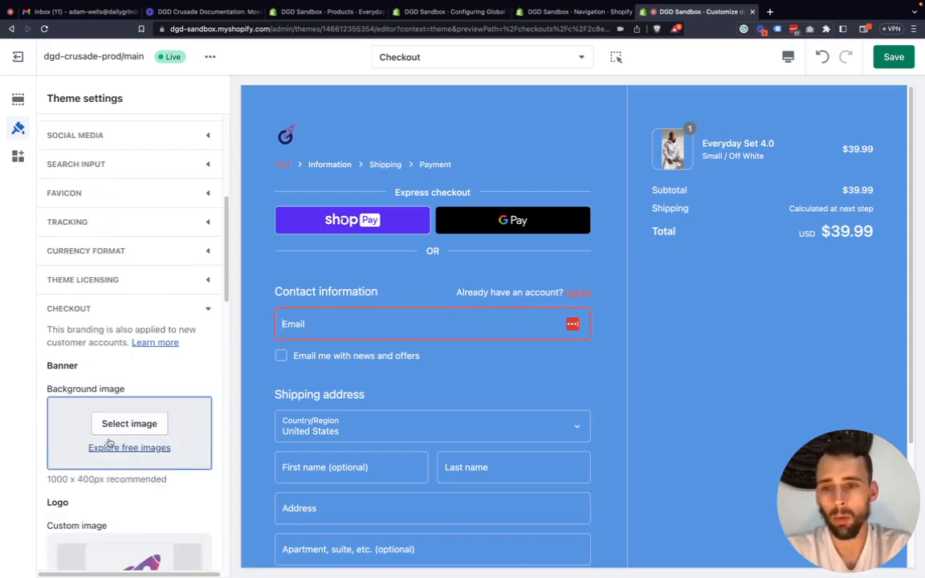
left_click(120, 426)
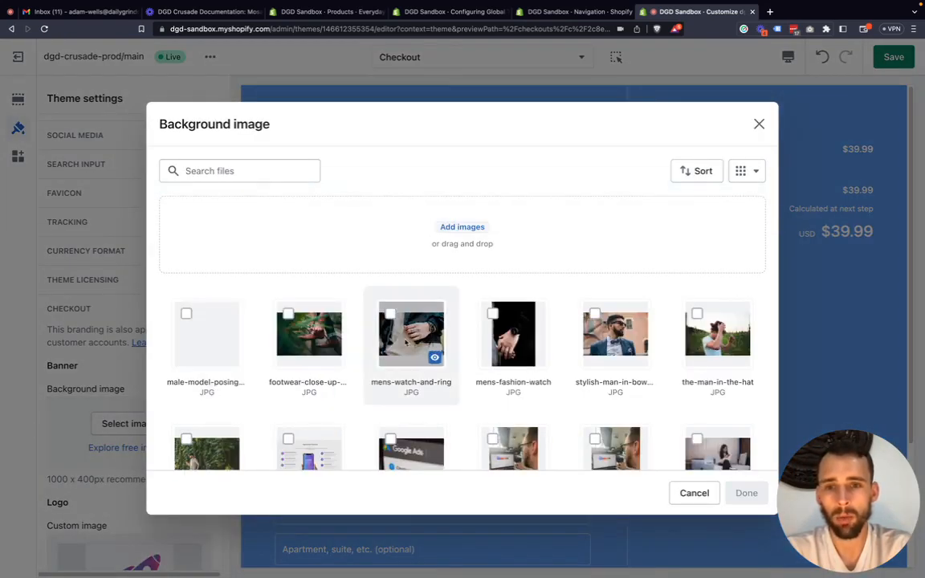
left_click(205, 332)
left_click(744, 493)
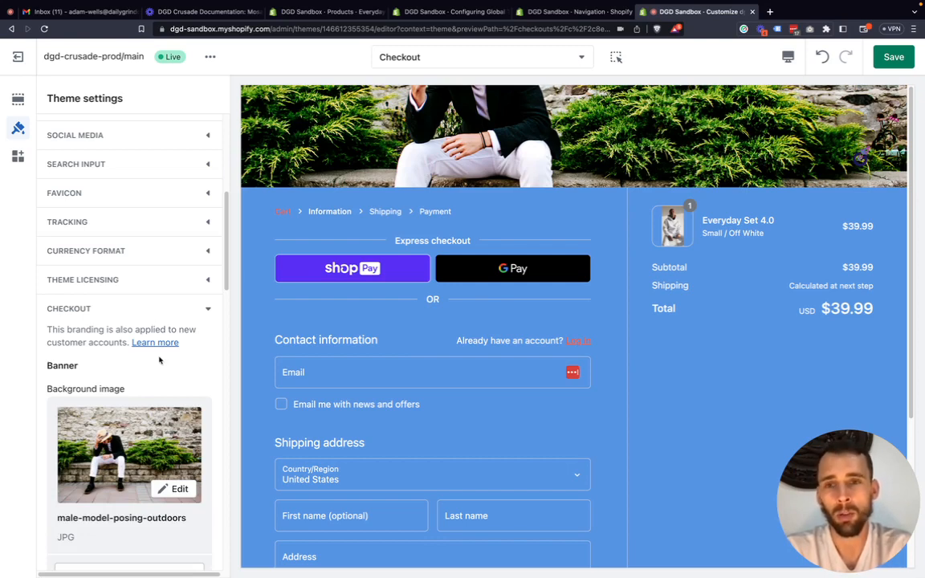
Remove the male-model-posing-outdoors background image from the checkout banner.
scroll(164, 363, "down", 1)
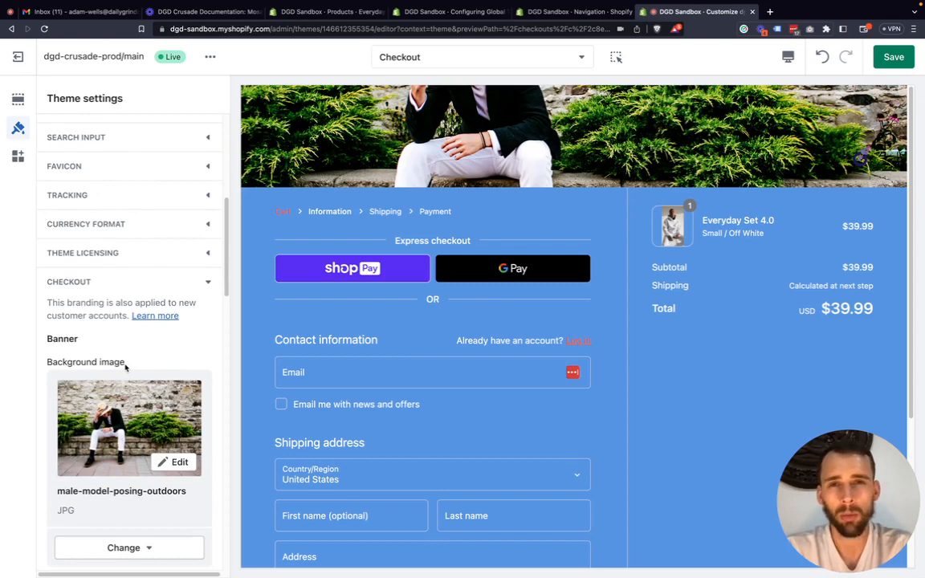
scroll(133, 377, "down", 2)
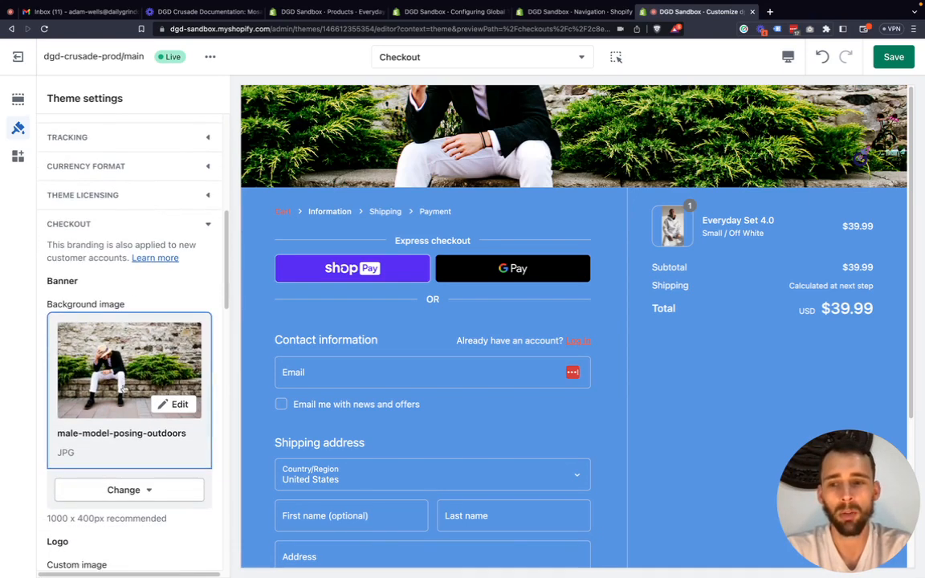
left_click(127, 490)
left_click(126, 459)
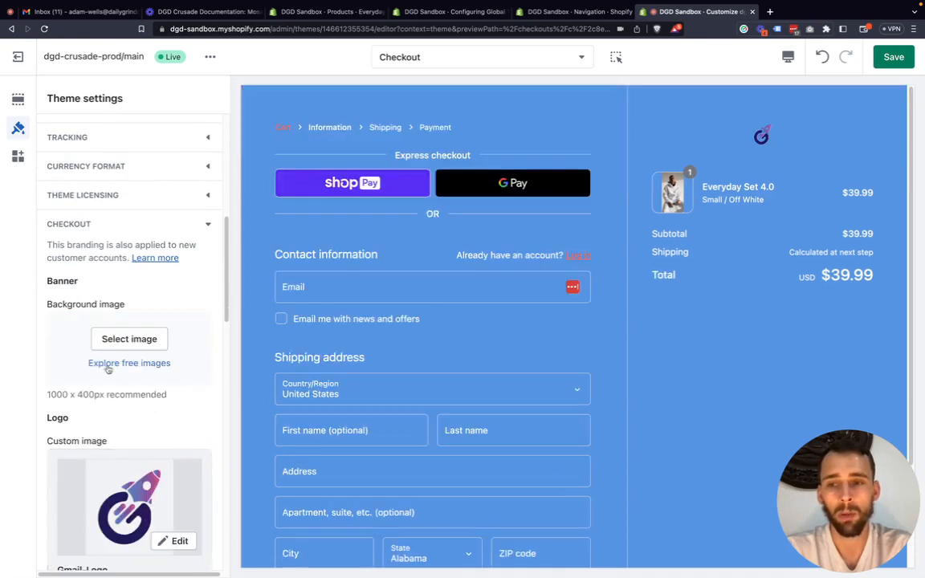
Return to the cart in the store preview and proceed to checkout again to reload the page.
scroll(102, 354, "down", 1)
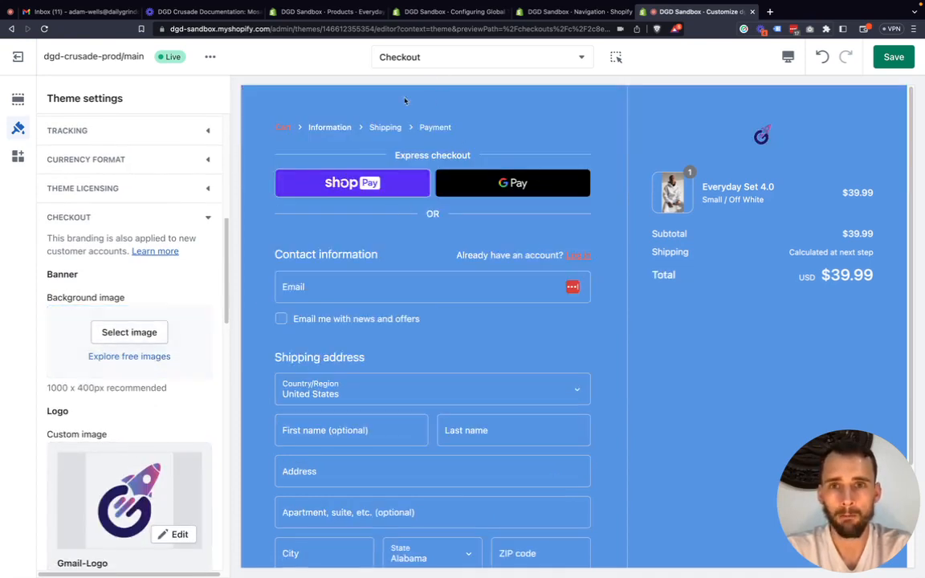
left_click(285, 127)
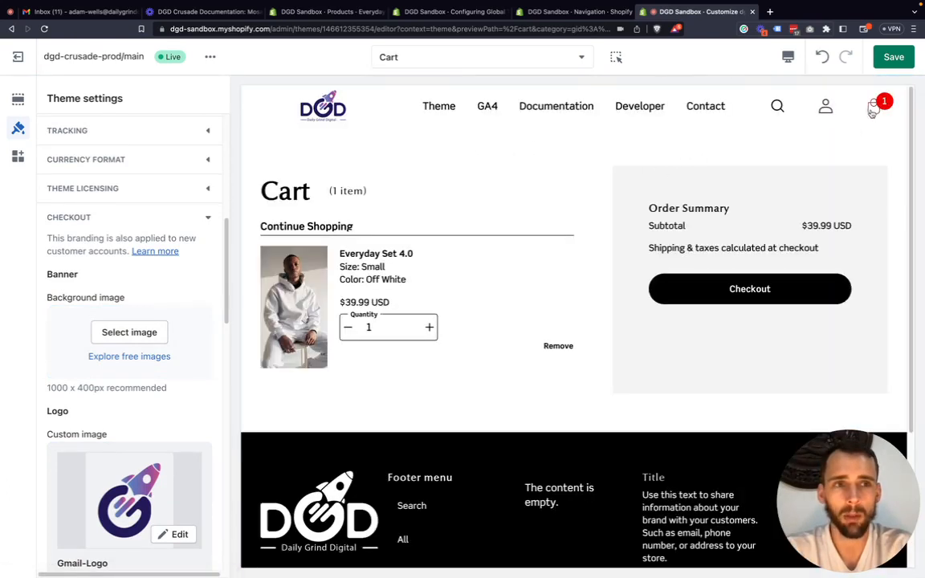
left_click(754, 288)
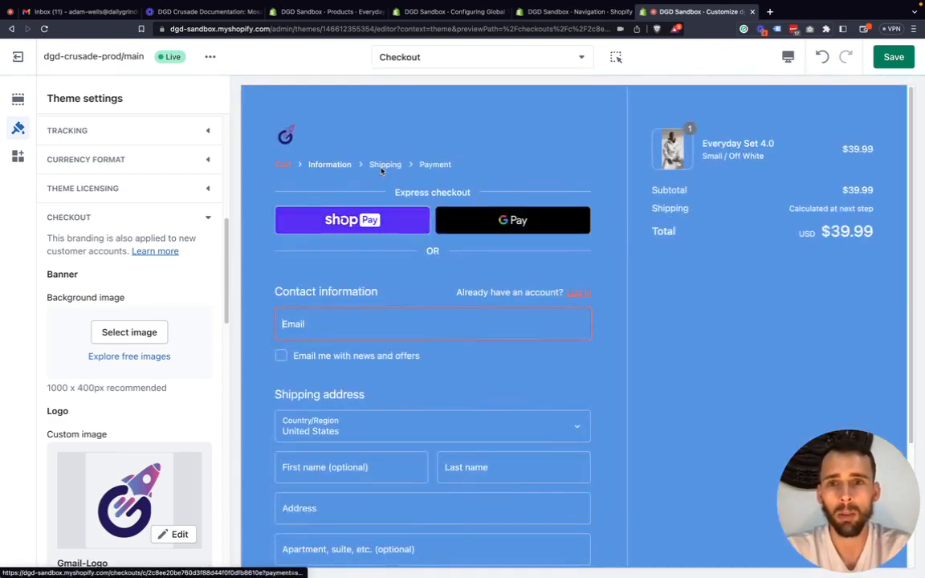
Switch the checkout logo's position to Center, to Right, and back to Left.
scroll(74, 326, "down", 1)
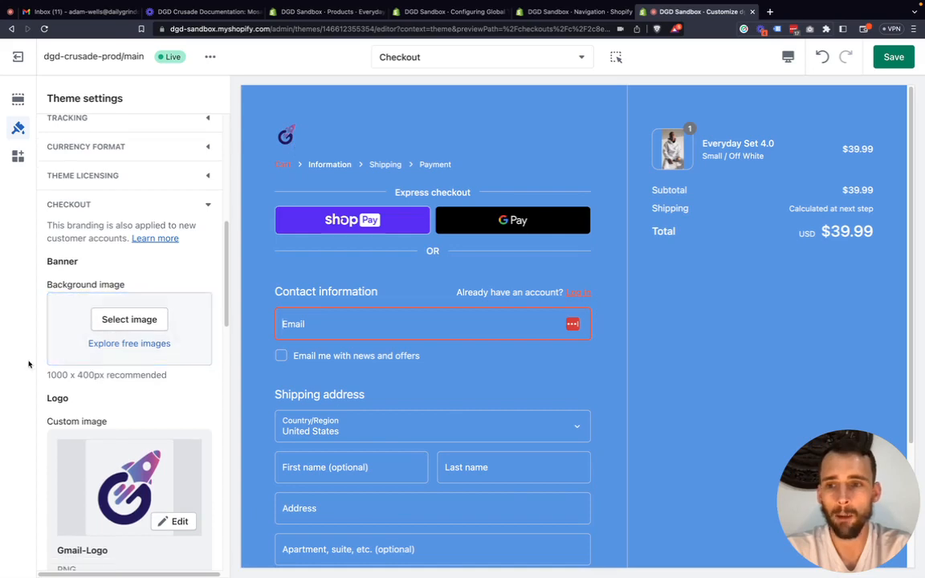
scroll(89, 354, "down", 3)
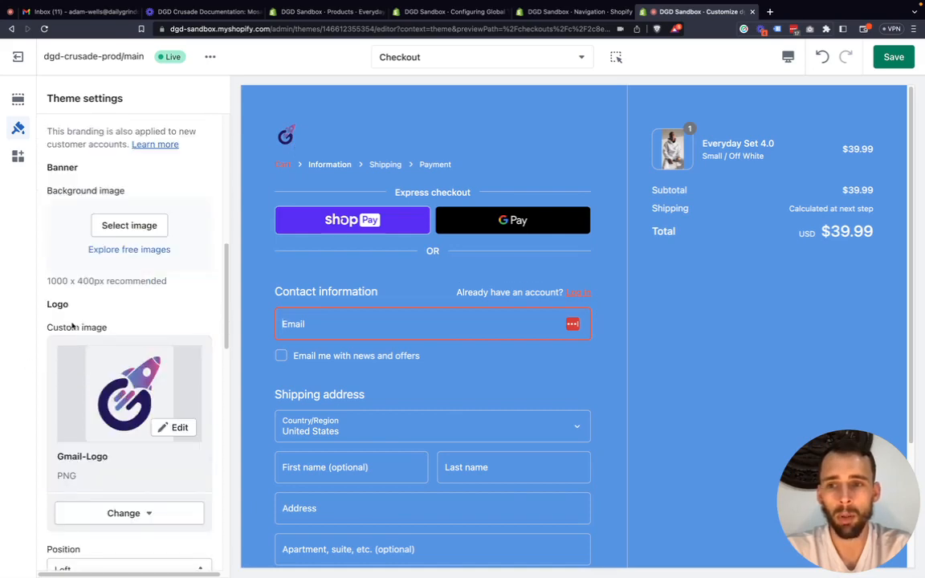
scroll(121, 353, "down", 1)
scroll(128, 385, "down", 5)
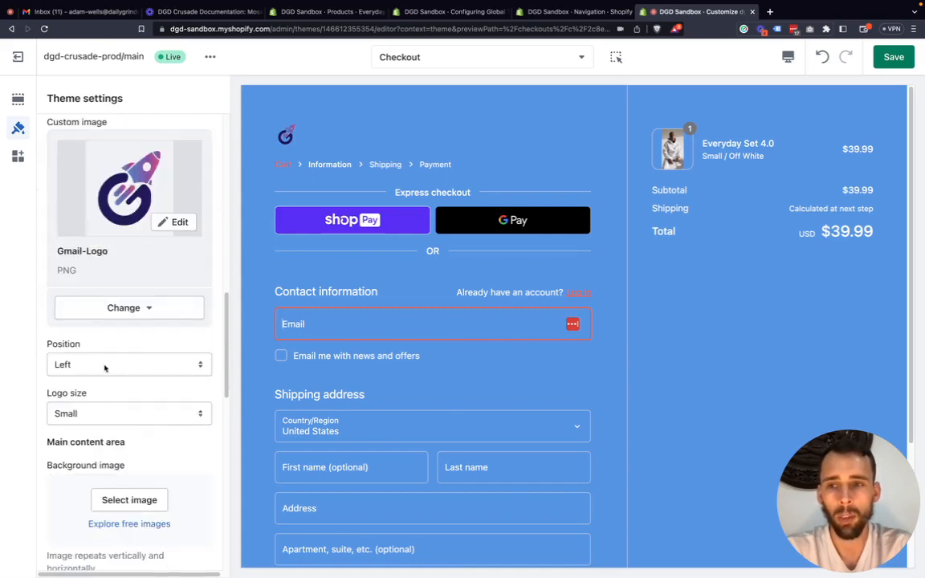
left_click(102, 365)
left_click(104, 380)
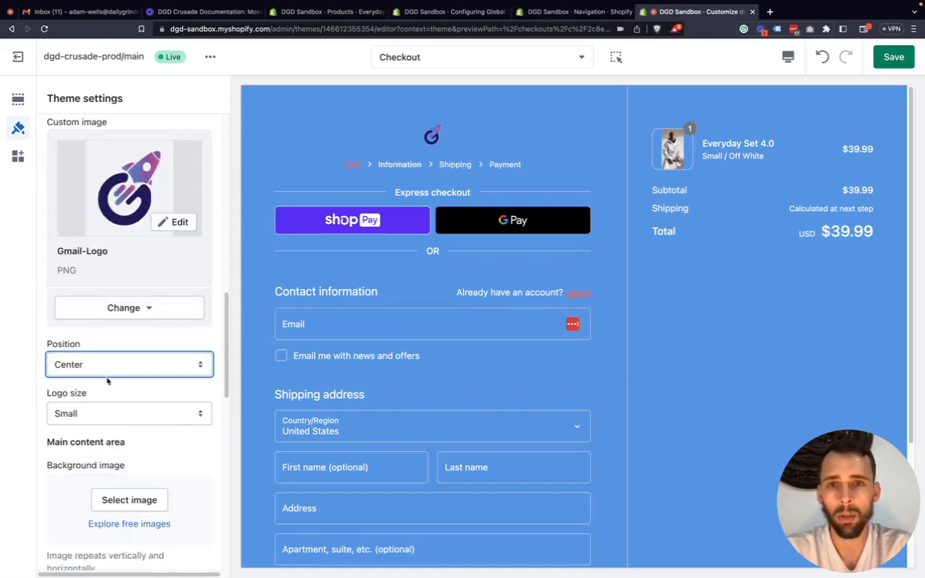
left_click(108, 370)
left_click(111, 377)
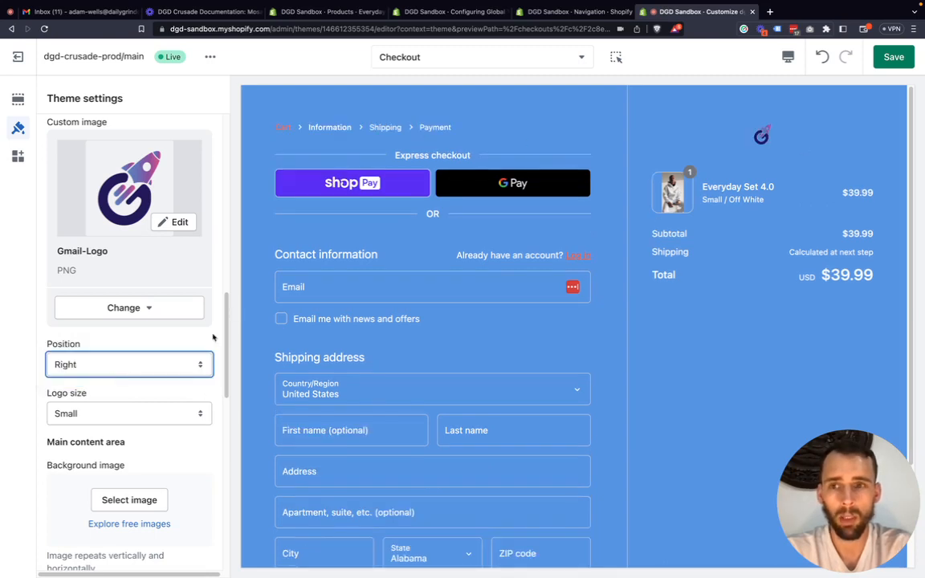
left_click(113, 366)
left_click(127, 339)
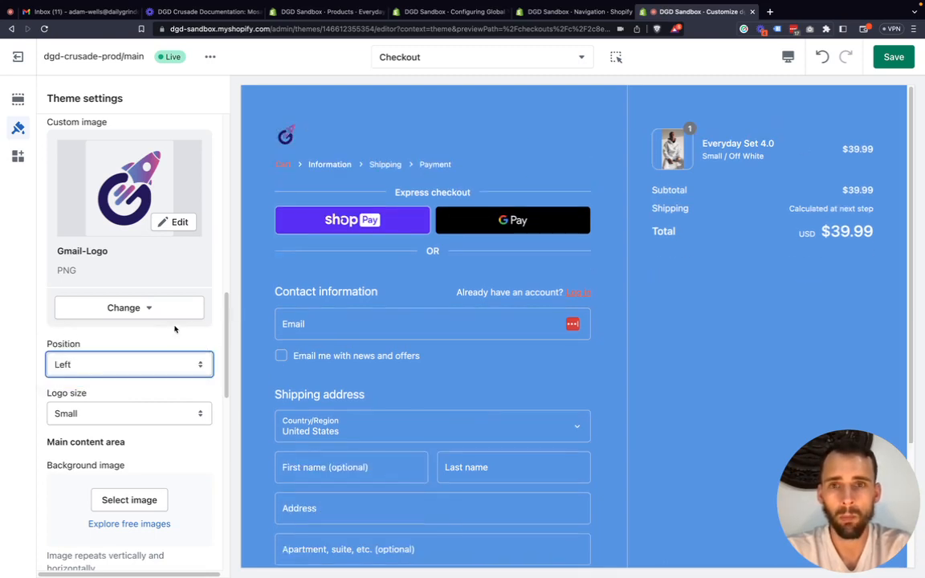
Switch the checkout logo size to Large, to Medium, and back to Small.
left_click(102, 418)
left_click(126, 441)
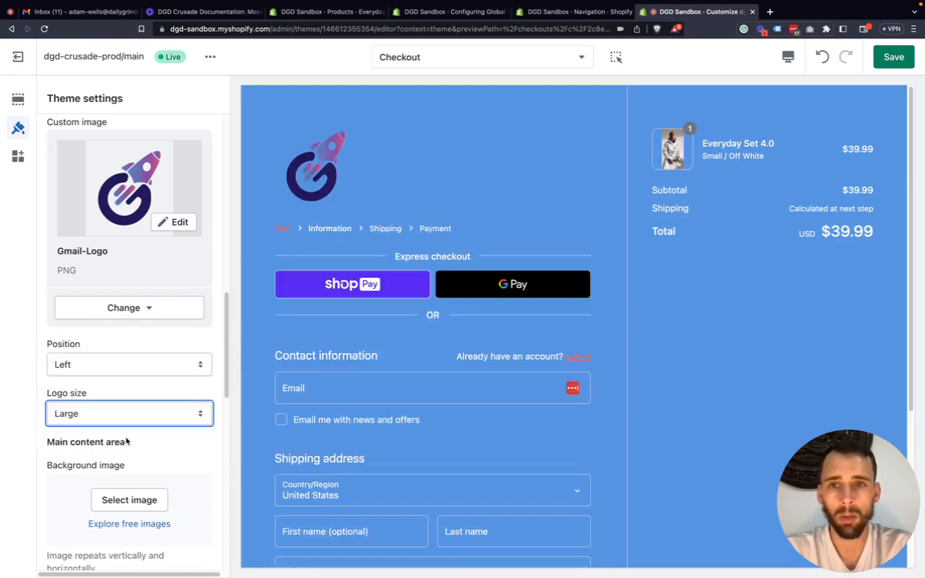
left_click(96, 414)
left_click(96, 400)
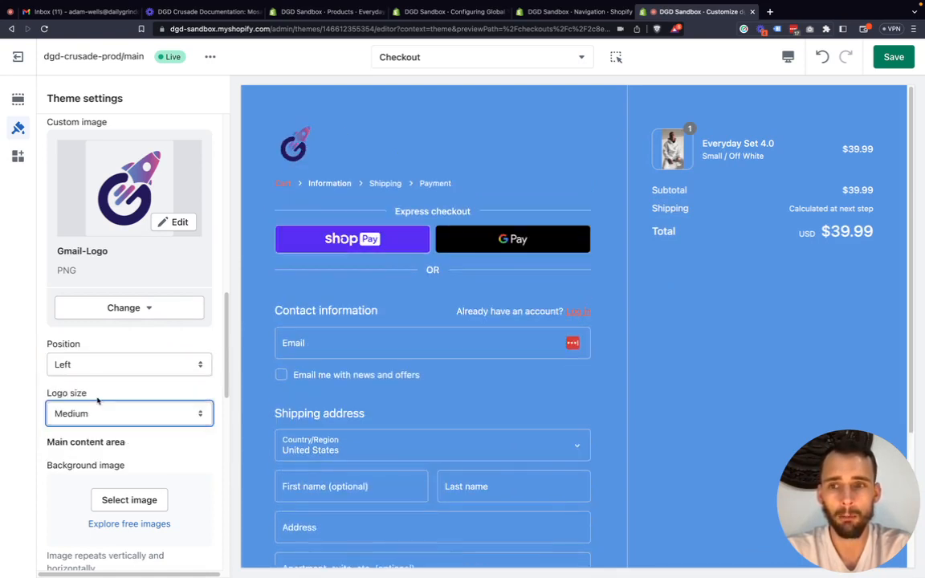
left_click(97, 415)
left_click(93, 399)
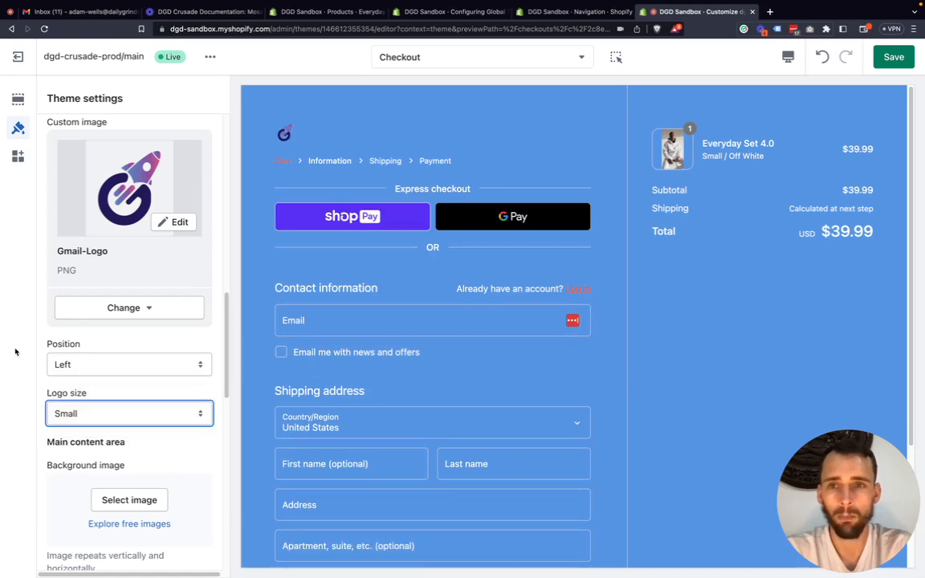
Change the main content area's background color to #FFFFFF and restore it to #5795E4.
scroll(99, 345, "down", 3)
scroll(99, 351, "down", 2)
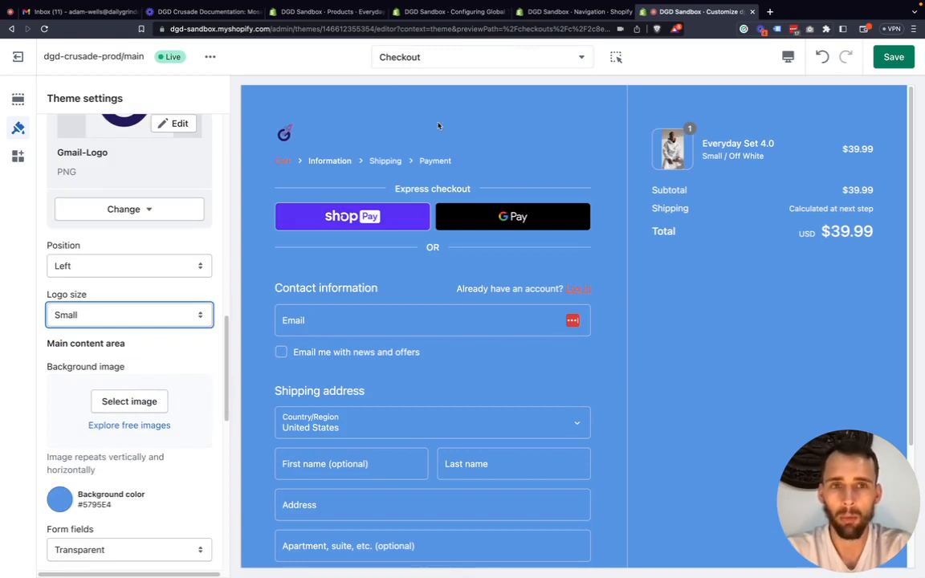
scroll(72, 354, "down", 3)
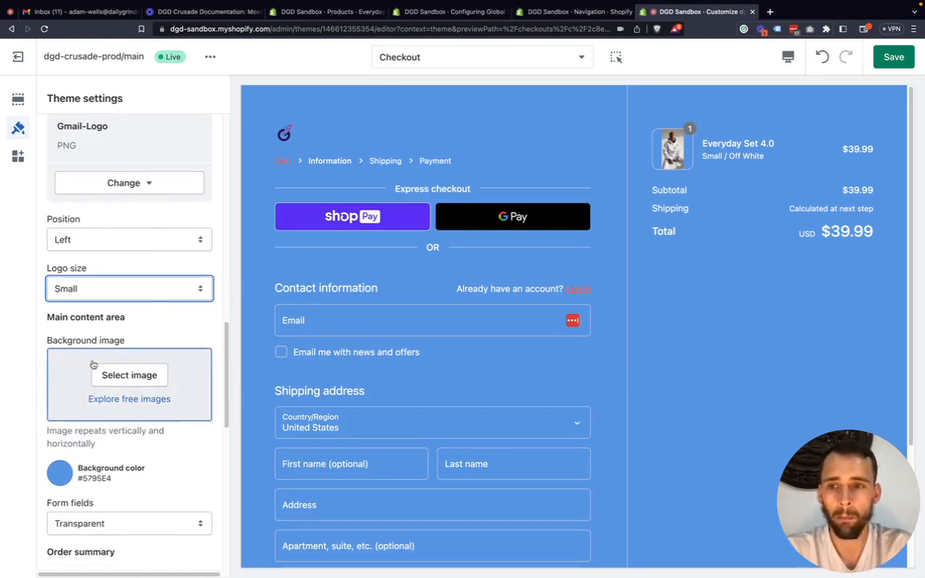
scroll(119, 347, "down", 5)
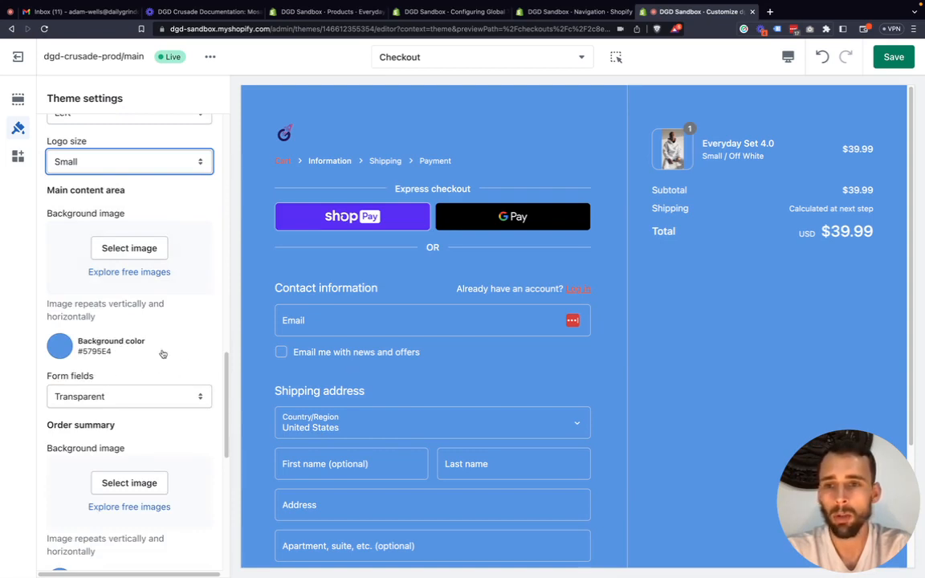
left_click(56, 352)
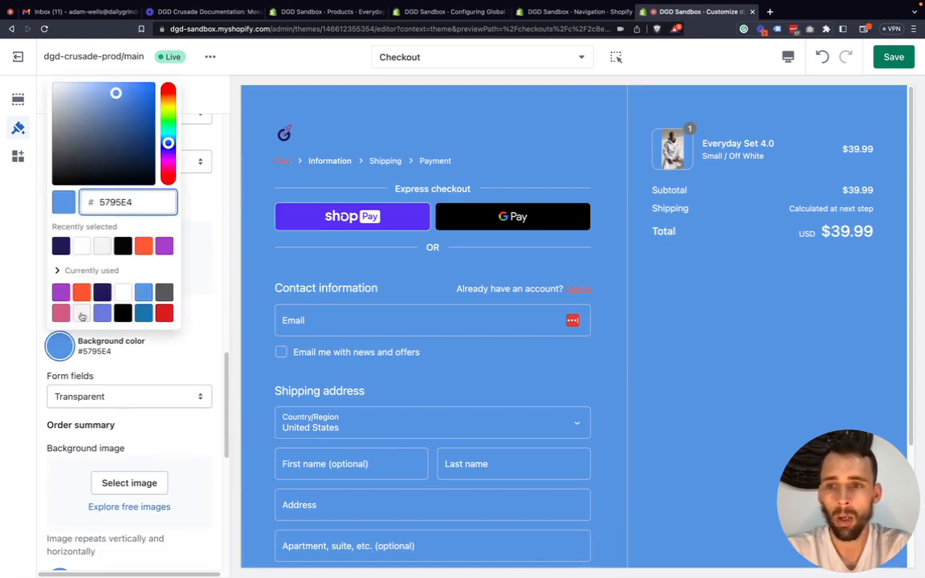
left_click(81, 244)
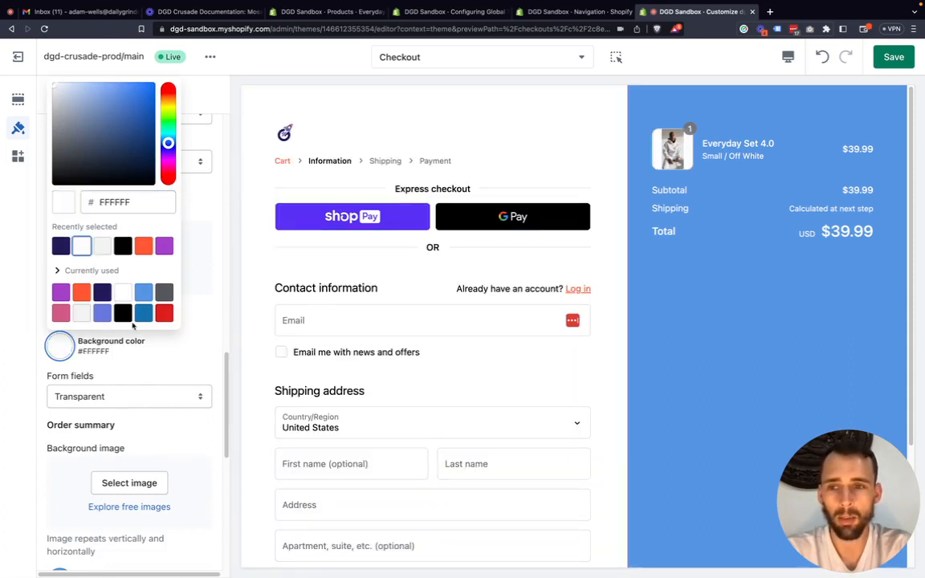
left_click(70, 416)
scroll(75, 415, "down", 1)
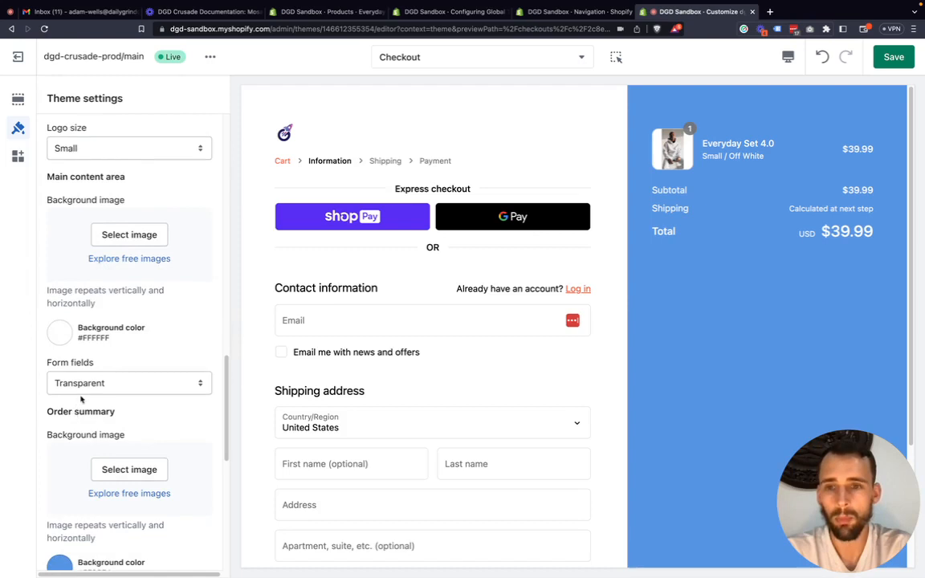
left_click(60, 332)
left_click(143, 278)
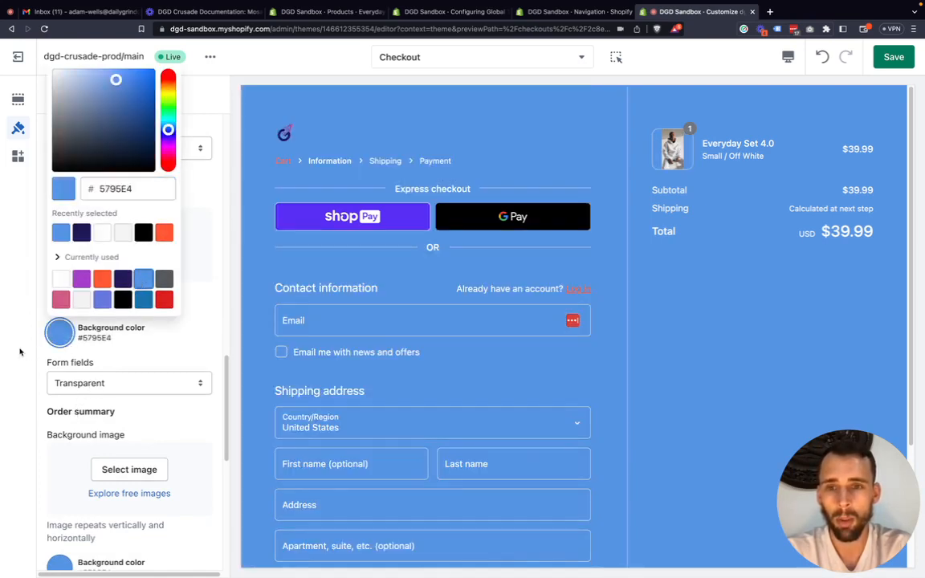
left_click(23, 318)
Set the form fields in the checkout's main content area to White.
left_click(100, 384)
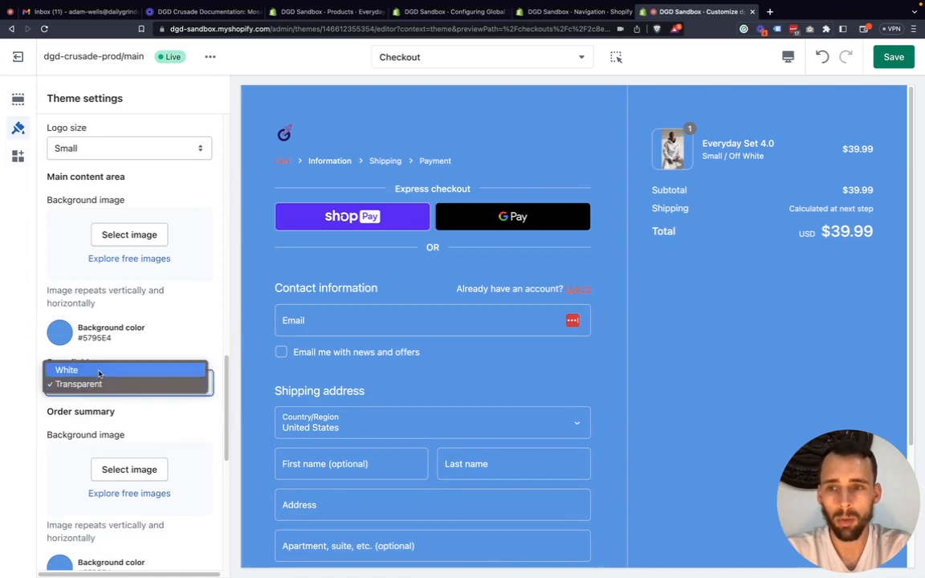
left_click(99, 371)
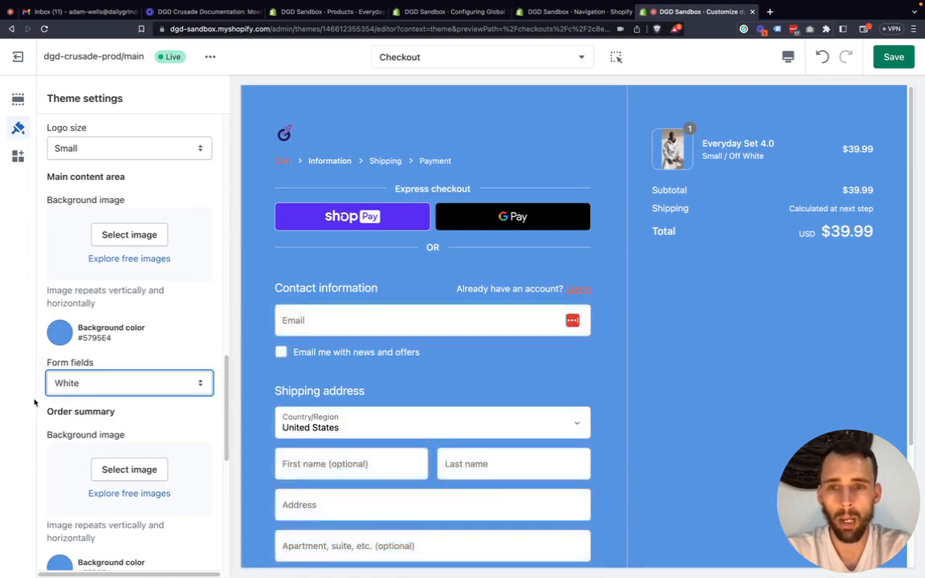
scroll(486, 402, "down", 1)
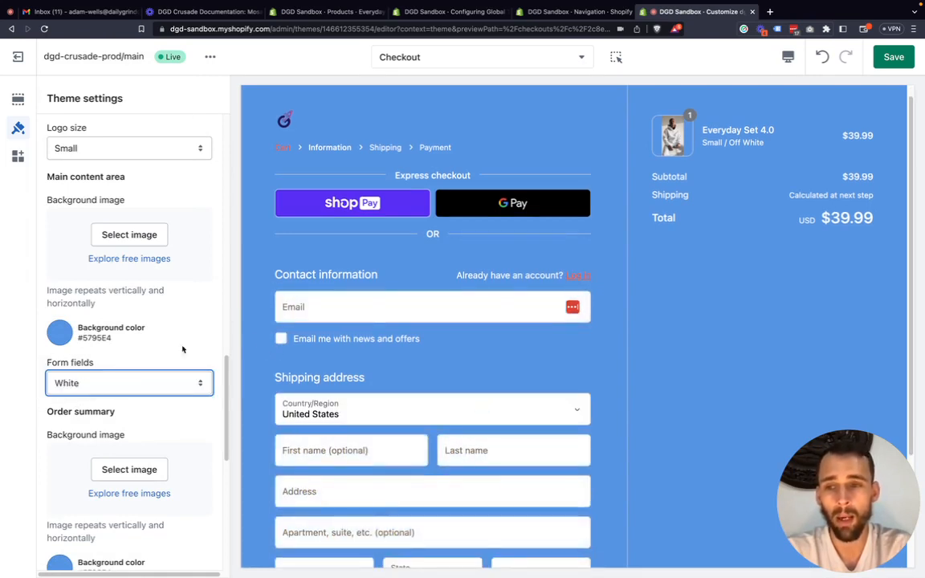
left_click(83, 386)
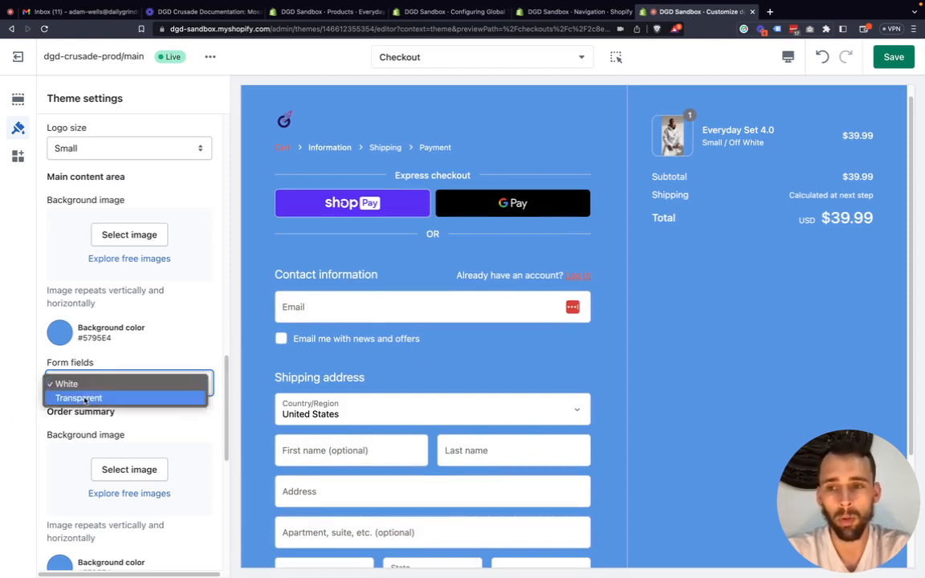
left_click(59, 332)
Set the main content area's background color to white, #FFFFFF.
left_click(59, 332)
left_click(102, 232)
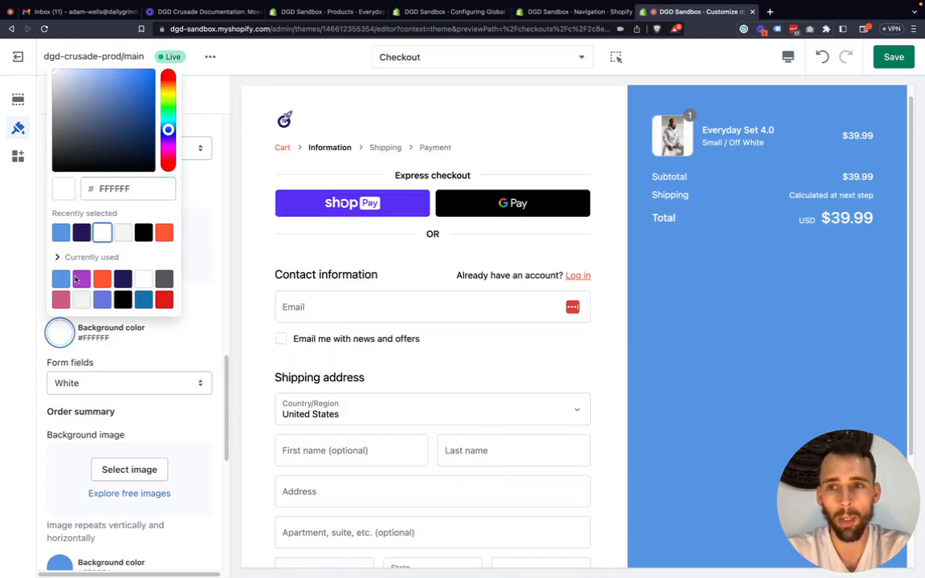
left_click(59, 332)
Set the order summary's background color to light grey, #F3F3F3.
scroll(111, 387, "down", 5)
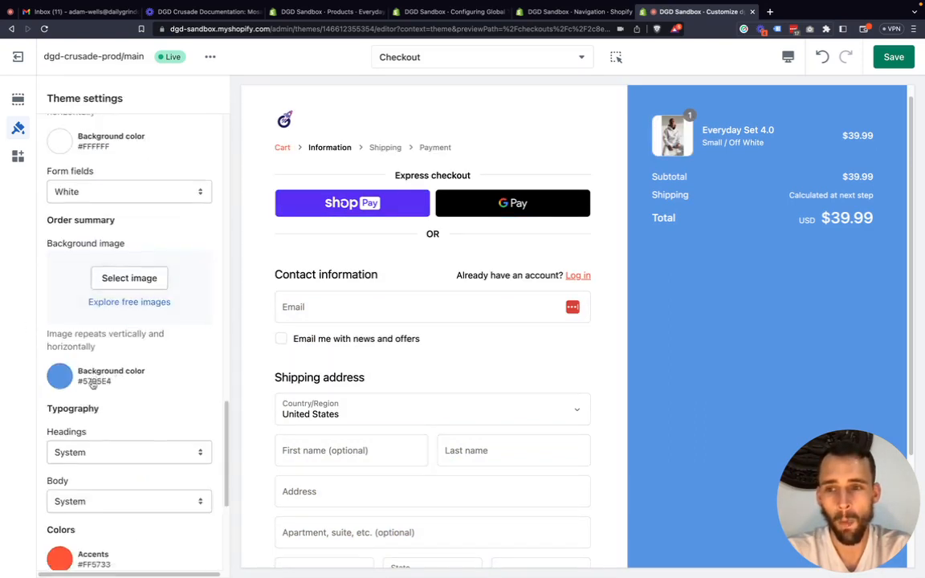
scroll(93, 385, "down", 3)
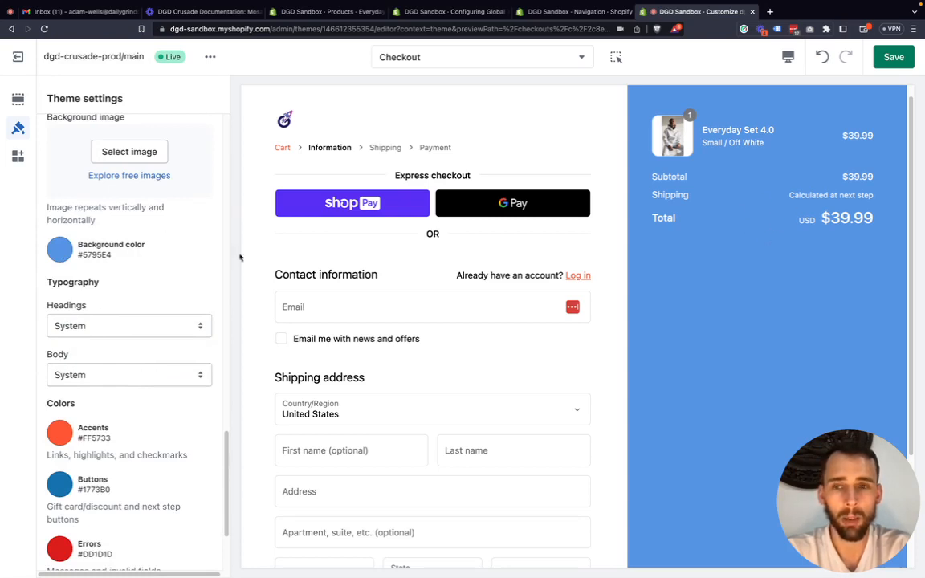
left_click(60, 241)
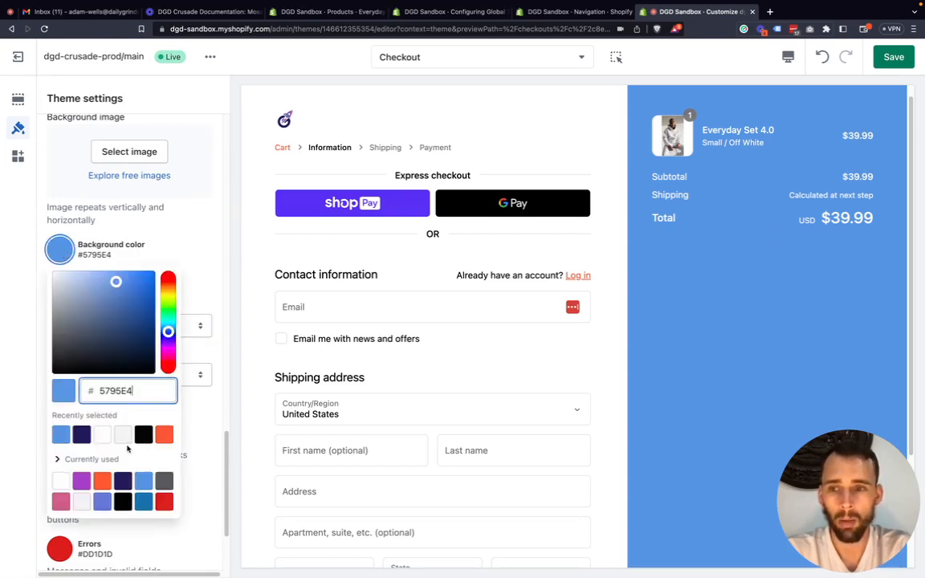
left_click(123, 435)
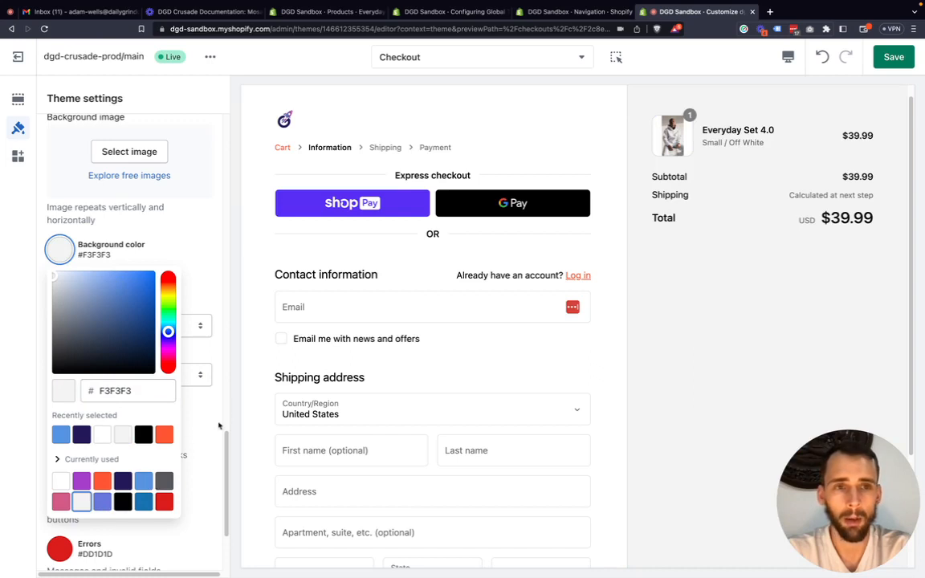
left_click(10, 333)
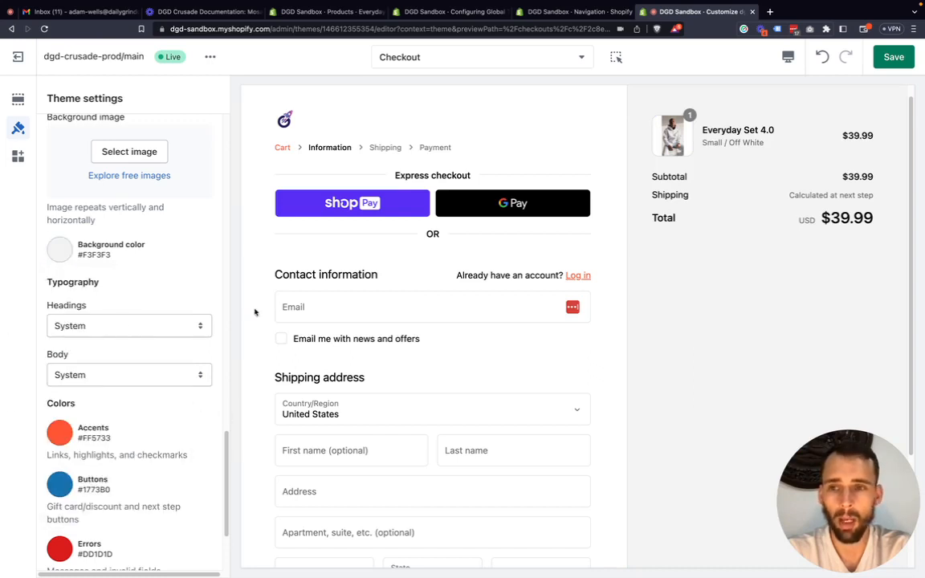
Look over the checkout preview and open the accent color used for links, highlights and checkmarks for viewing only.
scroll(283, 379, "down", 3)
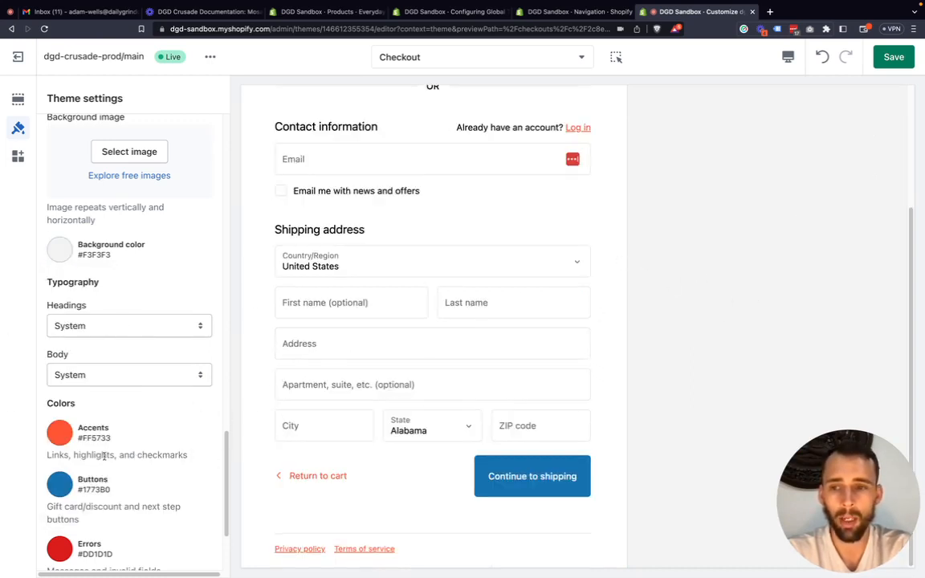
scroll(104, 456, "up", 3)
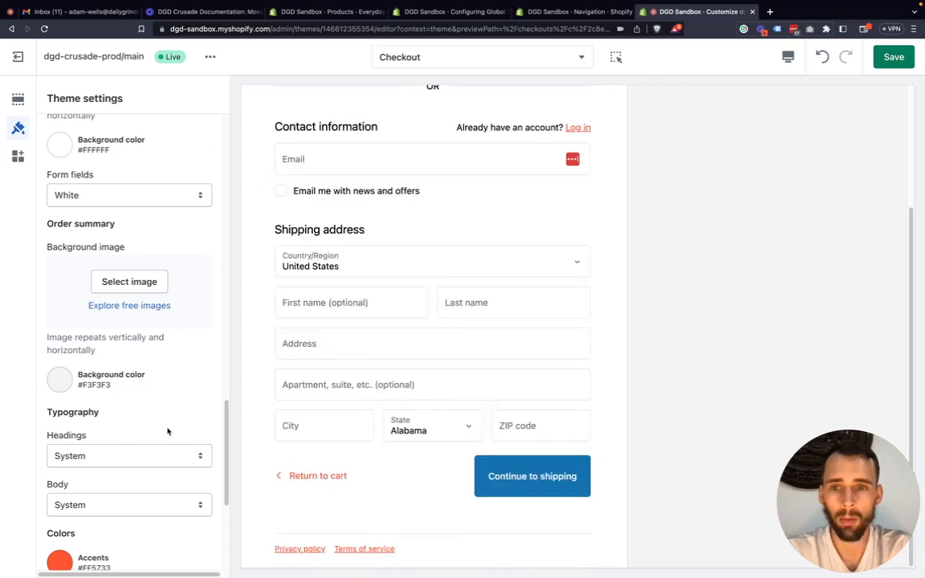
scroll(167, 431, "down", 4)
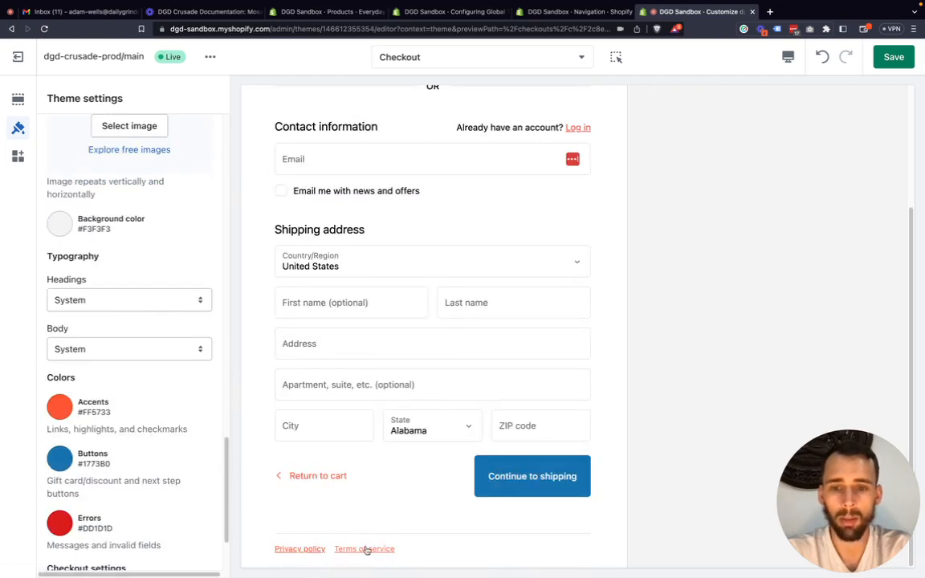
left_click(61, 408)
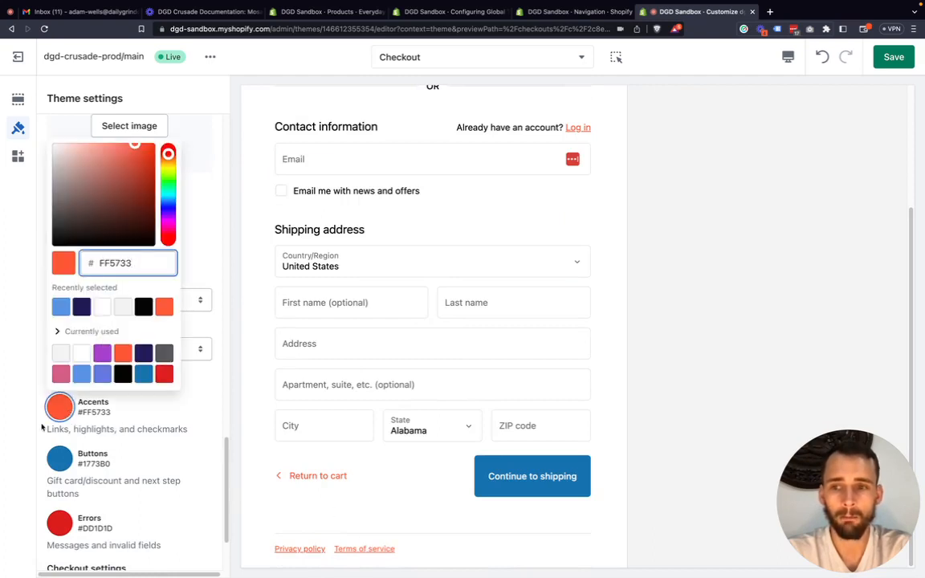
left_click(4, 439)
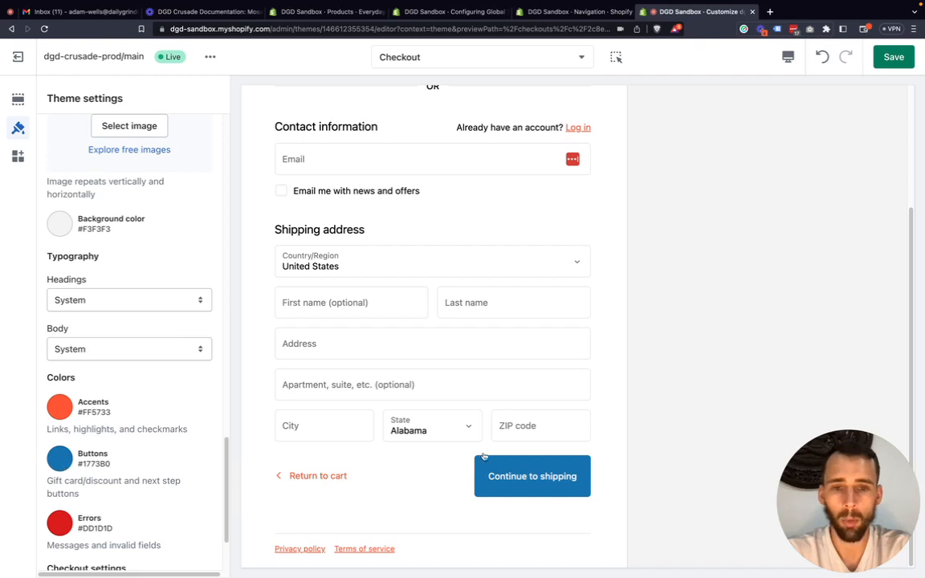
Set the checkout's button color to the purple already used in the theme, #A53FCA.
left_click(66, 465)
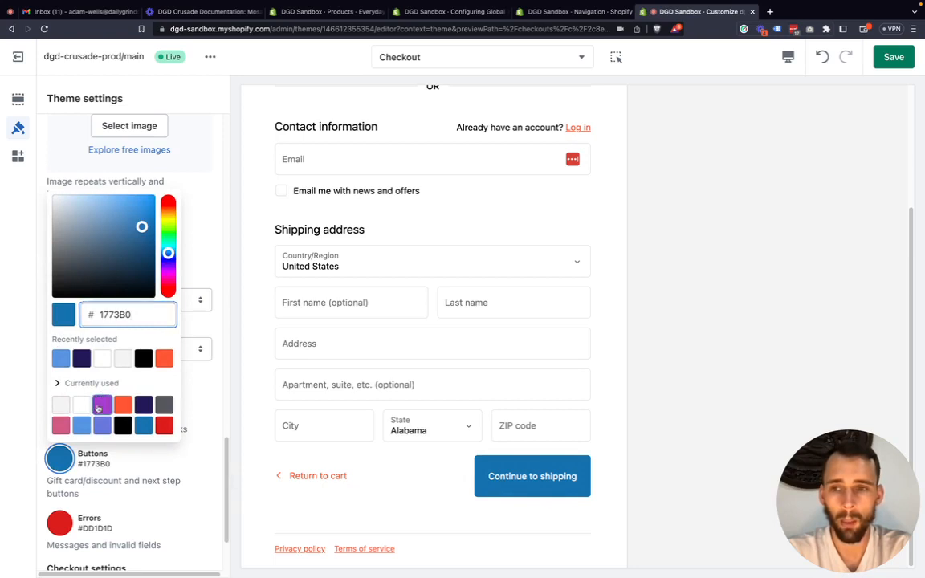
left_click(102, 405)
left_click(27, 406)
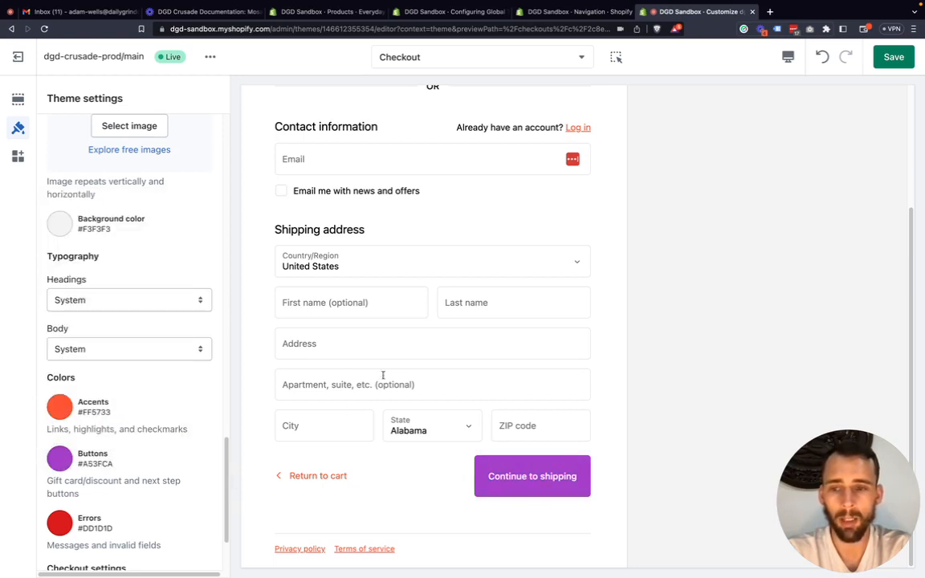
Examine the checkout's error color for messages and invalid fields, along with the remaining checkout settings.
scroll(68, 467, "down", 2)
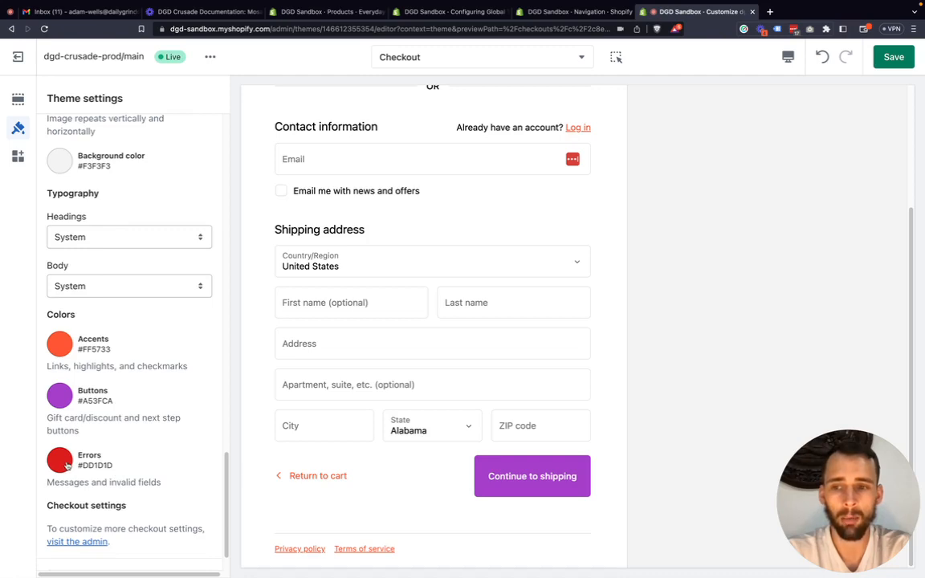
left_click(68, 466)
left_click(30, 446)
scroll(116, 462, "down", 1)
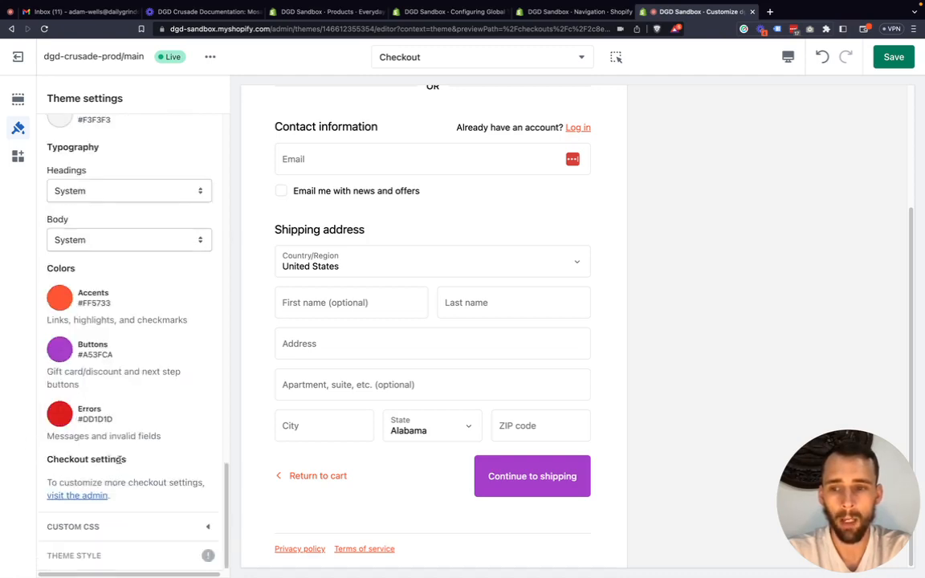
scroll(121, 460, "up", 3)
scroll(431, 390, "up", 4)
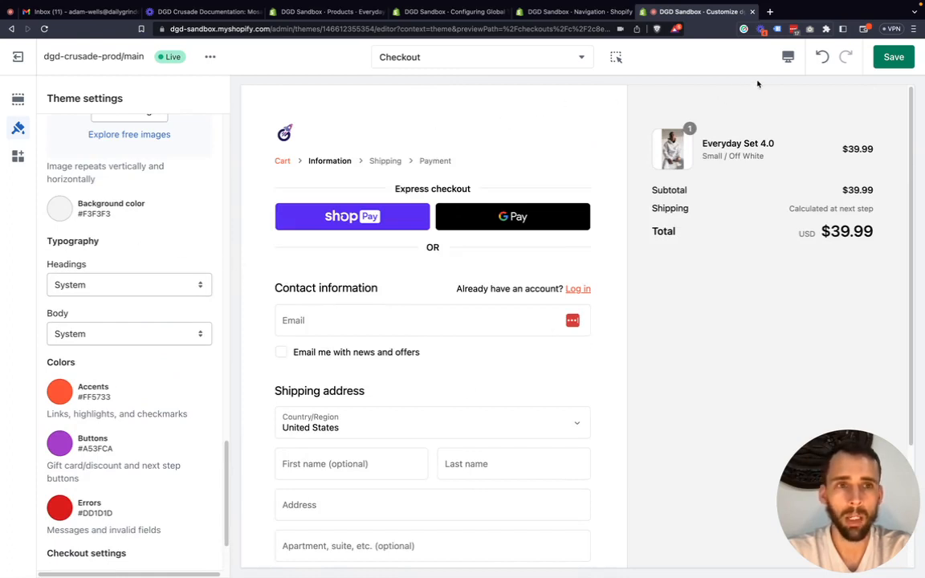
Switch the checkout preview to the Mobile layout and look over its form.
left_click(788, 56)
left_click(815, 89)
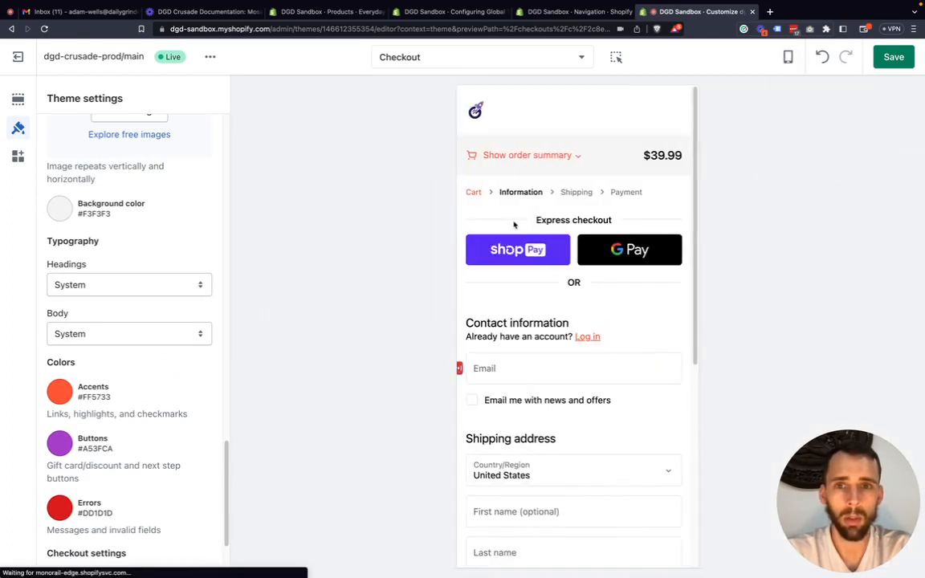
scroll(551, 179, "down", 5)
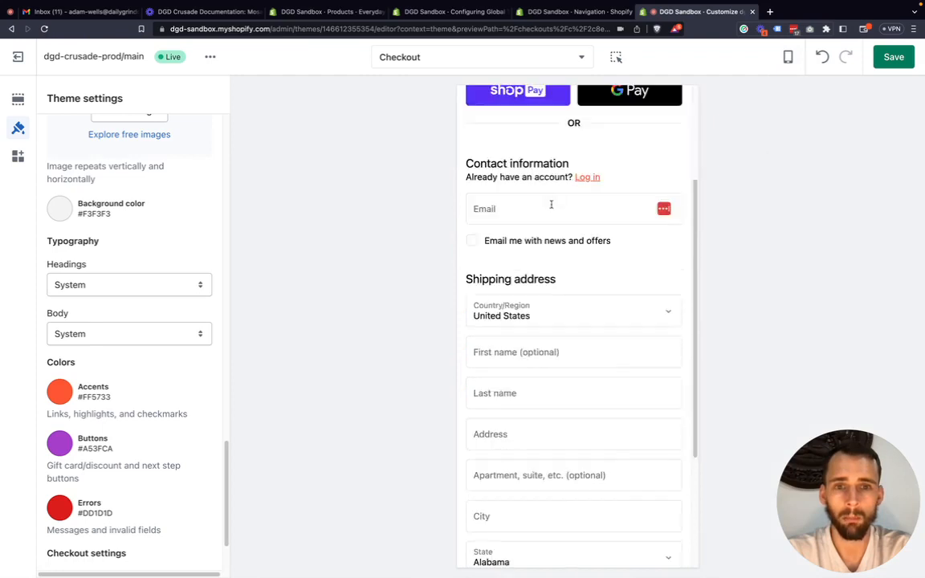
scroll(551, 209, "up", 5)
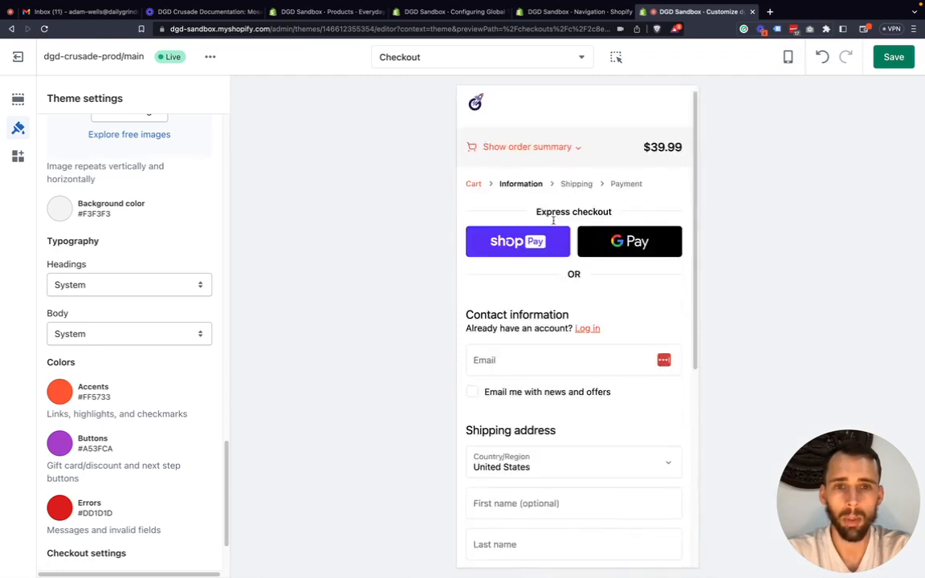
Expand and collapse the order summary in the mobile checkout, and return the preview to the Desktop layout.
left_click(577, 160)
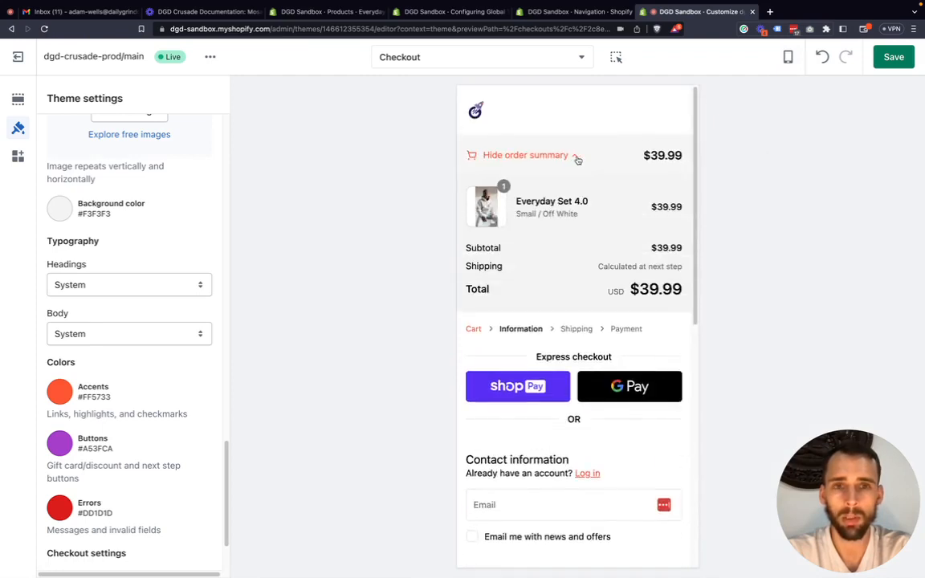
left_click(577, 160)
left_click(577, 159)
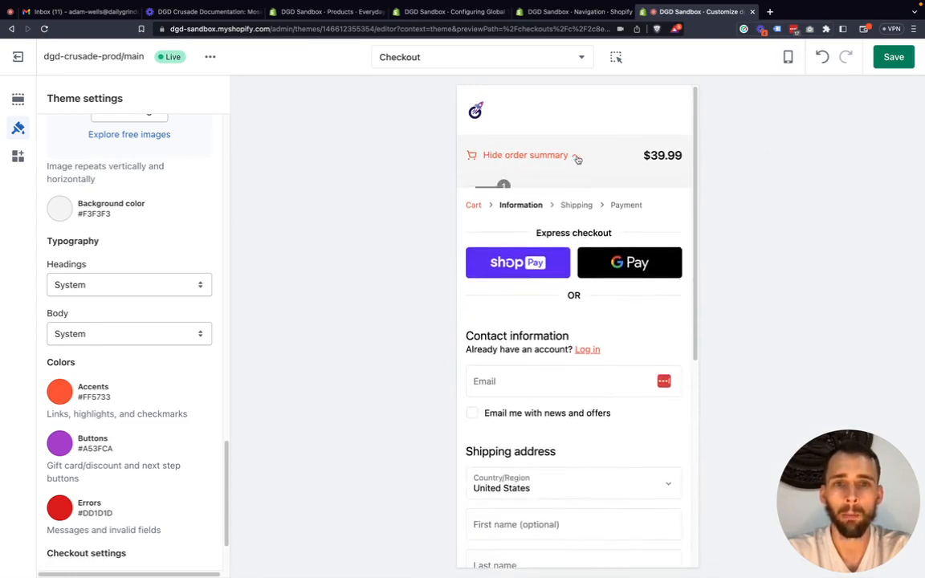
left_click(575, 161)
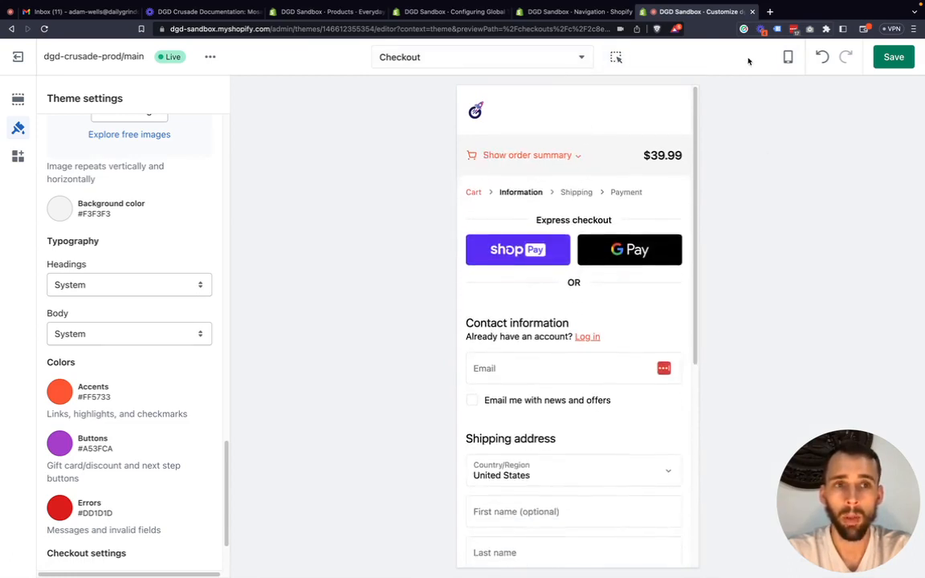
left_click(789, 57)
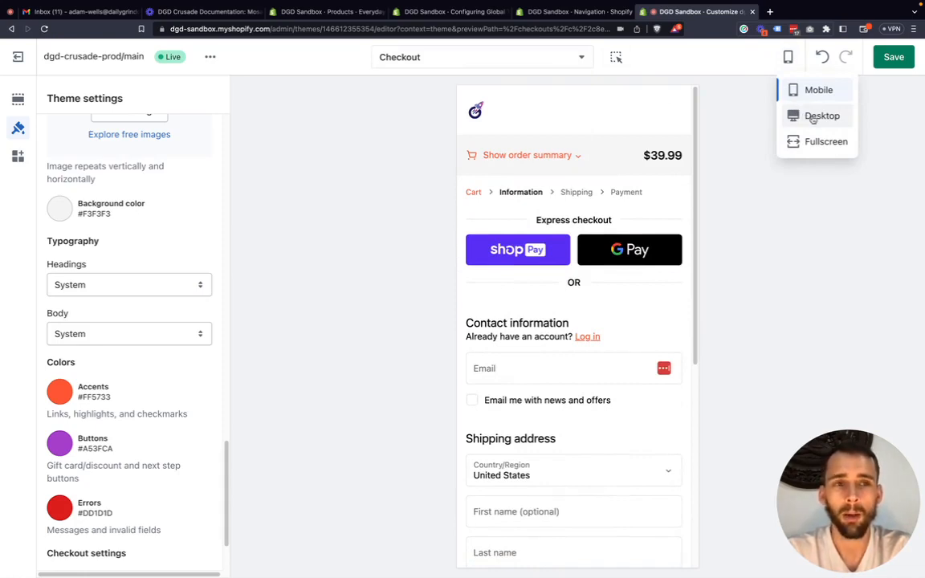
left_click(815, 120)
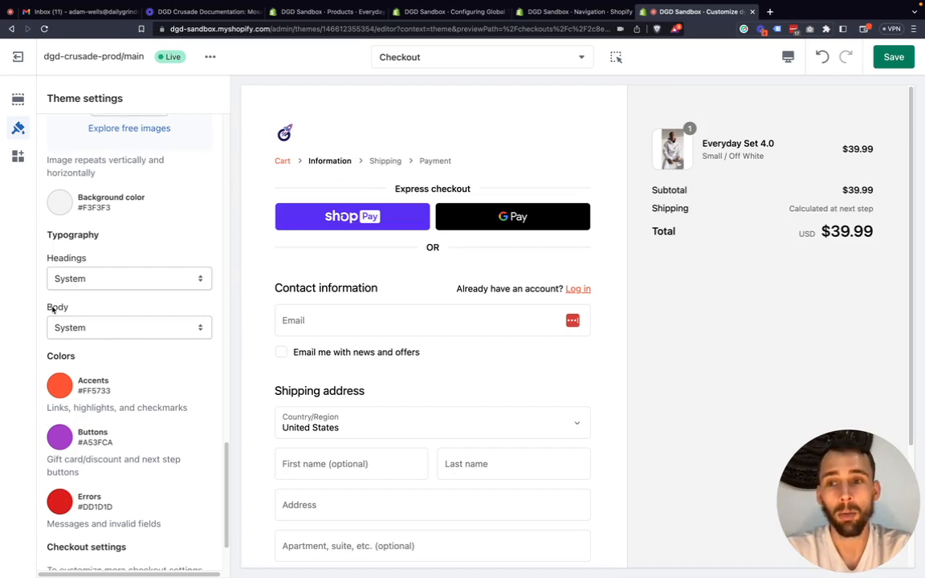
Collapse the Checkout group in the theme settings and switch to the page's sections view.
scroll(119, 310, "up", 2)
scroll(119, 310, "up", 1)
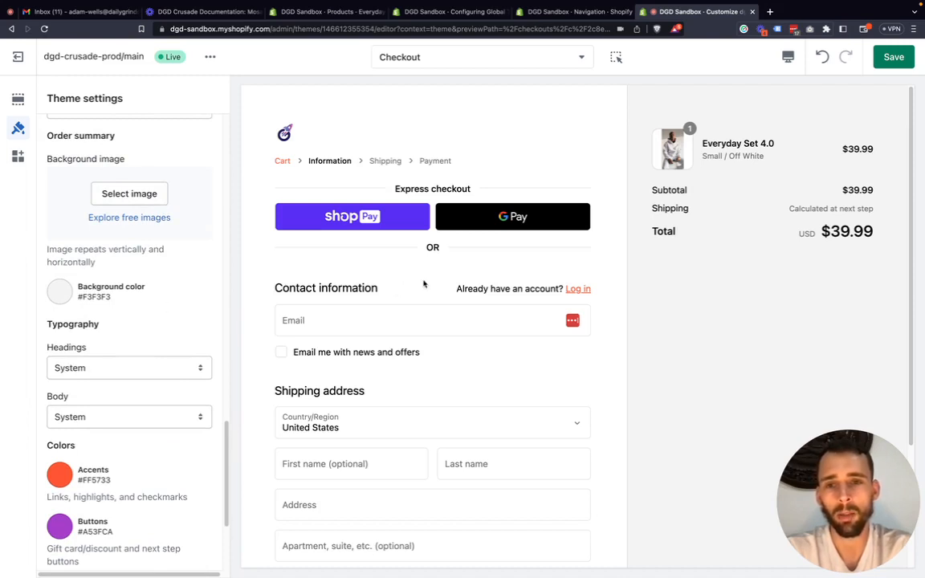
scroll(328, 254, "down", 1)
scroll(362, 279, "up", 1)
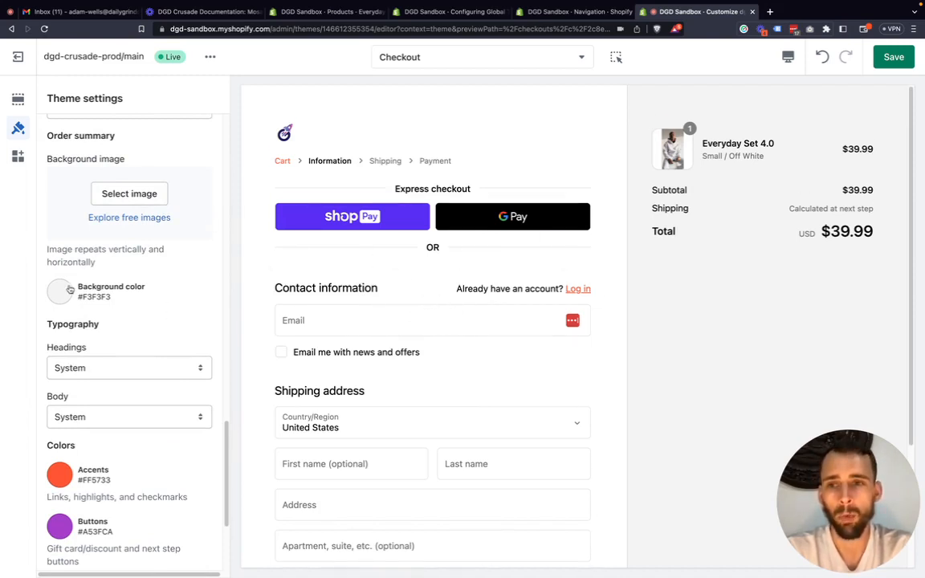
scroll(113, 249, "up", 5)
scroll(103, 236, "up", 8)
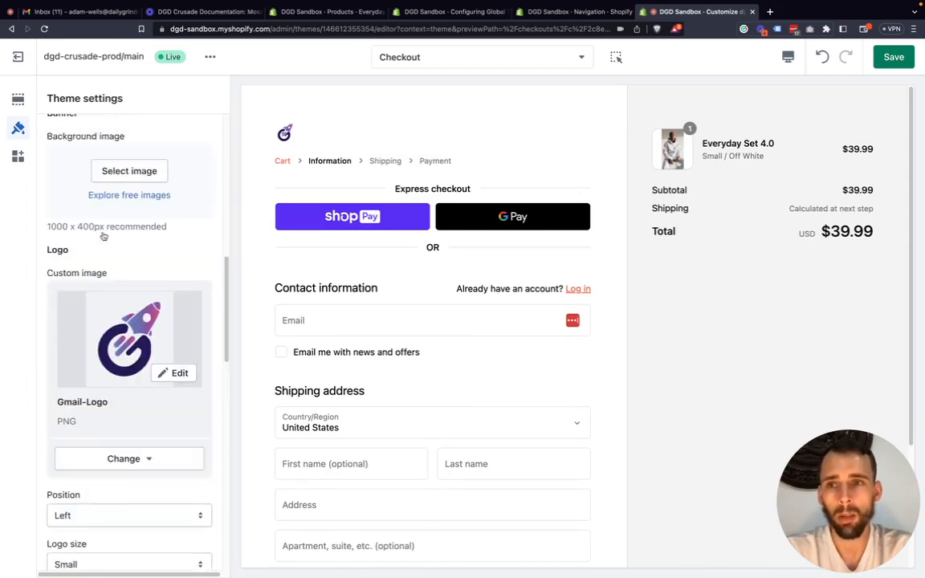
scroll(161, 348, "down", 3)
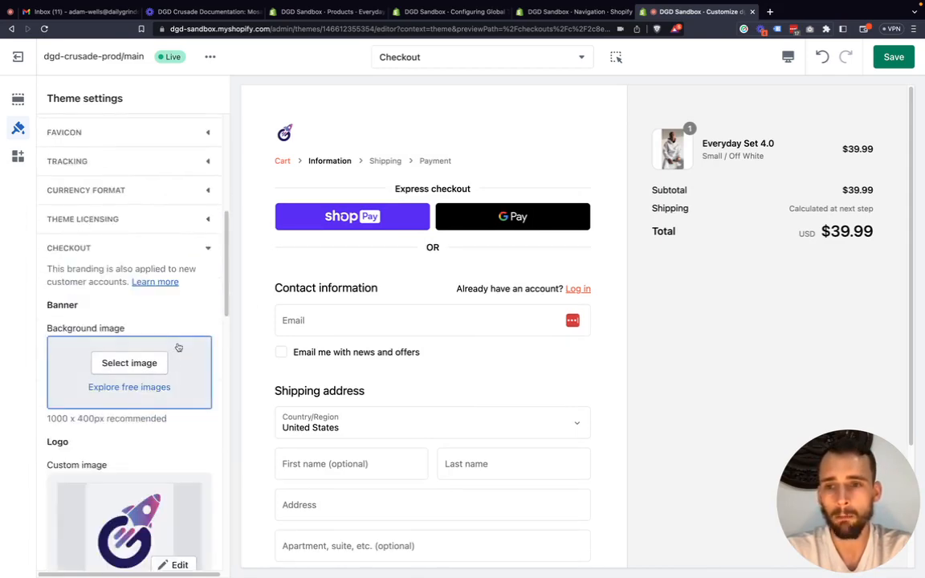
left_click(203, 248)
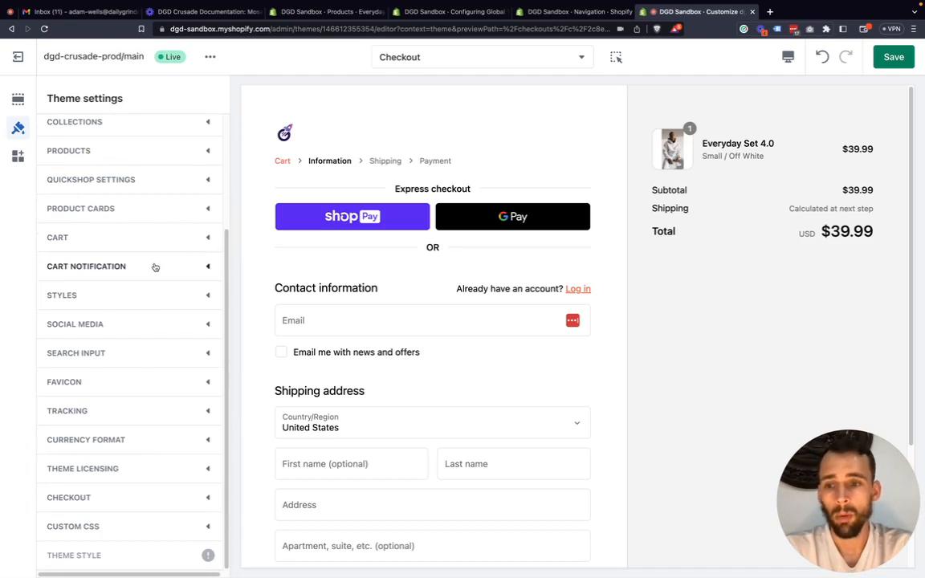
scroll(156, 270, "up", 2)
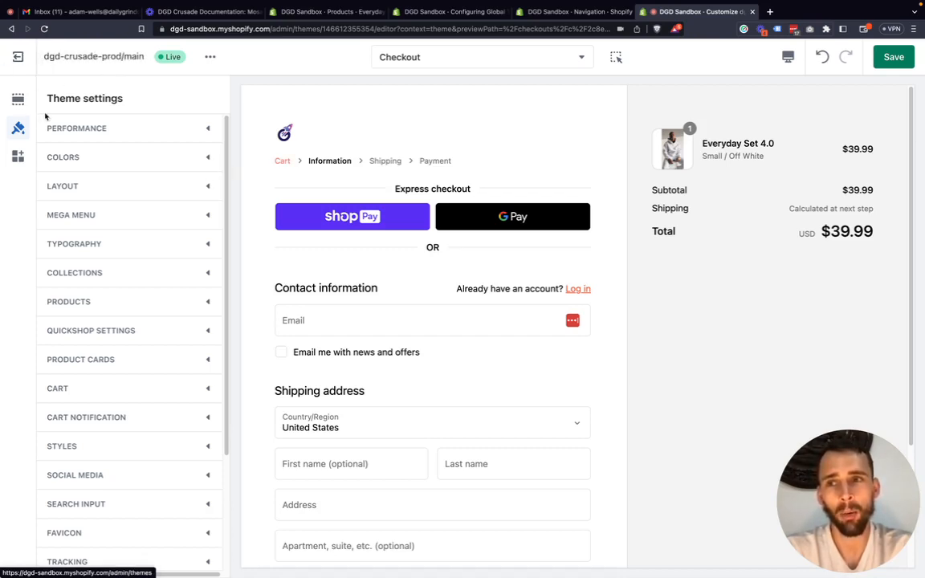
left_click(17, 99)
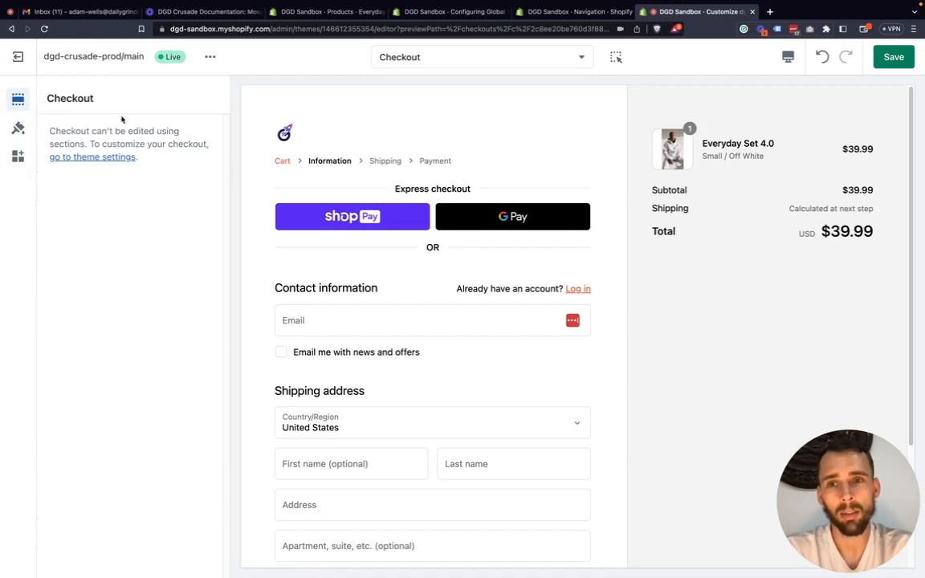